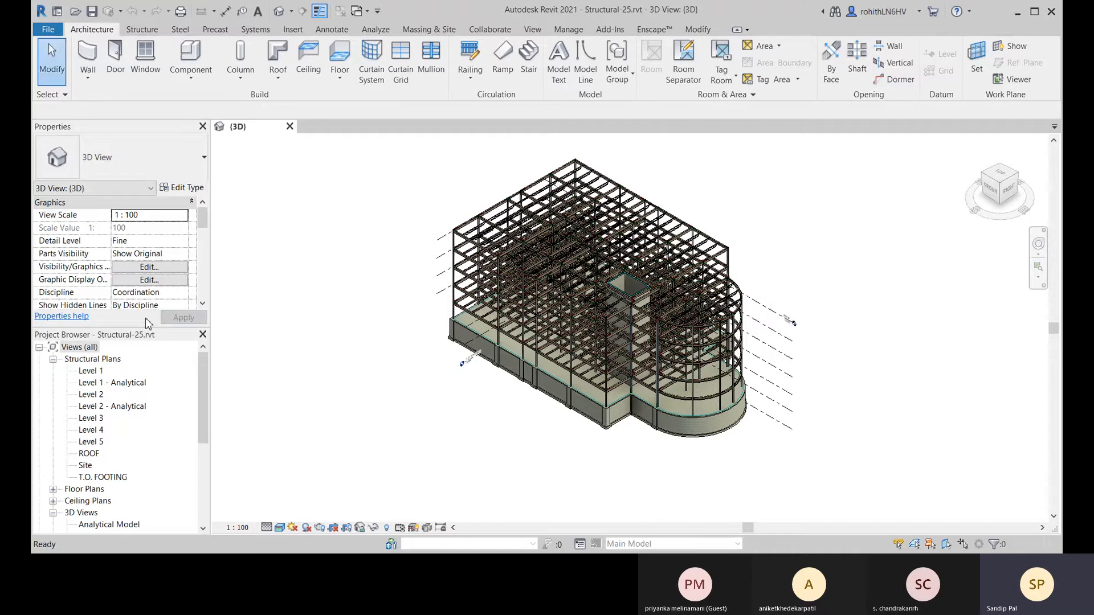
- Examine the corner concrete column and its rectangular footing at the base of the 3D structural model
scroll(607, 413, up, 5)
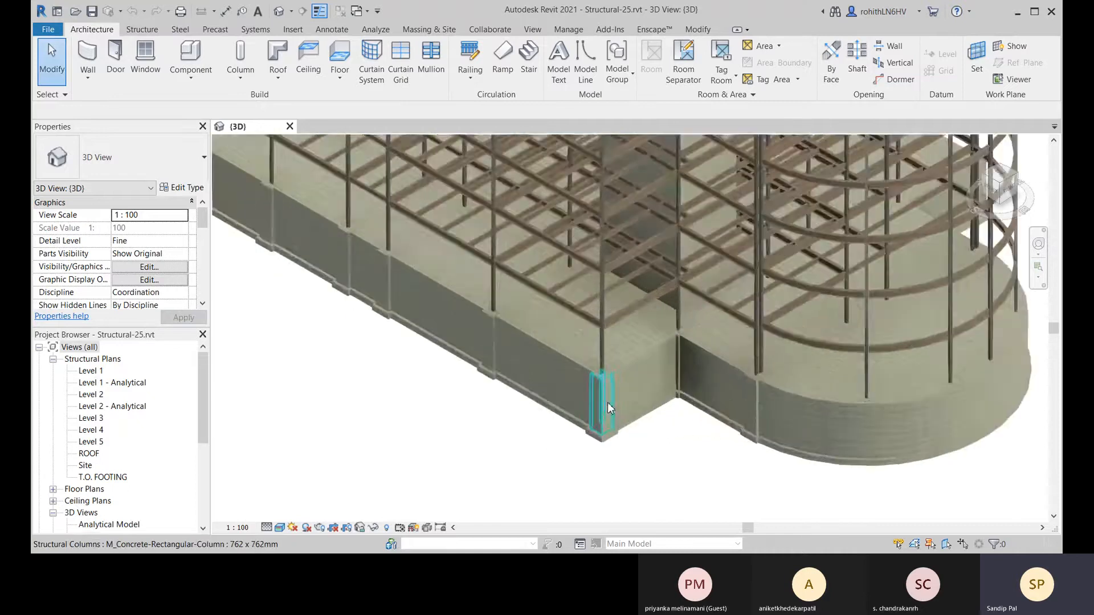
scroll(607, 408, up, 3)
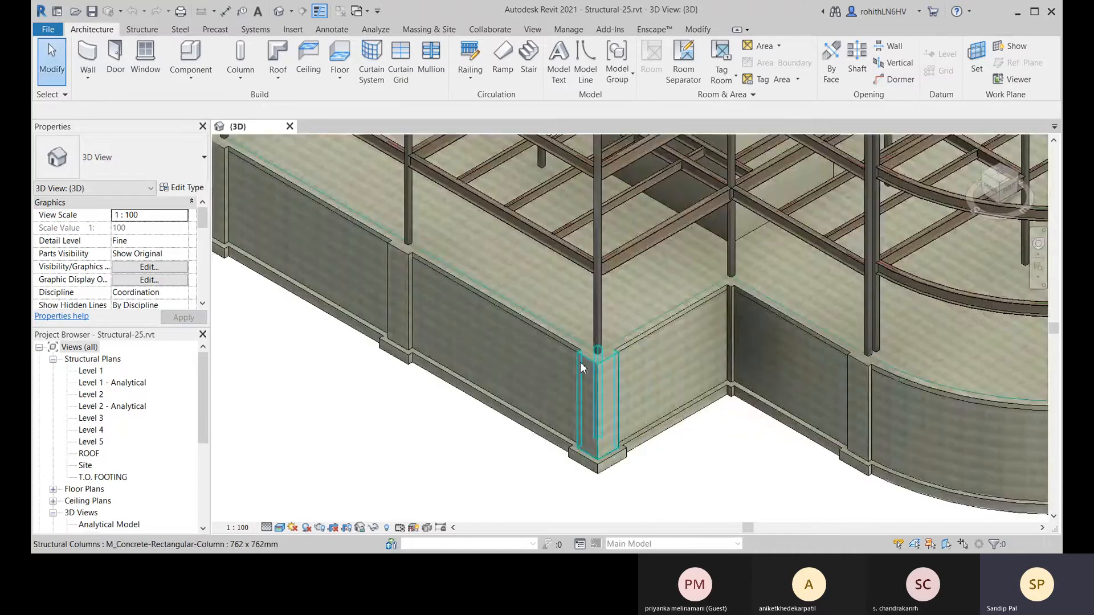
click(605, 439)
scroll(608, 456, up, 3)
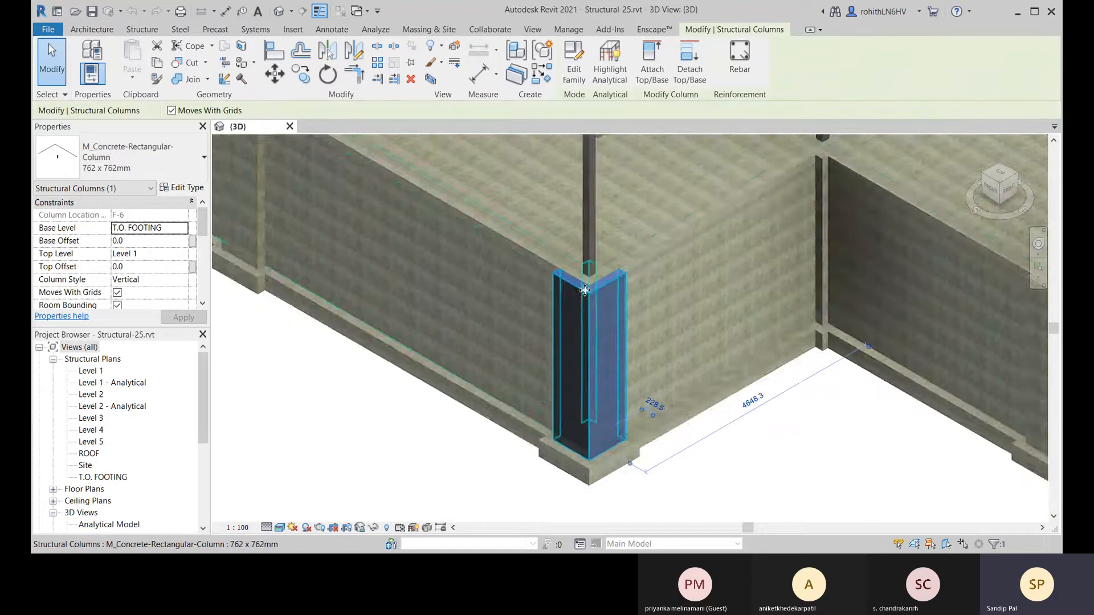
click(598, 482)
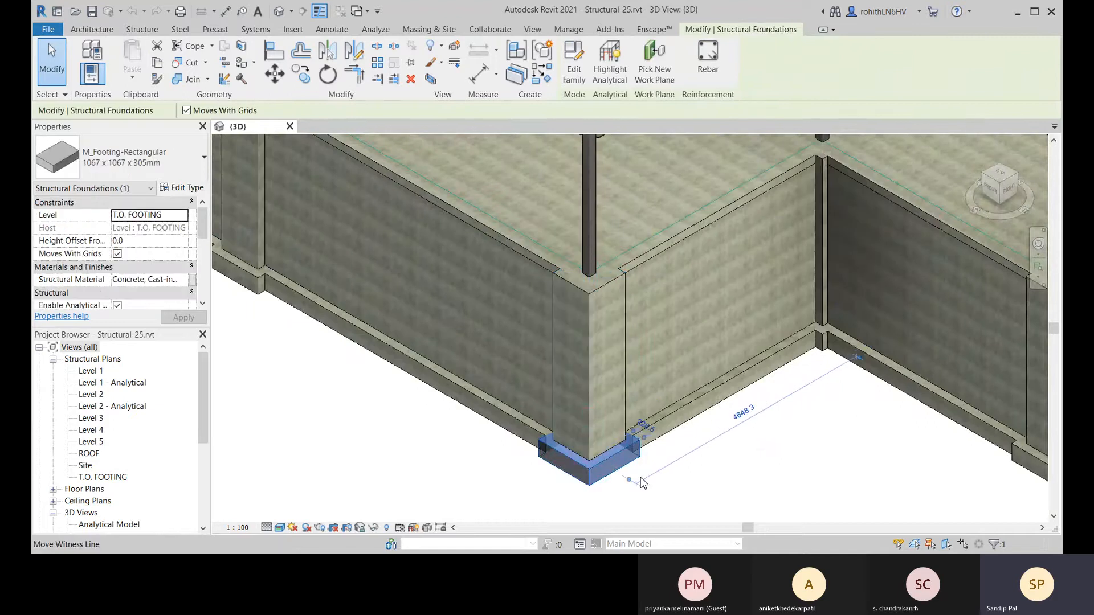
scroll(643, 483, up, 2)
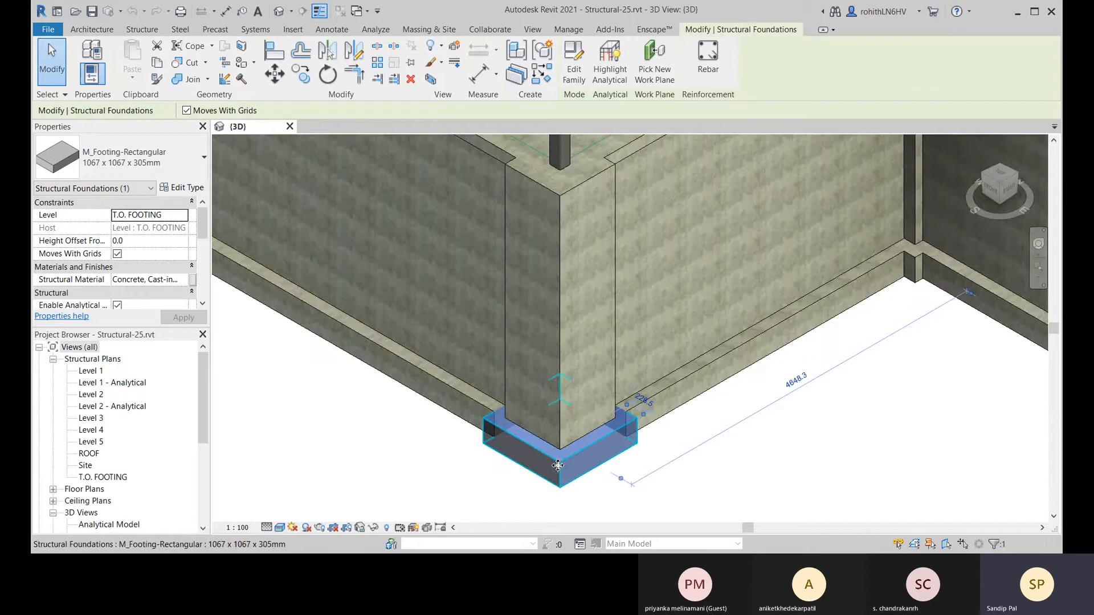
scroll(558, 466, down, 3)
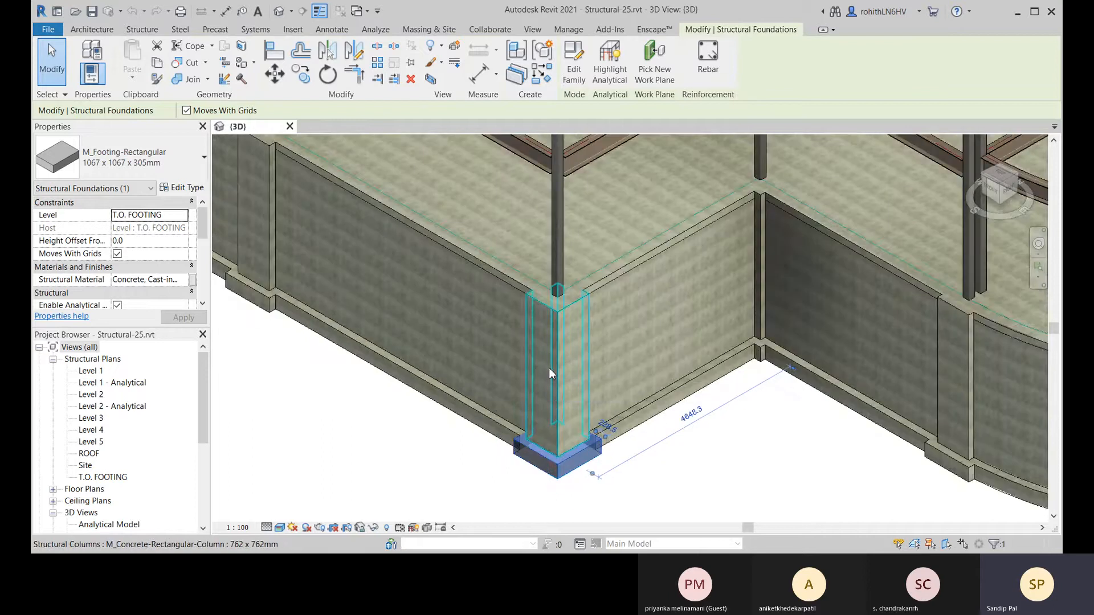
click(549, 368)
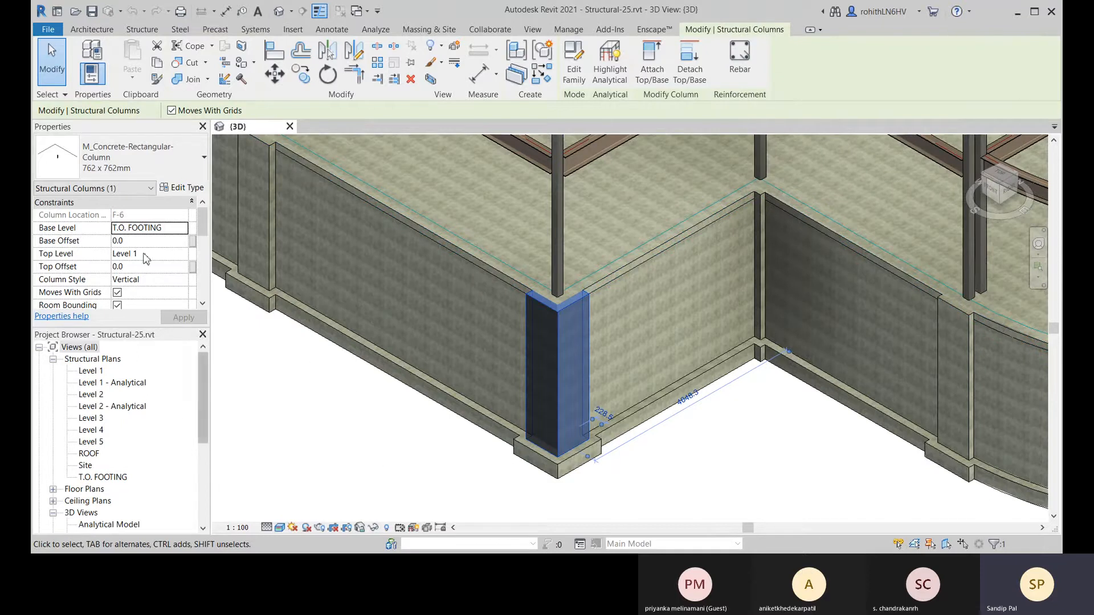
- Create a new project from the Metric-Structural Template and open its Level 1 structural plan
click(48, 29)
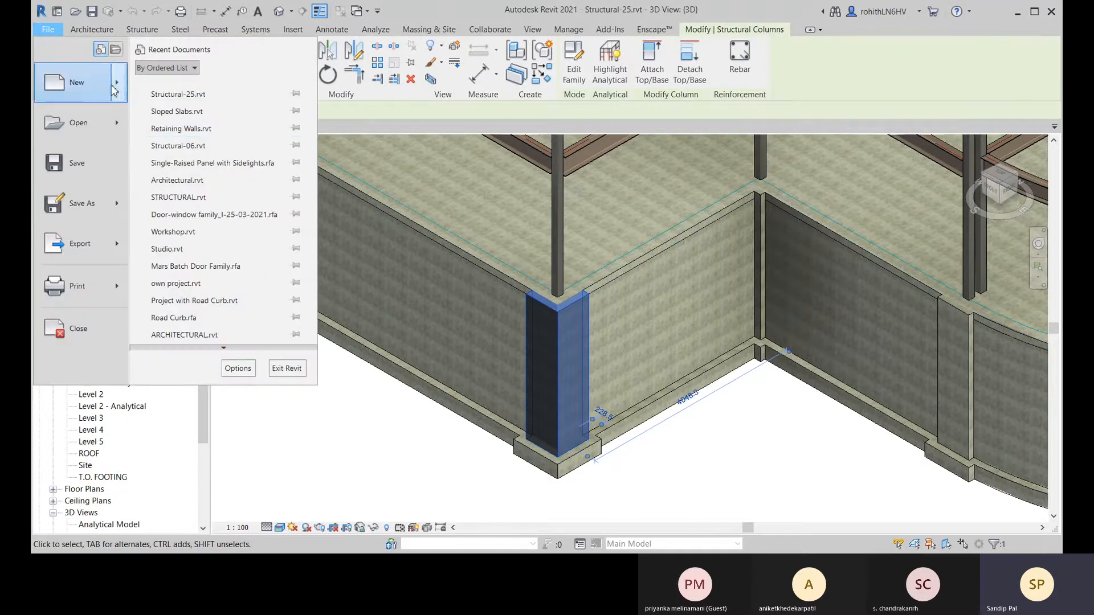
click(72, 83)
click(434, 199)
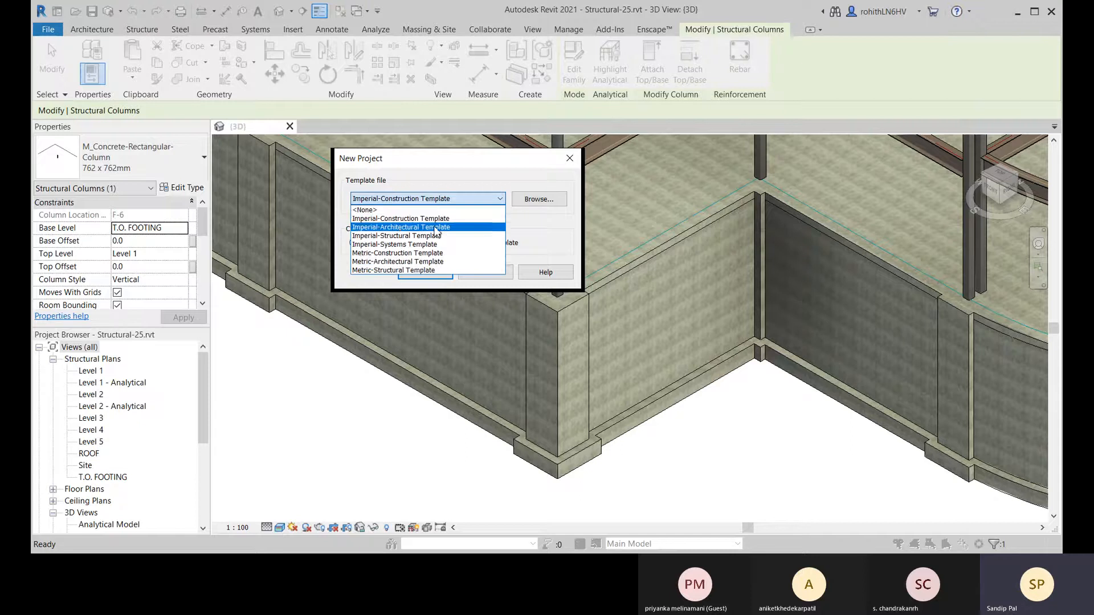
click(395, 270)
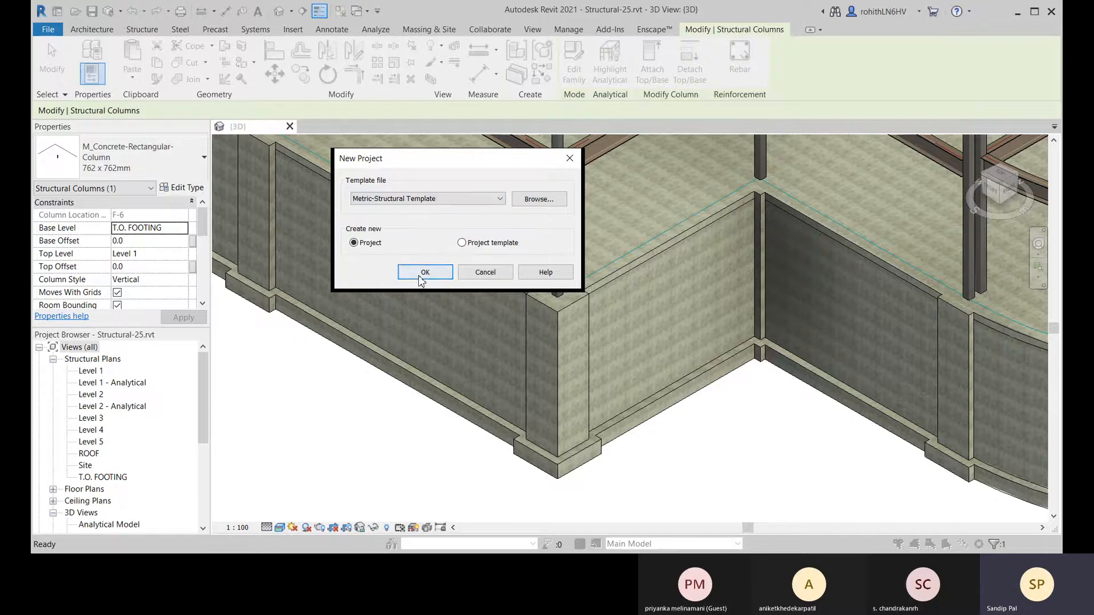
click(406, 277)
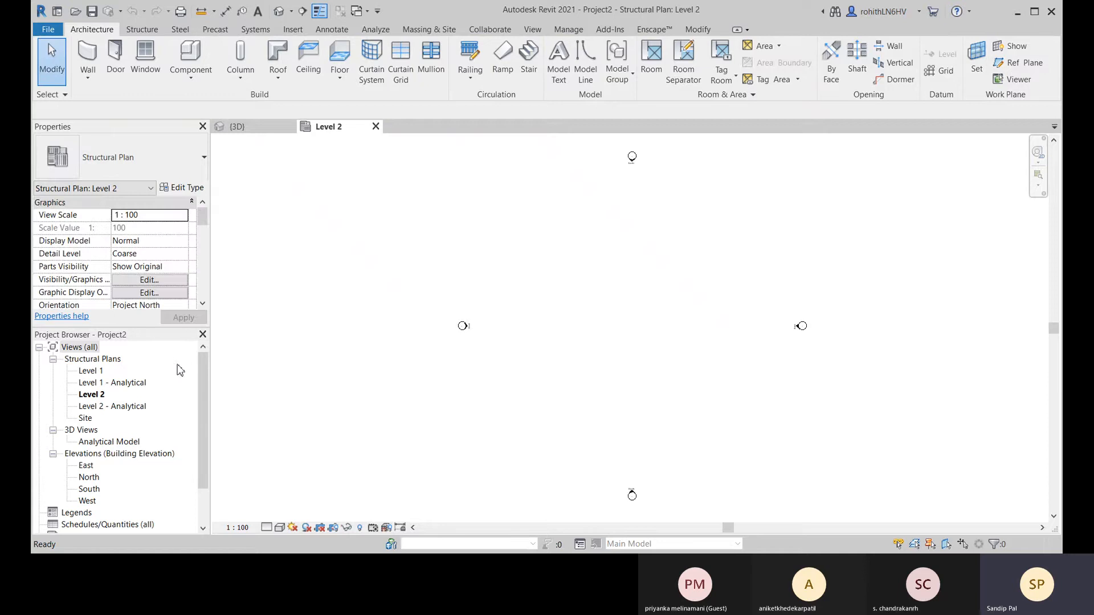
double_click(92, 372)
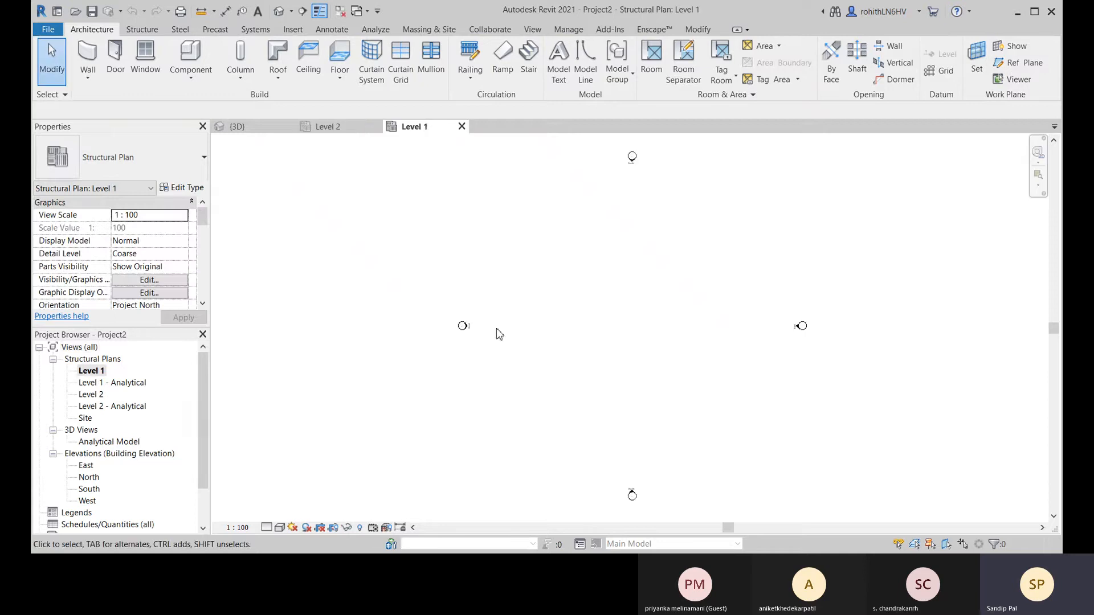
middle_drag(516, 357, 520, 344)
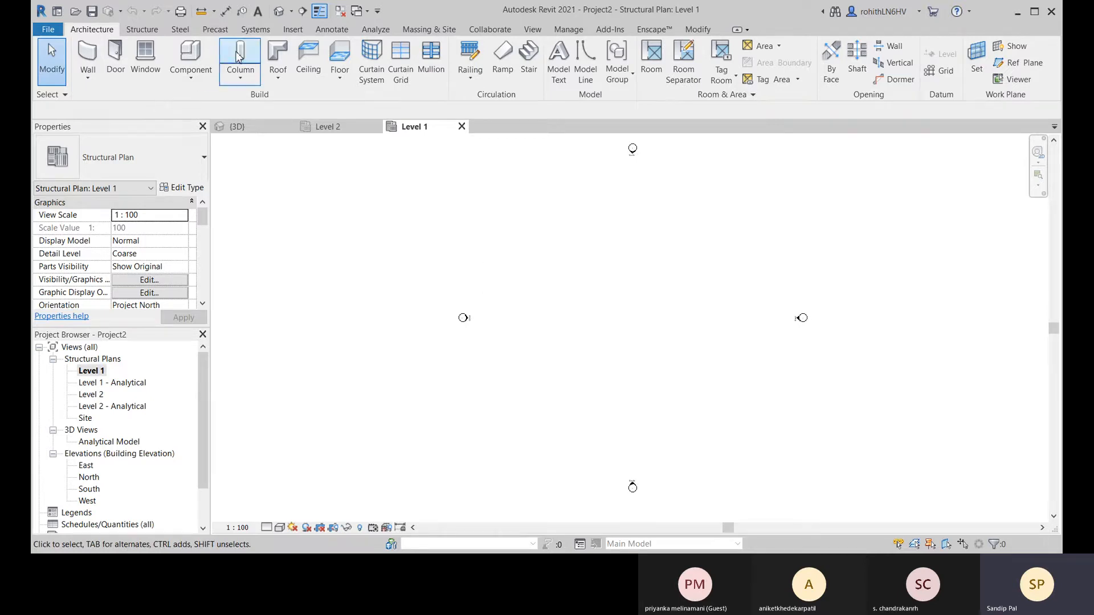
- Place one 450 x 600mm M_Concrete-Rectangular-Column as a vertical structural column near the centre of the Level 1 plan
click(149, 33)
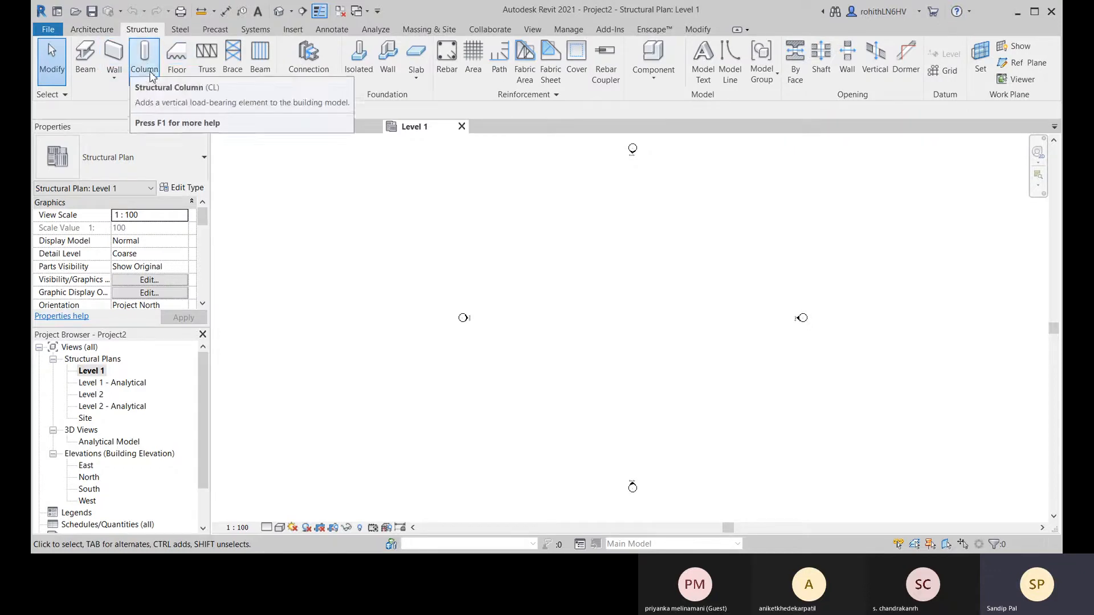
click(145, 57)
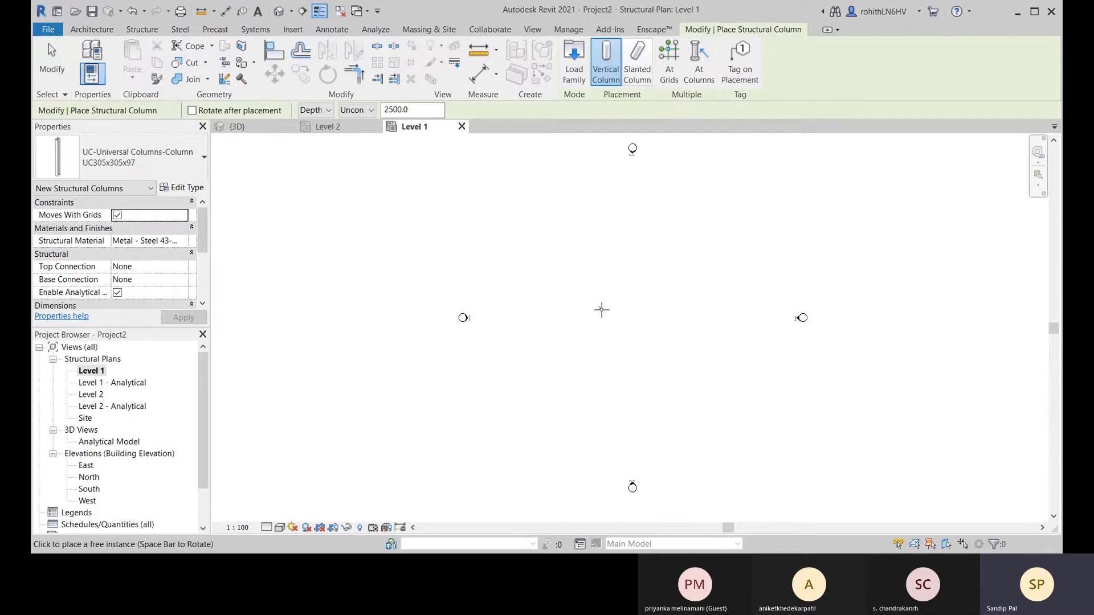
click(137, 157)
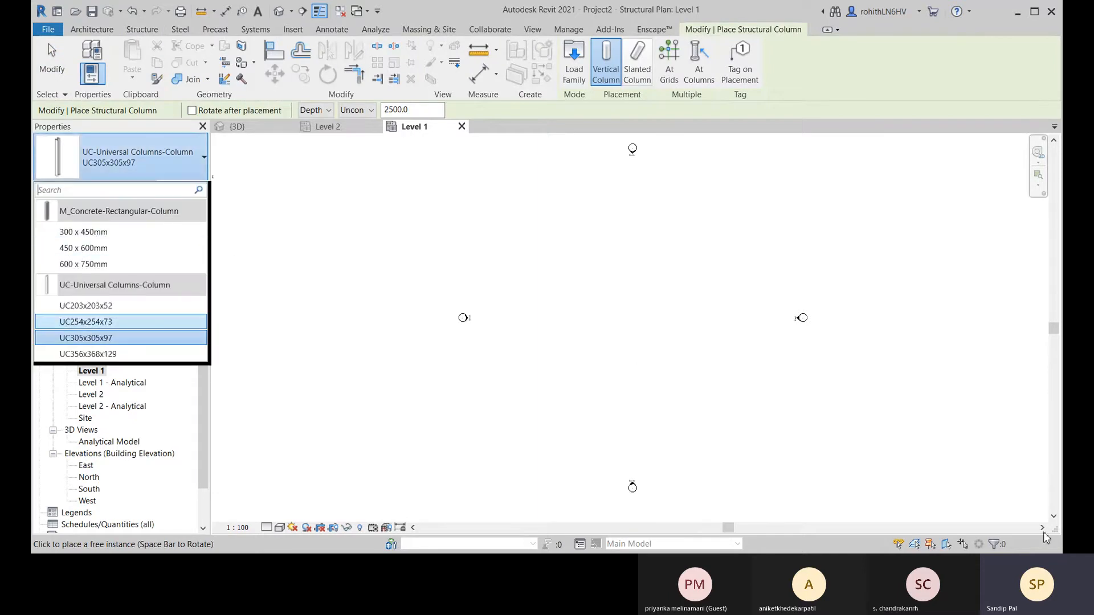
click(954, 530)
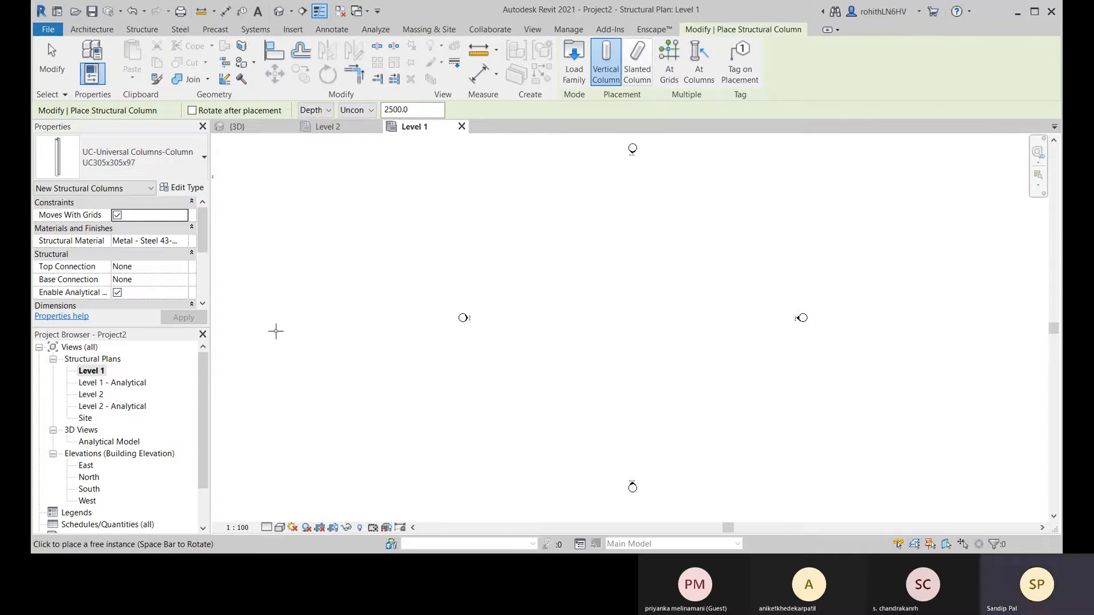
click(137, 160)
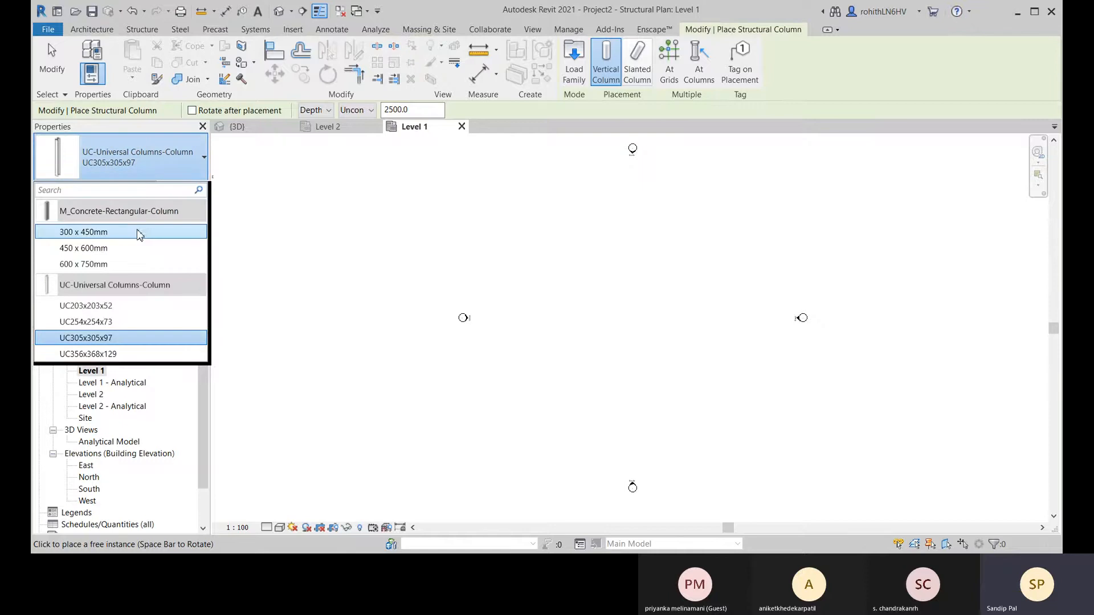
click(94, 248)
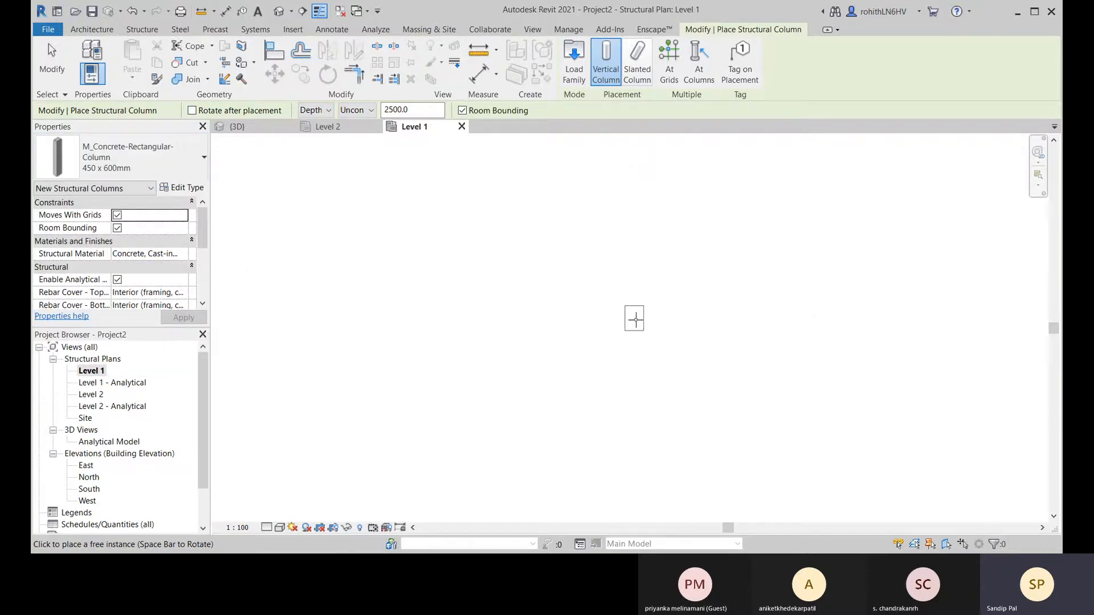
click(632, 315)
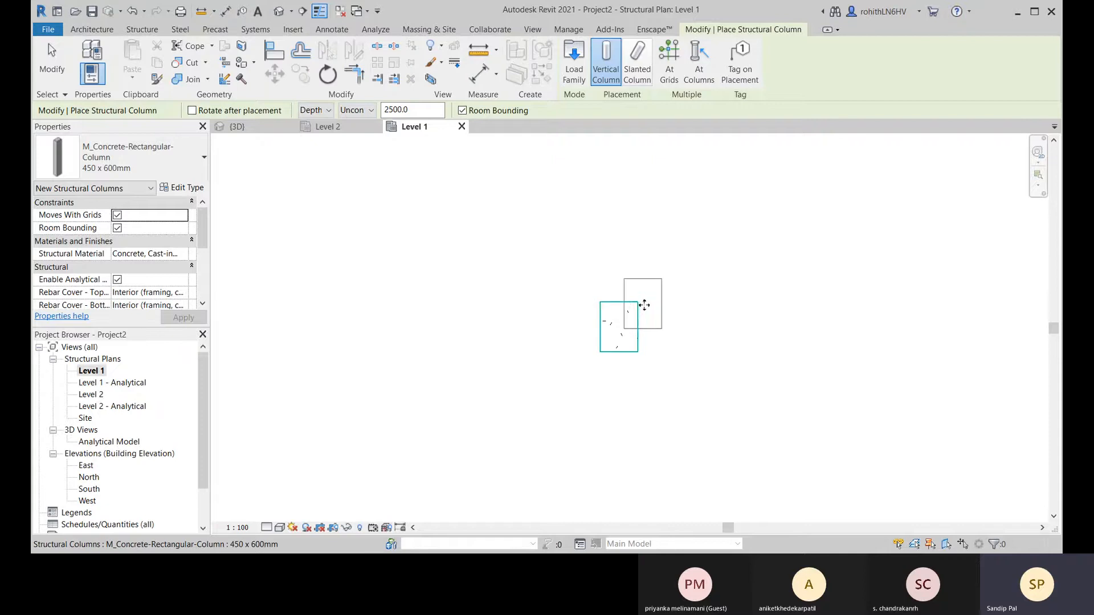
right_click(587, 251)
click(603, 264)
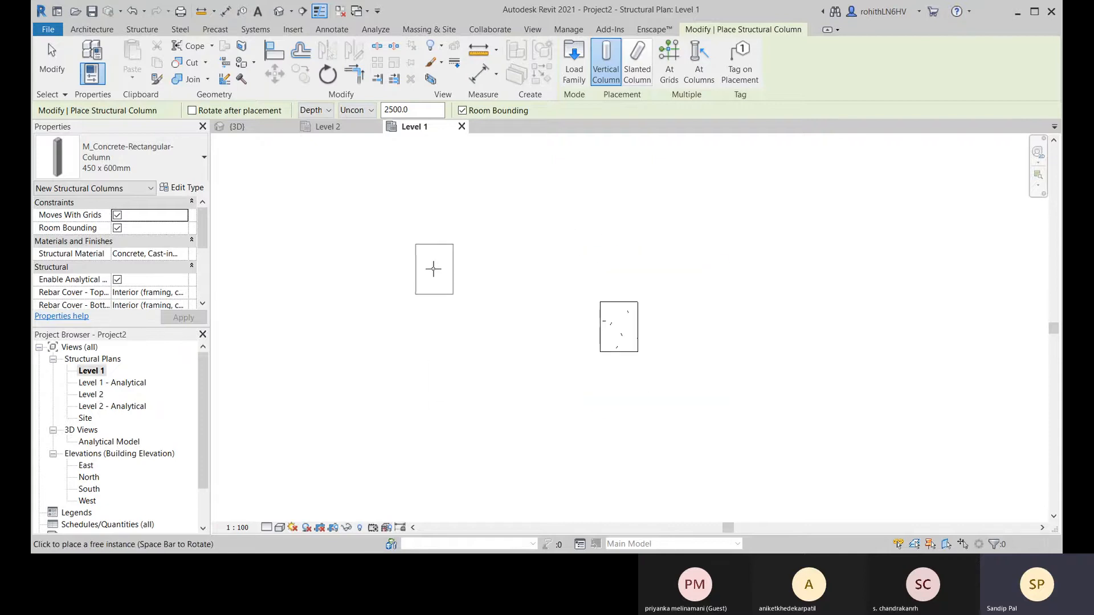
key(Escape)
- Set the Level 1 plan's detail level to Fine and its visual style to Shaded
scroll(607, 348, up, 2)
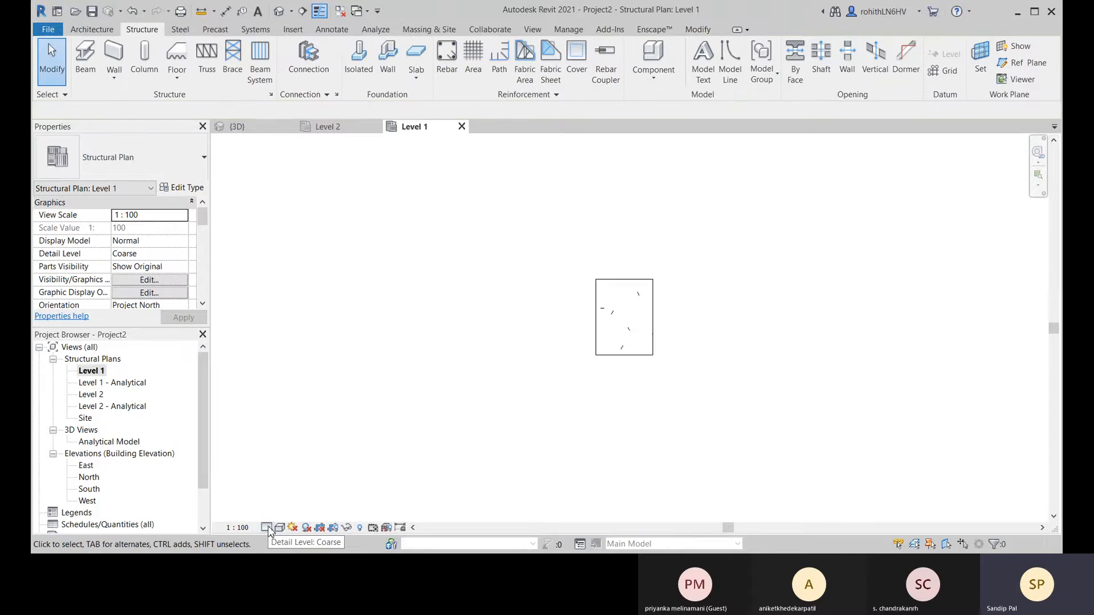
click(266, 527)
click(302, 511)
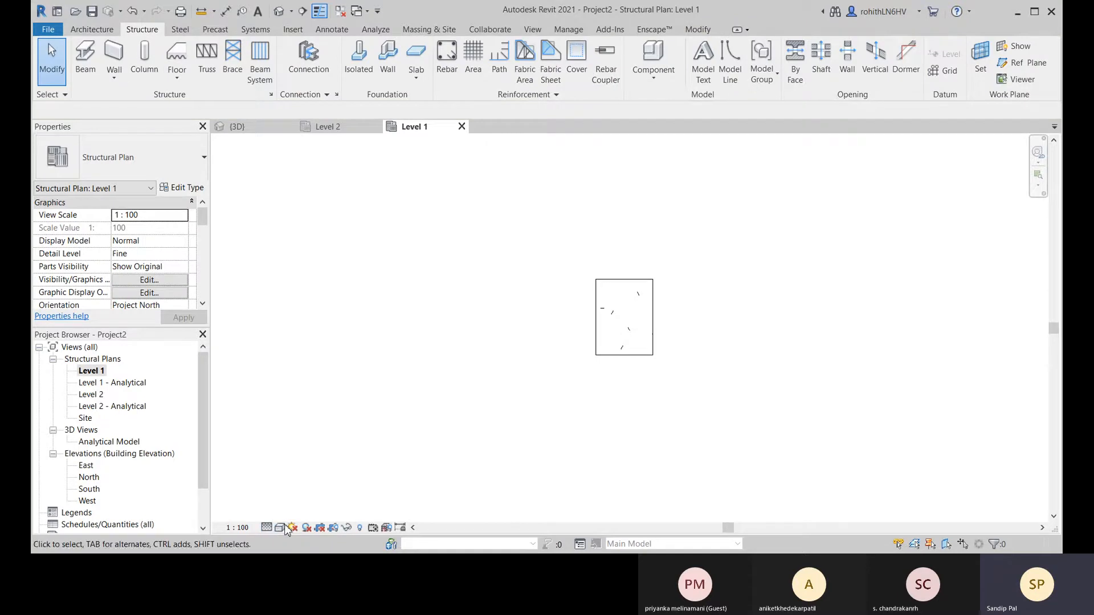
click(279, 528)
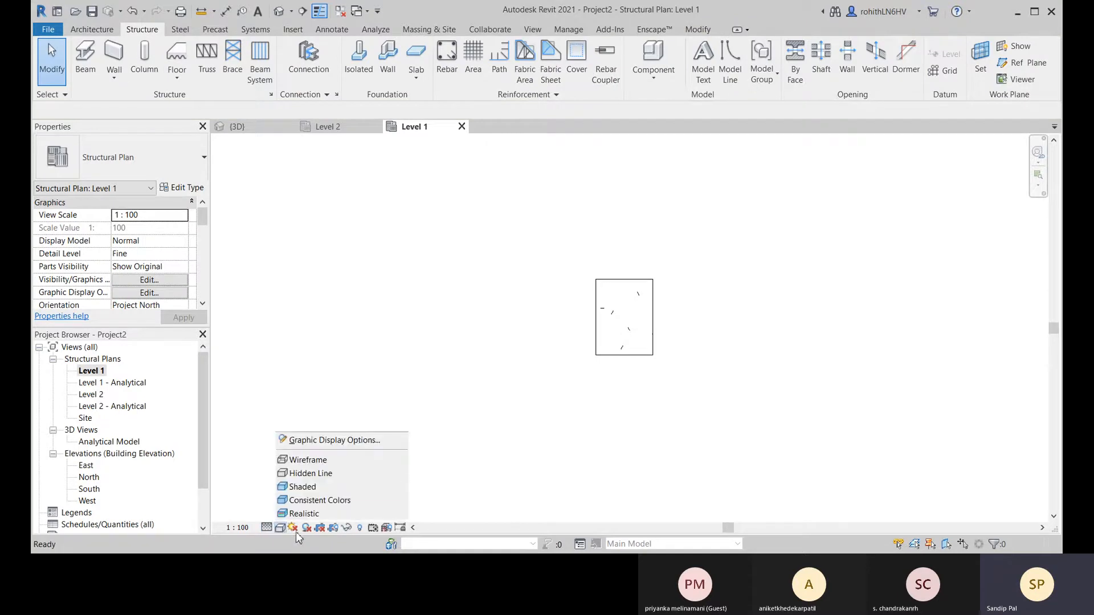
click(296, 486)
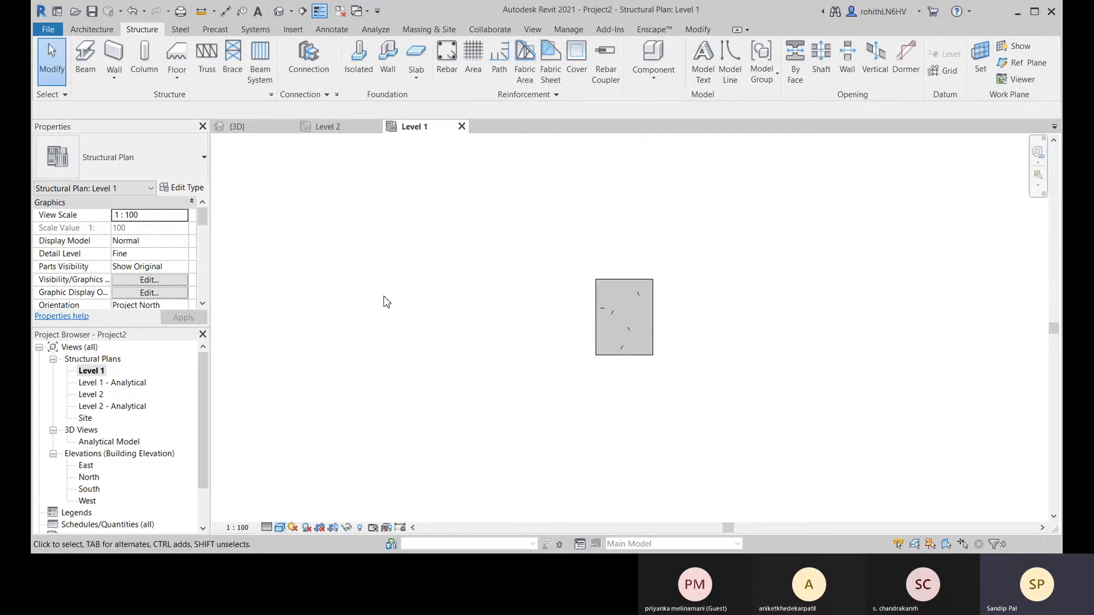
- Start an isolated foundation and duplicate the M_Footing-Rectangular type under the name 1200 x 1000 x 450mm
scroll(681, 343, down, 3)
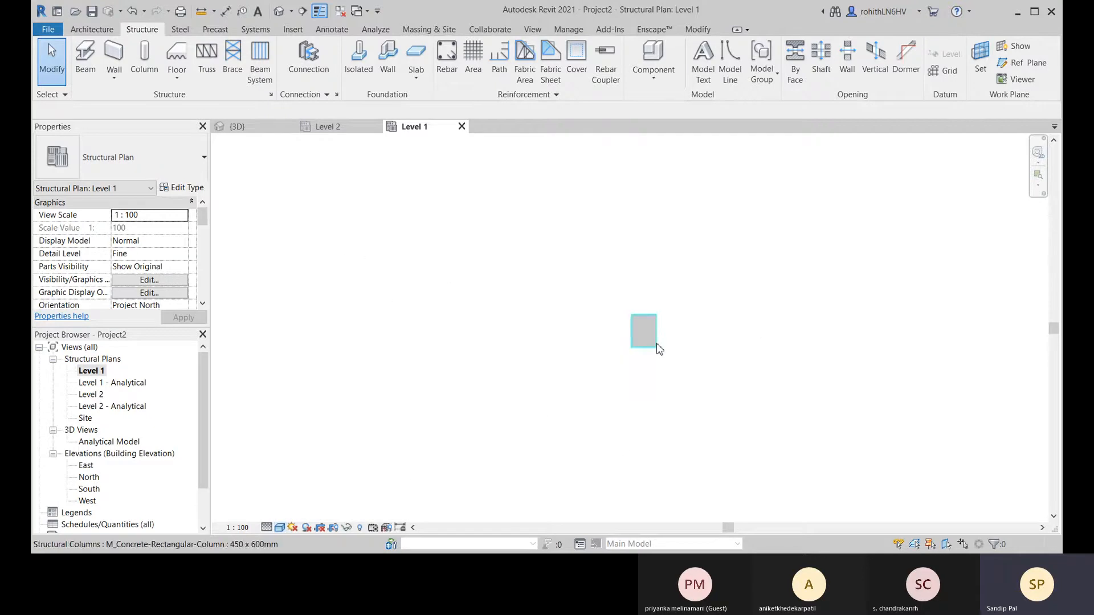
middle_drag(680, 343, 611, 363)
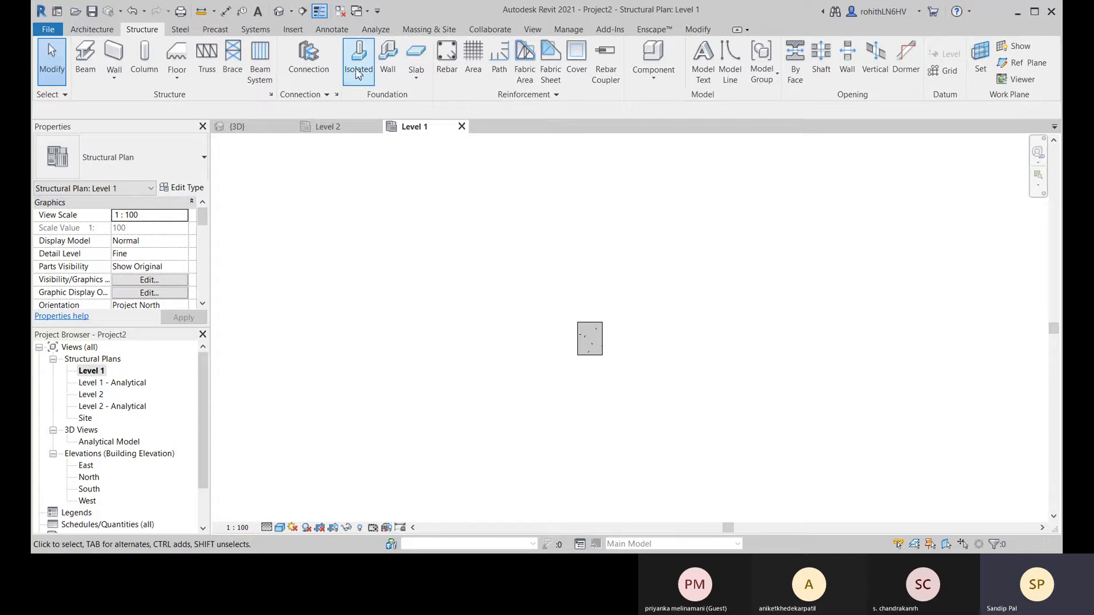
click(357, 71)
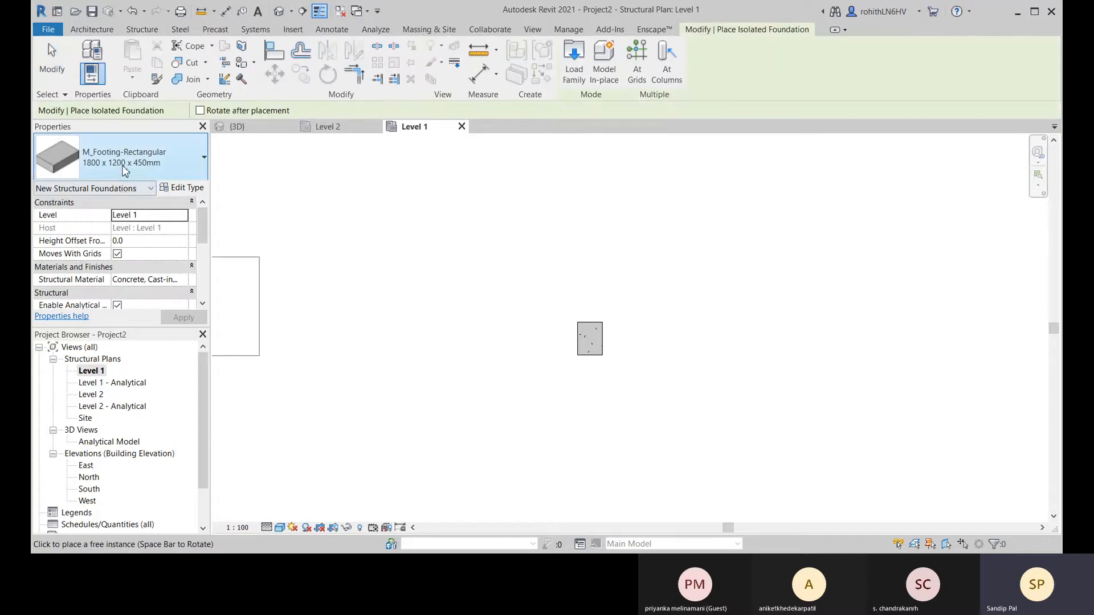
click(181, 189)
click(186, 192)
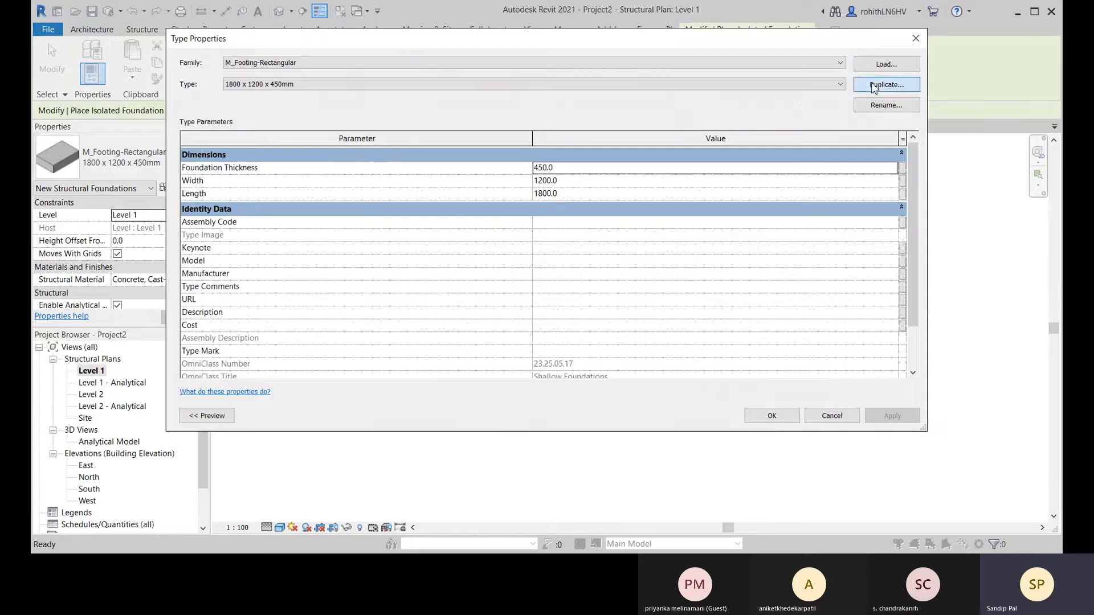
click(886, 84)
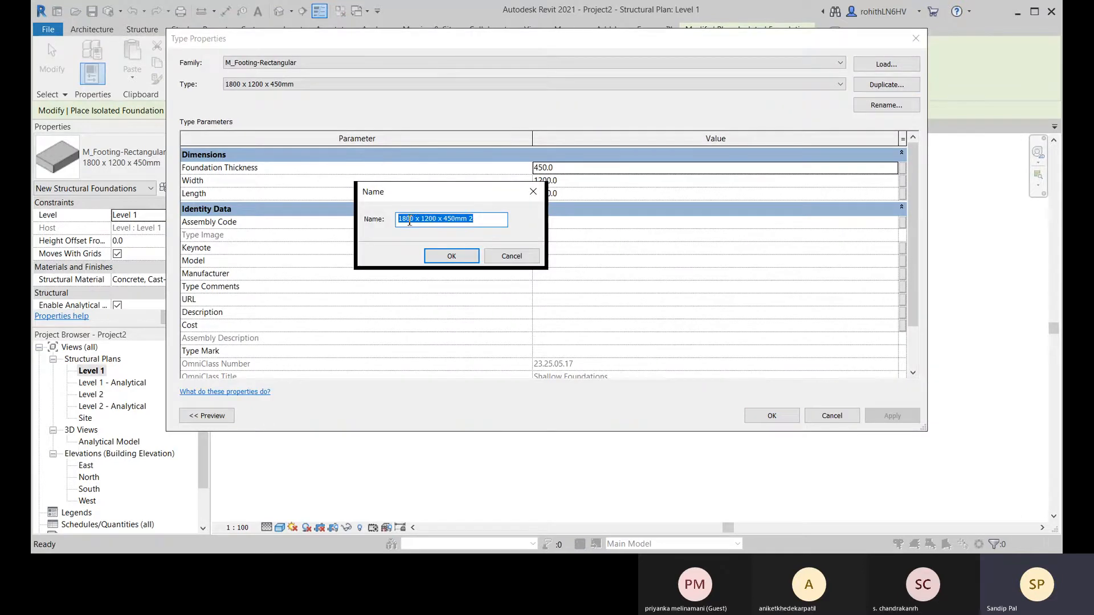
click(405, 220)
text(209)
key(BackSpace)
key(BackSpace)
key(BackSpace)
click(451, 256)
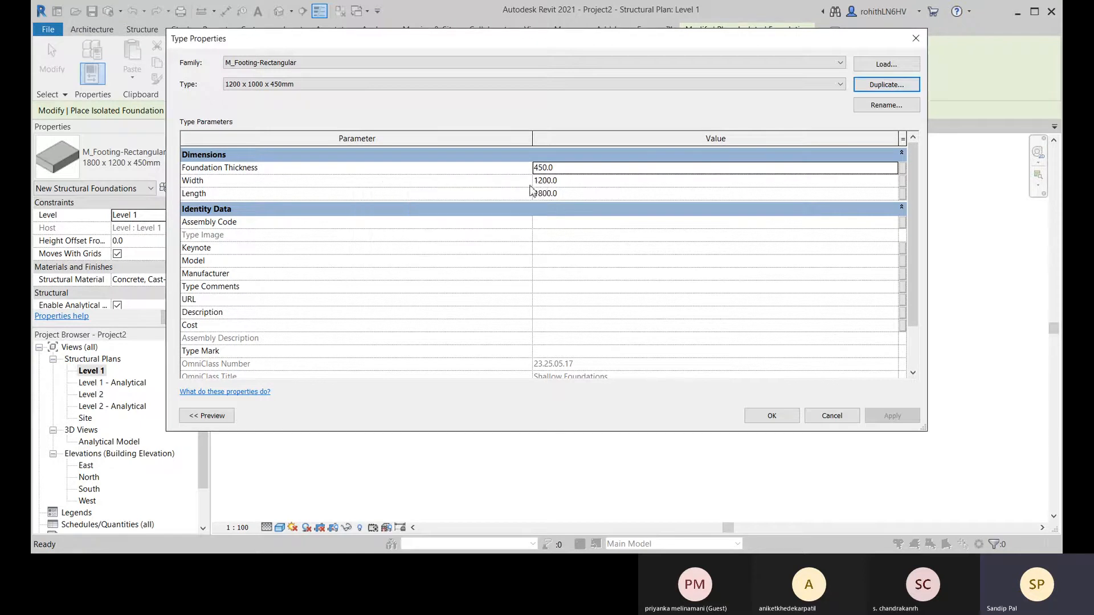
- Set the new footing type's length to 1200 and width to 1000
click(565, 194)
drag(564, 195, 551, 196)
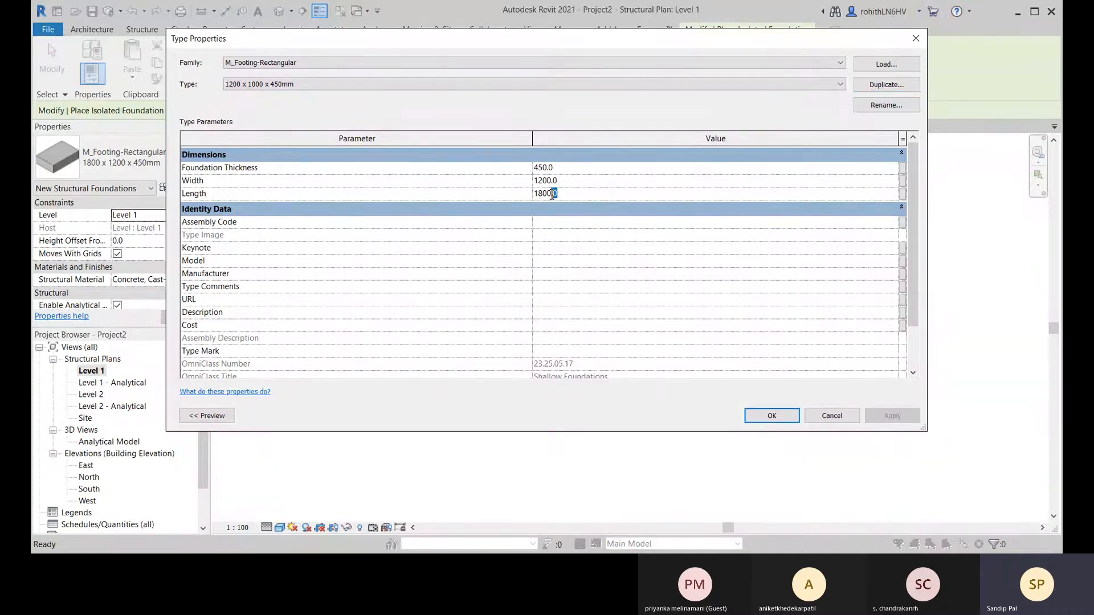
text(00)
click(545, 181)
click(762, 421)
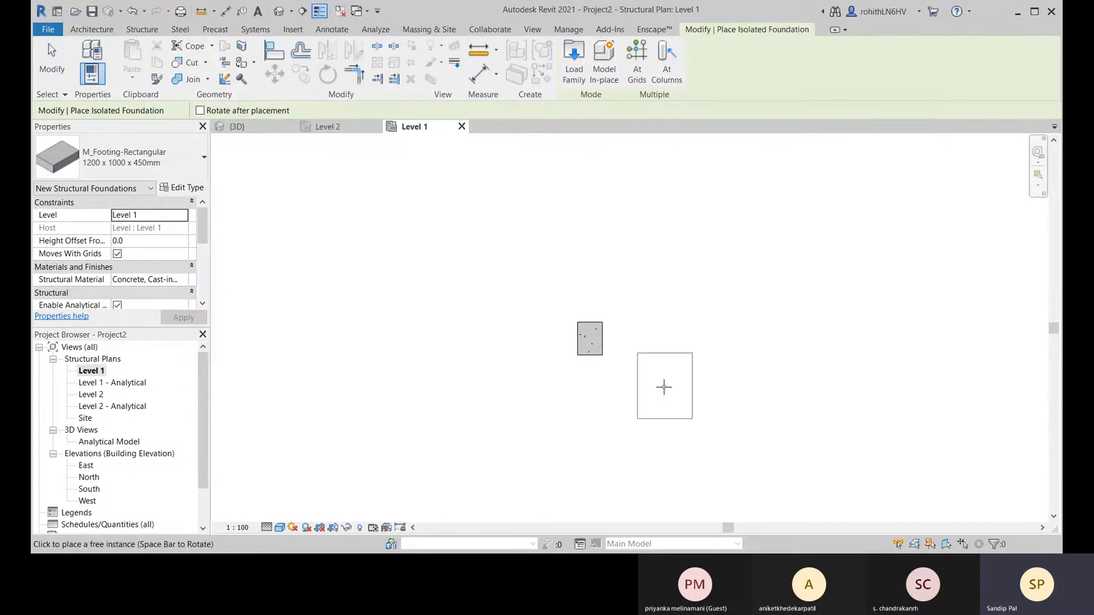
- Place the 1200 x 1000 x 450mm footing centred on the concrete column and dismiss the warning
click(591, 340)
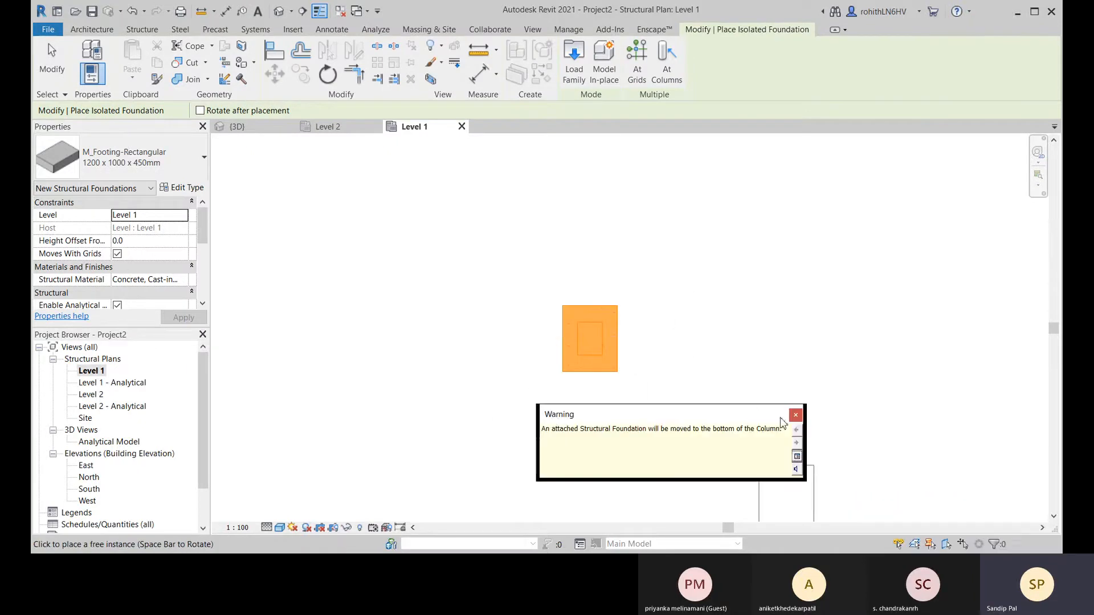
click(796, 417)
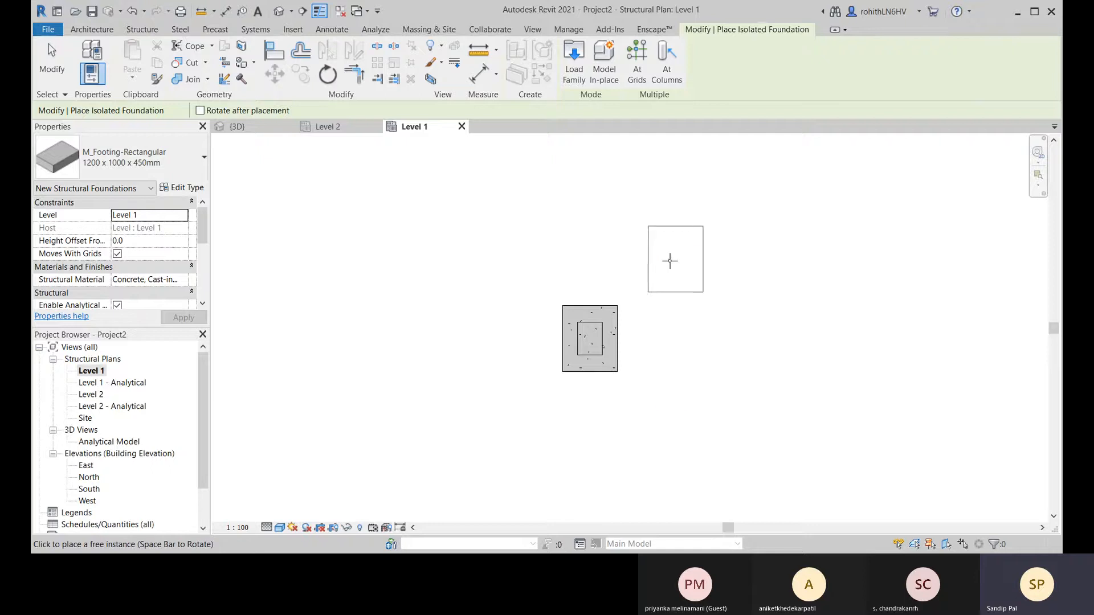
- Set the concrete column's top level to Level 2 and base offset to 0, resolving the attached foundation warning
right_click(669, 258)
click(698, 262)
click(597, 346)
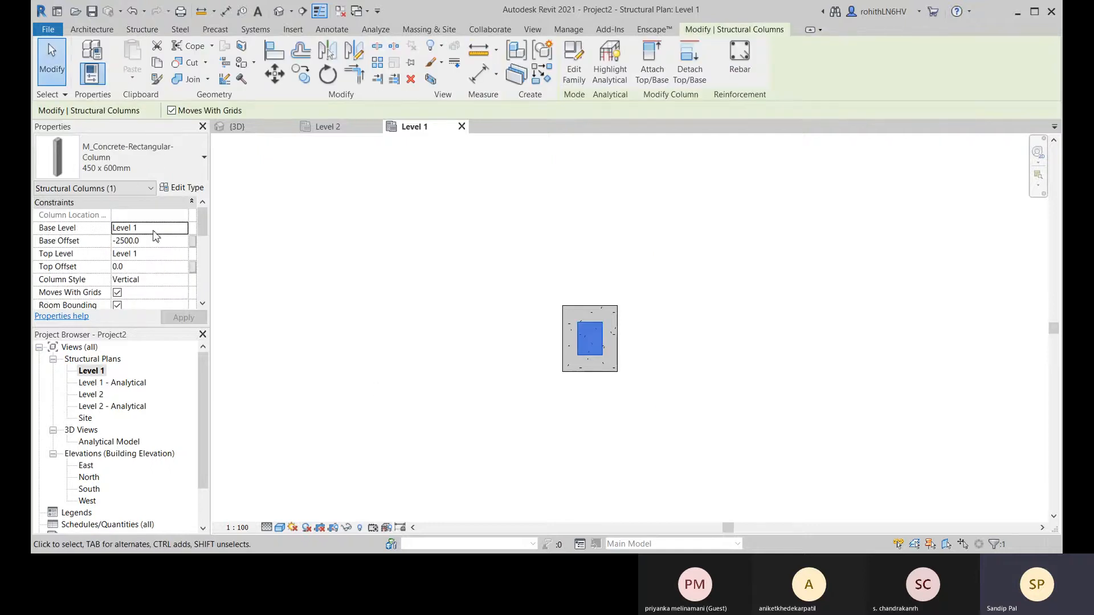
click(165, 255)
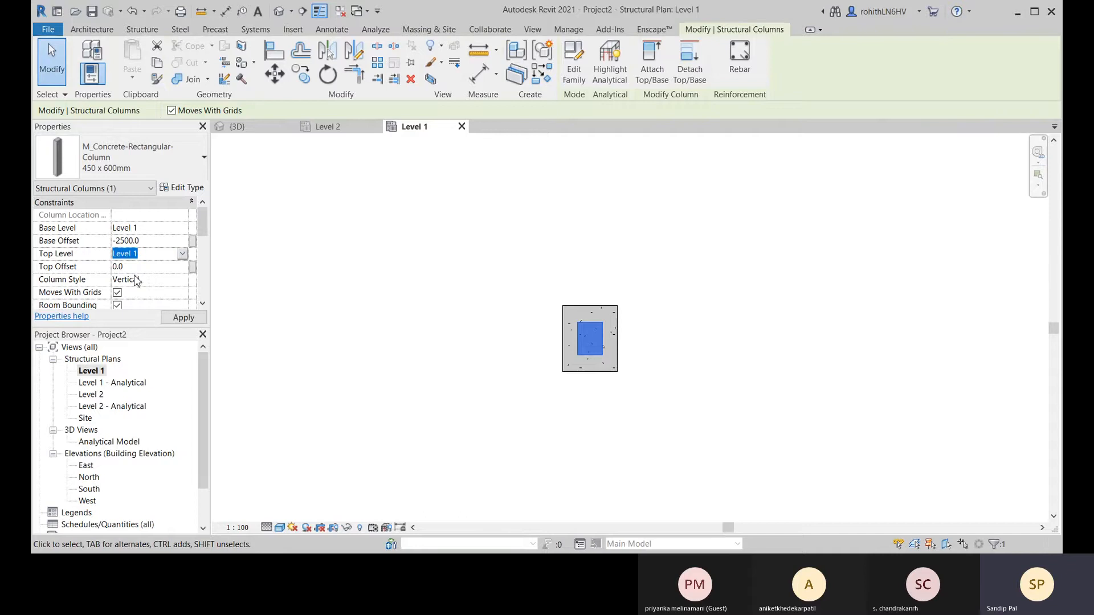
click(135, 280)
double_click(152, 242)
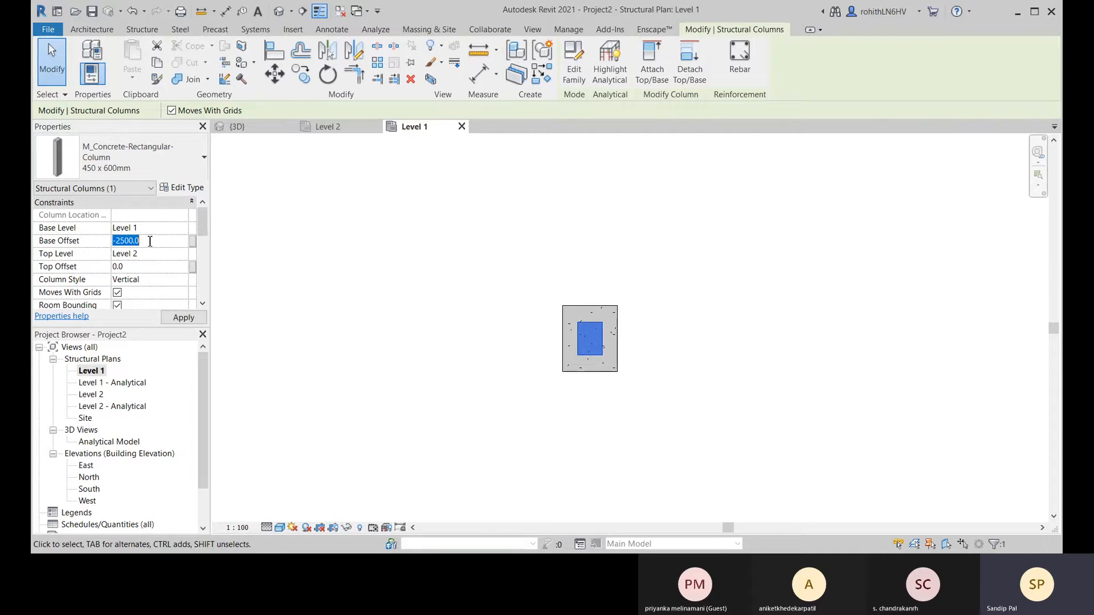
text(0)
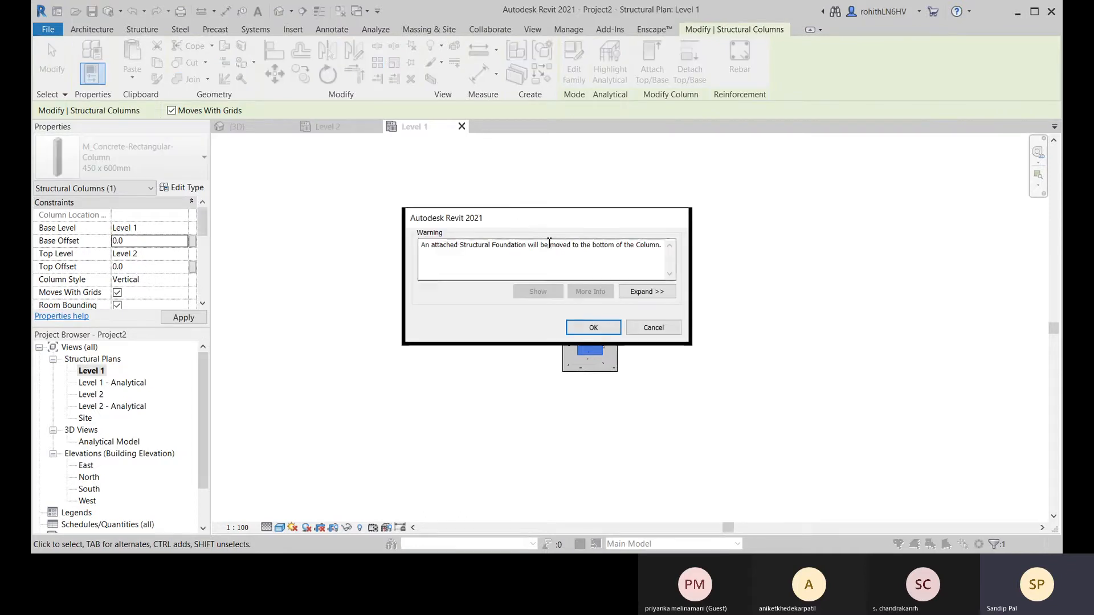
click(651, 324)
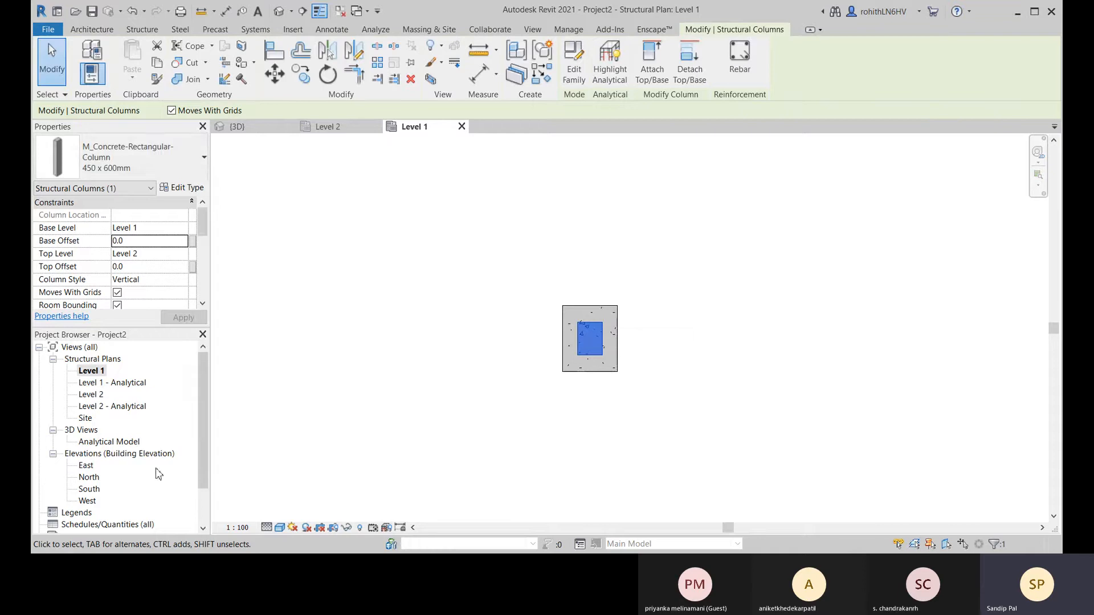
- Open the North elevation and examine the column and its footing against Level 1 and Level 2
double_click(86, 477)
scroll(624, 381, up, 6)
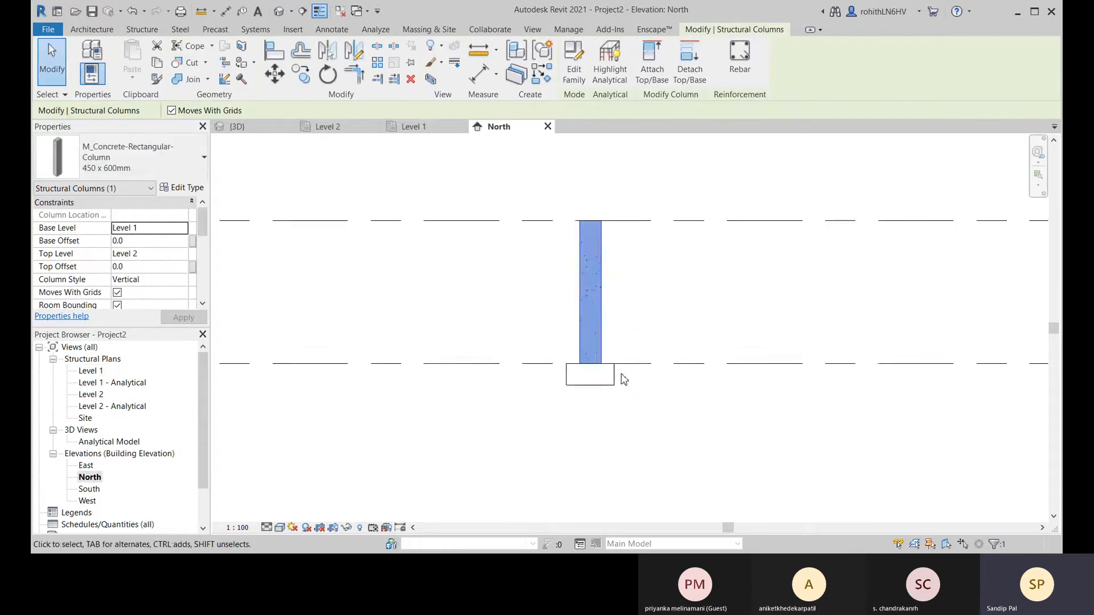
scroll(654, 393, down, 4)
middle_drag(686, 418, 454, 373)
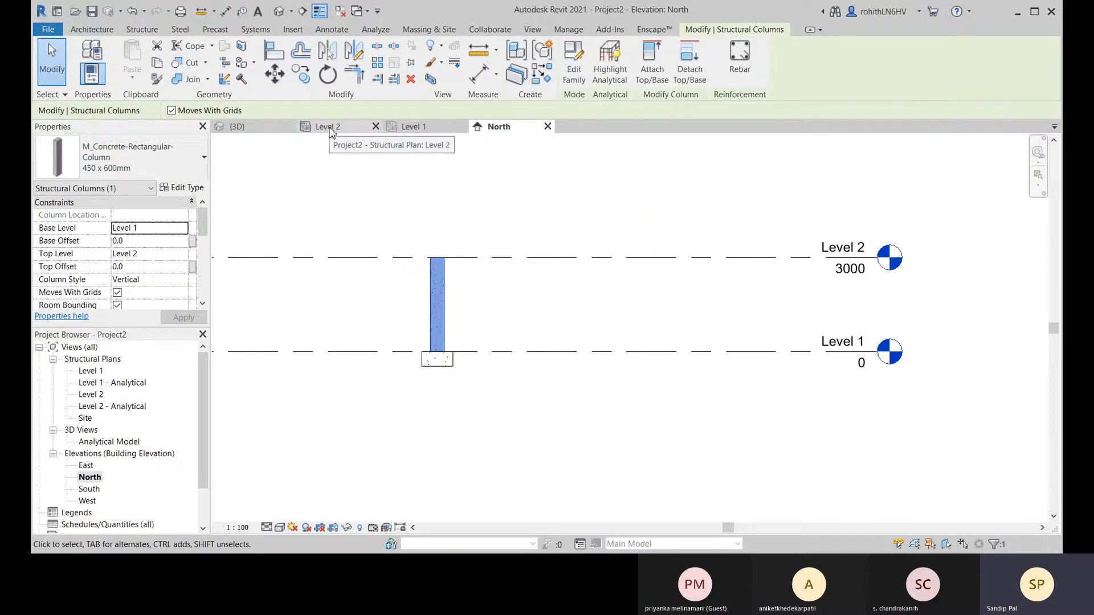
- Return to the Level 1 plan, start the Rebar command, accept the shape notice and choose rebar shape M_T1
click(410, 127)
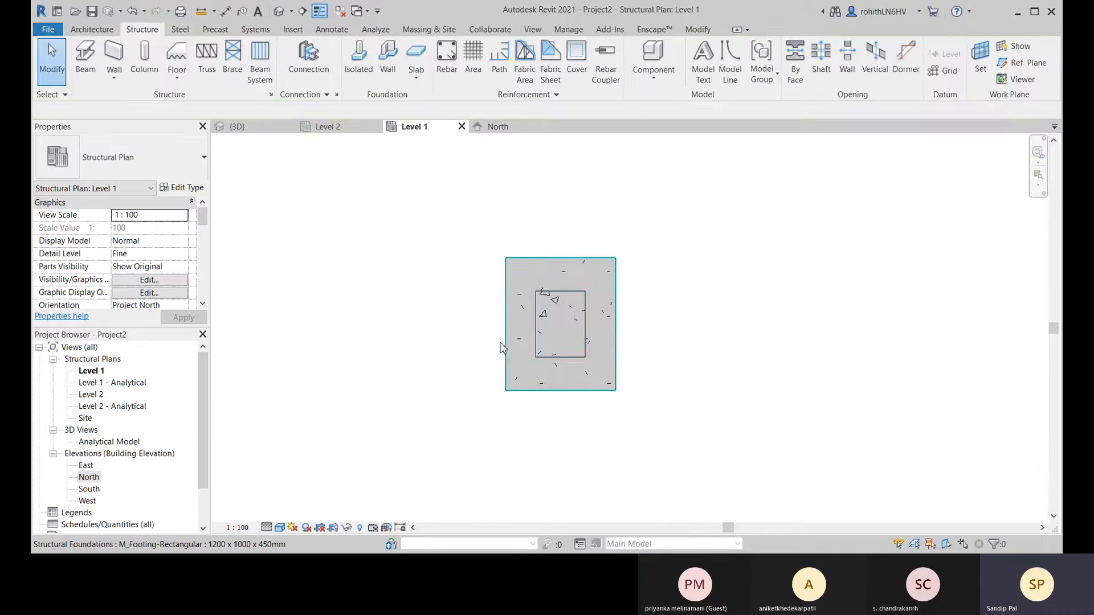
scroll(545, 342, up, 2)
click(446, 57)
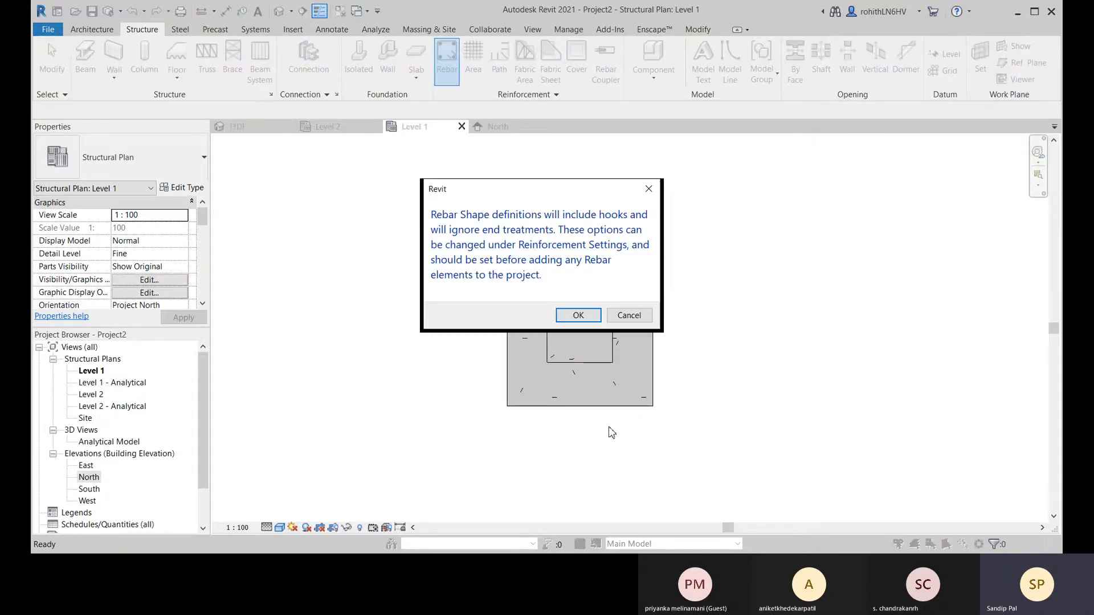
click(577, 315)
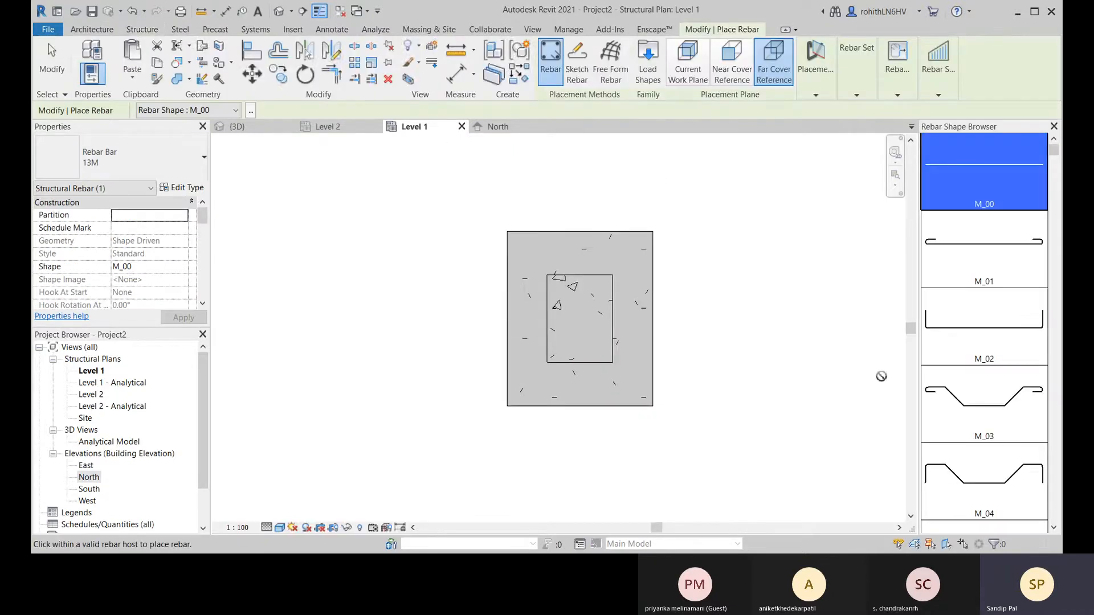
scroll(1036, 327, down, 8)
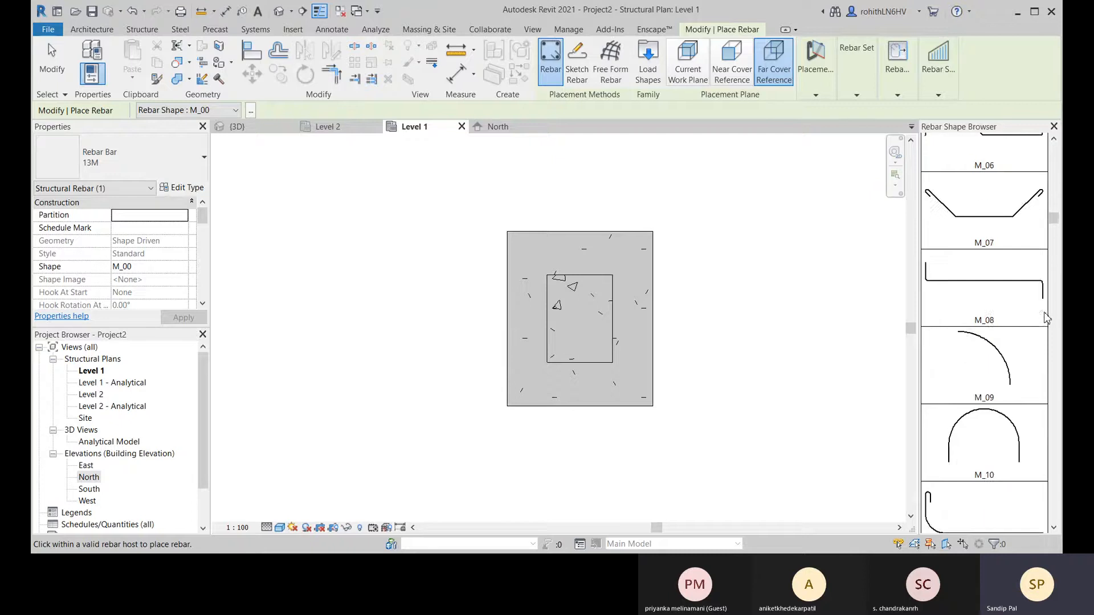
scroll(1039, 314, down, 8)
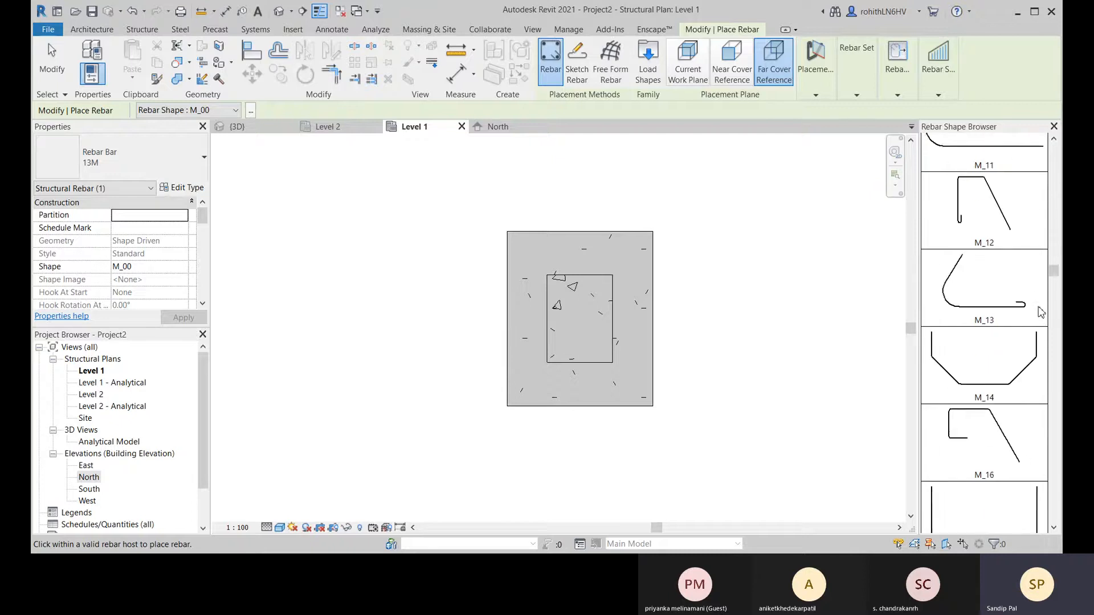
scroll(1043, 302, down, 5)
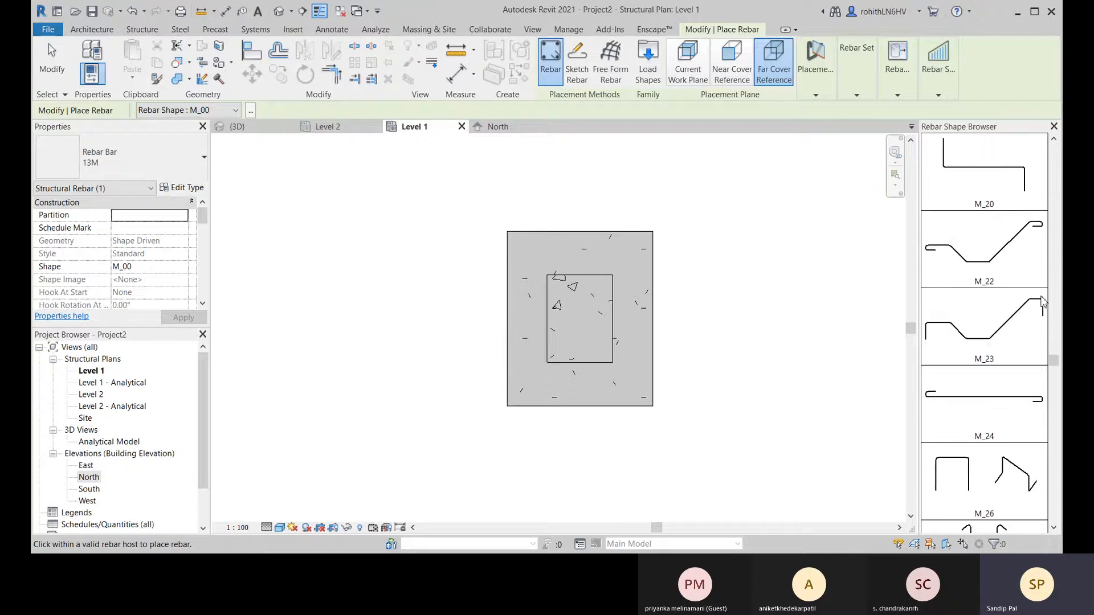
scroll(1033, 239, down, 10)
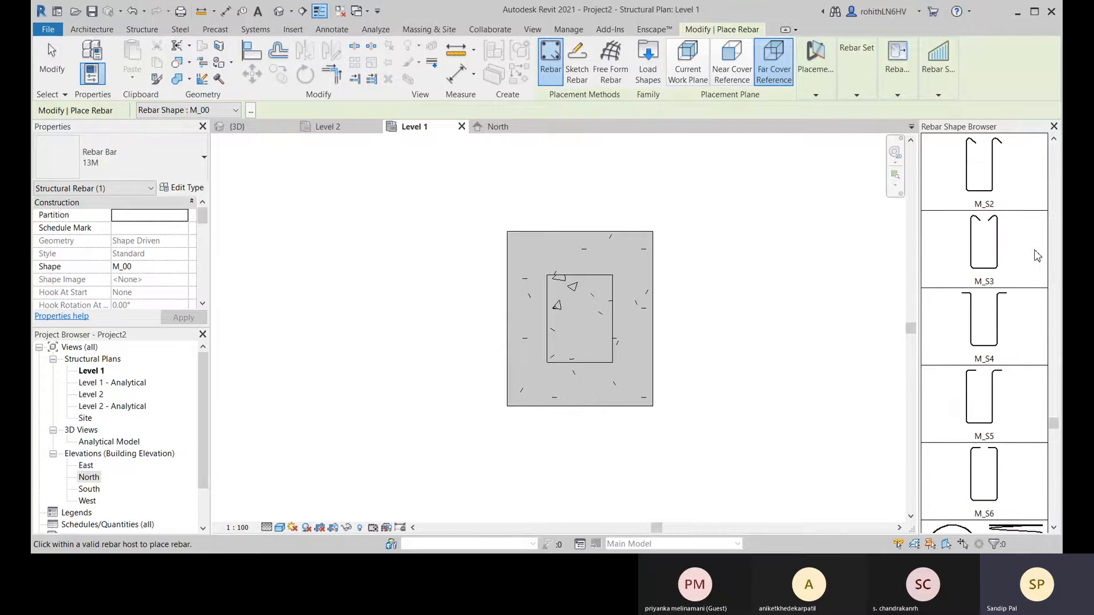
scroll(1037, 257, down, 3)
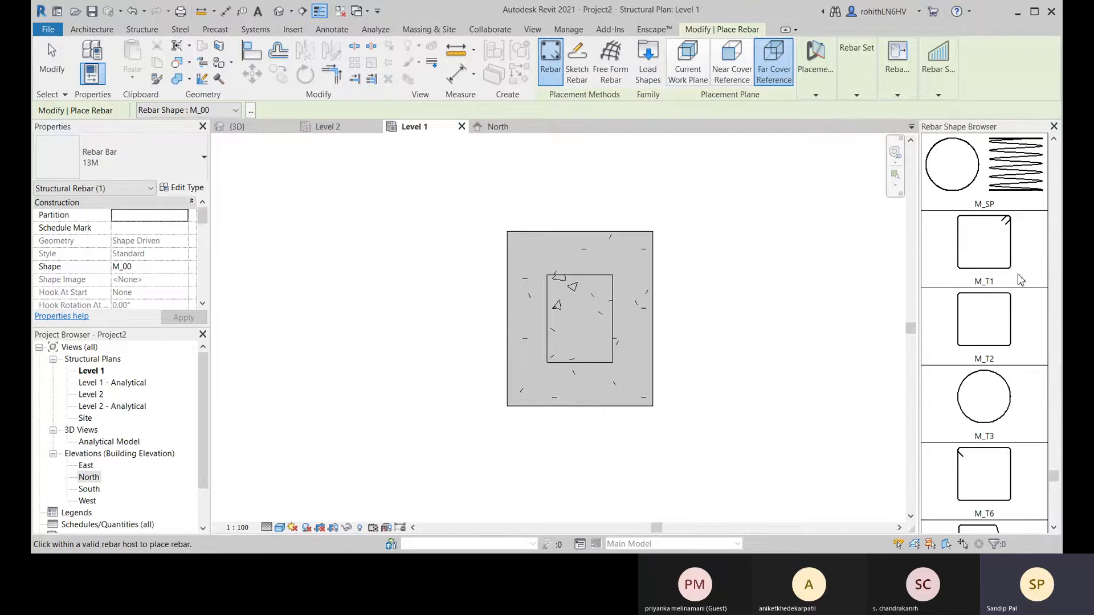
click(1004, 252)
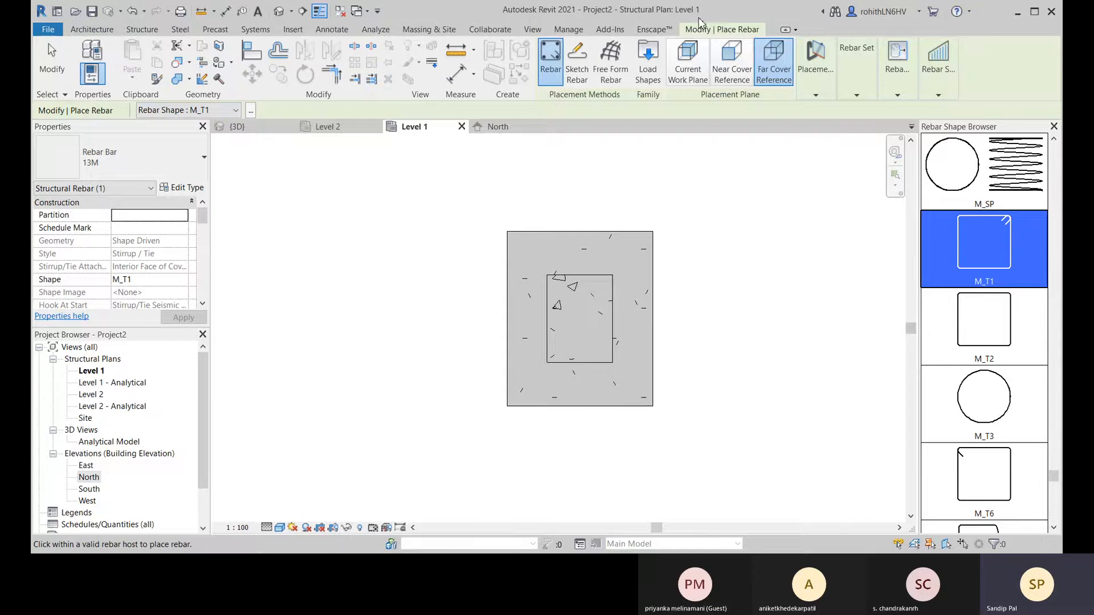
- Place a 13M M_T1 stirrup in the column, parallel to the work plane at the far cover reference, with its hooks at the upper-right corner
click(691, 70)
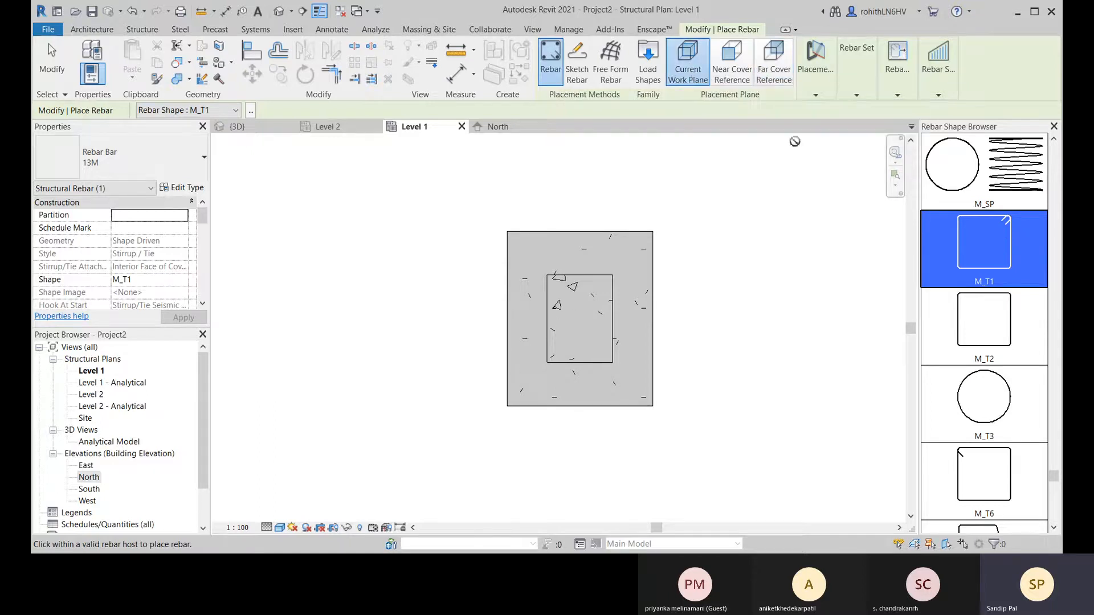
click(816, 91)
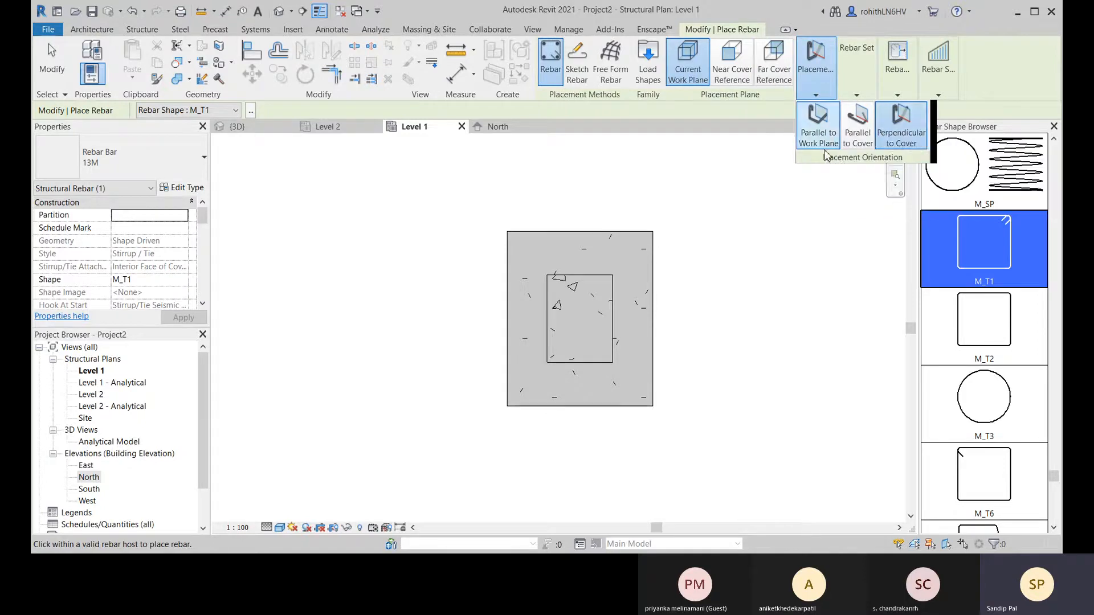
click(818, 122)
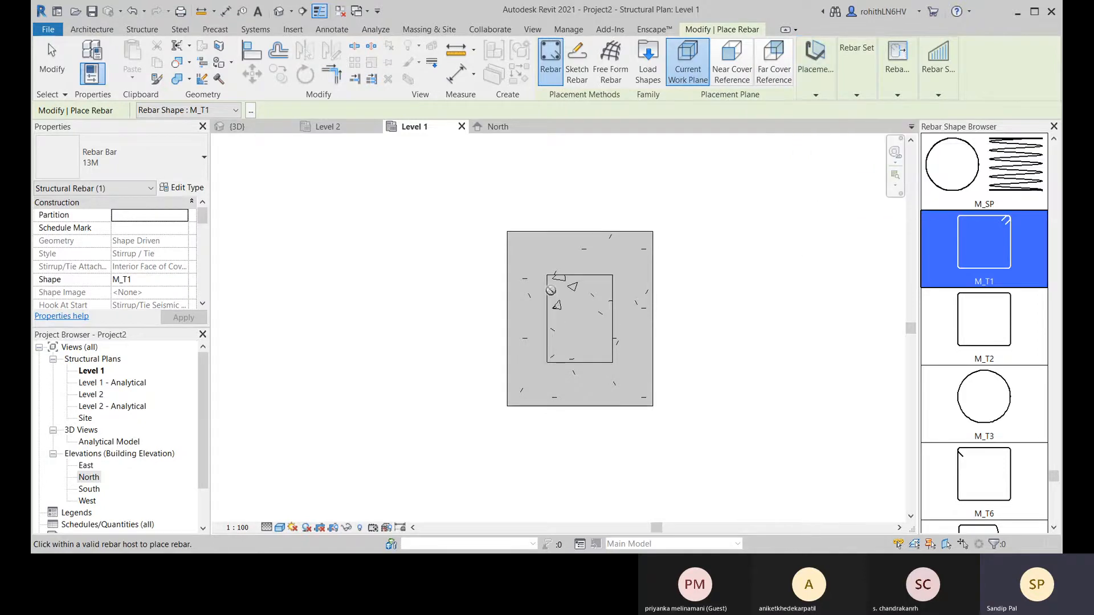
click(774, 62)
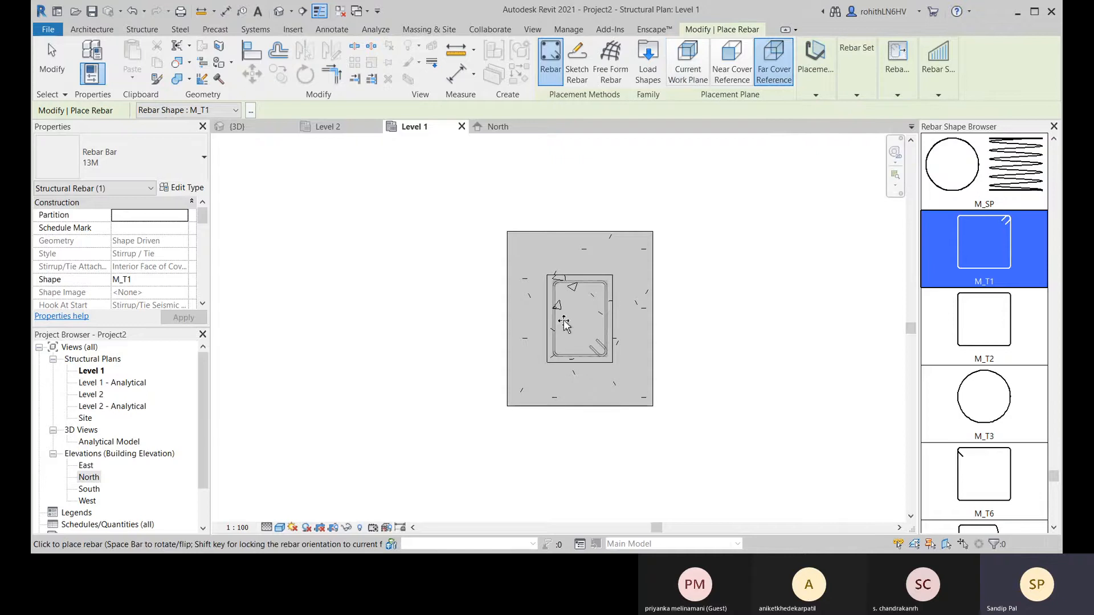
scroll(565, 321, up, 2)
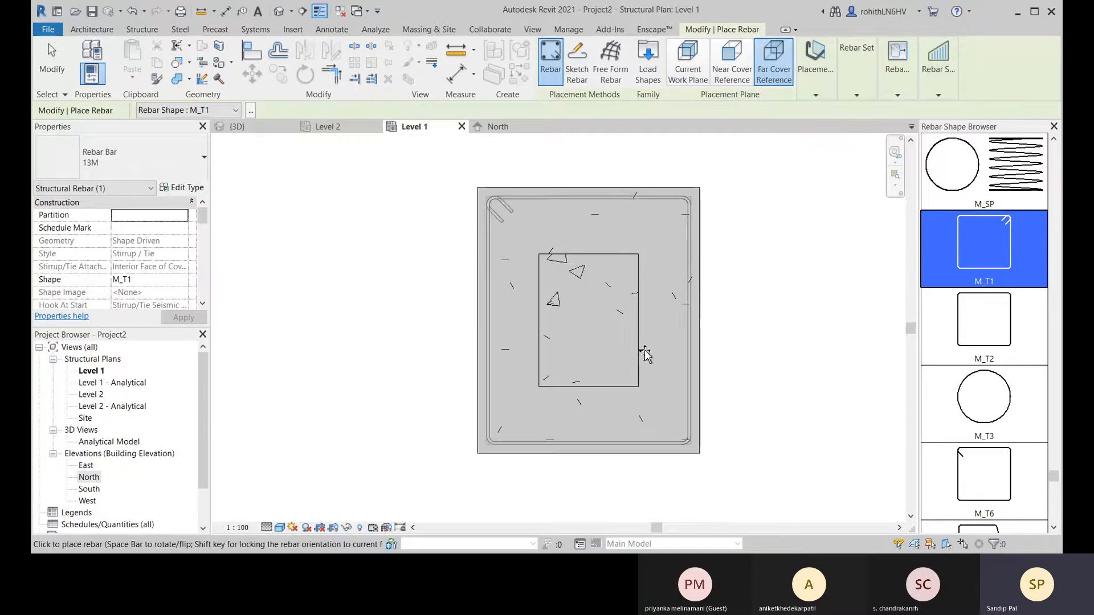
key(space)
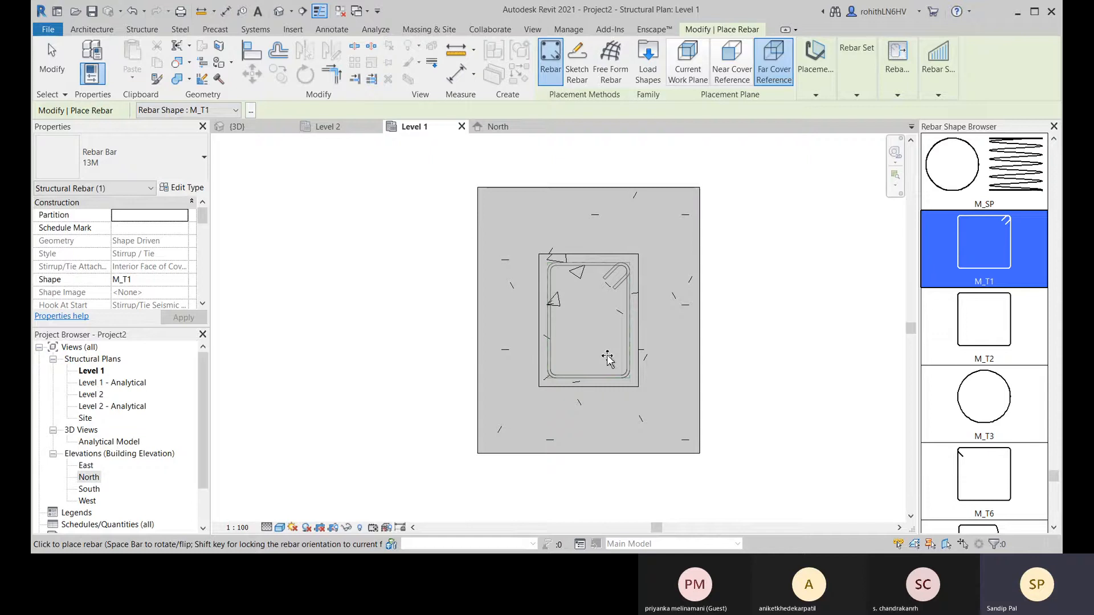
scroll(627, 327, up, 1)
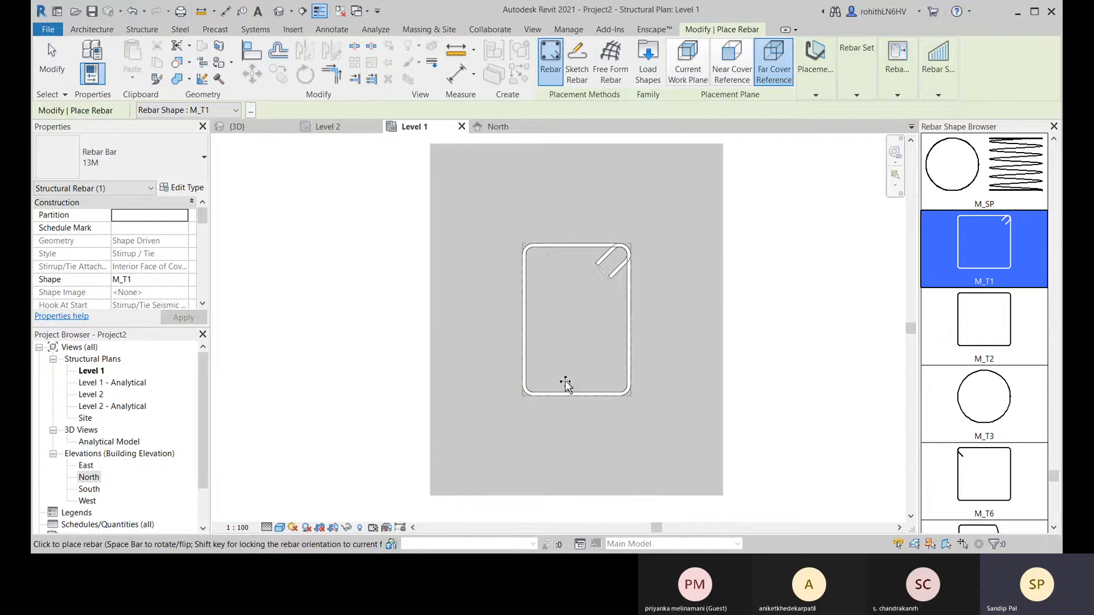
click(589, 364)
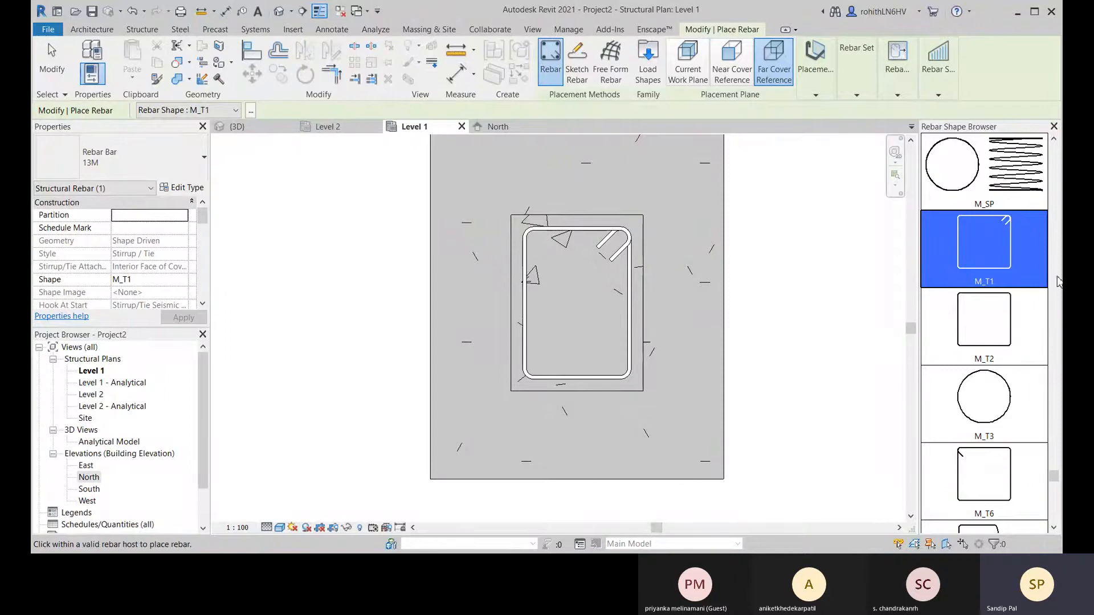
- Switch to straight rebar shape M_00 with bar type 16M, oriented perpendicular to cover
drag(1059, 485, 1057, 155)
click(984, 176)
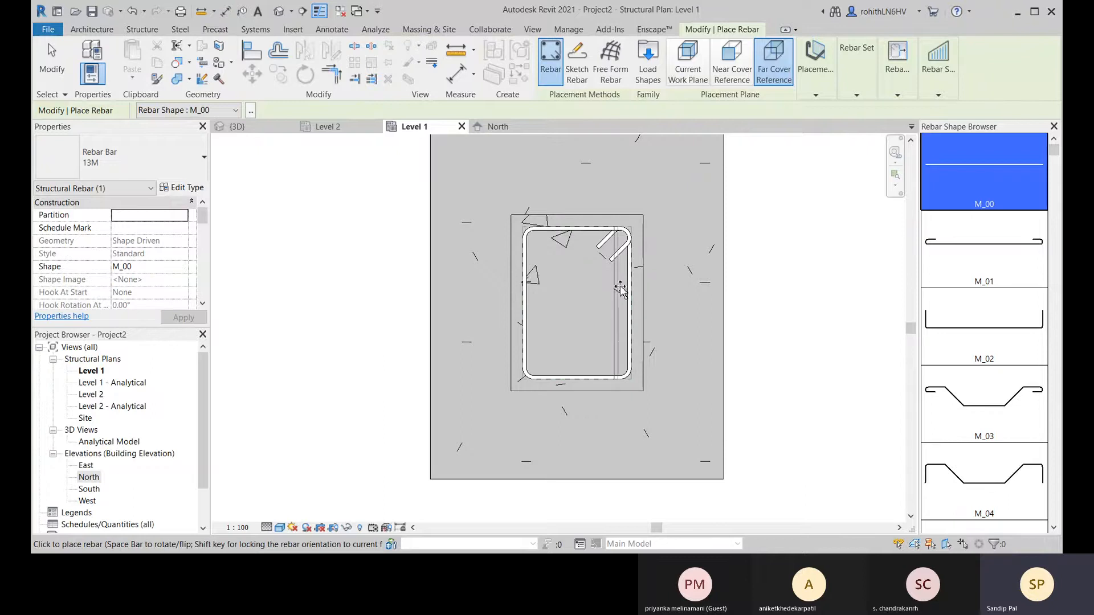
click(817, 95)
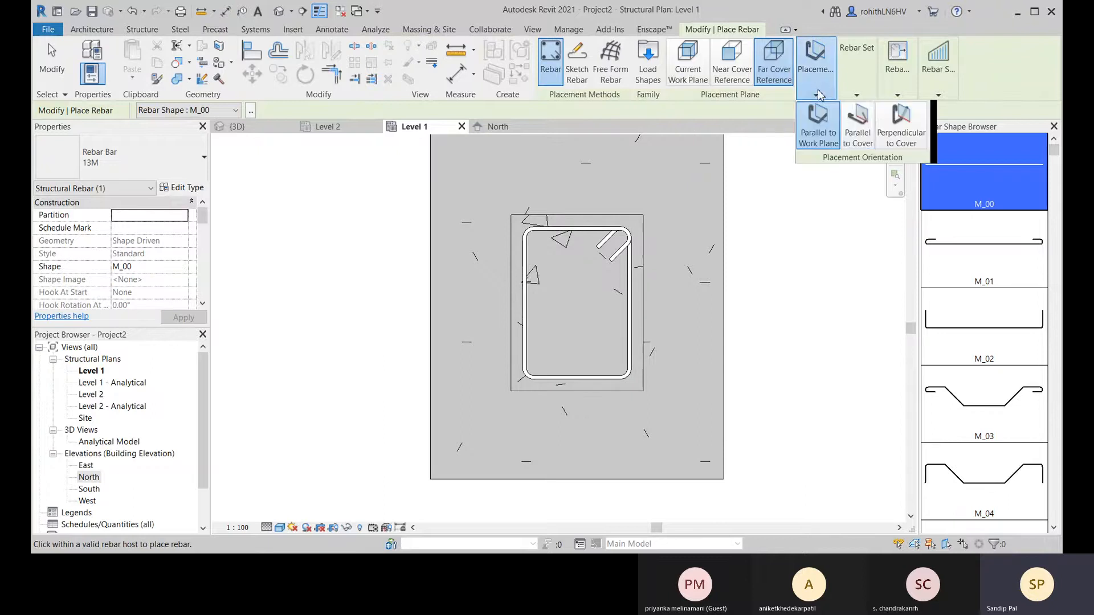
click(902, 125)
scroll(627, 238, up, 3)
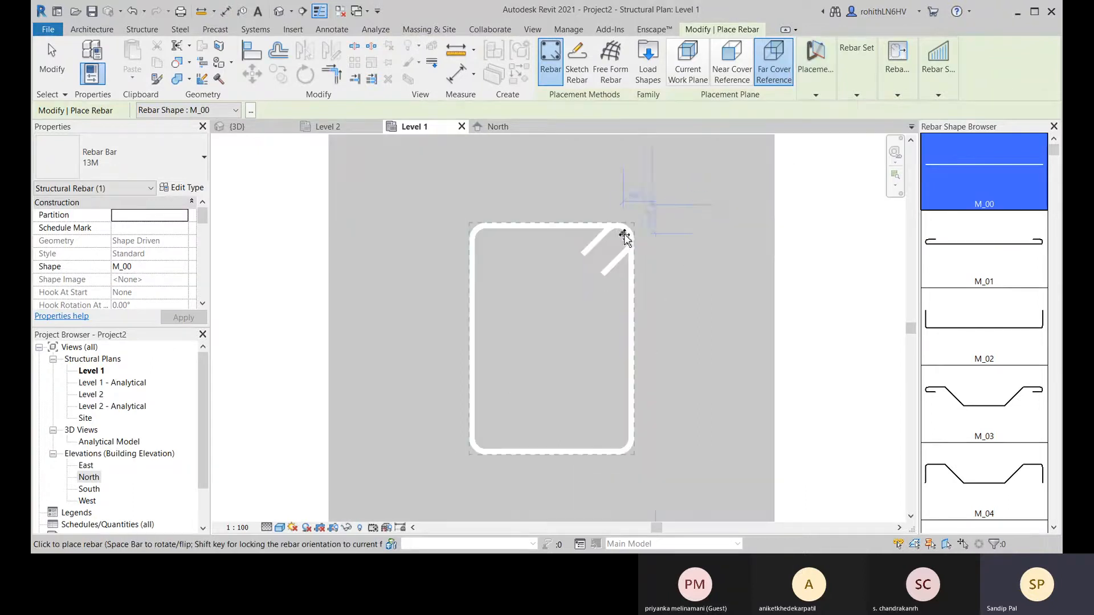
click(152, 164)
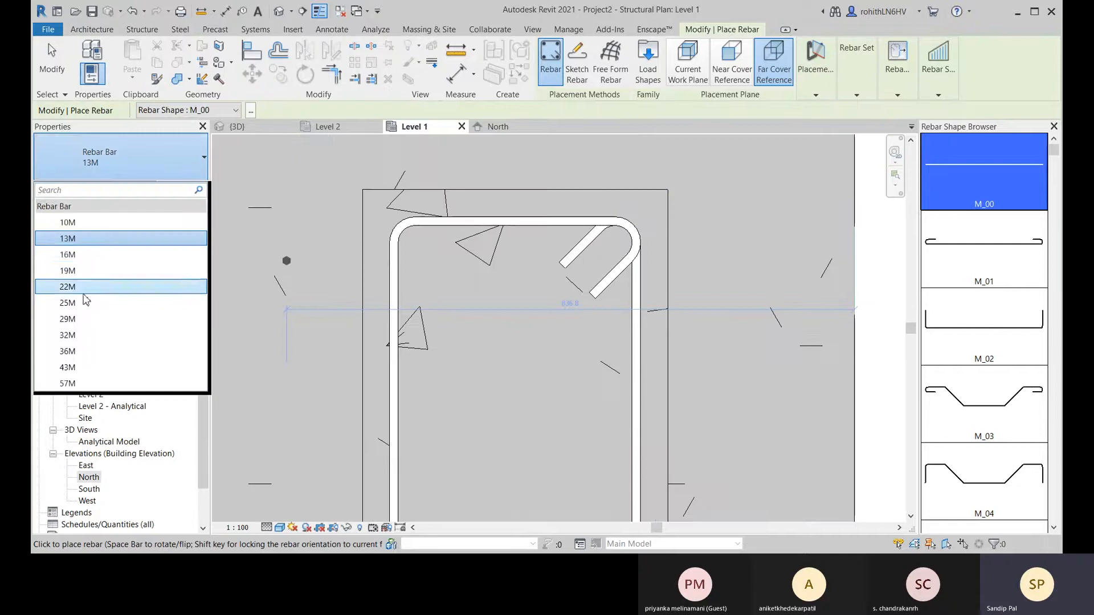
click(91, 256)
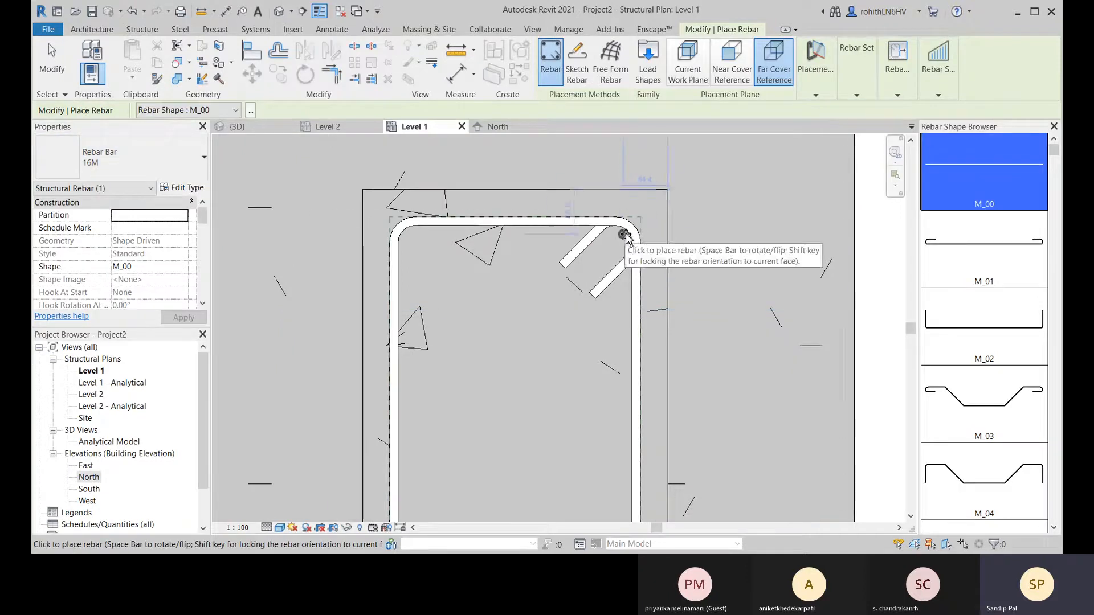
- Place a 16M straight bar inside each of the four corners of the column's stirrup and end rebar placement
scroll(625, 242, up, 3)
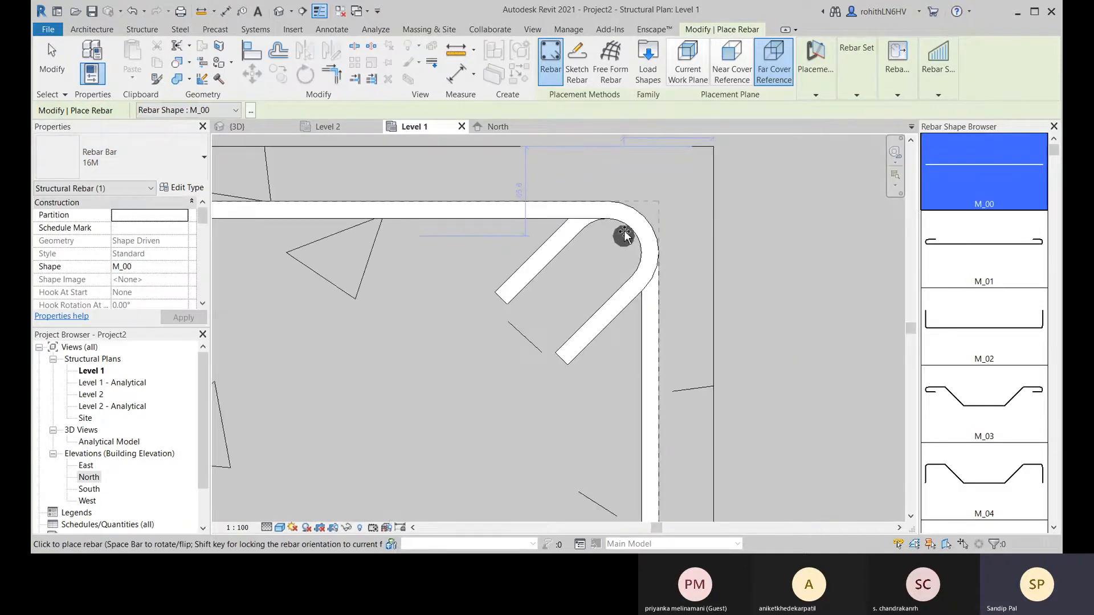
scroll(606, 298, down, 4)
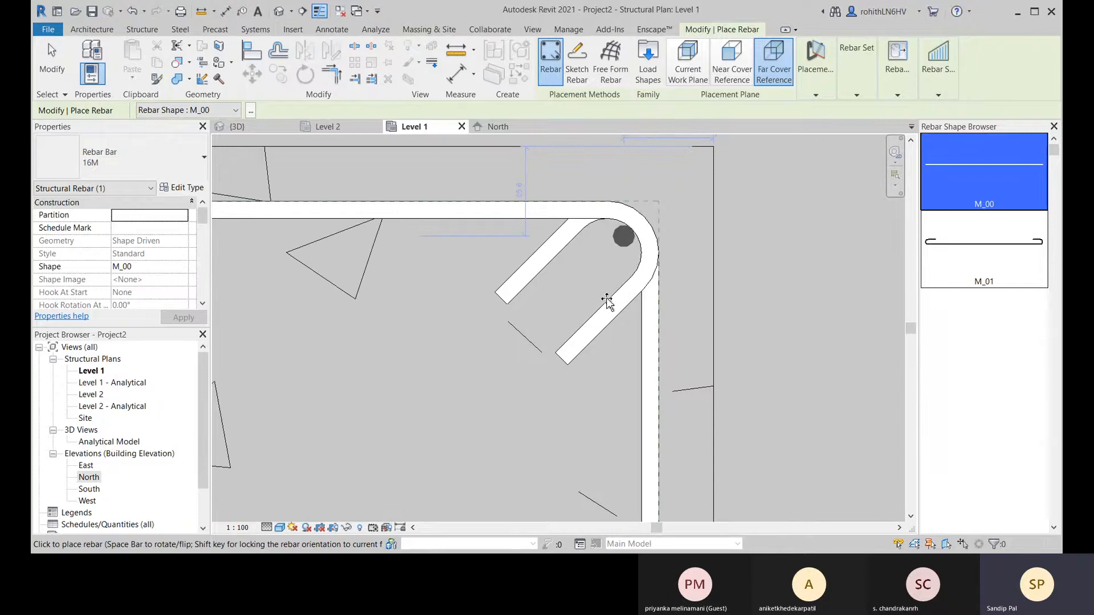
scroll(310, 259, up, 2)
scroll(310, 259, down, 4)
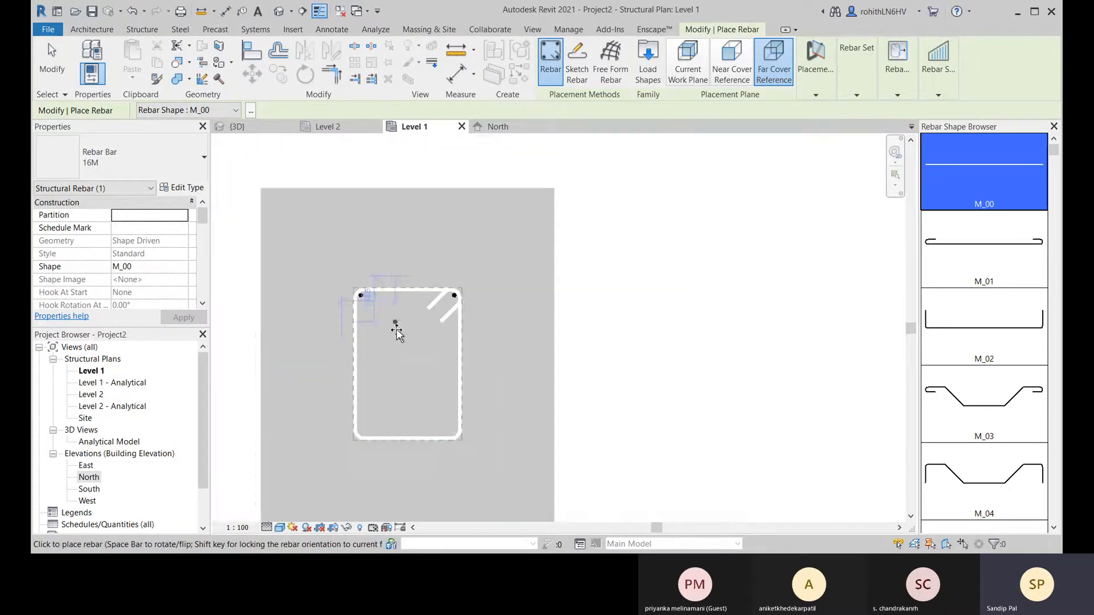
scroll(360, 432, up, 5)
click(361, 428)
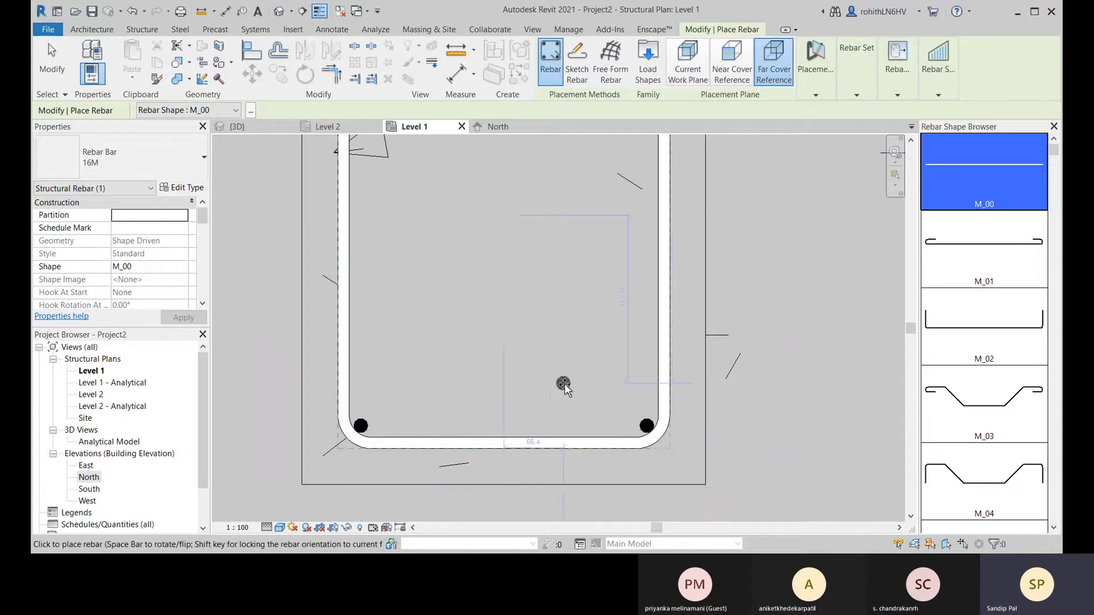
scroll(570, 384, down, 6)
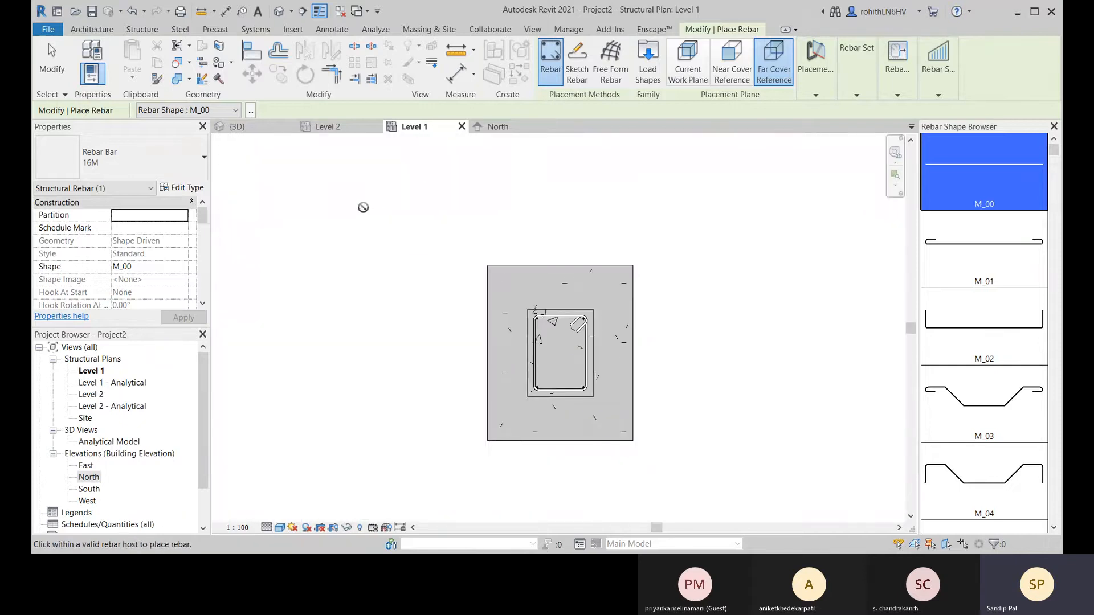
right_click(363, 204)
click(377, 211)
right_click(367, 203)
click(387, 212)
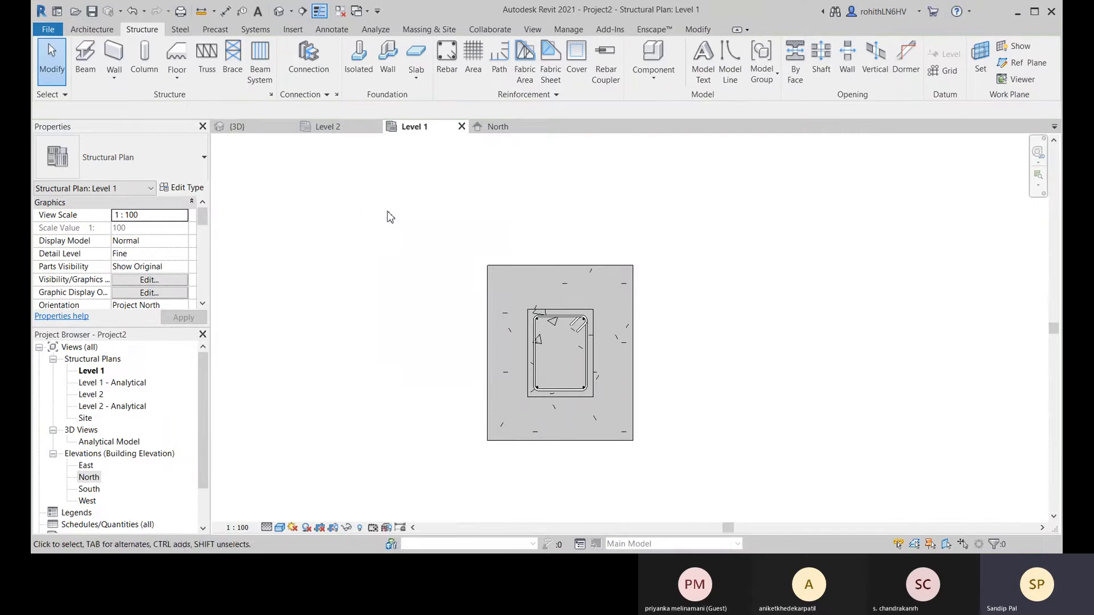
- Show the North elevation in Wireframe visual style and inspect the stirrup at the column's base
click(505, 128)
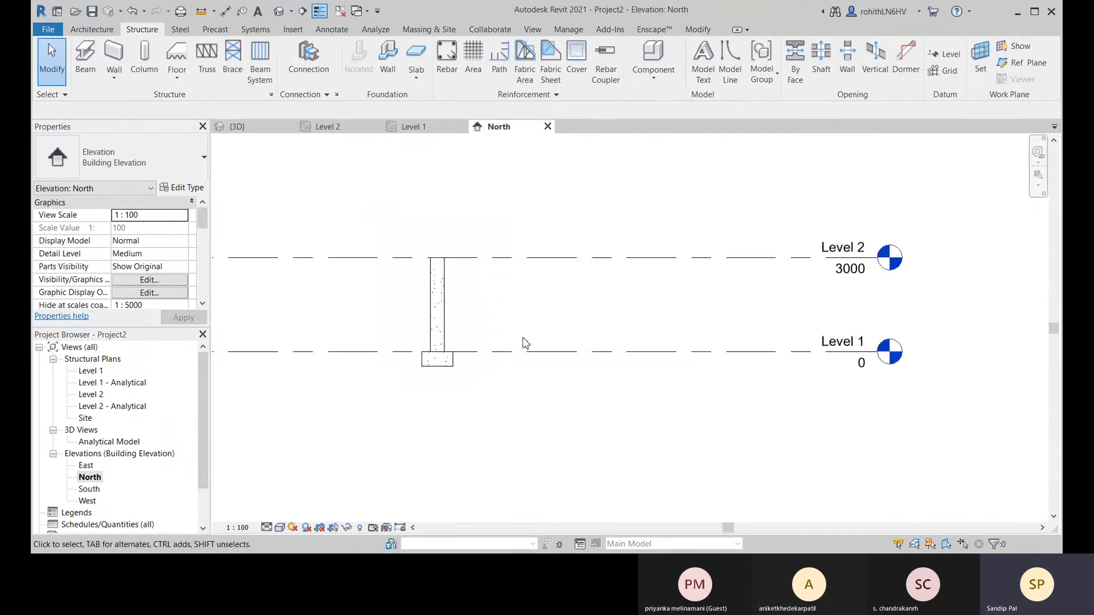
click(279, 528)
click(302, 458)
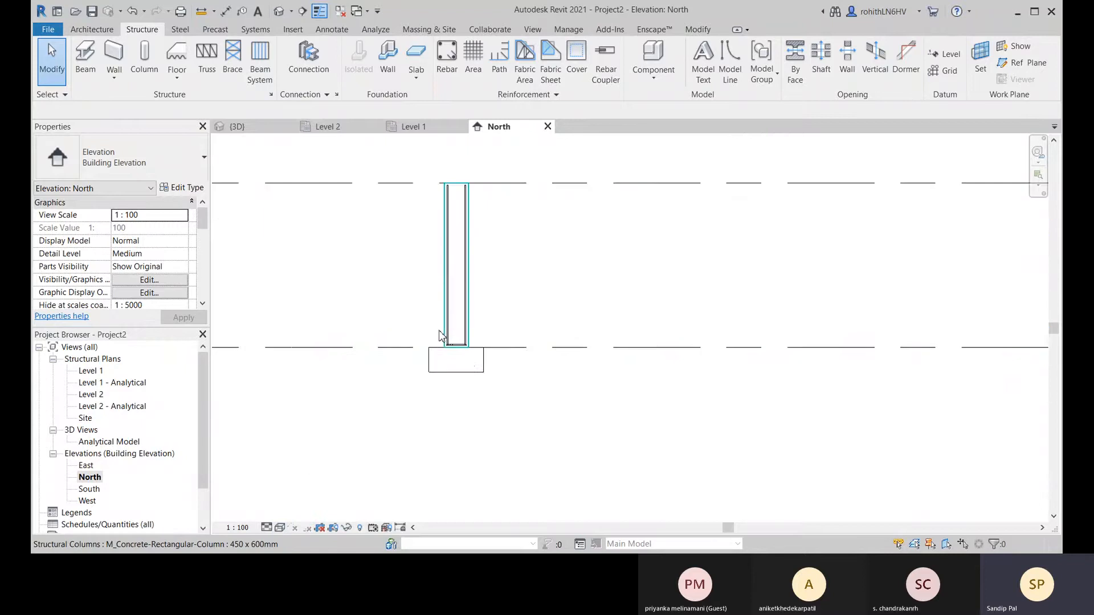
scroll(442, 335, up, 5)
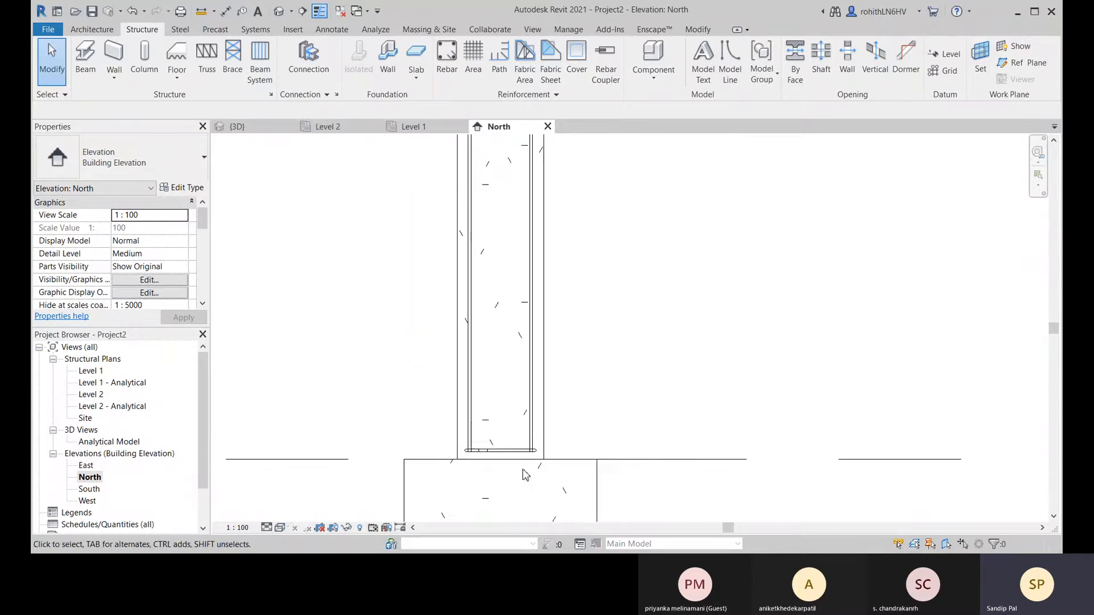
scroll(512, 442, down, 4)
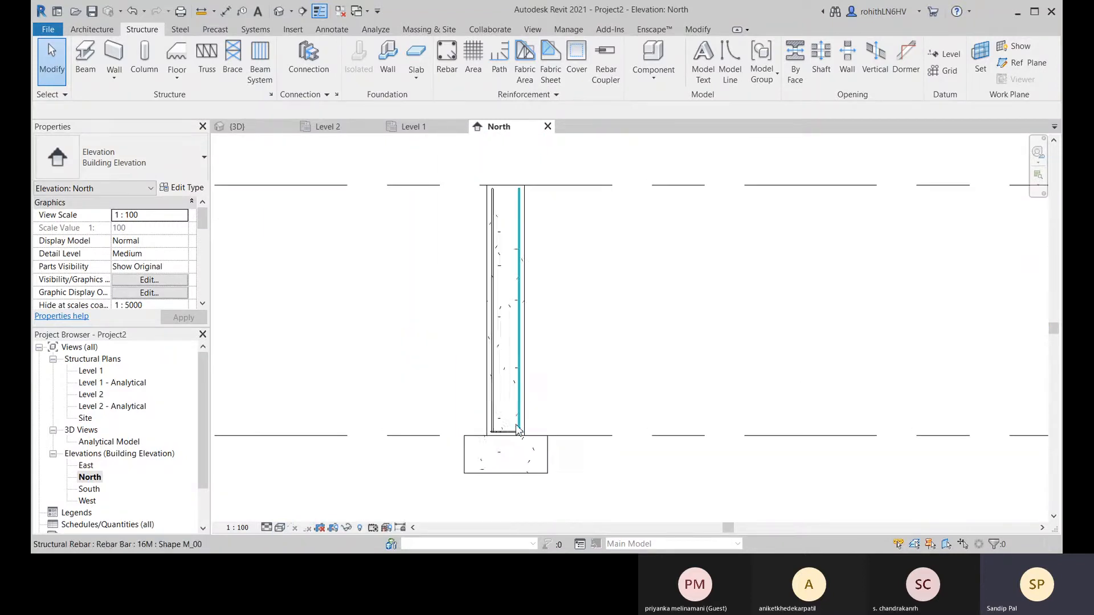
scroll(499, 439, up, 3)
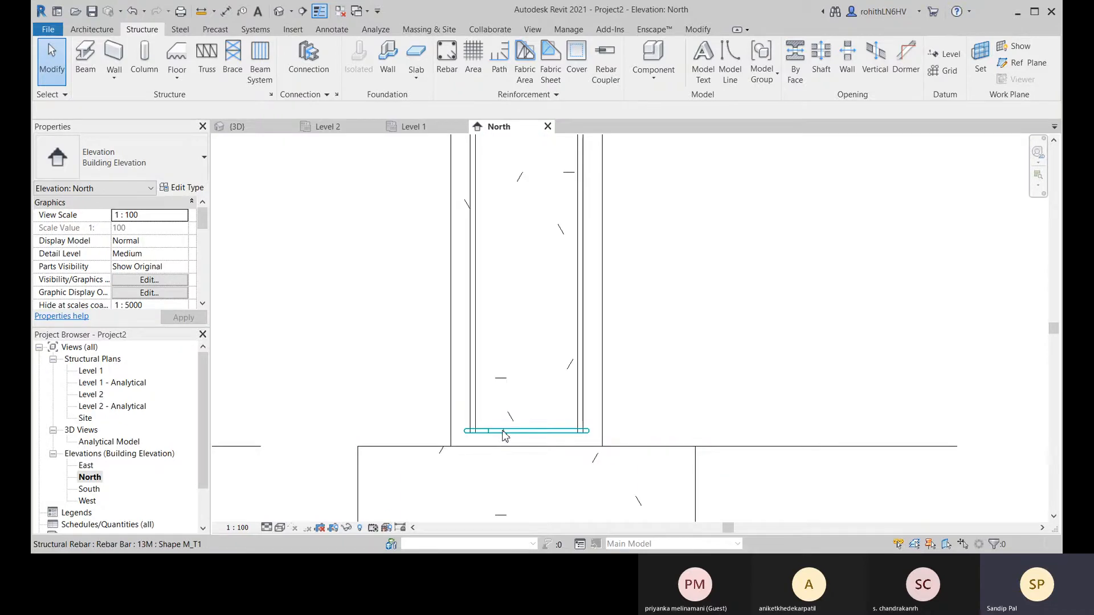
click(504, 432)
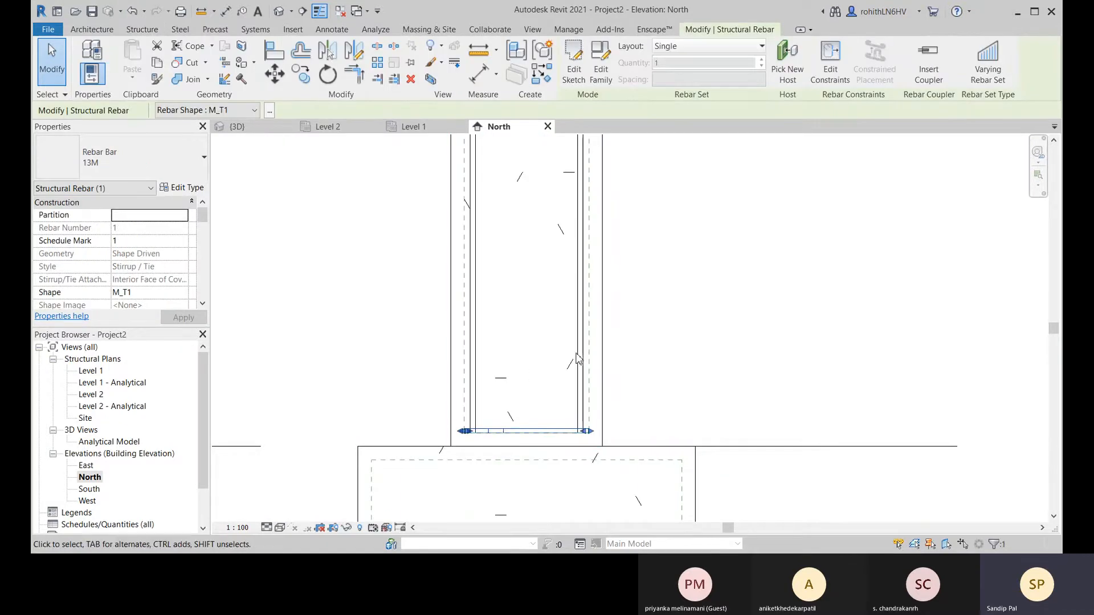
click(745, 264)
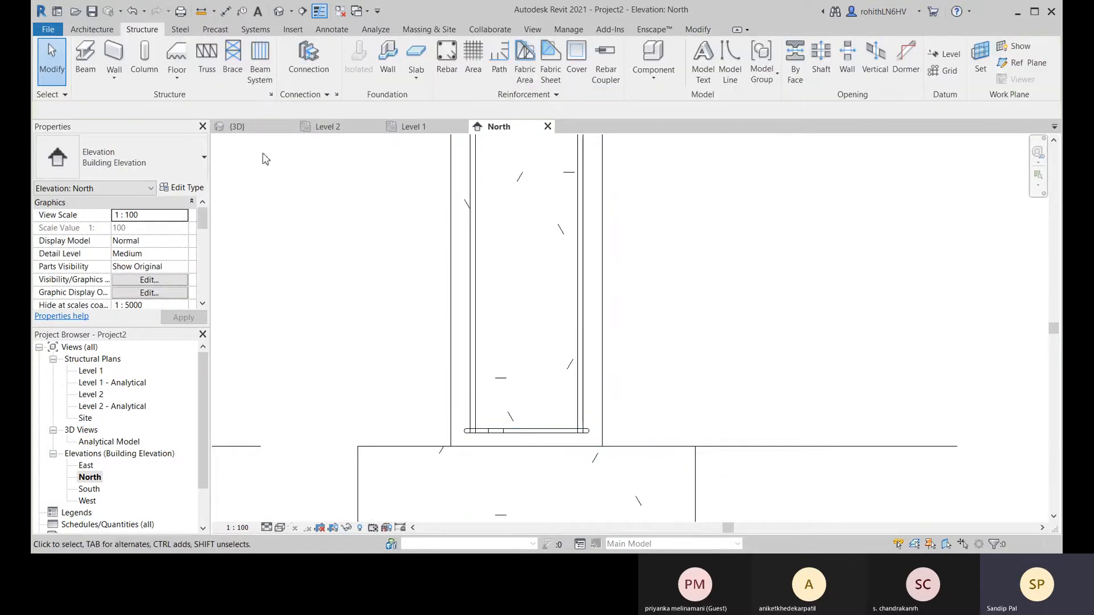
click(449, 56)
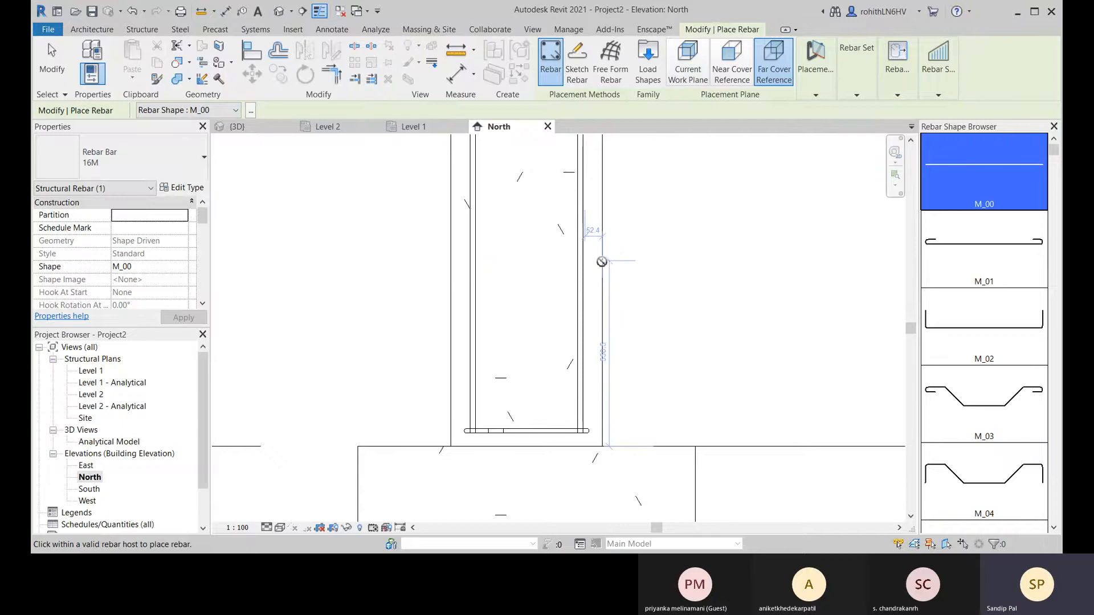
scroll(607, 273, down, 3)
scroll(609, 273, down, 4)
middle_drag(626, 261, 602, 436)
scroll(576, 283, up, 2)
scroll(587, 289, down, 5)
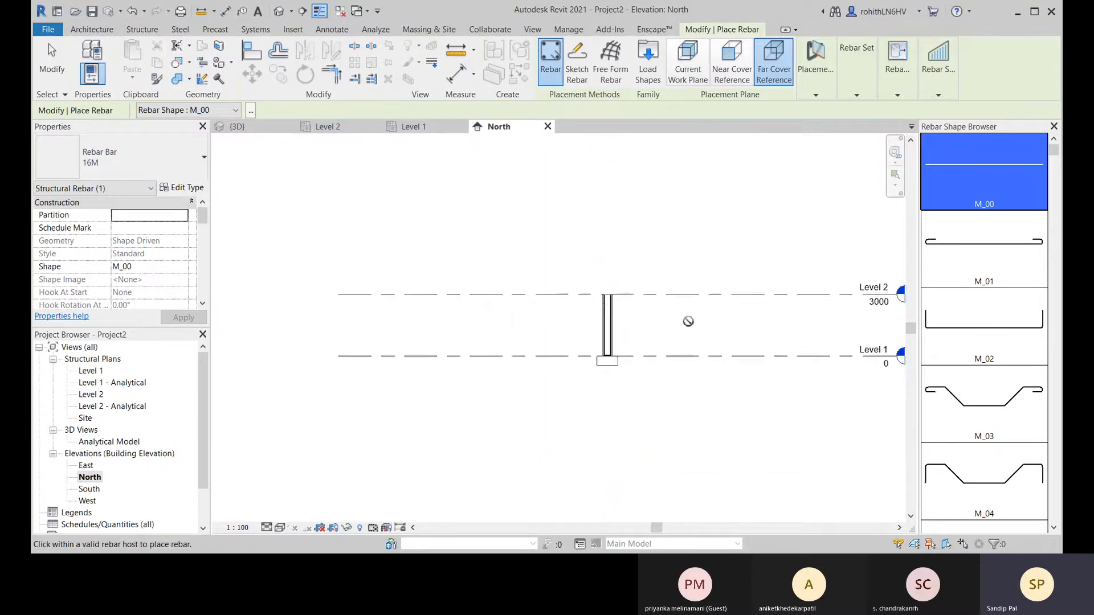
middle_drag(689, 318, 528, 350)
scroll(563, 386, up, 3)
scroll(435, 357, up, 1)
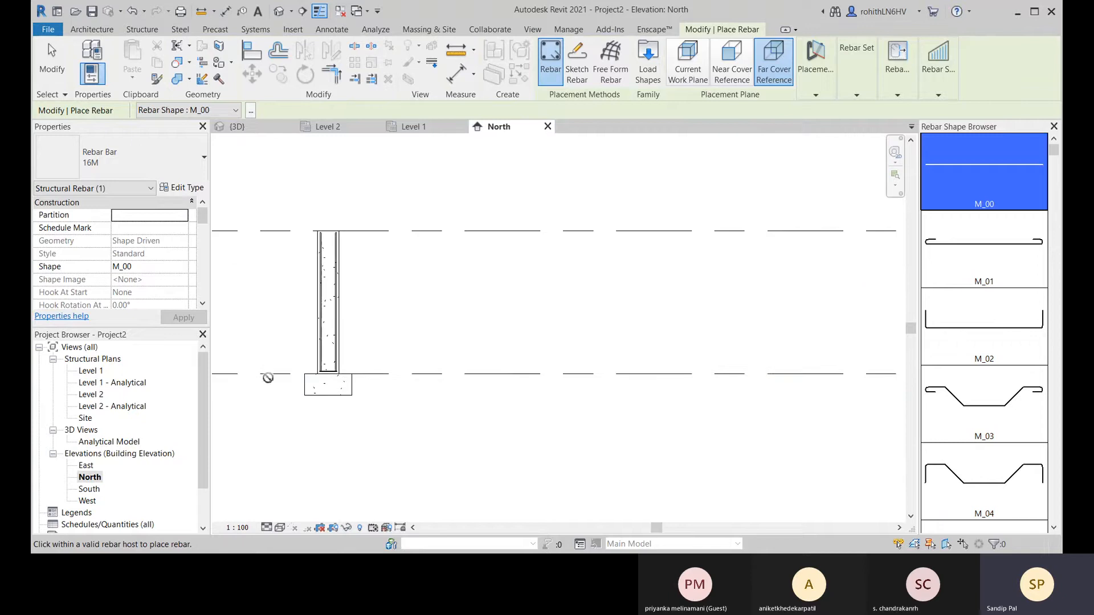
scroll(371, 335, up, 2)
scroll(364, 397, up, 2)
middle_drag(366, 399, 548, 408)
scroll(534, 396, down, 3)
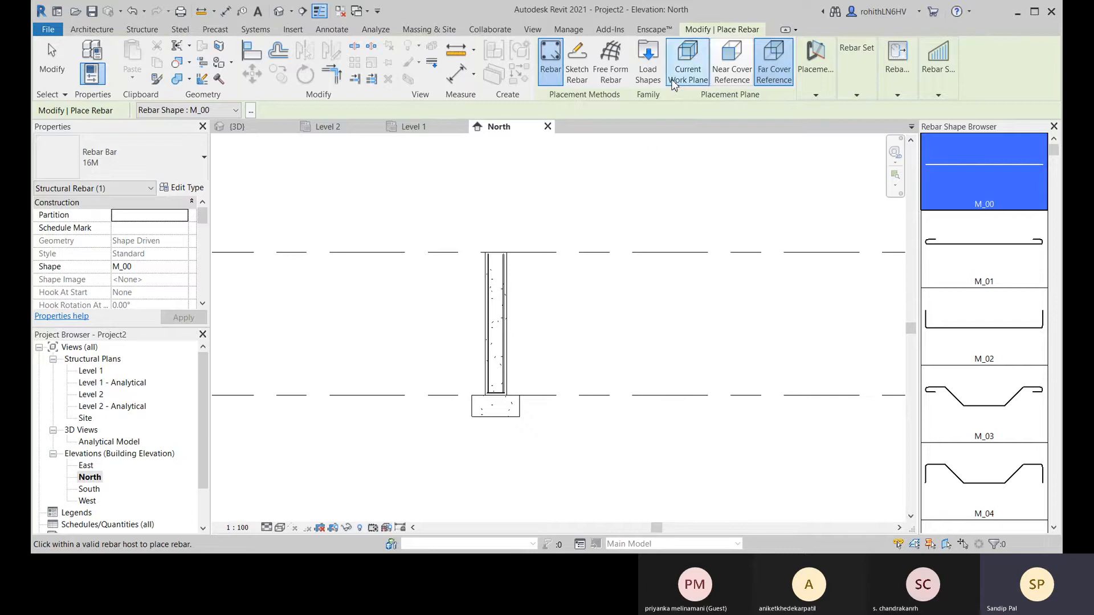
click(414, 127)
click(693, 74)
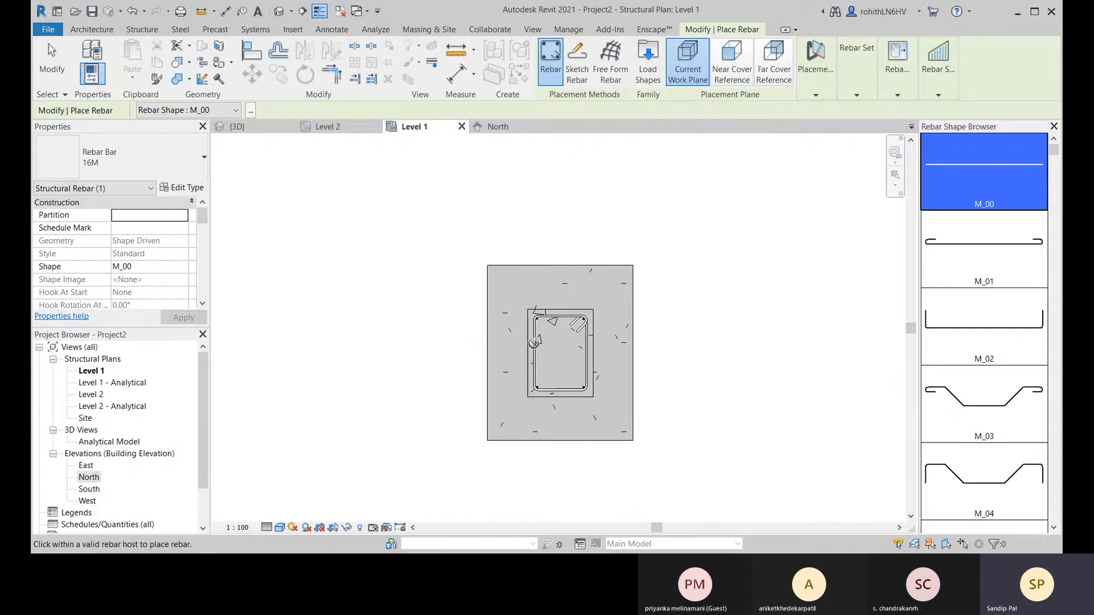
click(497, 127)
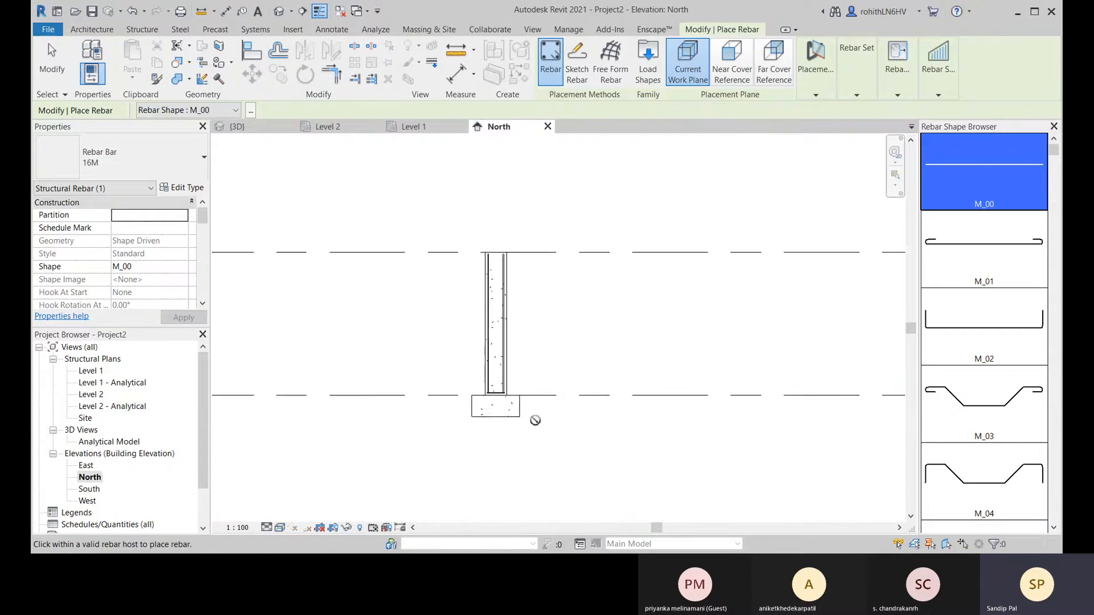
scroll(535, 420, up, 5)
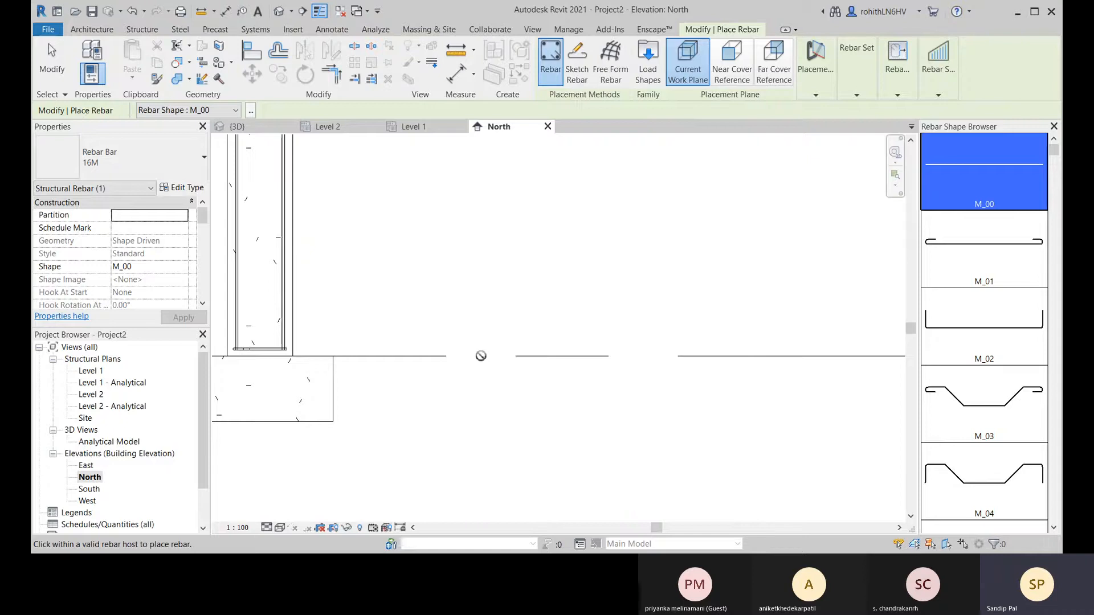
scroll(624, 355, down, 4)
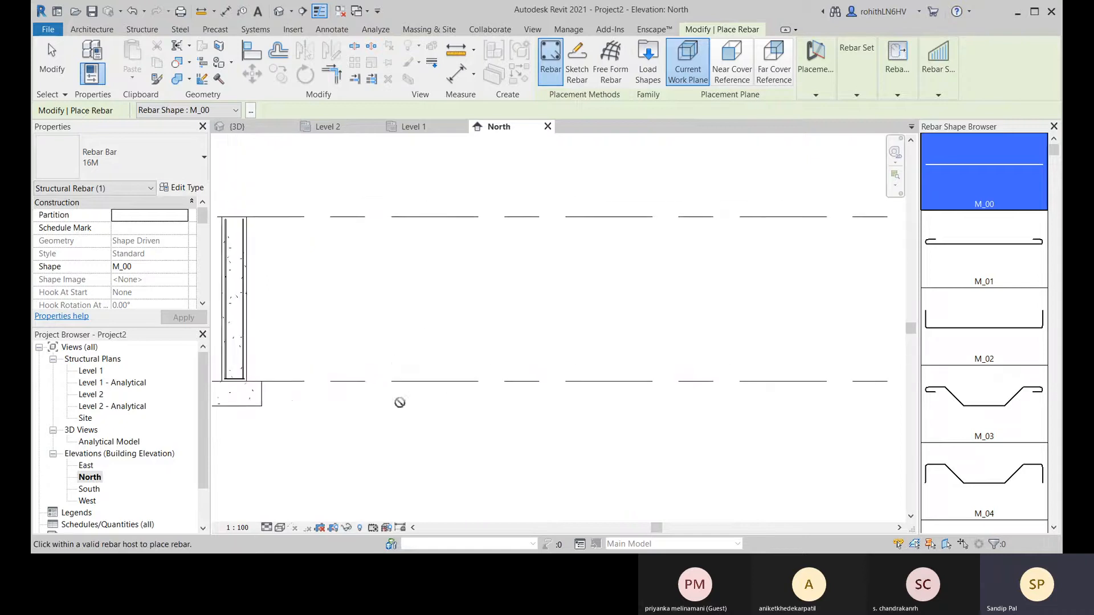
scroll(381, 383, up, 3)
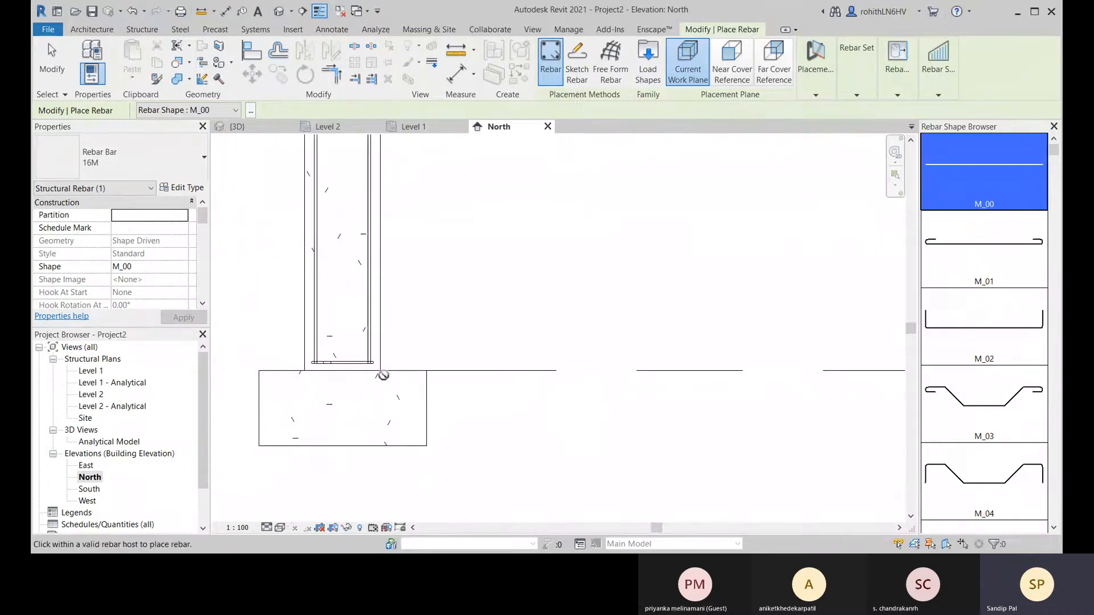
scroll(383, 375, up, 1)
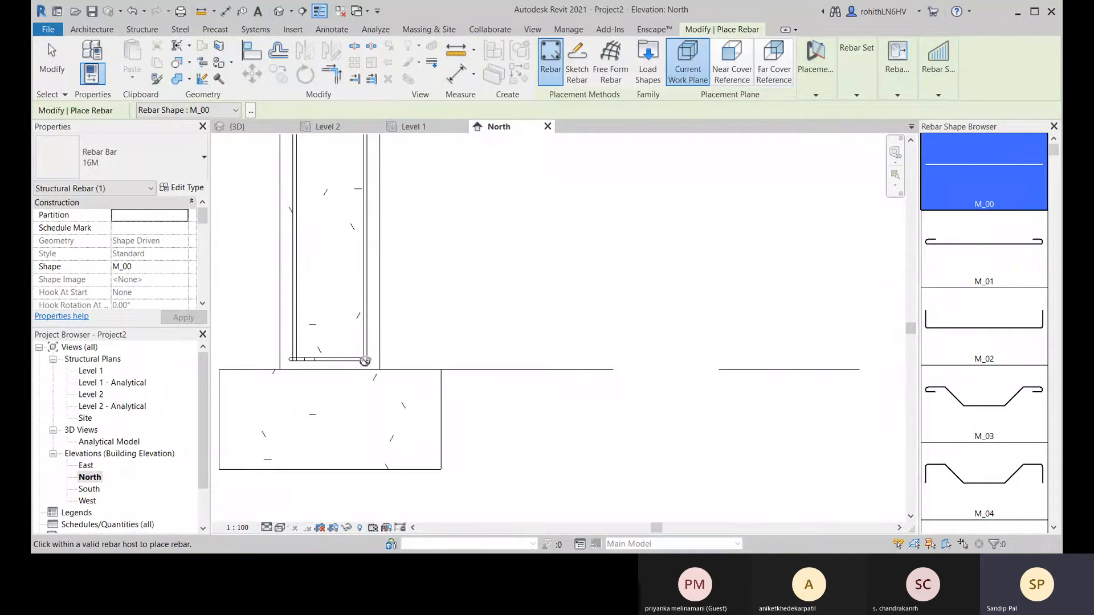
middle_drag(312, 370, 392, 351)
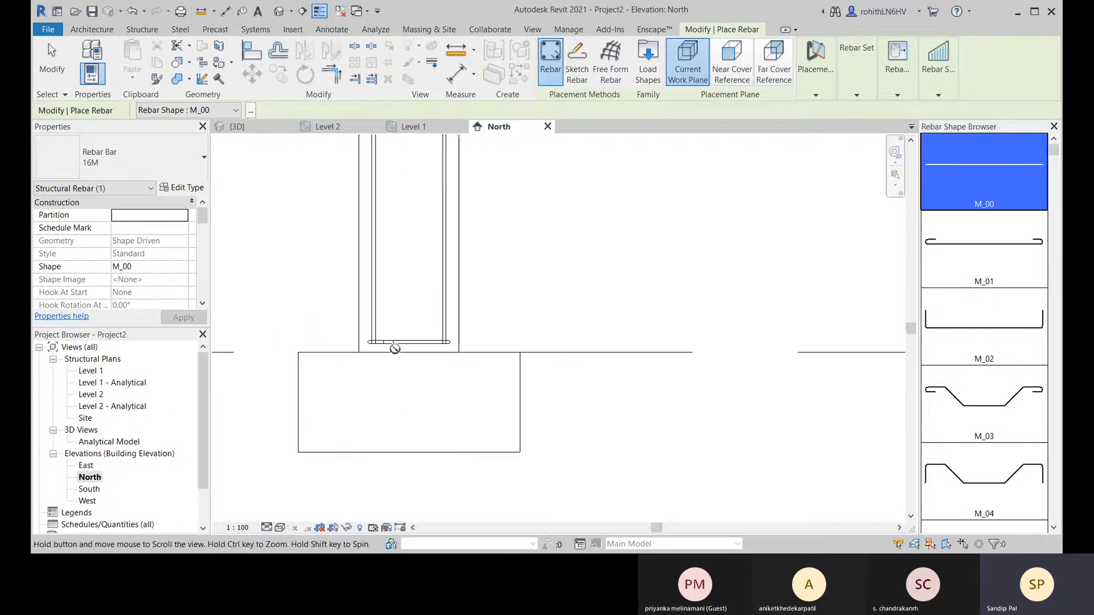
click(775, 76)
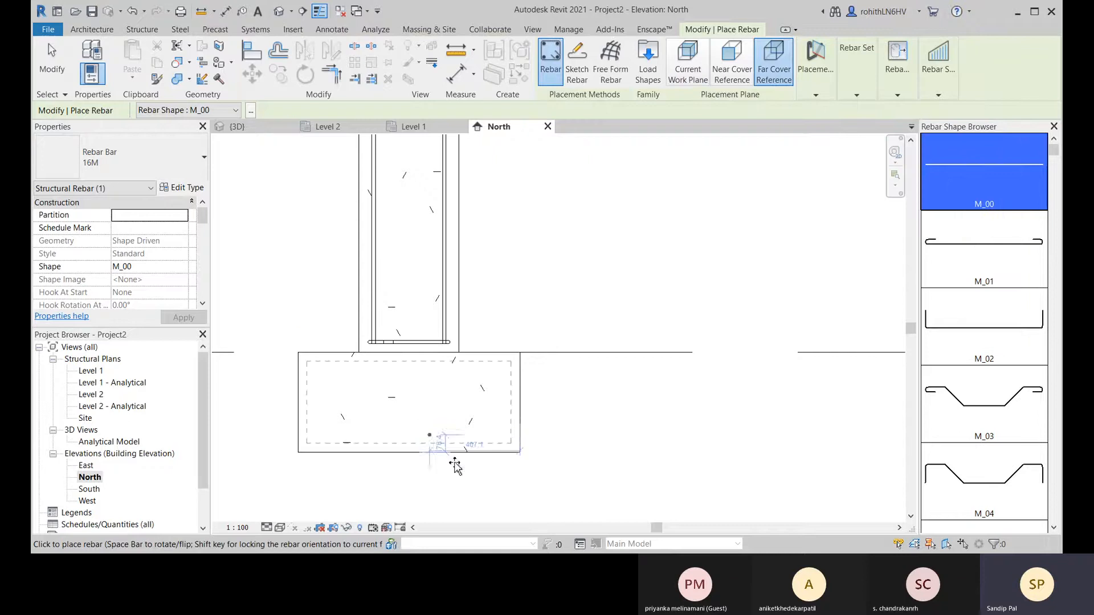
right_click(574, 274)
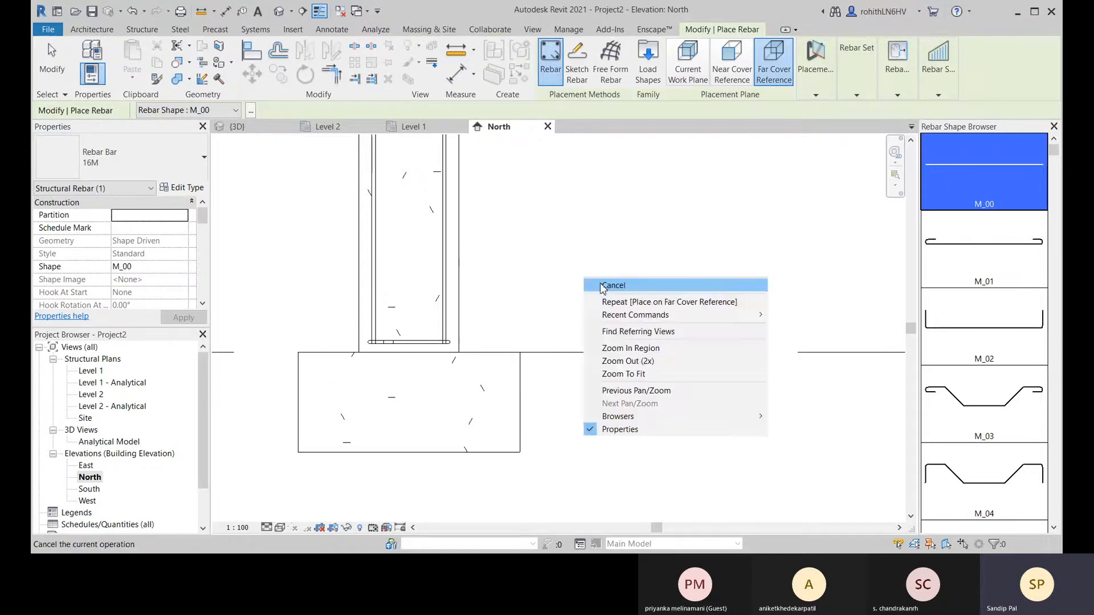
click(588, 283)
right_click(586, 268)
click(599, 276)
- Distribute the 13M M_T1 stirrup along the column's height with a Maximum Spacing layout at 150 mm
click(399, 343)
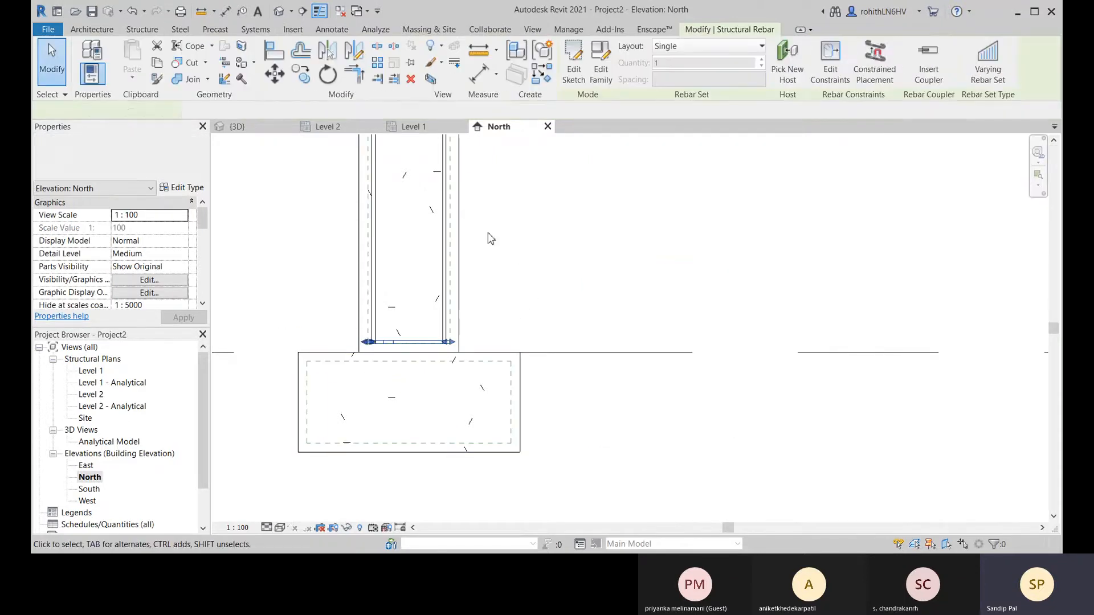
scroll(545, 199, down, 5)
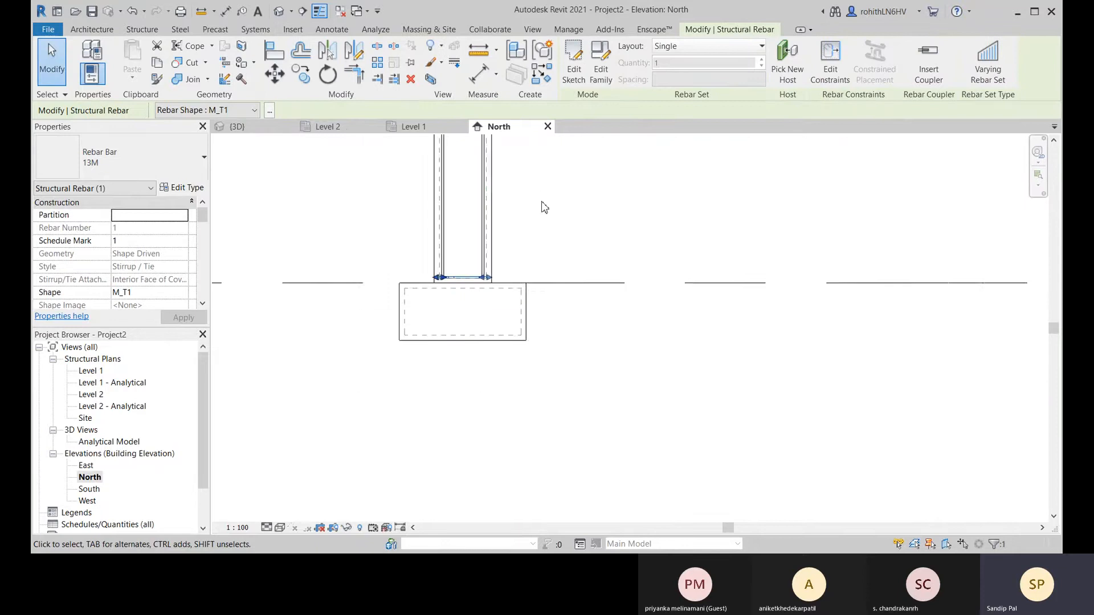
middle_drag(547, 207, 541, 343)
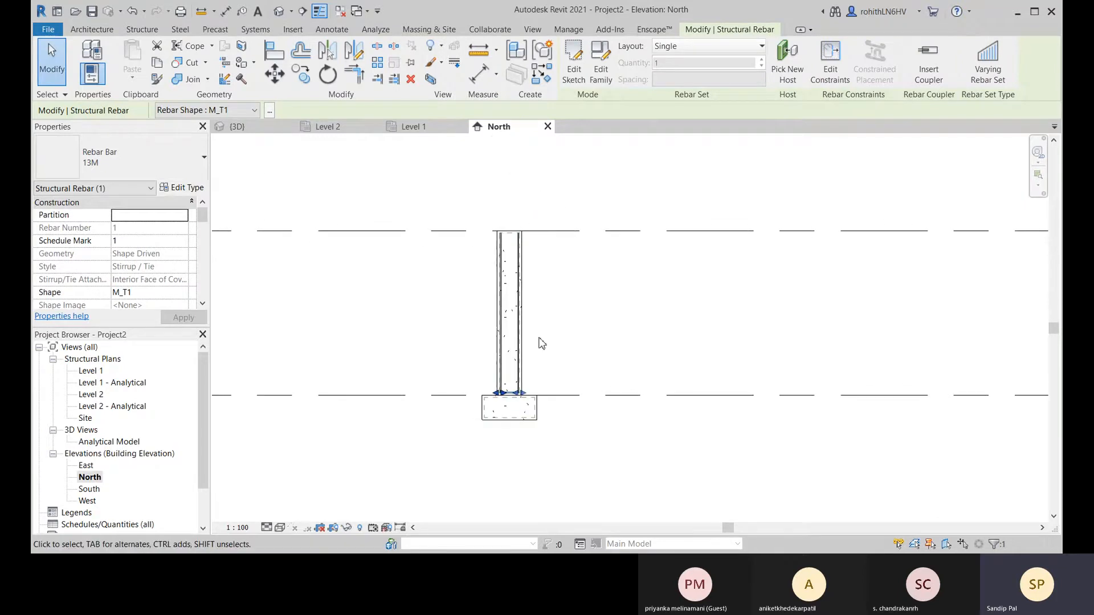
click(704, 50)
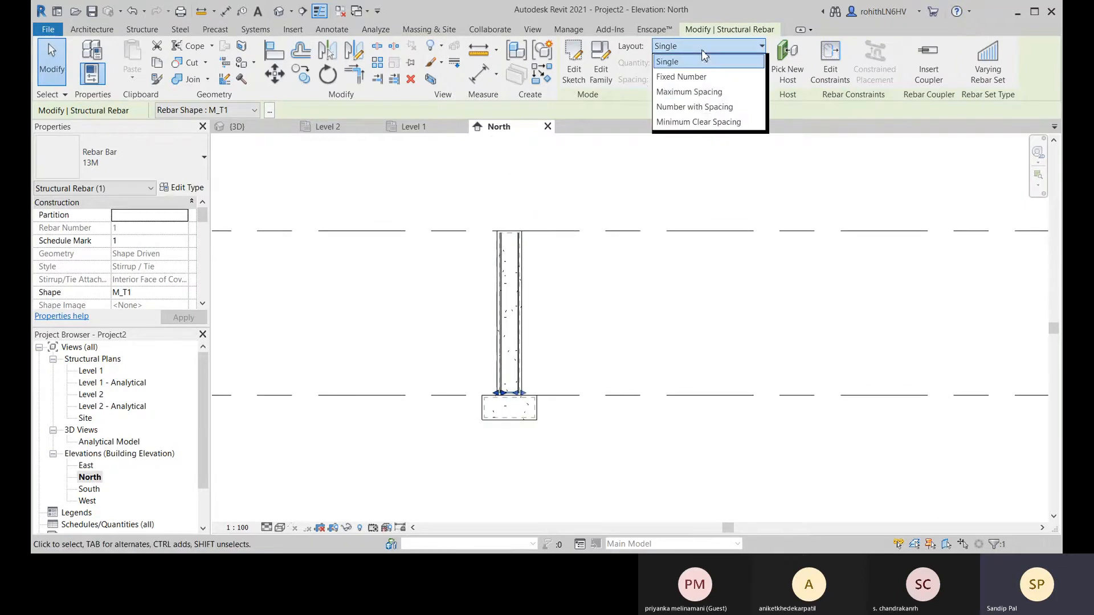
click(706, 92)
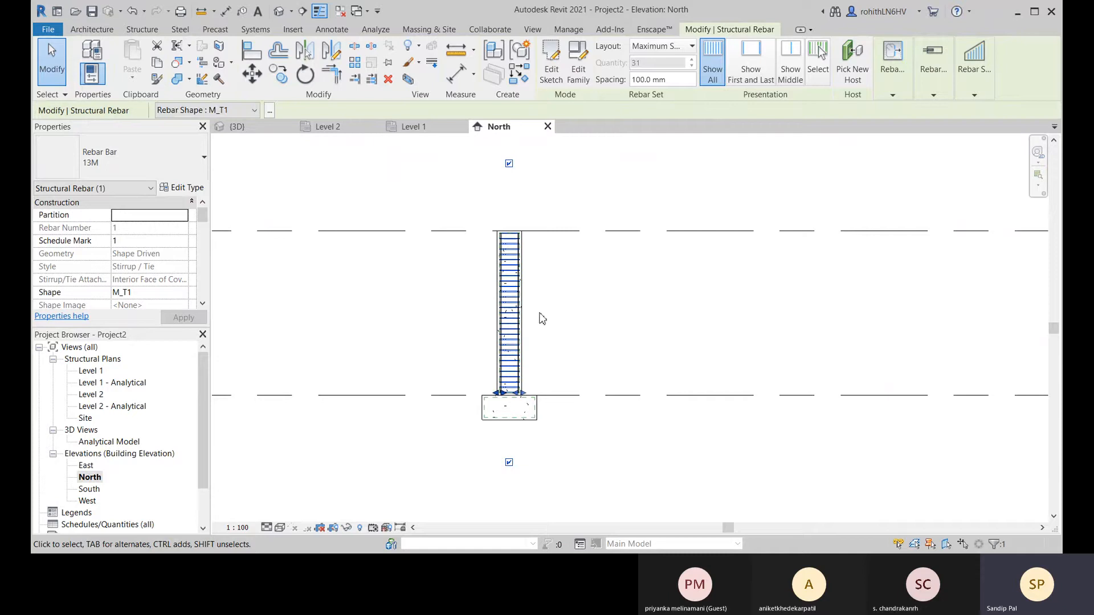
scroll(520, 252, up, 3)
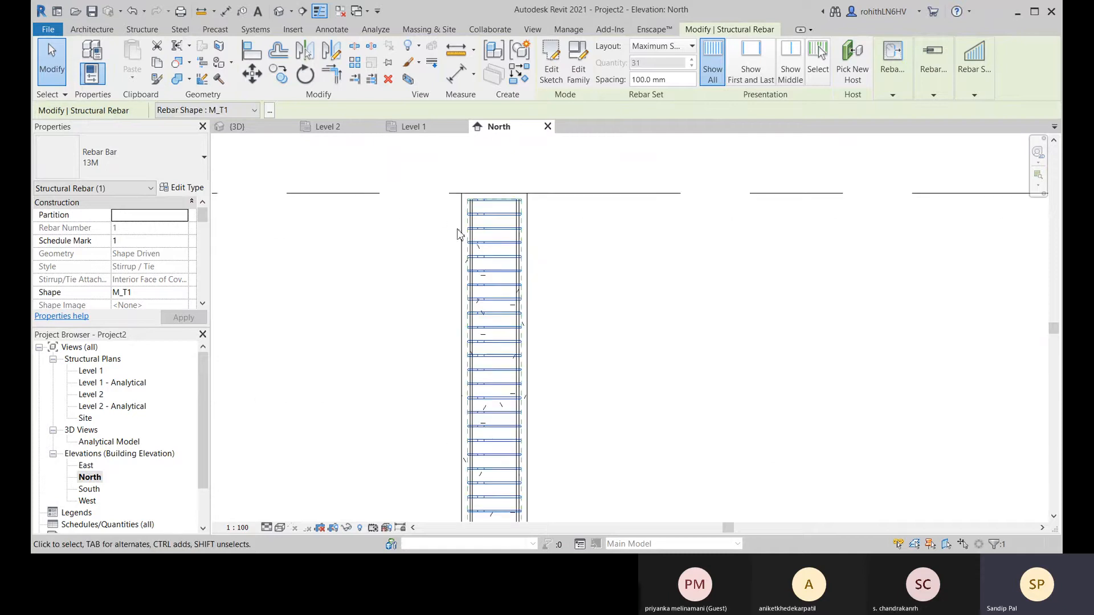
mouse_move(596, 286)
middle_down()
mouse_move(596, 323)
mouse_move(600, 271)
middle_up()
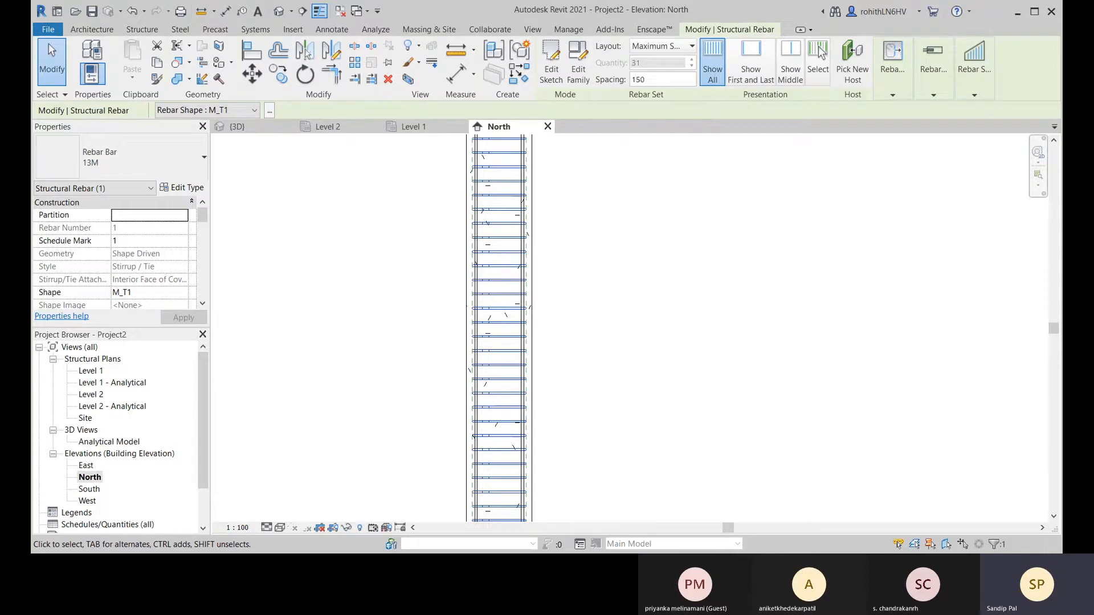
key(Return)
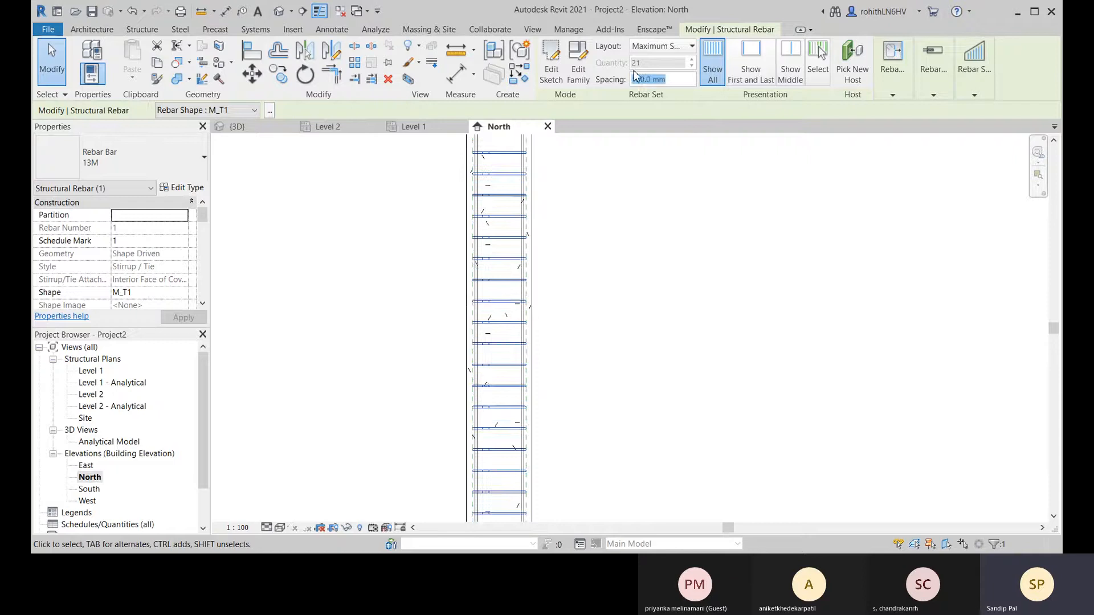
scroll(505, 217, down, 4)
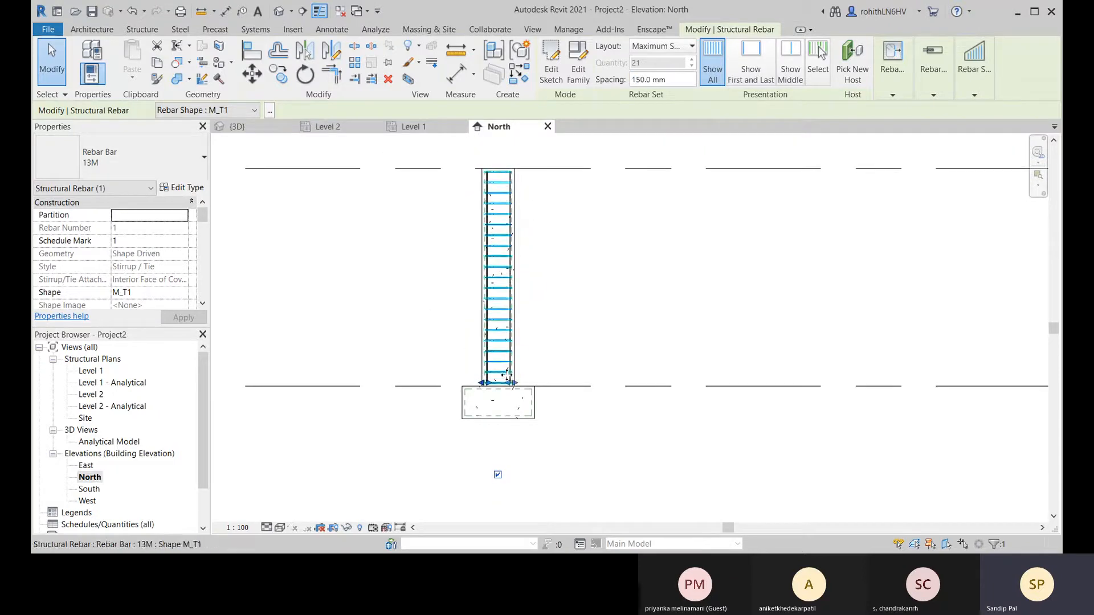
scroll(507, 375, up, 3)
middle_drag(601, 293, 598, 371)
click(608, 234)
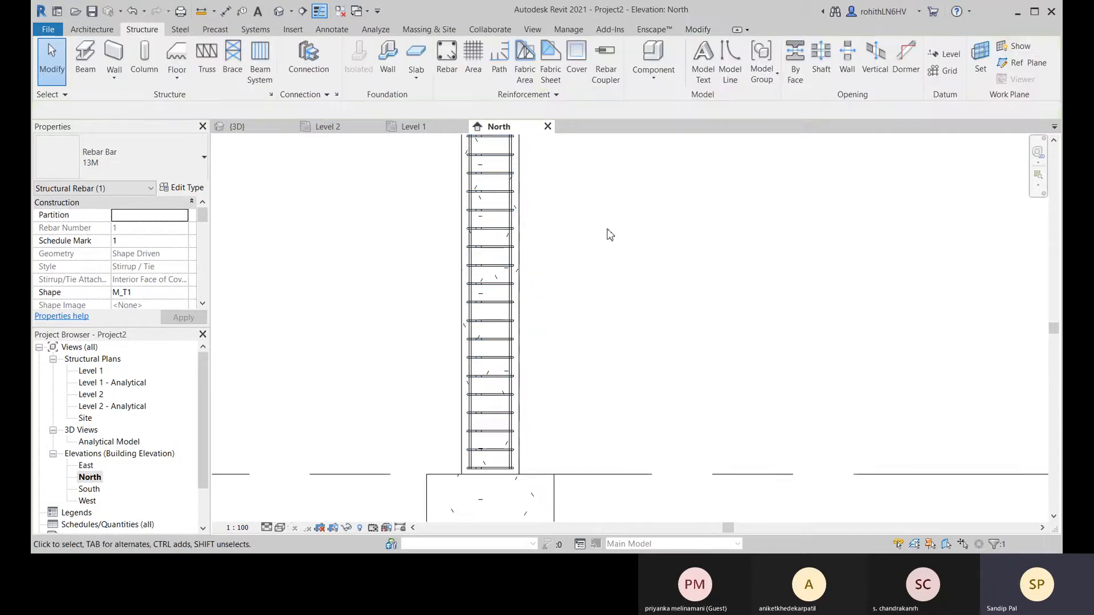
- Open the East elevation to view the column and footing, and return to the North elevation
middle_drag(581, 480, 588, 351)
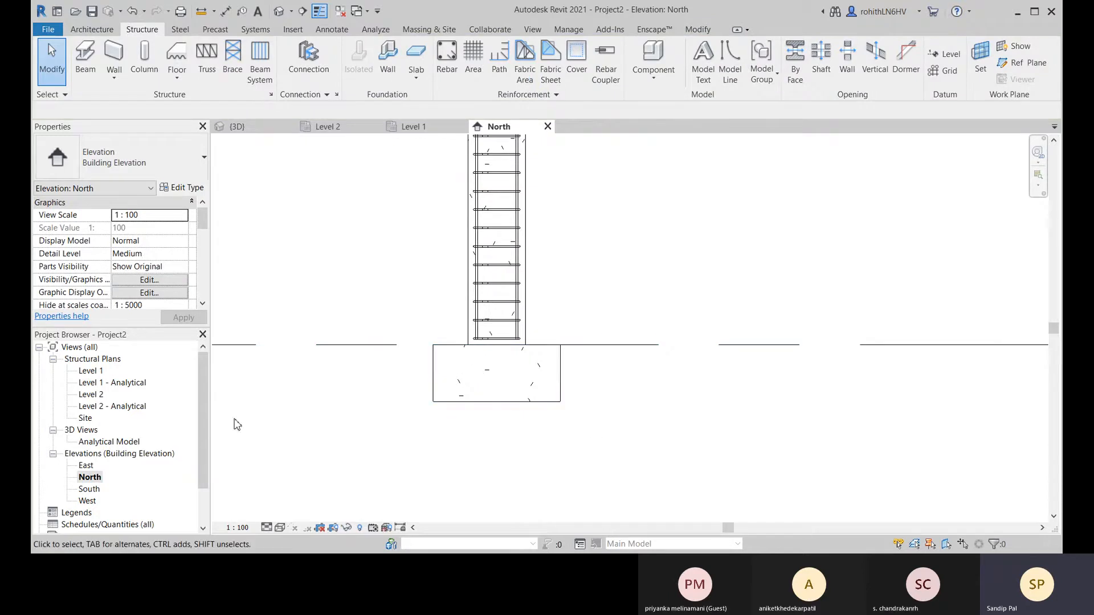
double_click(86, 467)
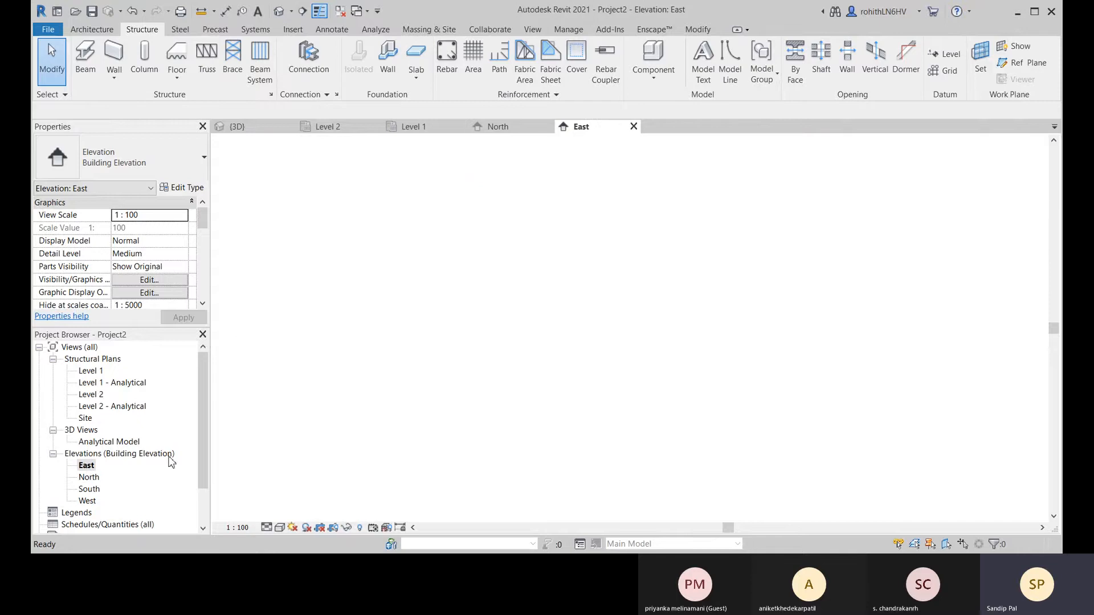
scroll(610, 402, up, 3)
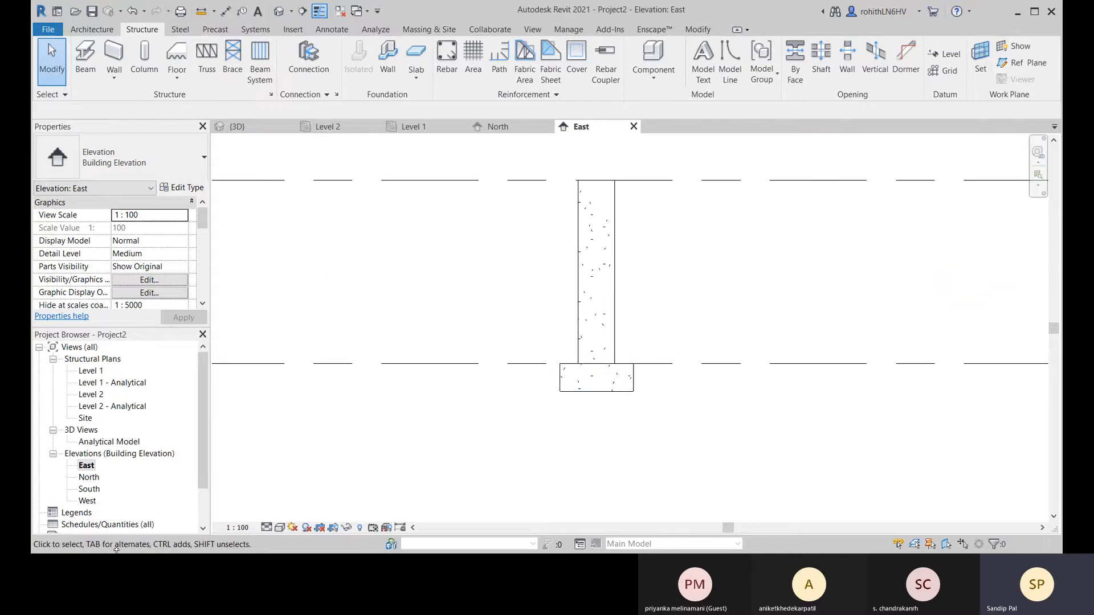
click(497, 126)
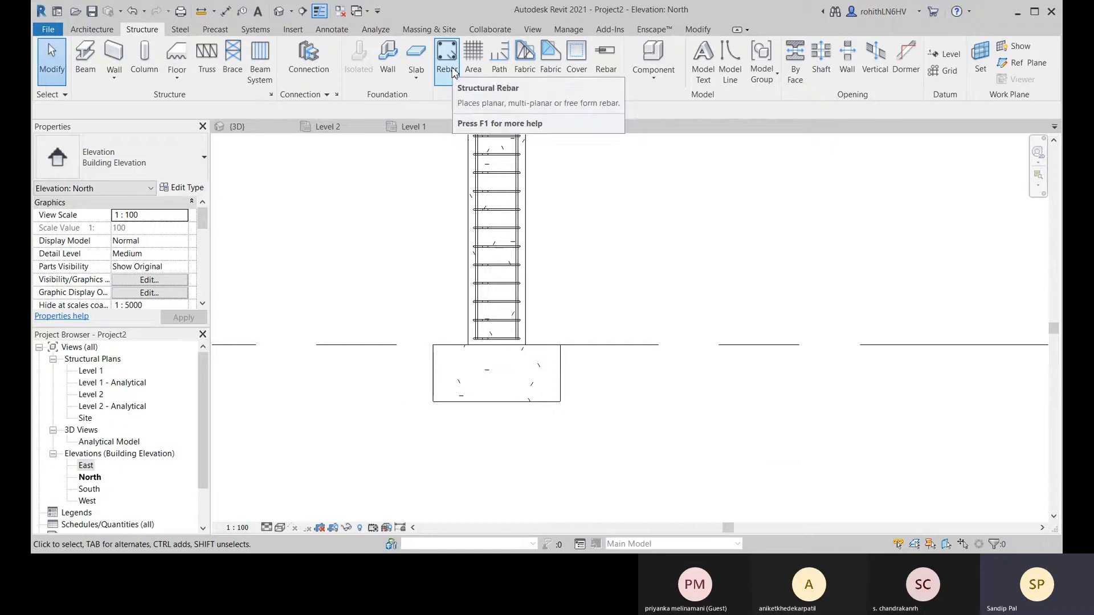
- Start rebar placement on the rectangular footing and choose rebar shape M_02 for the 16M bar
click(558, 396)
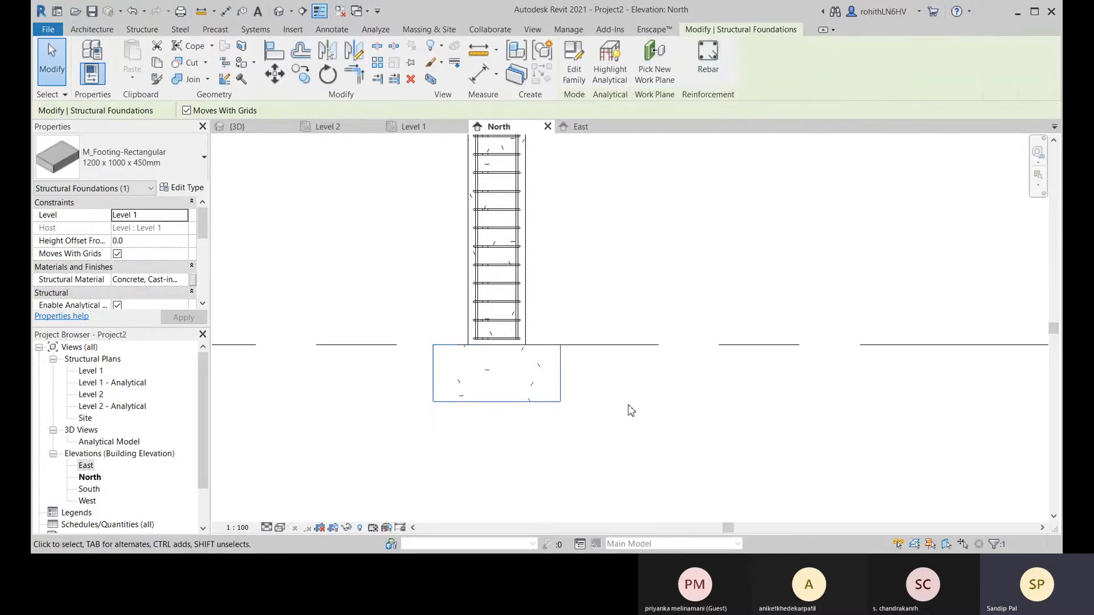
click(710, 73)
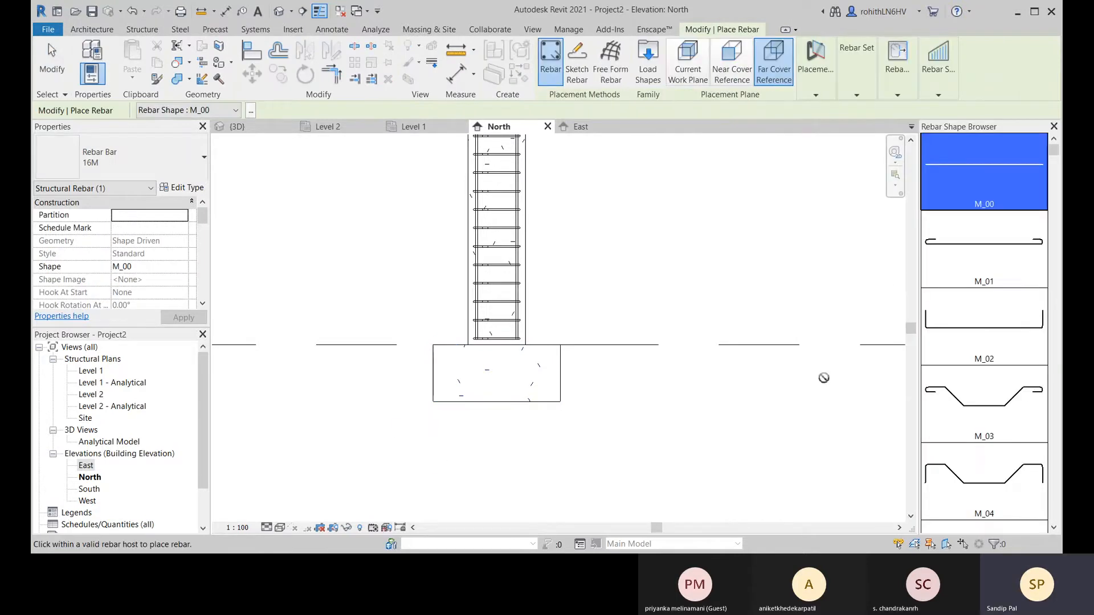
middle_drag(551, 428, 557, 395)
scroll(1020, 336, down, 8)
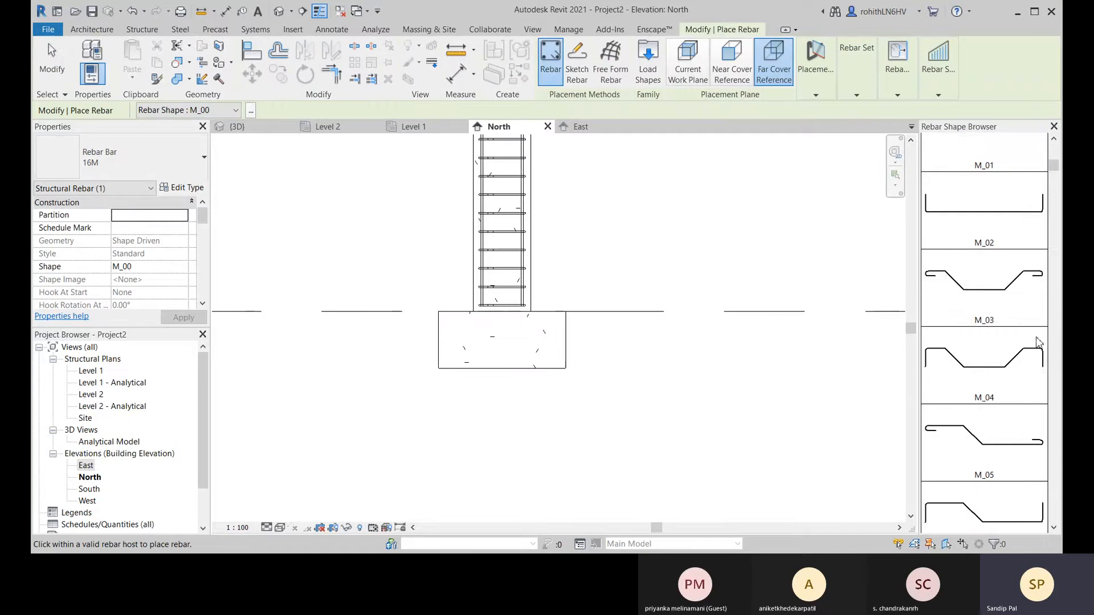
scroll(1018, 329, down, 6)
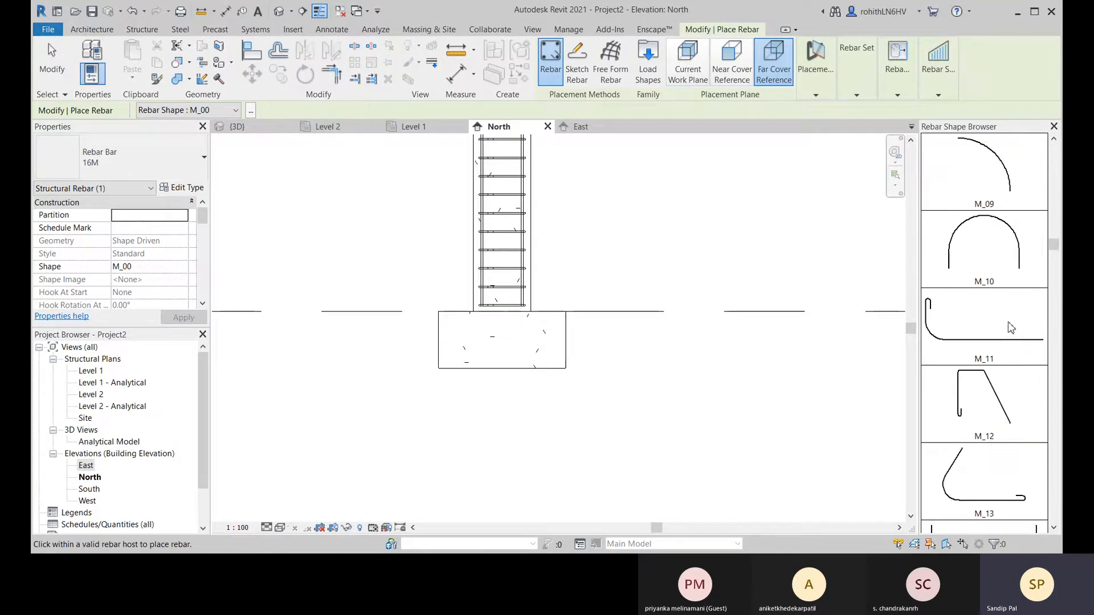
scroll(1021, 317, down, 10)
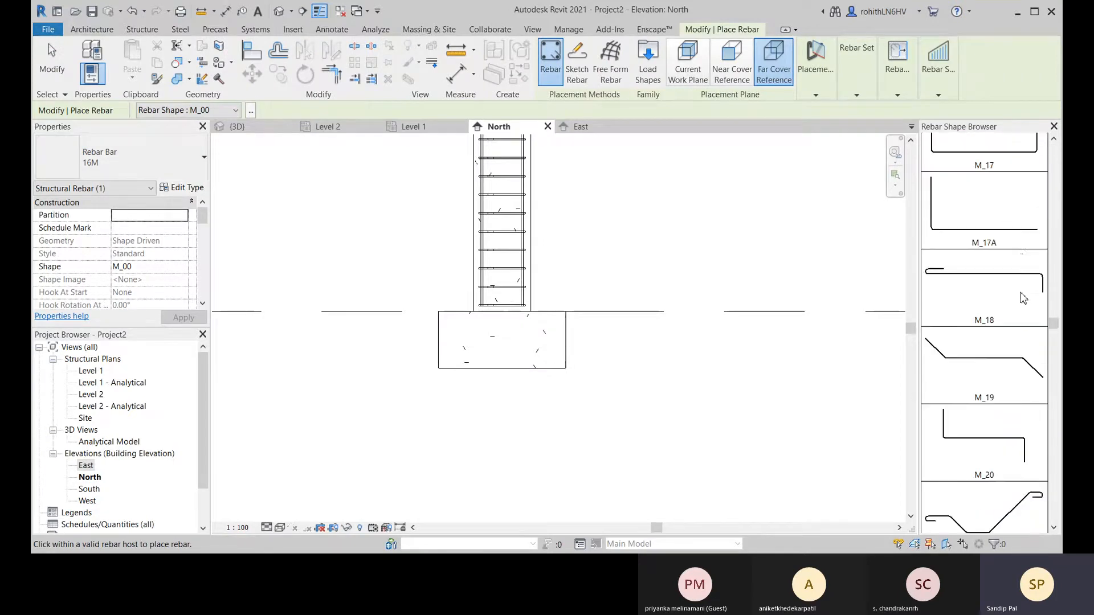
scroll(1024, 297, down, 5)
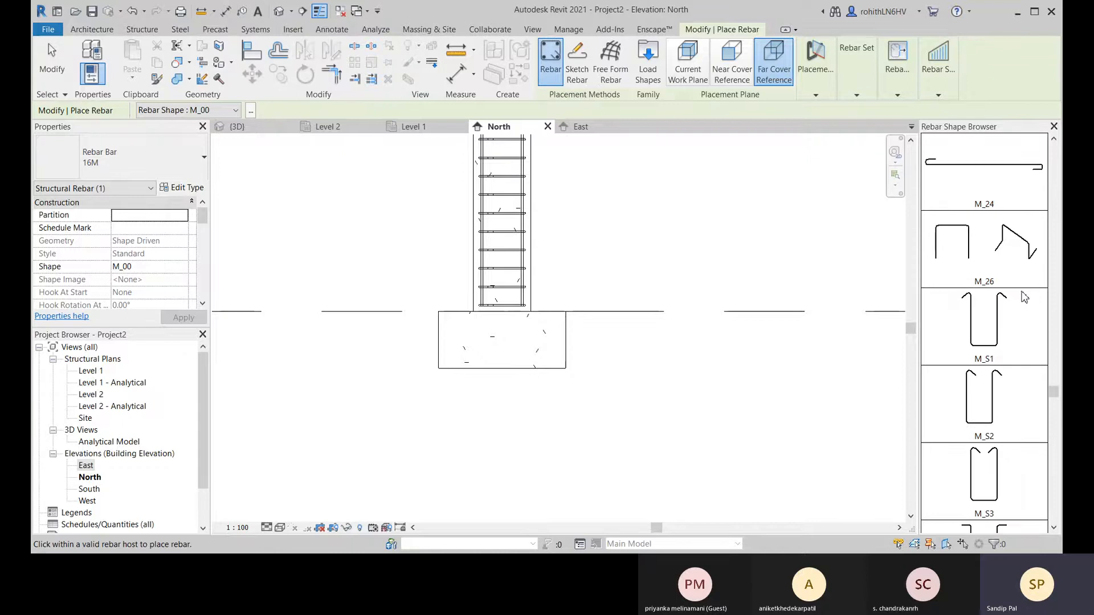
scroll(1024, 294, down, 1)
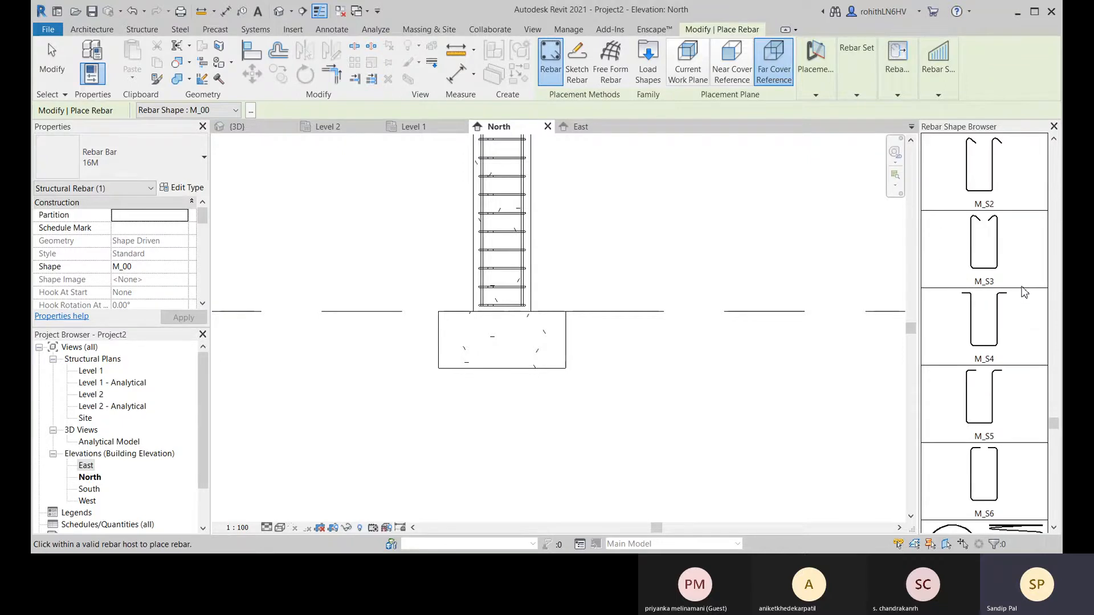
scroll(1022, 293, down, 3)
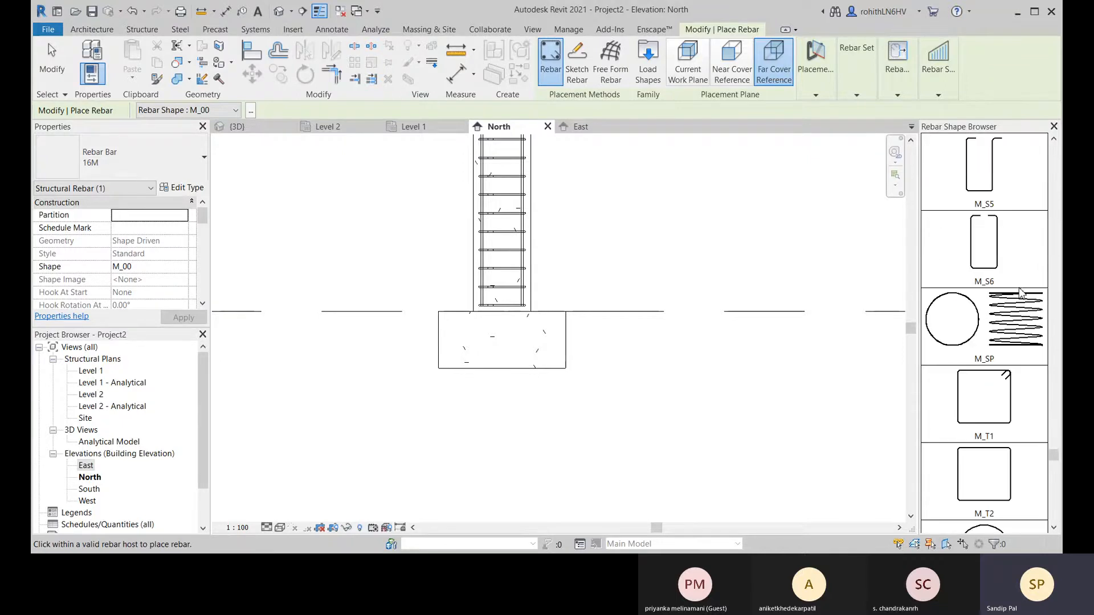
scroll(1020, 292, down, 8)
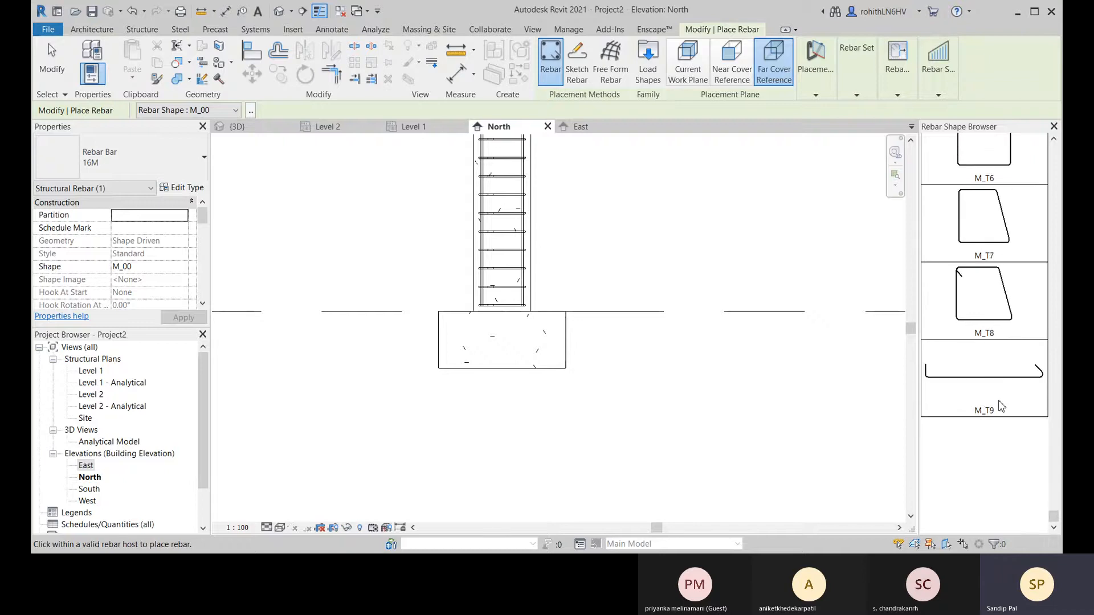
scroll(996, 341, up, 2)
scroll(995, 333, up, 5)
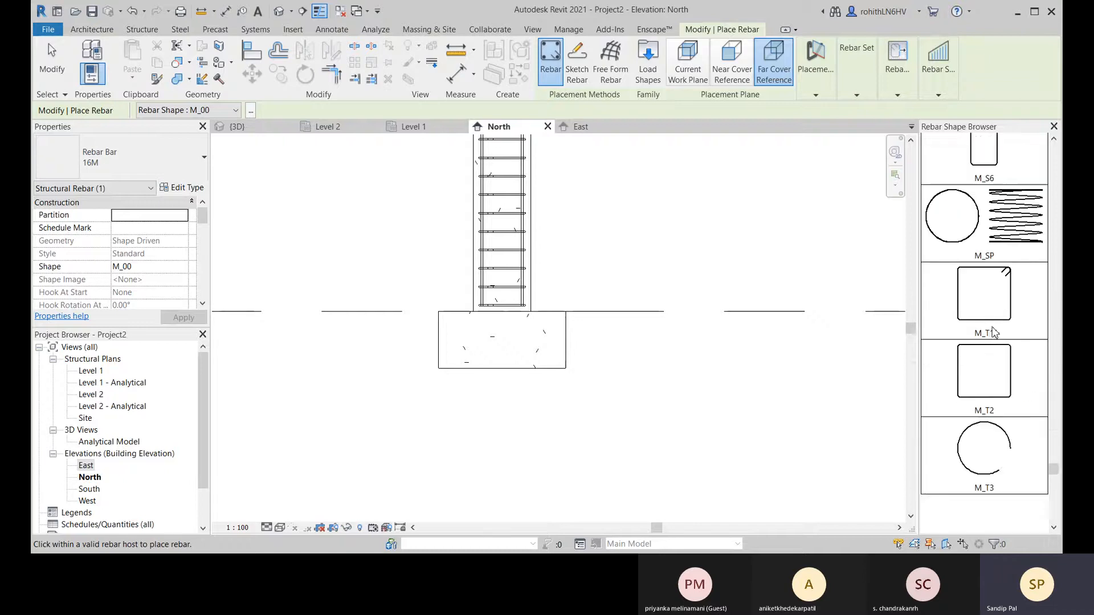
scroll(992, 328, down, 1)
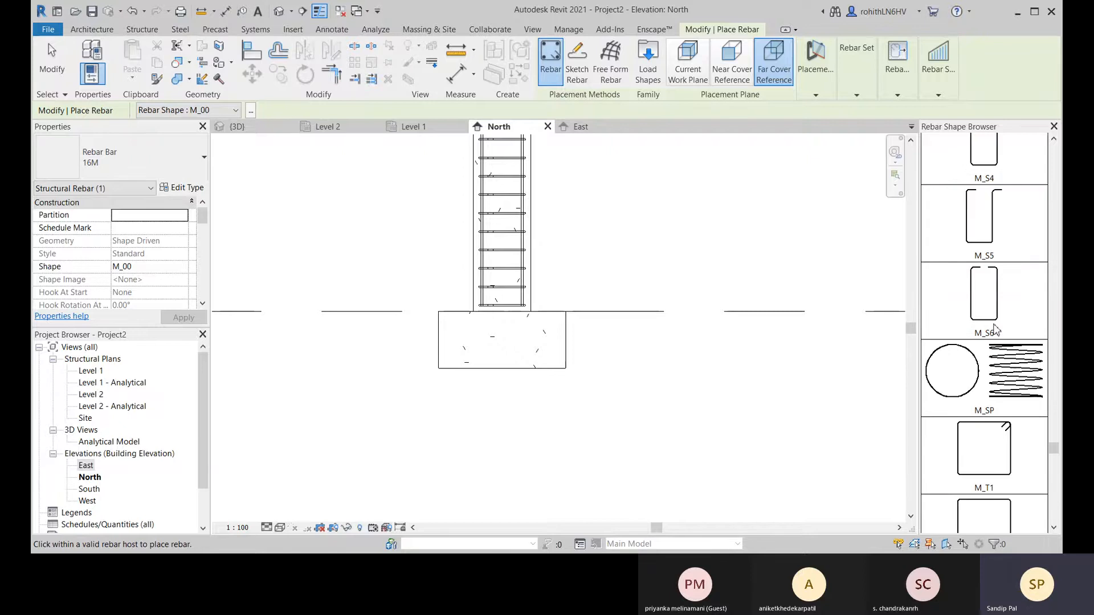
scroll(1042, 444, down, 9)
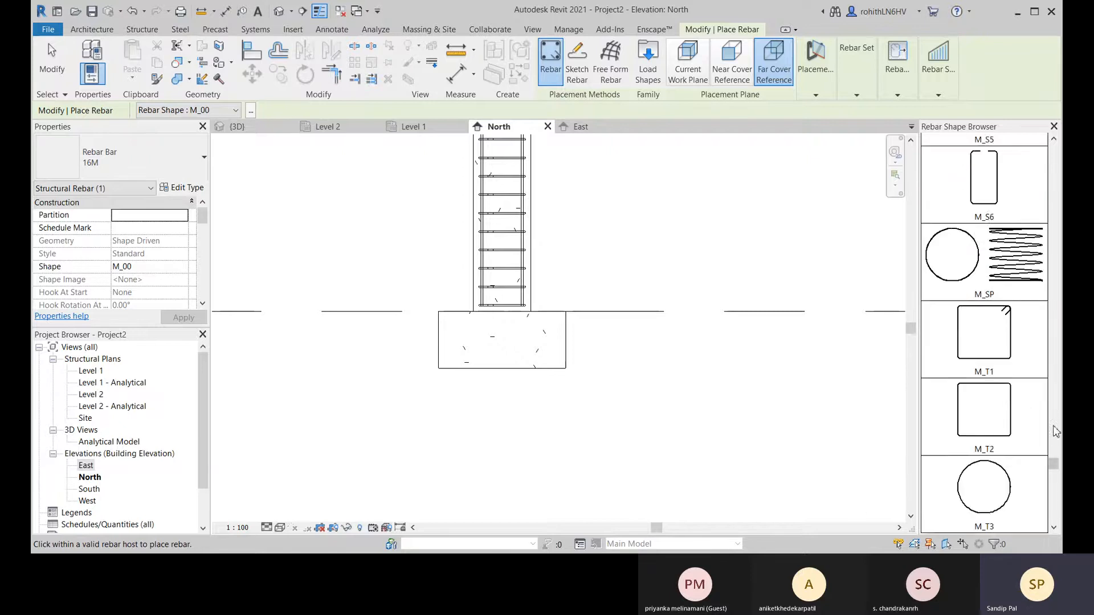
scroll(1003, 365, up, 15)
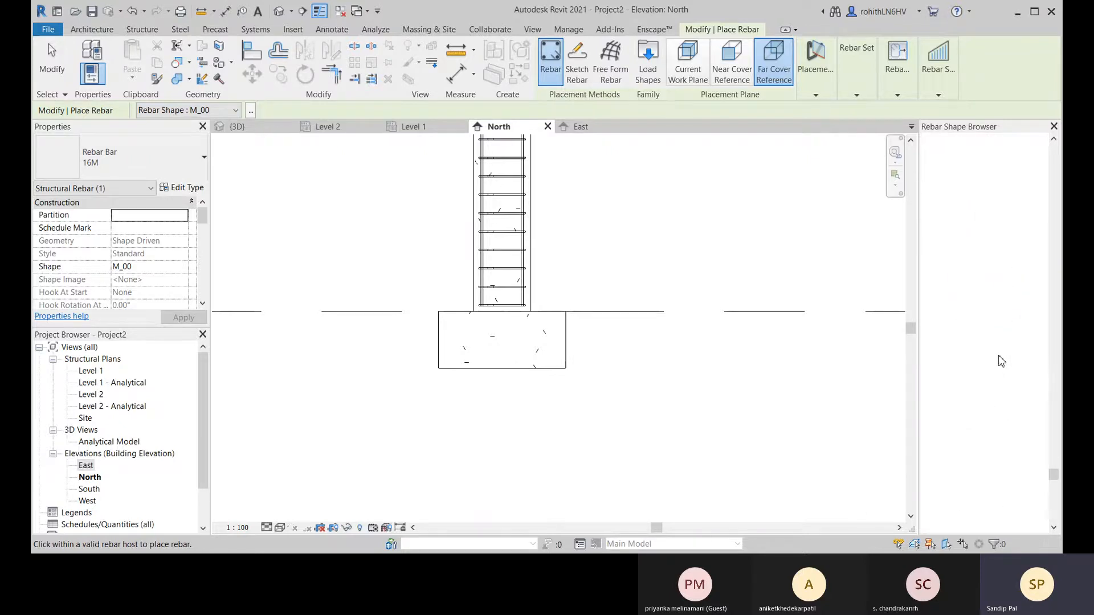
scroll(986, 314, up, 8)
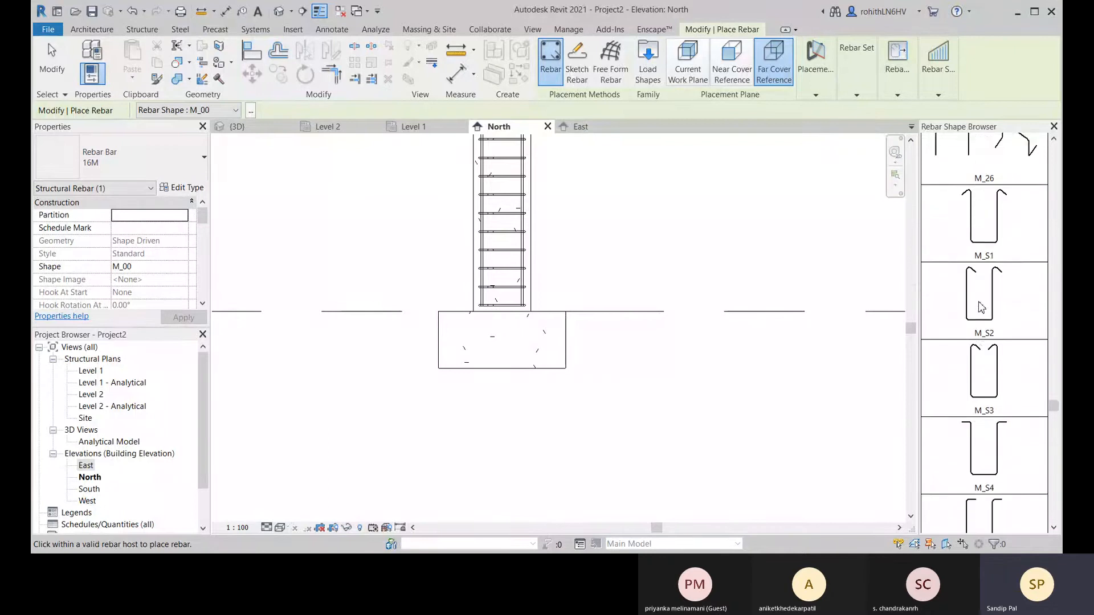
scroll(978, 290, up, 4)
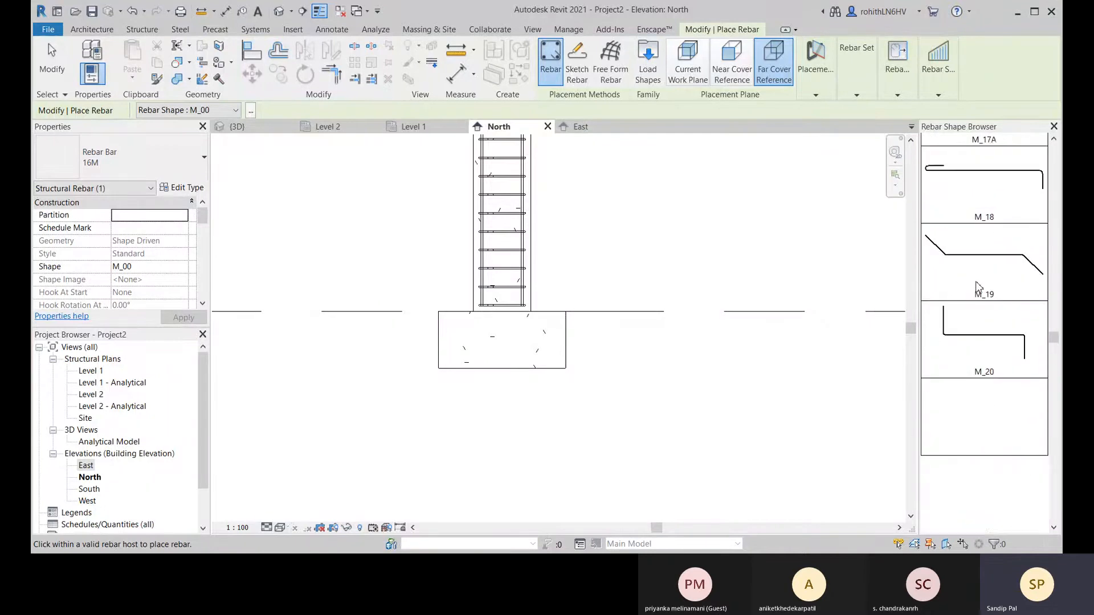
scroll(979, 286, up, 7)
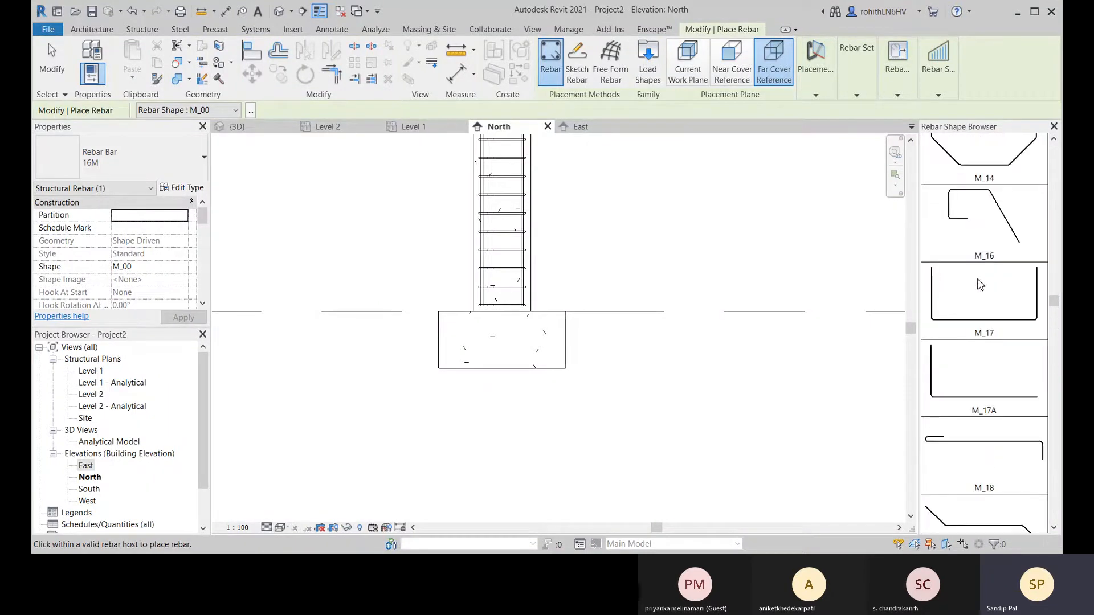
scroll(981, 282, up, 4)
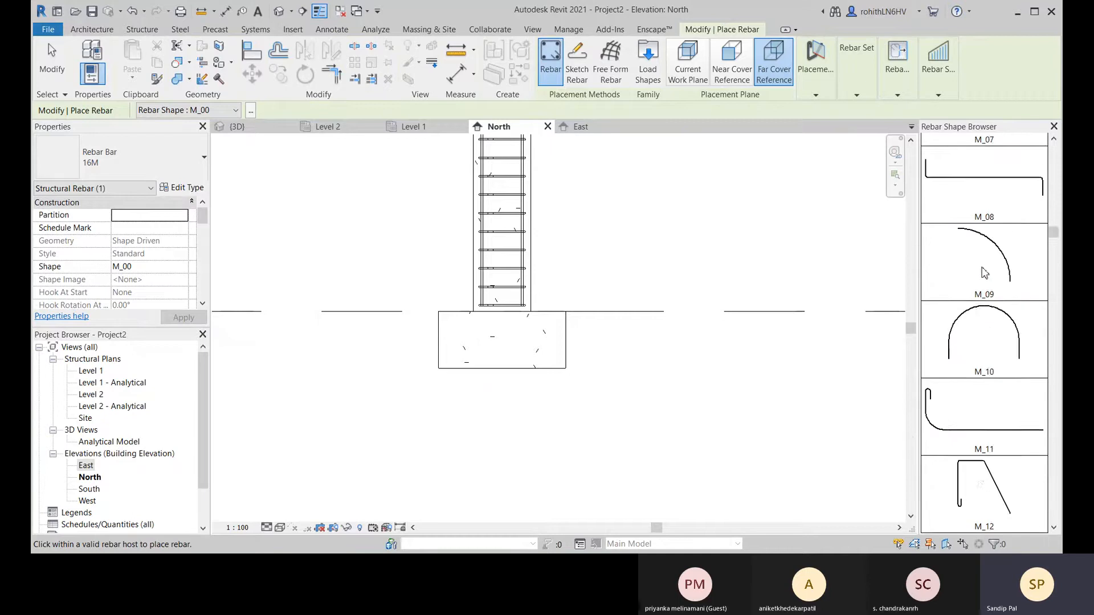
scroll(989, 224, up, 2)
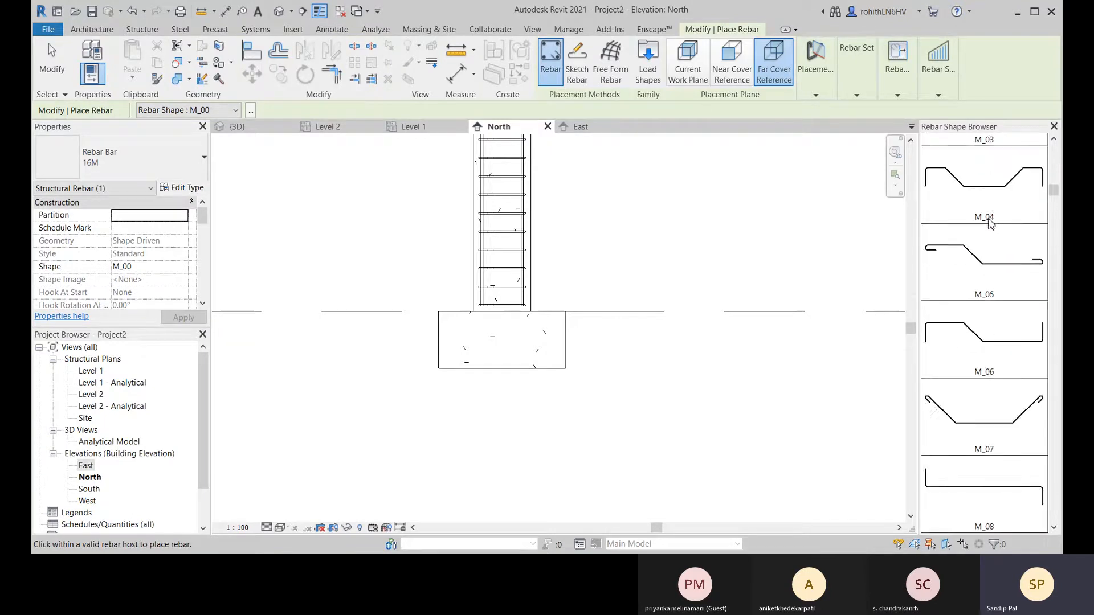
scroll(990, 212, up, 3)
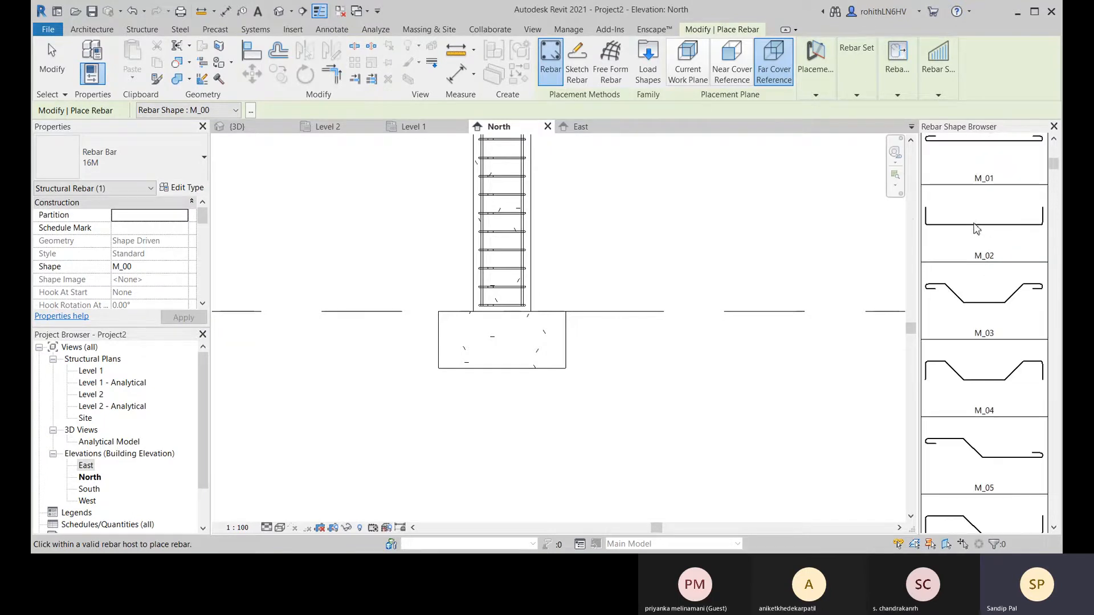
click(977, 227)
click(981, 305)
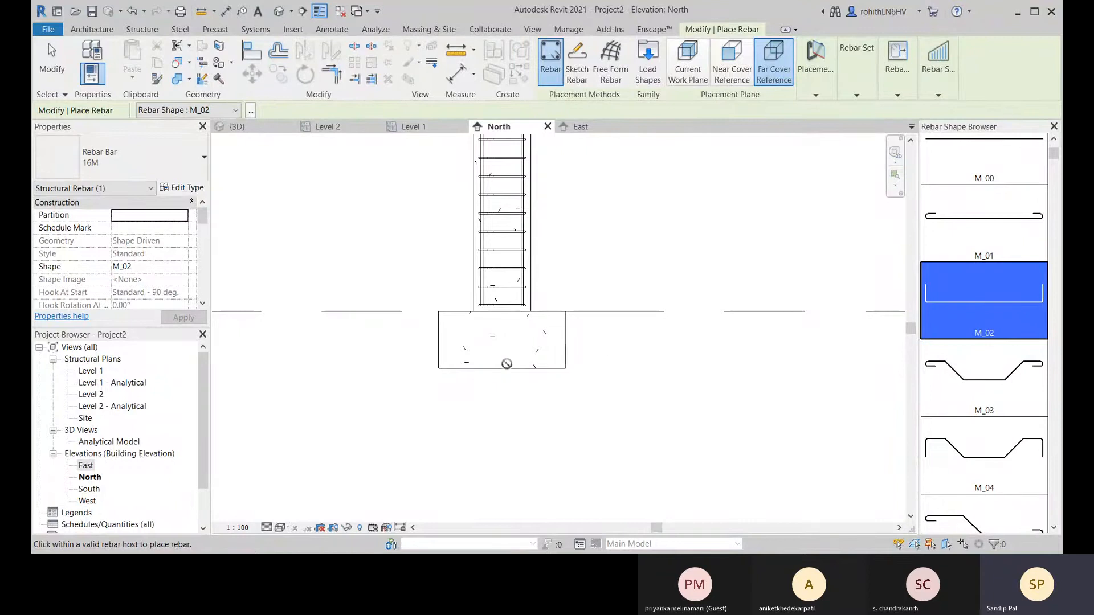
- Place a 16M M_02 bar at the footing's lower-left cover corner, using the Near Cover Reference placement plane
click(686, 77)
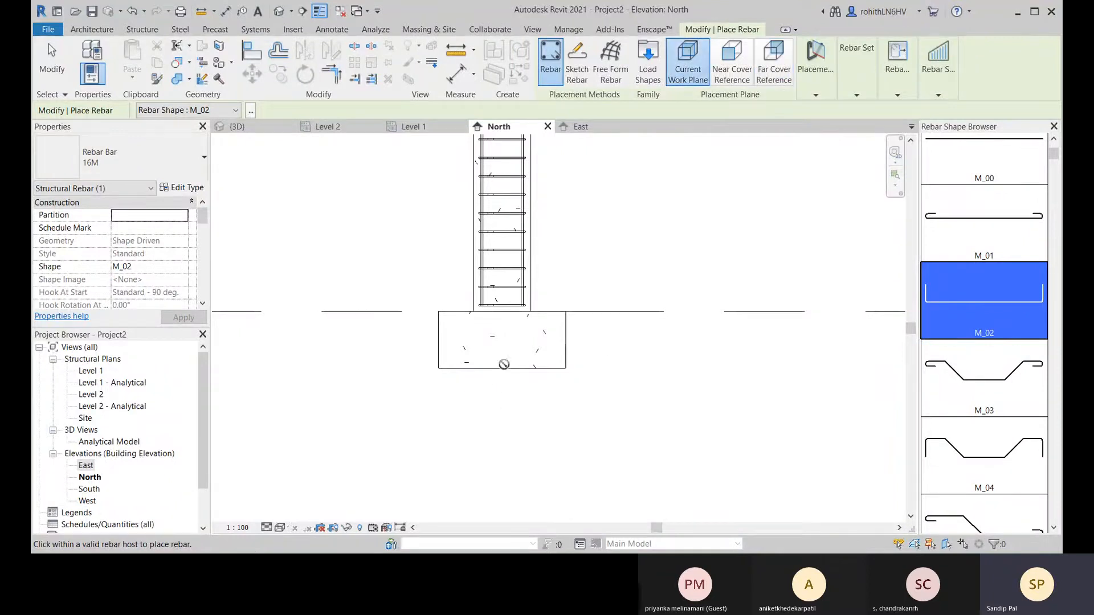
scroll(443, 349, up, 2)
middle_drag(564, 350, 603, 348)
click(728, 73)
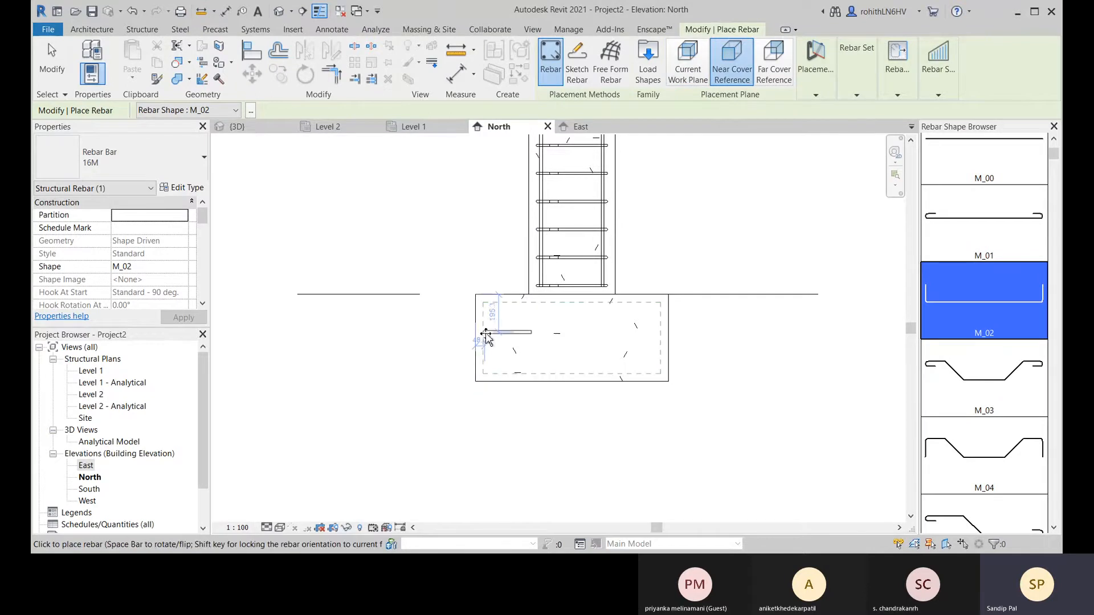
scroll(490, 369, up, 2)
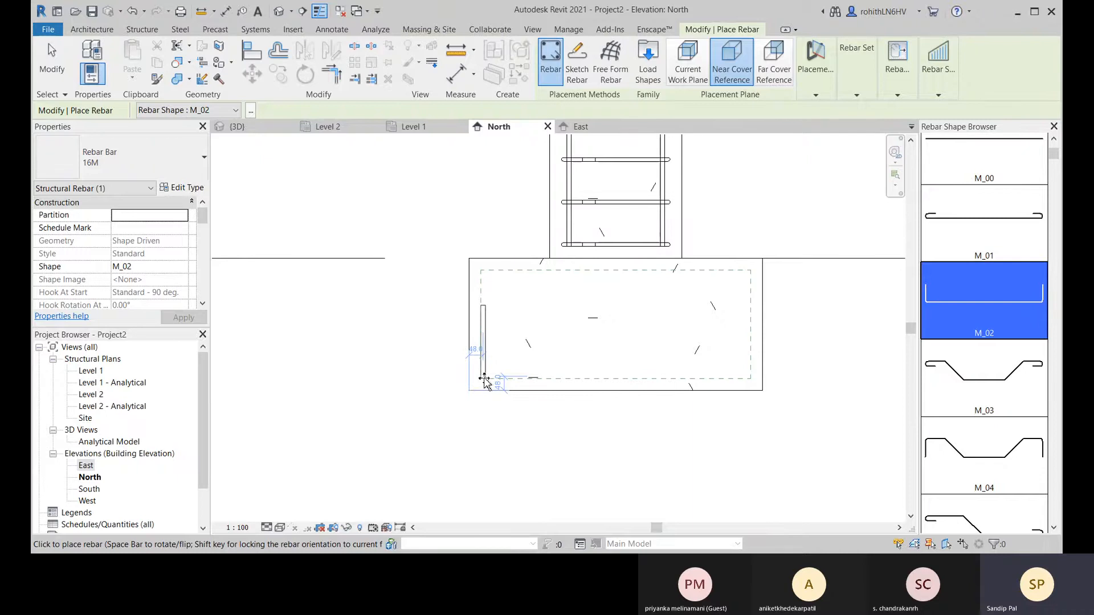
click(484, 380)
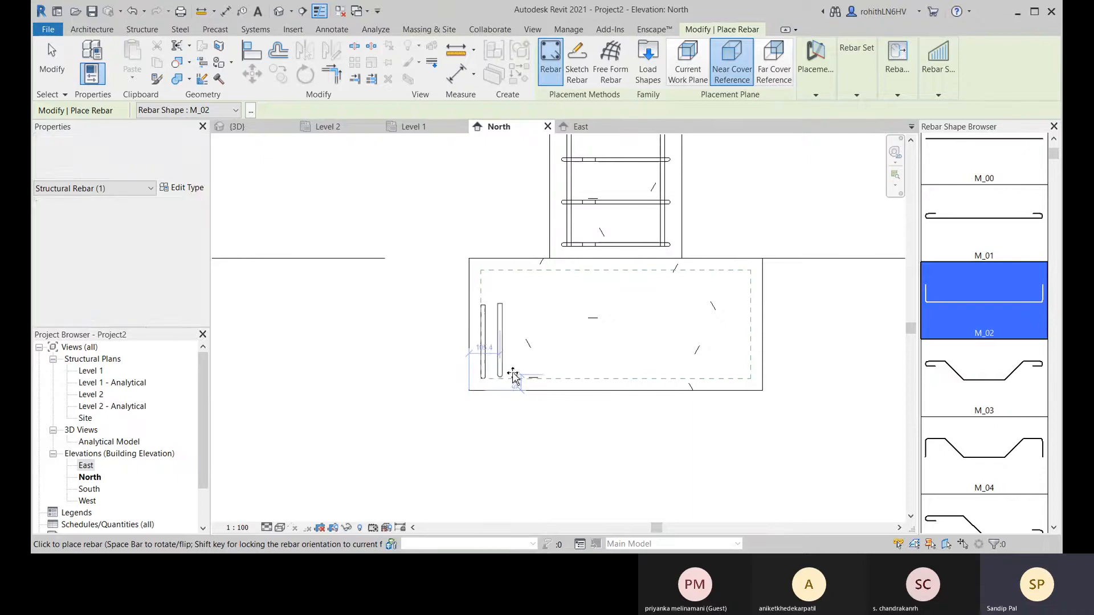
middle_drag(523, 367, 488, 389)
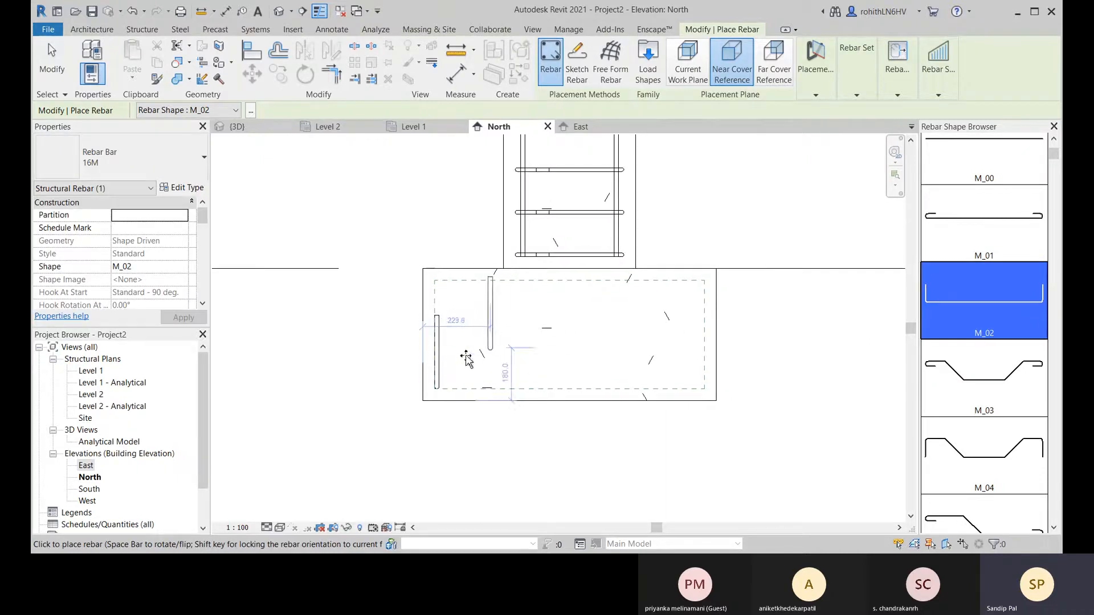
- Show the East elevation in Wireframe visual style, focused on the U-shaped bar in the footing
click(576, 133)
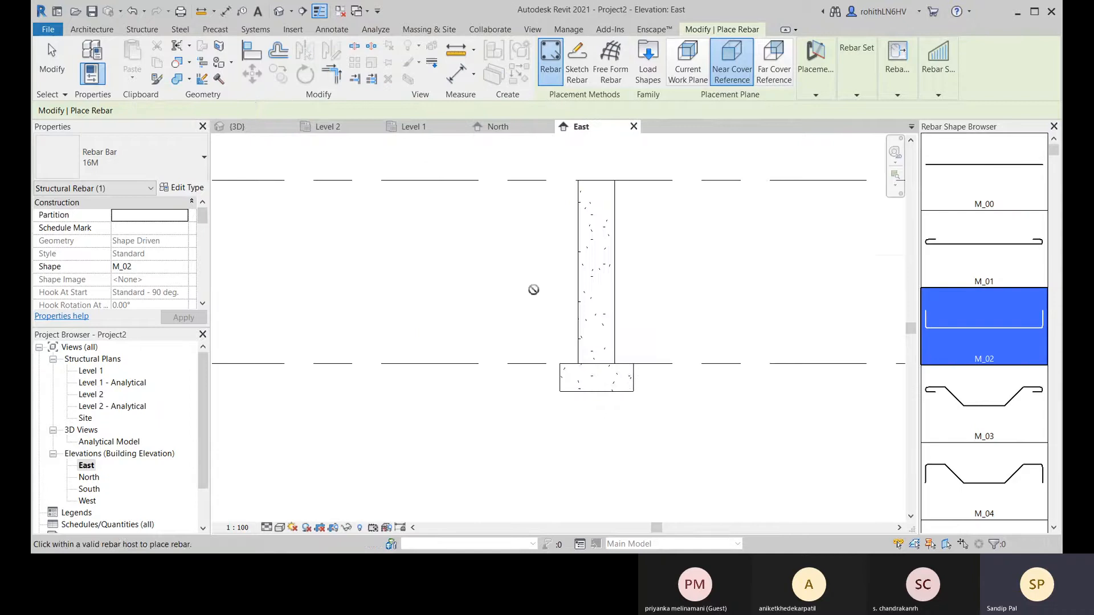
scroll(570, 390, up, 4)
middle_drag(543, 400, 460, 386)
scroll(452, 381, up, 3)
click(280, 528)
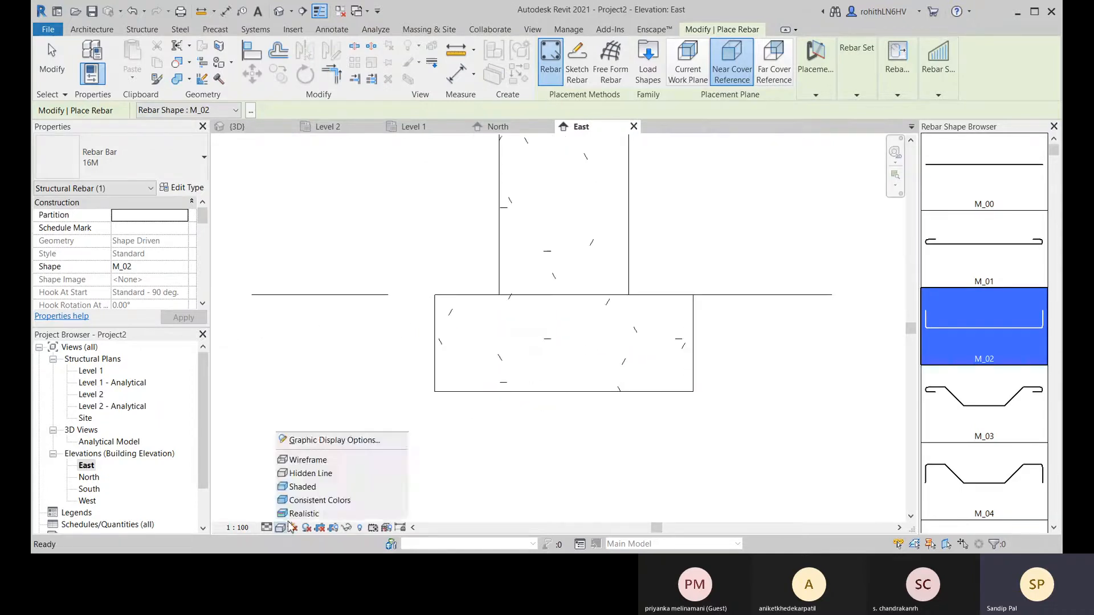
click(319, 456)
middle_drag(473, 373, 400, 365)
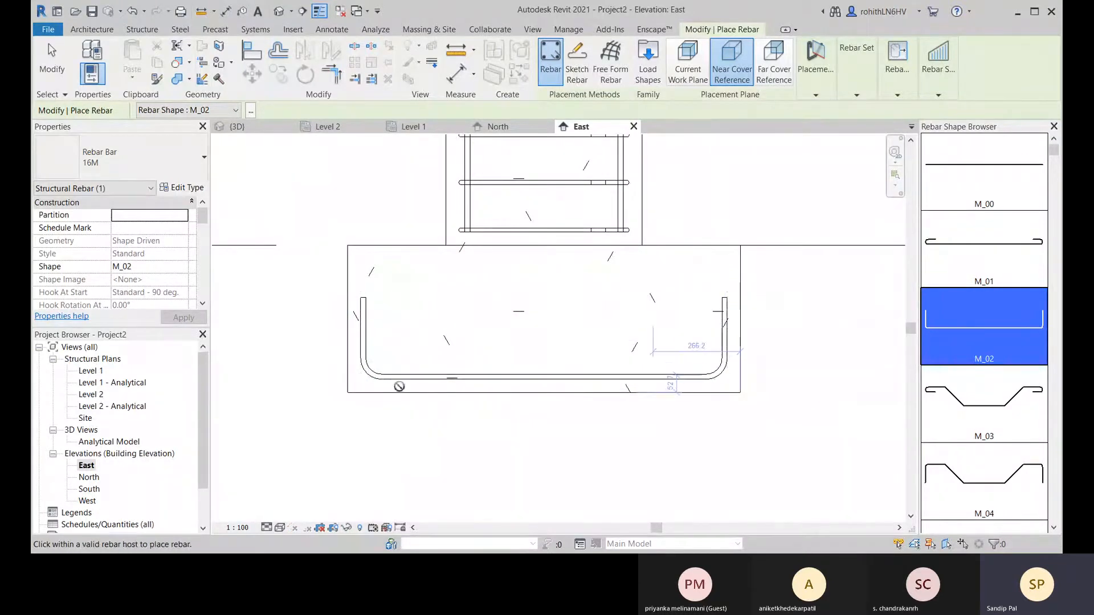
- Place a crossing 16M M_02 bar in the footing, just above the U-shaped bar's bottom leg near its left bend, and end rebar placement
scroll(387, 374, up, 4)
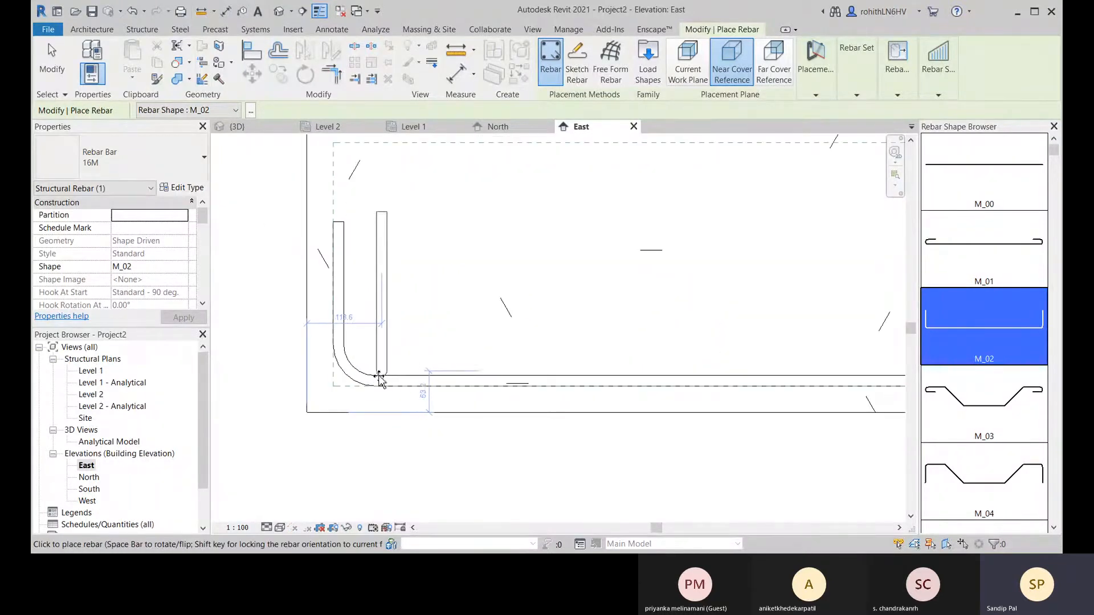
scroll(391, 374, up, 4)
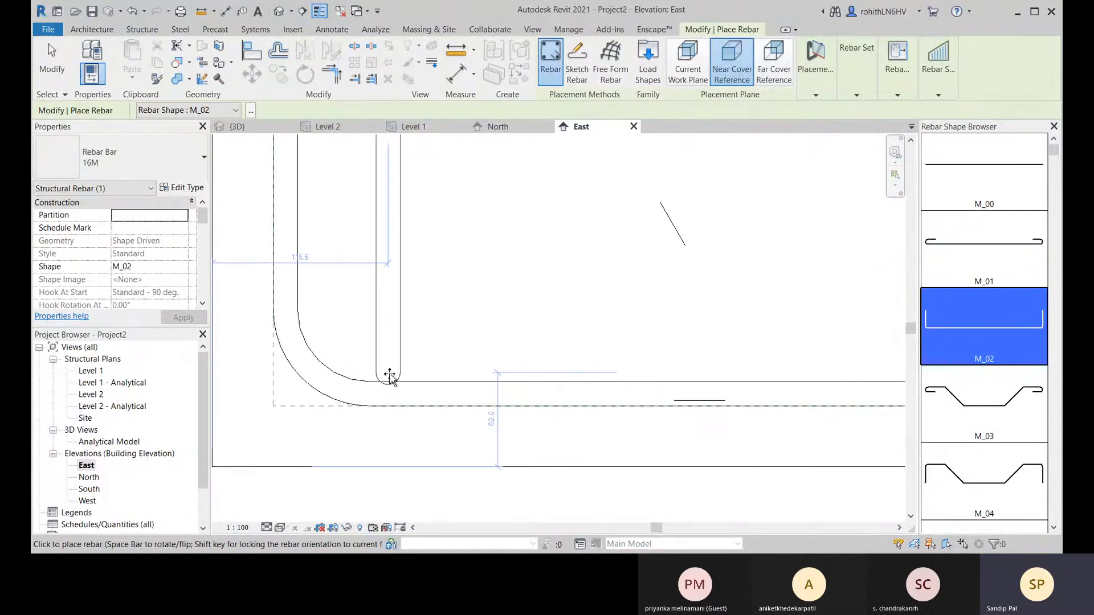
scroll(383, 376, up, 3)
scroll(383, 373, up, 2)
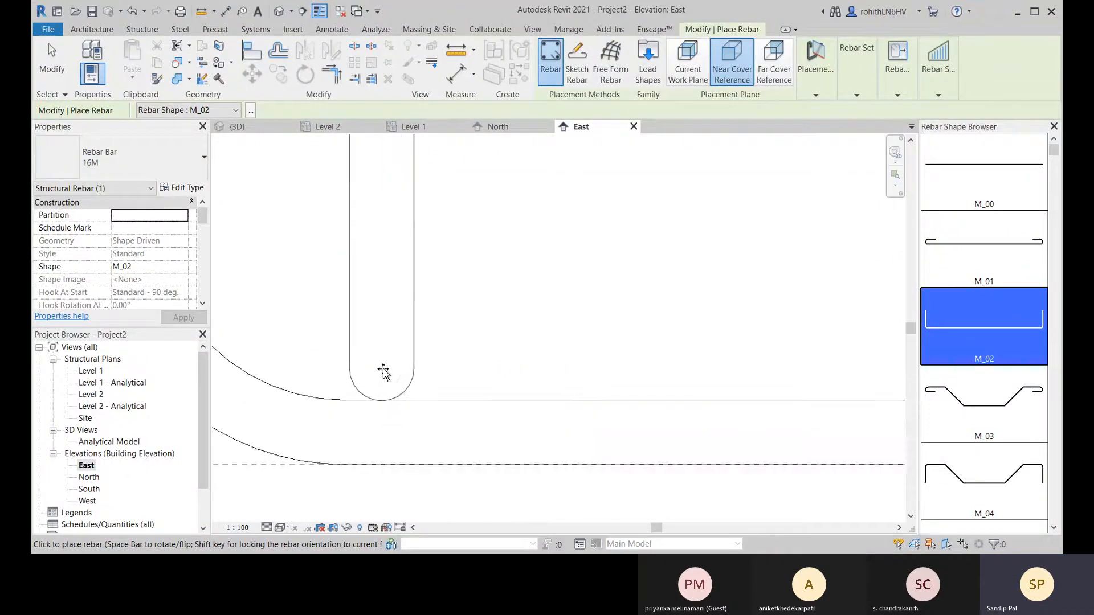
scroll(399, 350, down, 5)
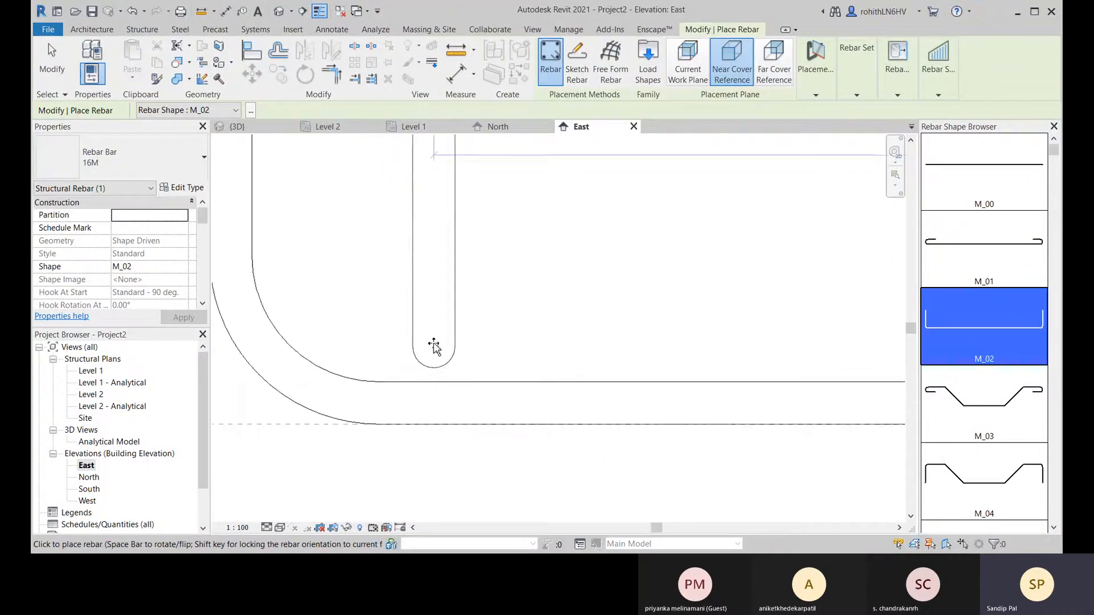
scroll(439, 371, down, 5)
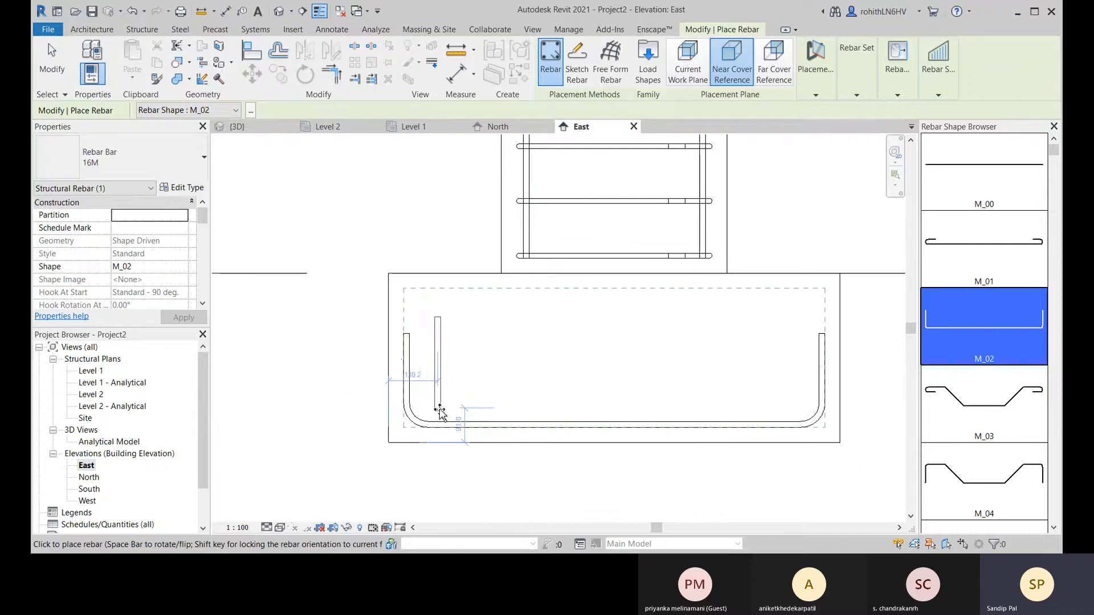
click(448, 407)
middle_drag(494, 384, 422, 396)
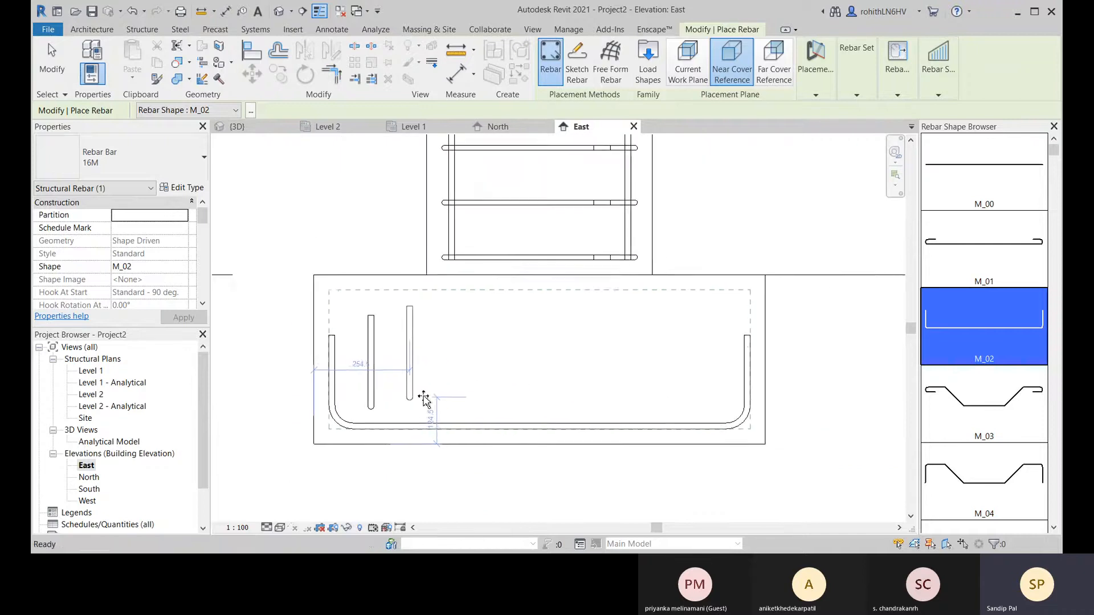
right_click(495, 359)
click(516, 367)
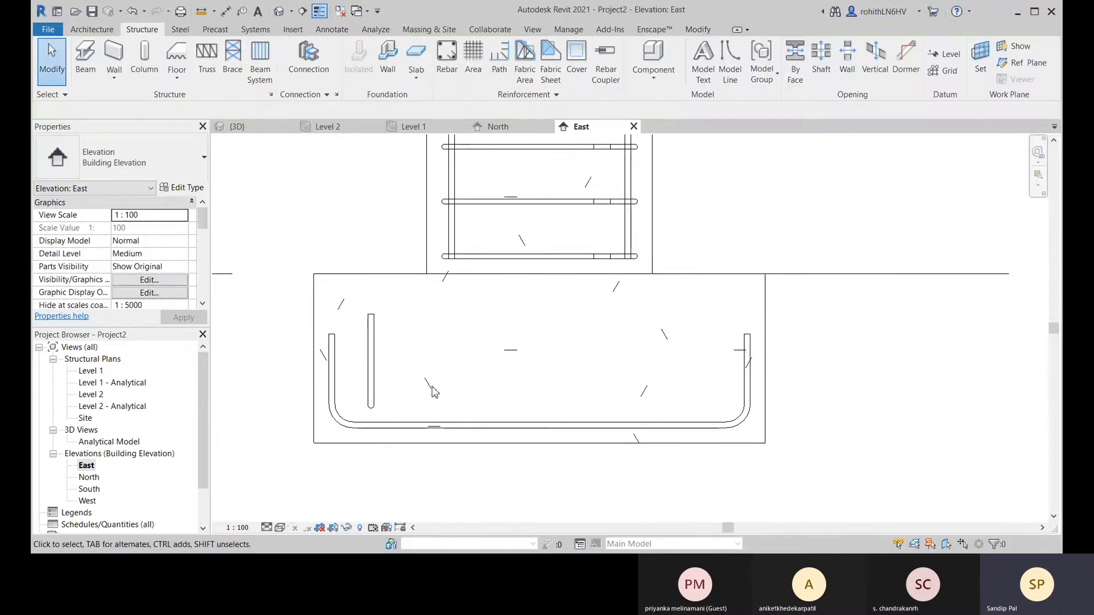
- In the North elevation, set the layout of the M_02 bar seen end-on at the footing's left cover to Maximum Spacing
middle_drag(382, 408, 427, 390)
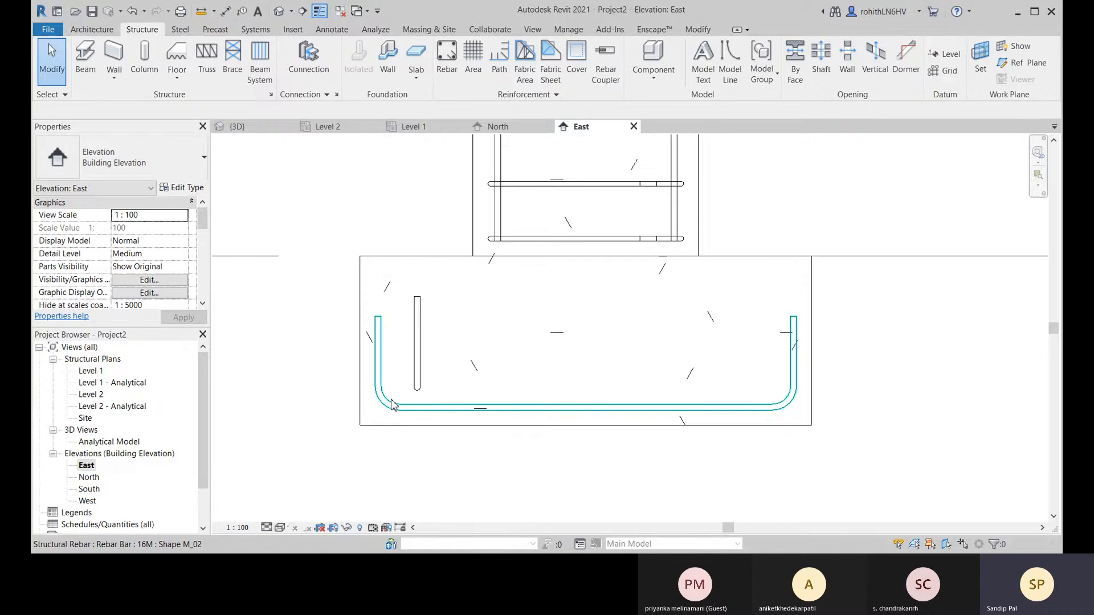
scroll(406, 404, up, 2)
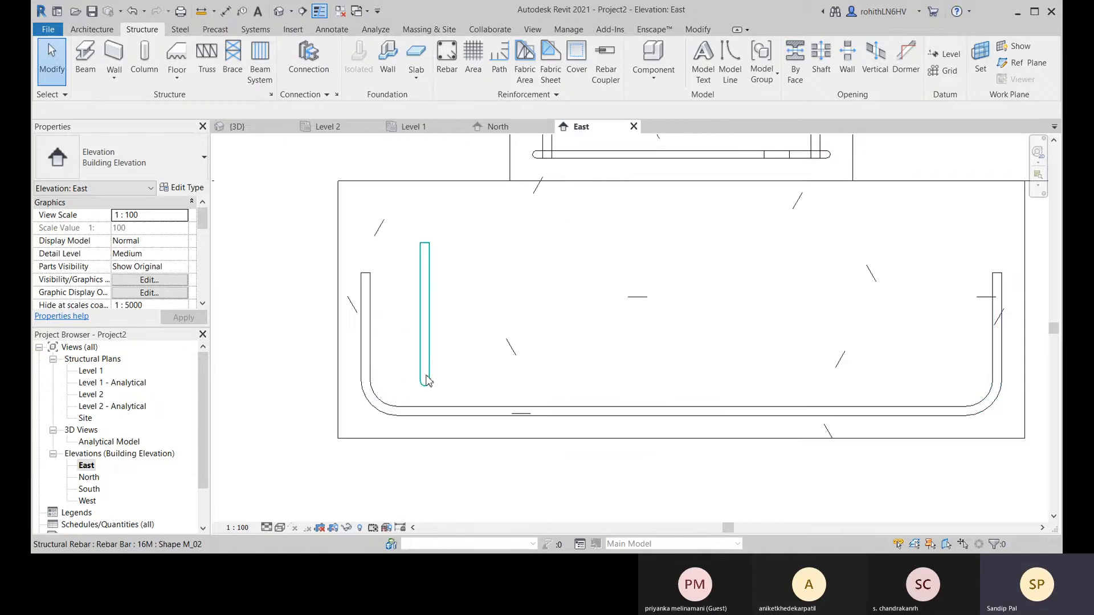
scroll(454, 349, down, 4)
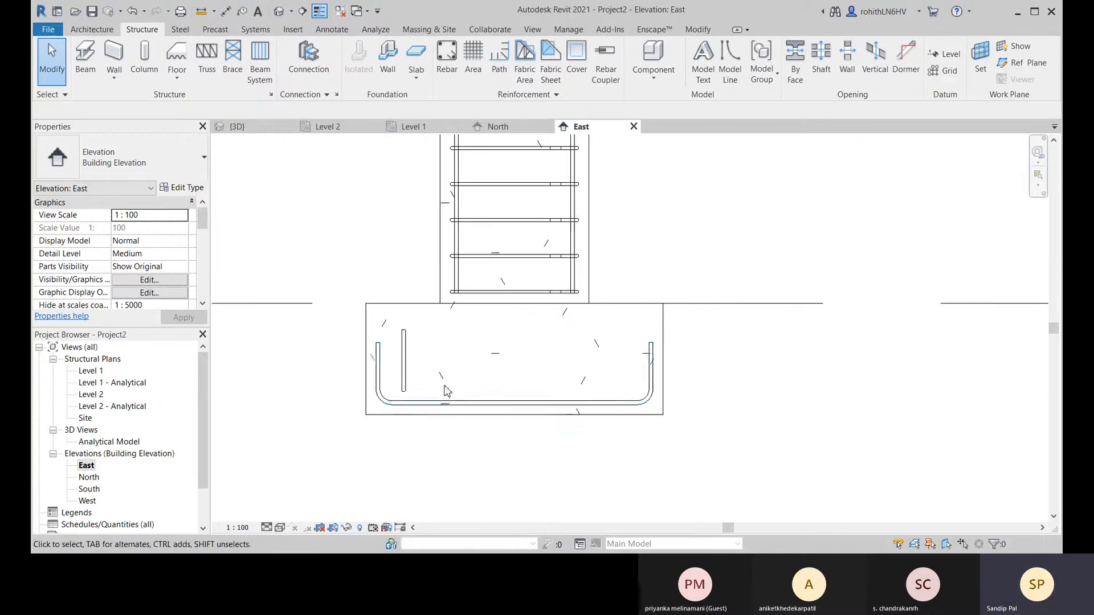
click(497, 127)
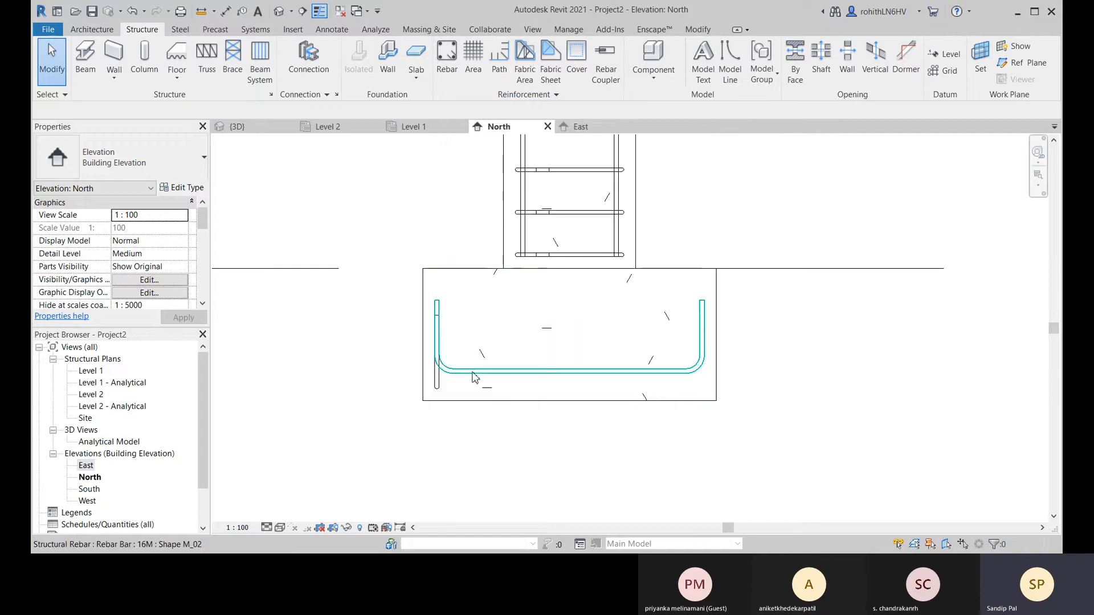
click(456, 370)
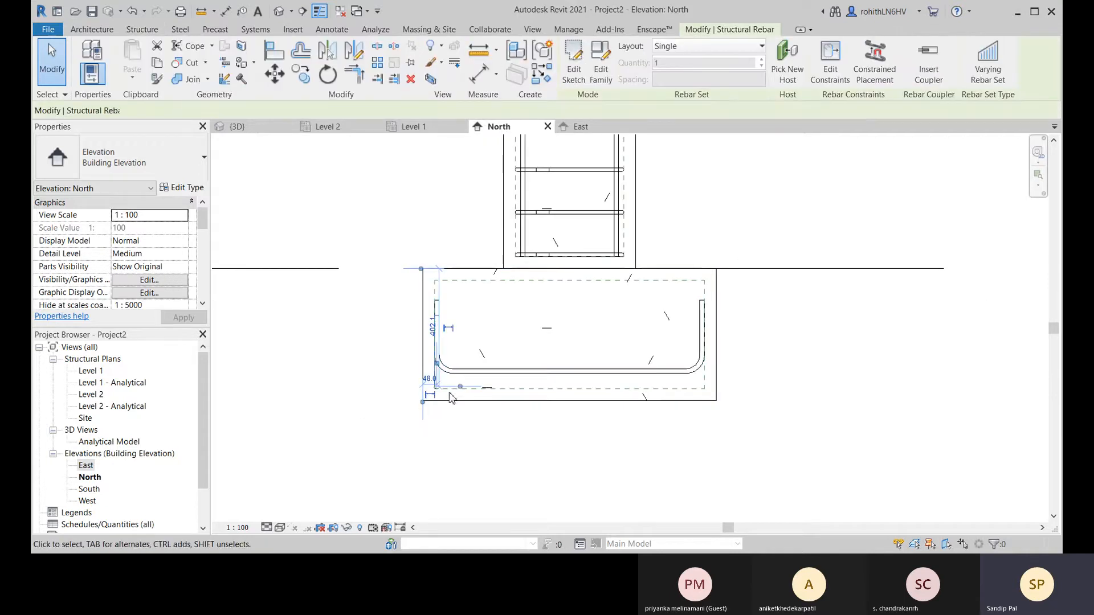
middle_drag(457, 401, 436, 411)
scroll(436, 412, up, 2)
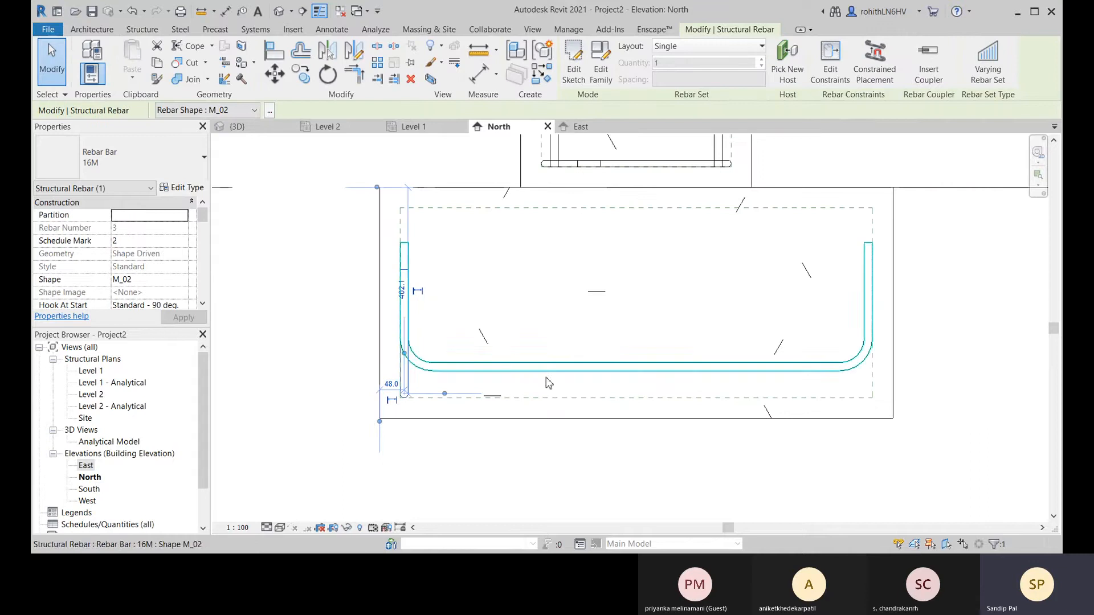
click(700, 50)
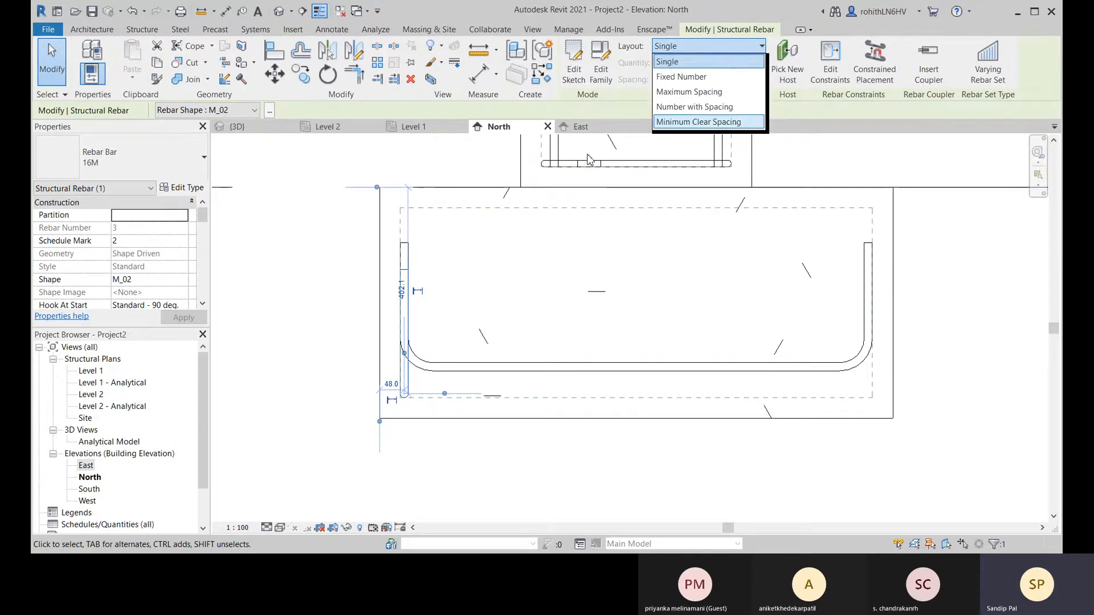
click(708, 92)
middle_drag(592, 396, 520, 392)
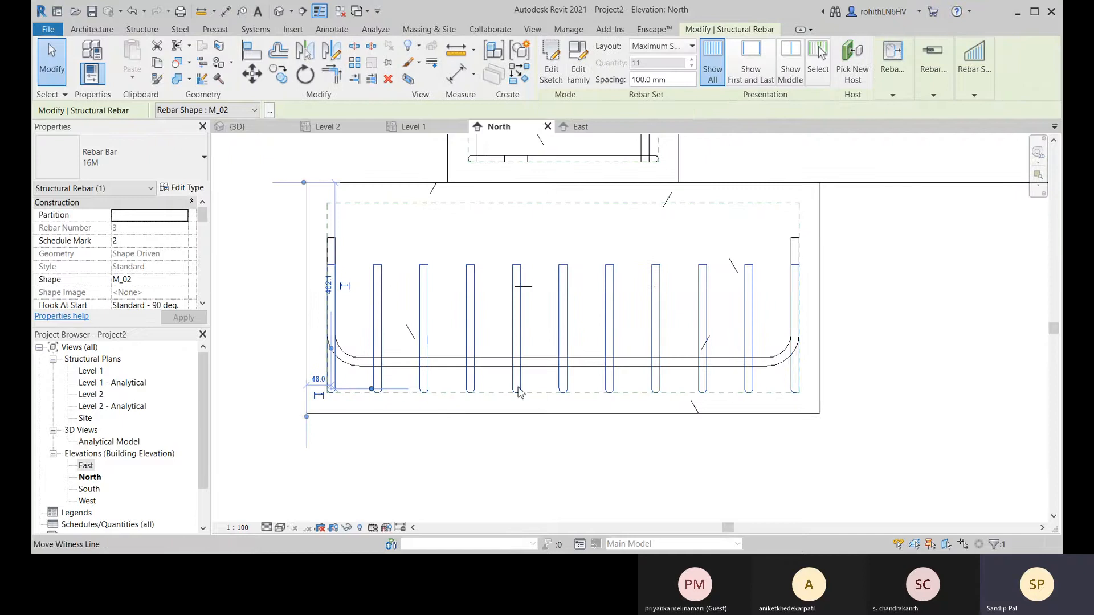
middle_drag(679, 379, 689, 373)
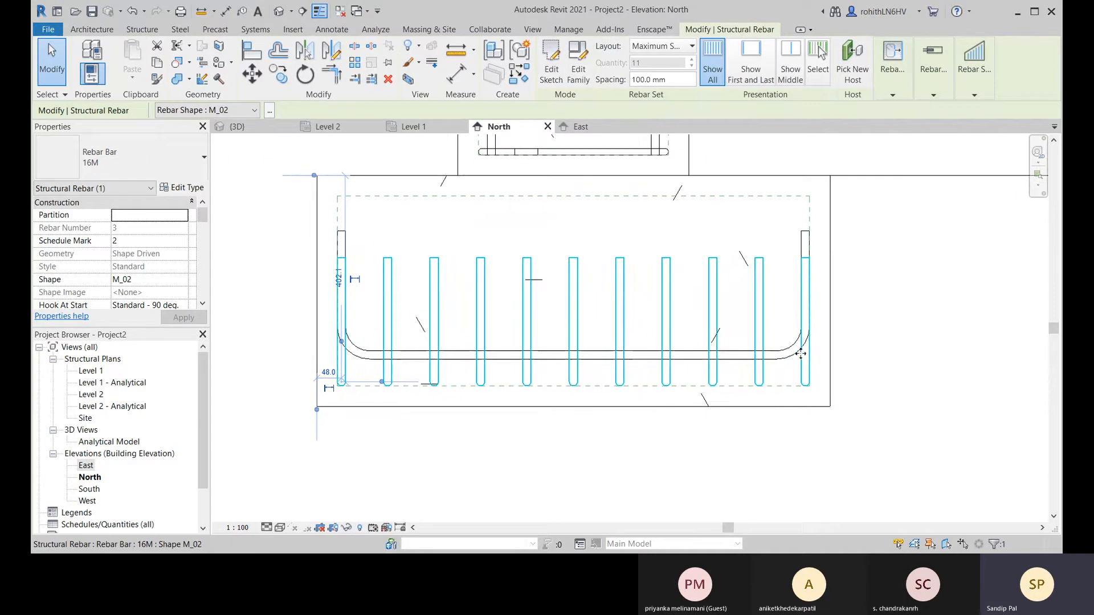
- Set the maximum spacing of the selected footing rebar set to 125 mm
scroll(382, 385, up, 1)
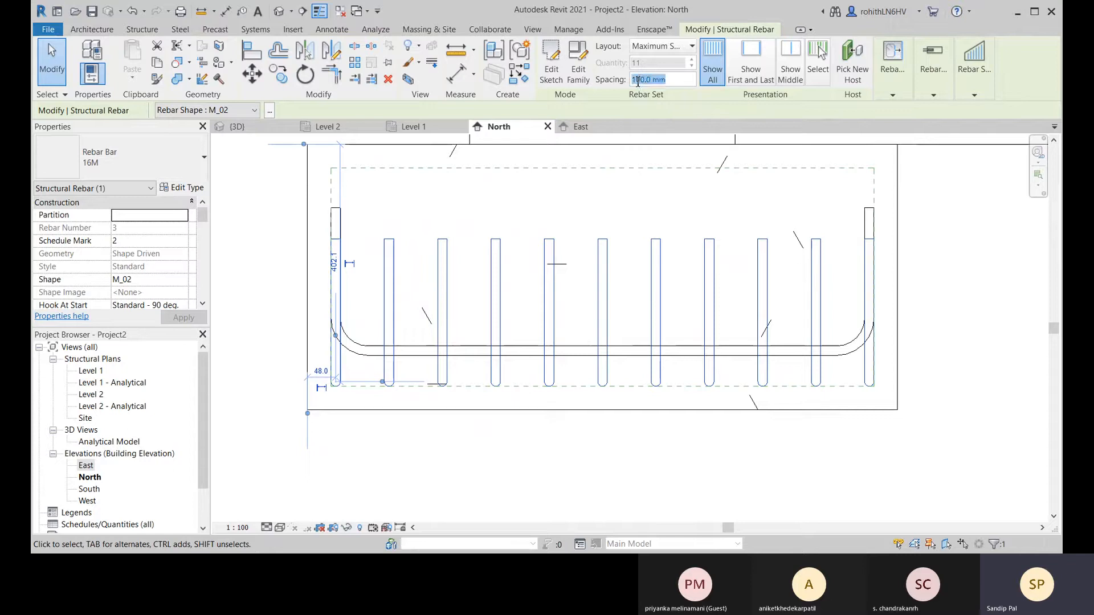
text(2)
key(BackSpace)
key(Left)
text(1)
key(Return)
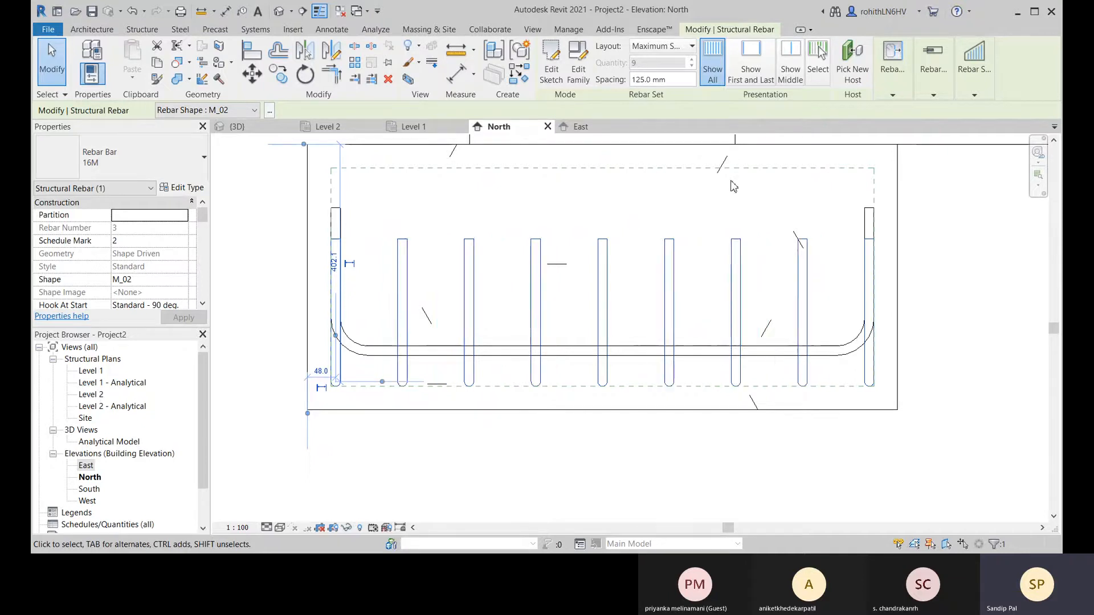
- Set the Schedule Mark of the footing rebar set to F1, apply it and clear the selection
scroll(505, 272, down, 3)
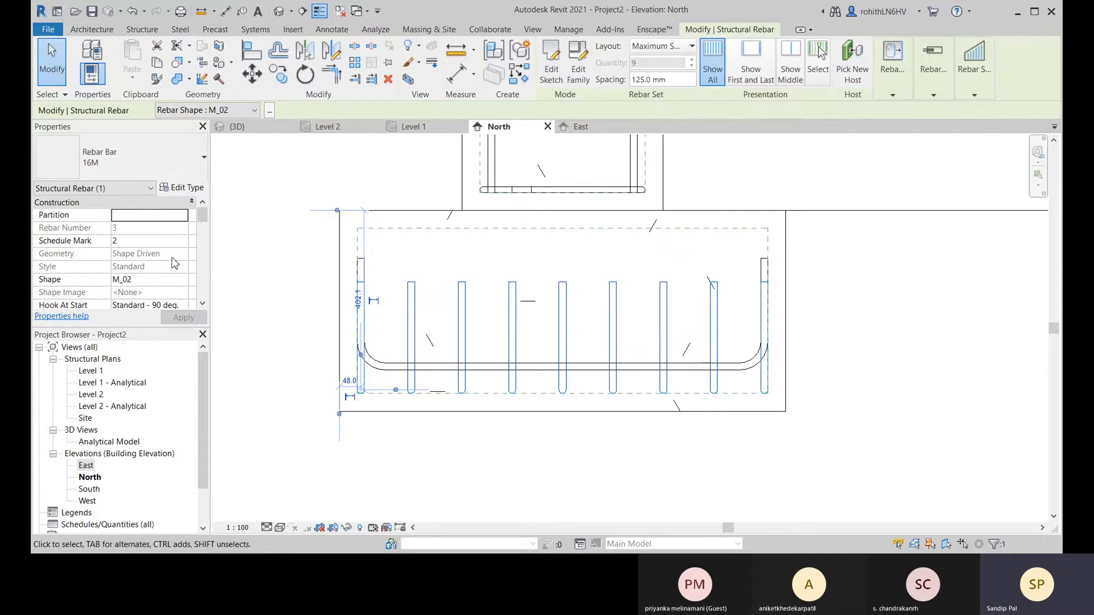
click(135, 241)
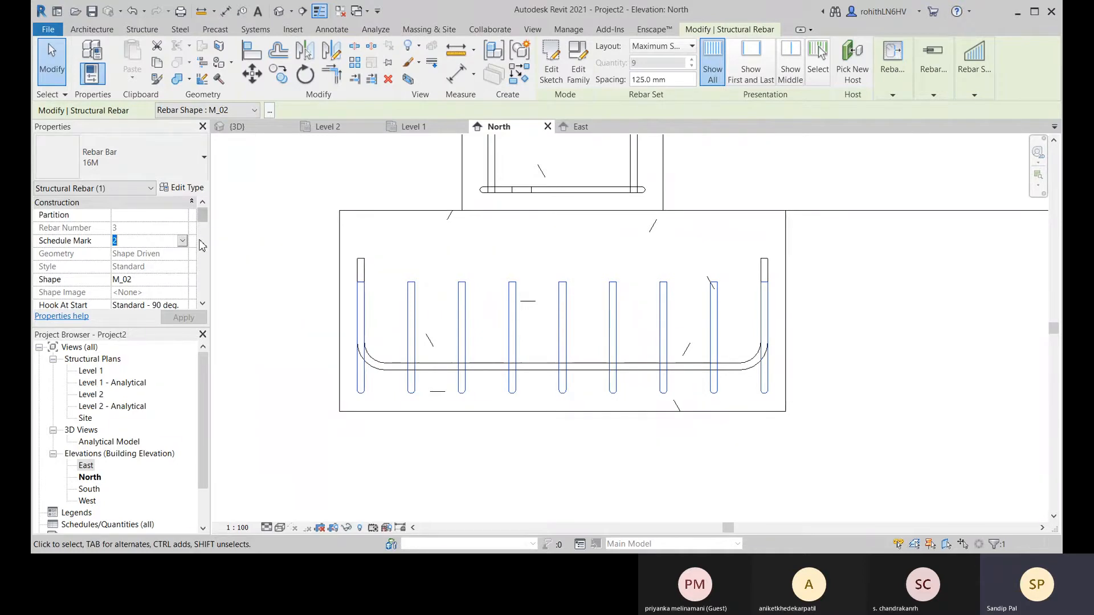
text(F)
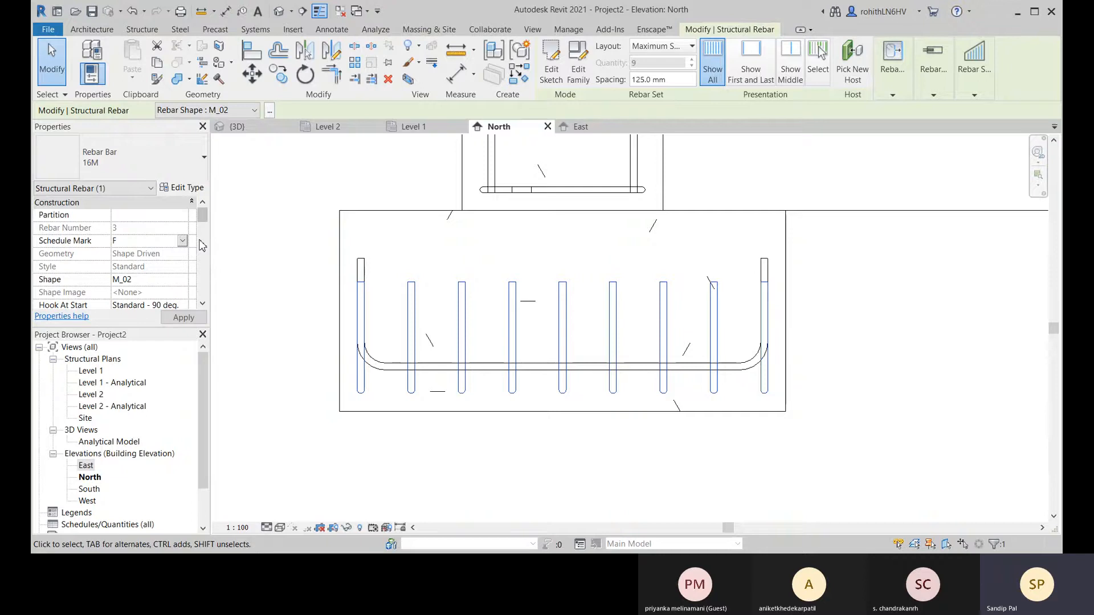
text(1)
click(182, 318)
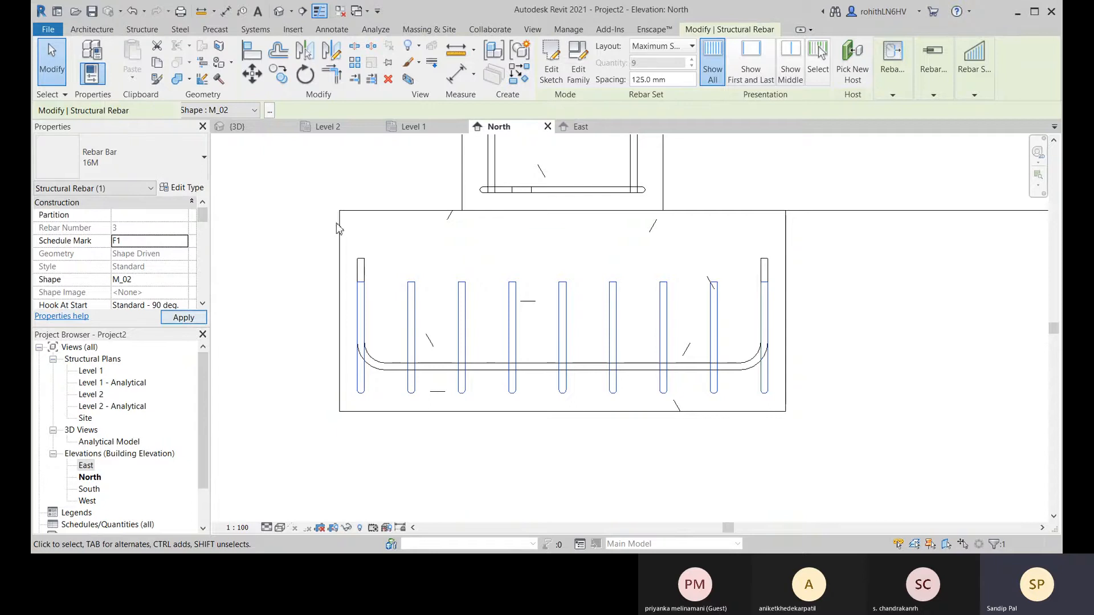
click(249, 342)
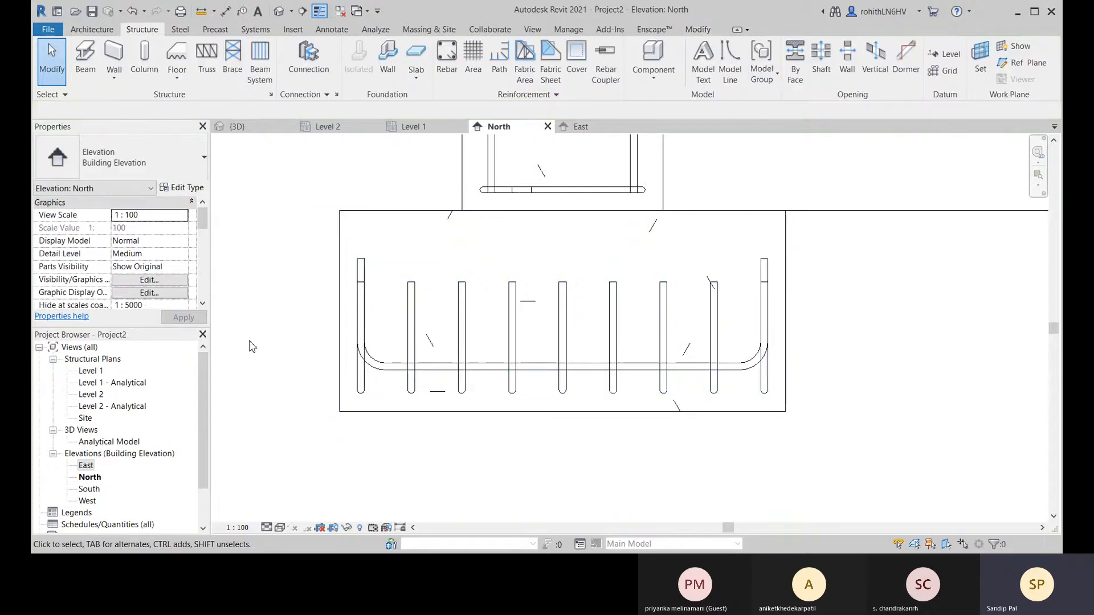
- In the East elevation, draw a vertical detail line about 160 mm long upward from the end of the U-shaped bar's left bend
click(599, 131)
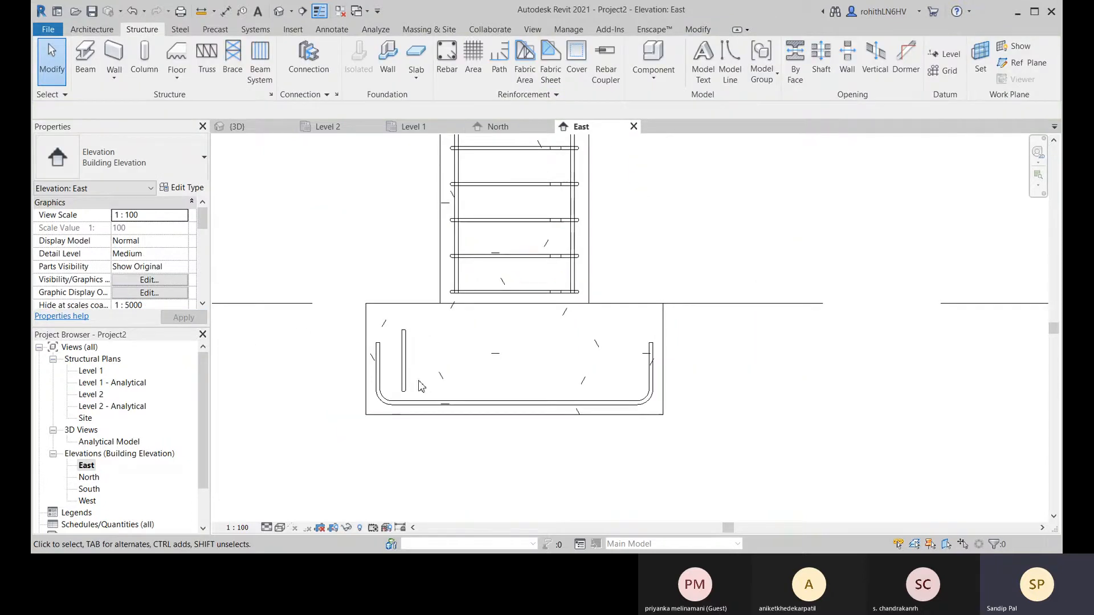
scroll(422, 386, up, 4)
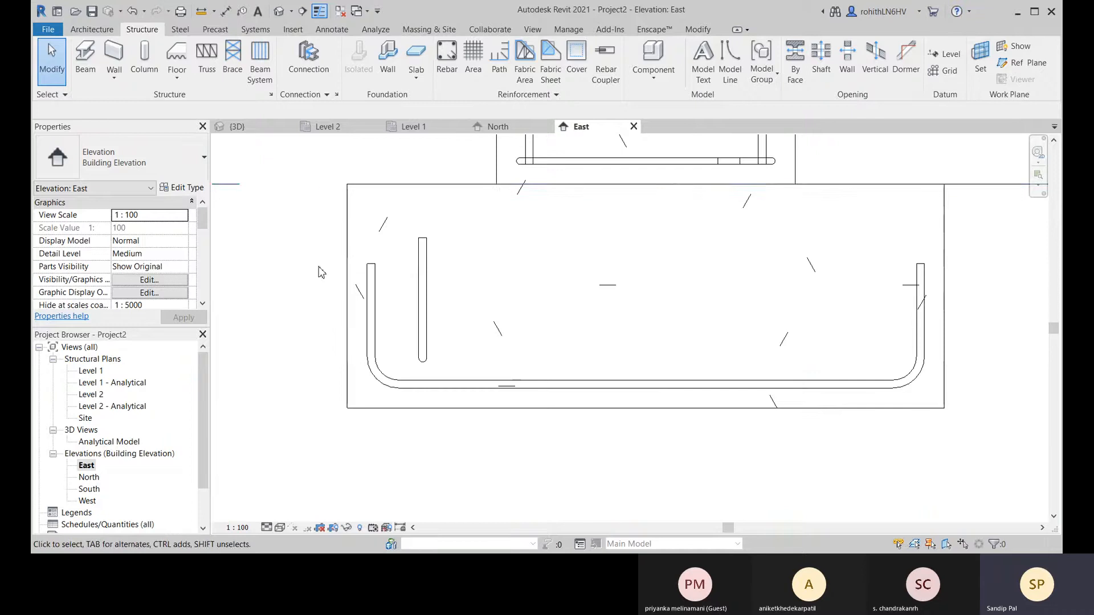
click(331, 29)
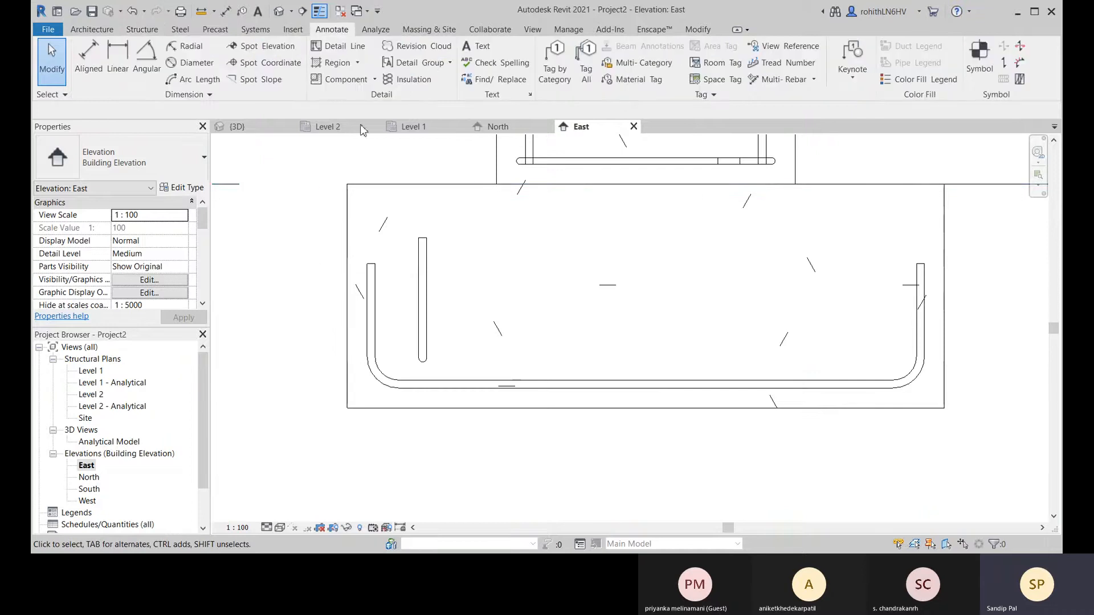
click(356, 49)
click(398, 380)
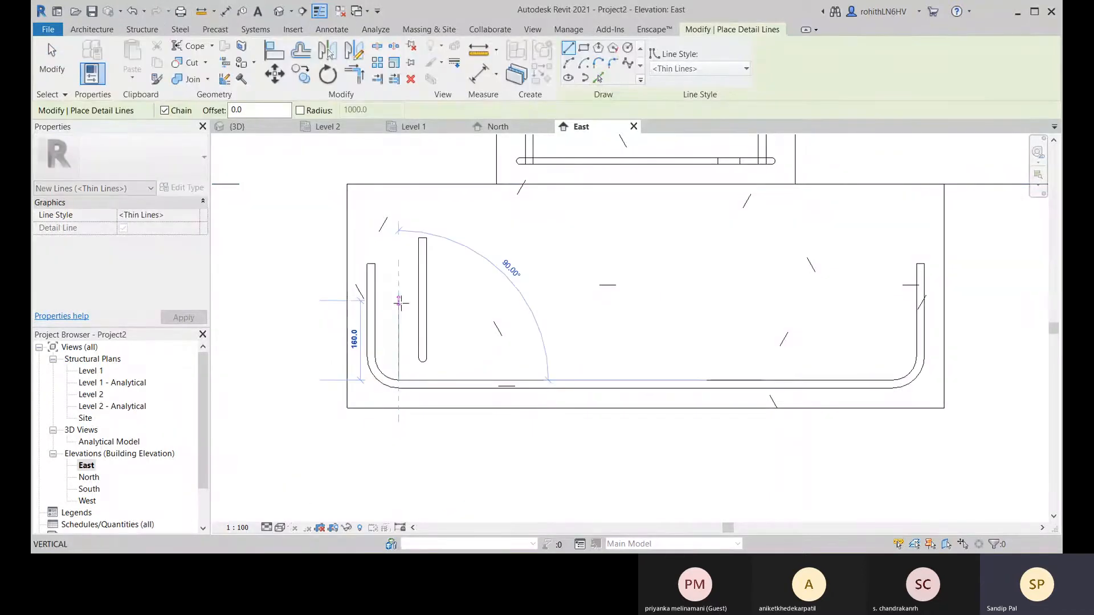
click(399, 300)
right_click(505, 273)
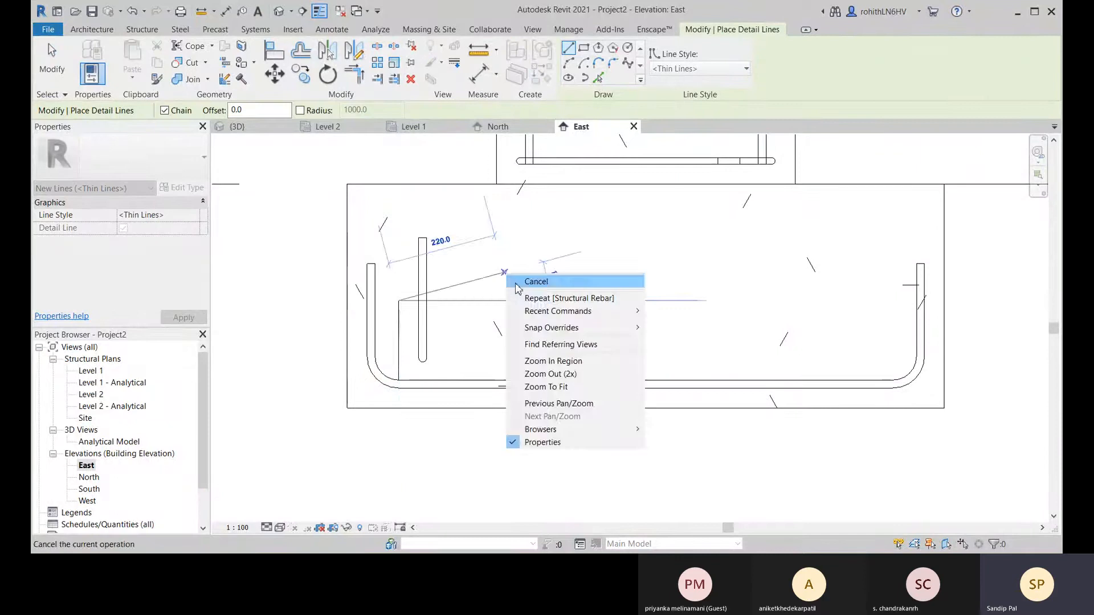
click(515, 286)
- Draw a matching vertical detail line about 160 mm long at the U-shaped bar's right bend and end the line command
middle_drag(643, 338, 582, 315)
middle_drag(834, 337, 783, 253)
click(777, 274)
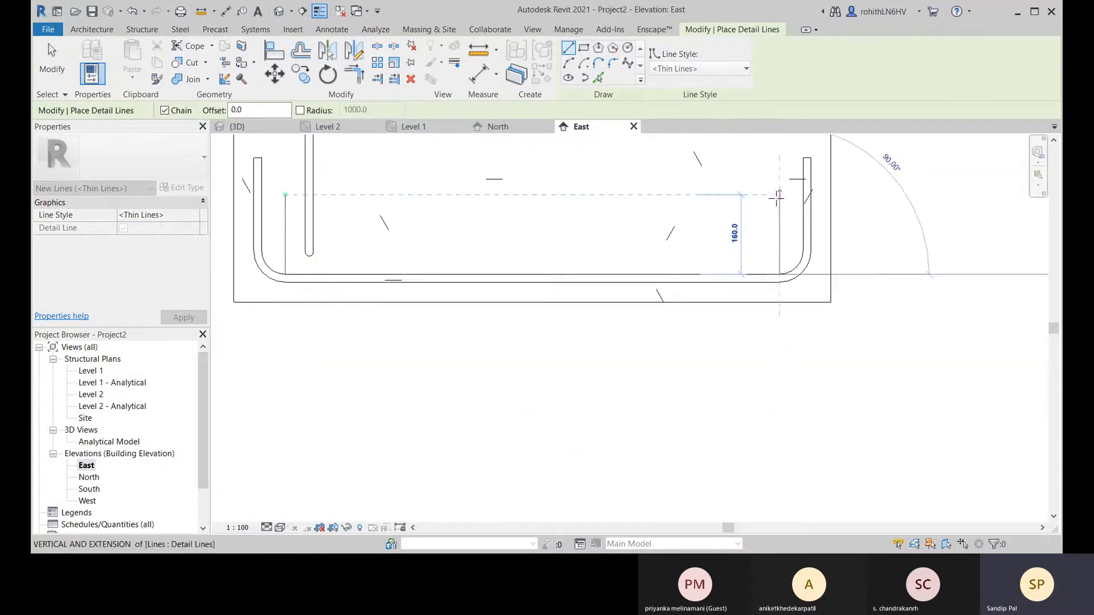
click(778, 196)
right_click(743, 169)
click(755, 178)
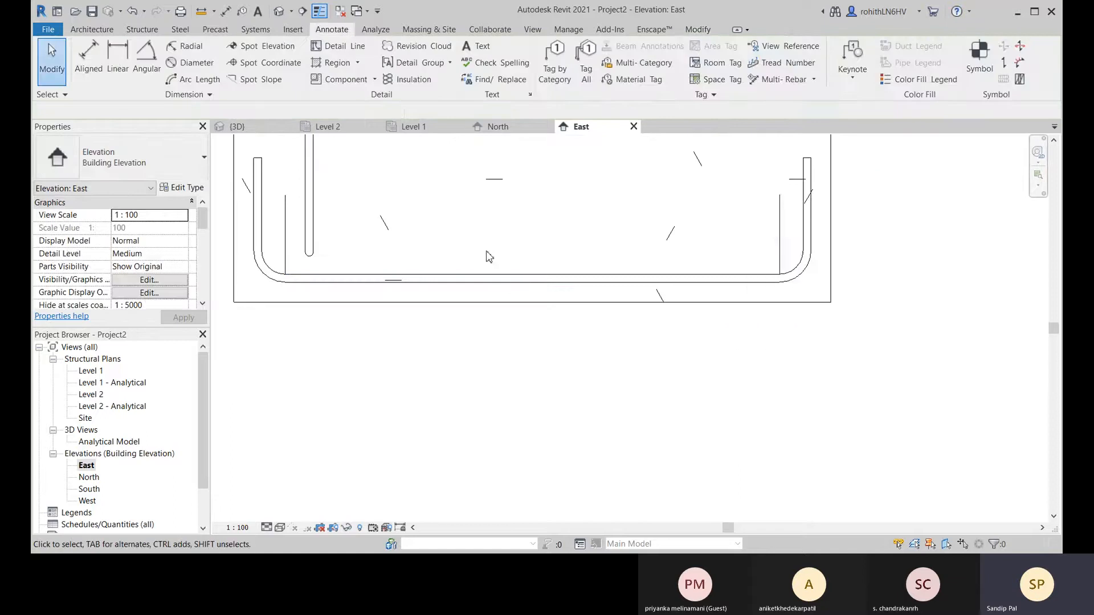
- Move the crossing bar onto the U-shaped bar's bottom leg, about 120 mm from the footing's left face and 65 mm above its underside
middle_drag(488, 252, 640, 351)
click(467, 334)
scroll(465, 341, up, 2)
middle_drag(503, 362, 528, 384)
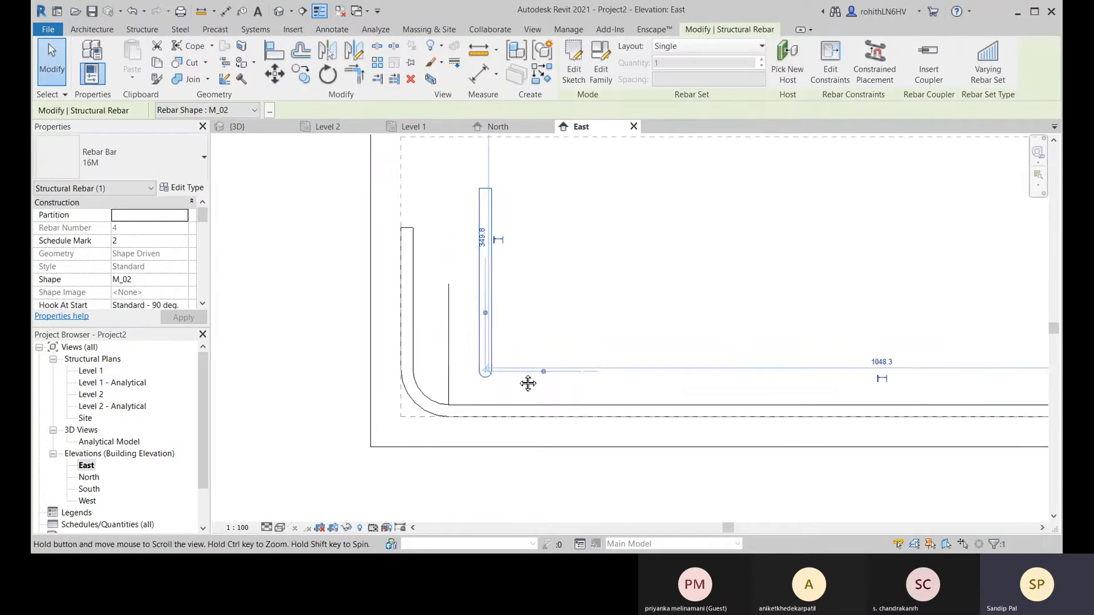
scroll(513, 376, up, 1)
drag(486, 315, 457, 354)
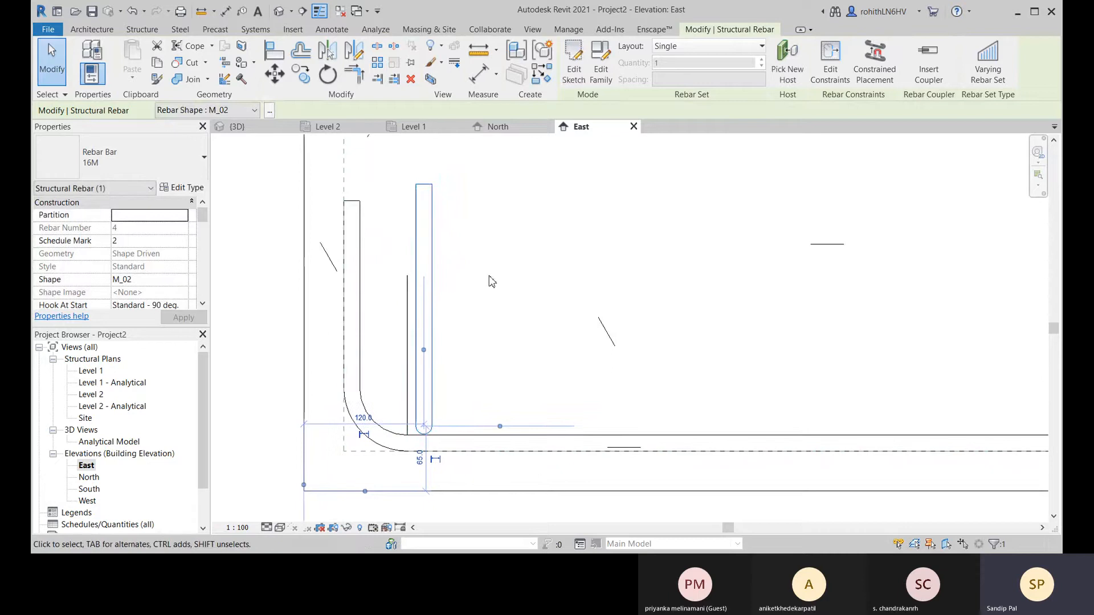
middle_drag(473, 285, 491, 255)
- Try to align the crossing bar with the detail line at the U-shaped bar's left bend using Align
click(275, 51)
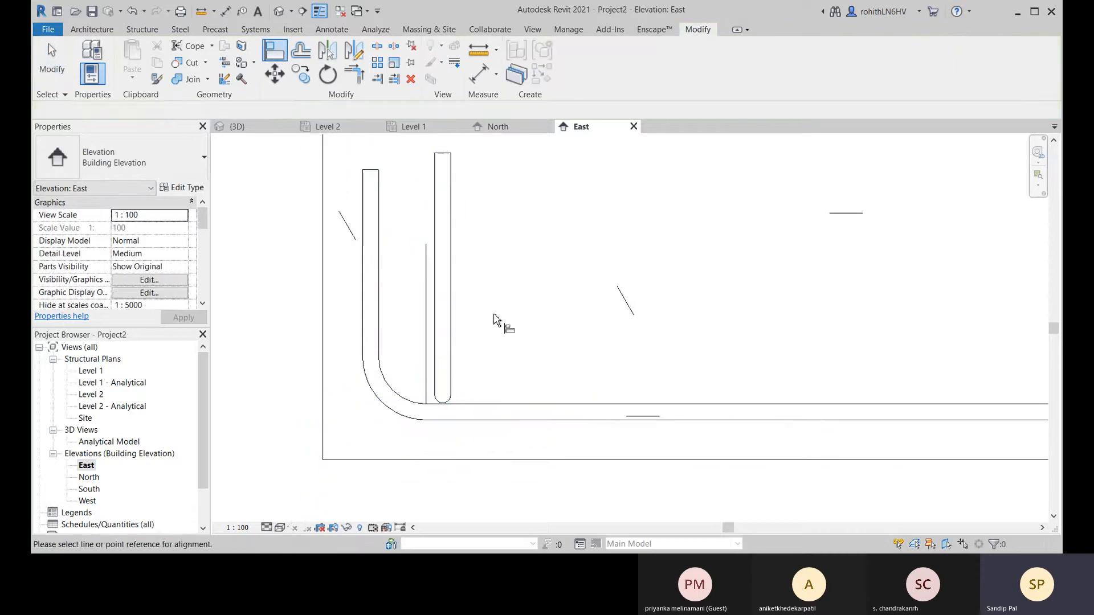
click(444, 320)
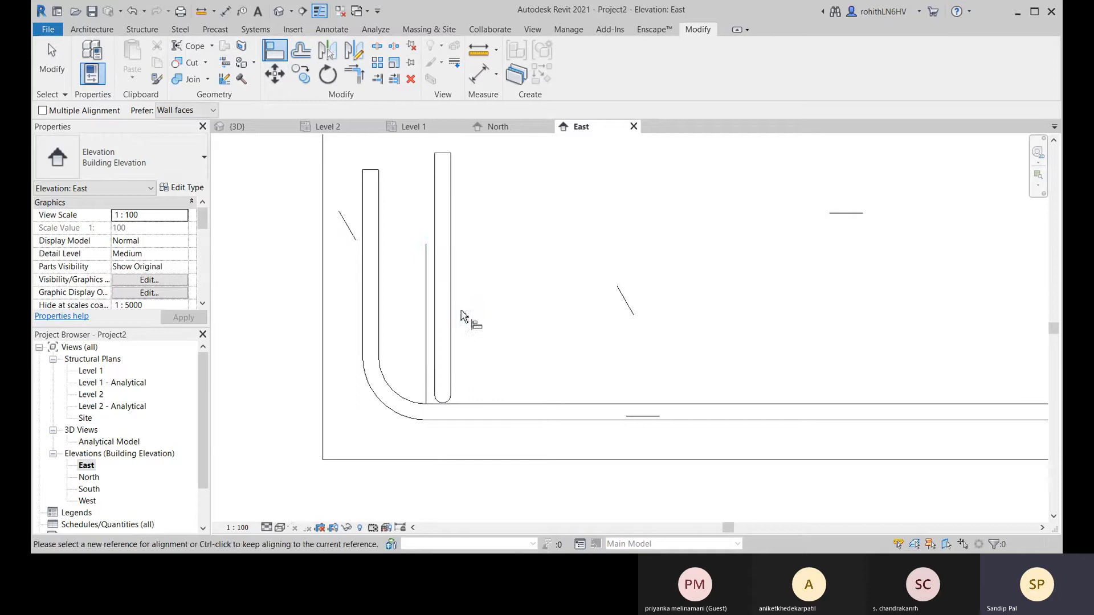
click(426, 330)
right_click(499, 285)
click(519, 288)
- Set the crossing M_02 bar's layout to Maximum Spacing with a spacing of 125 mm
click(463, 292)
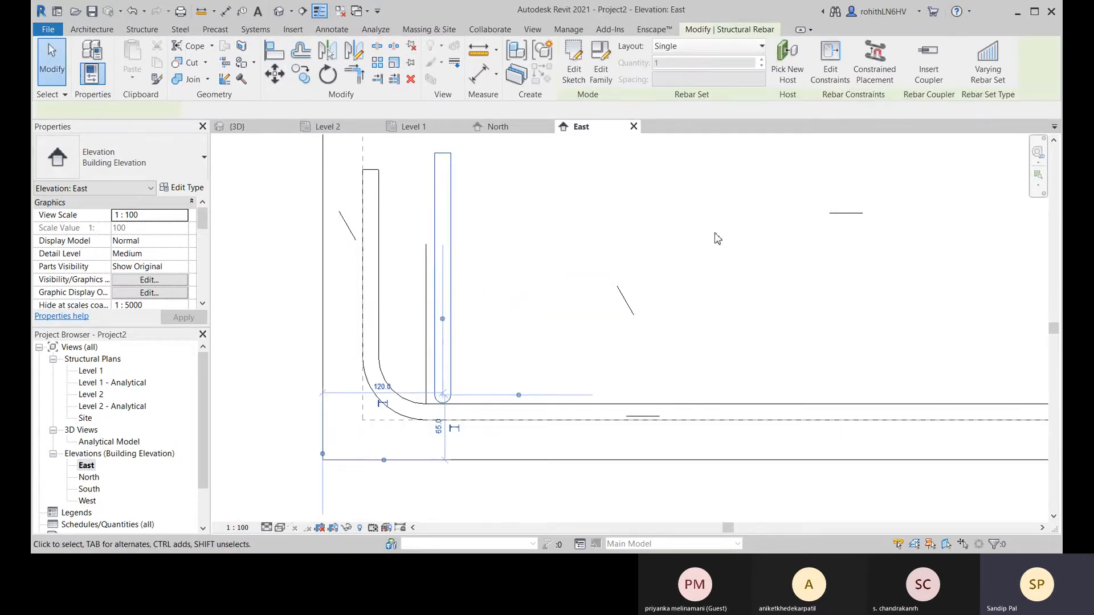
click(682, 48)
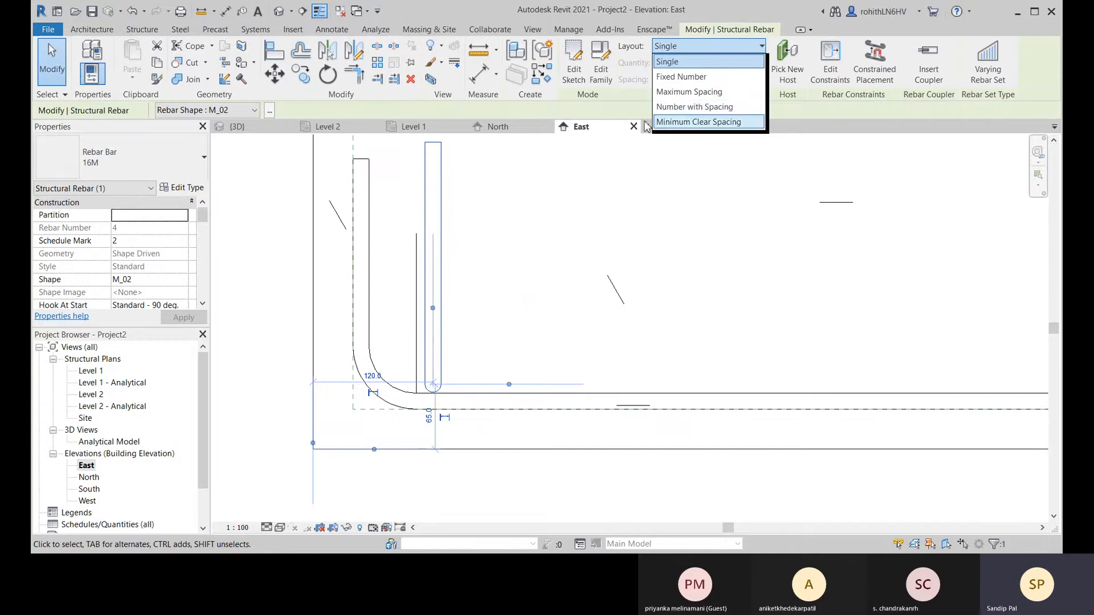
click(688, 92)
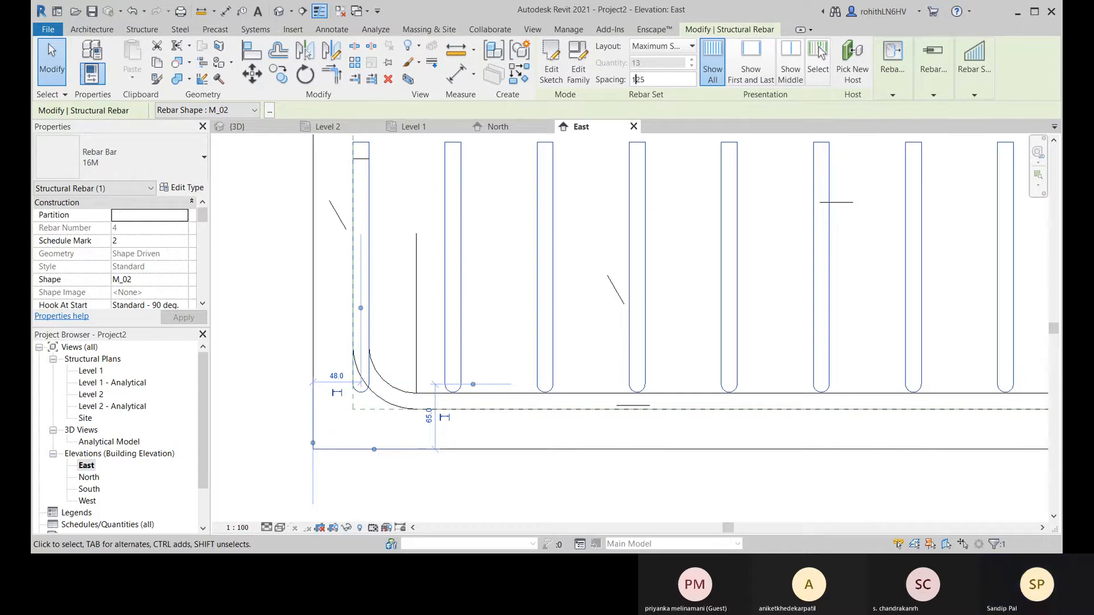
key(Return)
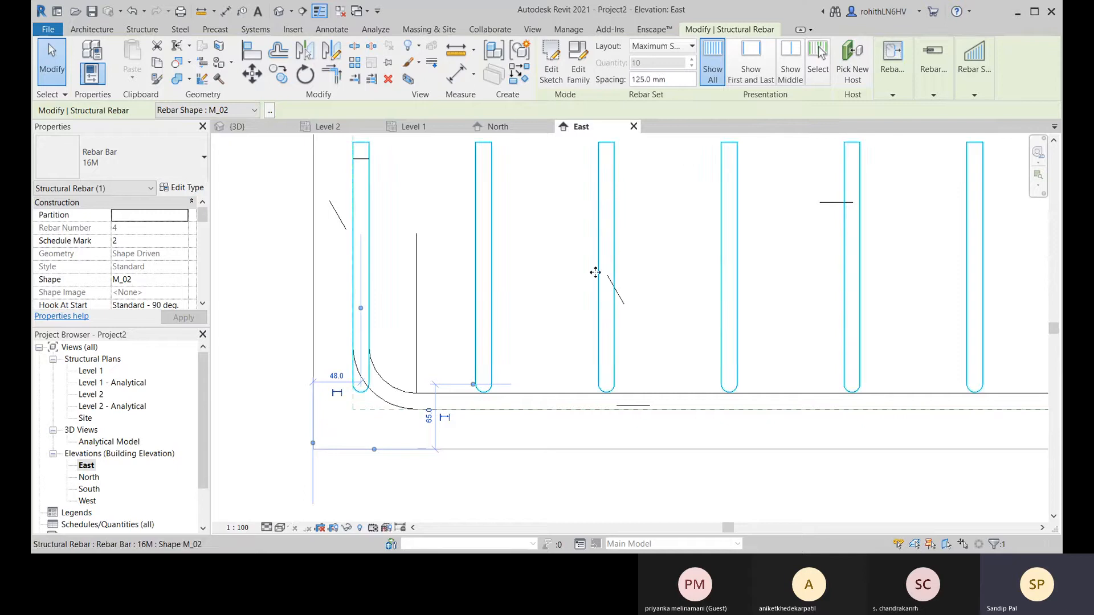
- Move the crossing bar set sideways so its first bar sits over the detail line at the U-shaped bar's left bend
scroll(597, 271, down, 3)
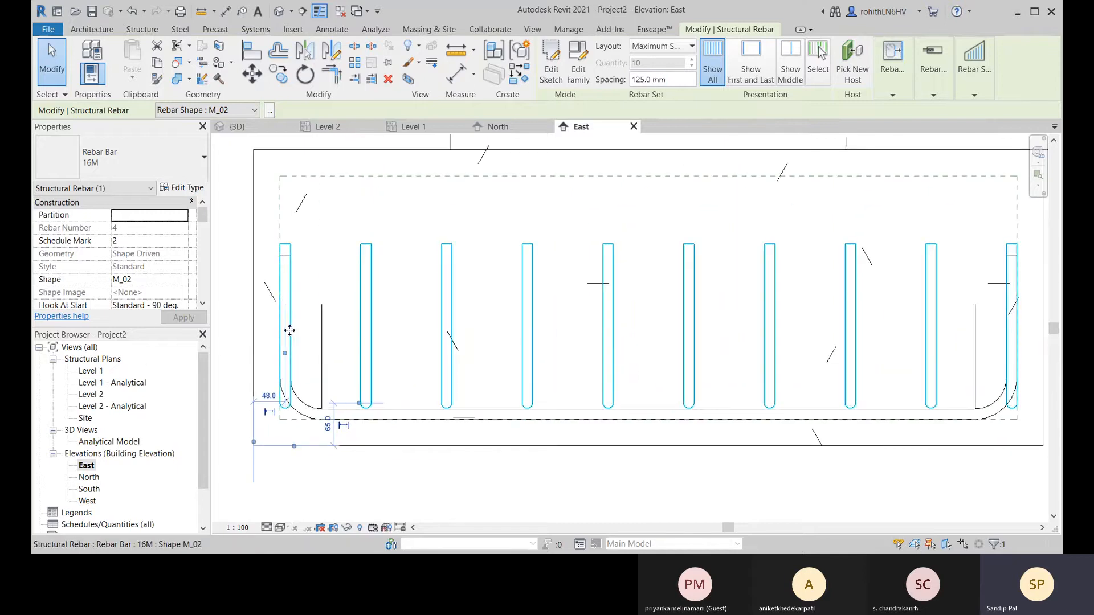
drag(302, 331, 329, 335)
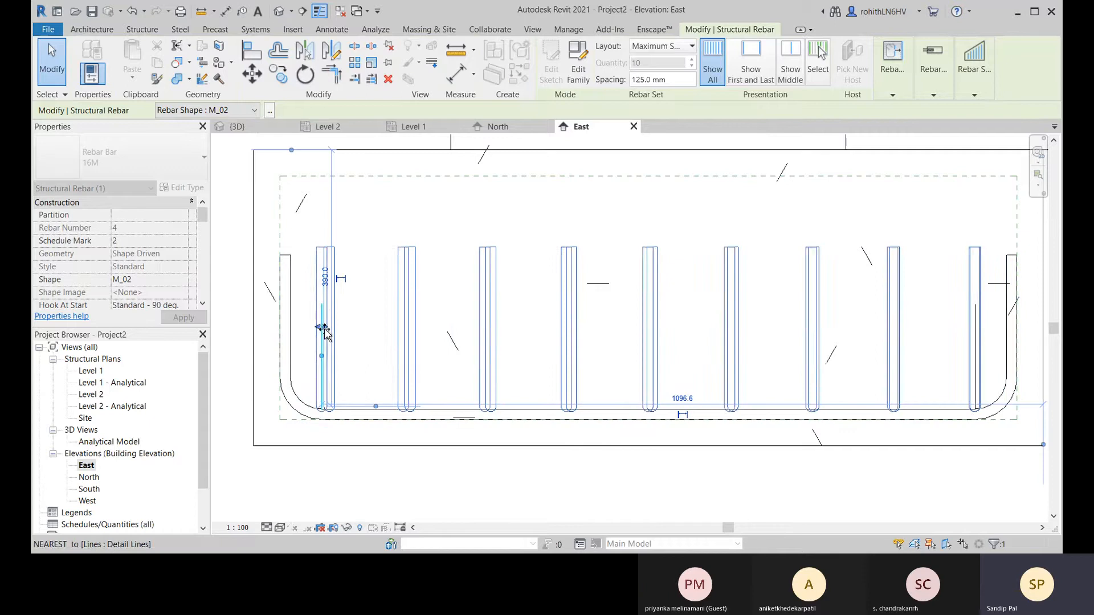
scroll(347, 360, up, 2)
scroll(341, 364, up, 3)
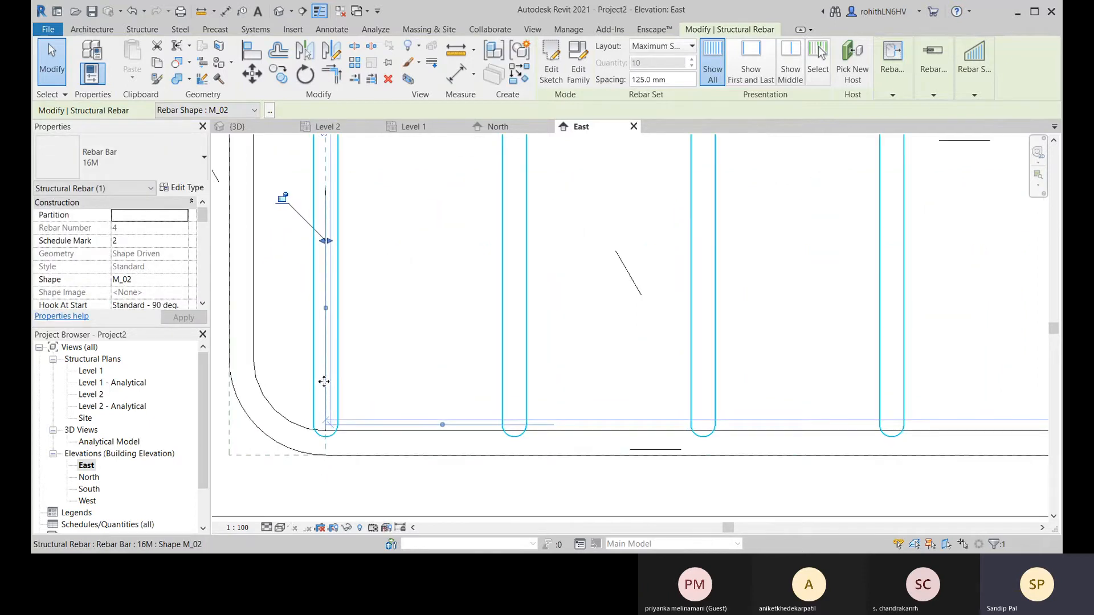
- Seat the bar set on the U-shaped bar's bottom leg and snap its first bar's centre to the left detail line
drag(324, 381, 327, 420)
scroll(327, 421, up, 3)
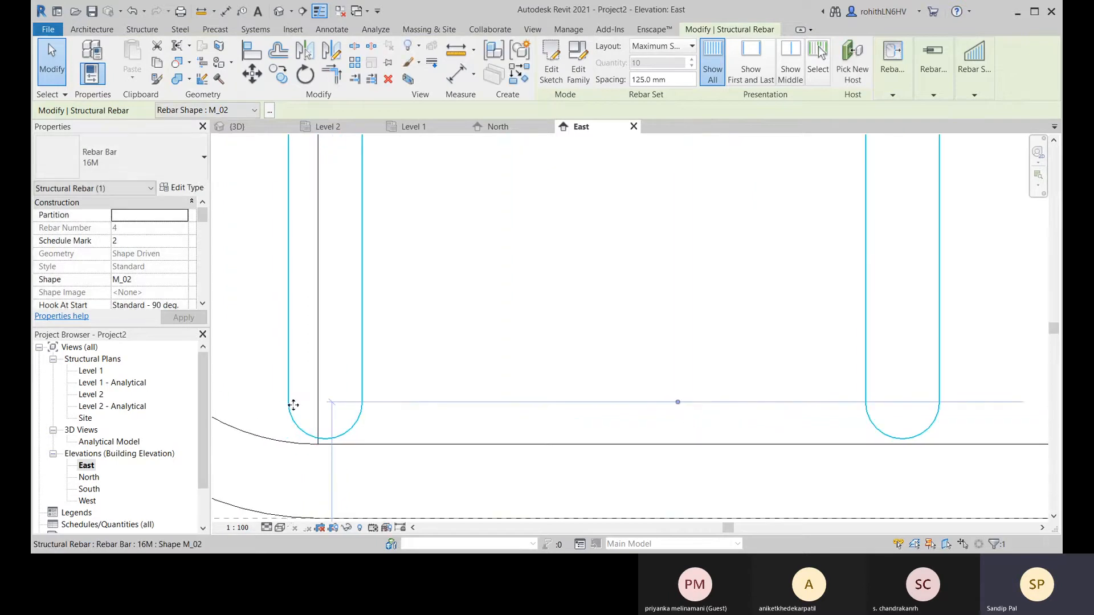
drag(286, 420, 293, 420)
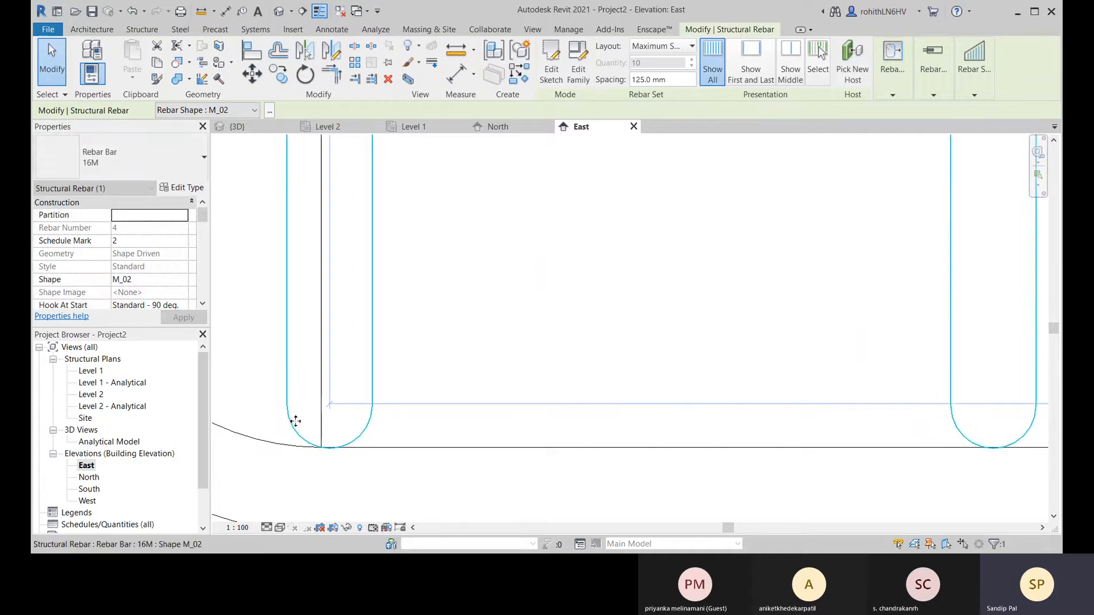
scroll(330, 440, up, 4)
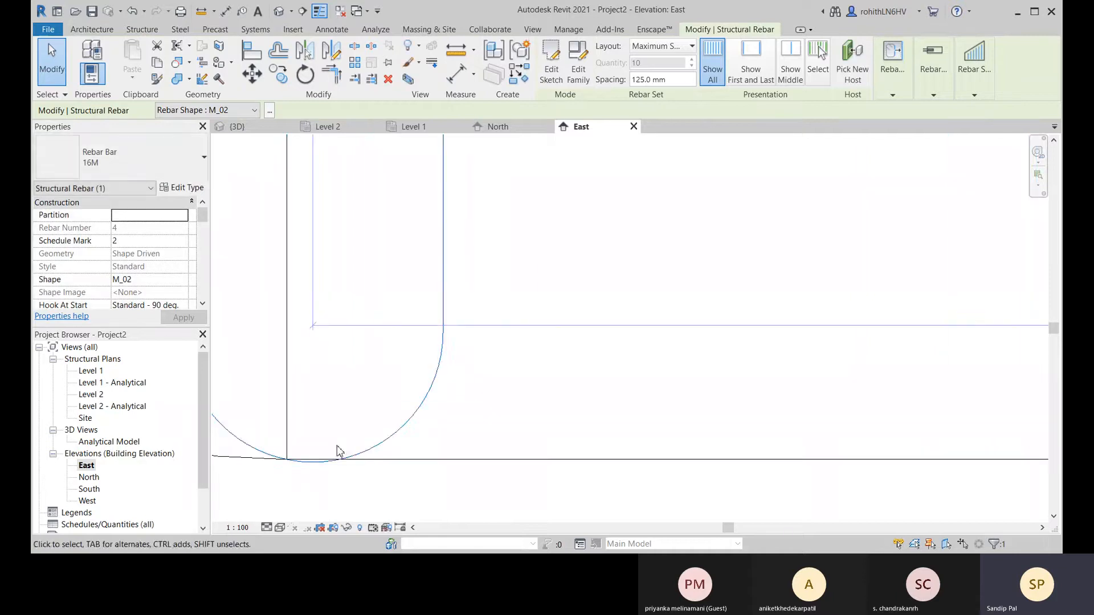
mouse_move(369, 431)
mouse_down()
mouse_move(349, 451)
mouse_move(371, 444)
mouse_up()
scroll(423, 447, down, 5)
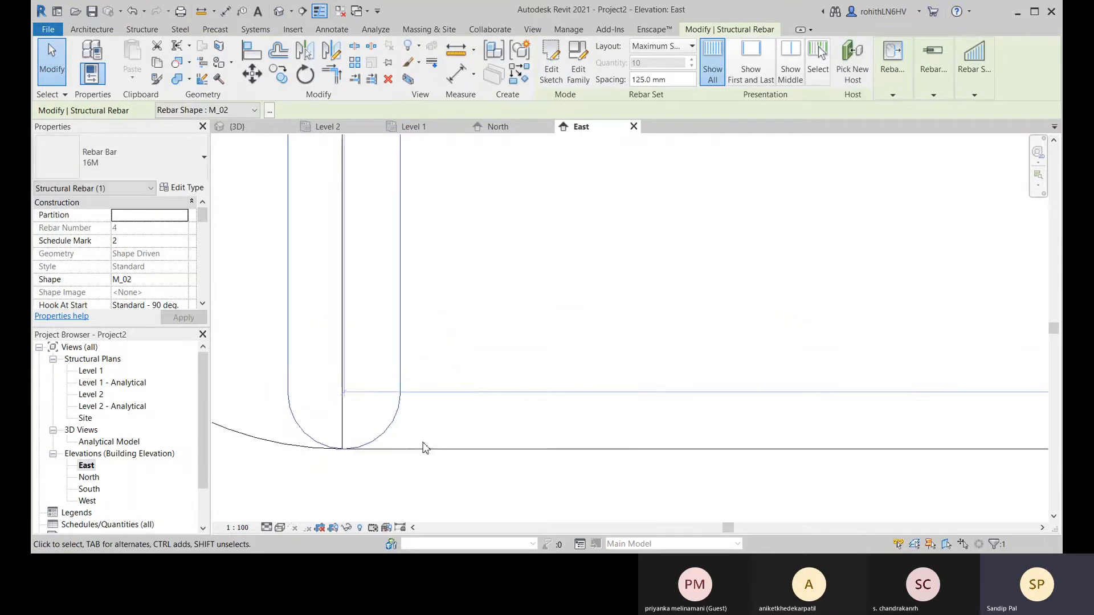
scroll(457, 422, down, 3)
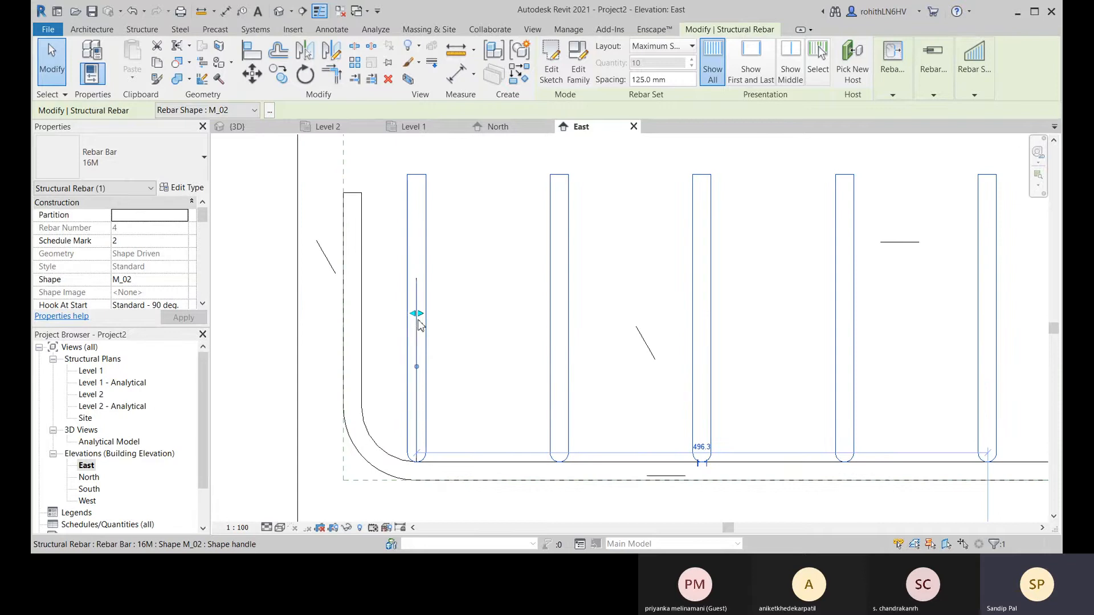
drag(418, 313, 429, 317)
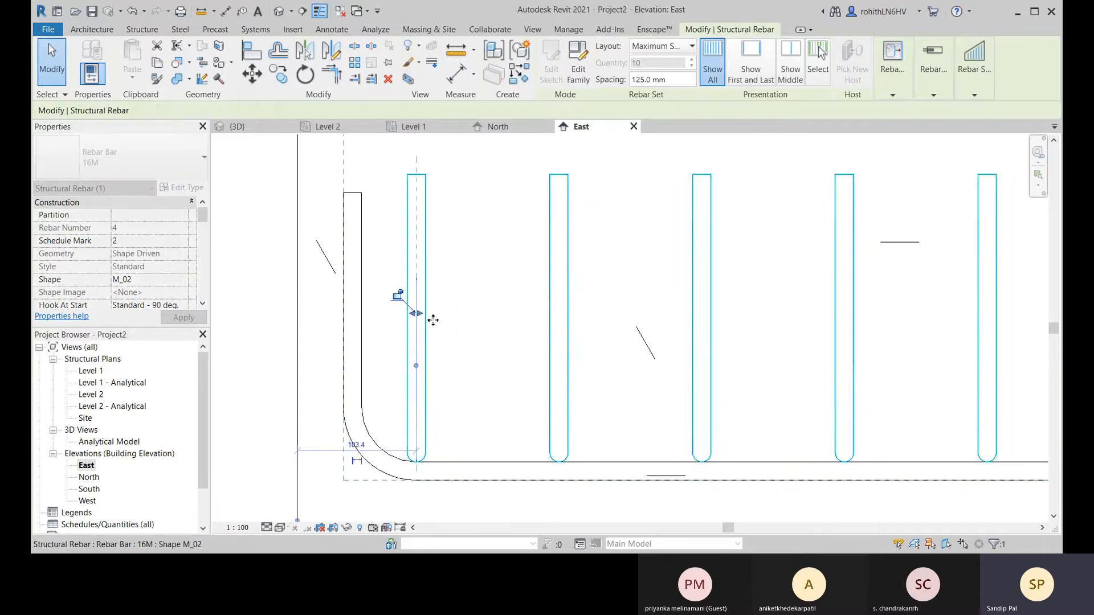
- Shorten the far end of the bar set so its last bar is centred on the detail line at the U-shaped bar's right bend
scroll(456, 325, down, 4)
scroll(679, 422, up, 5)
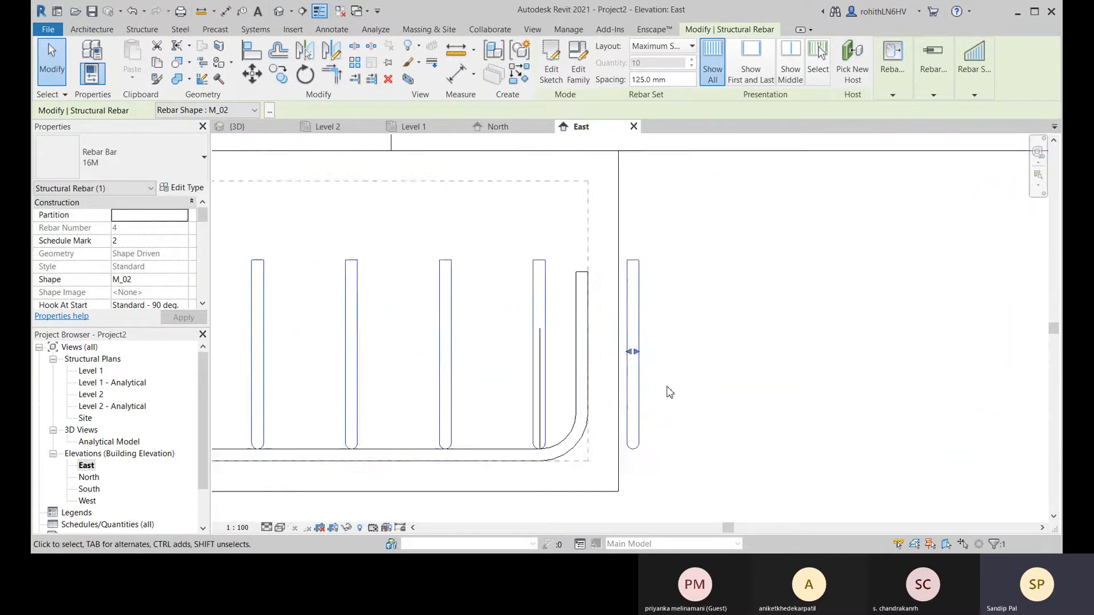
drag(629, 327, 480, 332)
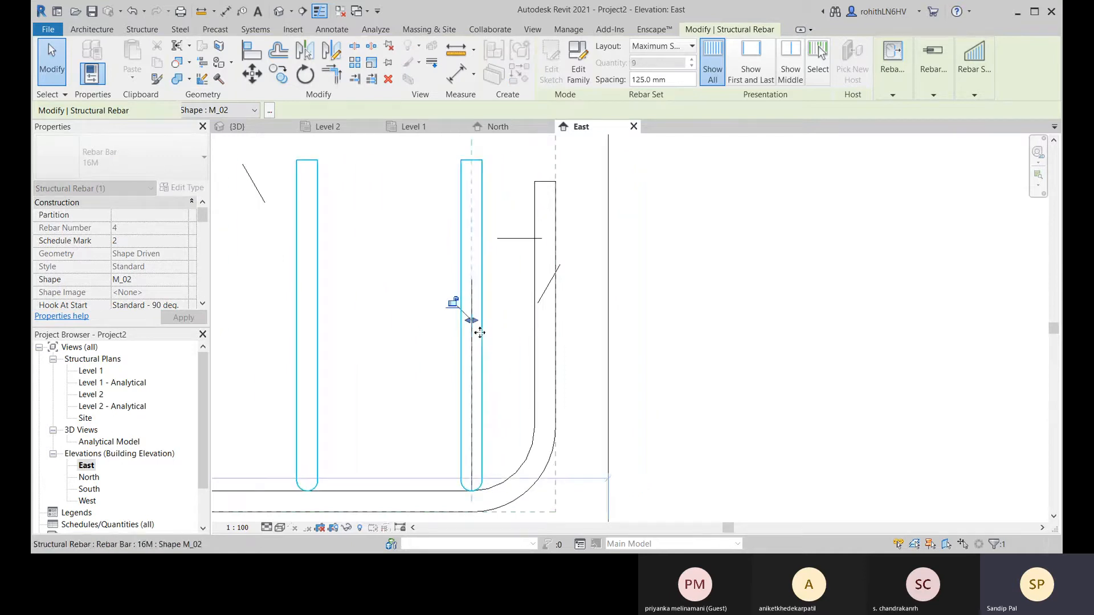
scroll(487, 433, up, 8)
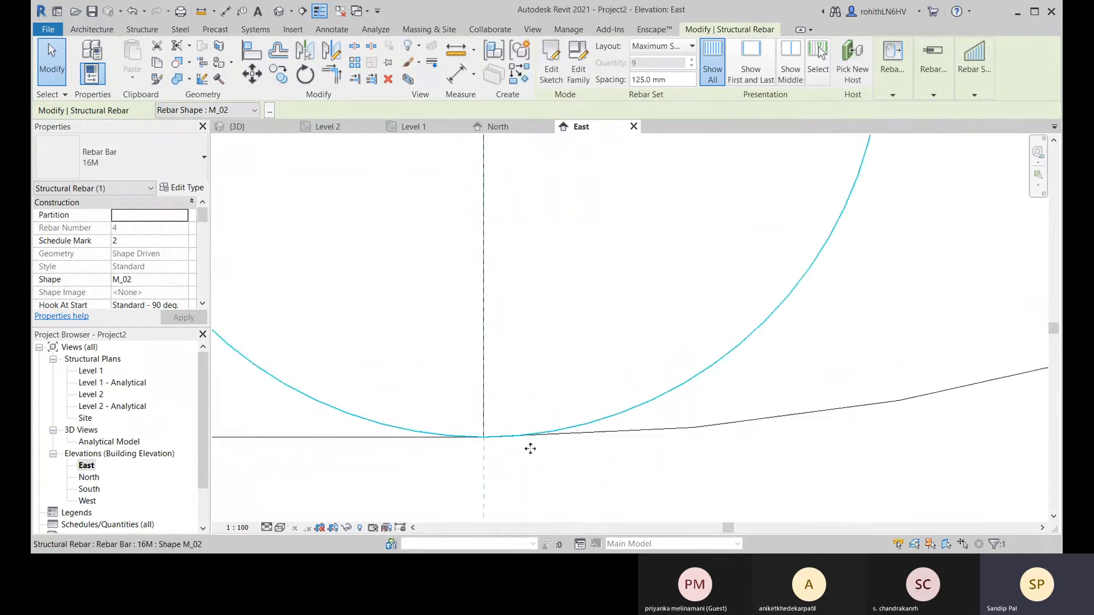
scroll(530, 449, up, 3)
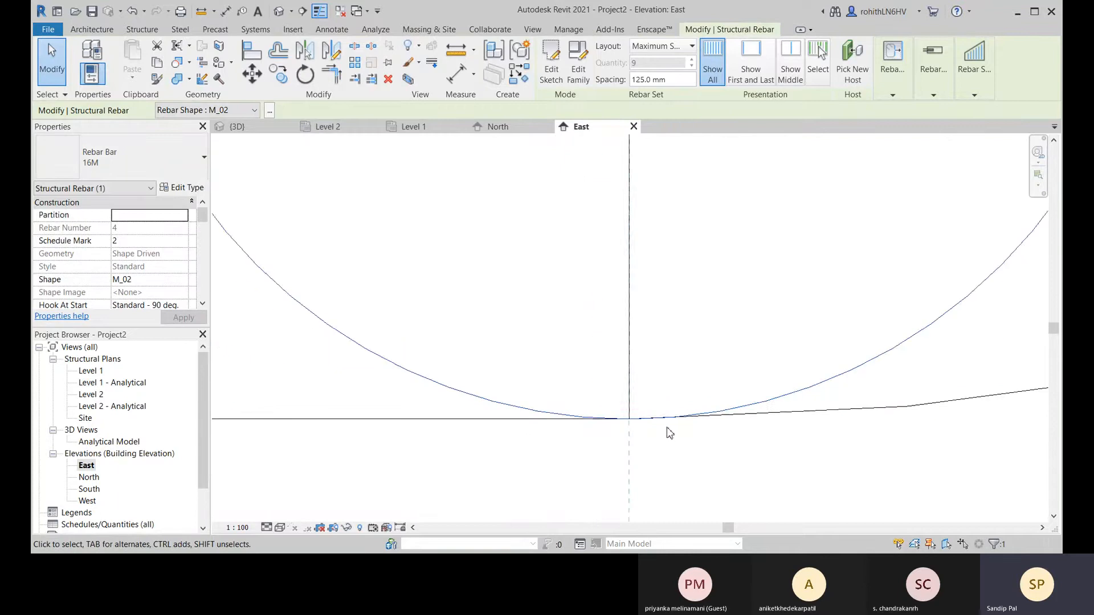
scroll(675, 439, down, 5)
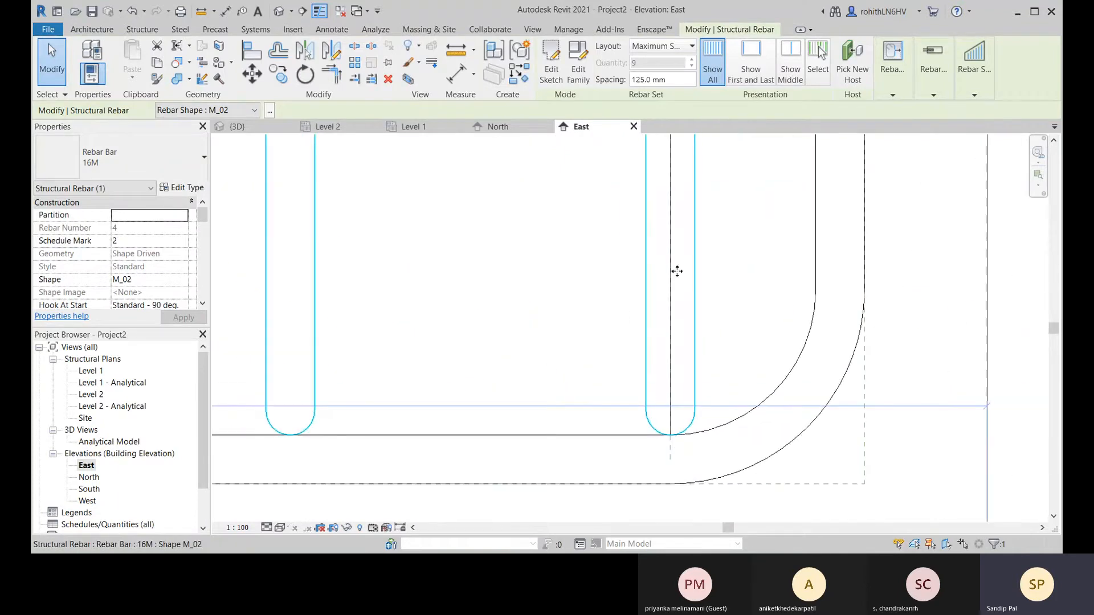
- Delete both vertical detail lines at the U-shaped bar's bends
click(397, 283)
click(671, 280)
scroll(526, 367, down, 2)
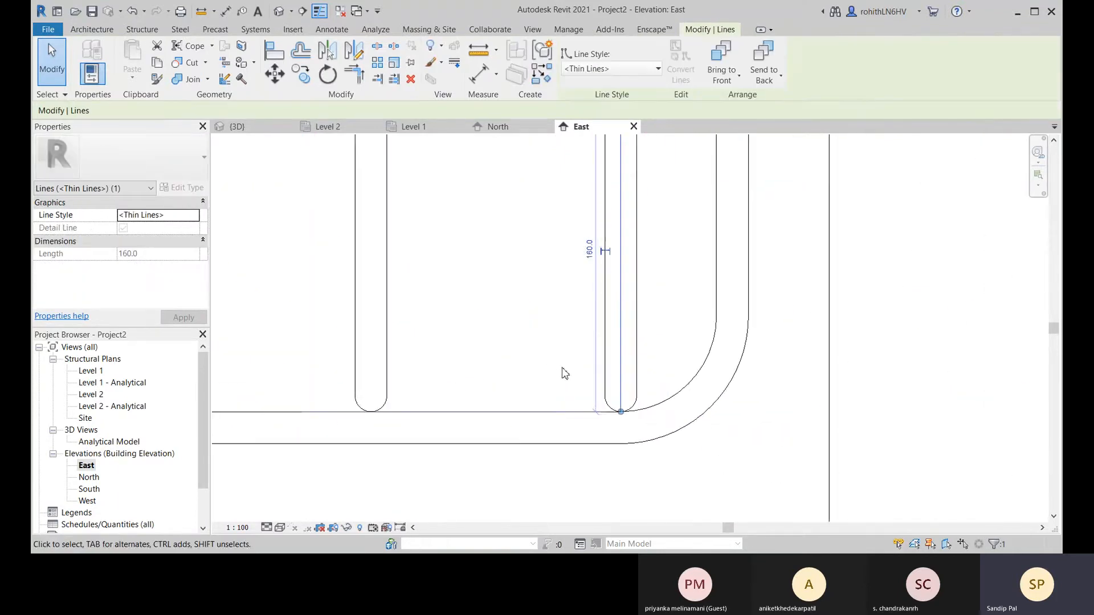
scroll(506, 374, down, 5)
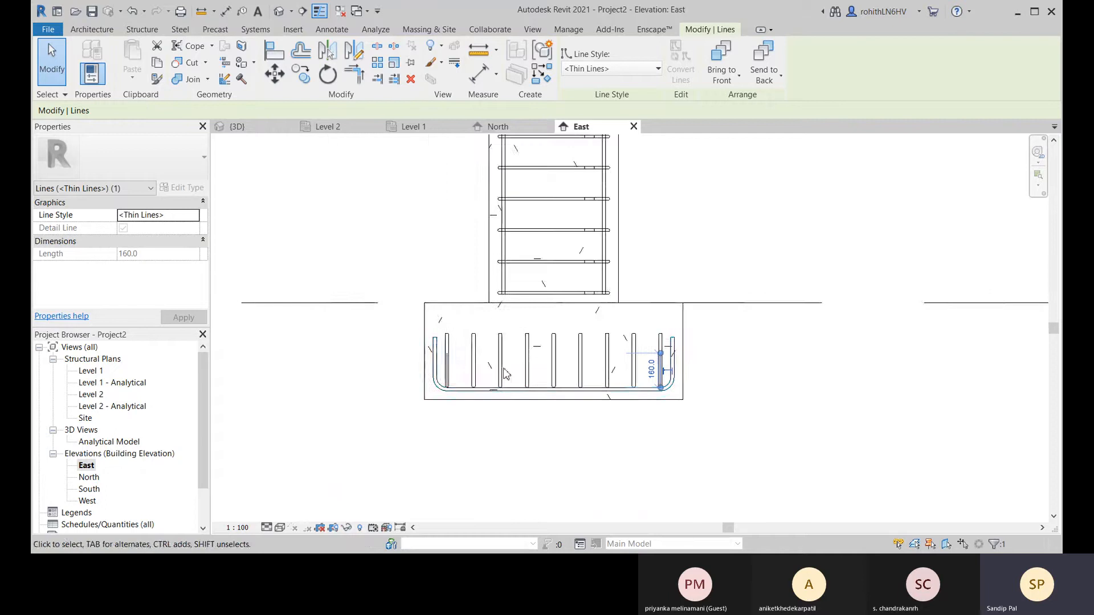
scroll(491, 369, up, 6)
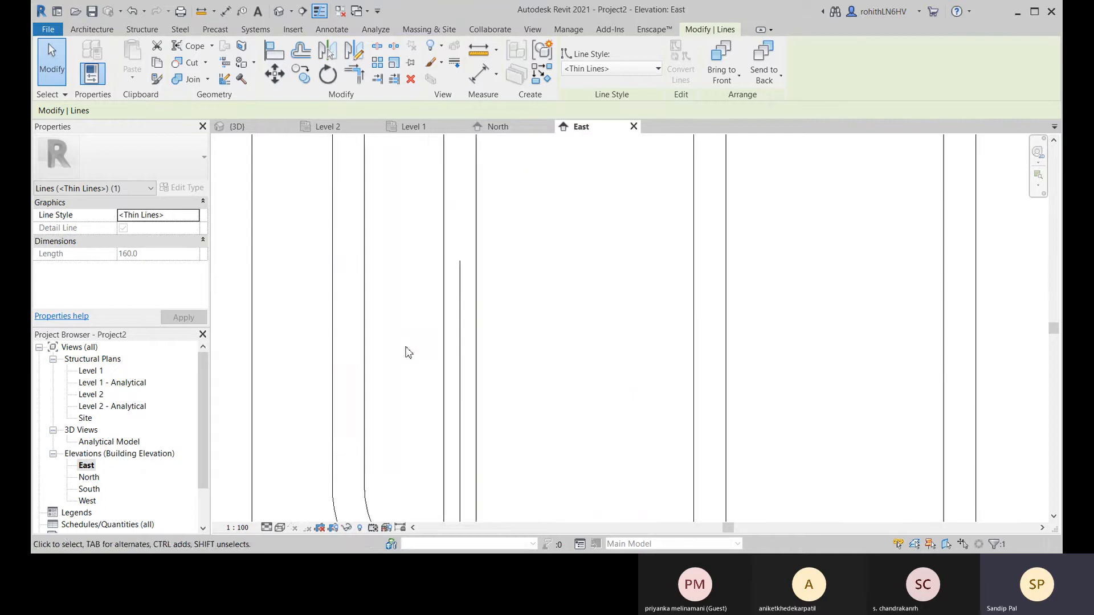
ctrl+click(463, 315)
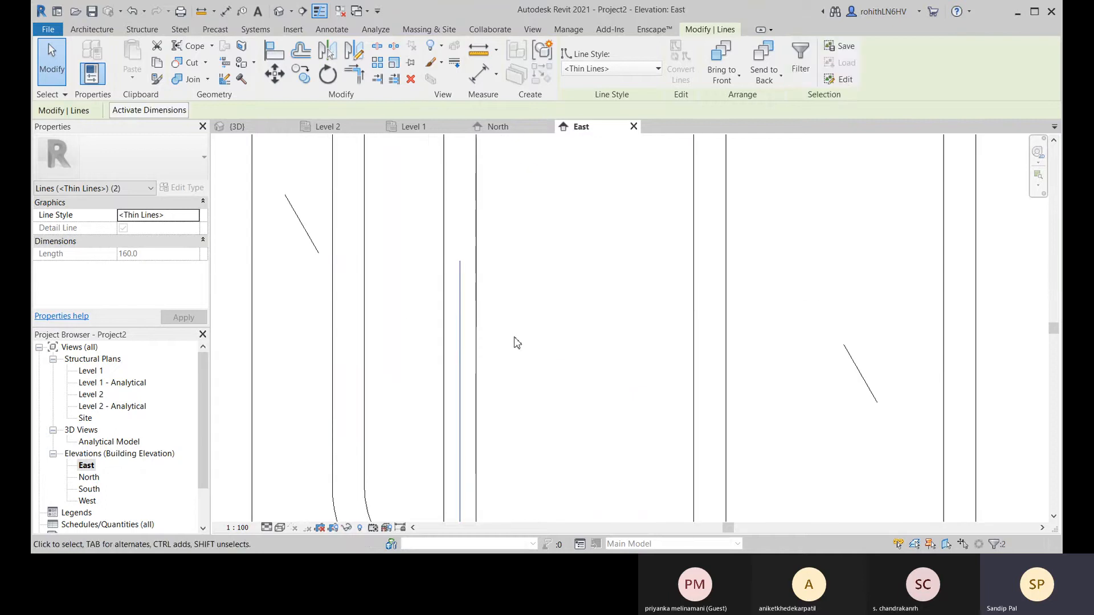
key(Escape)
scroll(575, 385, down, 6)
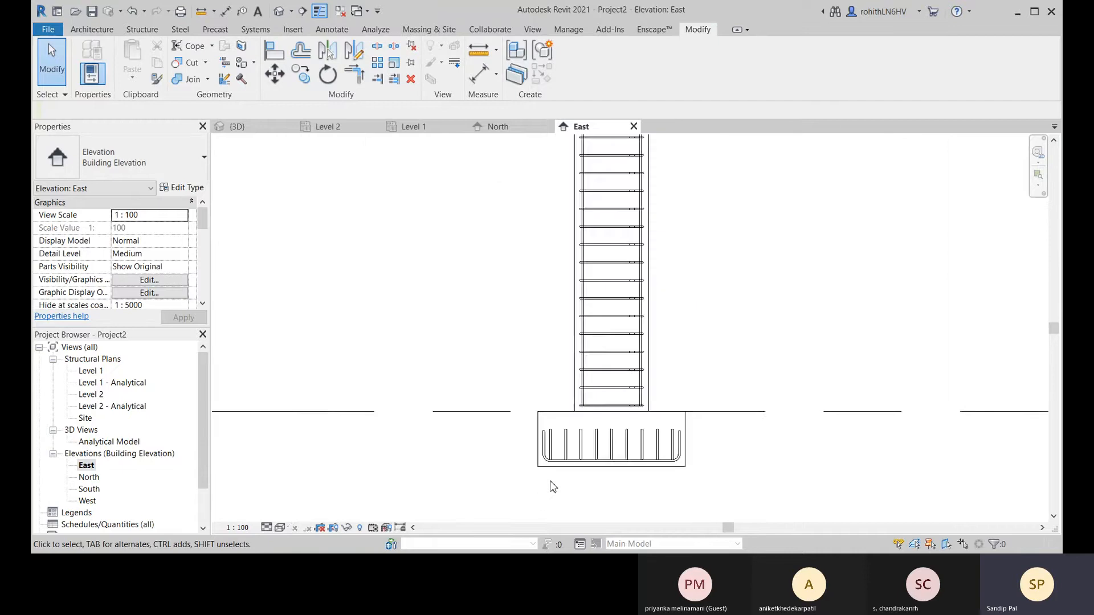
- Extend the column's left vertical bar down through the footing to the underside of the U-shaped bar's bottom leg
scroll(564, 482, down, 3)
scroll(570, 485, up, 3)
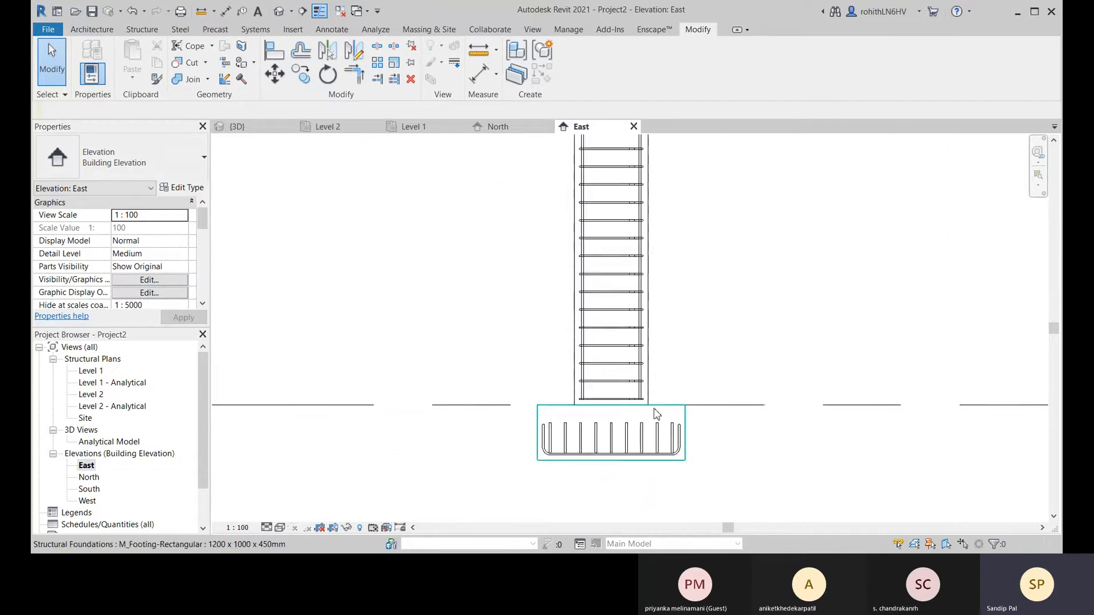
scroll(655, 413, up, 5)
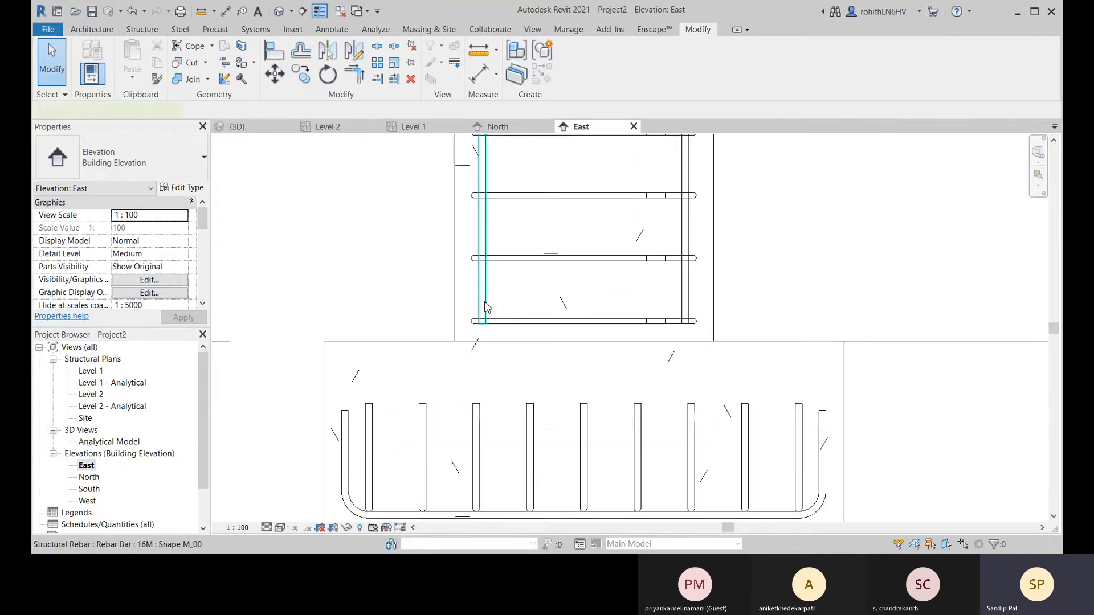
click(486, 307)
middle_drag(481, 318, 479, 245)
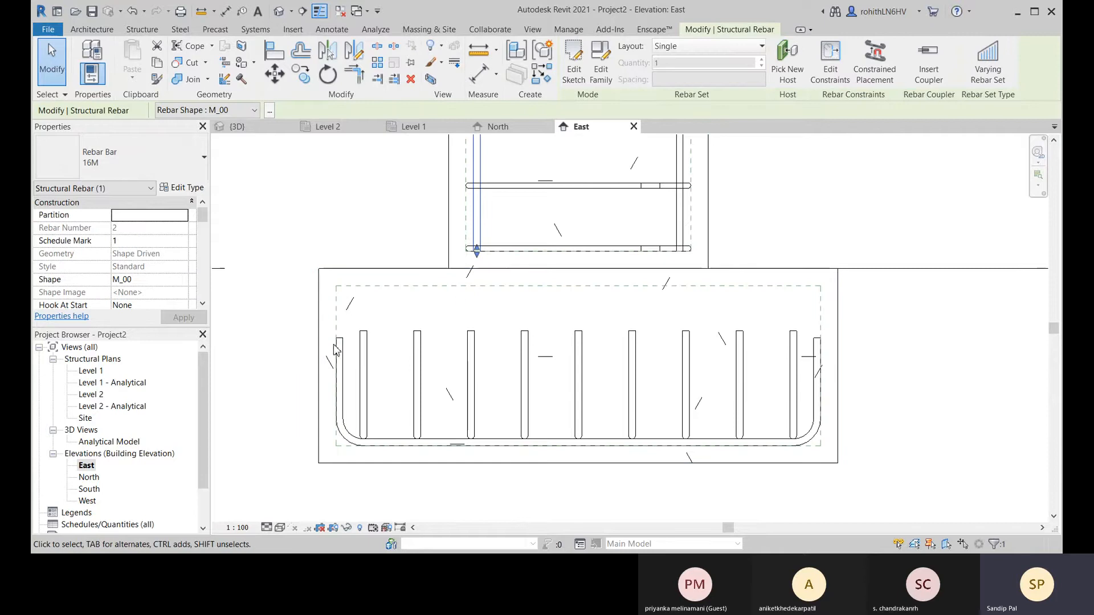
middle_drag(505, 342, 480, 306)
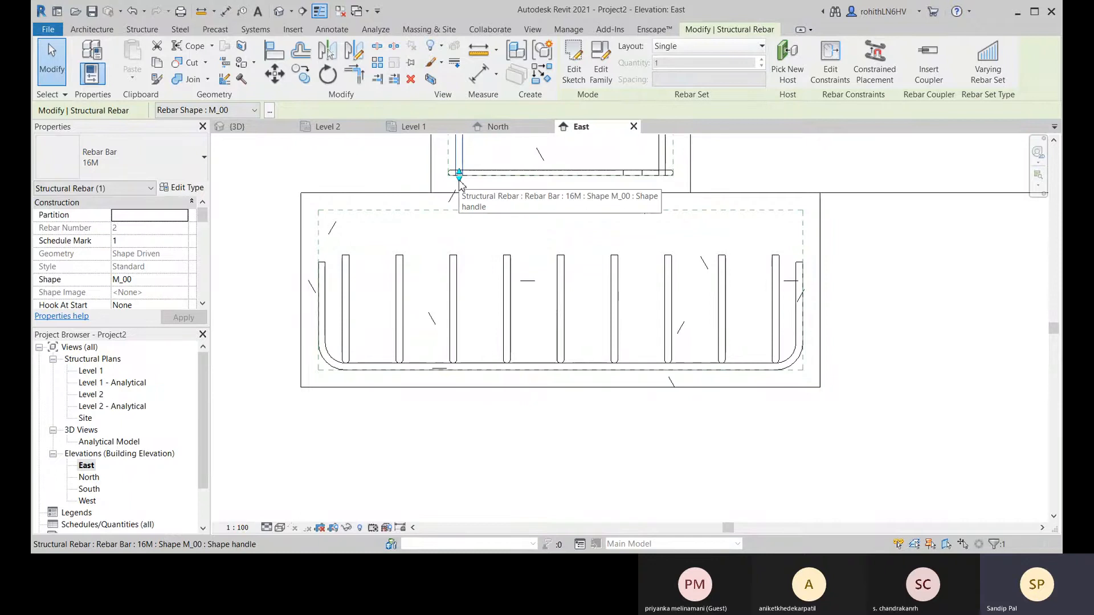
drag(459, 180, 462, 195)
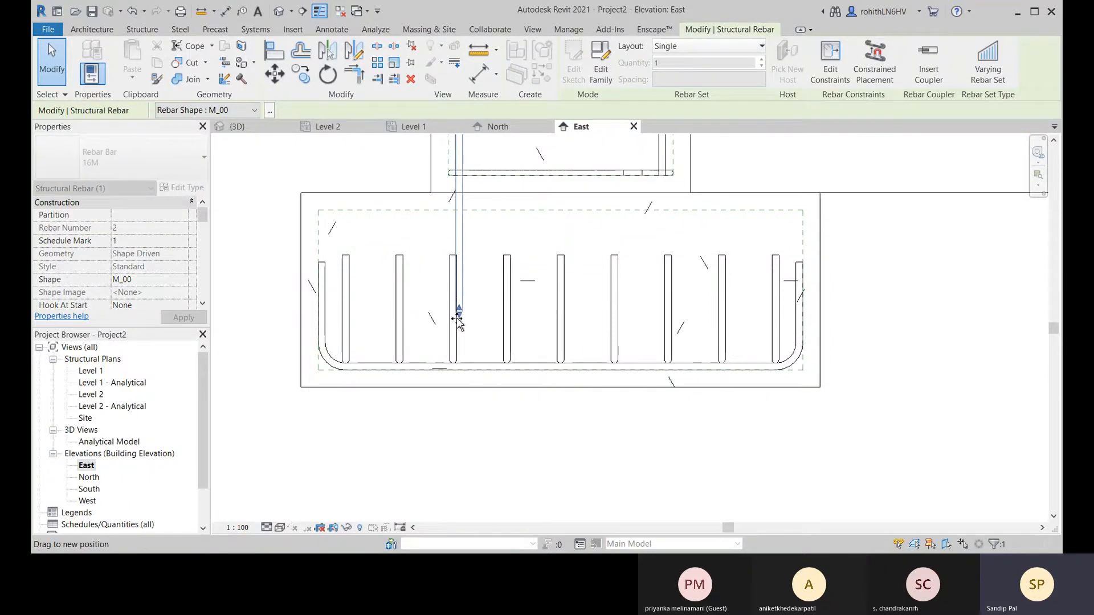
drag(459, 376, 459, 369)
scroll(459, 368, up, 6)
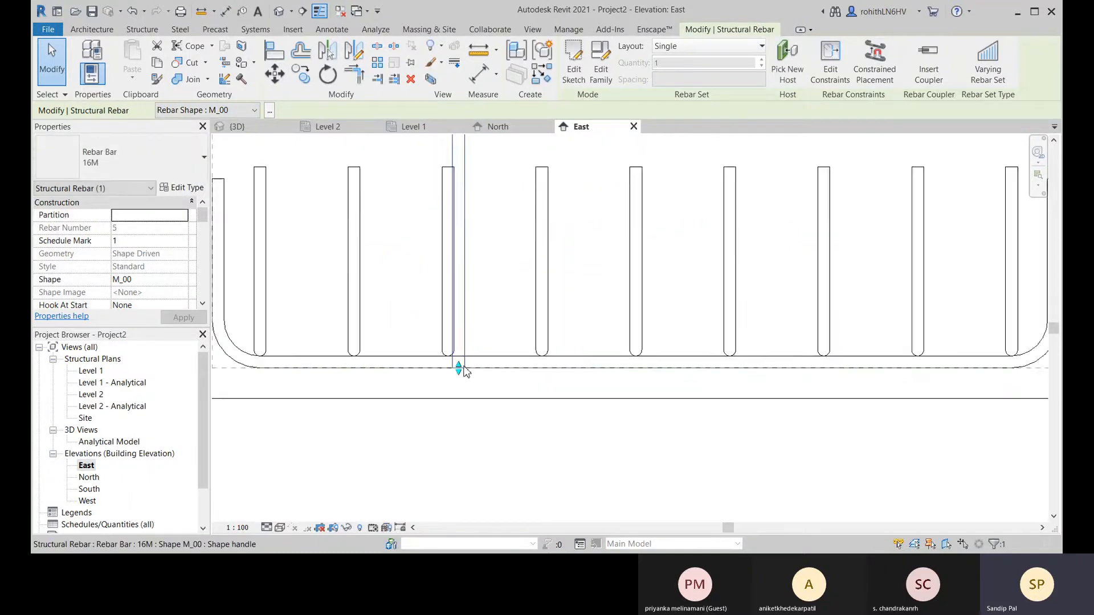
scroll(724, 348, down, 5)
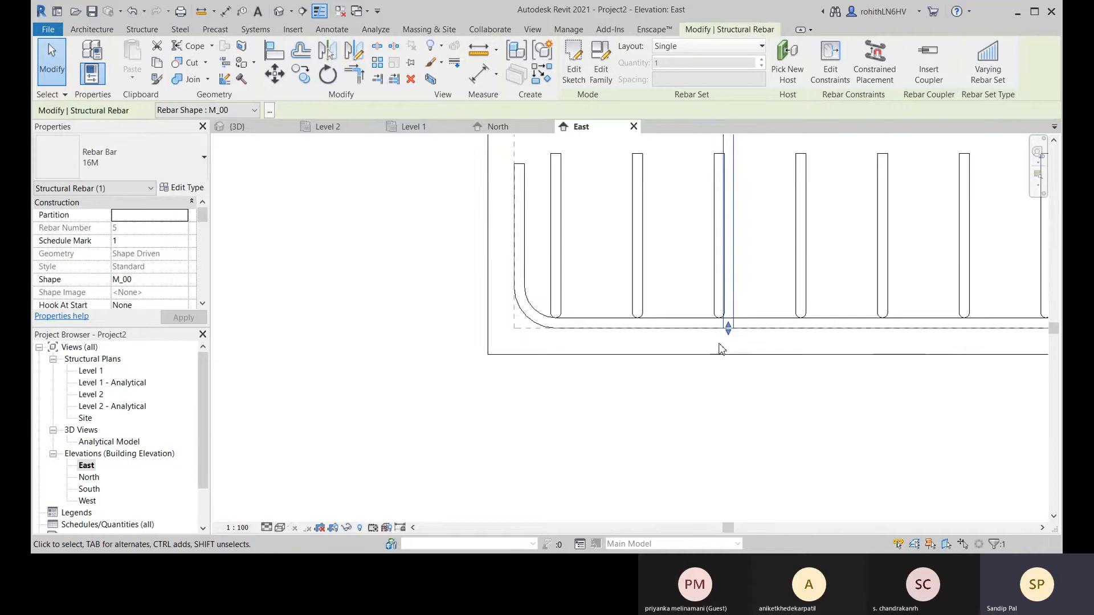
- Extend the column's right vertical bar down to the underside of the U-shaped bar's bottom leg
scroll(645, 238, up, 2)
click(618, 245)
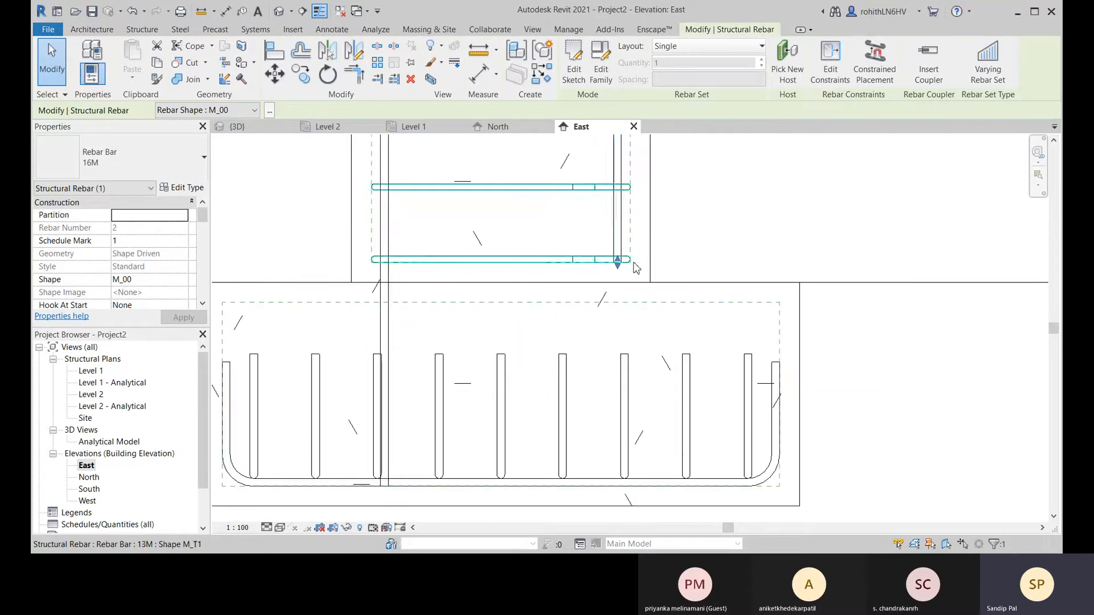
drag(618, 263, 614, 486)
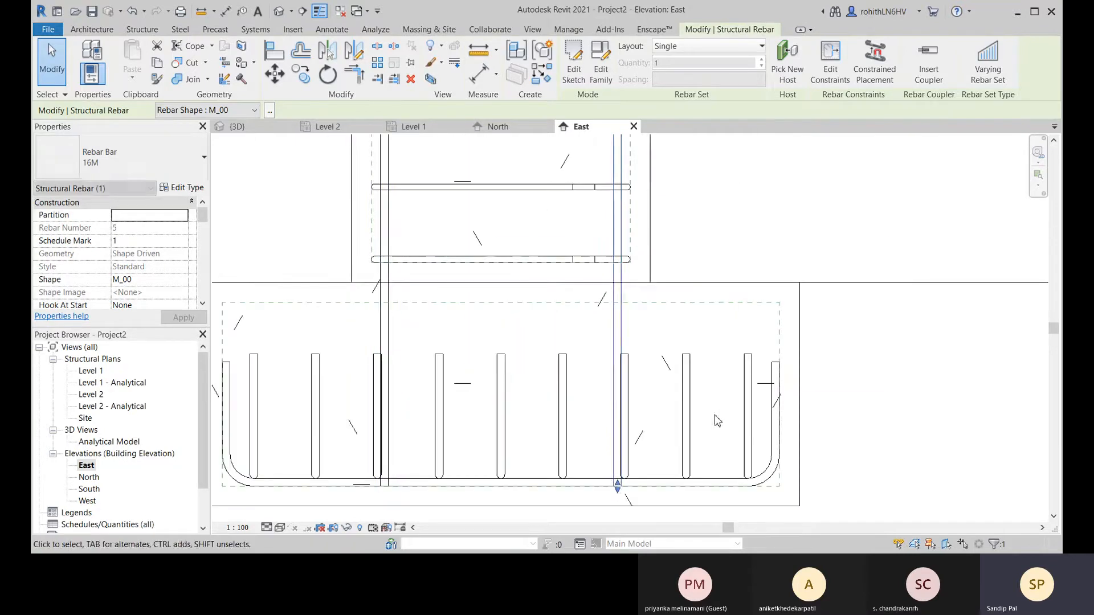
scroll(716, 420, down, 3)
middle_drag(716, 420, 683, 412)
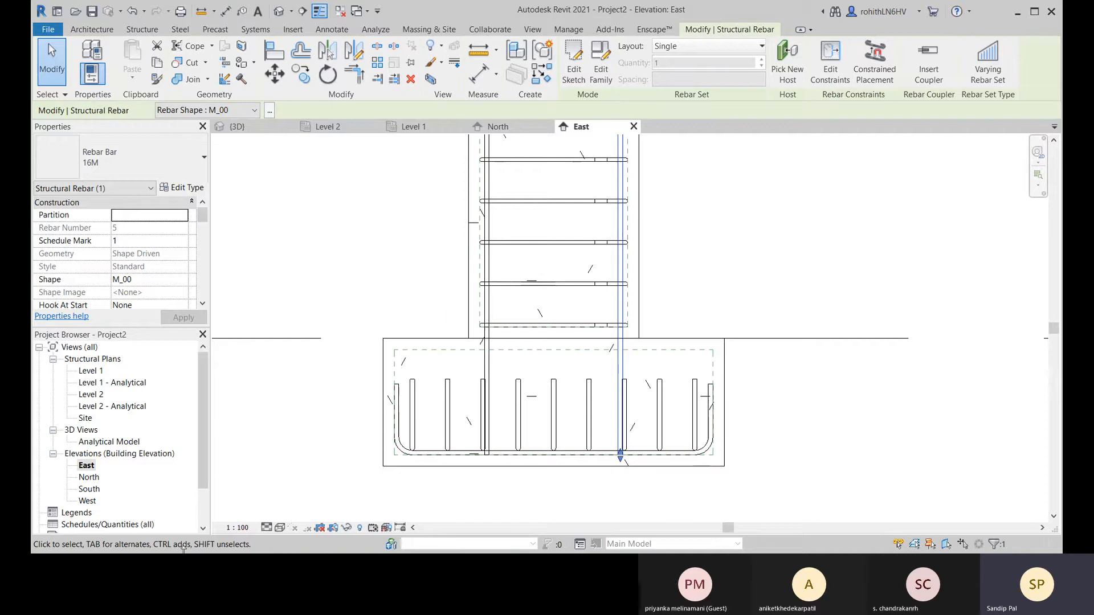
- Open the West elevation and set its visual style to Wireframe to show the column and footing reinforcement
double_click(88, 502)
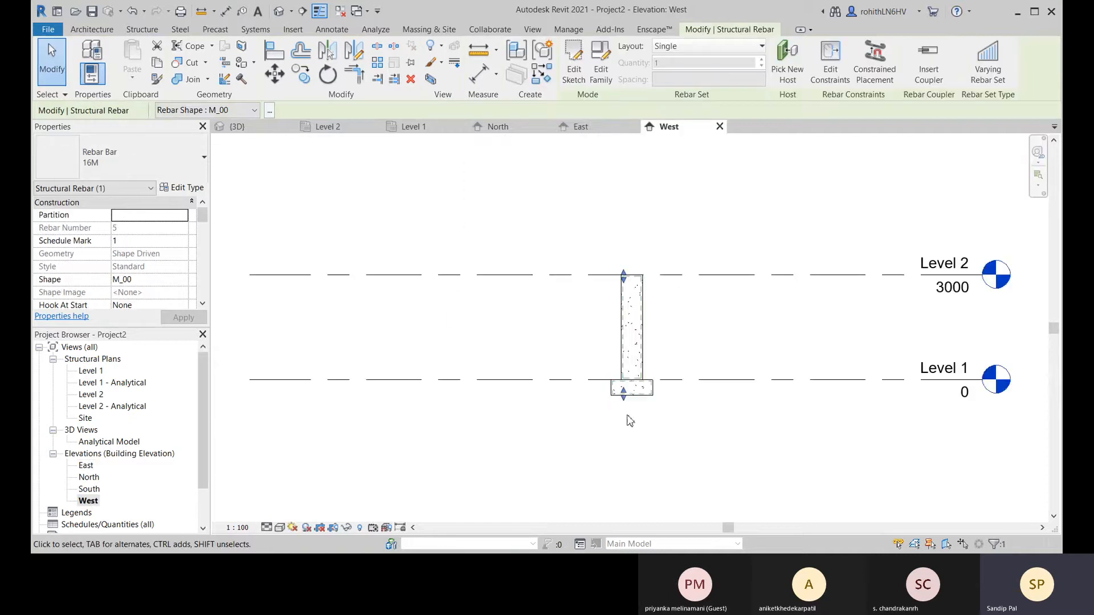
click(280, 528)
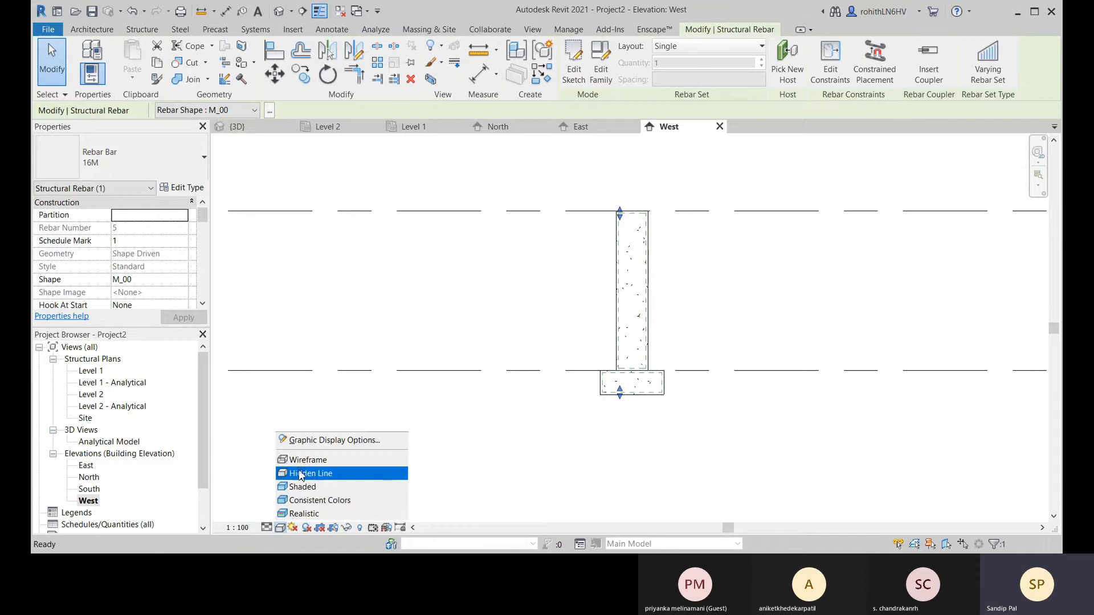
click(305, 456)
scroll(635, 372, up, 2)
scroll(635, 372, up, 4)
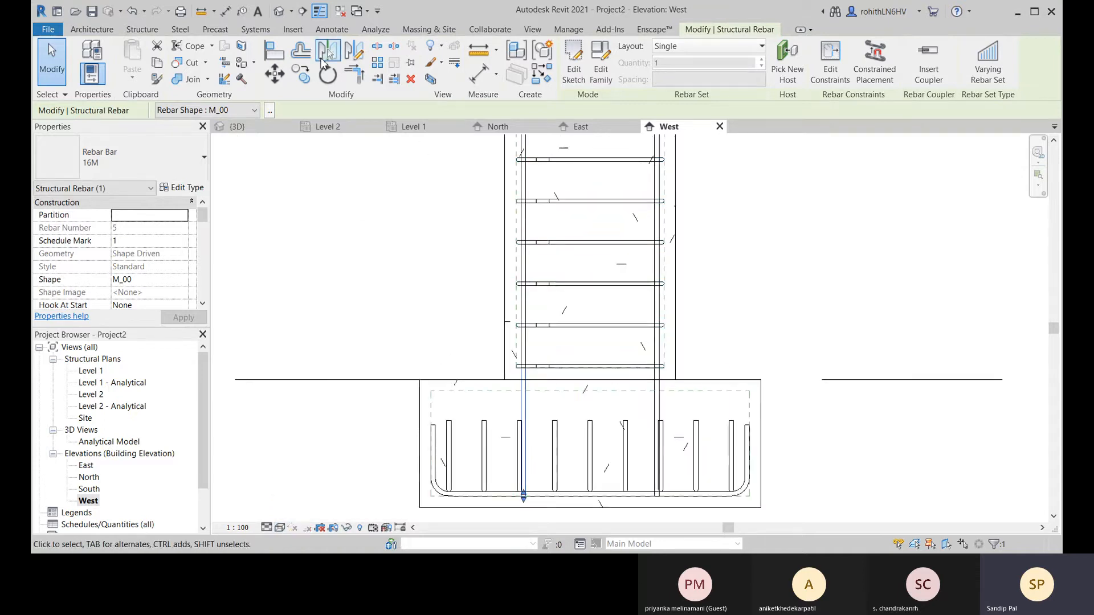
- Open the default 3D view at the joint between the column and the footing
click(275, 18)
scroll(655, 354, up, 5)
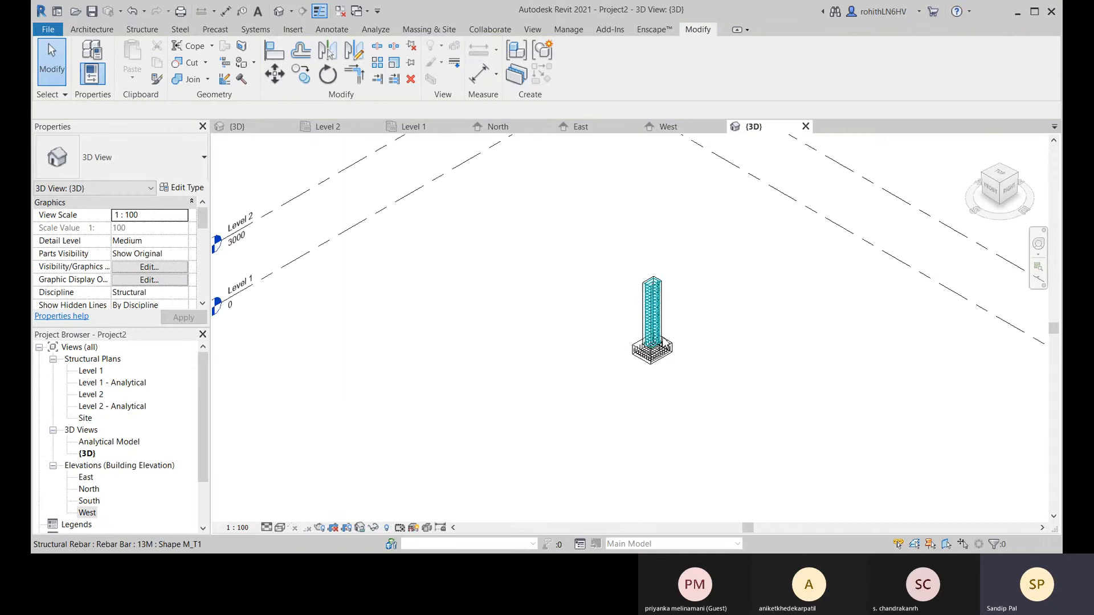
scroll(661, 345, up, 5)
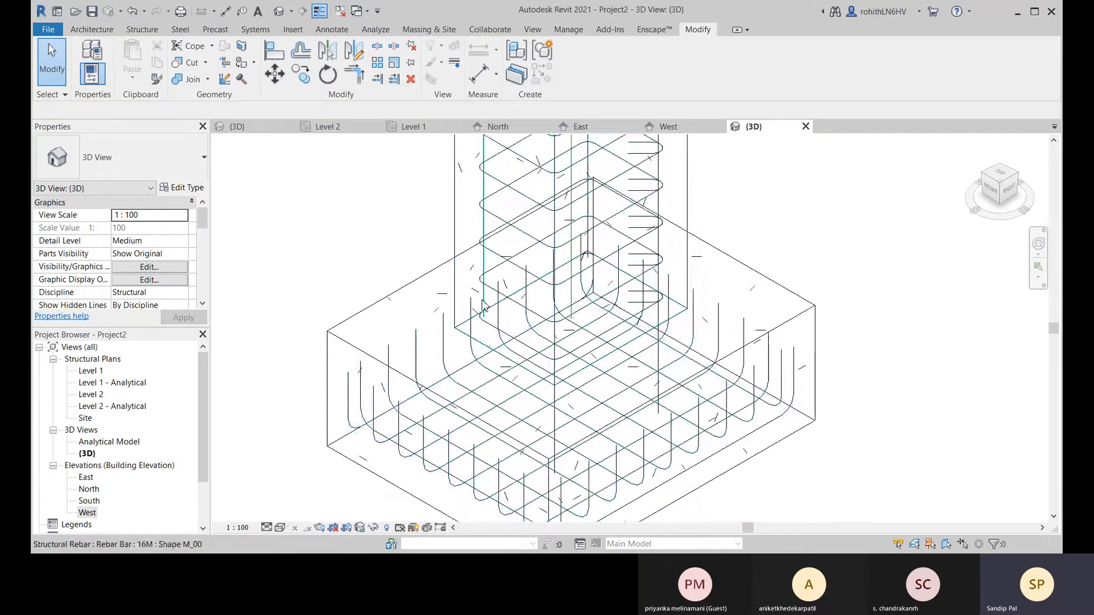
- Set the column's left vertical bar to view unobscured and as solid in the {3D} view
click(484, 319)
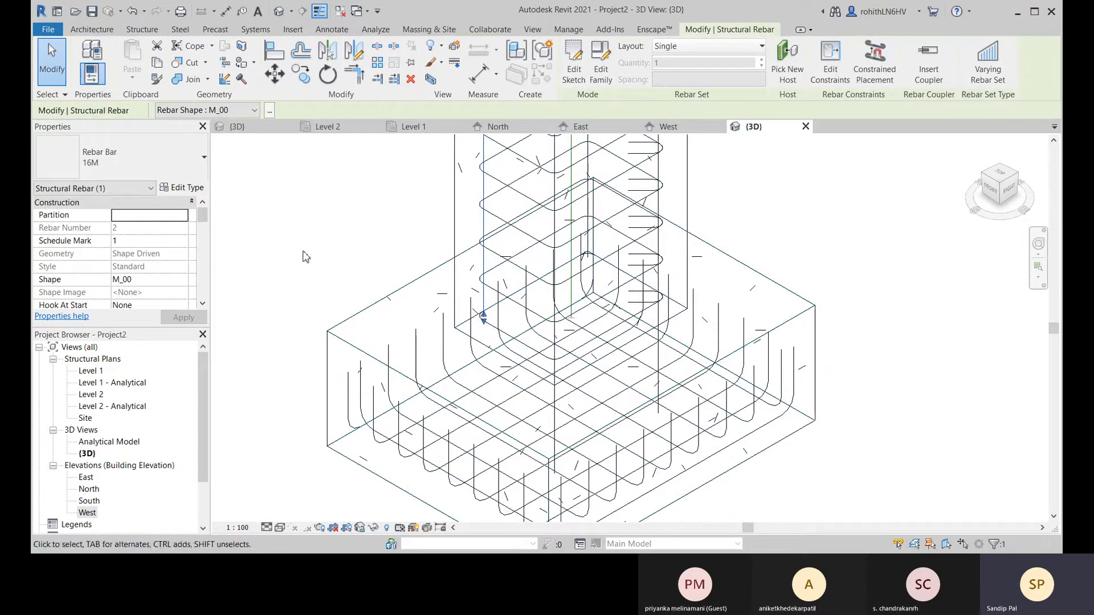
scroll(486, 331, up, 1)
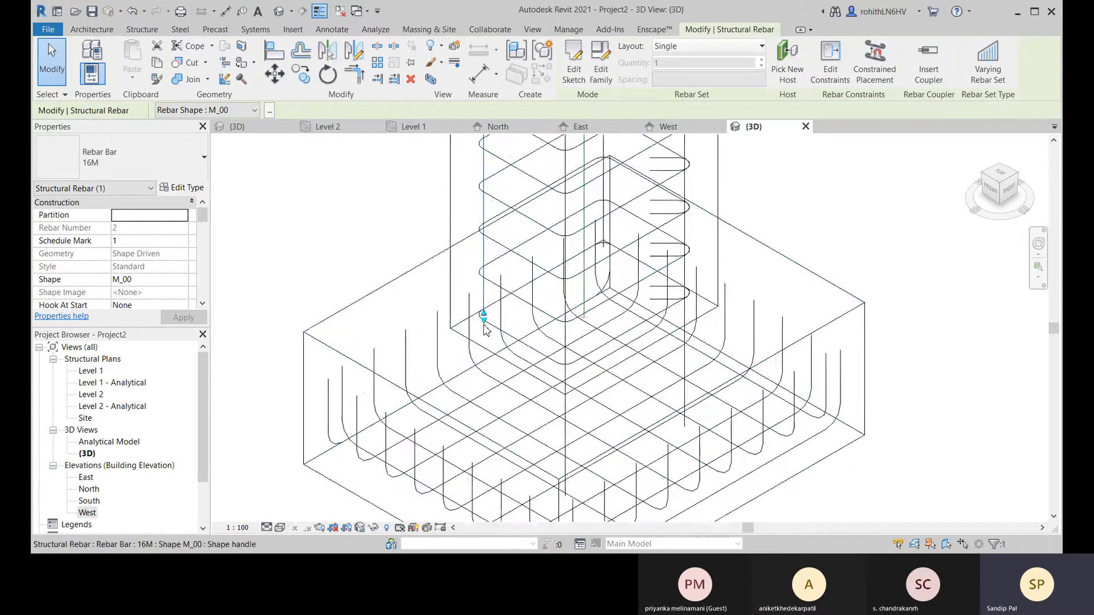
scroll(486, 331, up, 3)
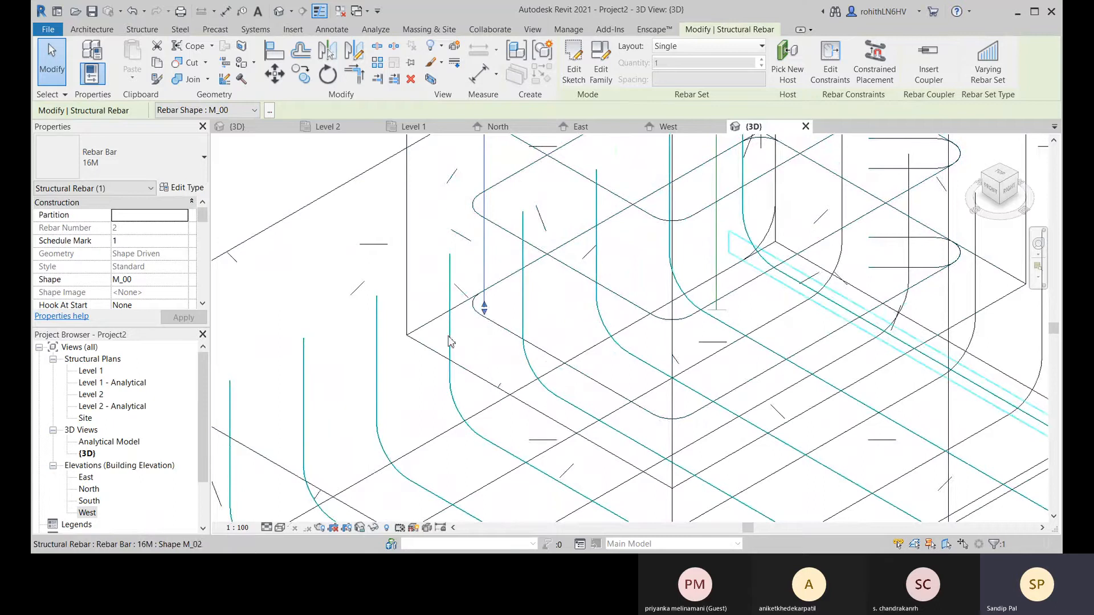
scroll(454, 427, down, 3)
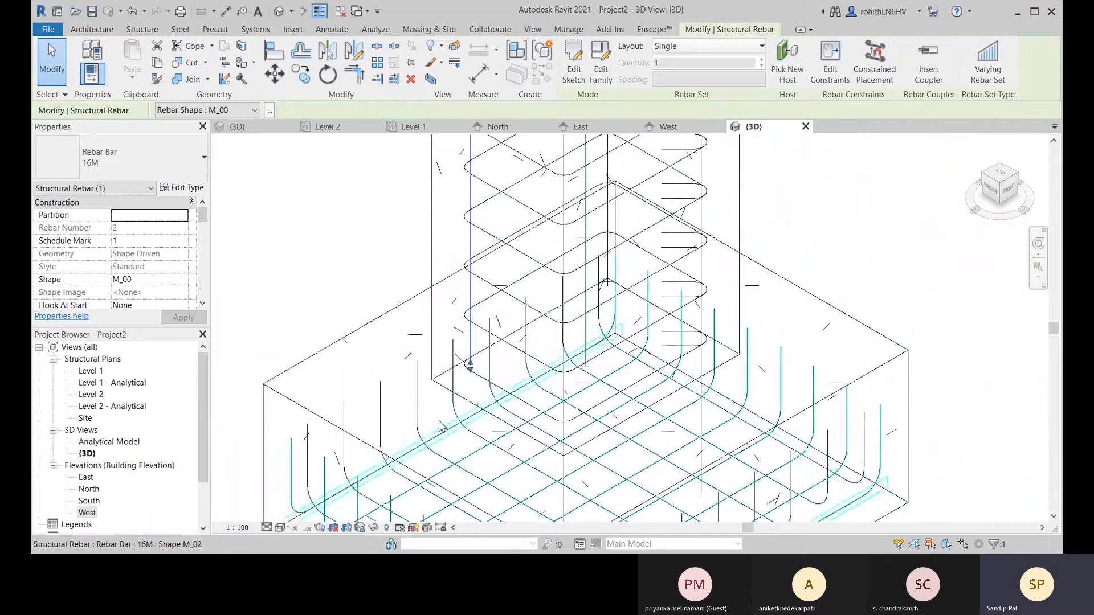
middle_drag(431, 393, 468, 313)
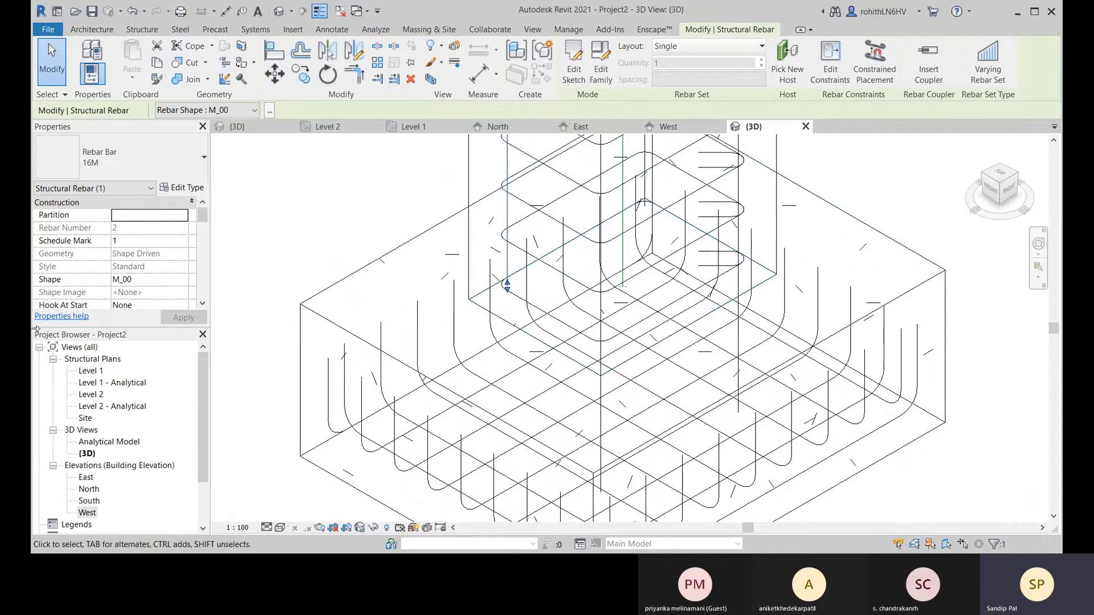
scroll(117, 285, down, 5)
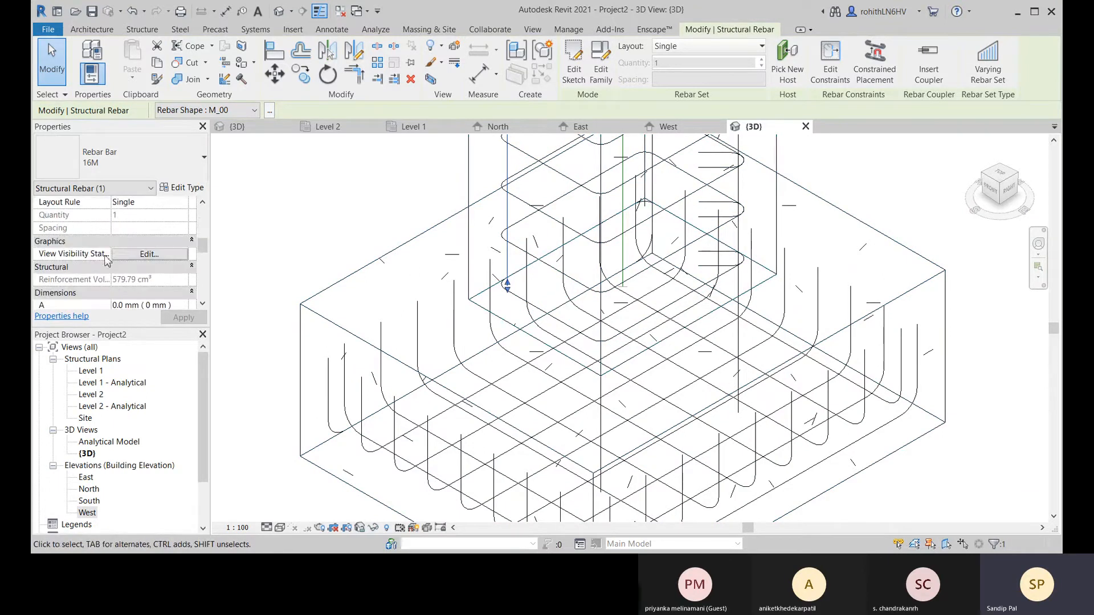
click(127, 257)
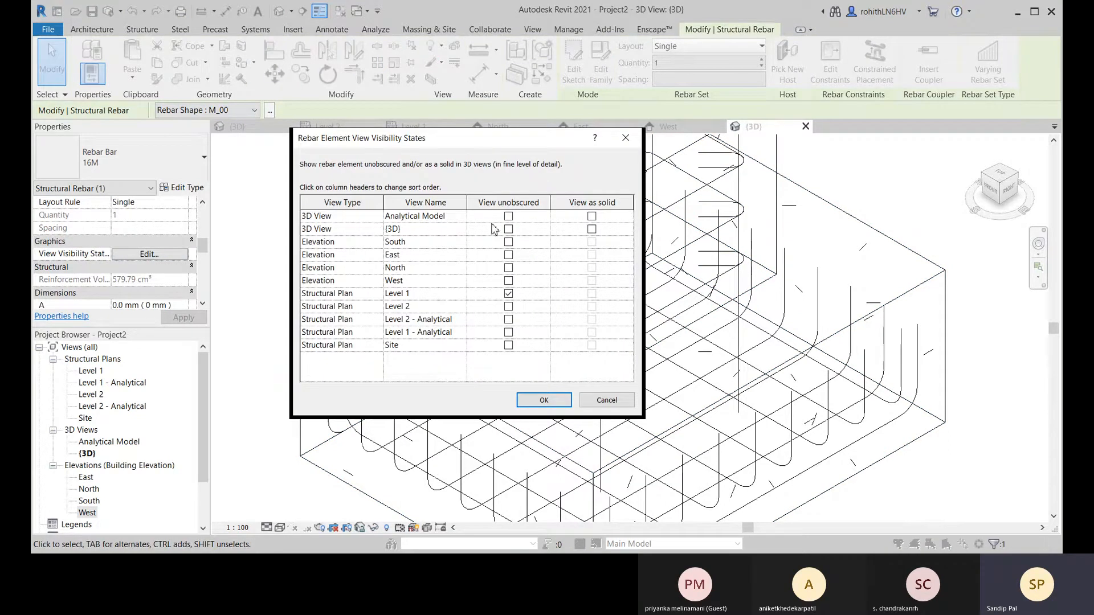
click(508, 229)
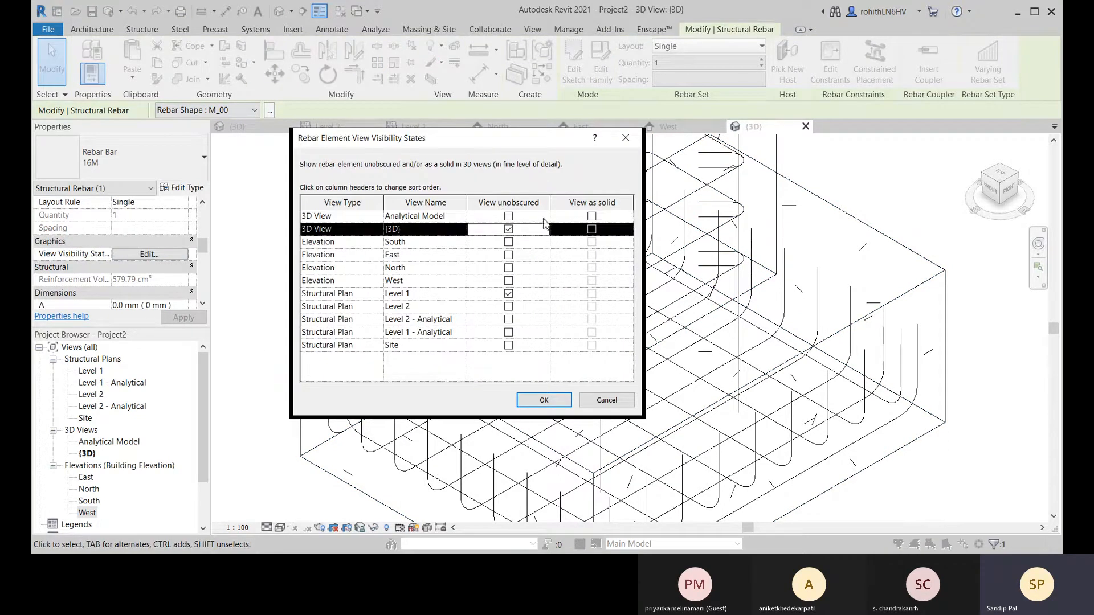
click(592, 230)
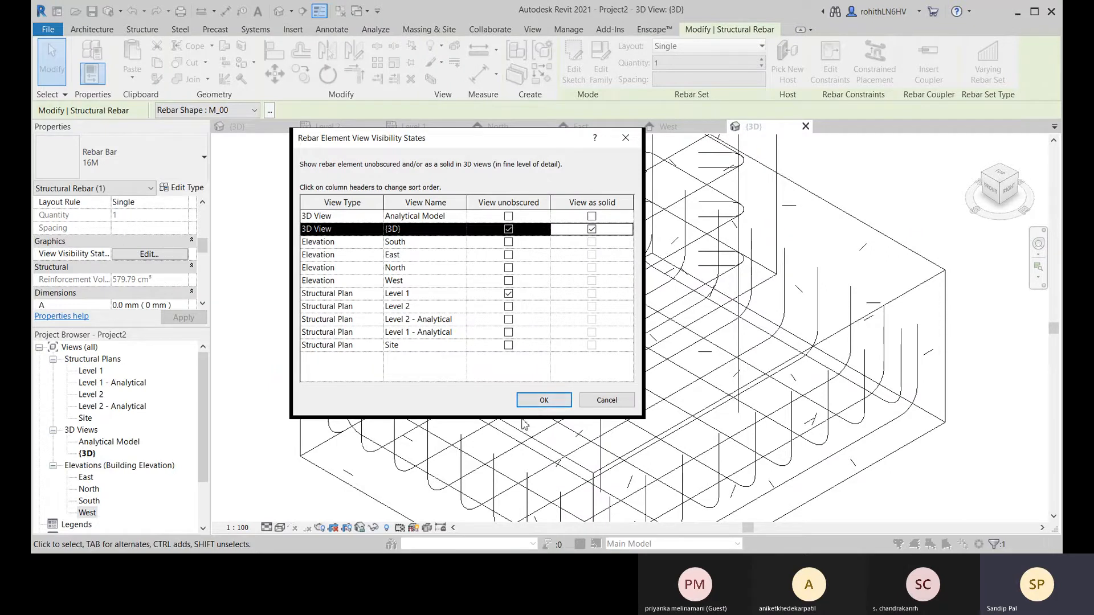
click(543, 400)
- Set the M_02 footing bar set running parallel to the front face to view unobscured and as solid in the {3D} view
scroll(445, 337, down, 3)
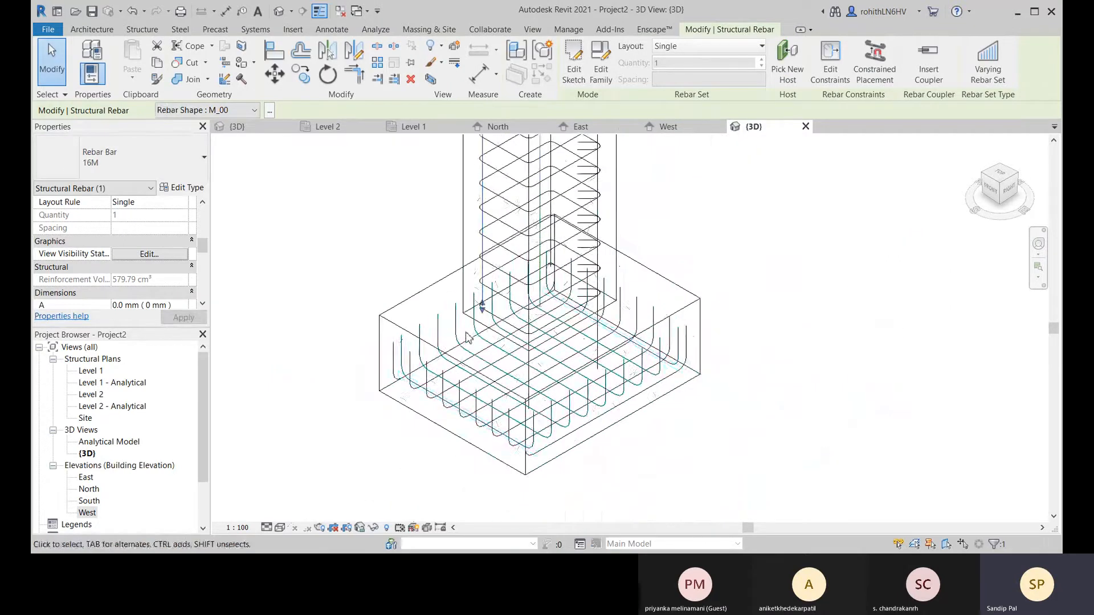
click(445, 337)
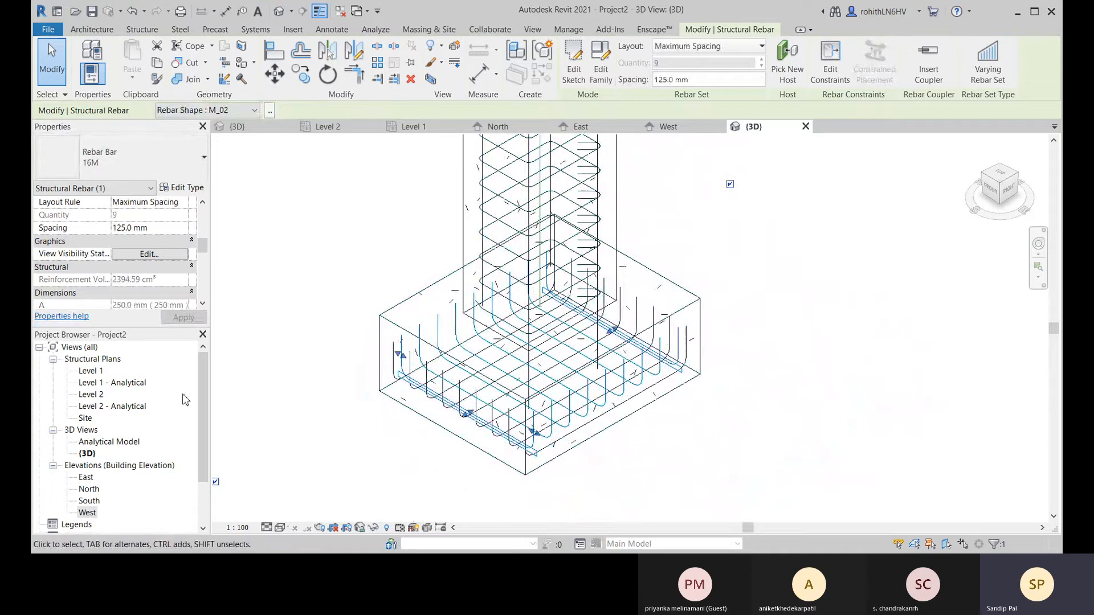
click(149, 254)
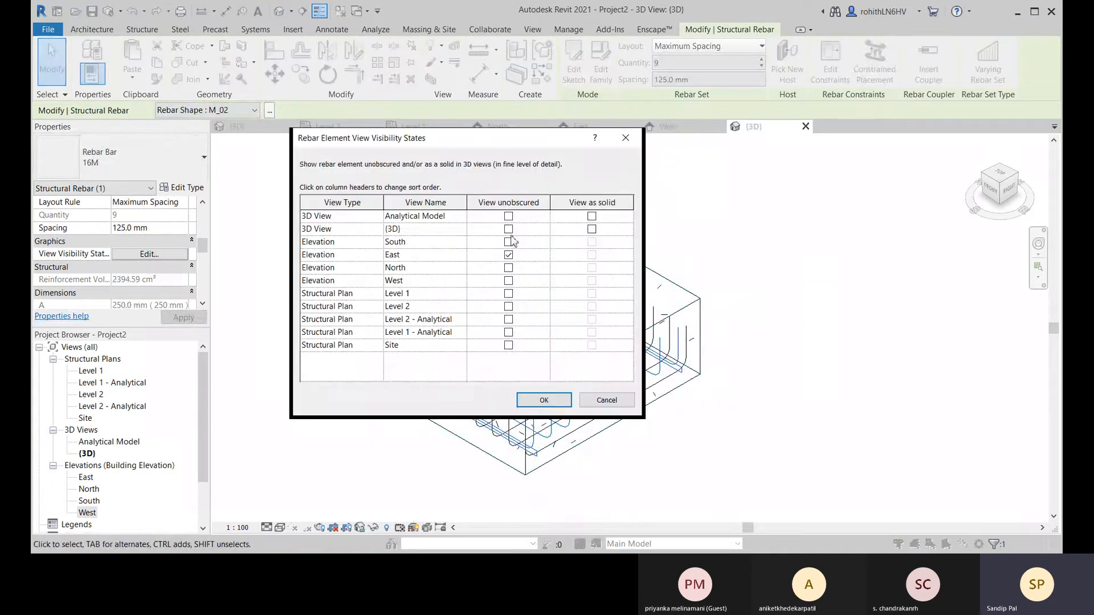
click(509, 230)
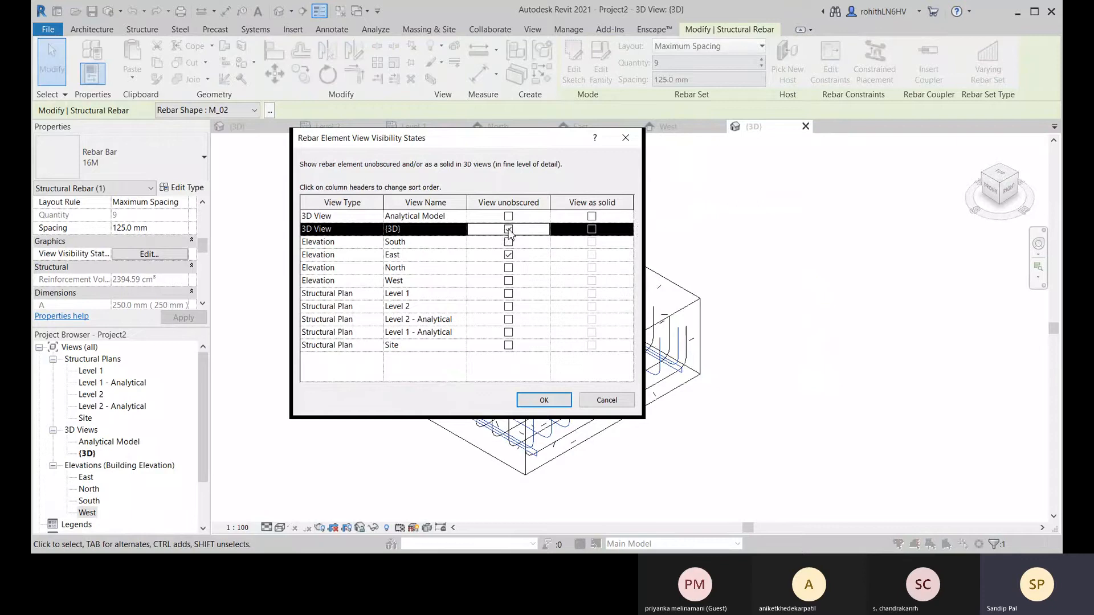
click(593, 229)
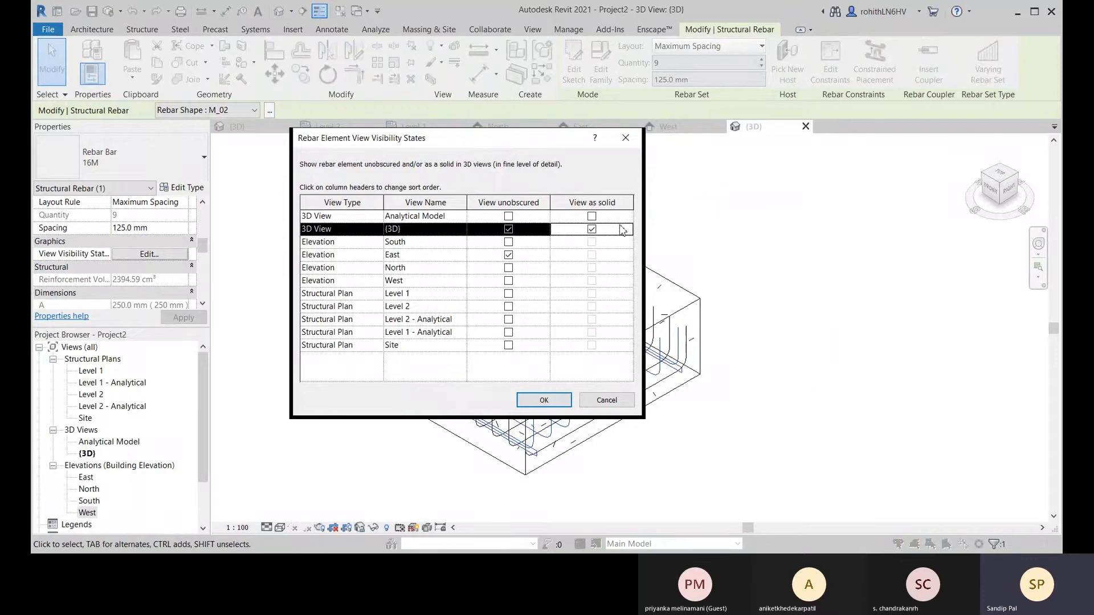
click(544, 400)
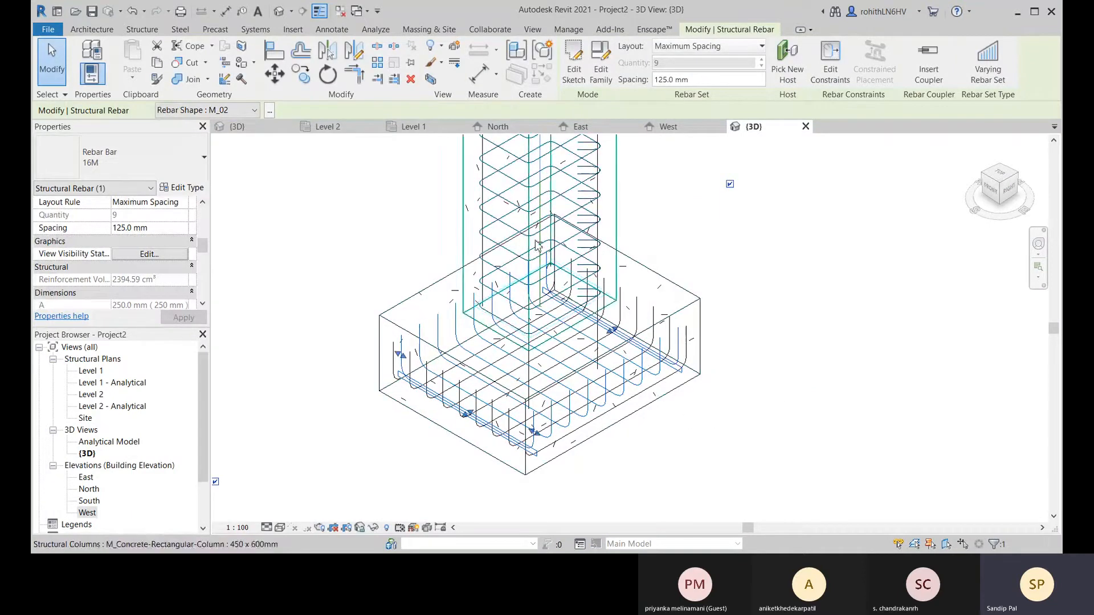
- Set the column's M_T1 tie set to view unobscured and as solid in the {3D} view
click(499, 262)
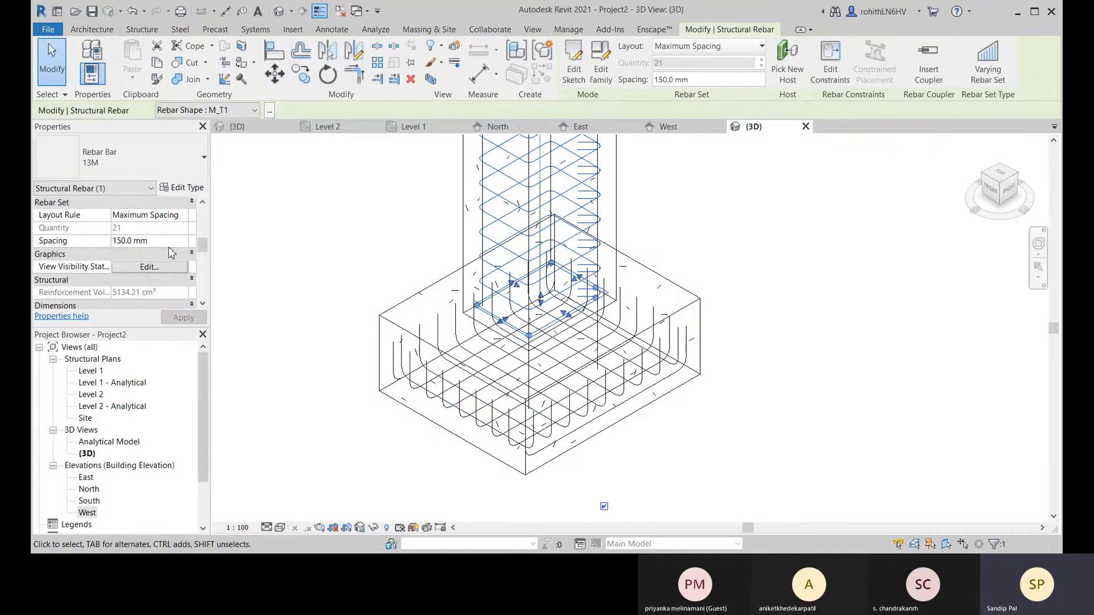
click(149, 267)
click(509, 230)
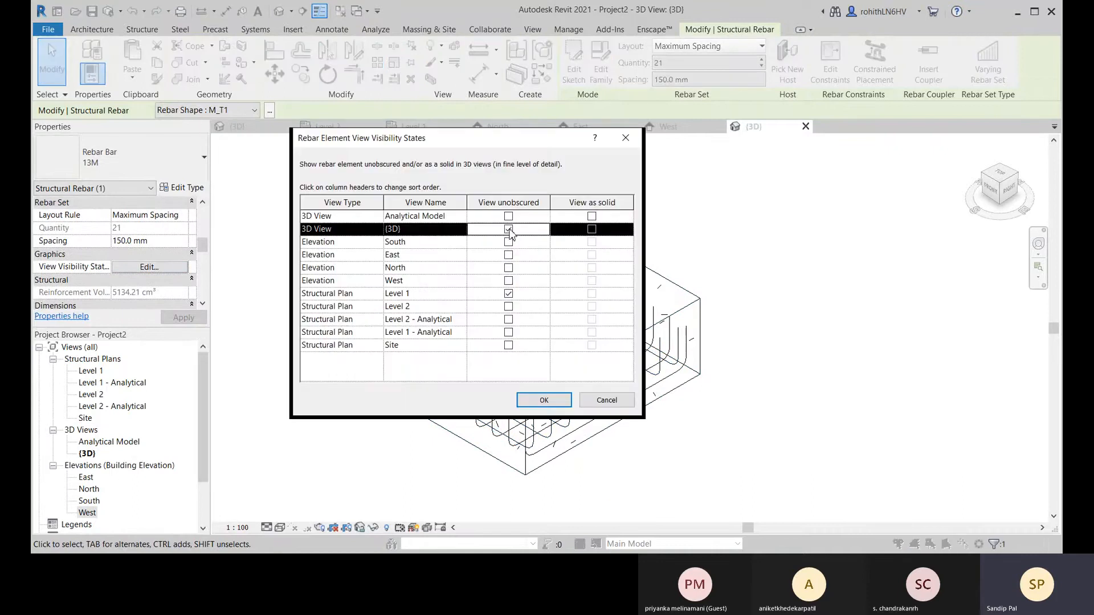
click(592, 229)
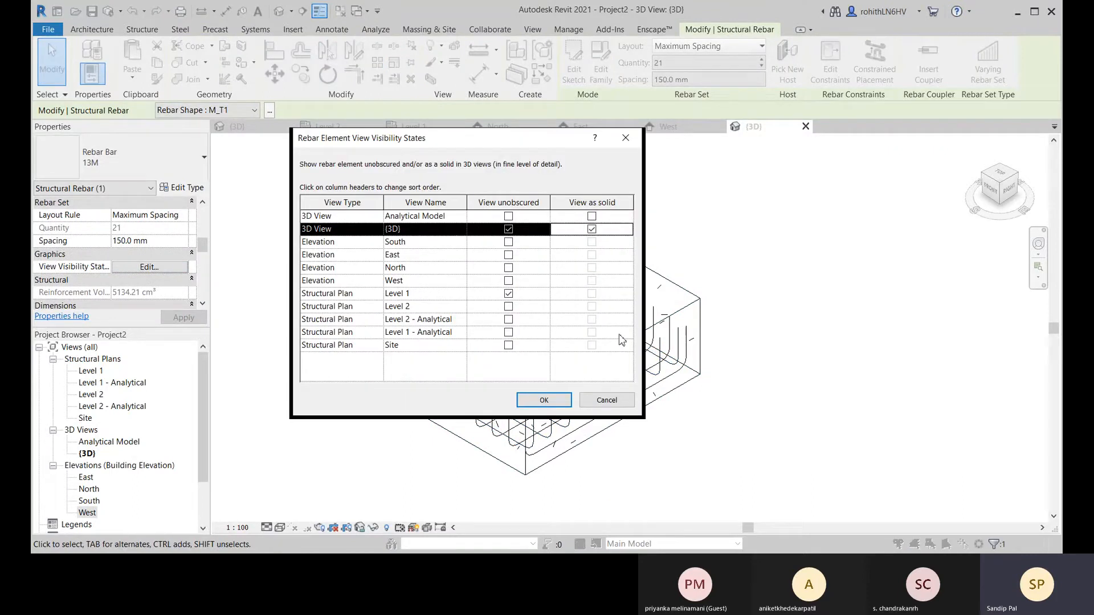
click(544, 401)
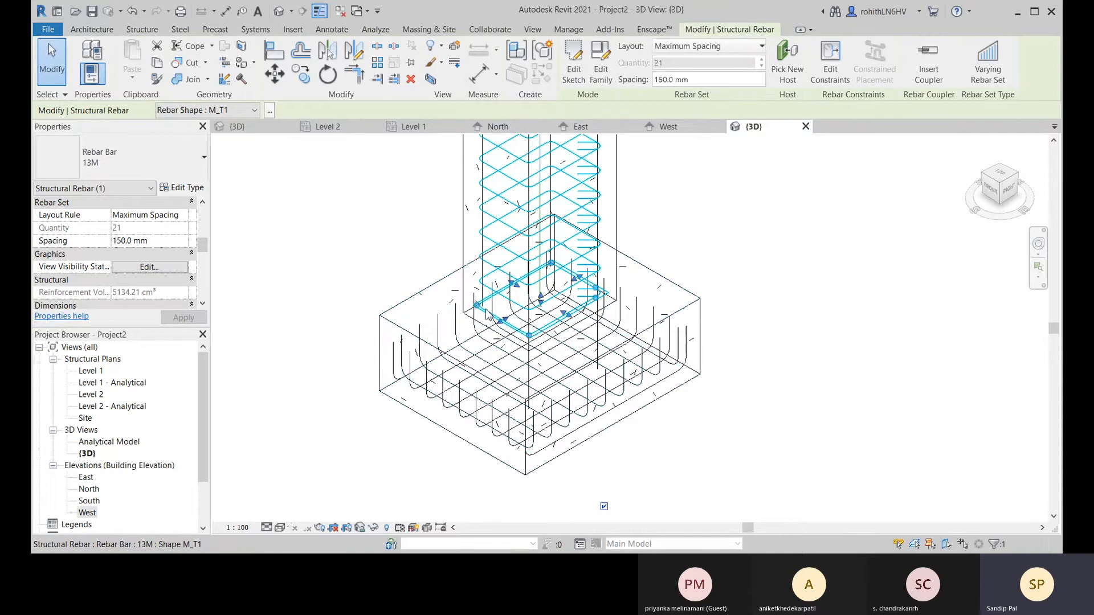
- Select all 16M column and footing rebar together and set it to view unobscured and as solid in the {3D} view
click(556, 188)
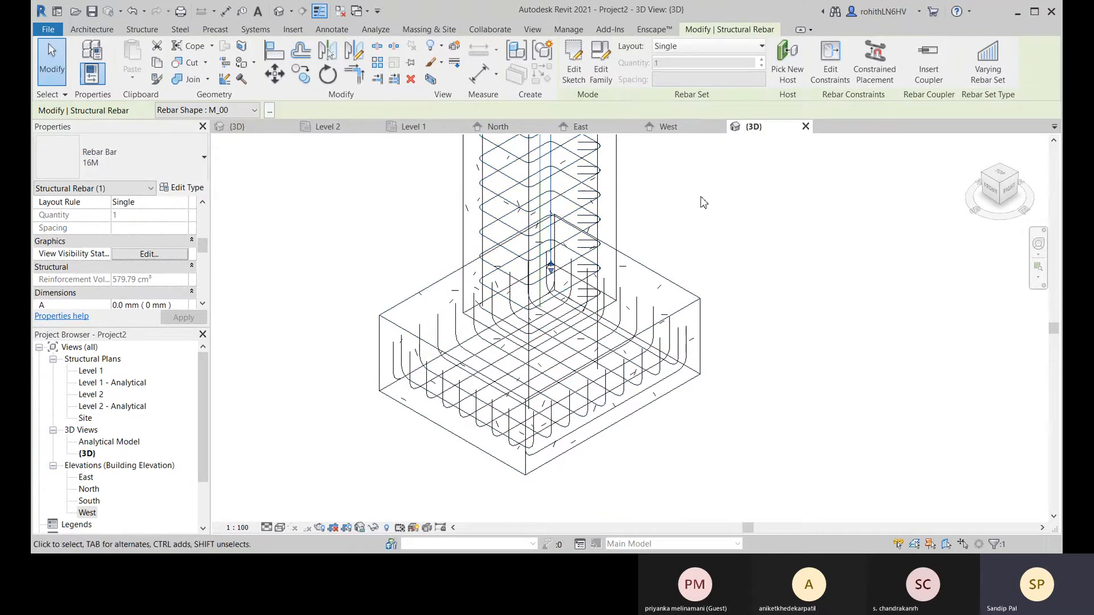
right_click(704, 196)
mouse_move(771, 345)
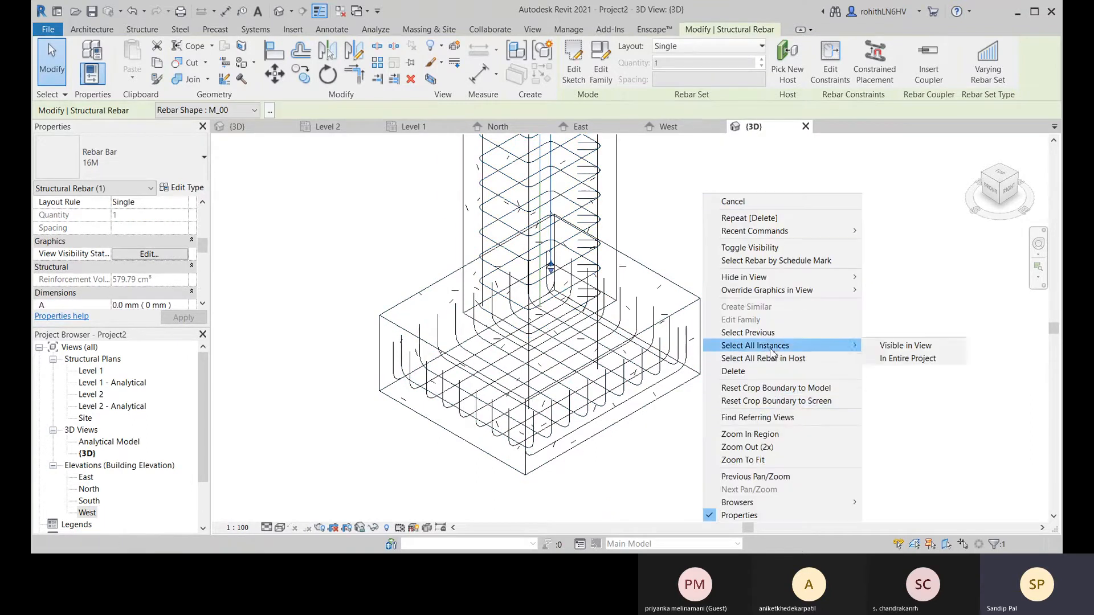
click(832, 359)
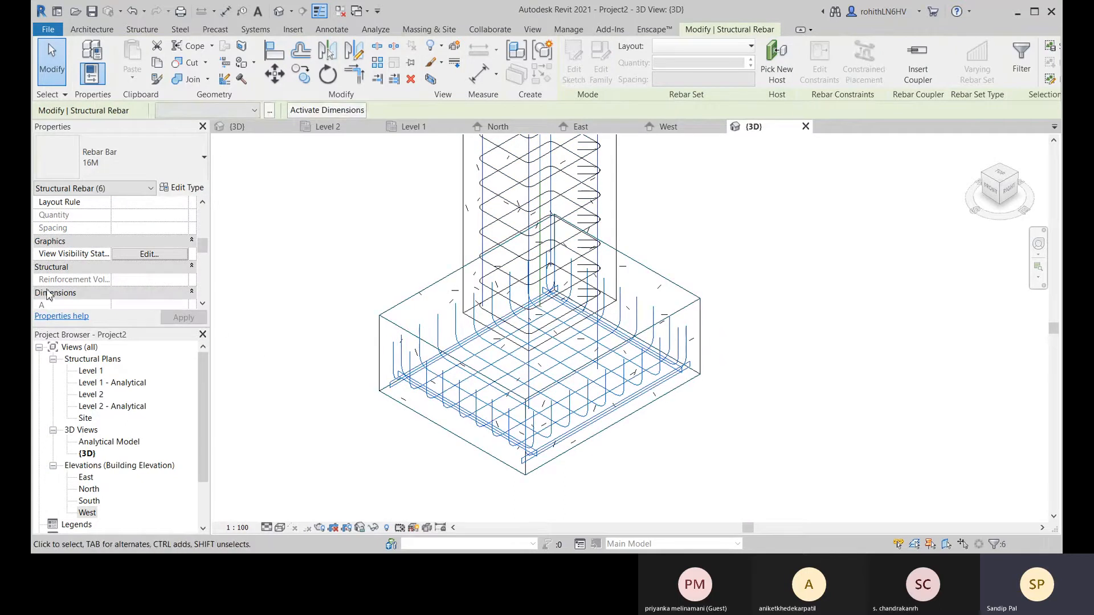
click(147, 256)
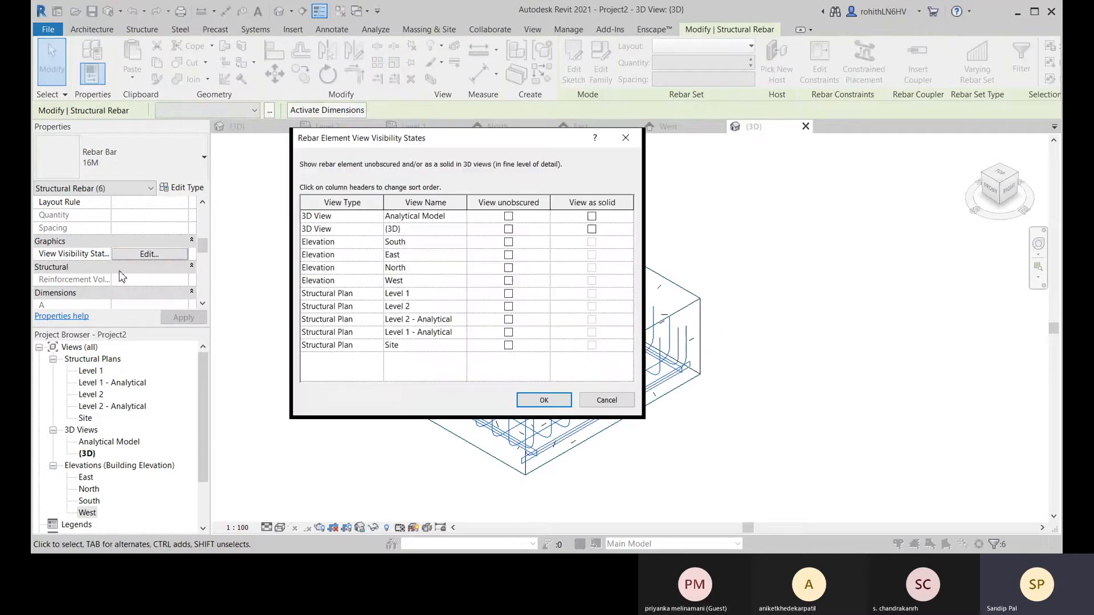
click(509, 230)
click(592, 230)
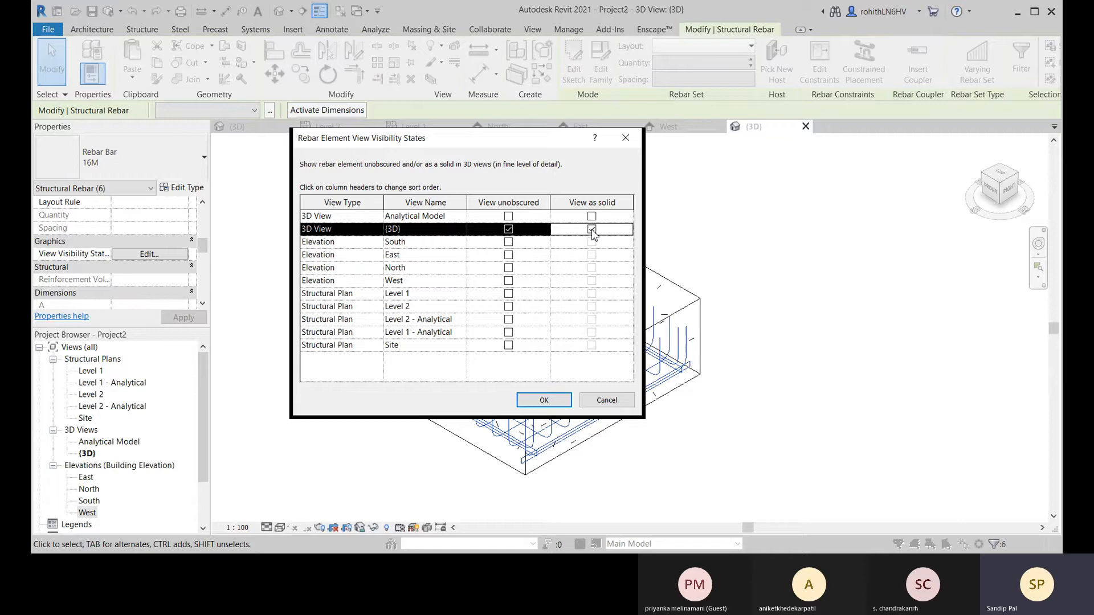
click(544, 401)
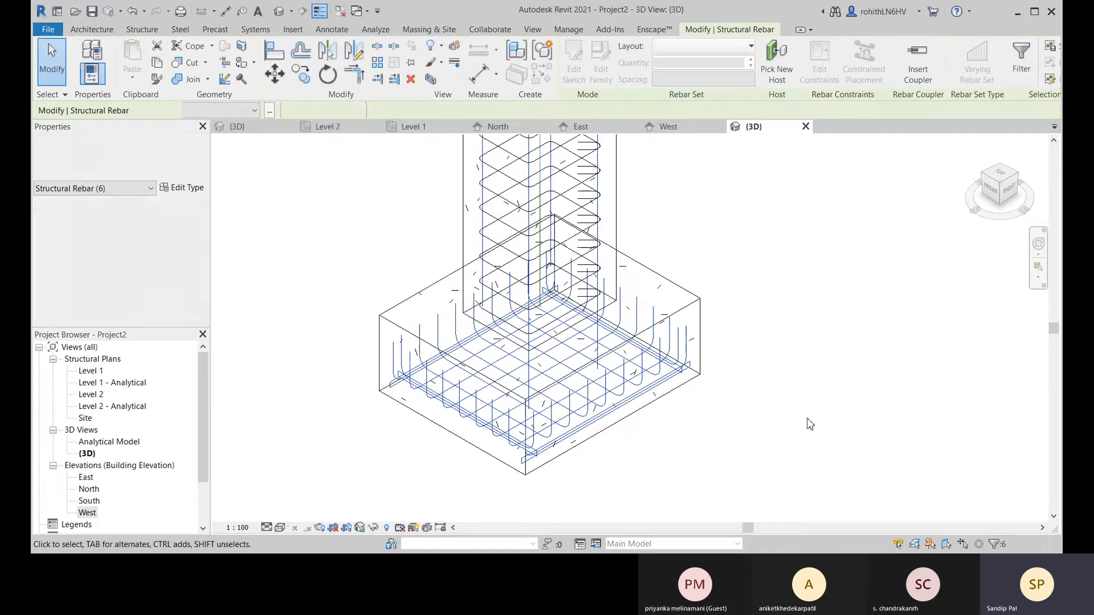
- Set the 3D view's visual style to Shaded and its detail level to Fine
click(279, 528)
click(303, 484)
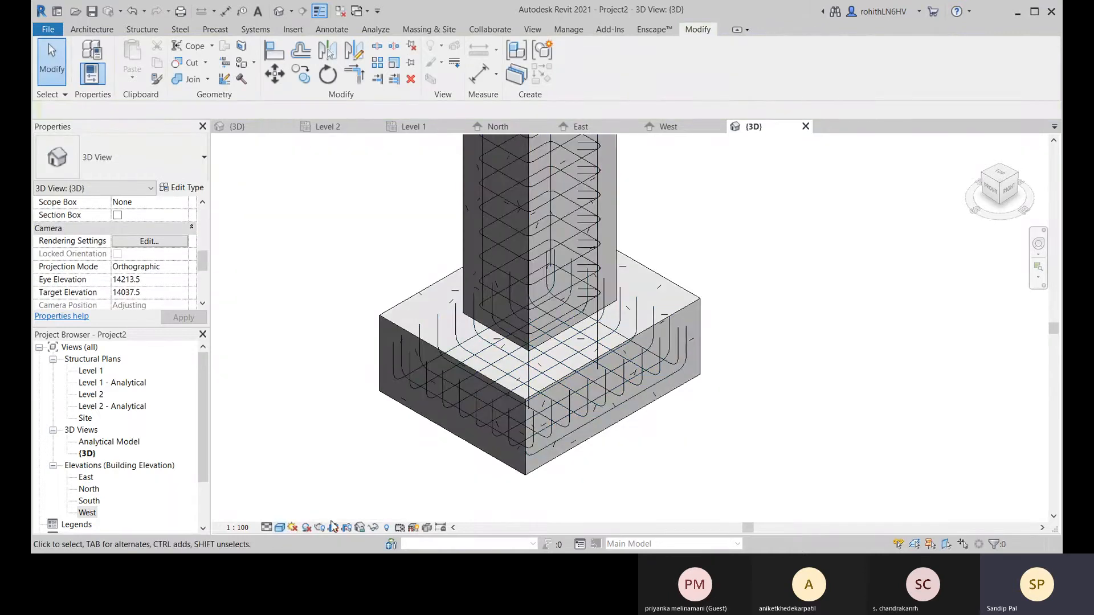
click(266, 528)
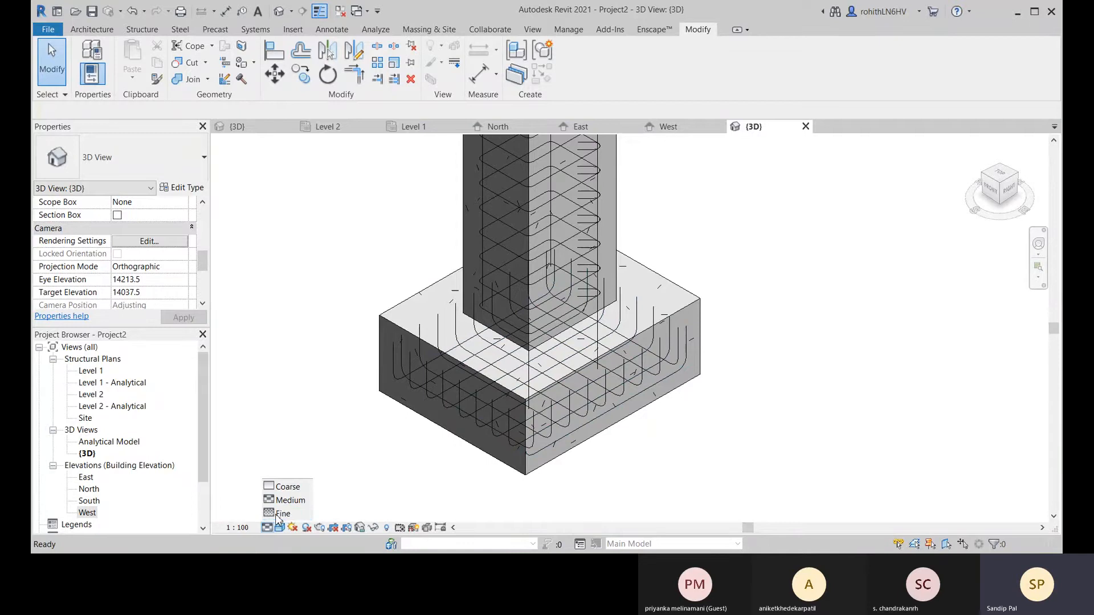
click(281, 513)
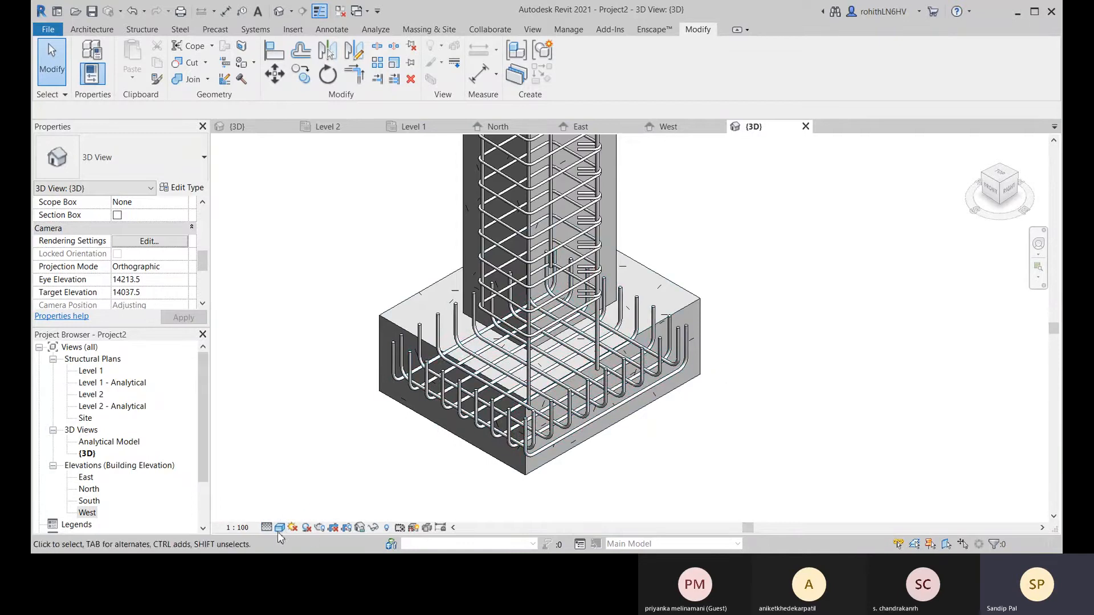
click(267, 528)
click(281, 513)
- Select the column bars that end above the footing in the 3D view and examine them in the West elevation
scroll(701, 419, up, 1)
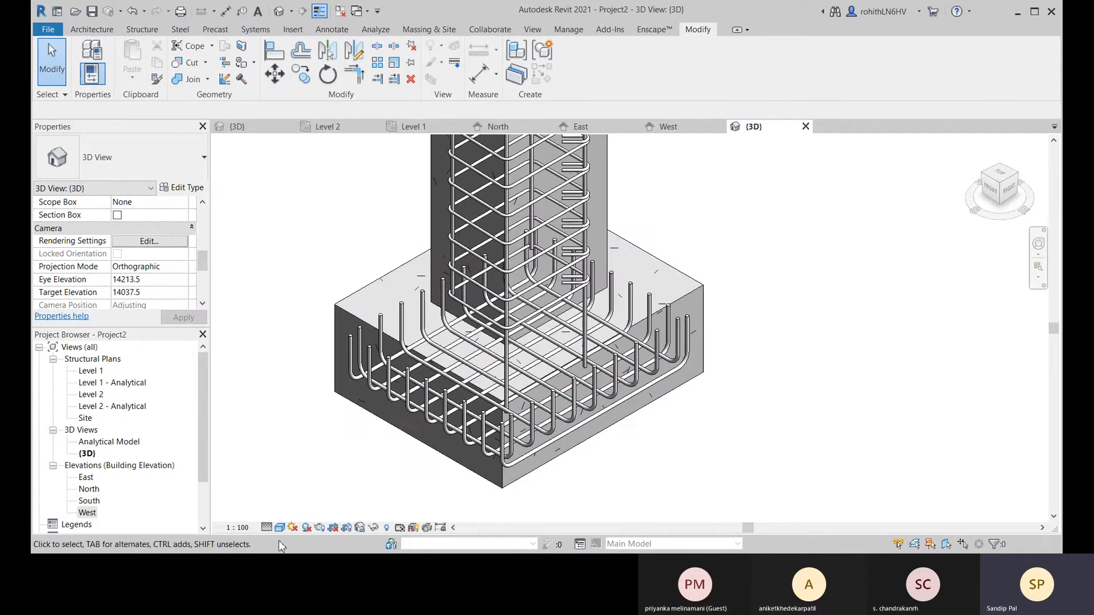
shift+middle_drag(672, 447, 684, 341)
mouse_move(501, 261)
shift+middle_down()
mouse_move(537, 276)
mouse_move(519, 272)
shift+middle_up()
click(521, 273)
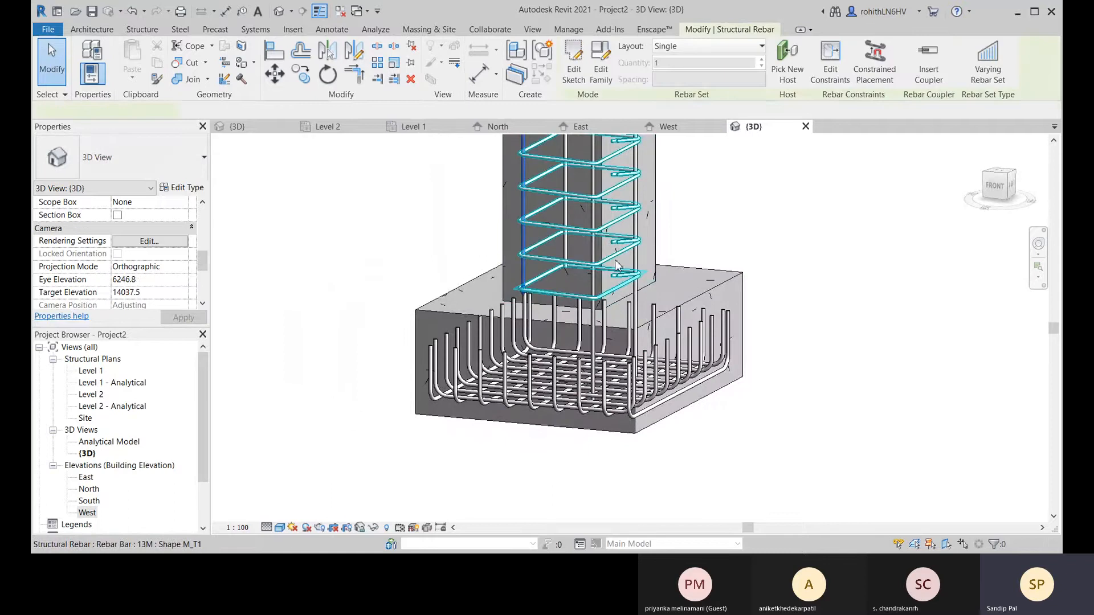
ctrl+click(574, 253)
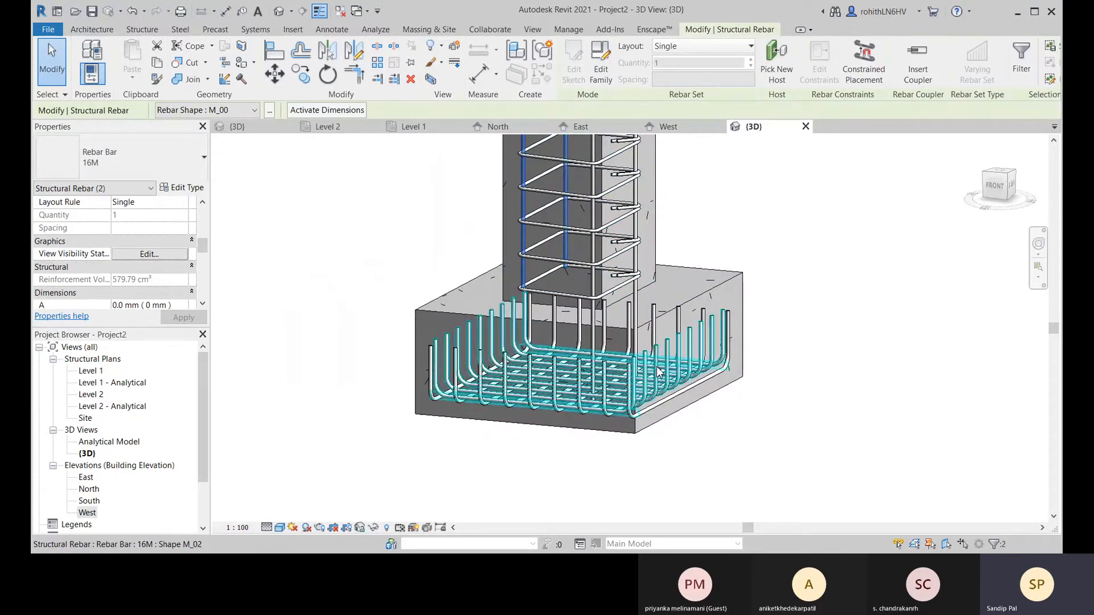
click(672, 127)
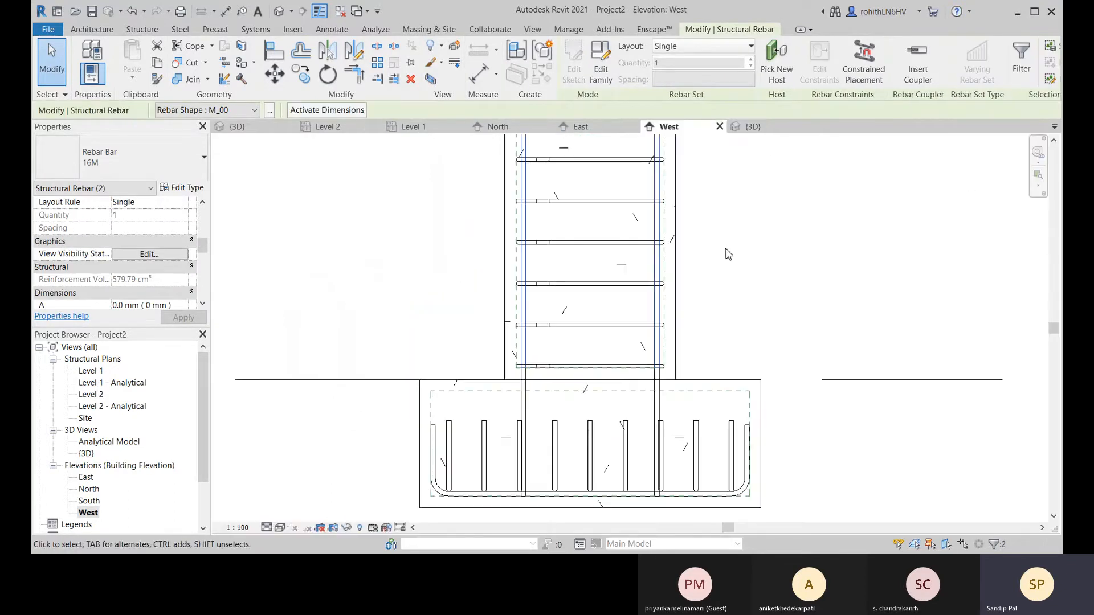
scroll(663, 349, down, 6)
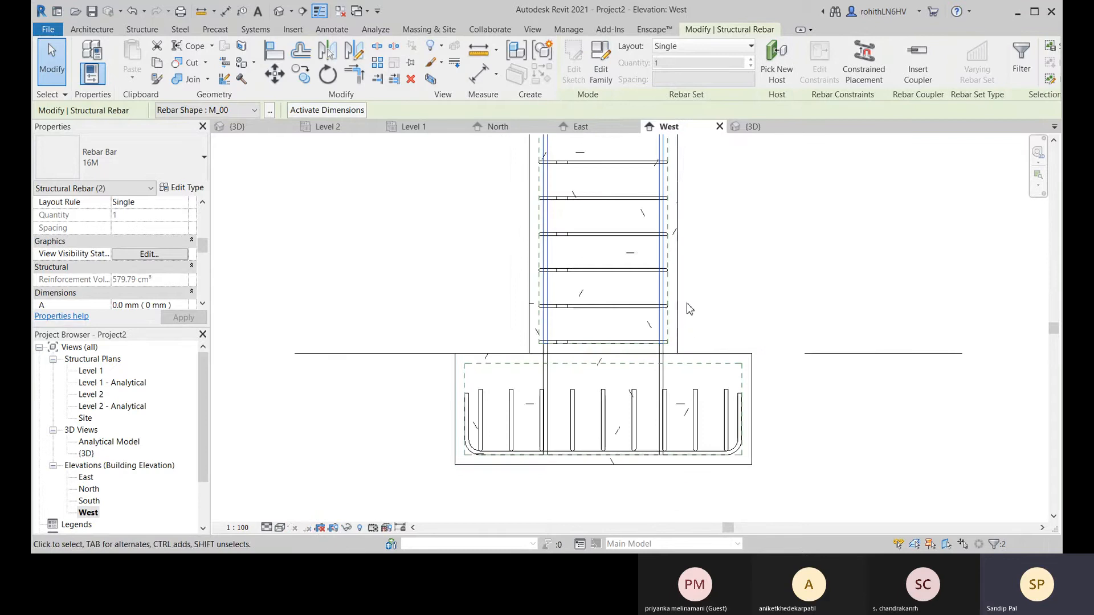
scroll(641, 242, up, 5)
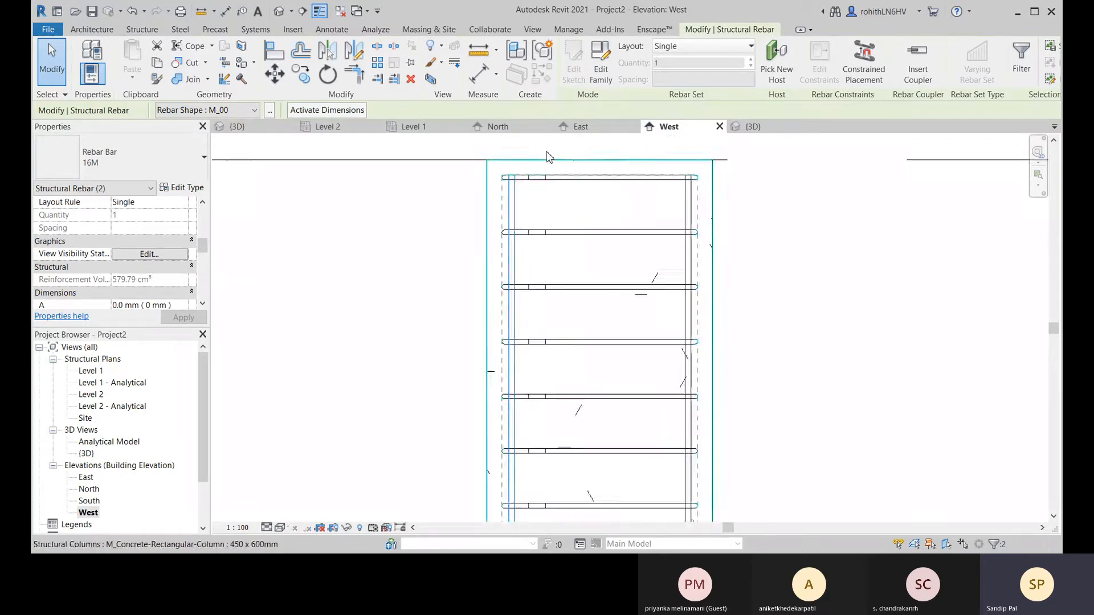
click(587, 126)
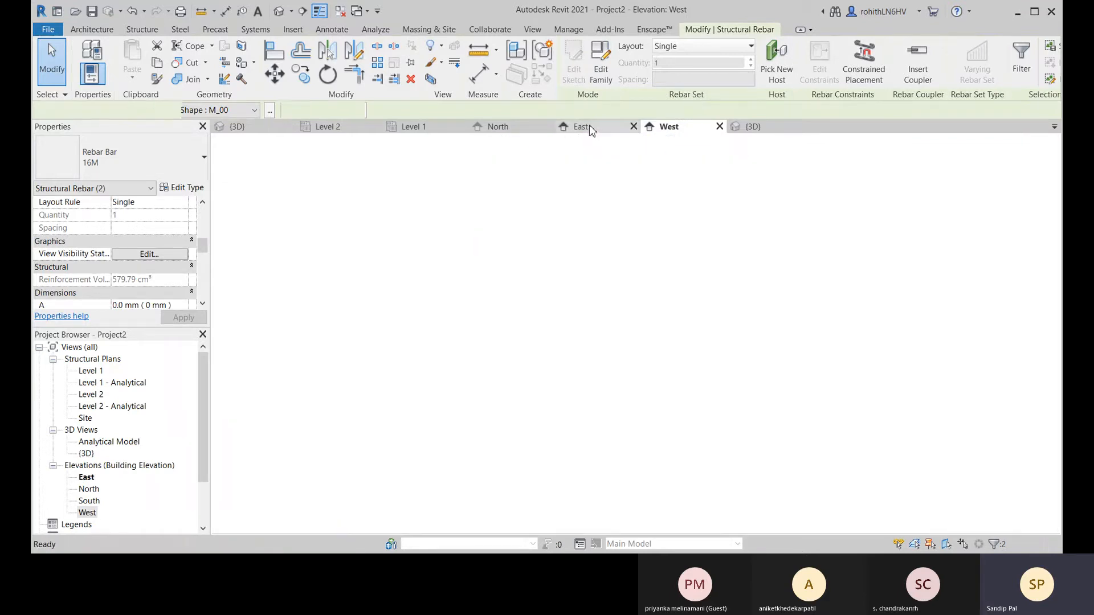
- In the North elevation, extend the short 16M column bar down to the bottom of the footing's rebar cover
click(497, 126)
middle_drag(620, 247, 604, 339)
click(592, 389)
drag(602, 332, 607, 400)
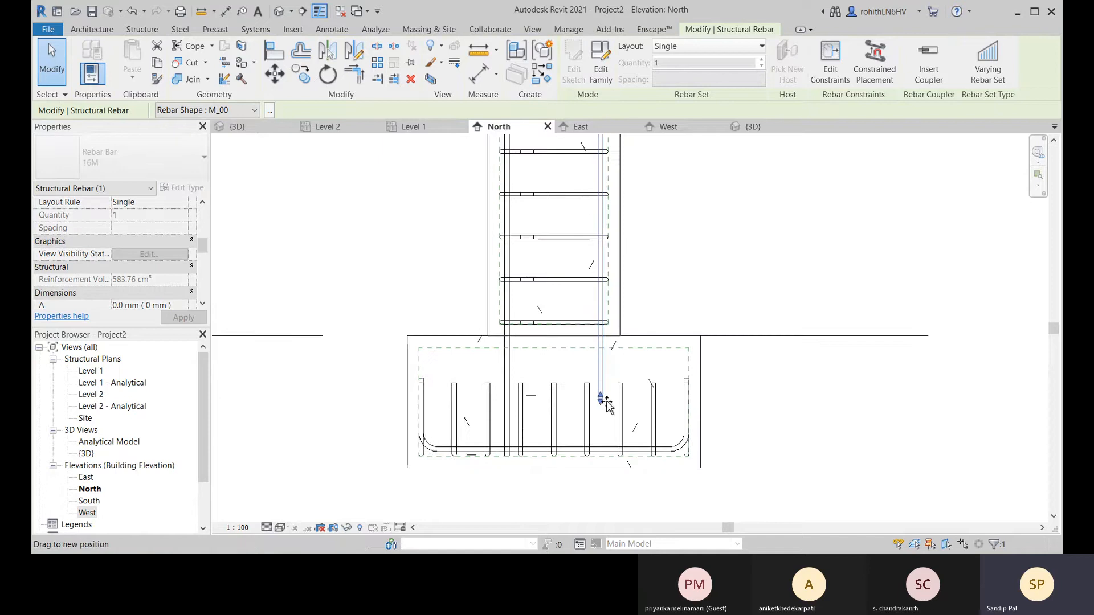
drag(607, 443, 608, 459)
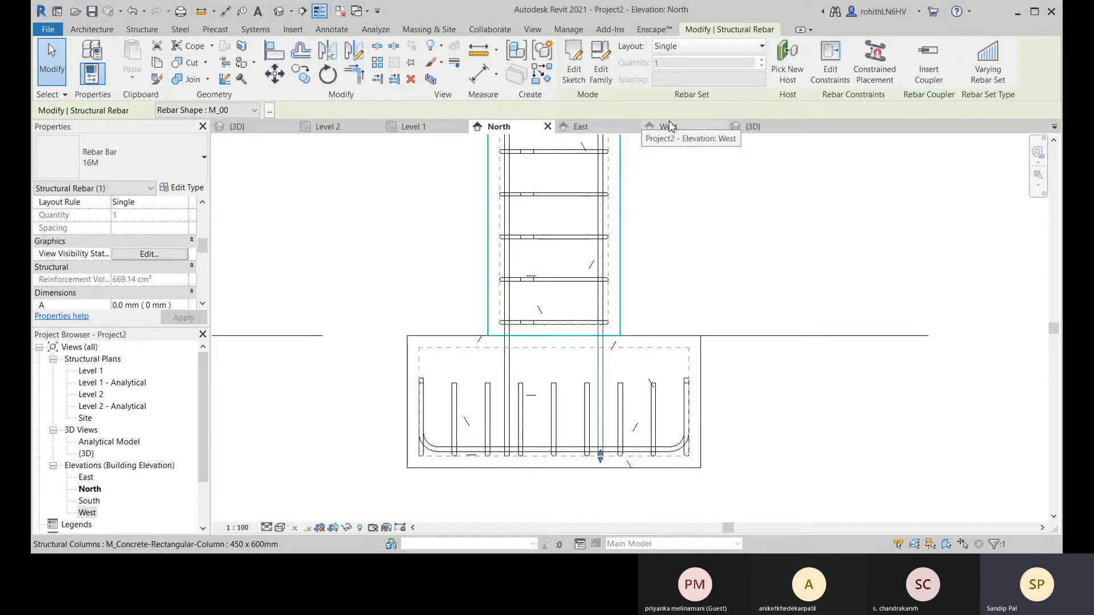
- Select the remaining short column bar in 3D, open the South elevation and set its visual style to Wireframe
click(752, 126)
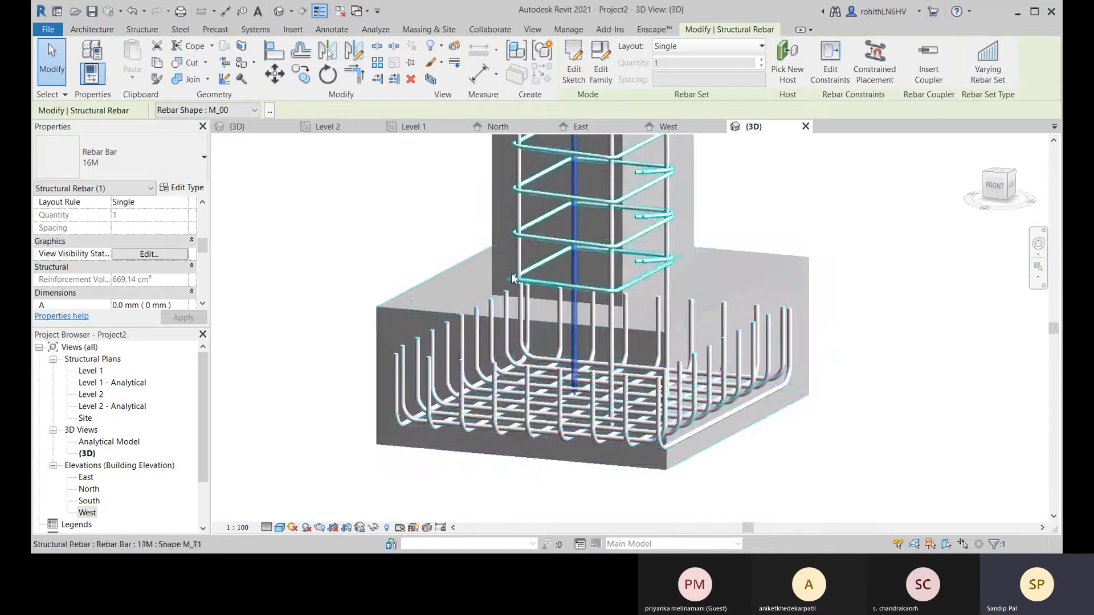
click(519, 262)
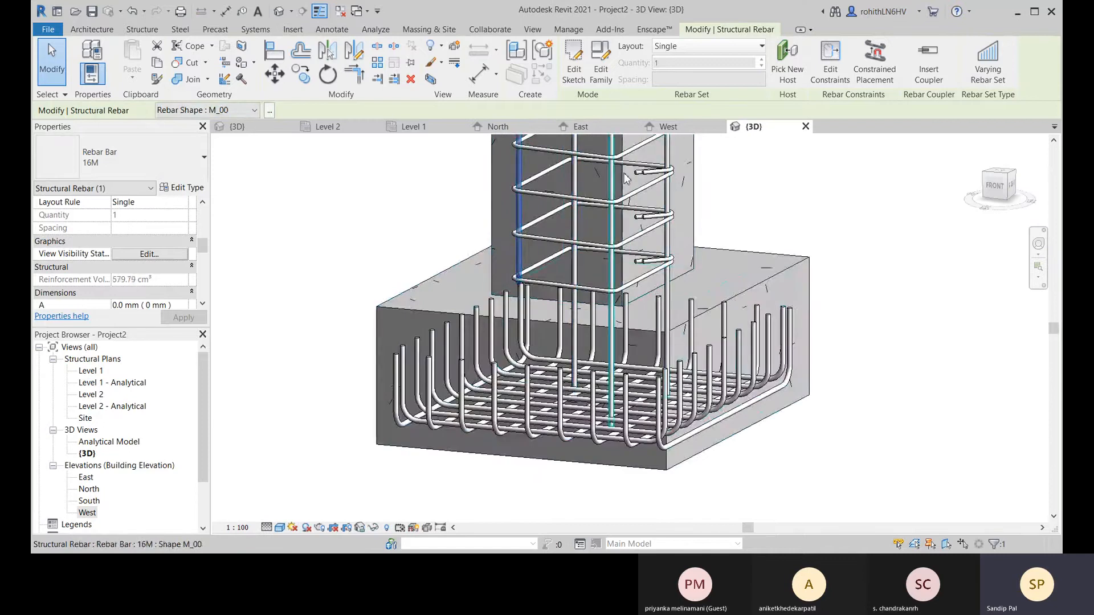
double_click(101, 502)
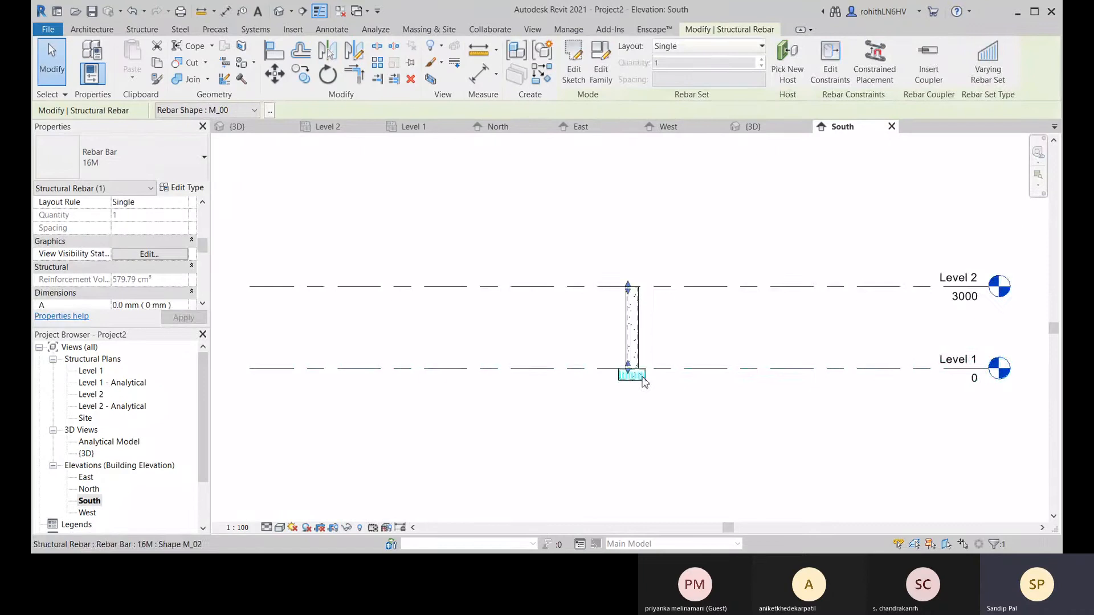
scroll(644, 382, up, 4)
click(280, 528)
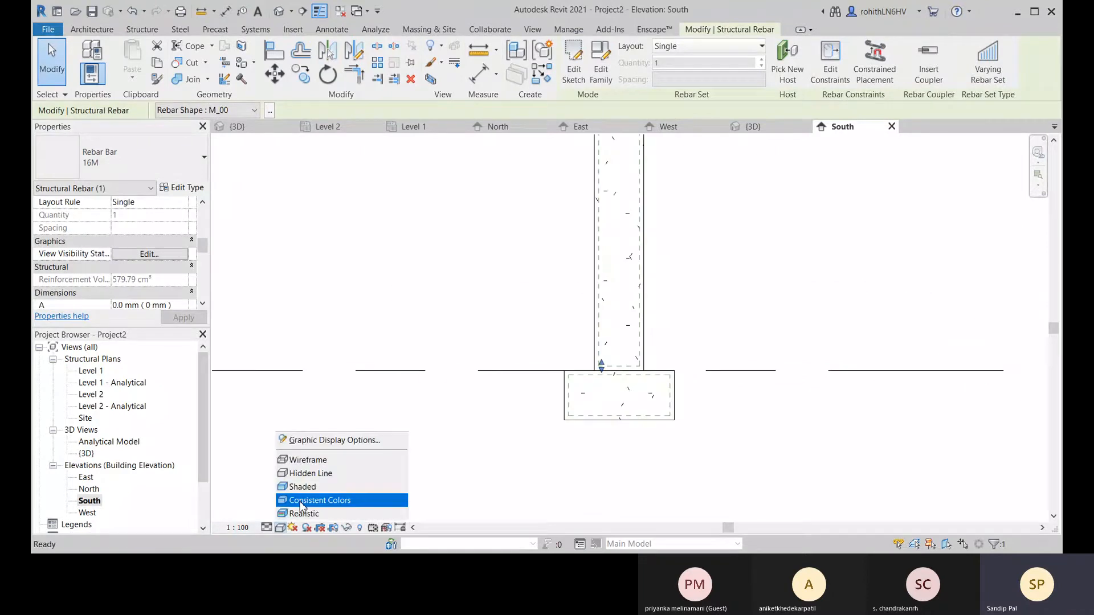
click(307, 460)
scroll(648, 374, up, 4)
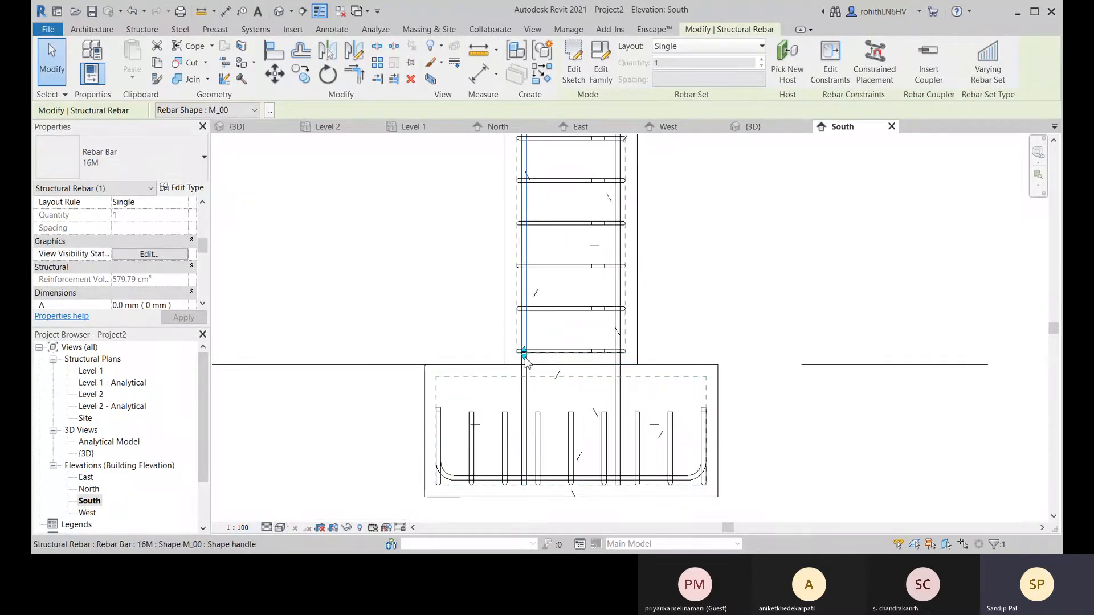
- Extend the selected column bar down to the footing's bottom cover line and check it in the 3D view
drag(525, 361, 537, 489)
middle_drag(728, 394, 716, 381)
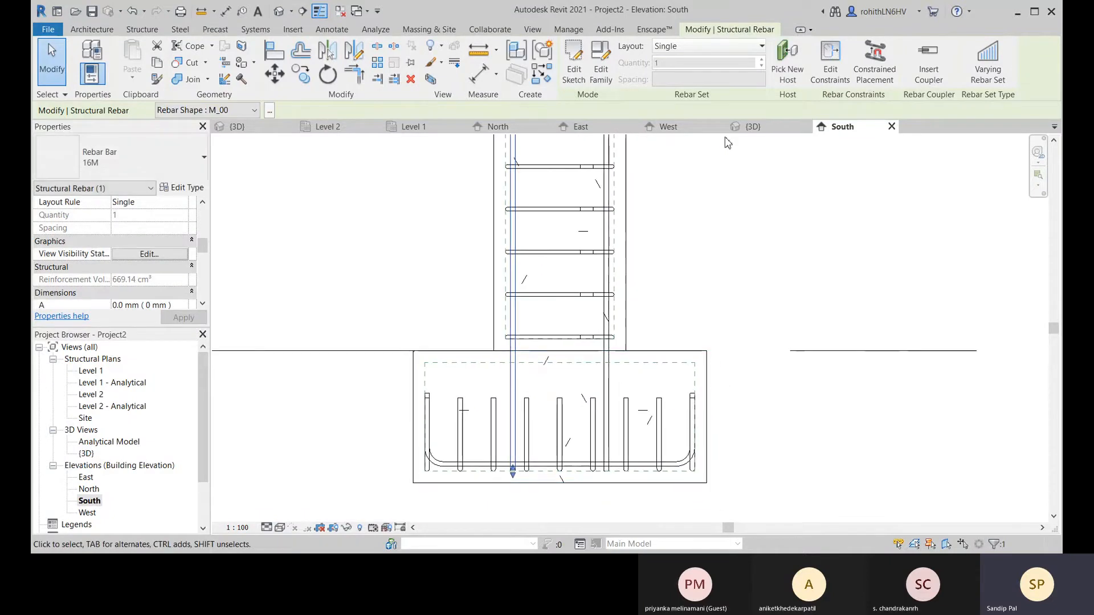
click(752, 127)
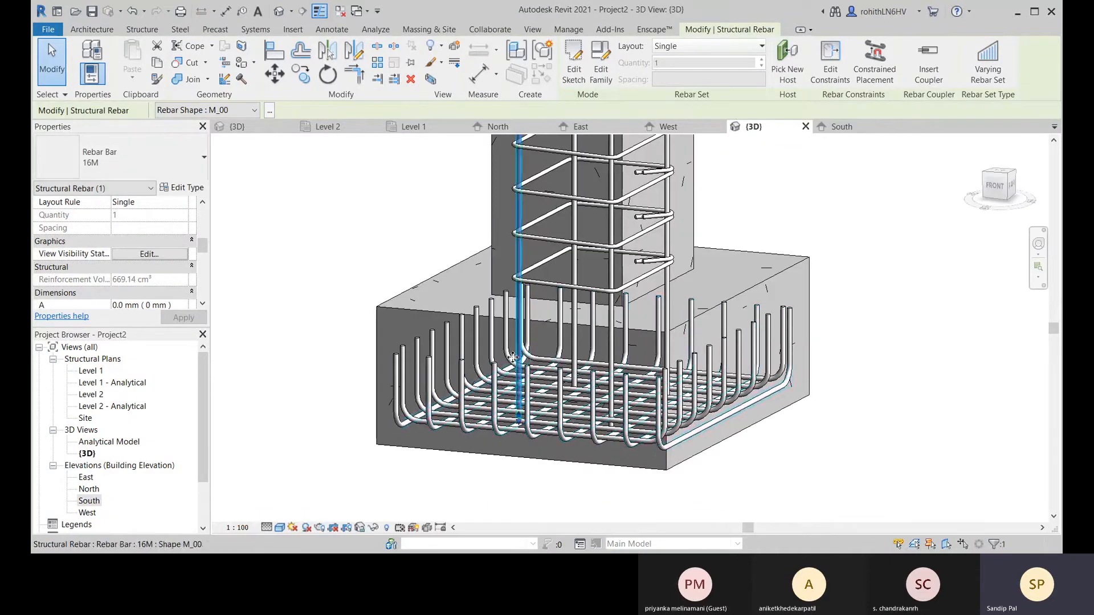
middle_drag(638, 308, 625, 290)
click(835, 195)
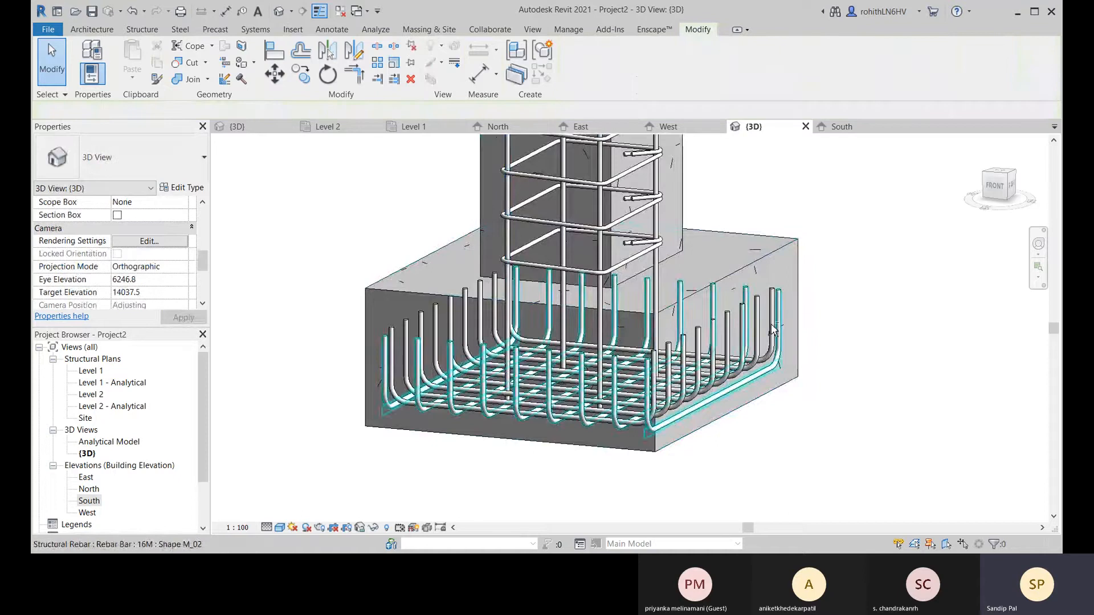
shift+middle_drag(770, 341, 809, 405)
- Open the Level 1 structural plan and set its visual style to Wireframe to show the footing bars
click(414, 127)
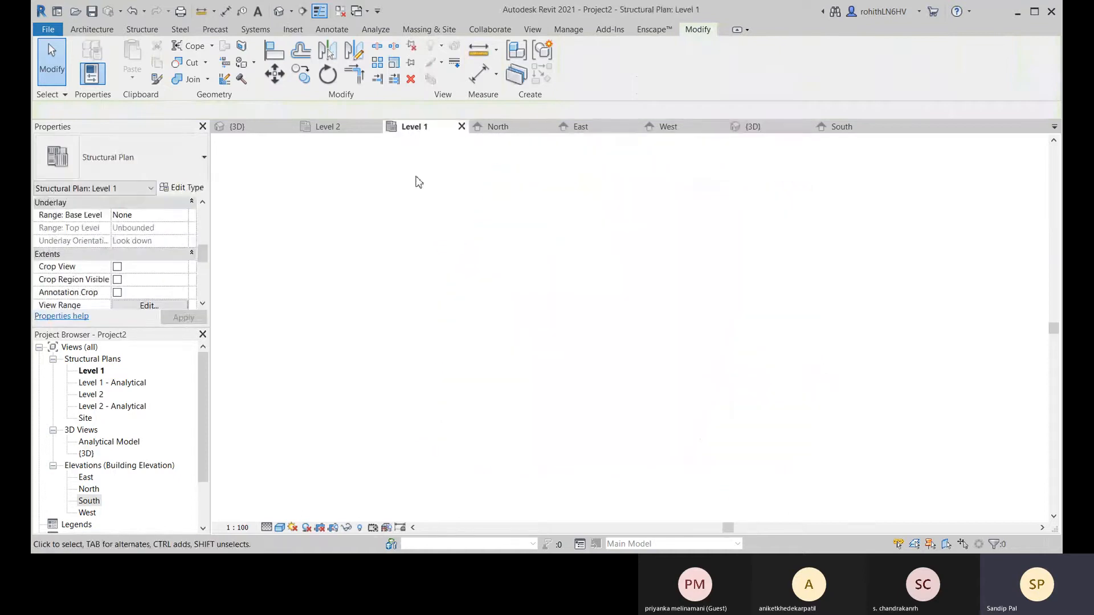
scroll(587, 389, up, 3)
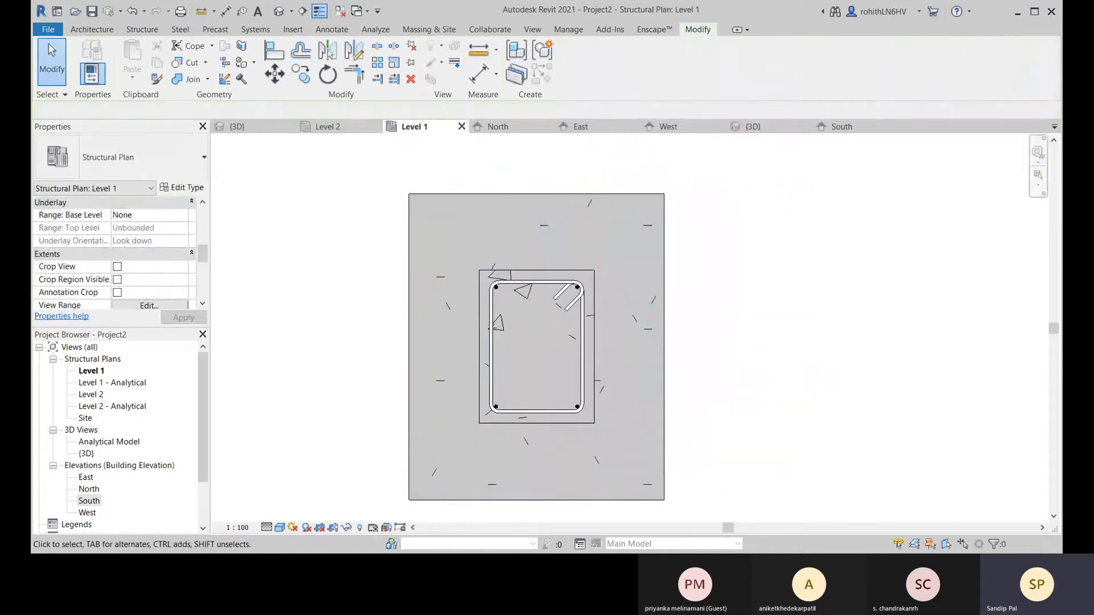
click(279, 528)
click(307, 455)
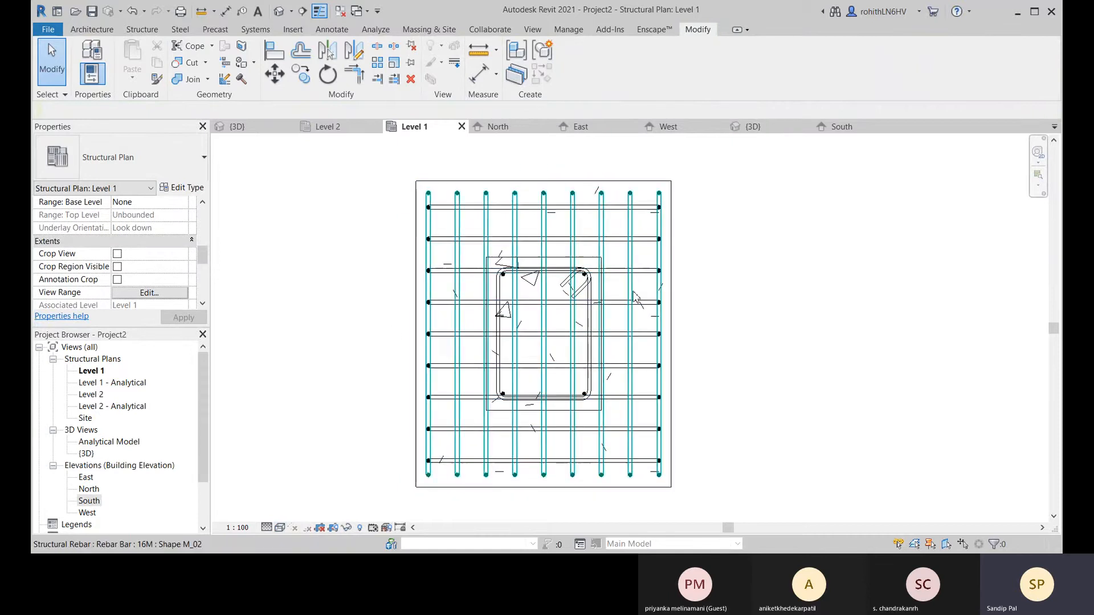
middle_drag(678, 392, 691, 377)
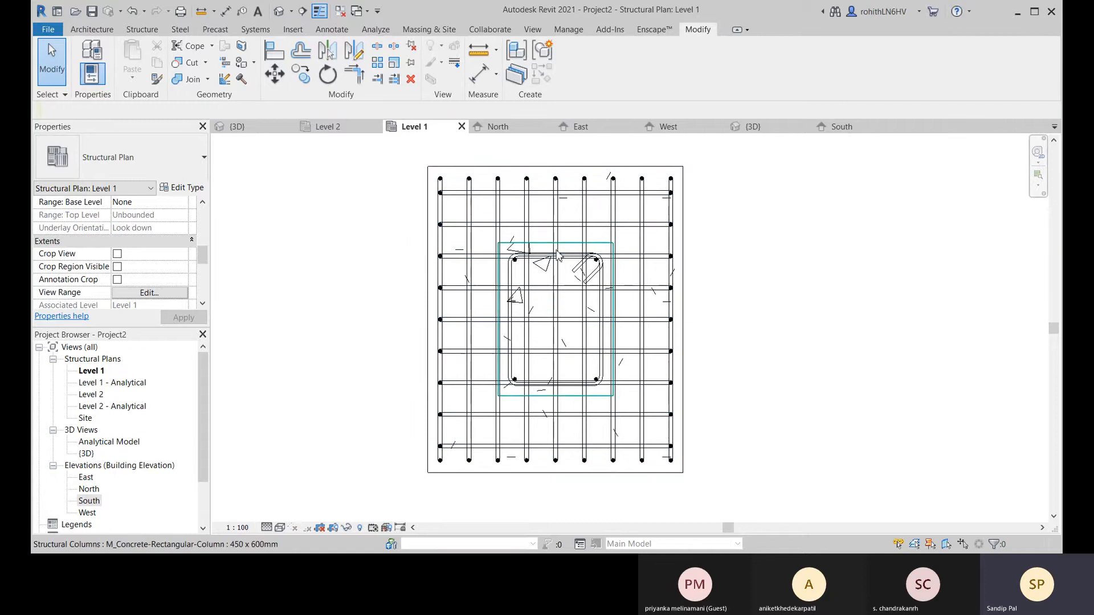
- Select the footing's M_02 bar set running horizontally in plan and open its Schedule Mark for editing
click(456, 230)
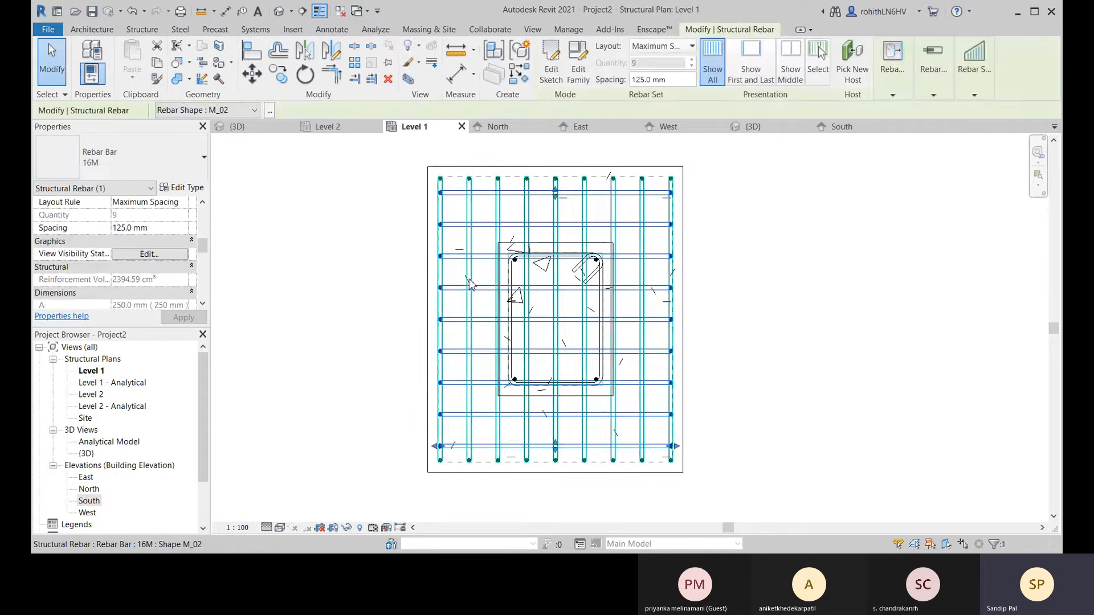
scroll(96, 280, up, 5)
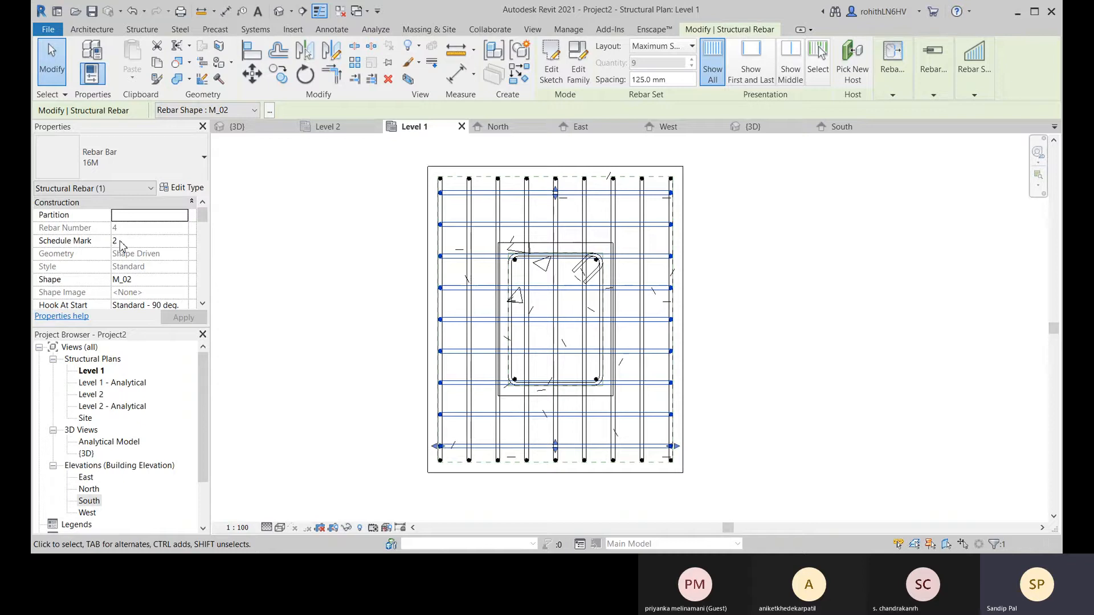
click(126, 243)
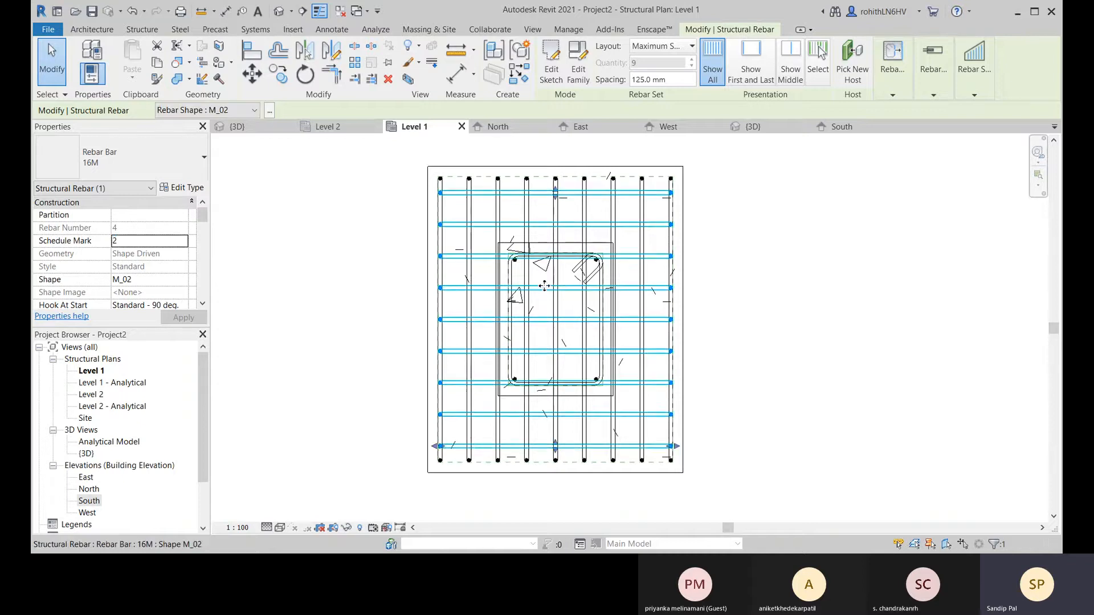
- Set the Schedule Mark of the column's M_T1 tie set to ST
scroll(510, 273, up, 2)
click(511, 273)
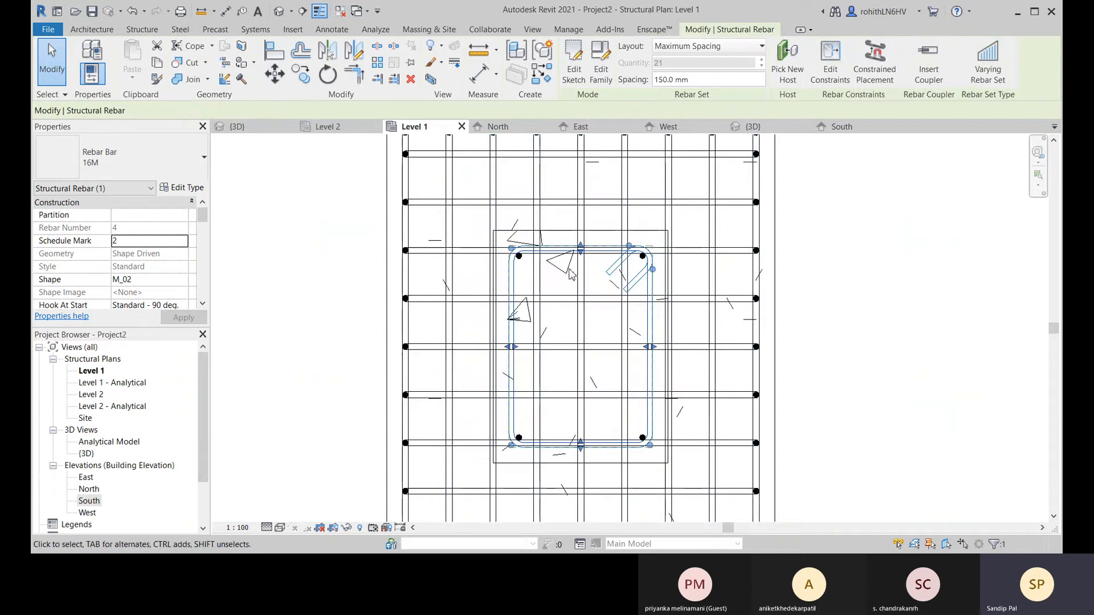
click(133, 244)
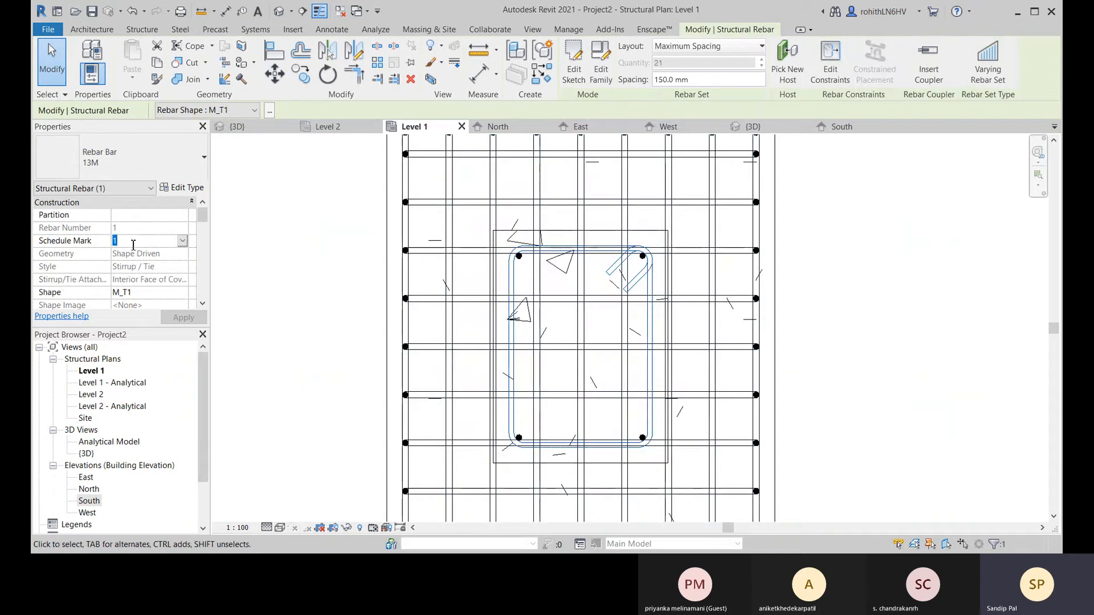
text(ST)
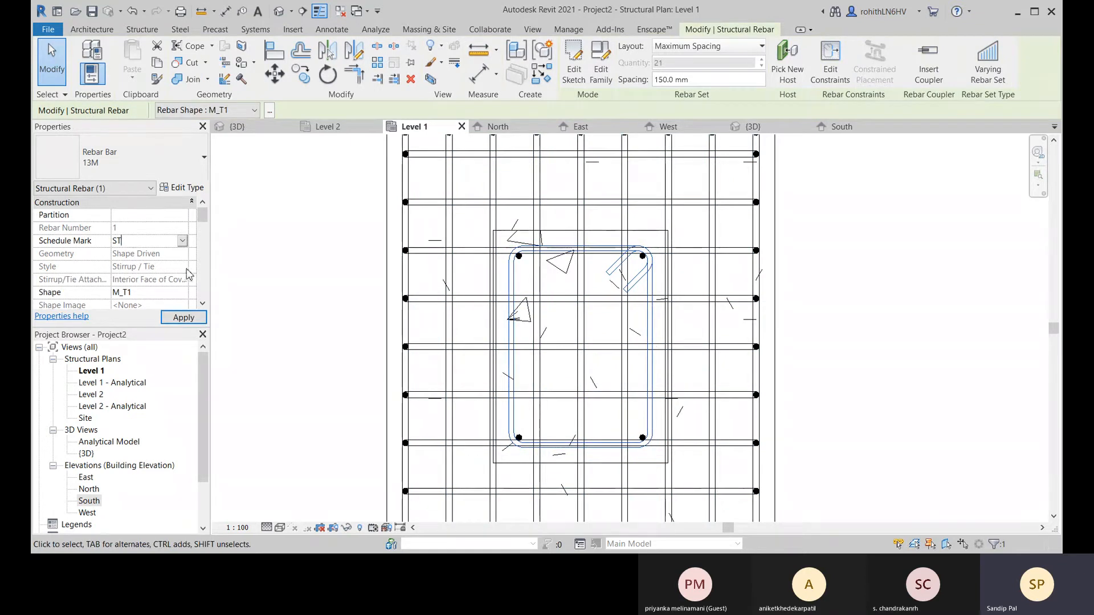
- Set the Schedule Mark of the column's upper-left vertical bar in plan to VR and apply it
scroll(521, 261, up, 2)
click(520, 257)
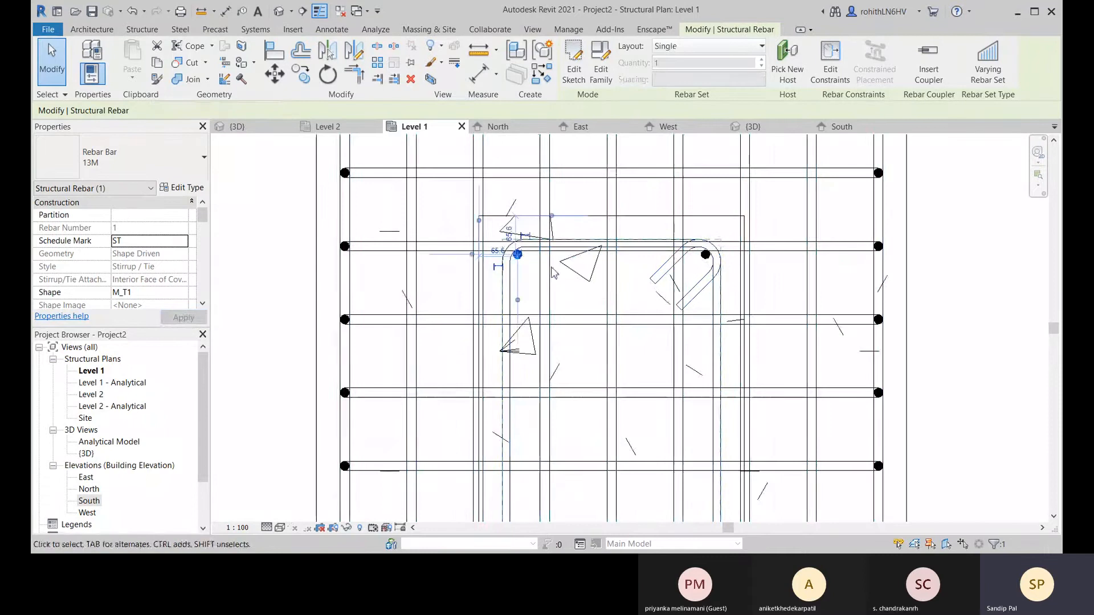
click(127, 241)
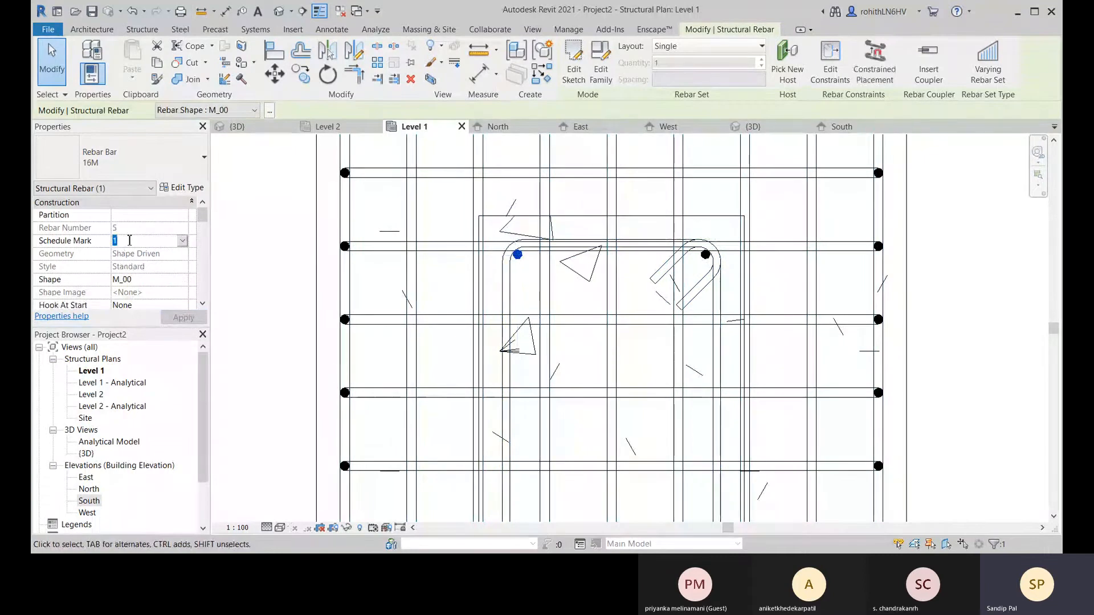
text(VR)
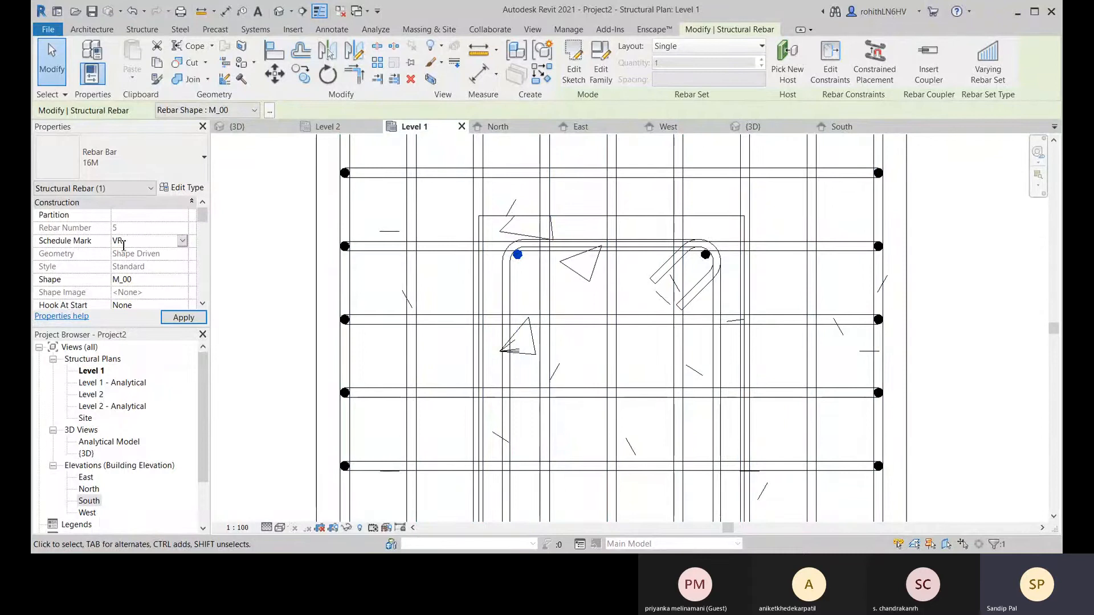
click(183, 318)
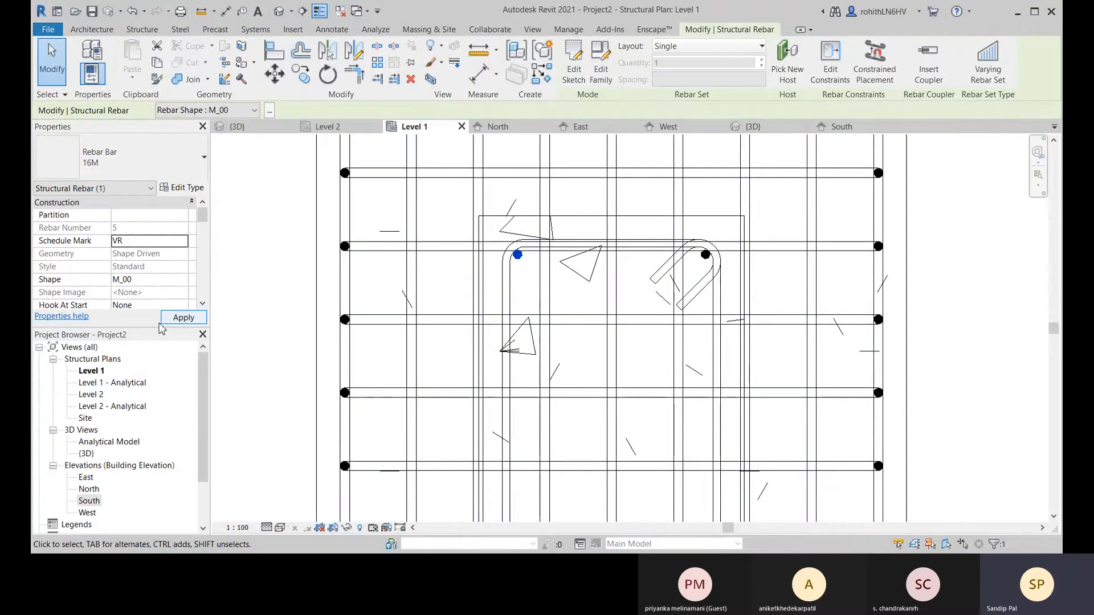
- Set the Schedule Mark of the column's three remaining vertical corner bars to VR and apply it
click(707, 259)
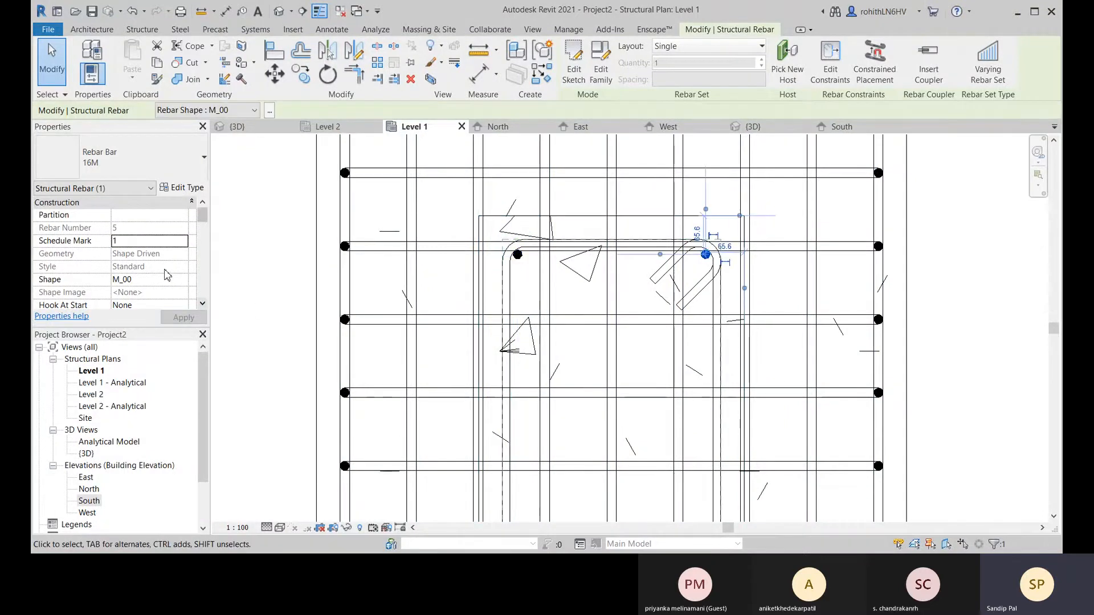
scroll(575, 370, down, 2)
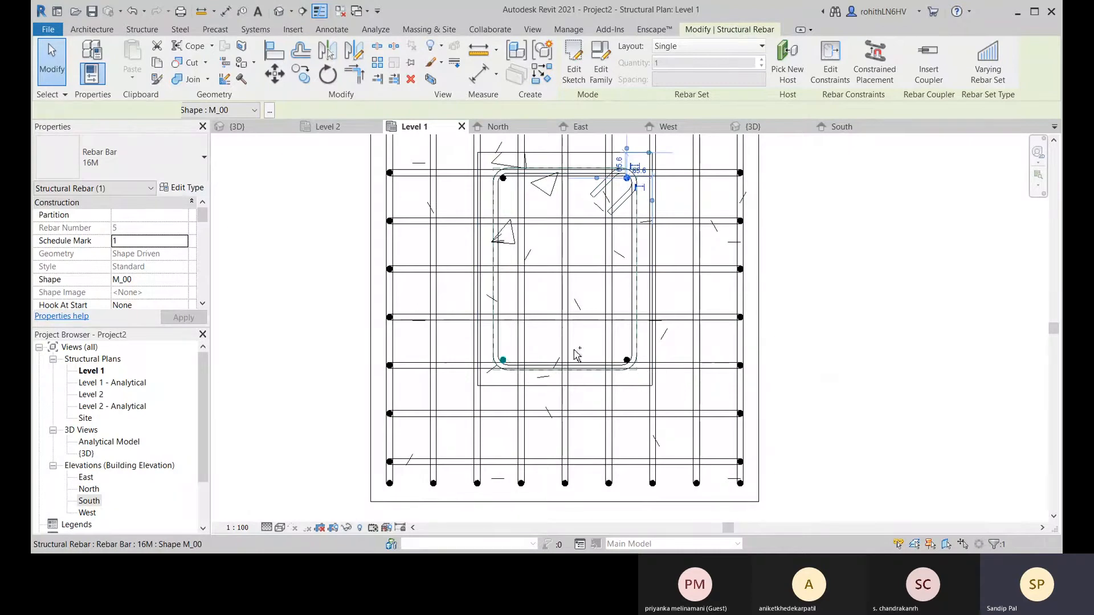
ctrl+click(627, 358)
ctrl+click(627, 358)
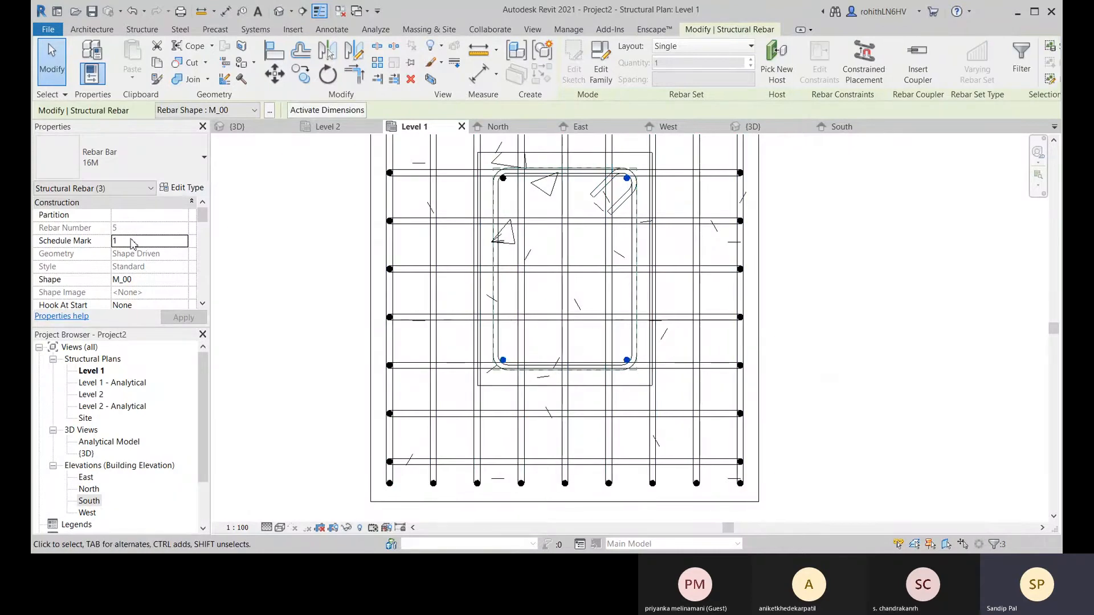
text(VR)
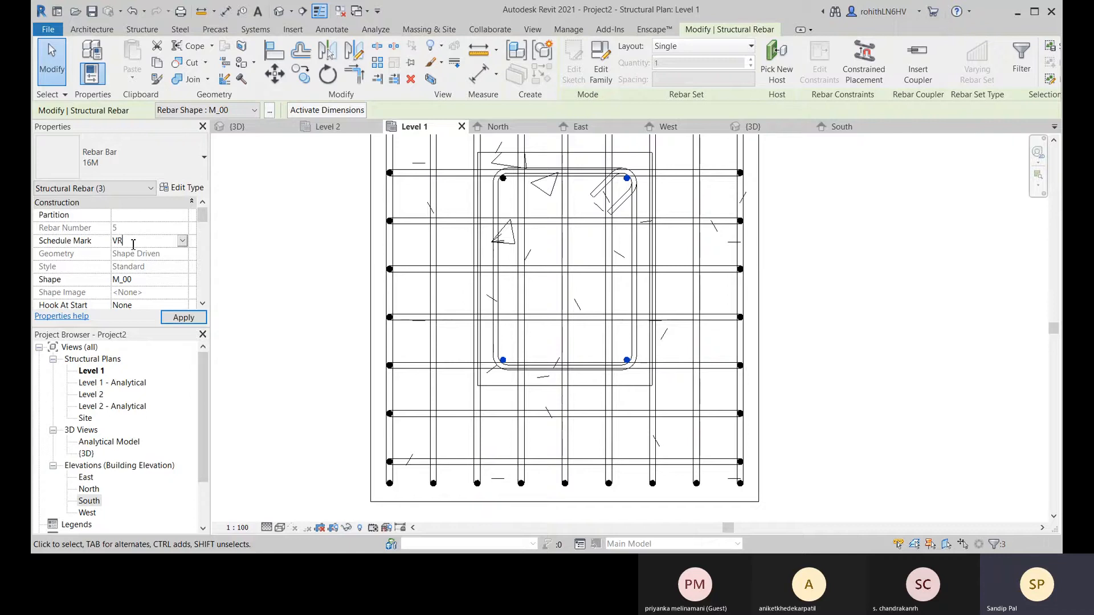
click(183, 318)
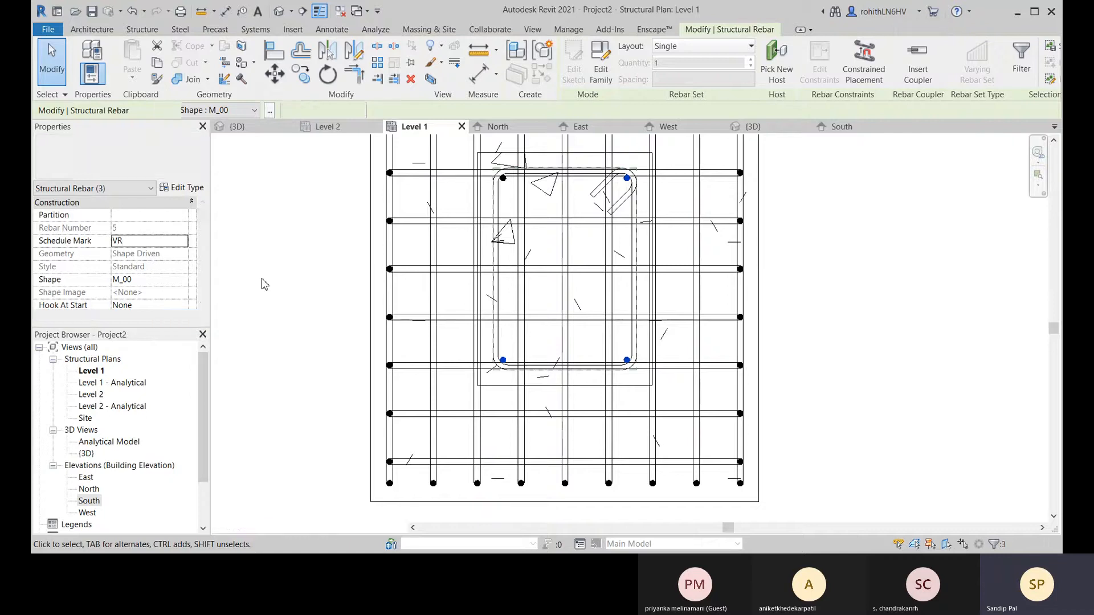
- Set the Schedule Mark of the footing's M_02 bar set running horizontally in plan to F2 and apply it
middle_drag(324, 270, 315, 303)
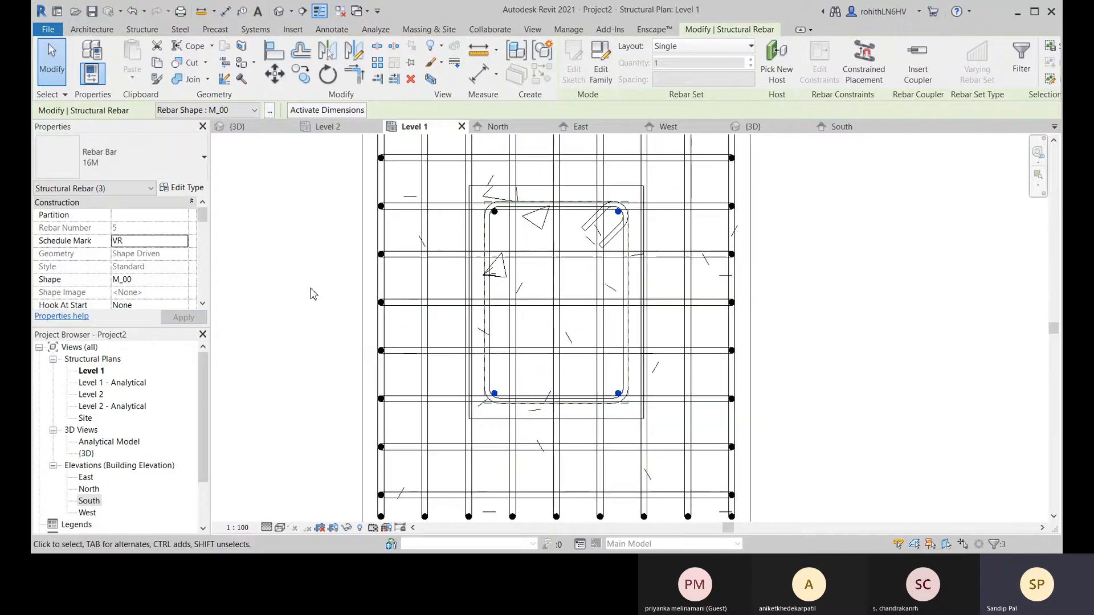
click(398, 208)
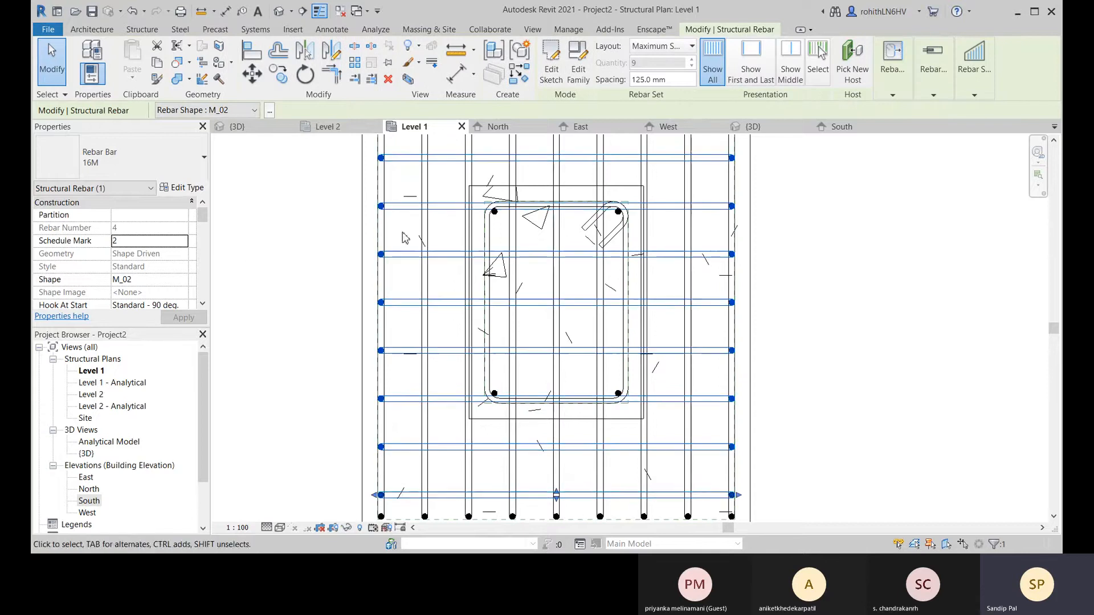
click(425, 239)
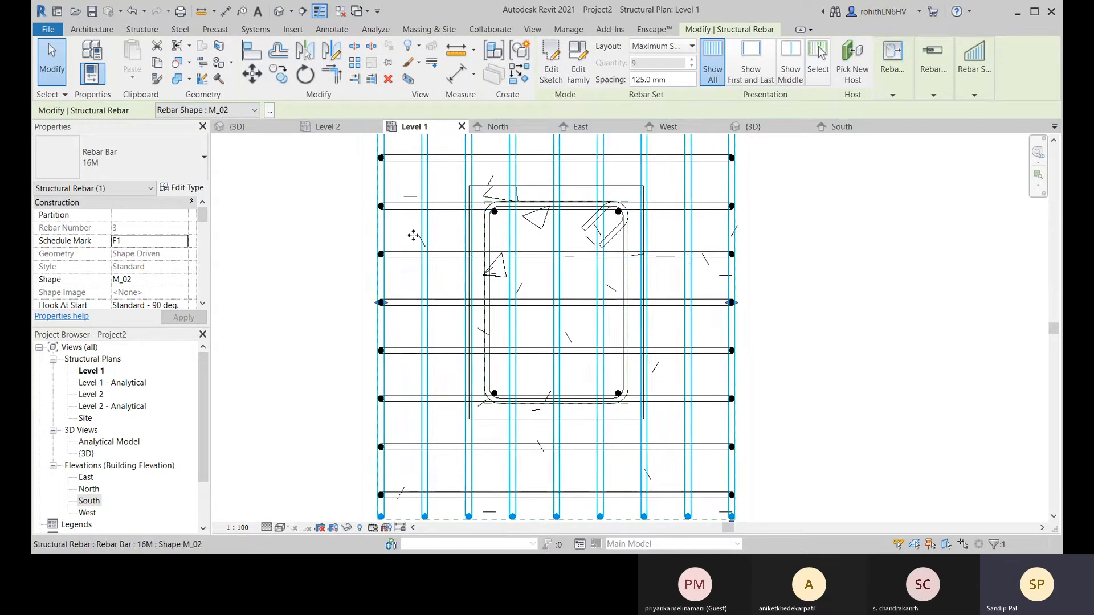
click(403, 214)
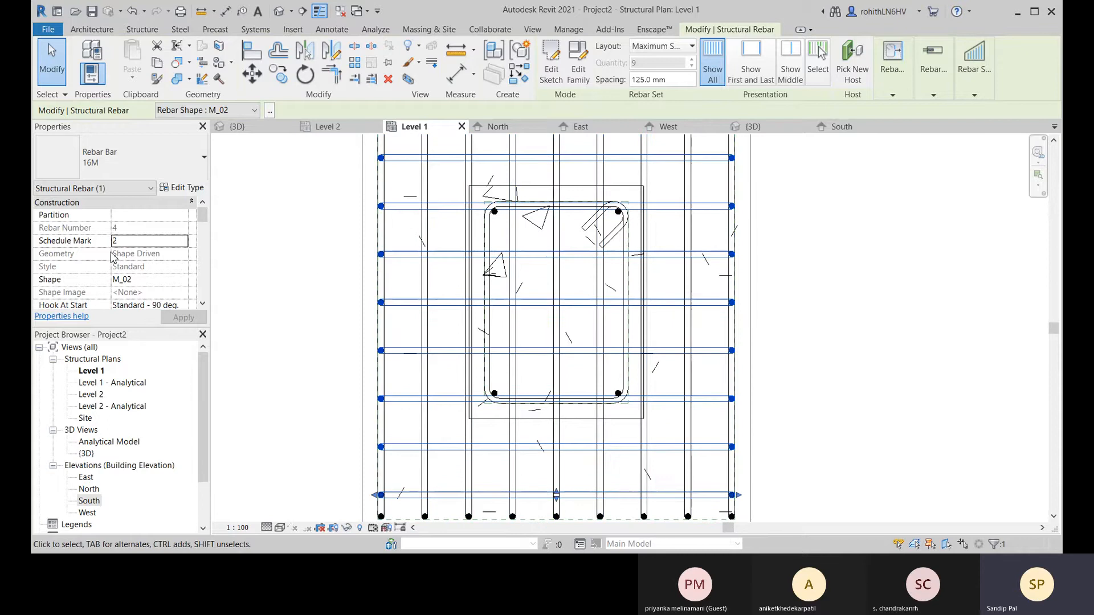
click(130, 241)
text(F2)
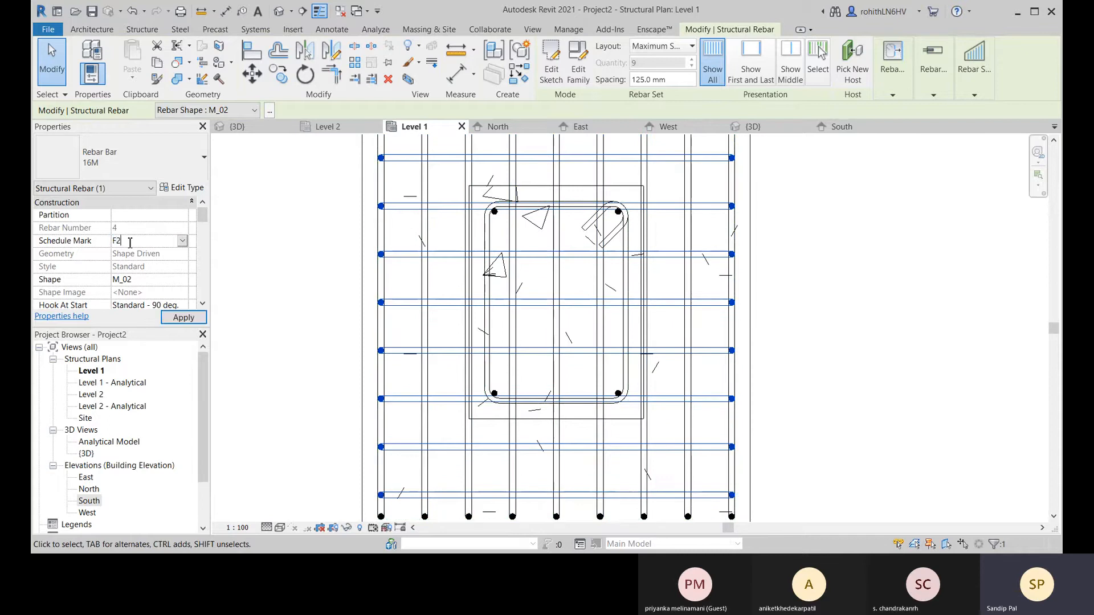
click(170, 316)
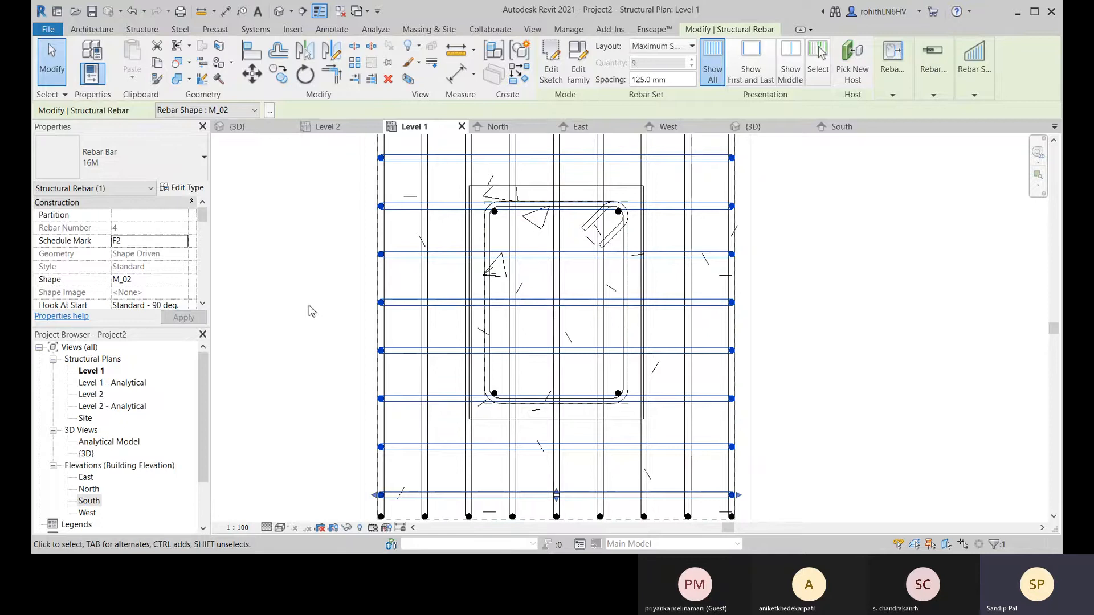
click(246, 290)
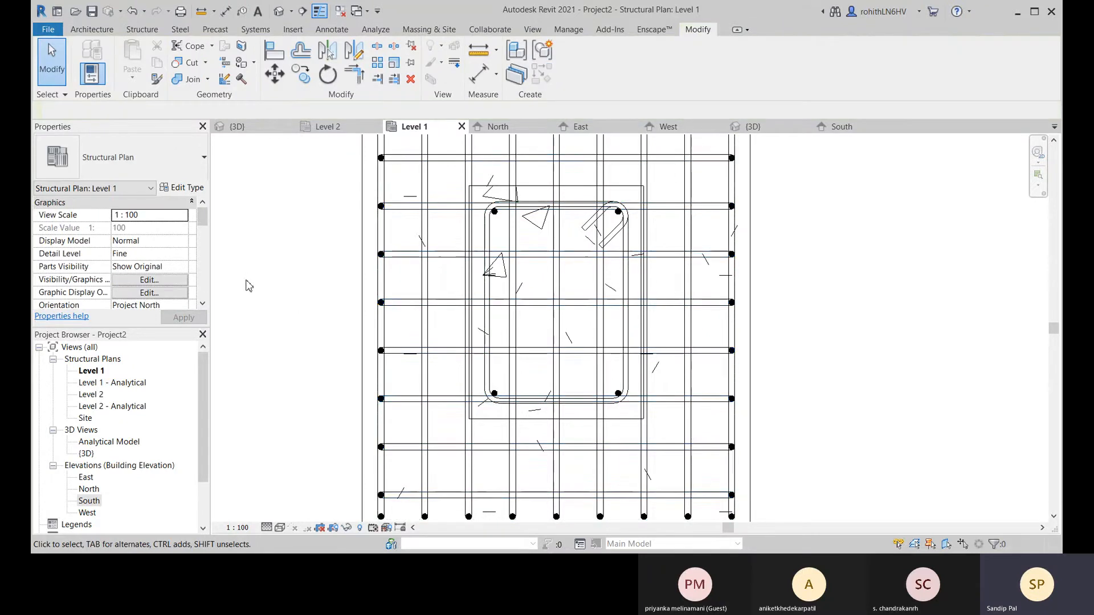
- Start a new schedule under the project's Schedules/Quantities
scroll(819, 227, down, 3)
middle_drag(735, 227, 617, 314)
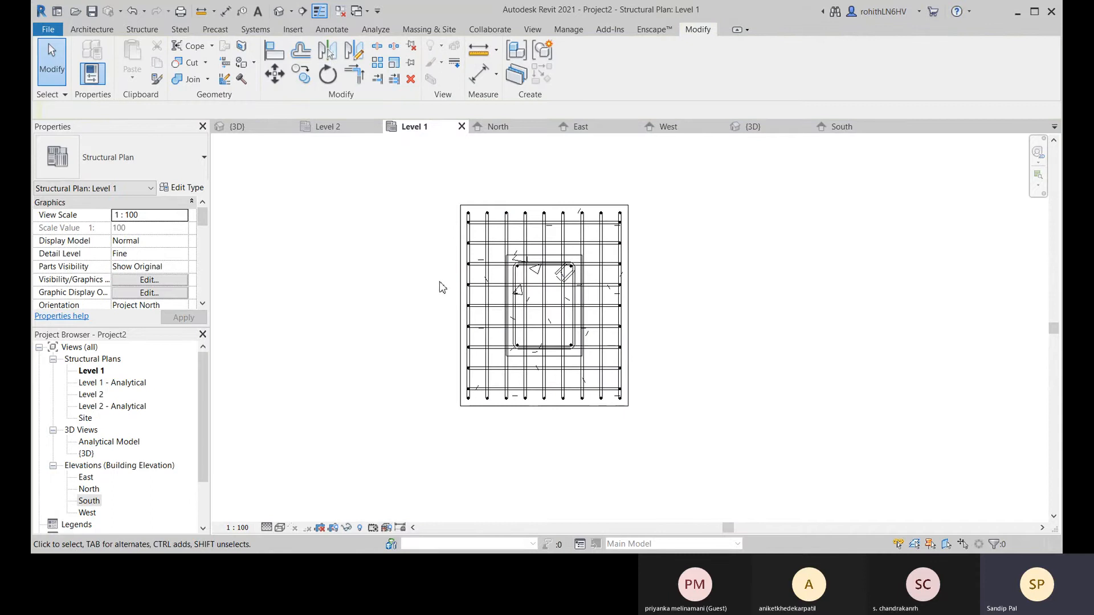
middle_drag(475, 296, 466, 285)
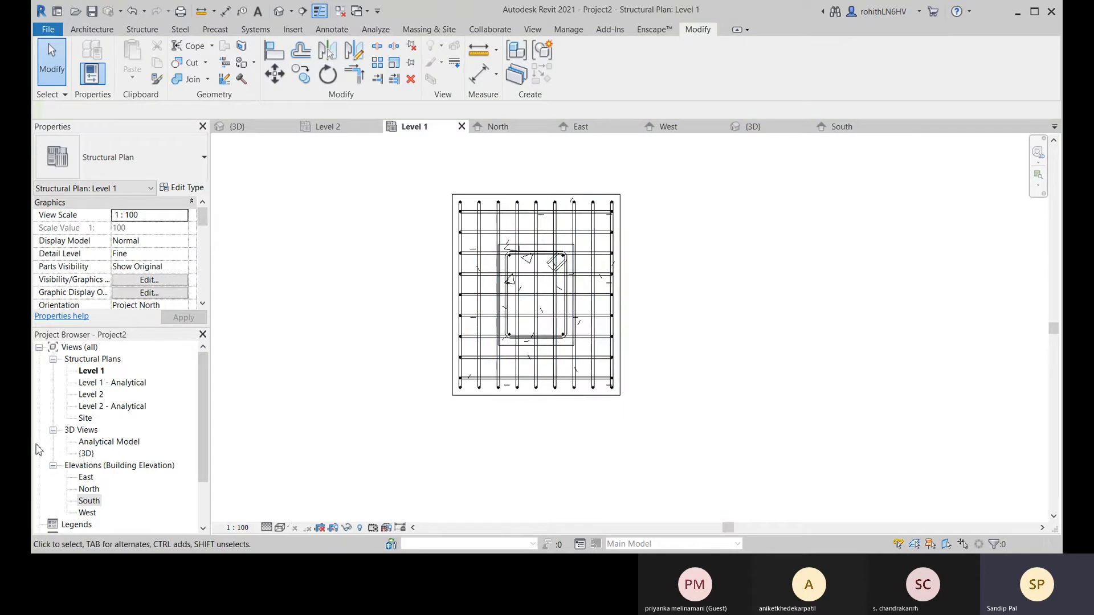
scroll(157, 488, down, 1)
click(87, 502)
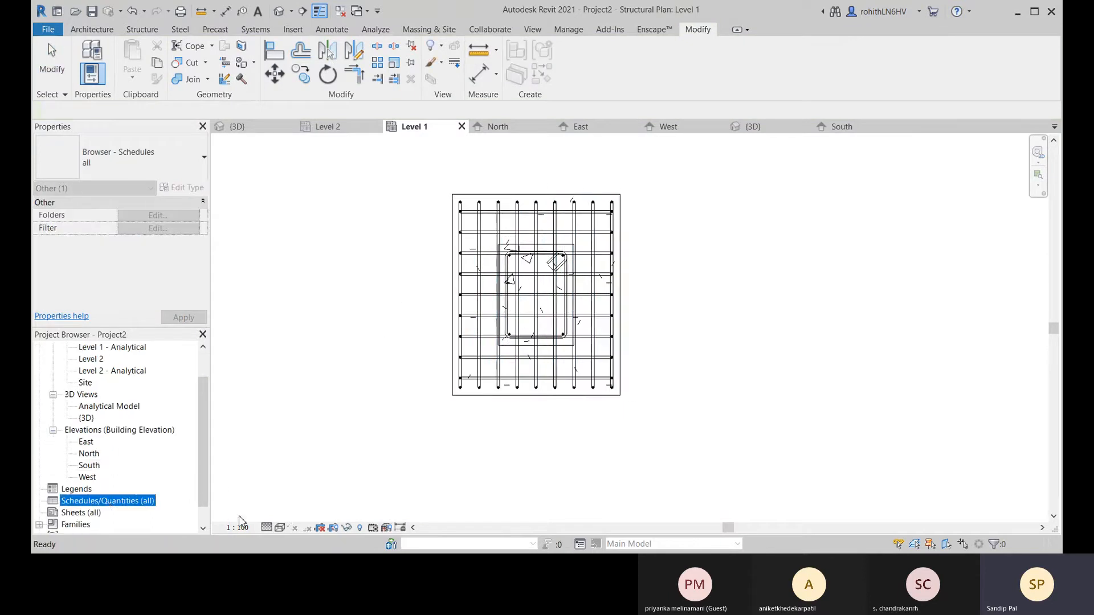
right_click(95, 506)
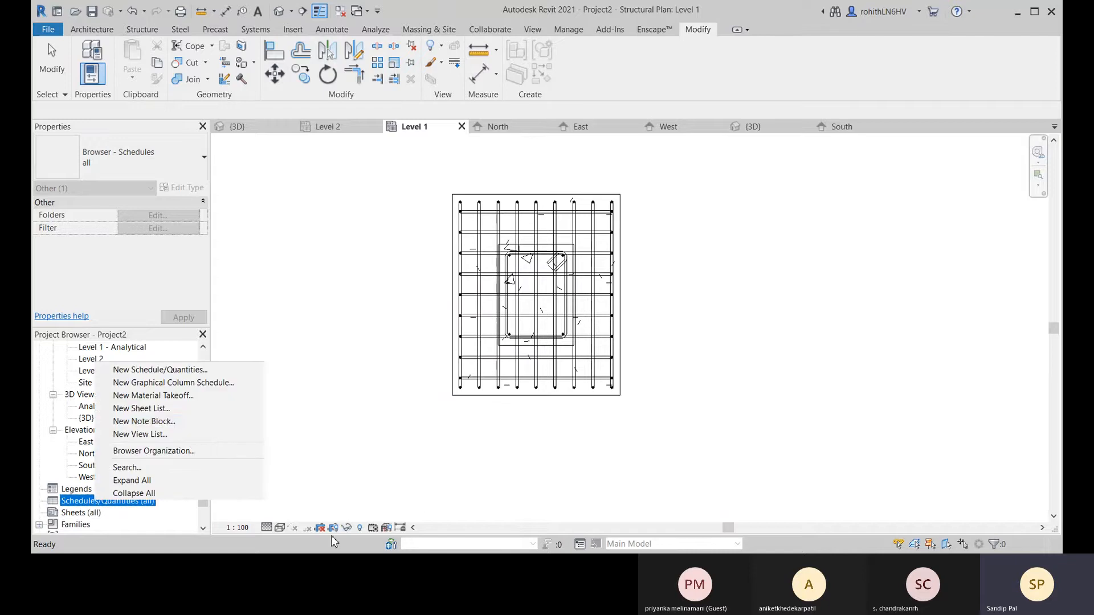
click(179, 376)
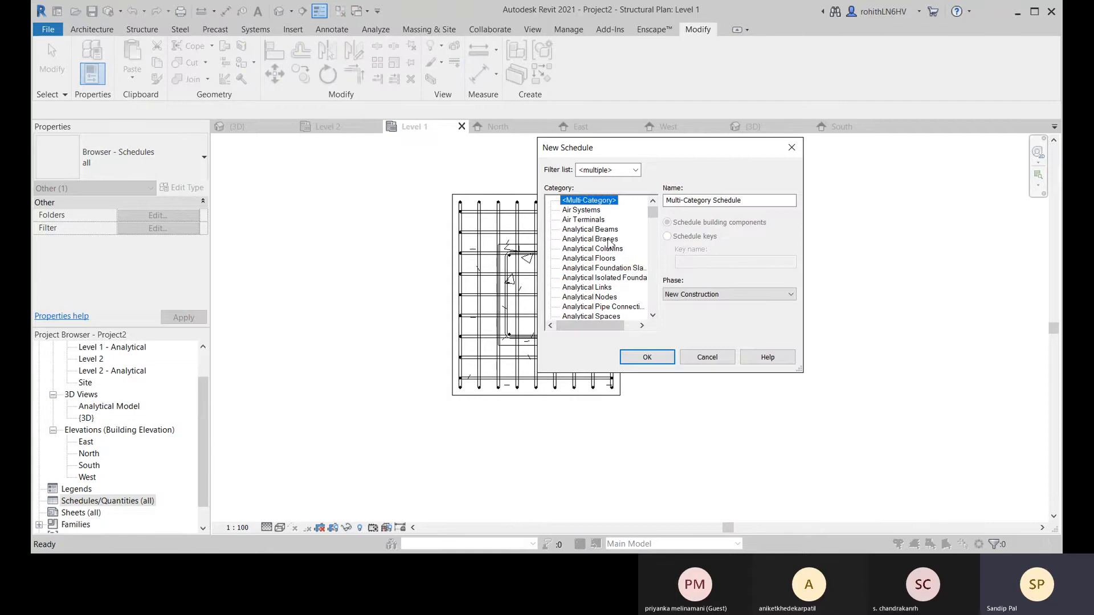
click(637, 171)
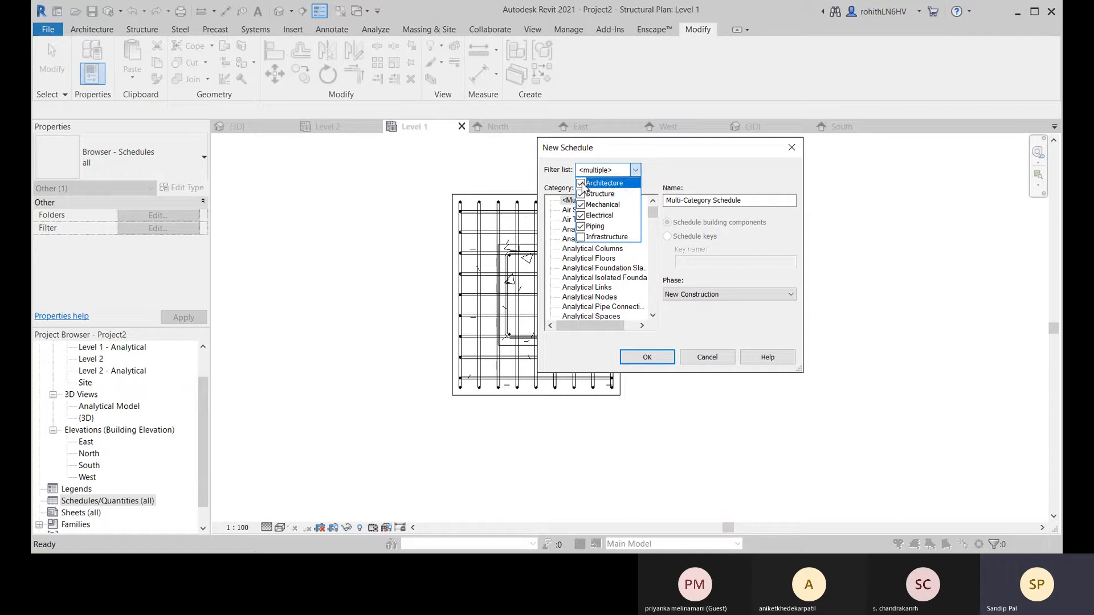
click(558, 267)
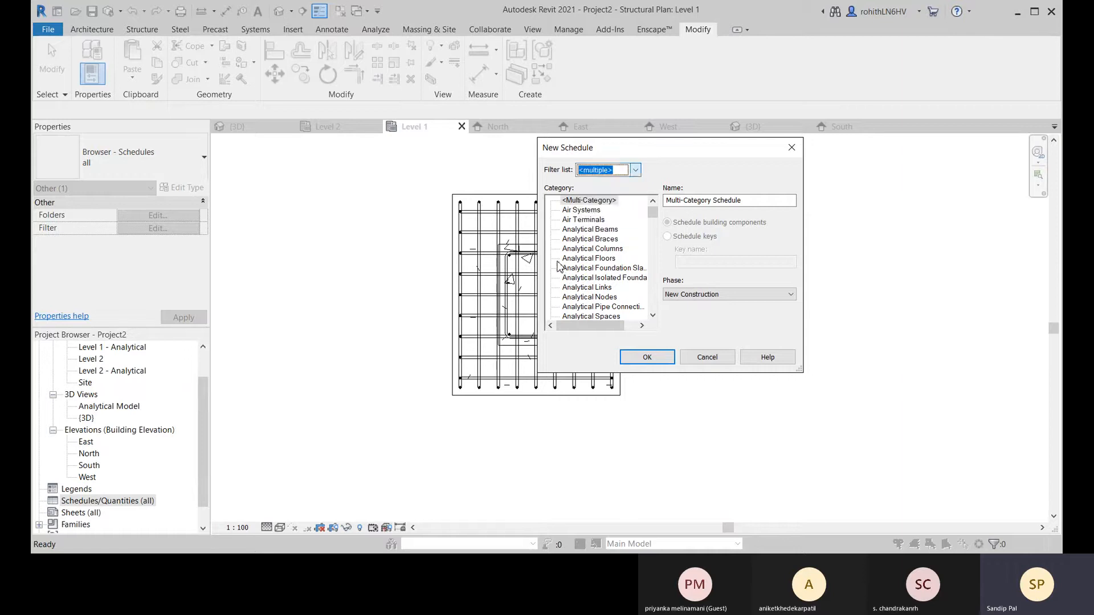
drag(653, 212, 652, 303)
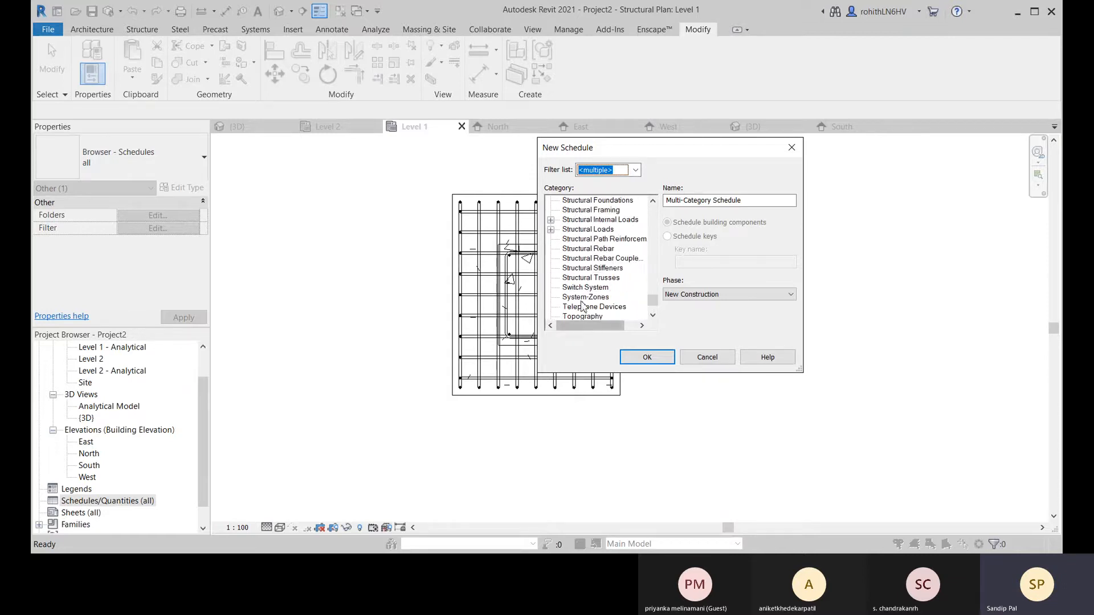
click(592, 249)
- Restrict the new schedule's category filter to the Structure discipline only
click(636, 170)
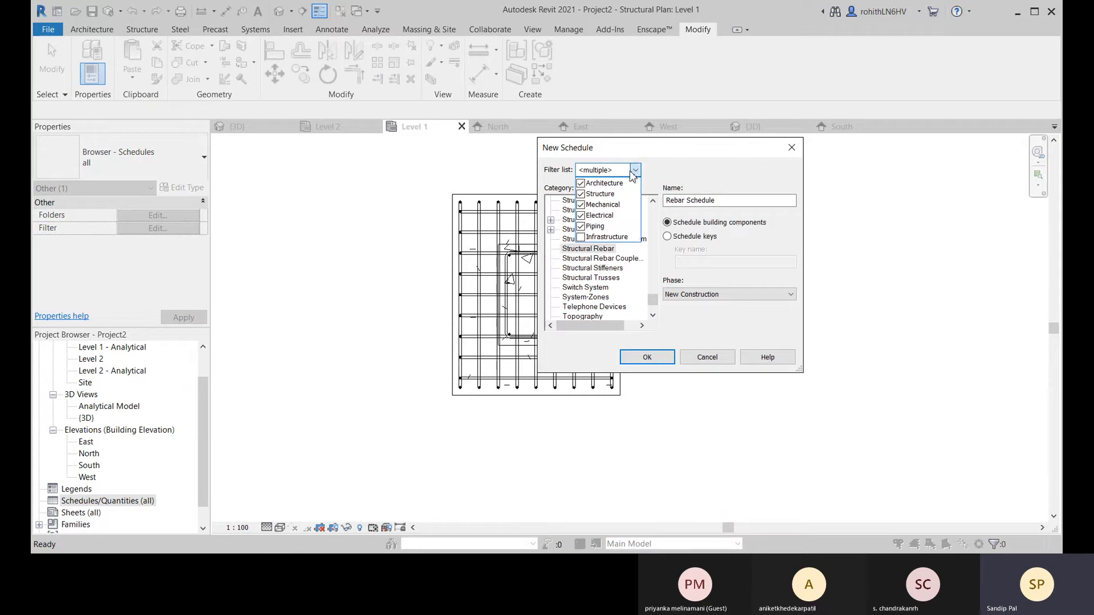
click(581, 215)
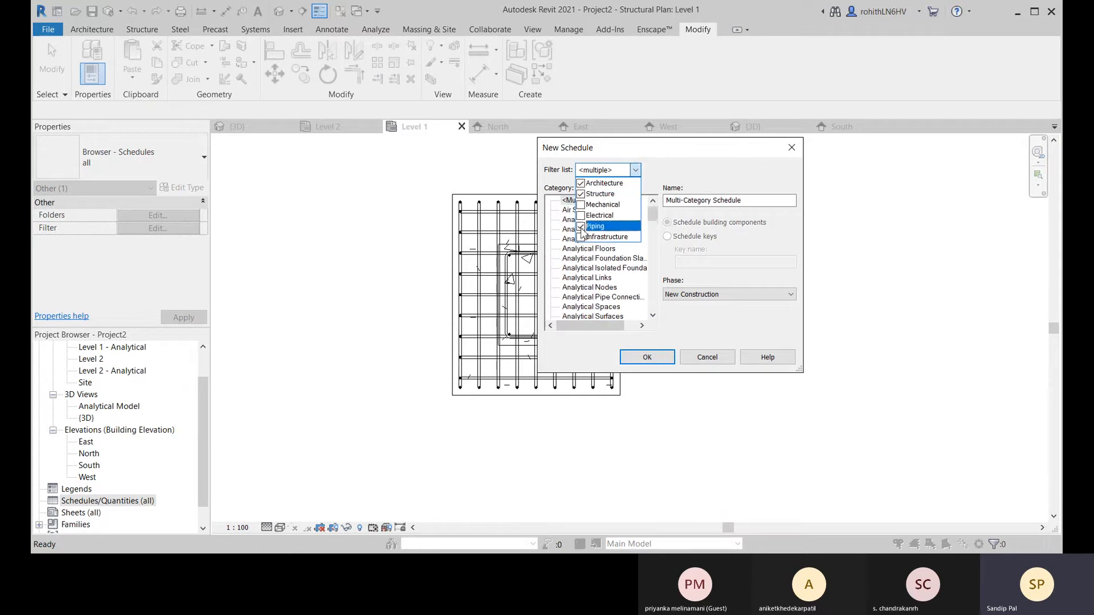
click(581, 215)
click(580, 183)
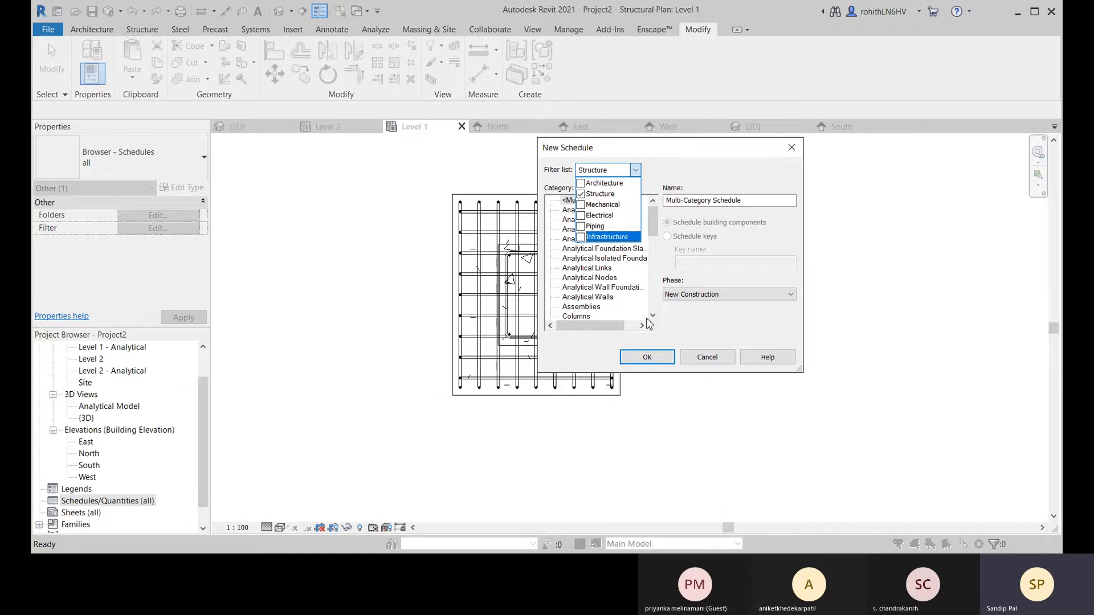
click(627, 315)
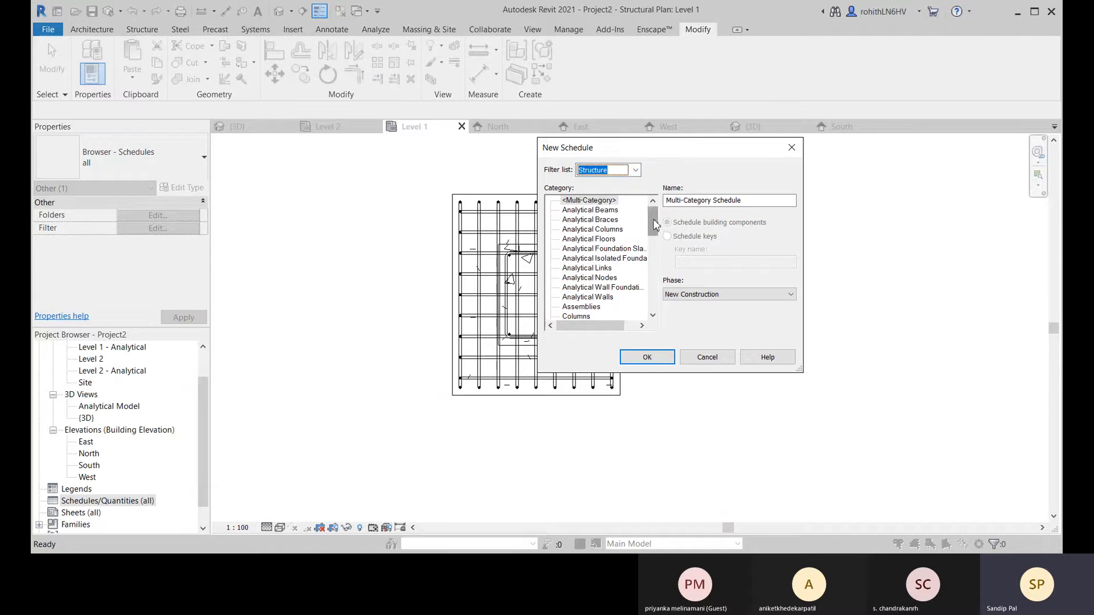
- Create a building-component schedule for the Structural Rebar category, named Rebar Schedule, with the New Construction phase
drag(655, 225, 648, 295)
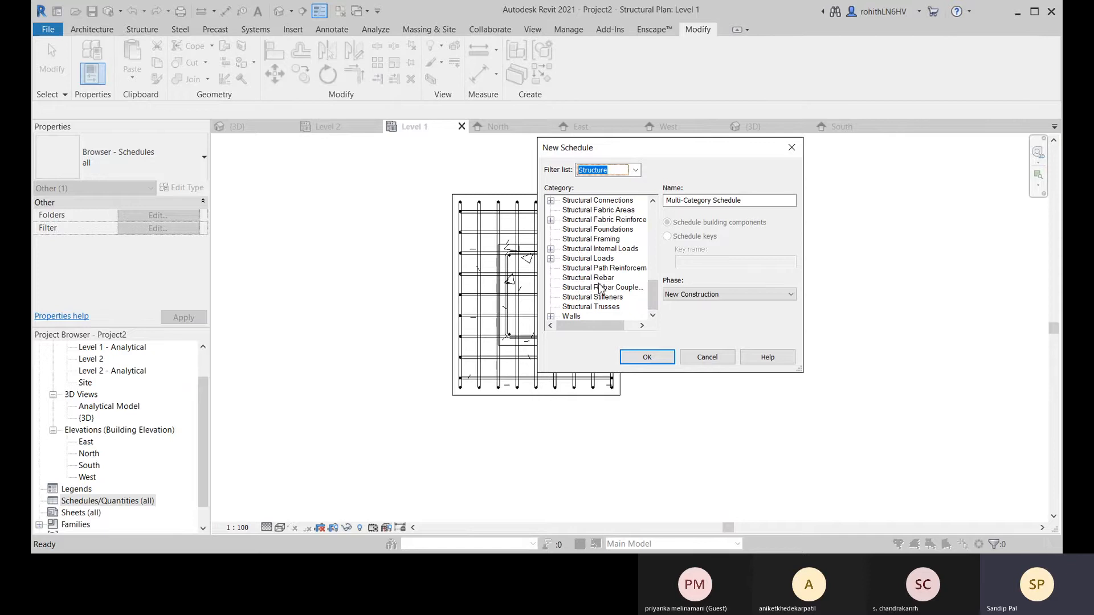
click(582, 279)
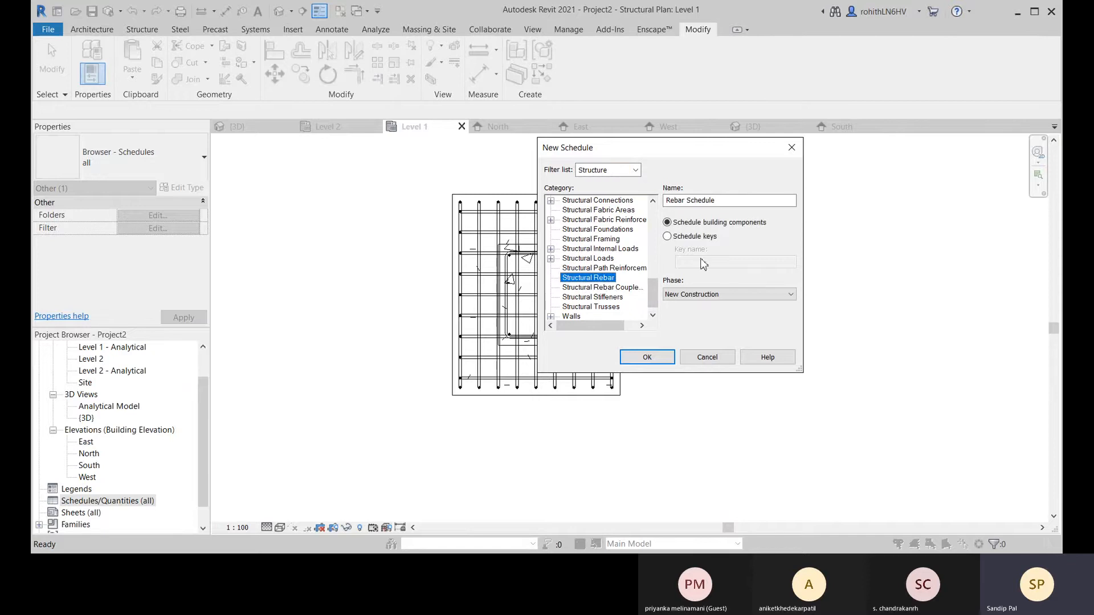
click(688, 202)
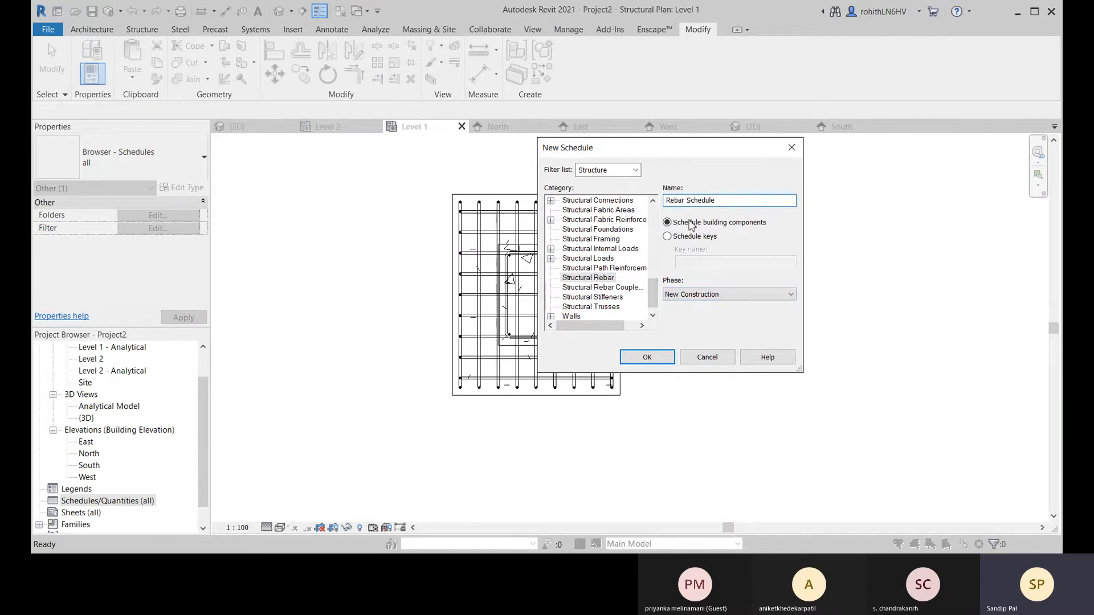
click(648, 356)
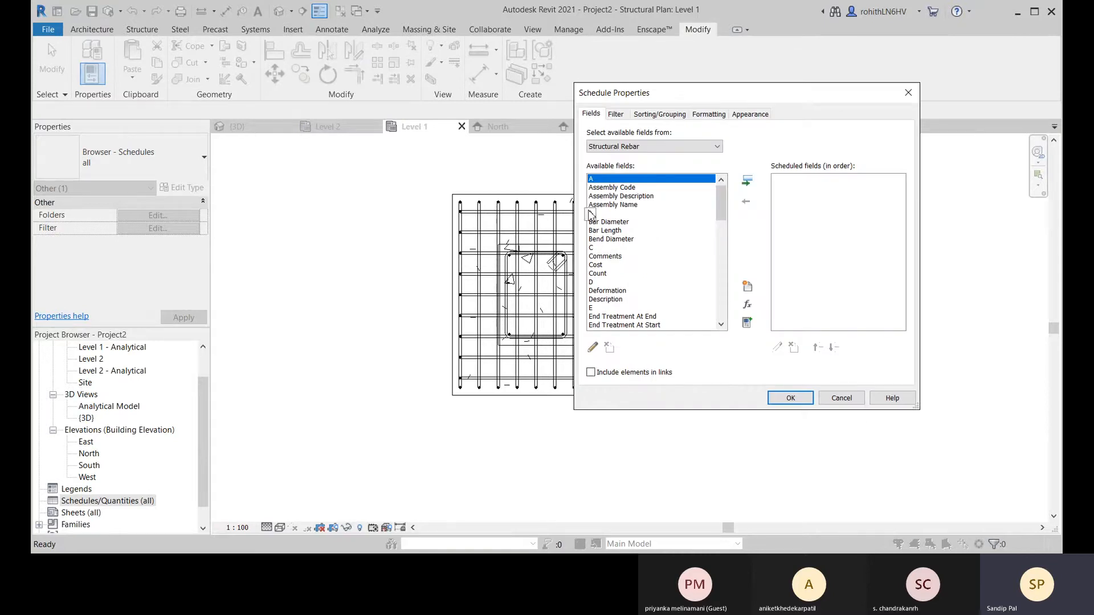
- Add the fields Bar Diameter, Bar Length, A, B, C, D and E to the rebar schedule
double_click(618, 223)
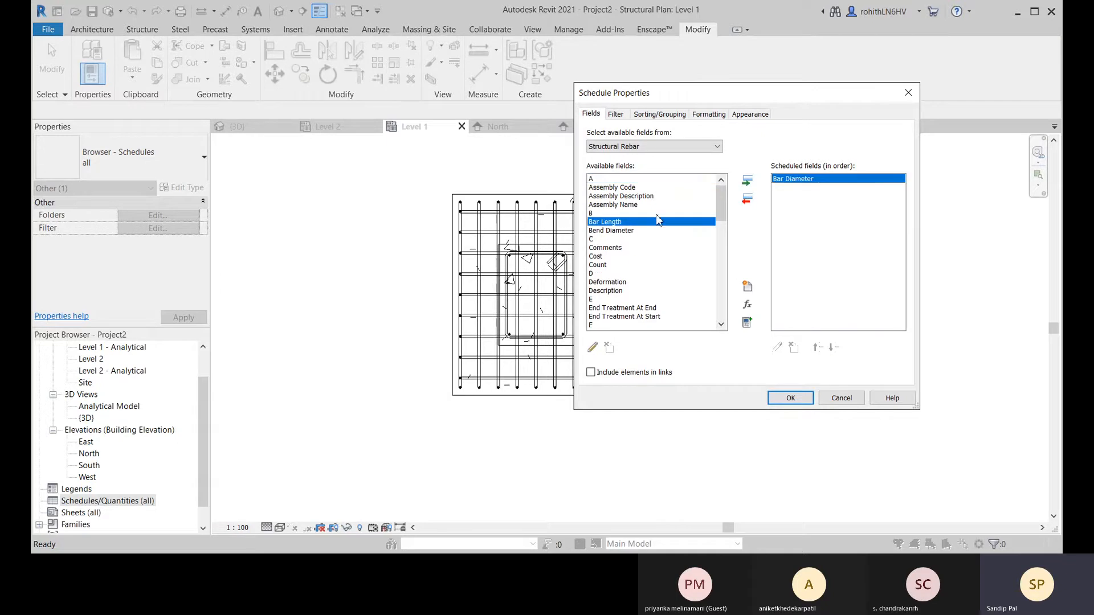
double_click(617, 223)
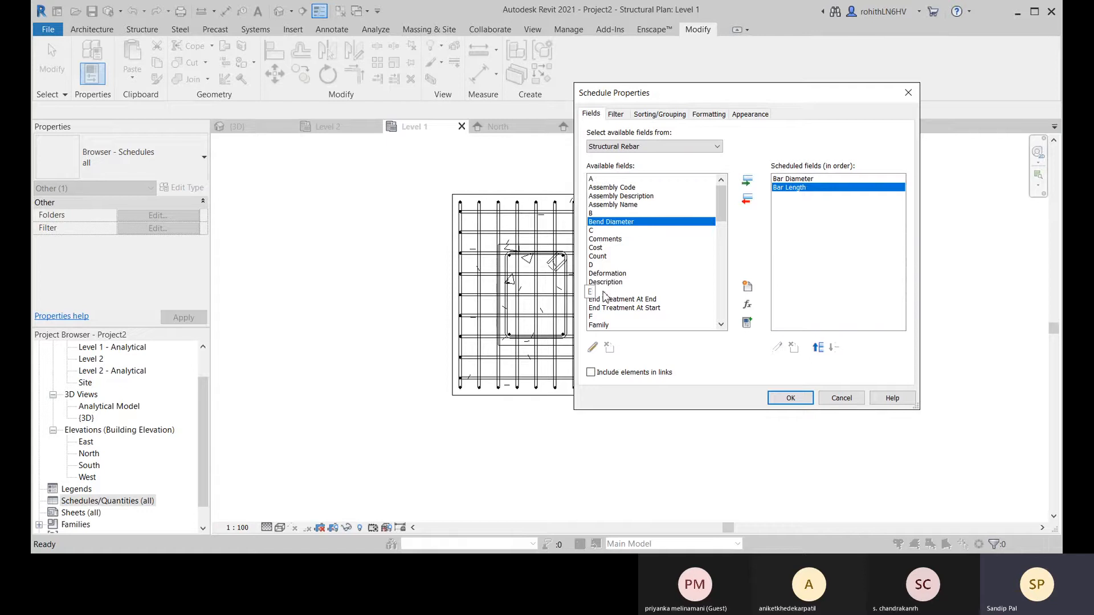
double_click(595, 182)
double_click(595, 205)
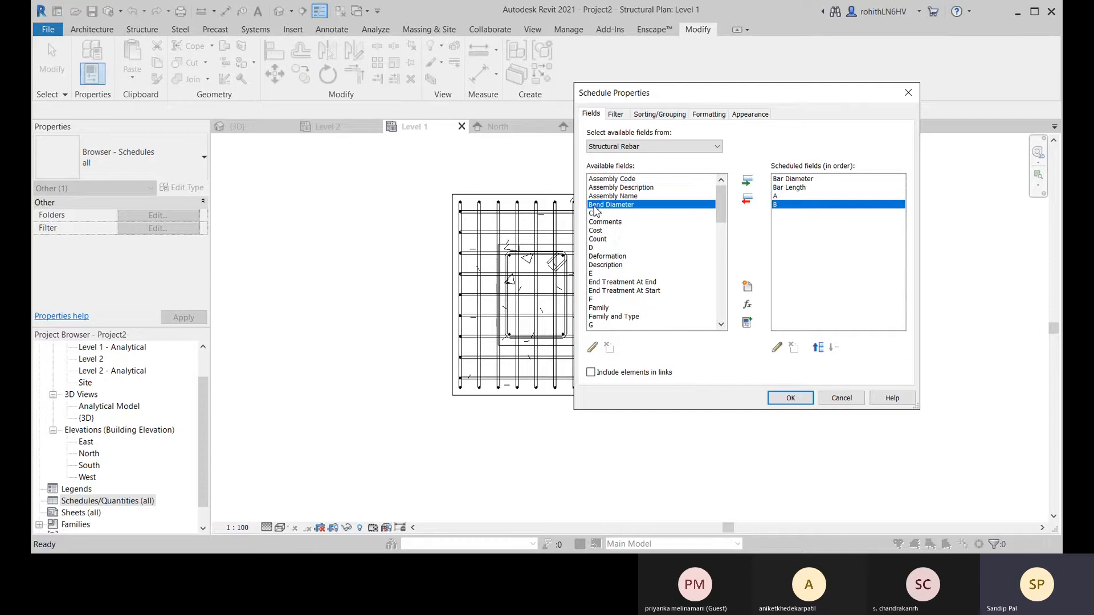
double_click(595, 214)
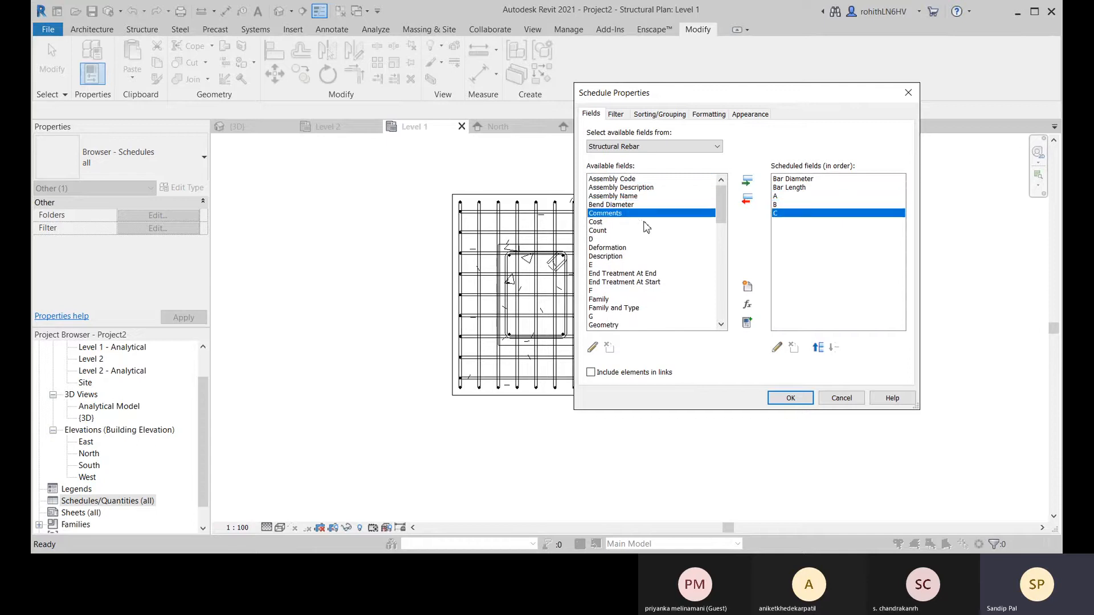
double_click(595, 239)
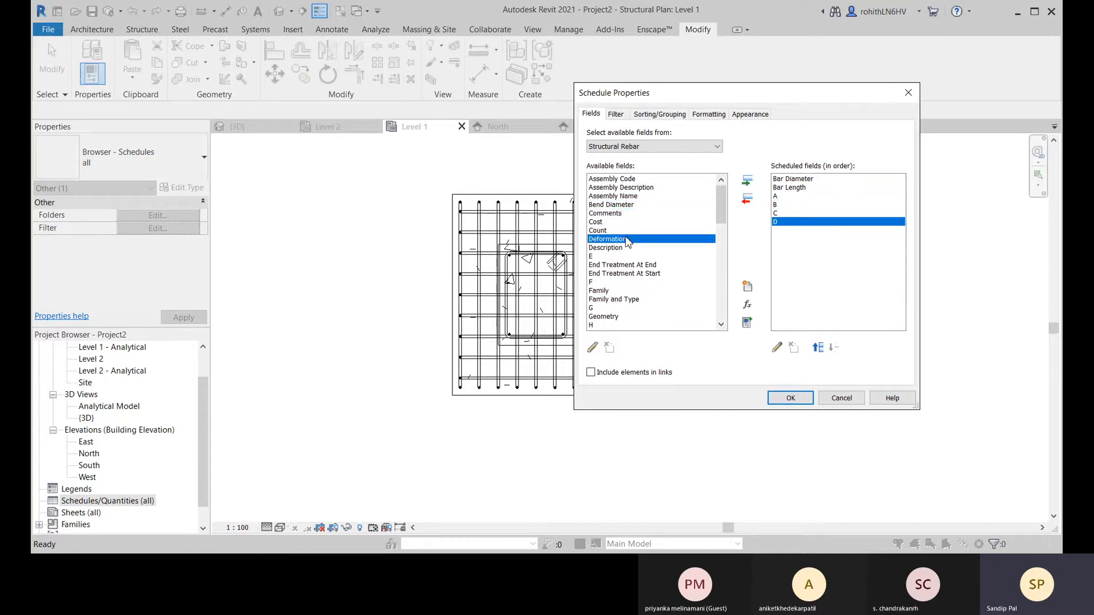
double_click(592, 256)
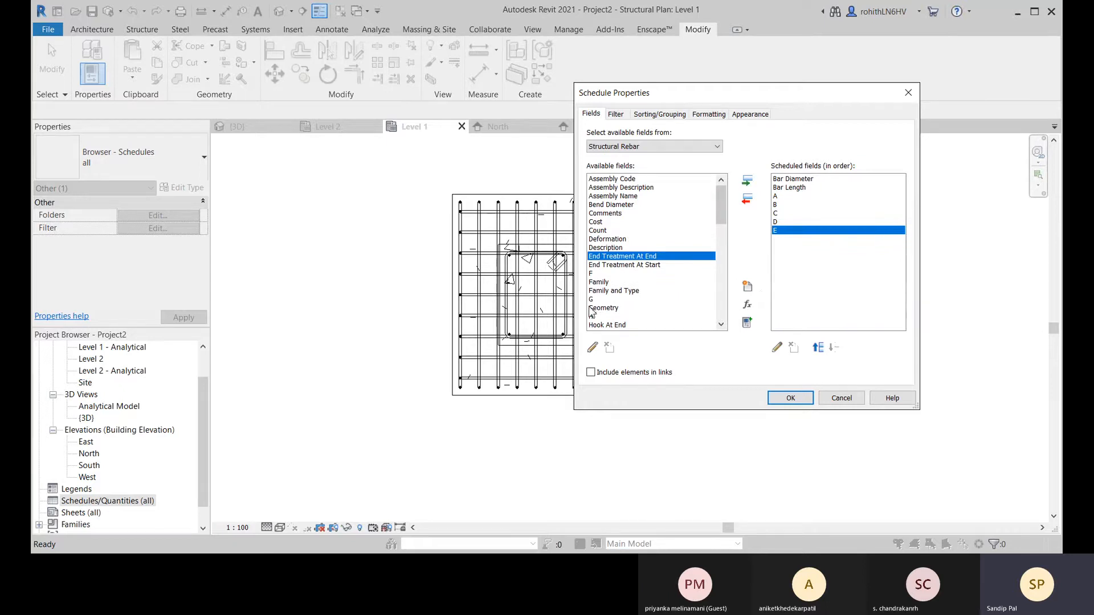
- Add the Family and Type, Count and Total Bar Length fields to the scheduled fields
double_click(618, 293)
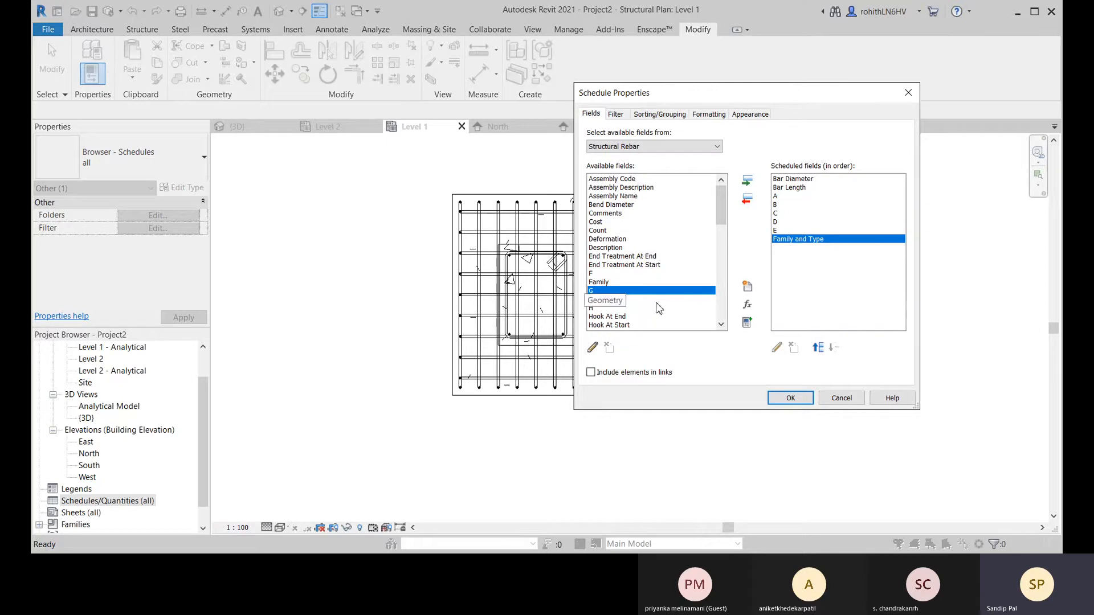
double_click(610, 231)
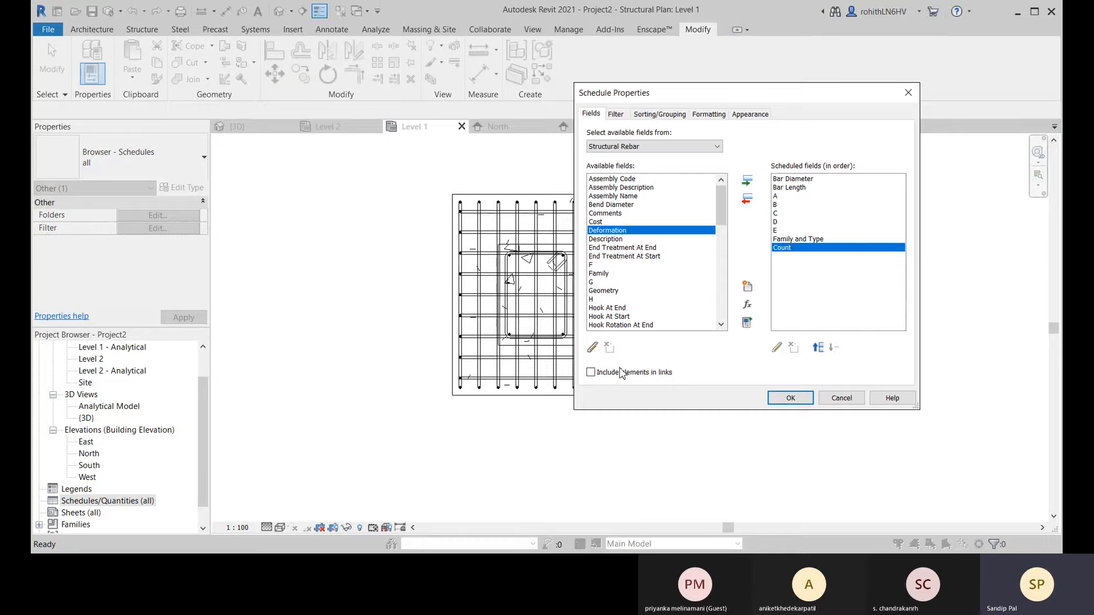
scroll(638, 285, down, 4)
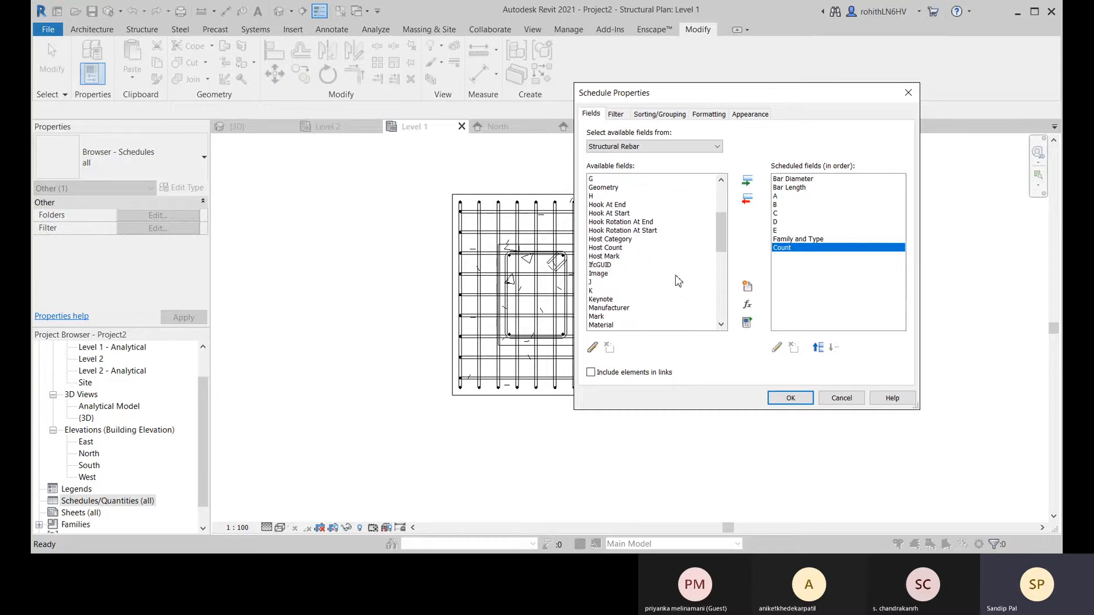
scroll(656, 273, down, 4)
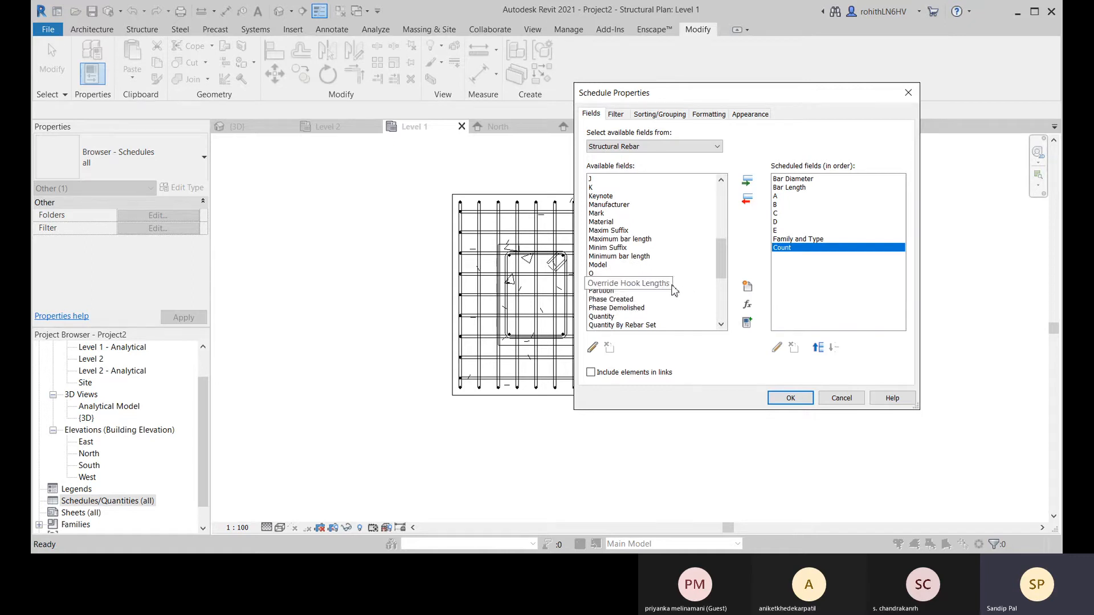
scroll(683, 296, down, 2)
scroll(650, 322, down, 3)
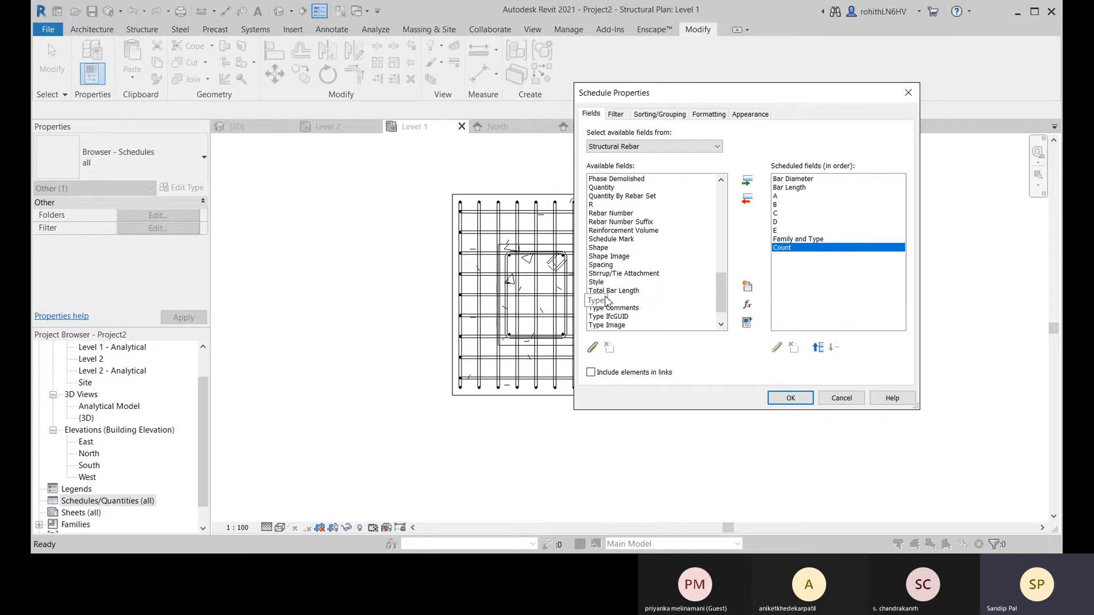
double_click(622, 293)
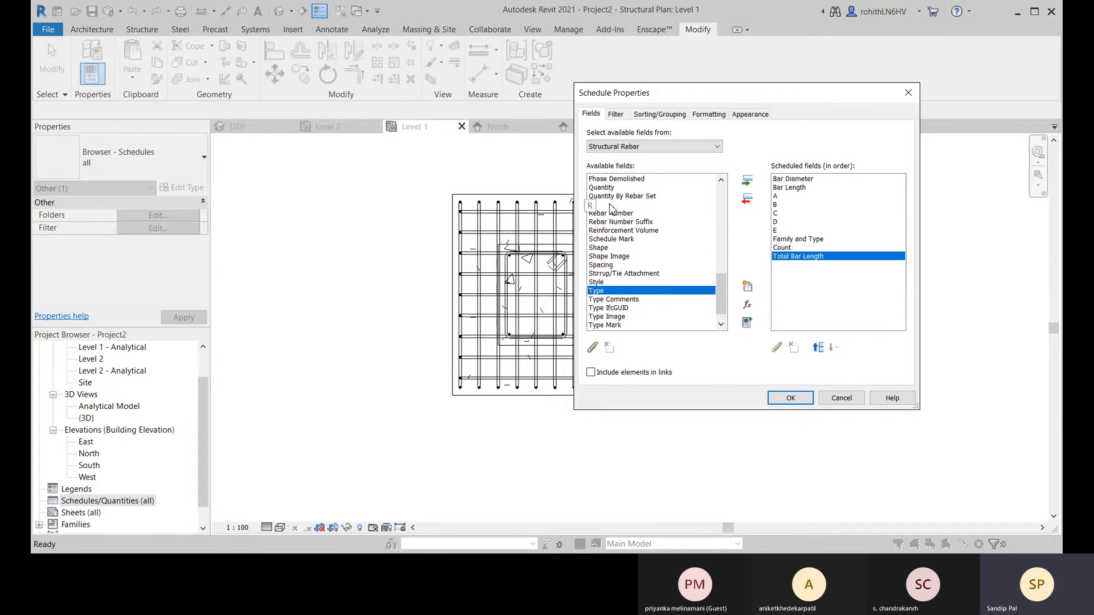
- Reorder the scheduled fields so that Family and Type comes first, above Bar Diameter
scroll(649, 312, down, 1)
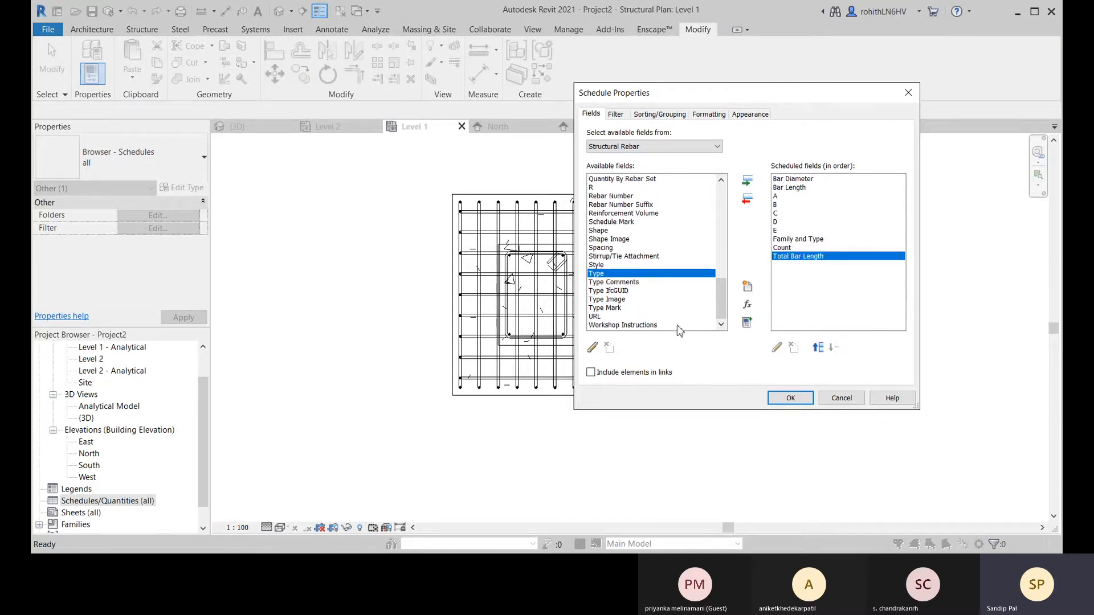
scroll(722, 297, up, 1)
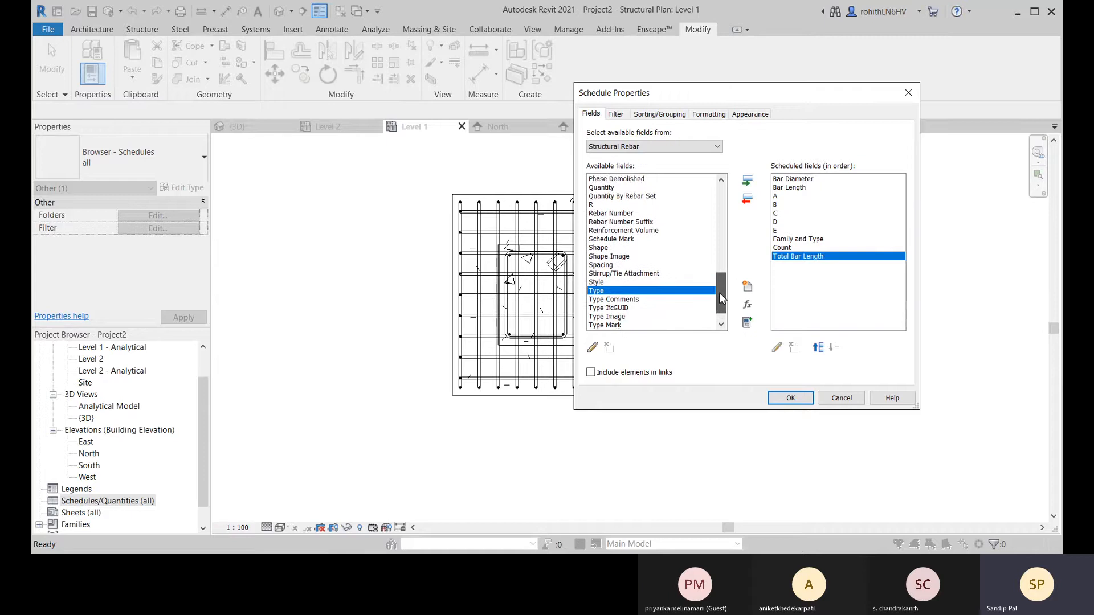
scroll(721, 297, up, 2)
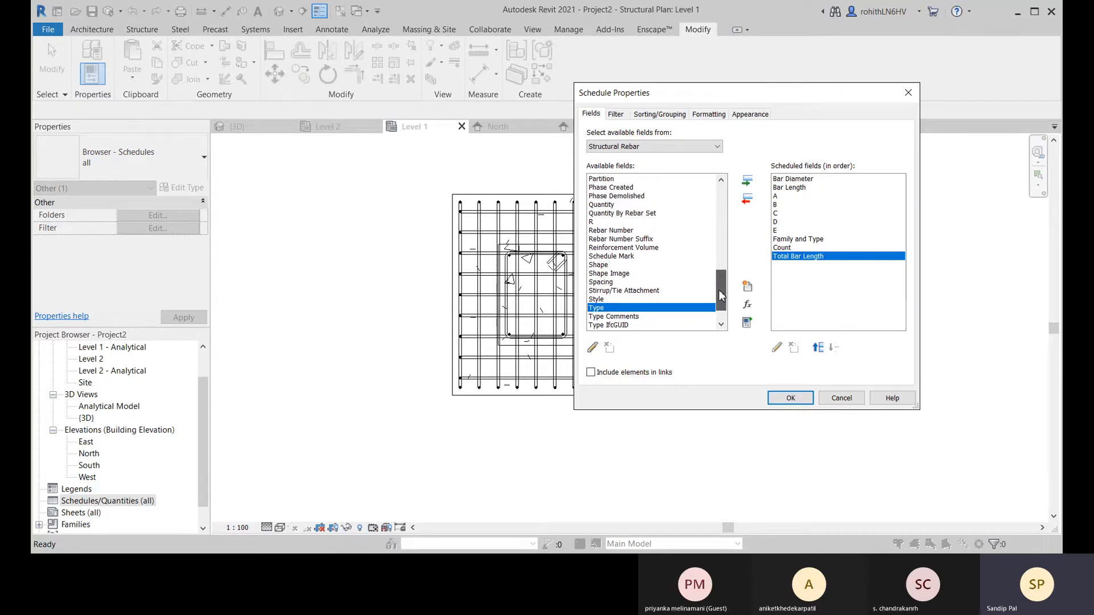
drag(720, 294, 716, 197)
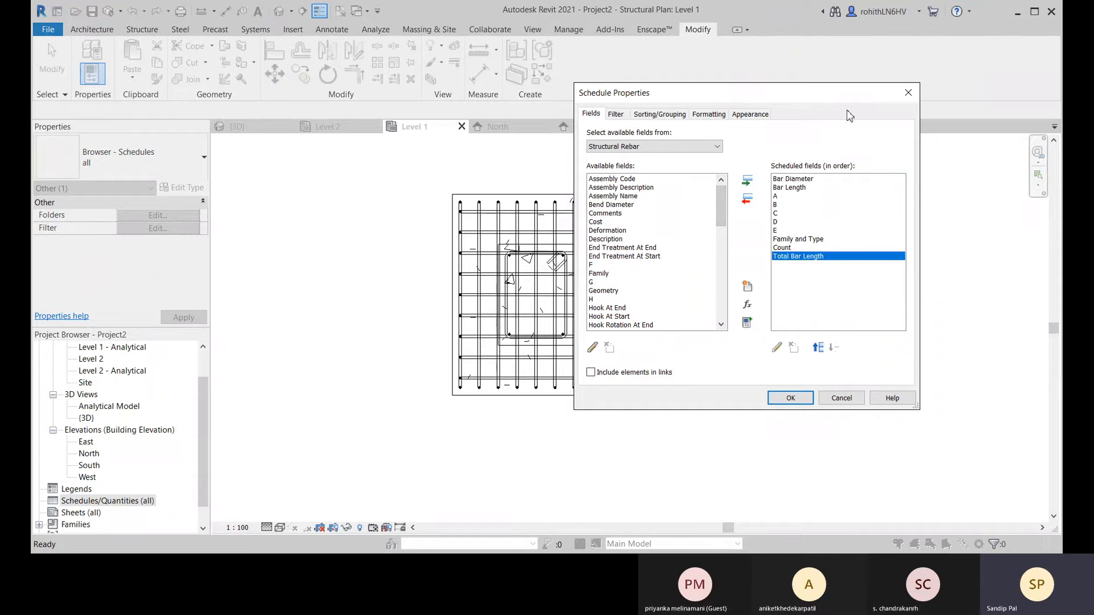
drag(829, 94, 635, 88)
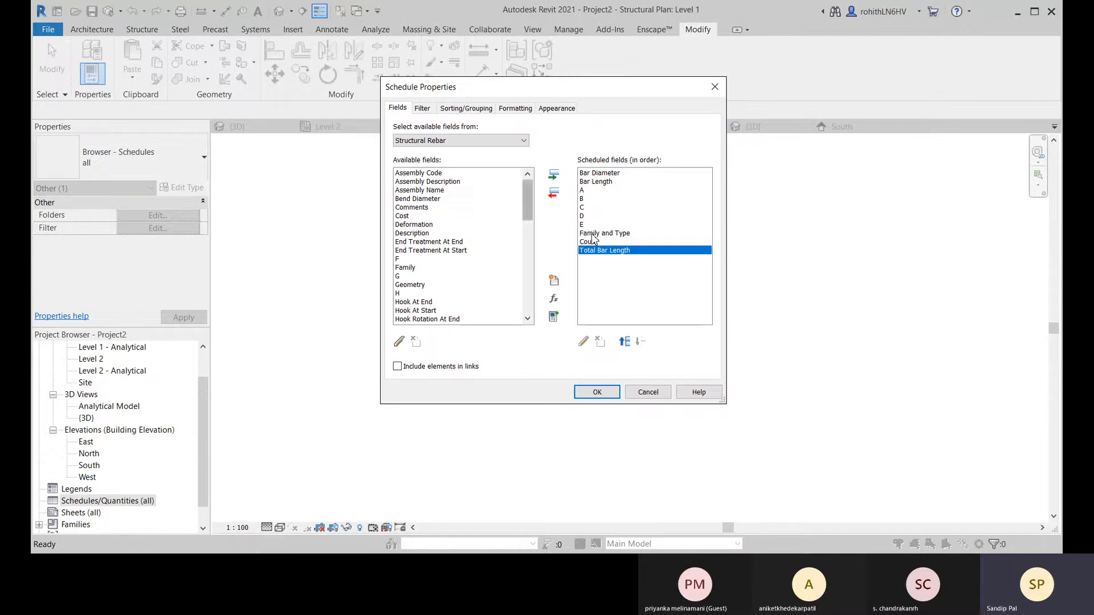
click(604, 233)
click(625, 342)
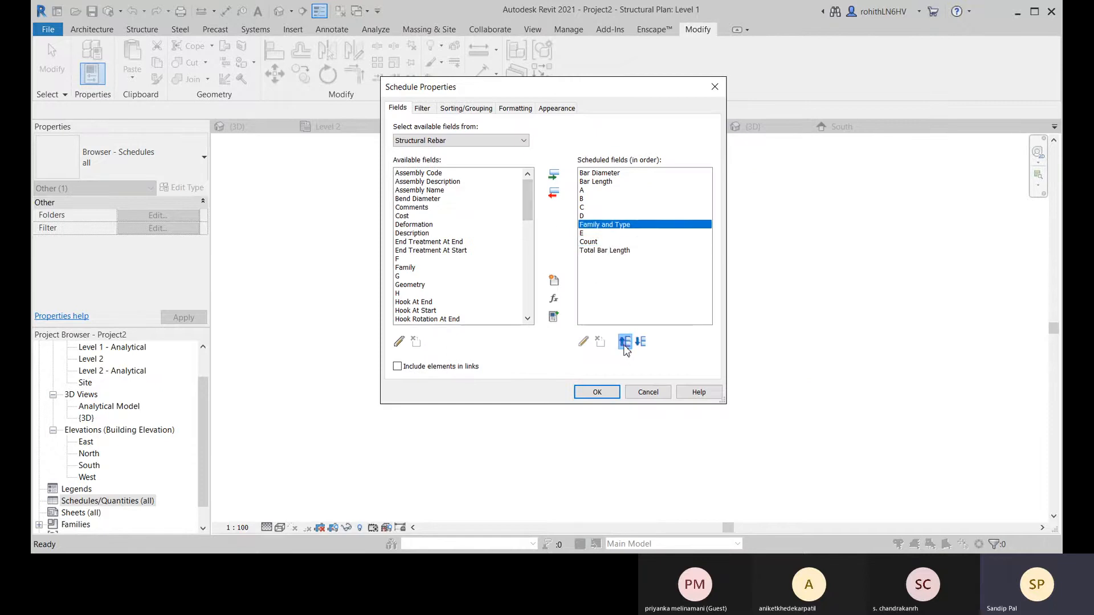
click(625, 342)
click(625, 342)
click(625, 342)
click(625, 342)
click(625, 342)
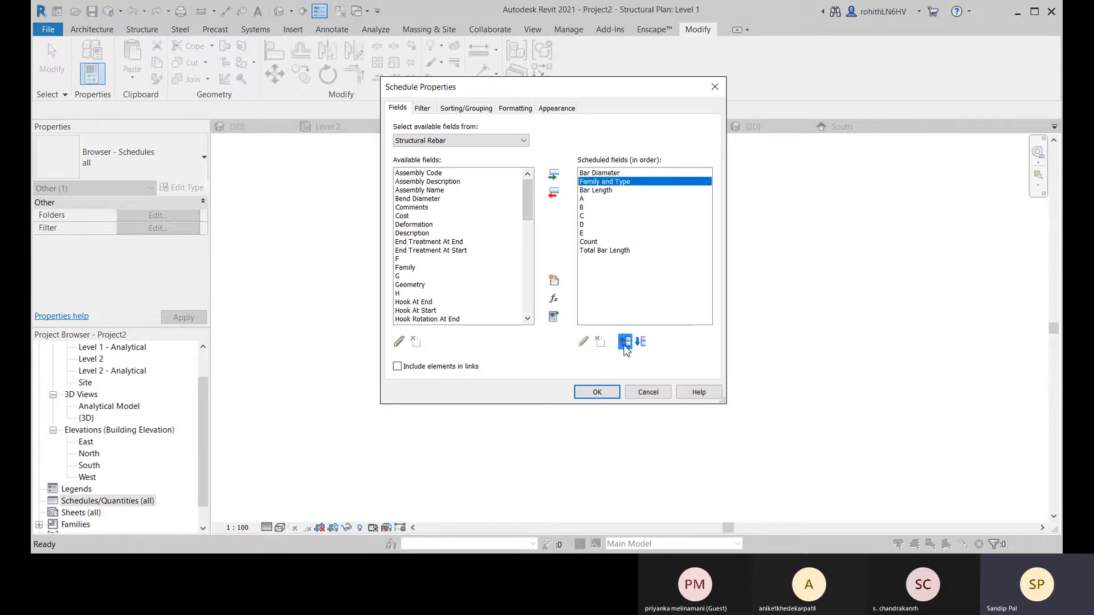
click(625, 342)
- Reorder Bar Length so that it sits between Count and Total Bar Length in the scheduled fields
click(593, 190)
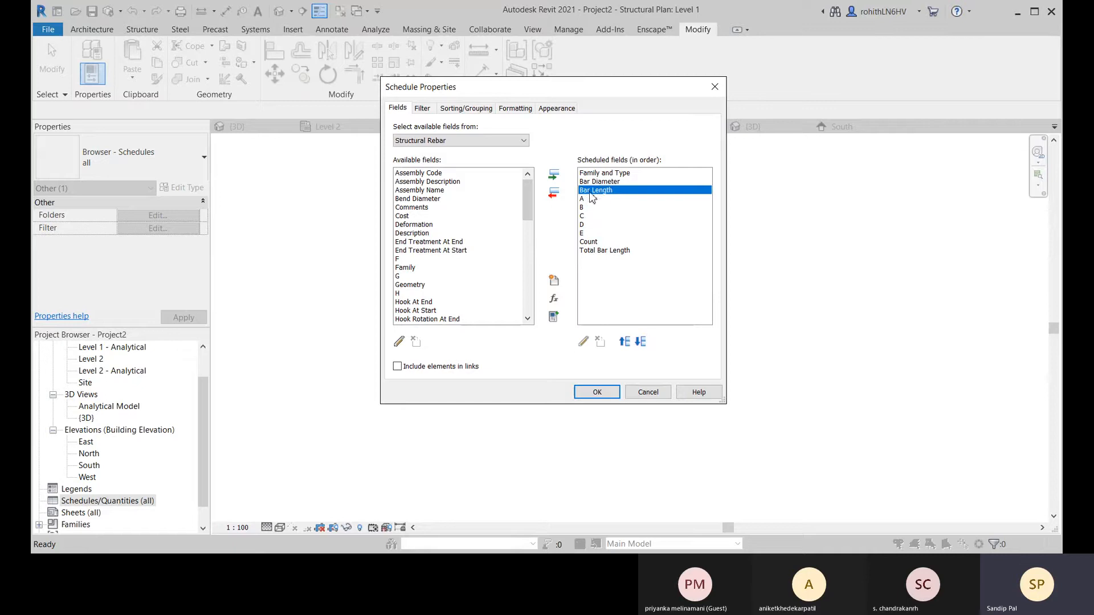
click(641, 342)
click(640, 342)
click(640, 342)
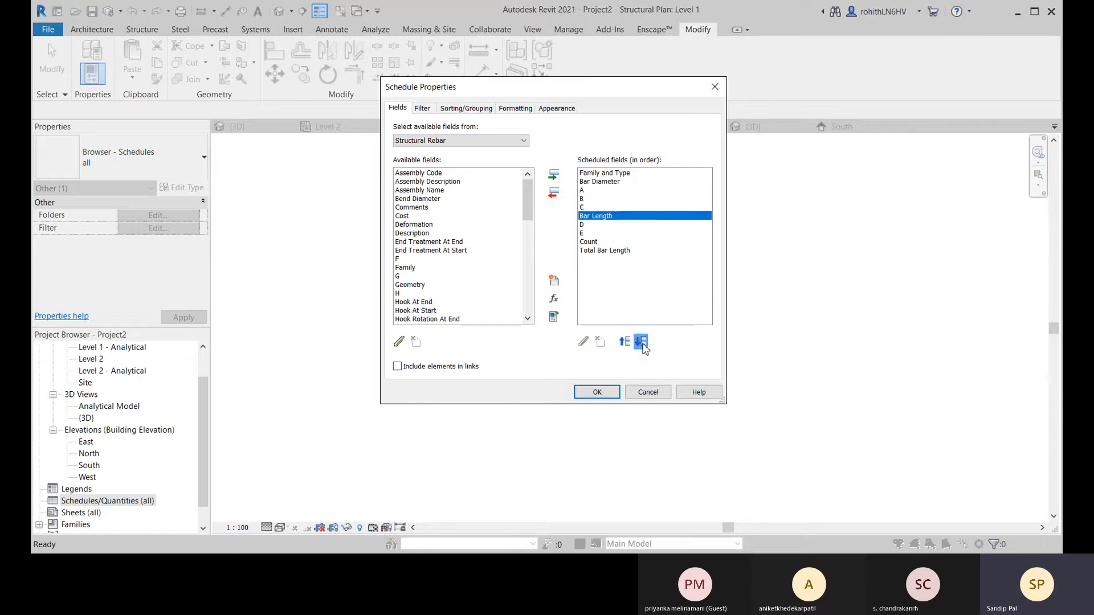
click(640, 342)
click(640, 342)
click(641, 342)
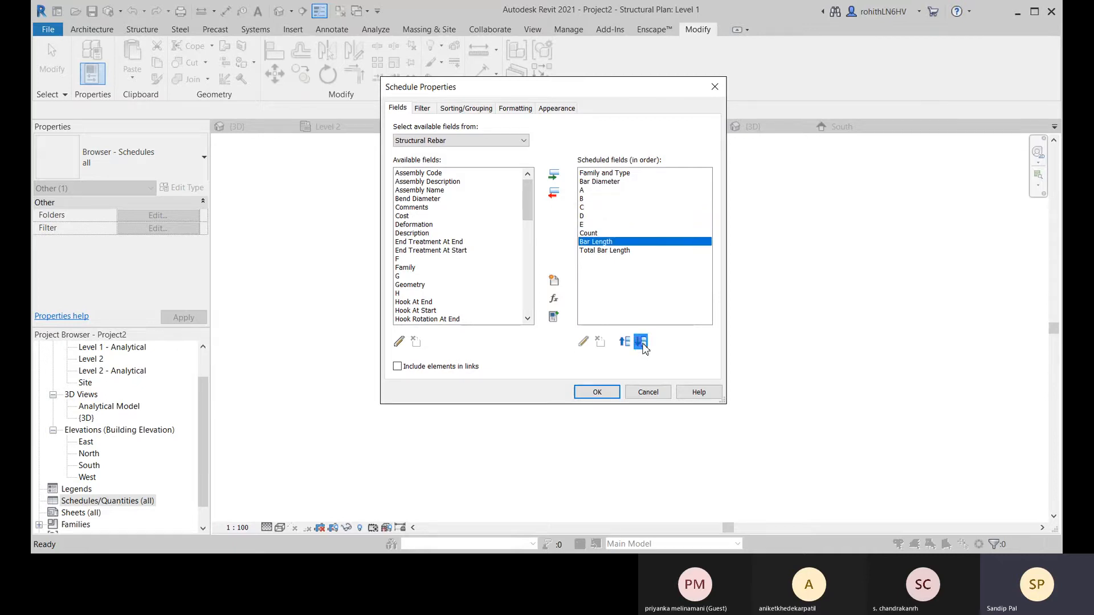
- Reorder Bar Diameter so that it follows Count and precedes Bar Length in the scheduled fields
click(595, 182)
click(640, 342)
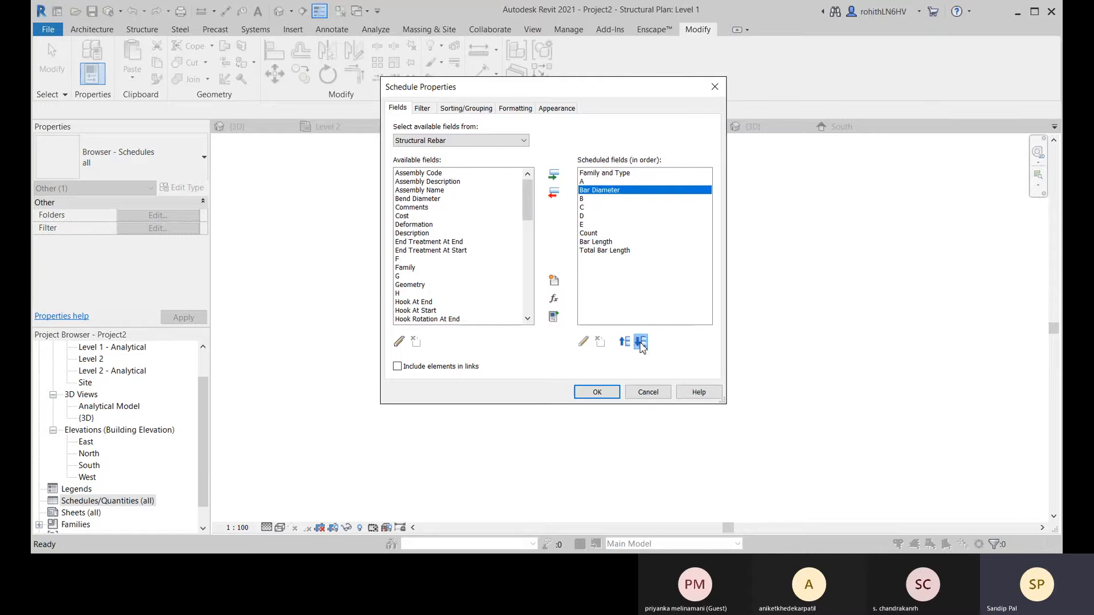
click(641, 342)
click(640, 342)
click(640, 342)
click(641, 342)
click(640, 342)
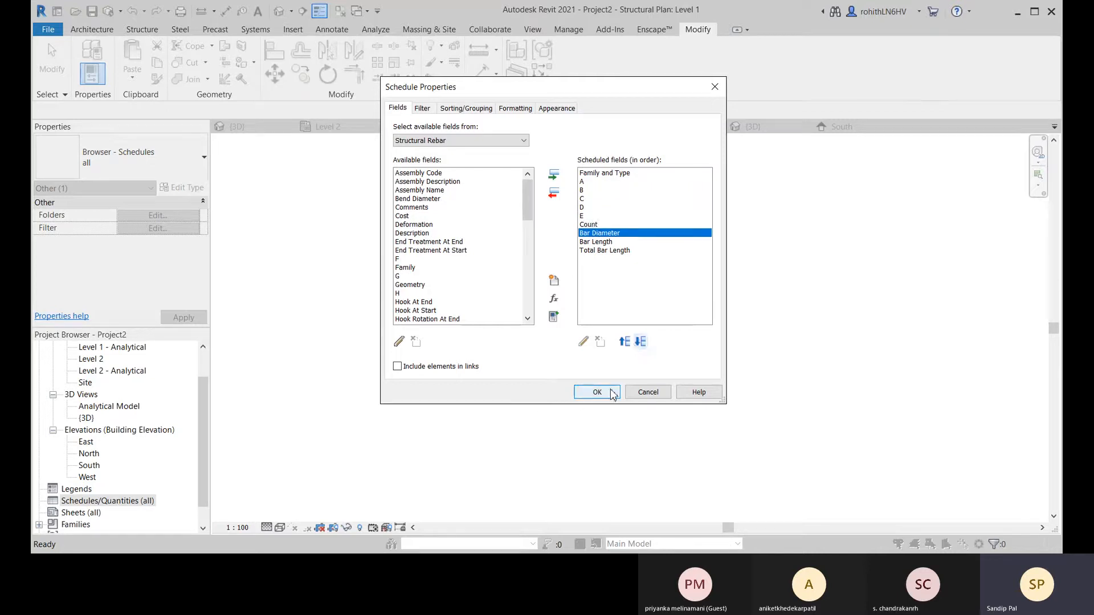
- Add the Image field as the last scheduled field and generate the Rebar Schedule
scroll(484, 296, down, 5)
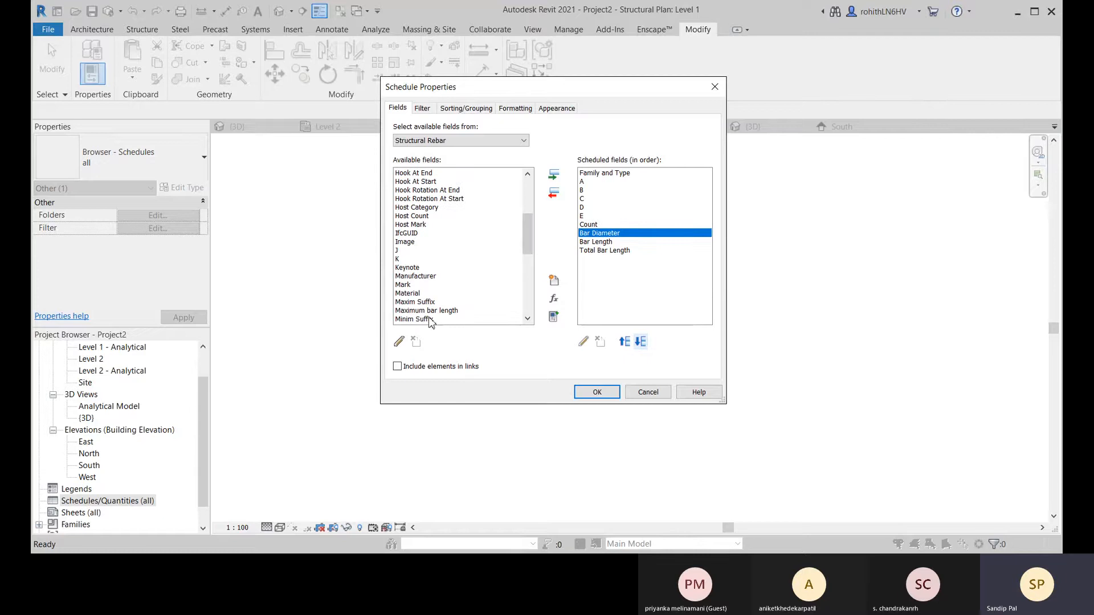
double_click(412, 242)
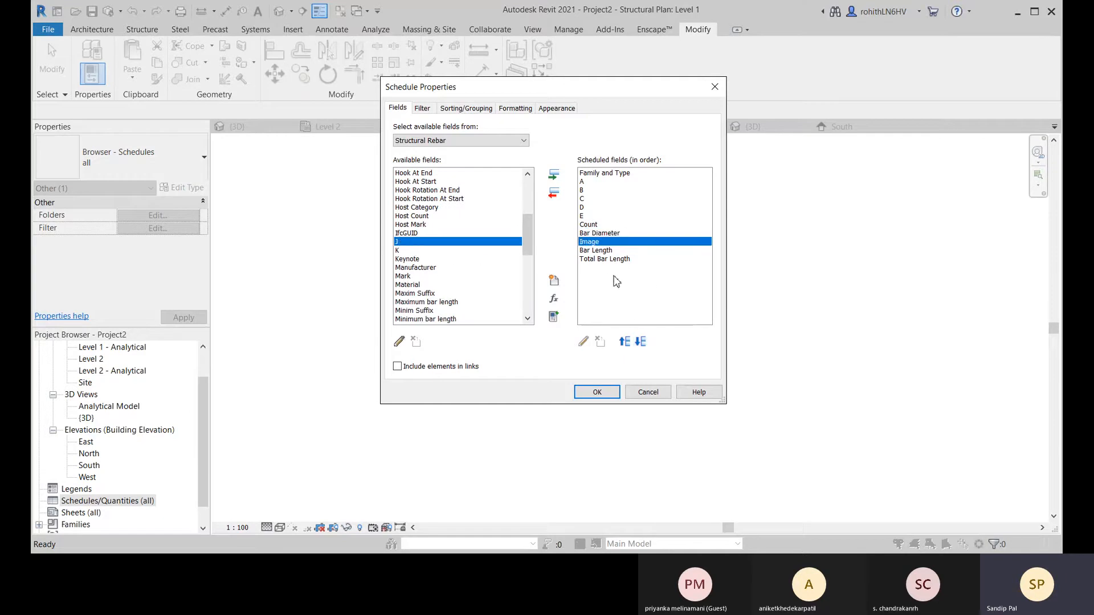
click(642, 346)
click(643, 346)
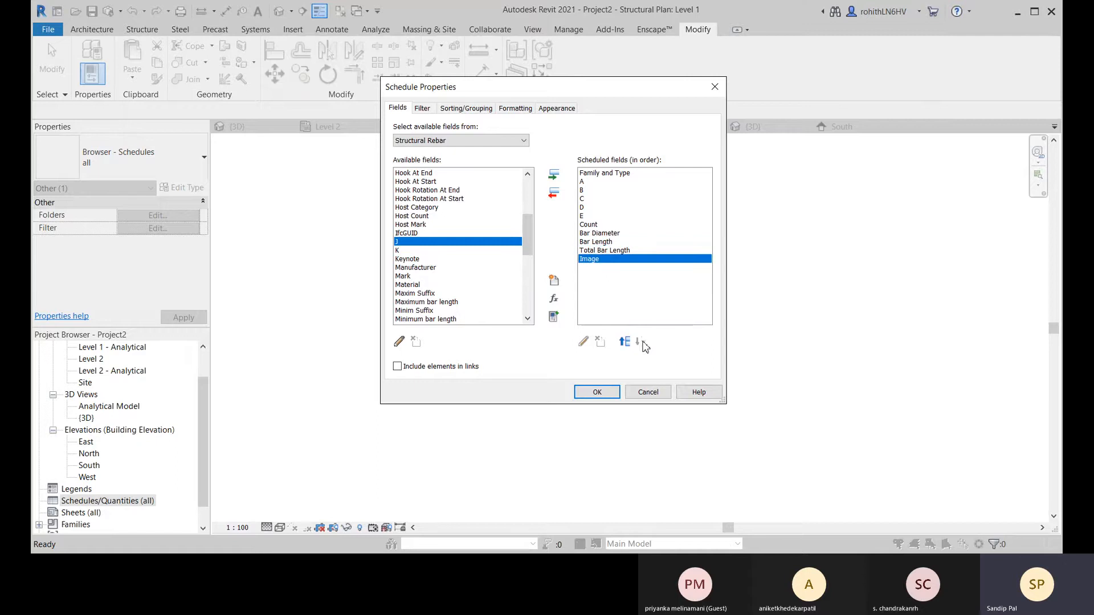
click(598, 394)
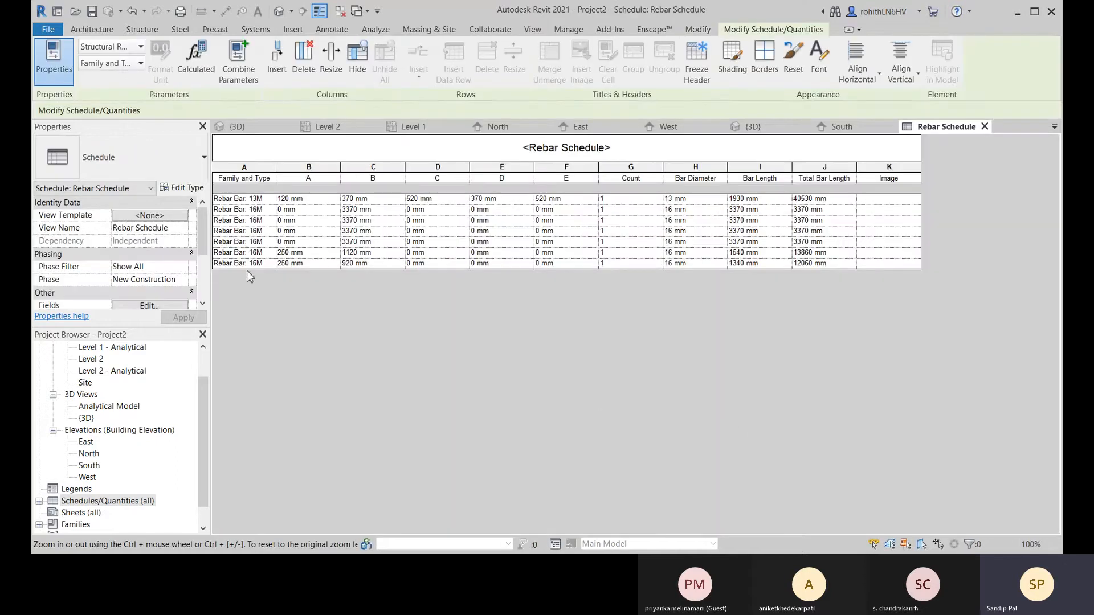
- Widen the Family and Type, A and B columns of the Rebar Schedule
drag(277, 176, 297, 176)
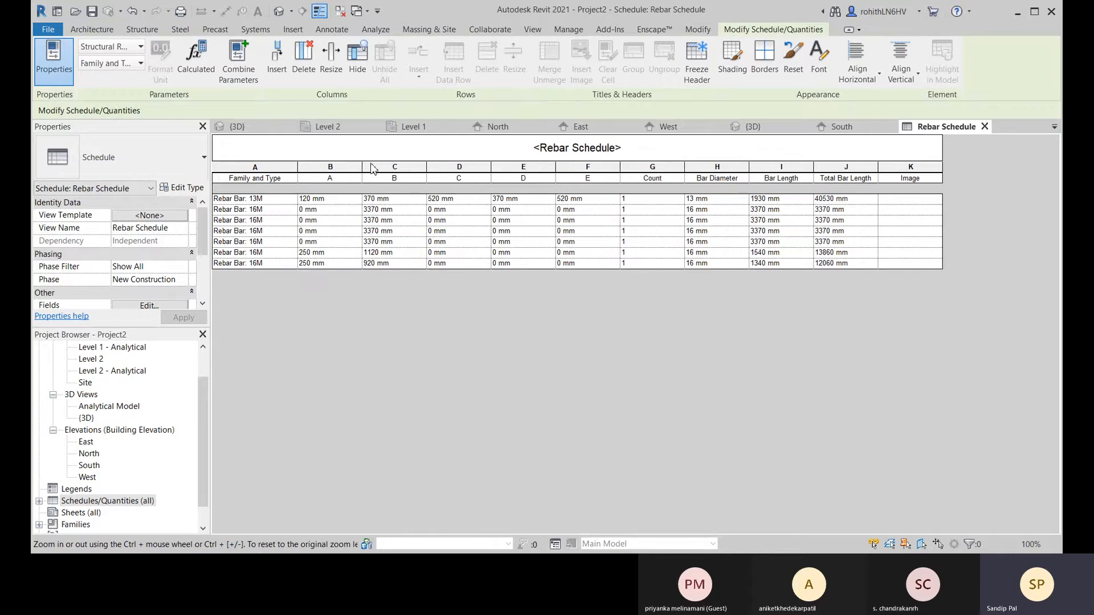
drag(363, 168, 378, 169)
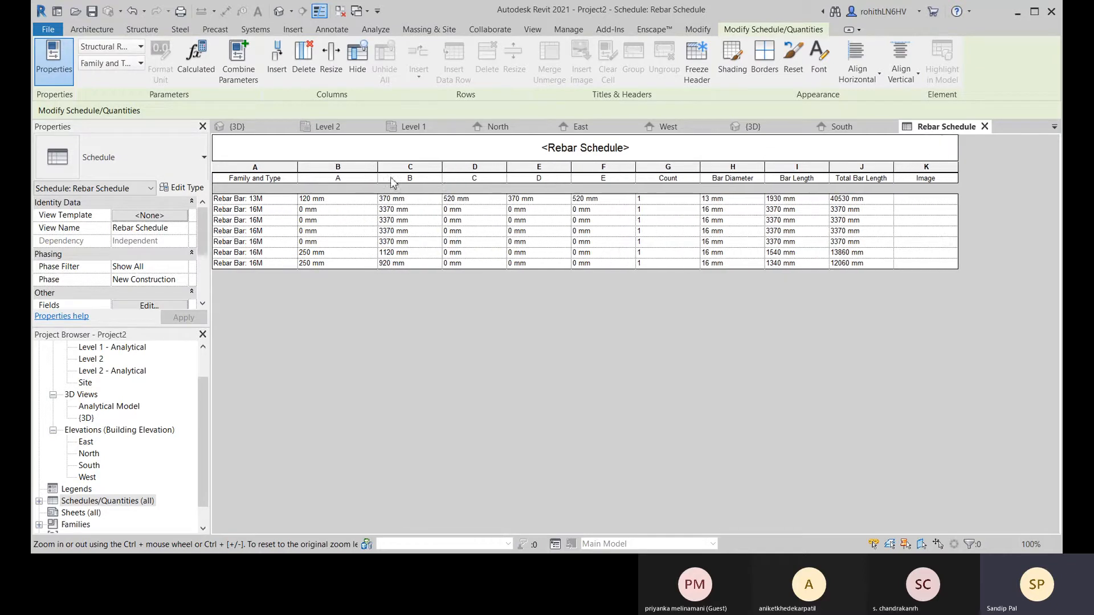
drag(445, 177, 445, 176)
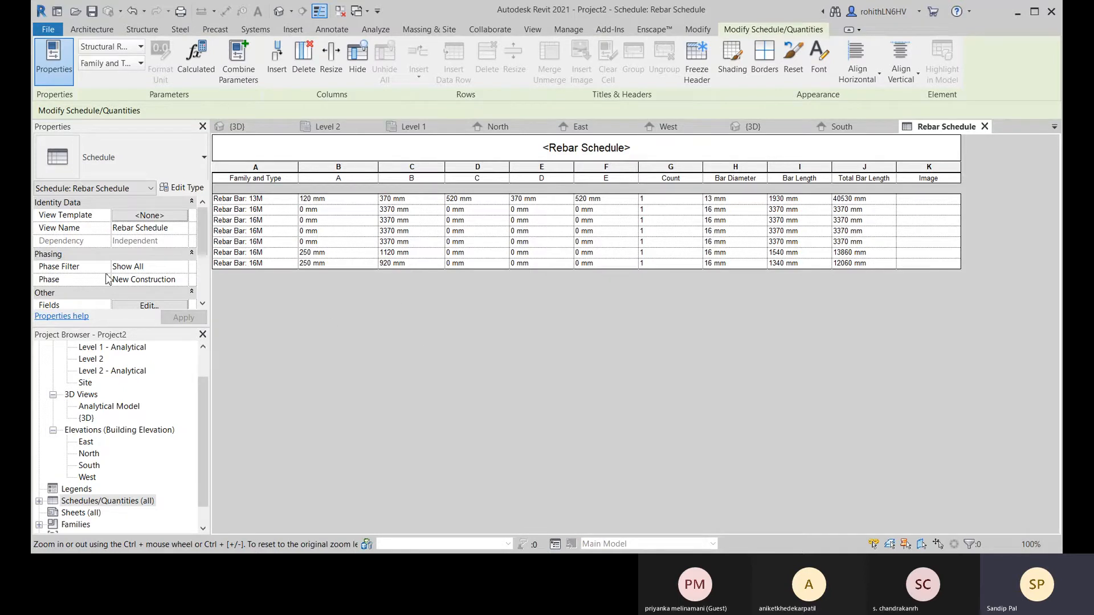
- Turn off itemizing of every instance in the Rebar Schedule's sorting and grouping settings
scroll(125, 291, down, 1)
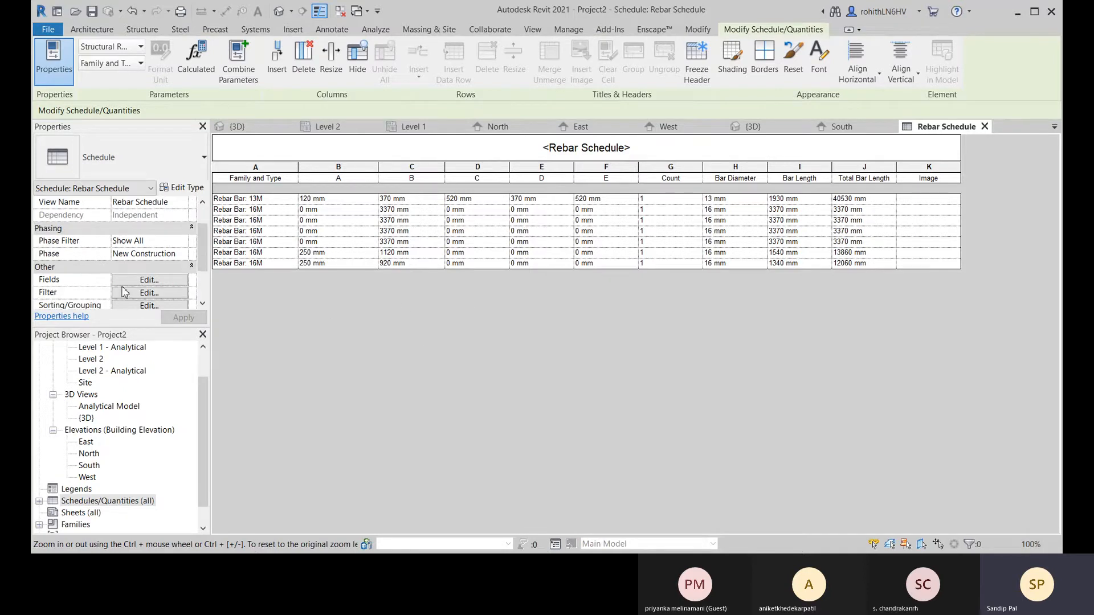
scroll(124, 305, down, 1)
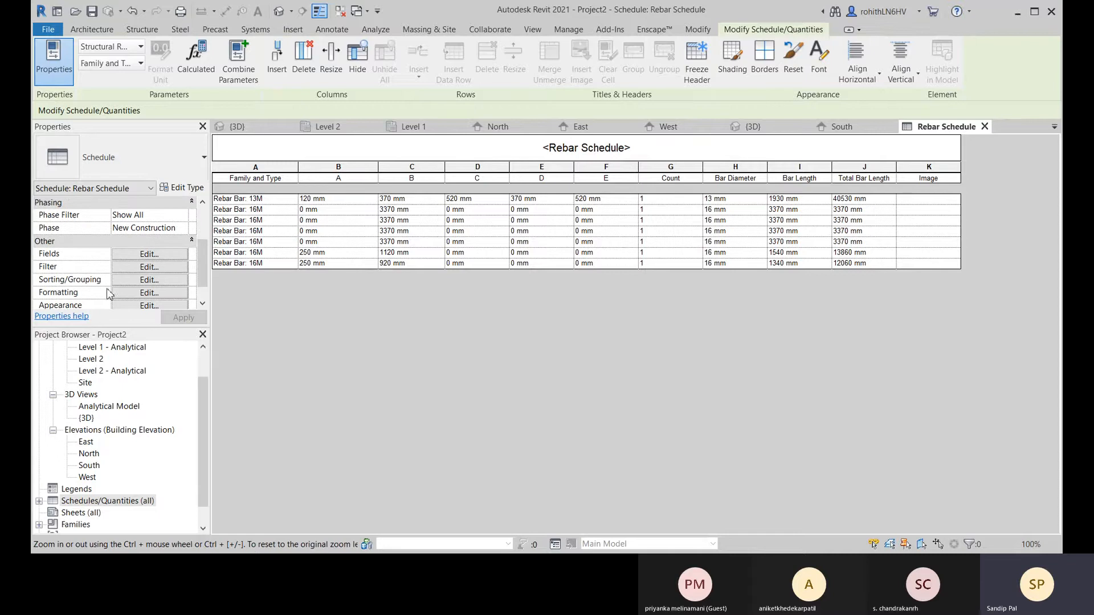
click(147, 280)
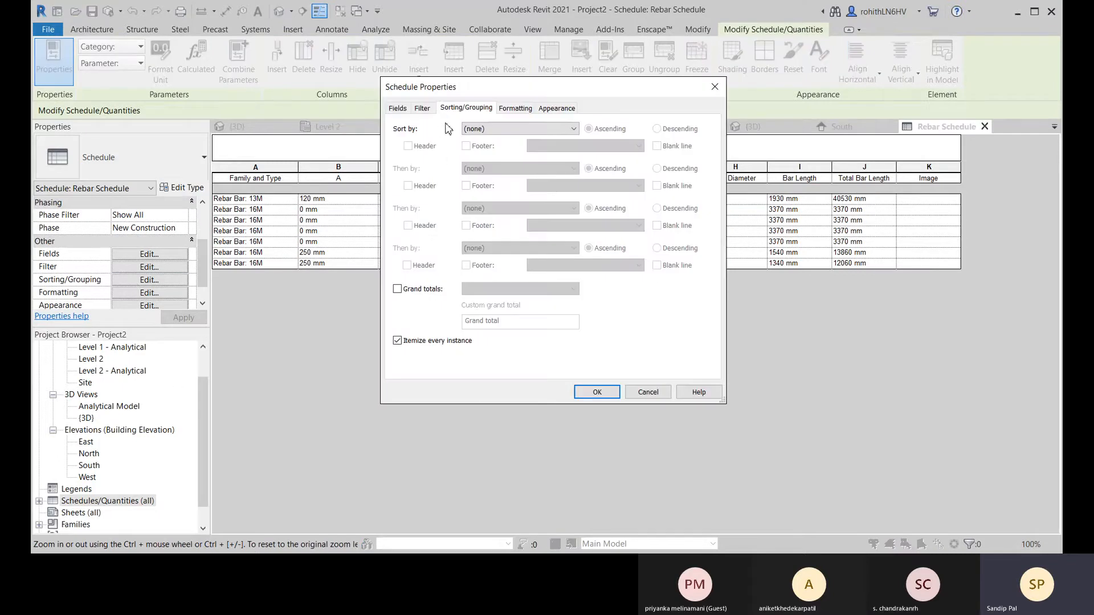
click(422, 110)
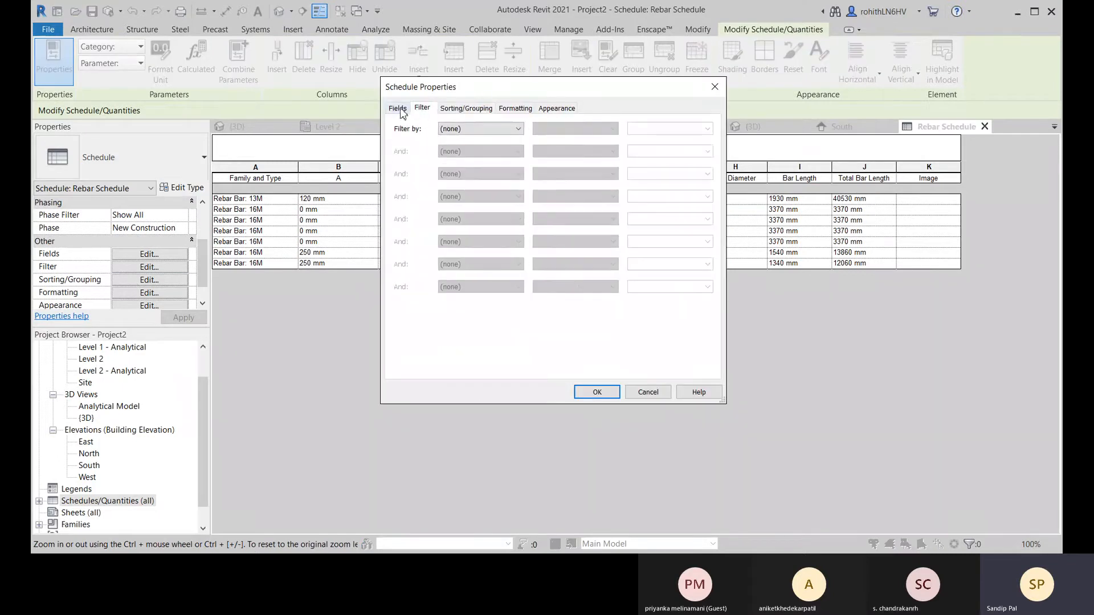
click(400, 111)
click(456, 109)
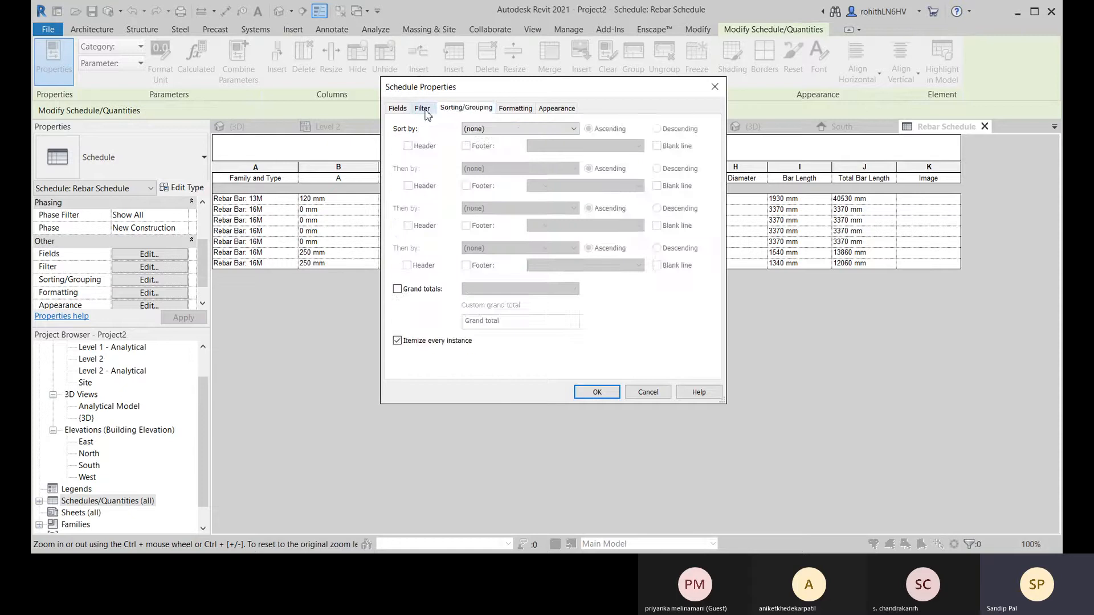
click(422, 111)
click(467, 109)
click(399, 342)
- Sort the Rebar Schedule by Family and Type, then by Bar Diameter, both ascending
click(496, 129)
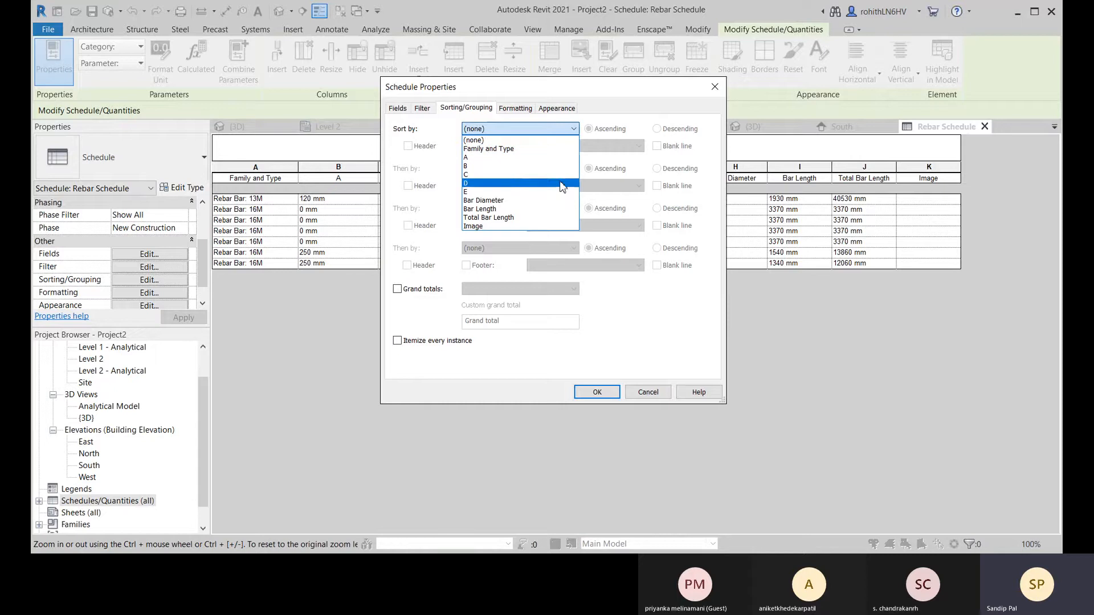
click(494, 149)
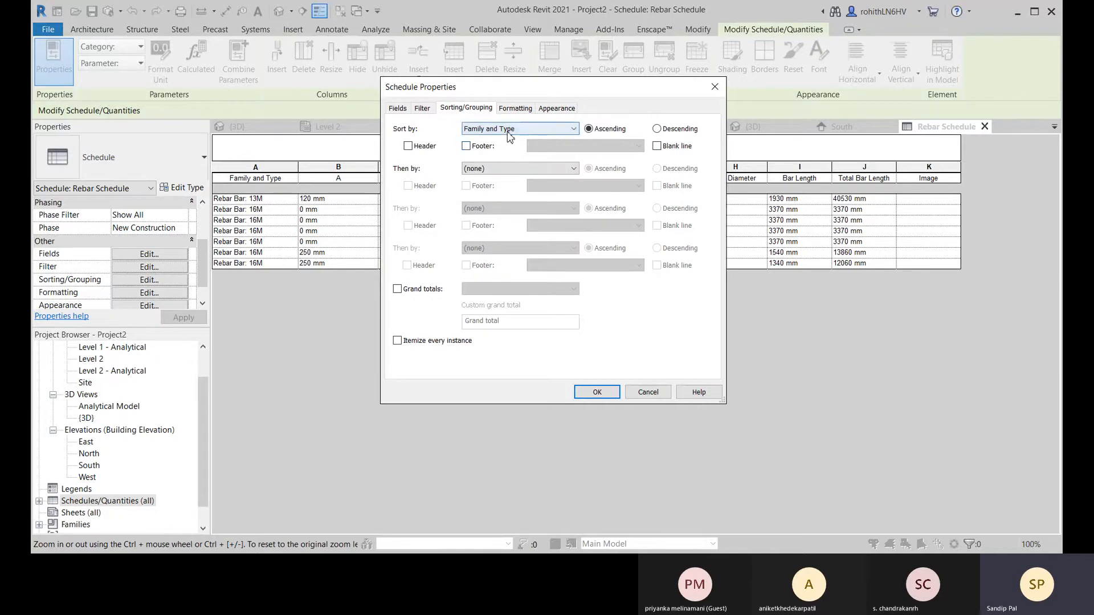
click(480, 170)
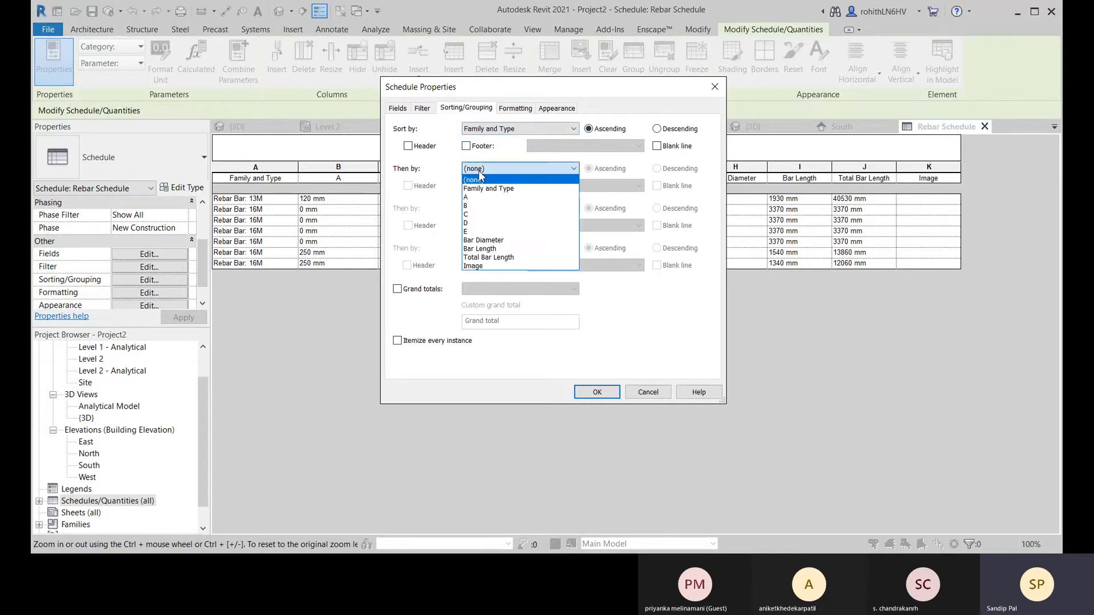
click(490, 240)
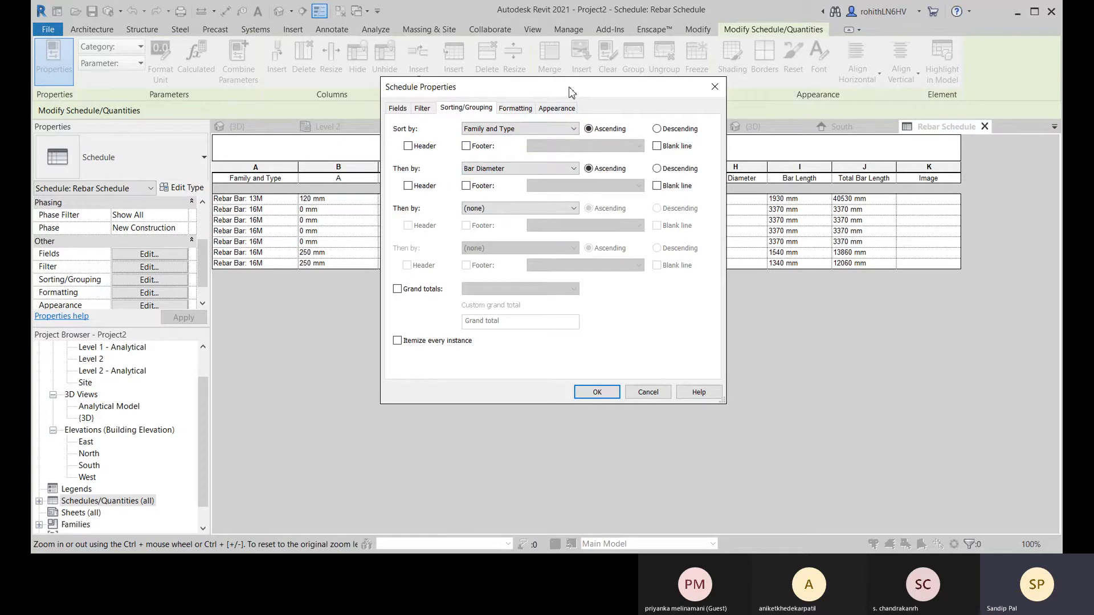
- Add a footer showing Title and totals to the Family and Type sort level
drag(572, 91, 530, 74)
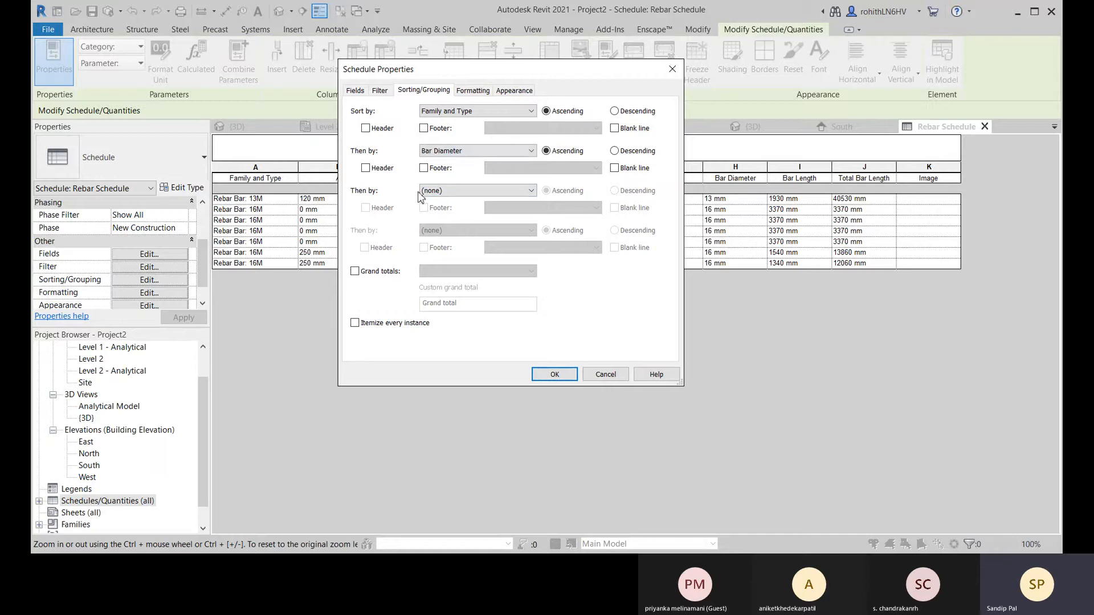
click(424, 128)
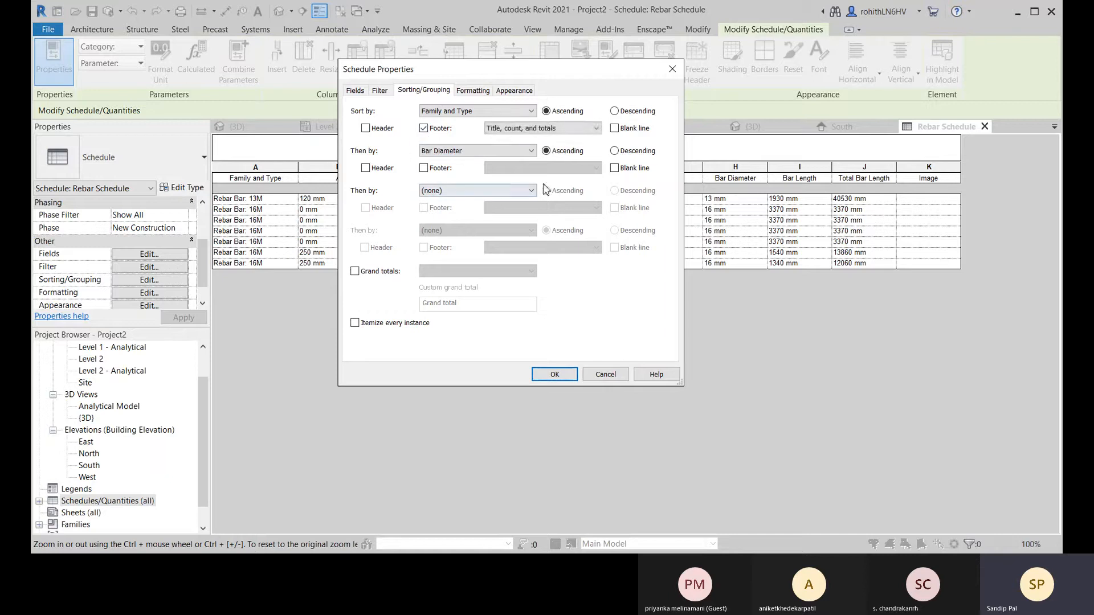
click(596, 127)
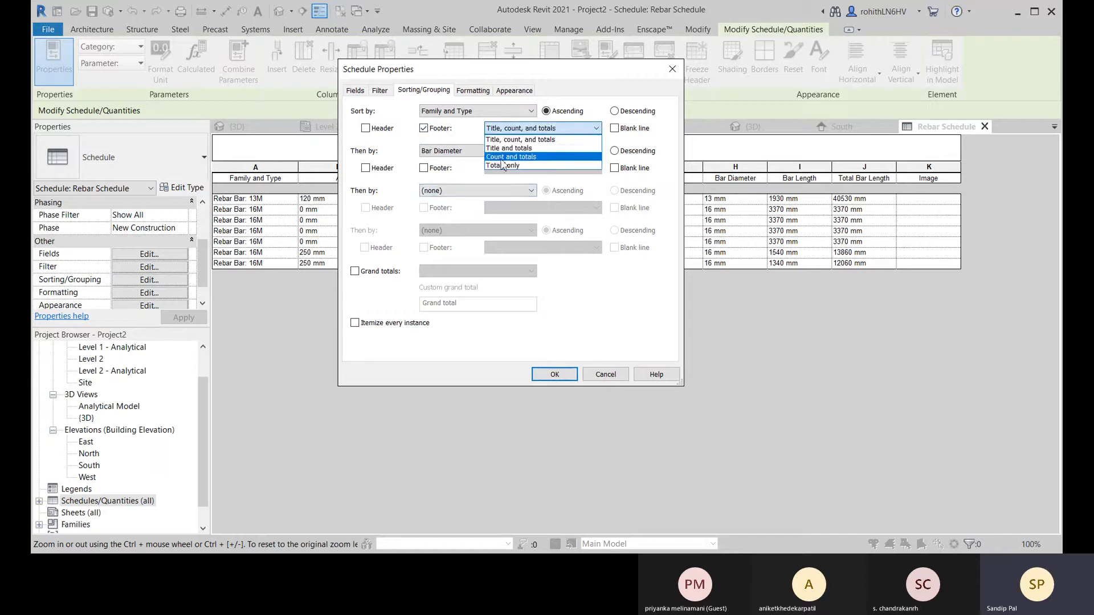
click(532, 149)
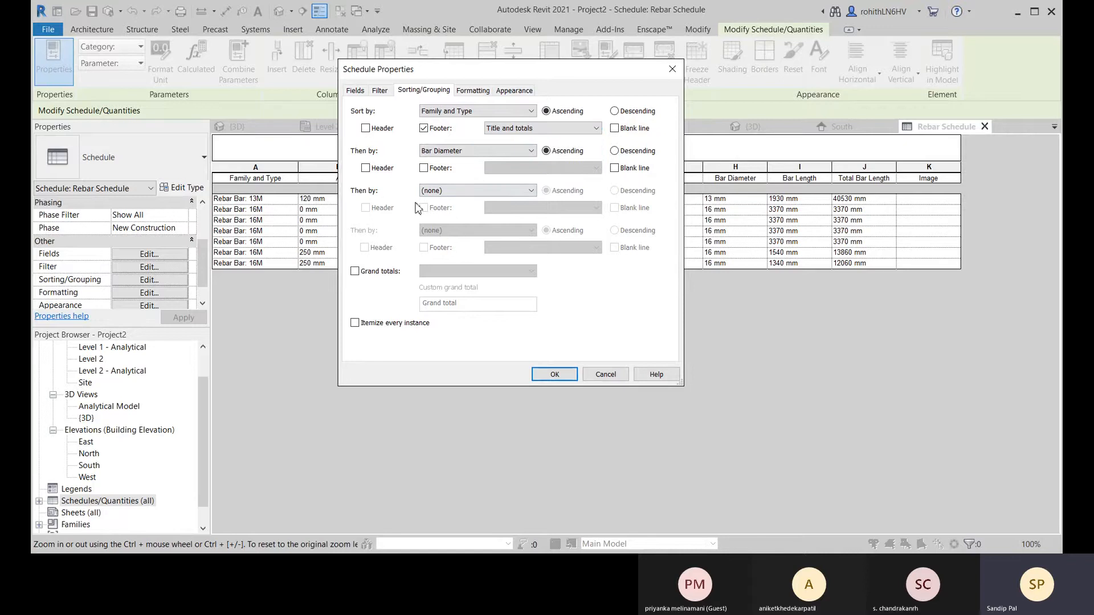
click(380, 91)
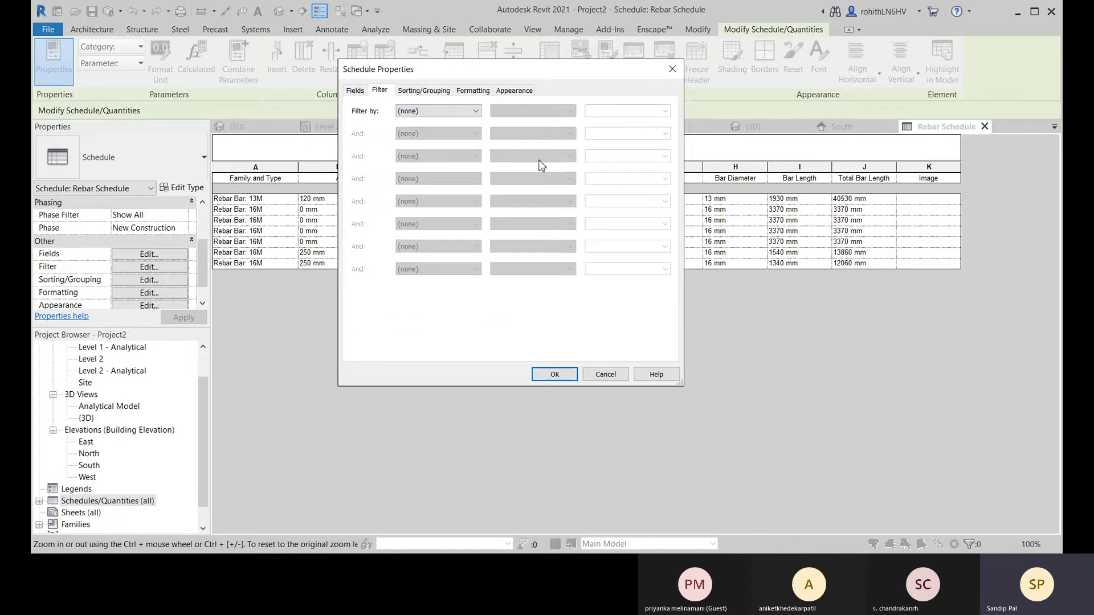
click(436, 111)
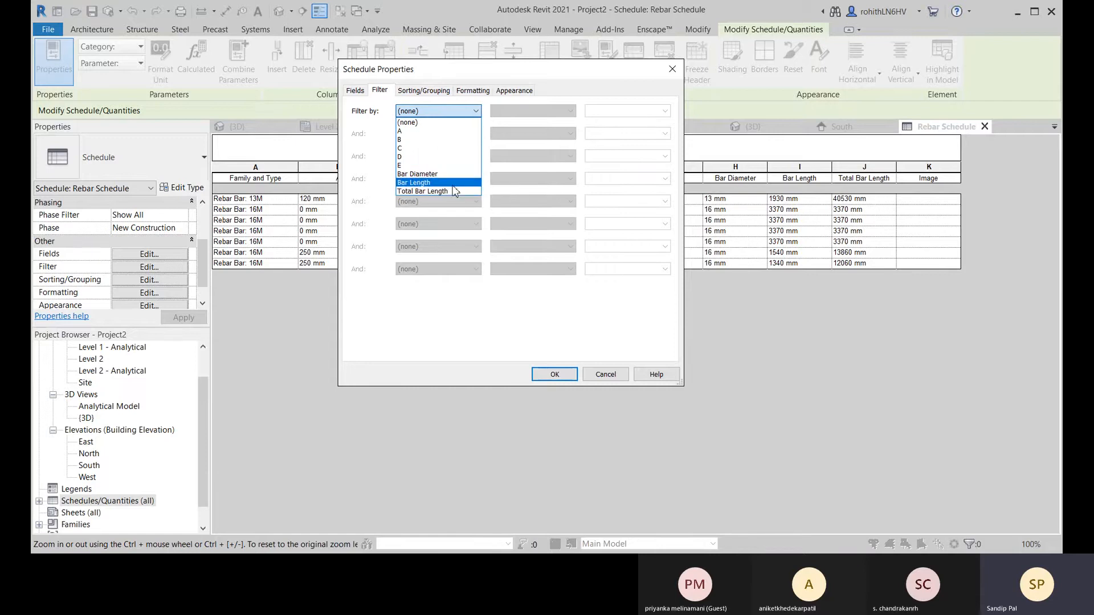
click(534, 110)
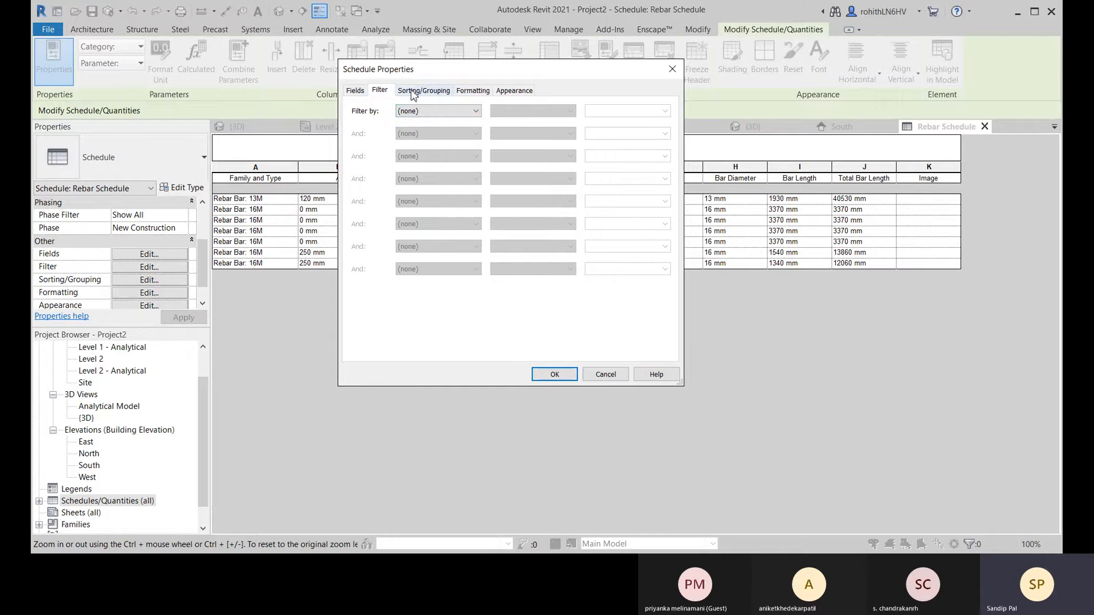
- Override the project settings in the Bar Length field format, remove its unit symbol, and apply the schedule properties
click(474, 91)
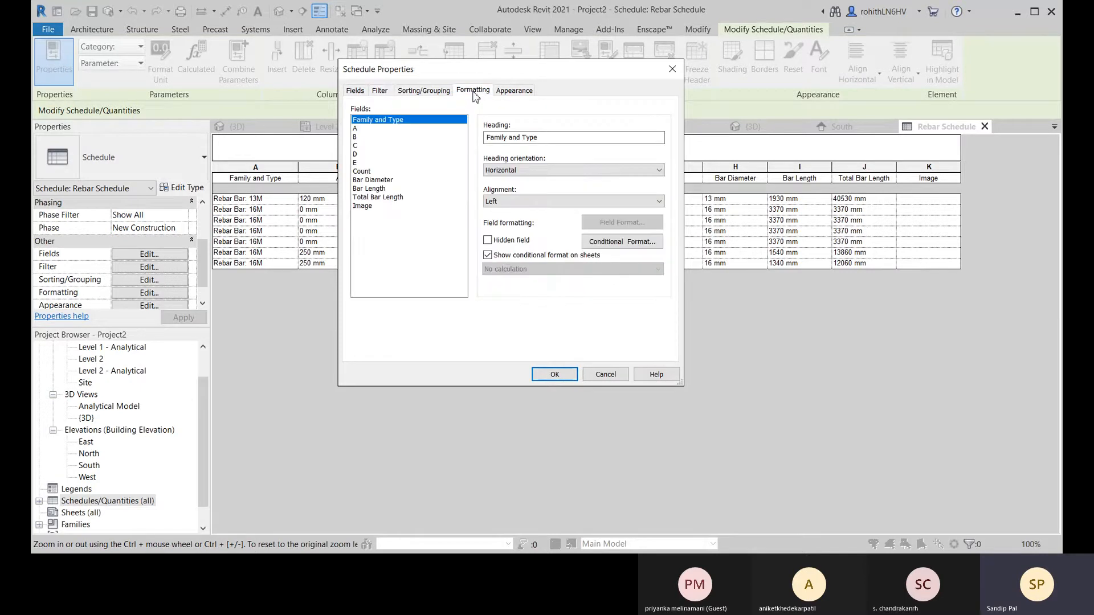
click(361, 180)
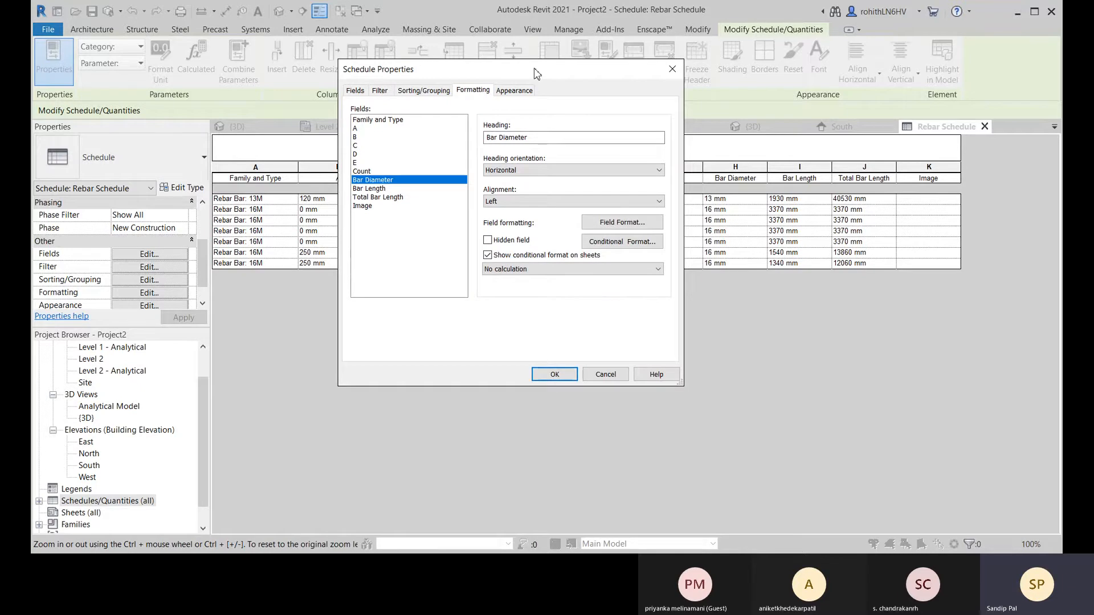
drag(536, 72, 743, 90)
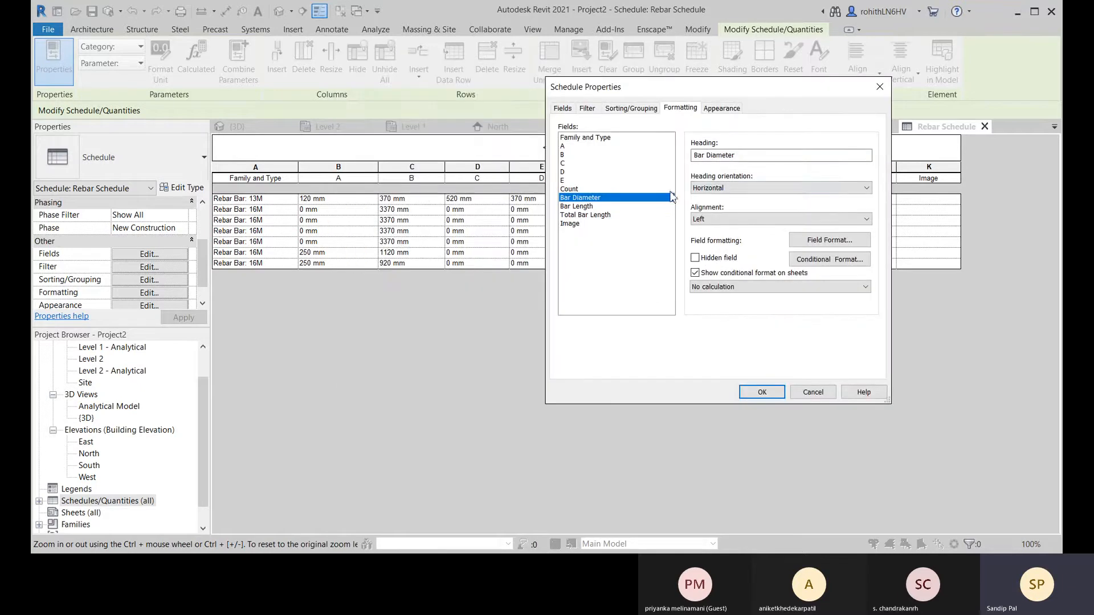
click(585, 207)
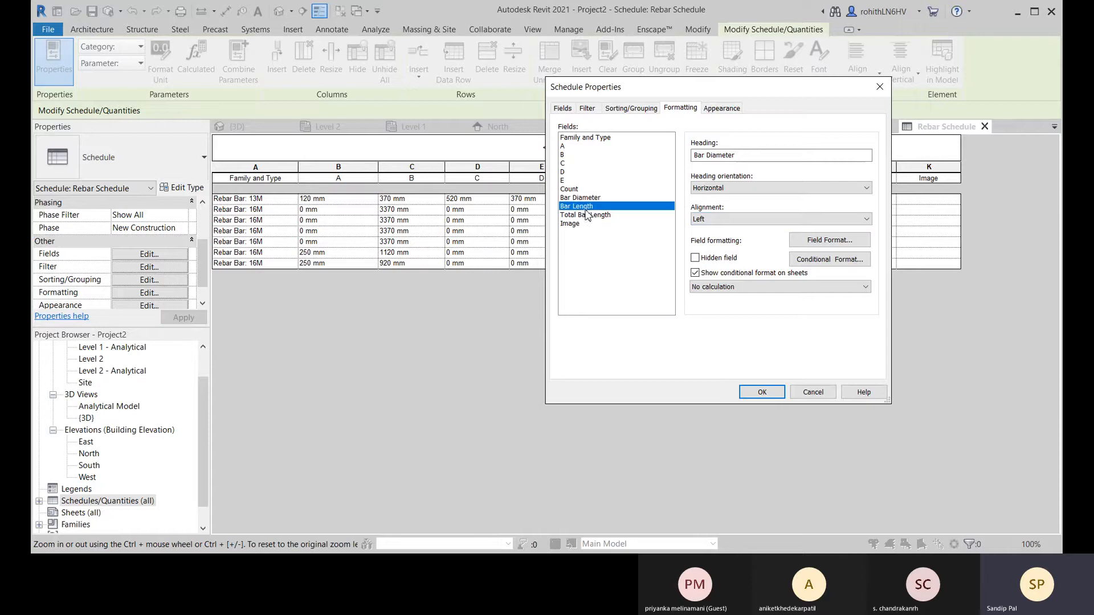
click(811, 244)
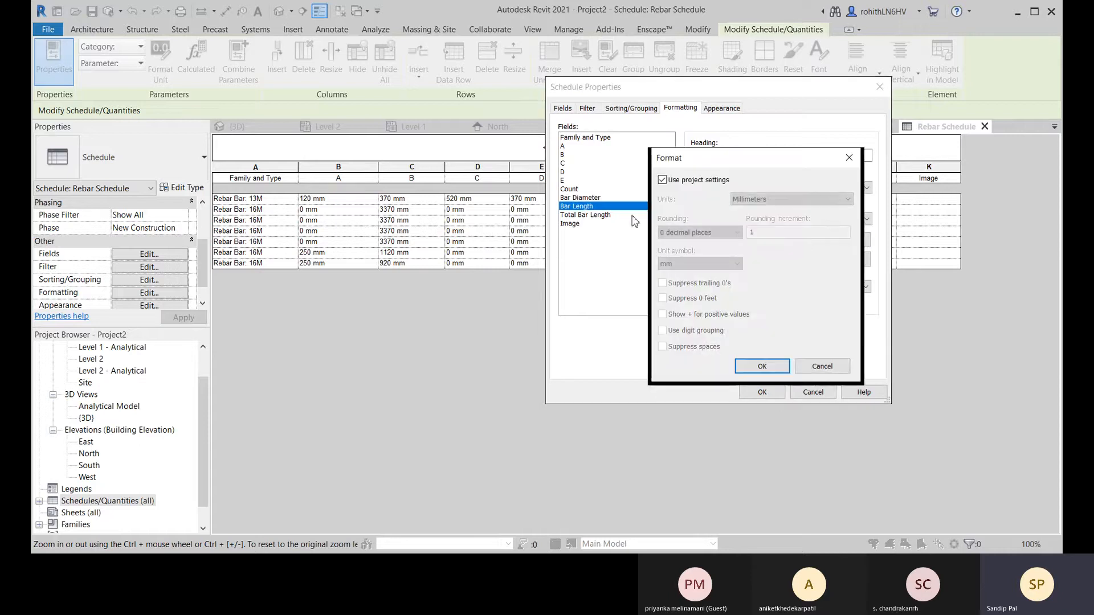
click(662, 180)
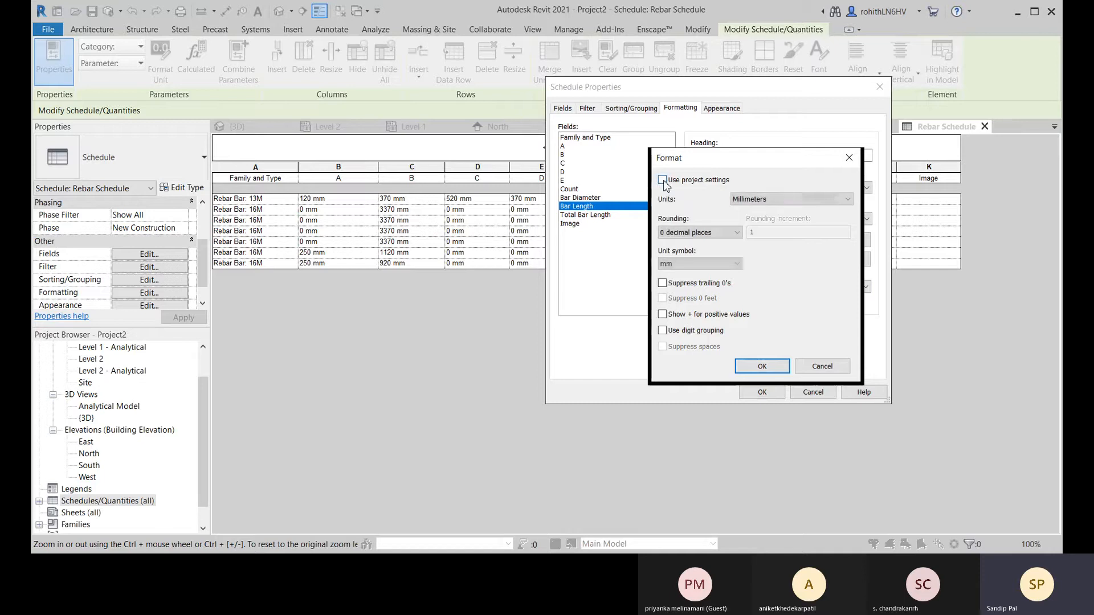
click(681, 265)
click(678, 276)
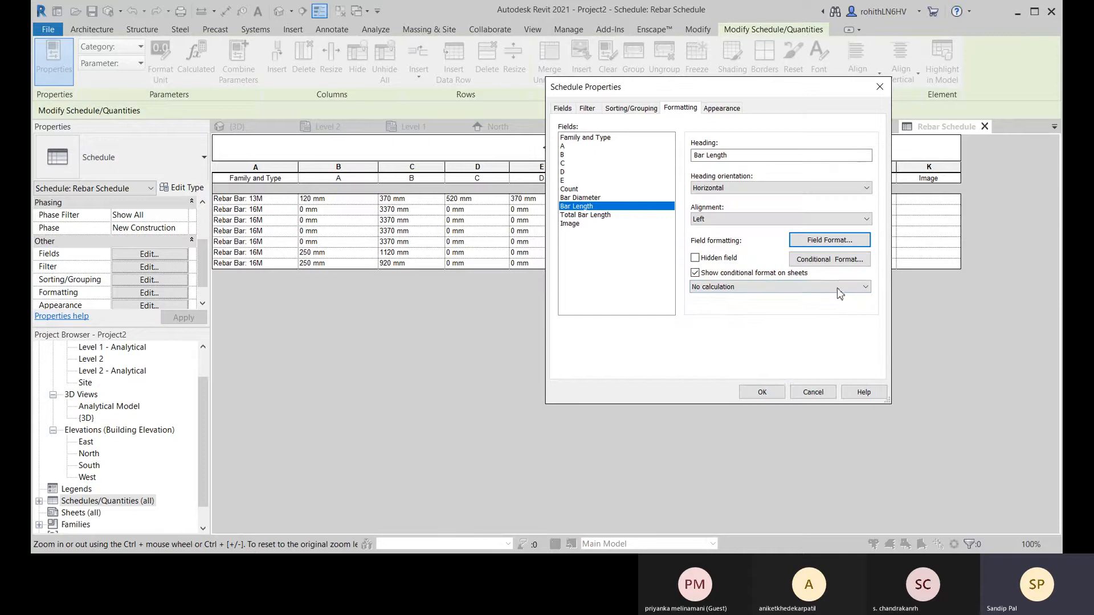
click(763, 392)
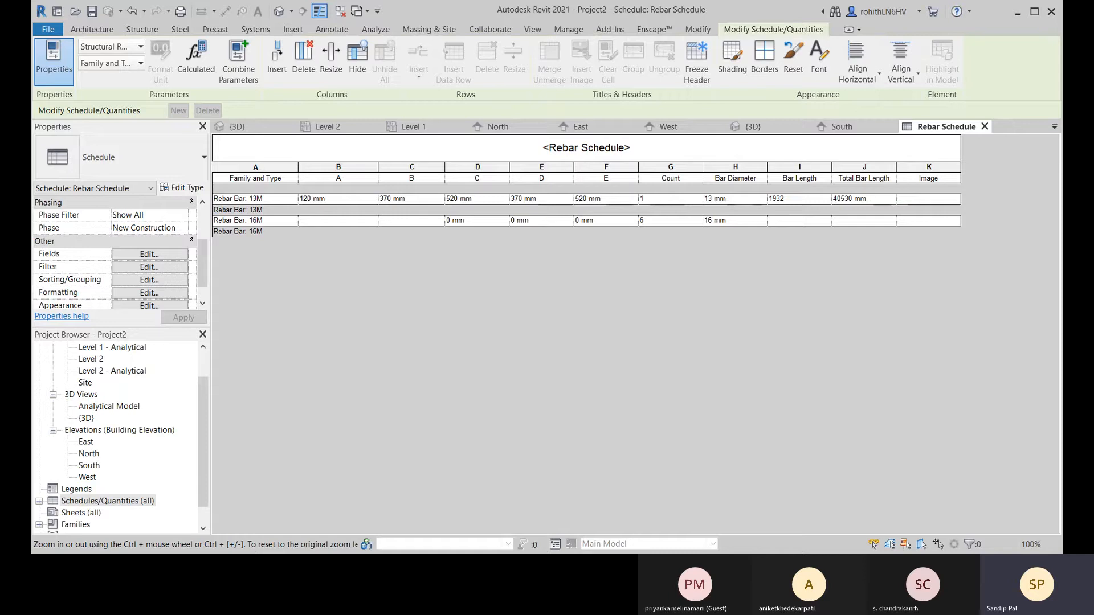
- Close the South, West, East and North elevation views
click(889, 126)
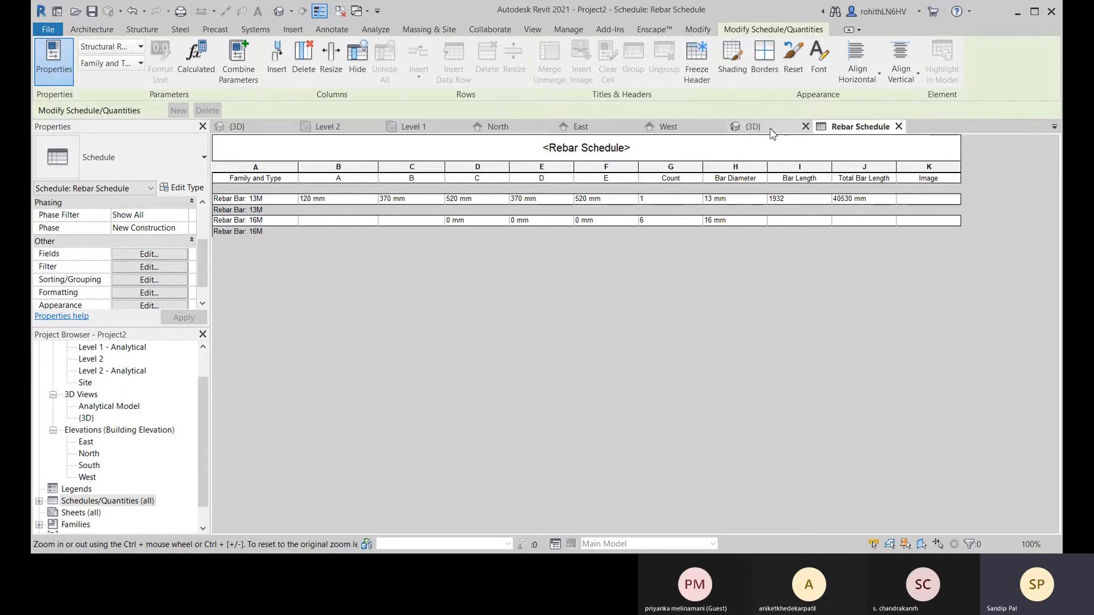
click(714, 127)
click(633, 126)
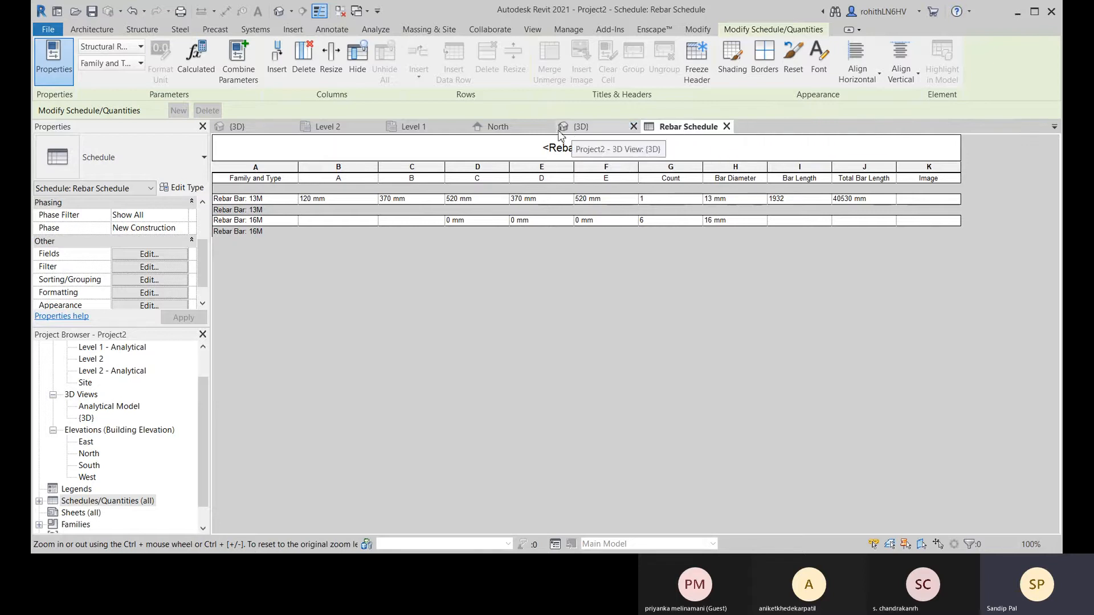
click(548, 126)
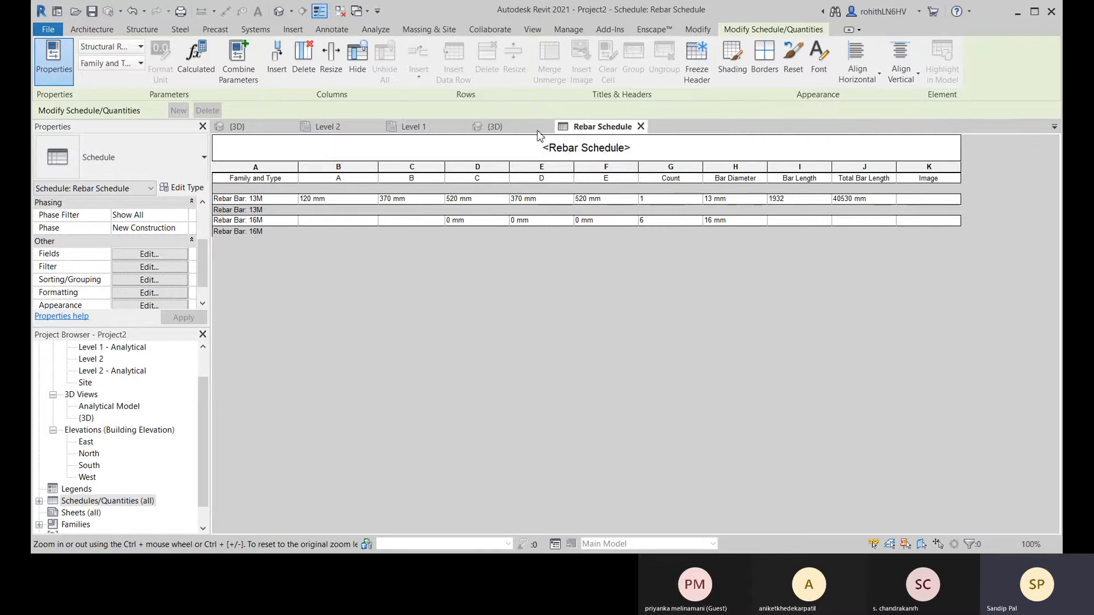
- In the Level 1 structural plan, change the column's stirrup set to the 10M rebar type
click(426, 128)
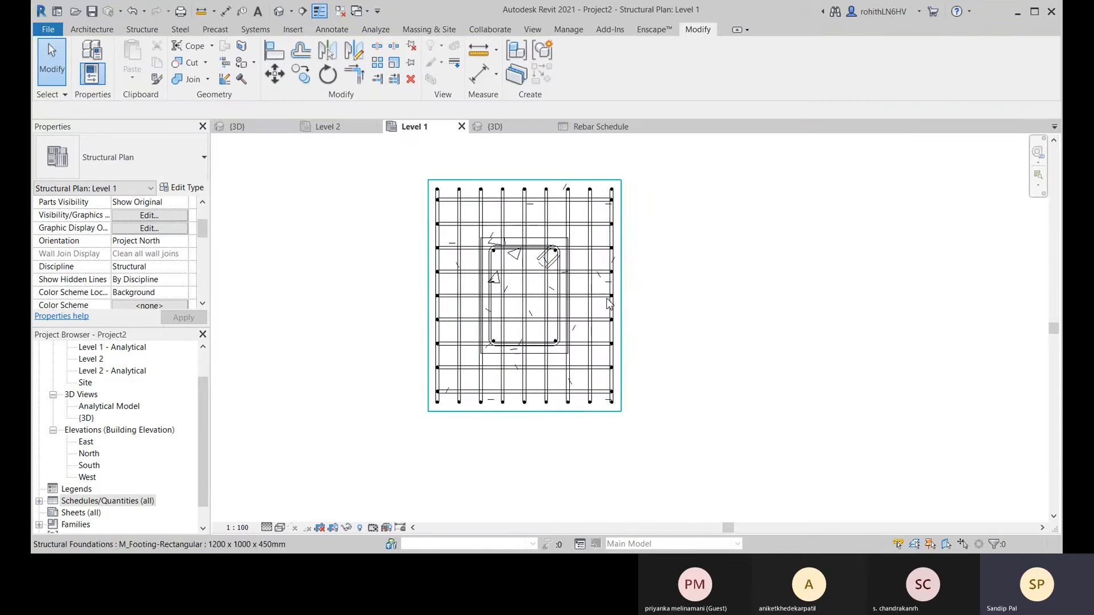
click(595, 277)
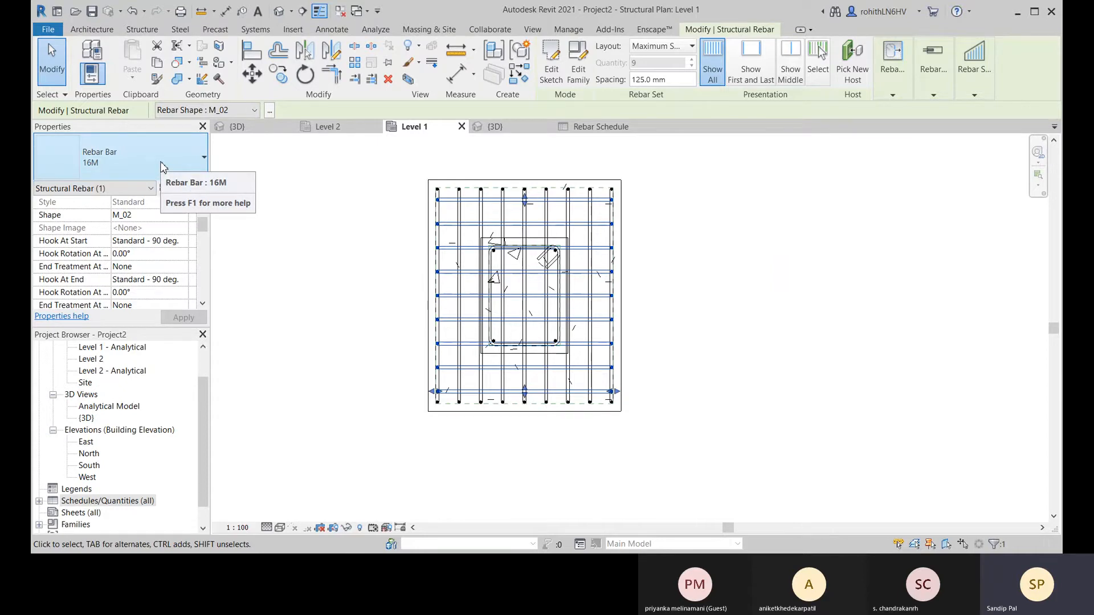
click(464, 242)
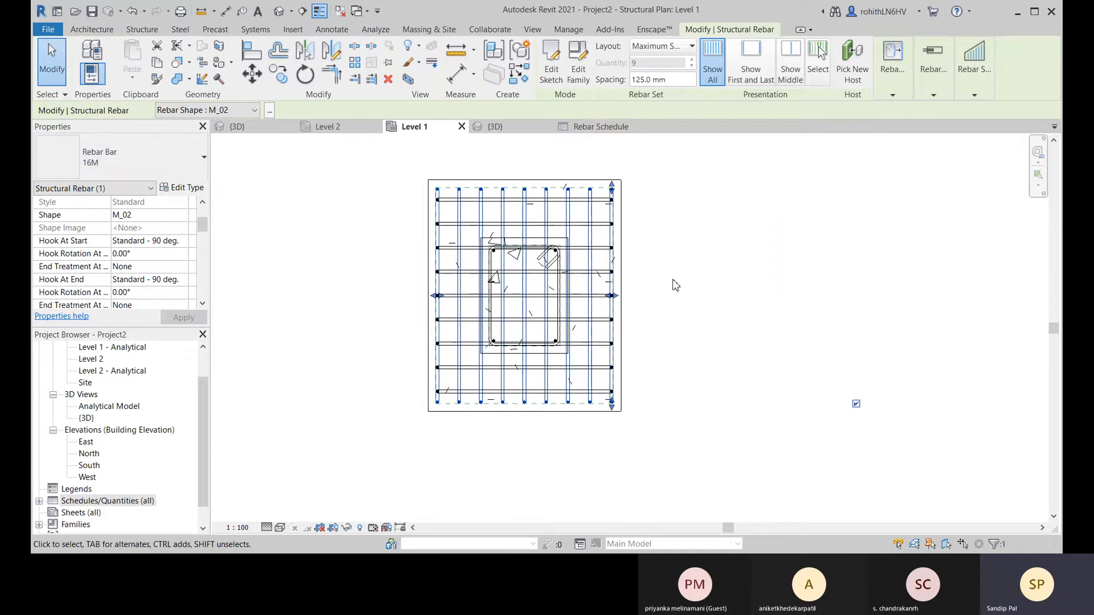
scroll(498, 267, up, 1)
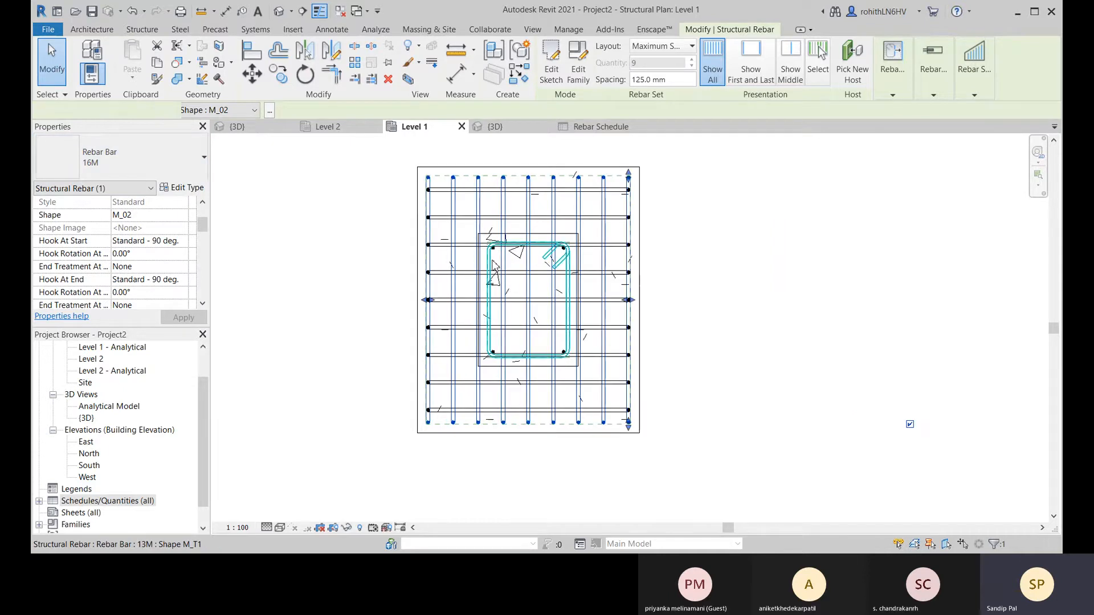
click(494, 266)
click(155, 166)
click(107, 220)
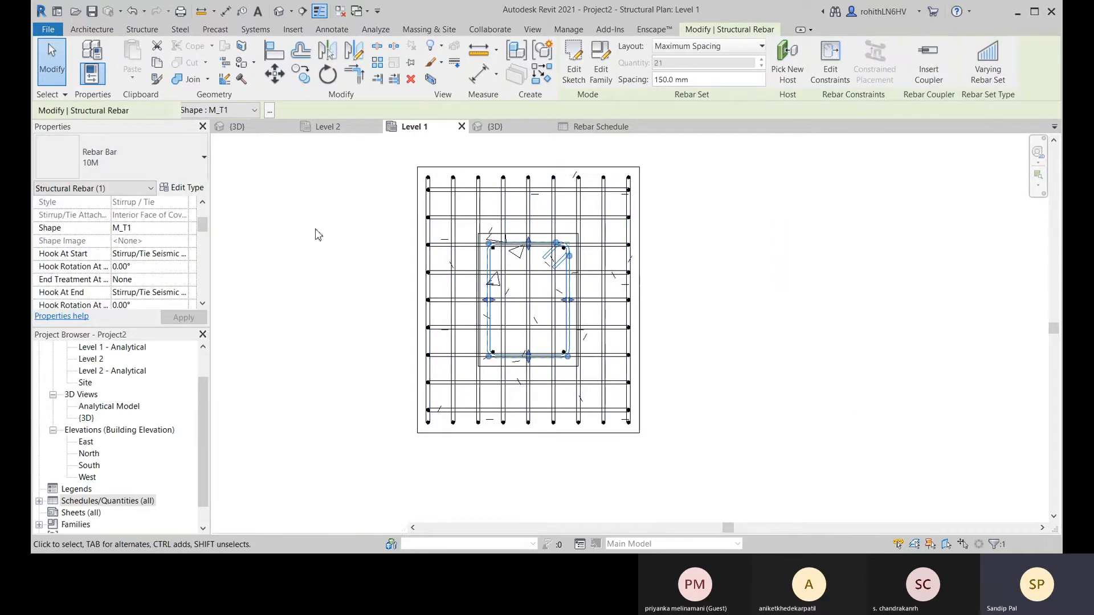
- Check the rebar types of the column's upper-left corner bar and the footing's two perpendicular rebar sets
scroll(501, 253, up, 2)
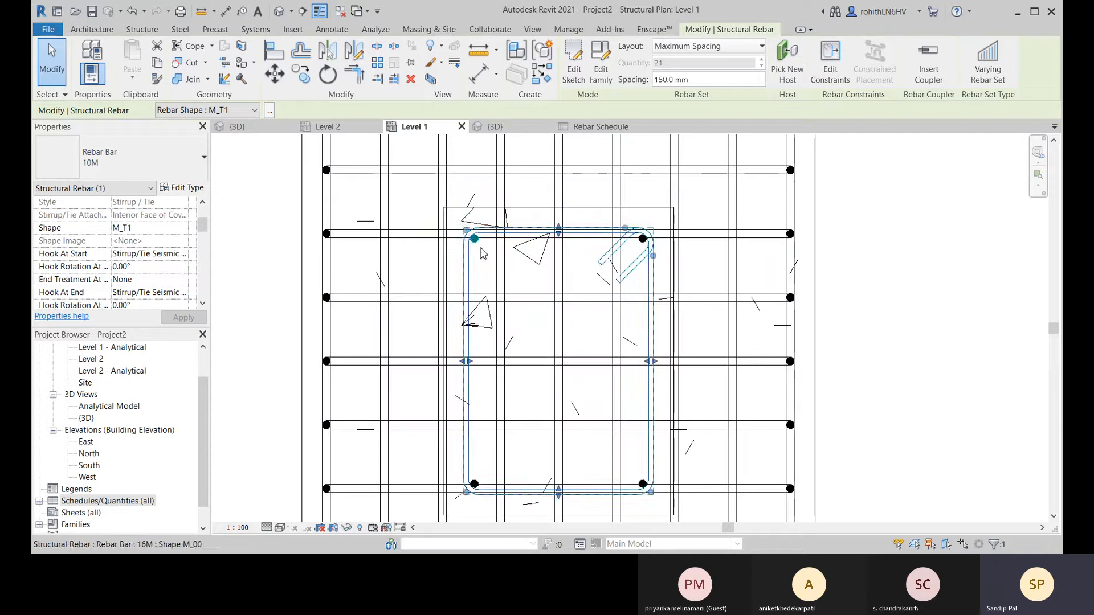
click(466, 234)
scroll(320, 231, down, 3)
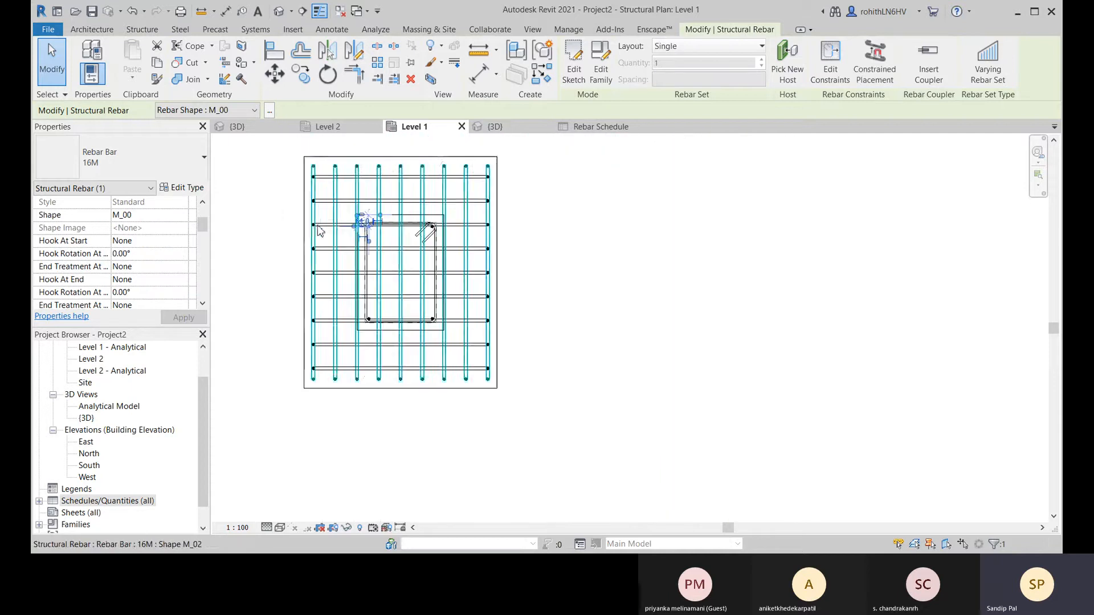
middle_drag(627, 296, 710, 322)
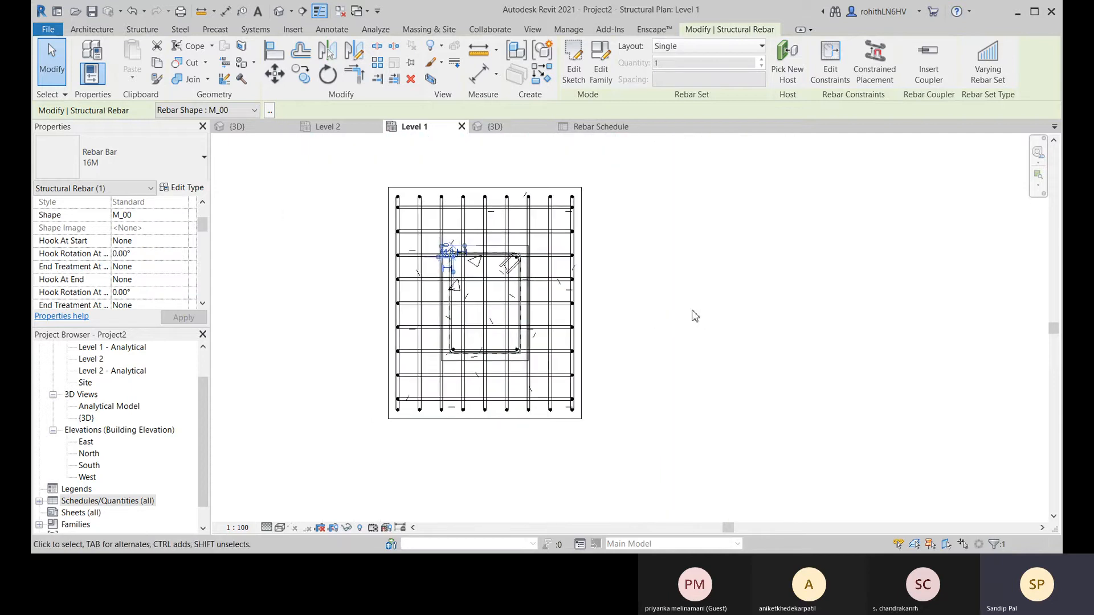
click(641, 296)
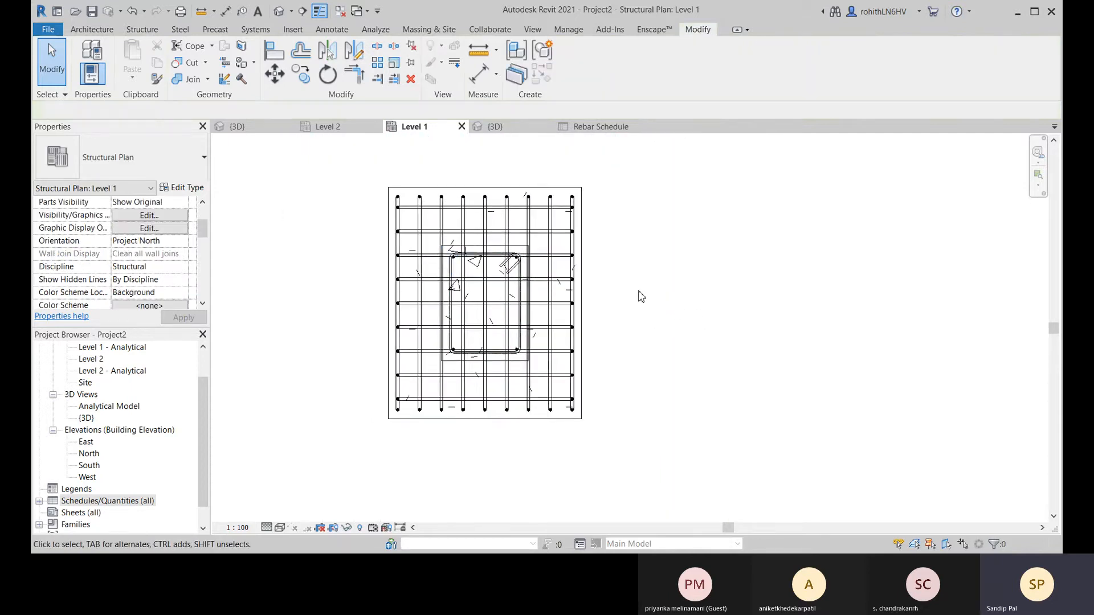
click(424, 232)
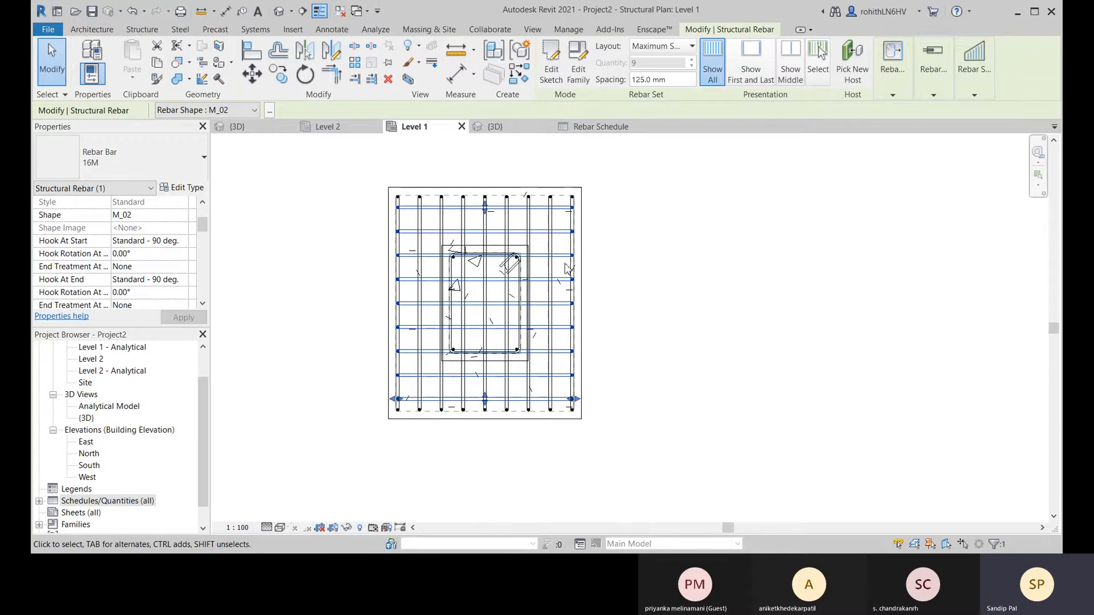
click(420, 223)
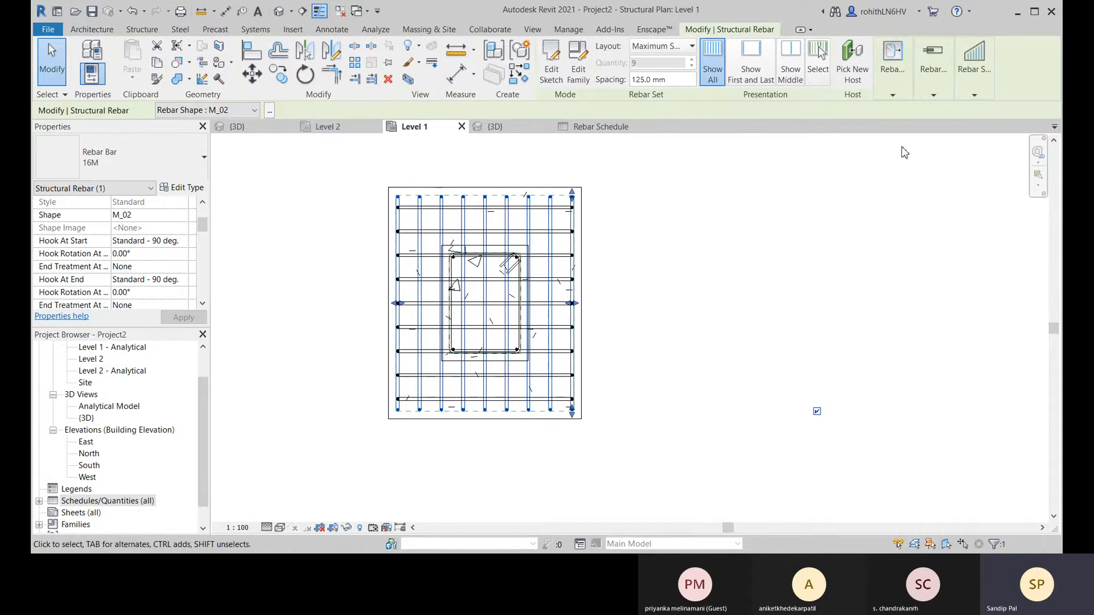
- Sort the Rebar Schedule only by Bar Diameter, clearing the Family and Type sorting with its footer
click(601, 126)
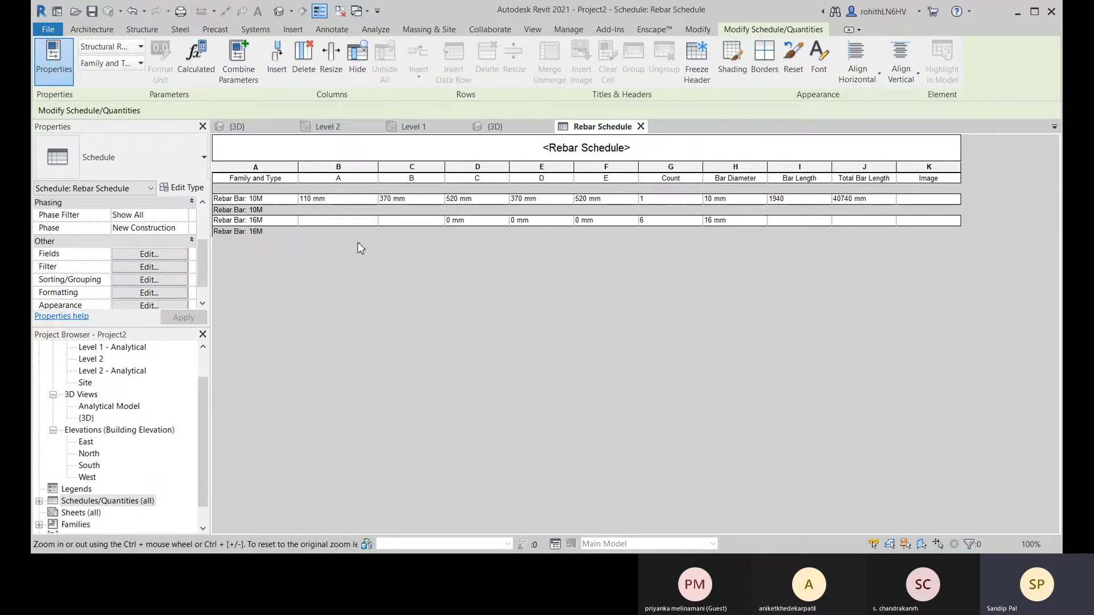
click(120, 280)
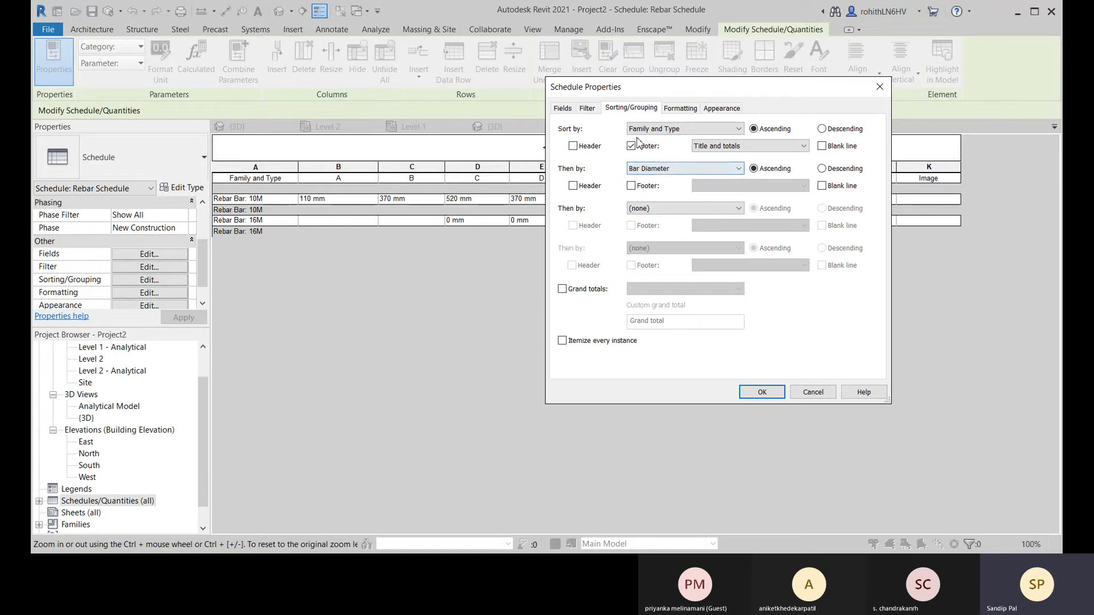
click(637, 143)
click(661, 129)
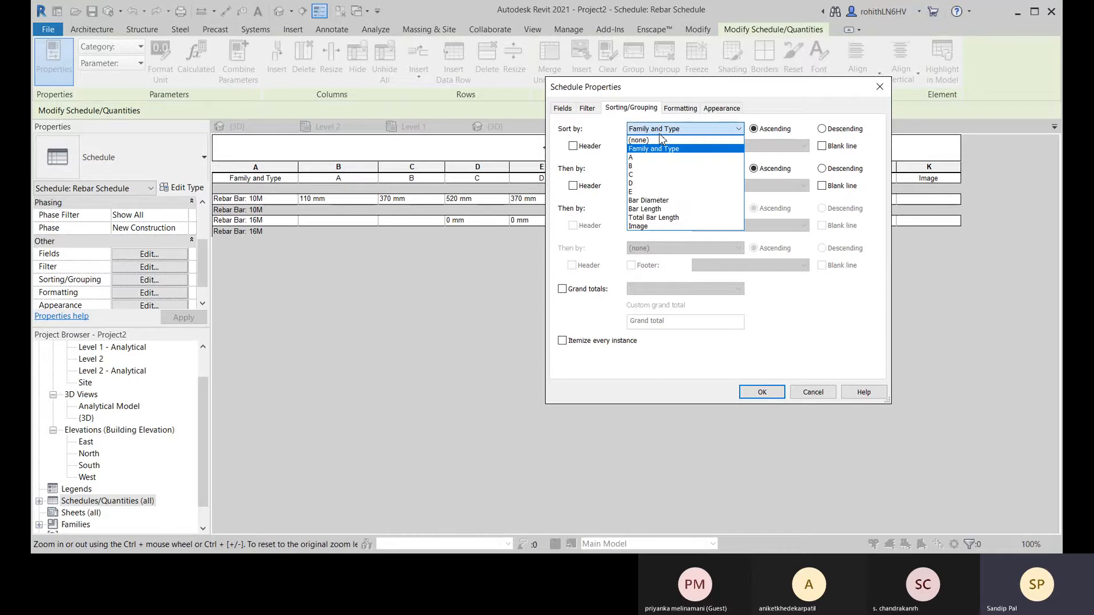
click(665, 138)
click(669, 130)
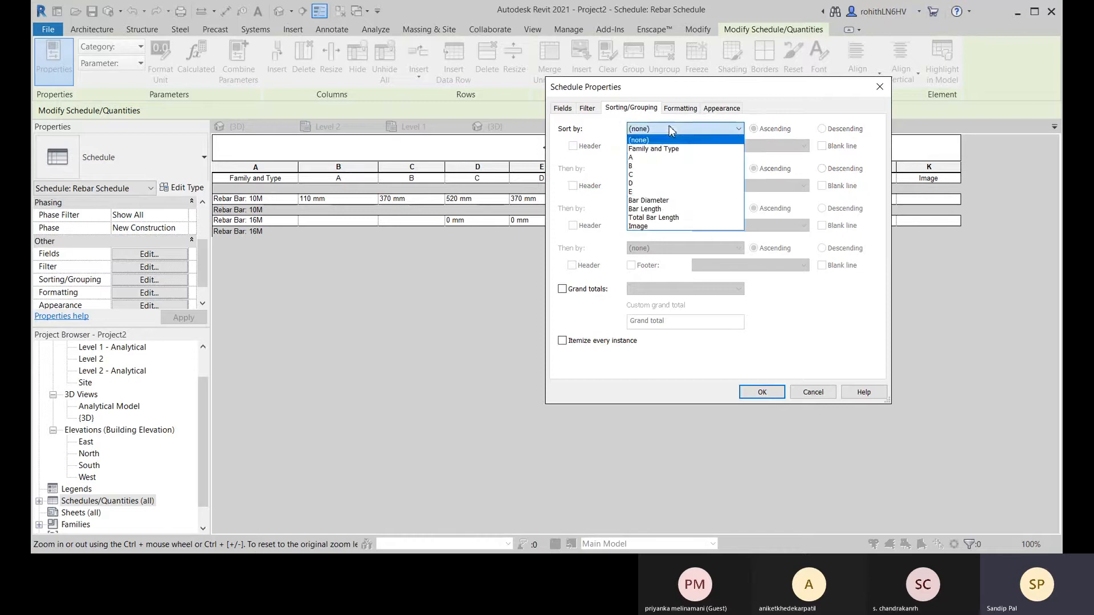
click(655, 201)
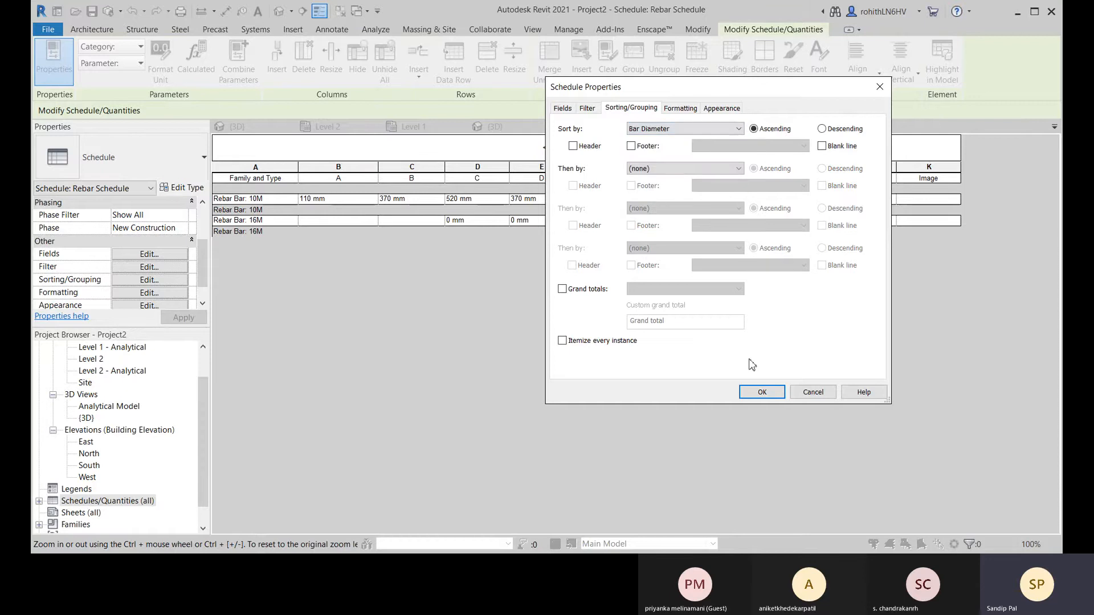
click(760, 392)
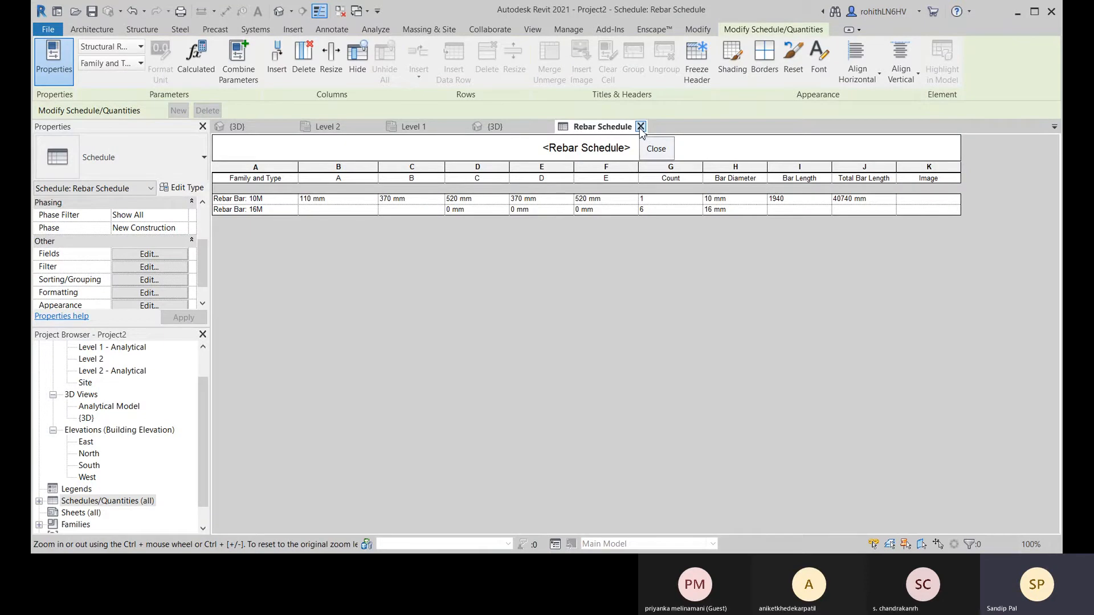
- Select the column's 10M stirrup set in the 3D view and inspect its ties along the column's full height
click(517, 128)
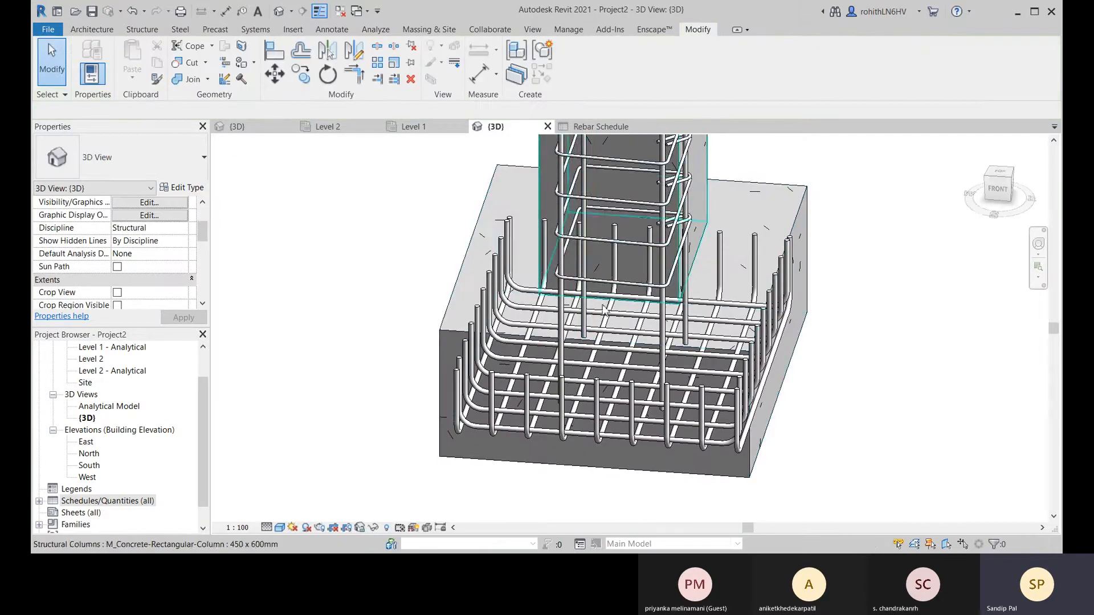
click(596, 283)
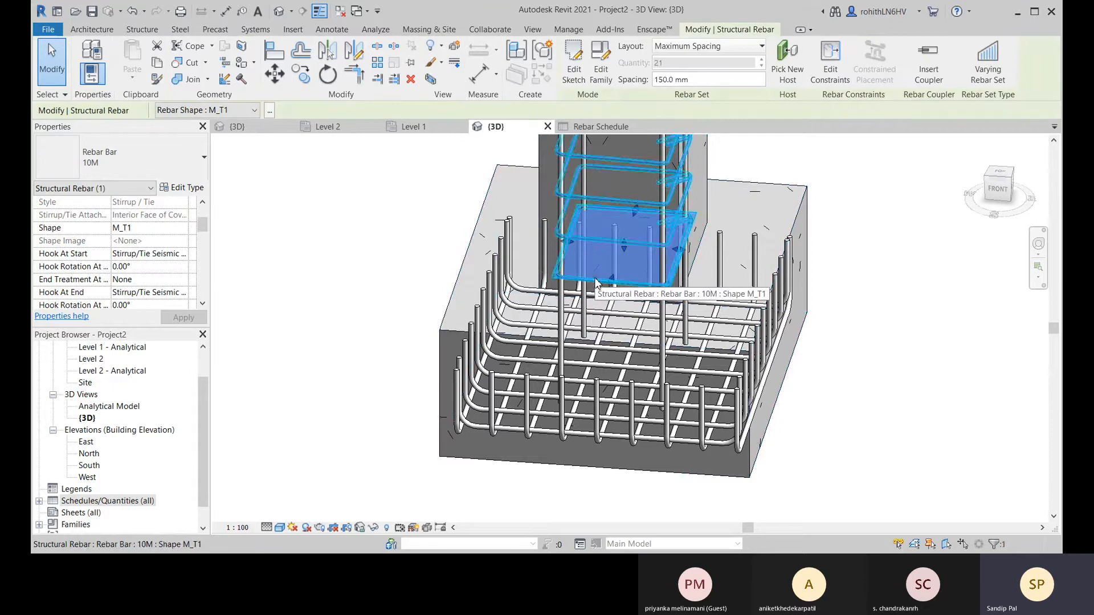
scroll(827, 267, down, 2)
middle_drag(827, 267, 639, 319)
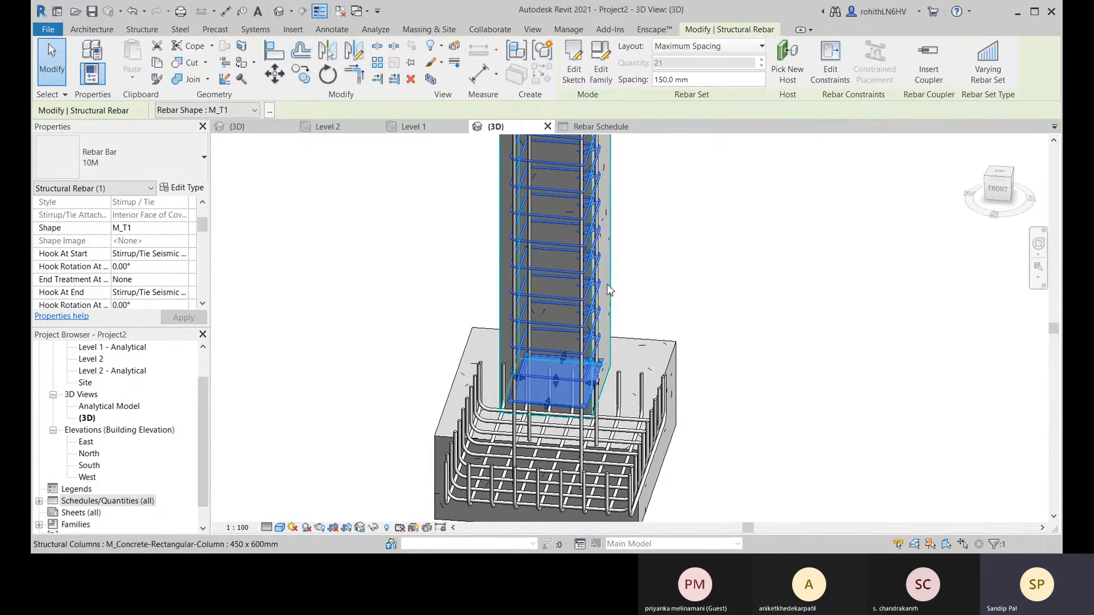
scroll(658, 269, down, 2)
middle_drag(673, 260, 558, 320)
scroll(541, 226, up, 2)
middle_drag(552, 227, 645, 180)
scroll(579, 158, up, 2)
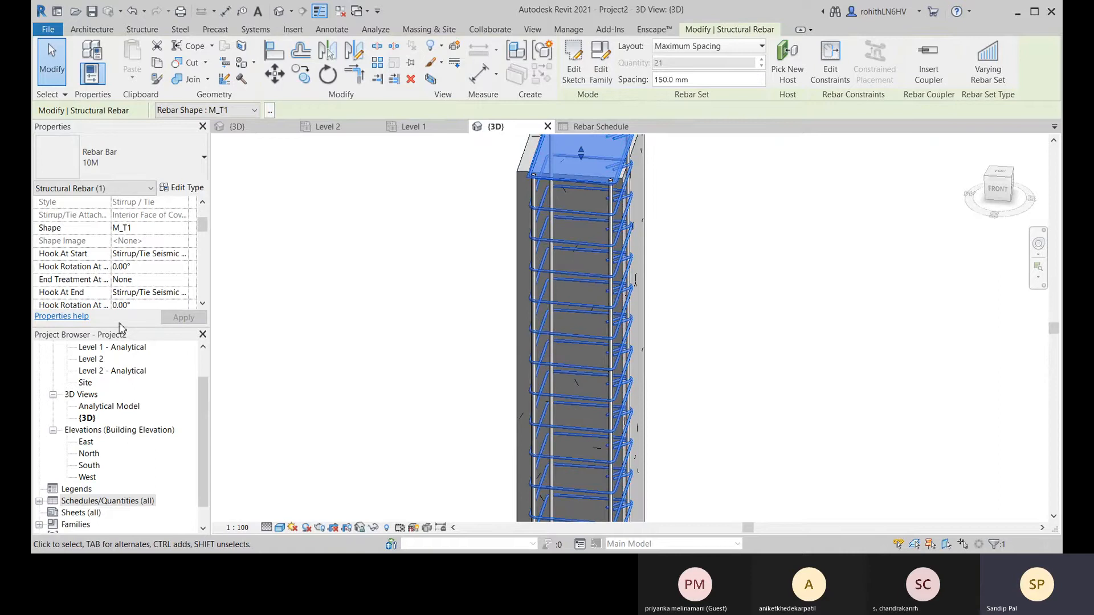
- Review the selected stirrup set's layout properties and its view visibility states
scroll(147, 306, down, 3)
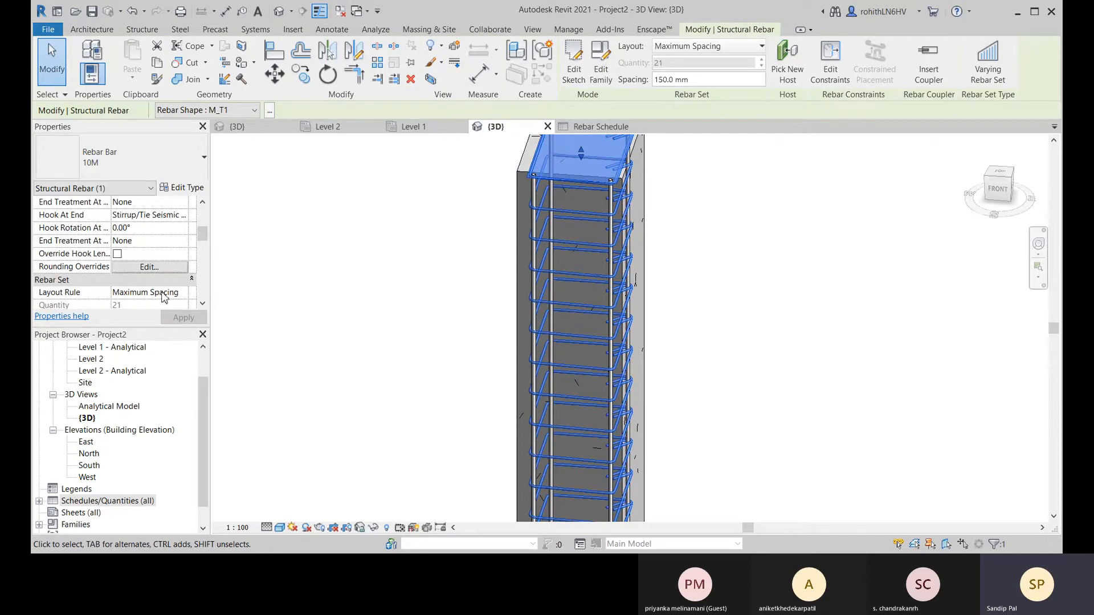
scroll(178, 296, down, 3)
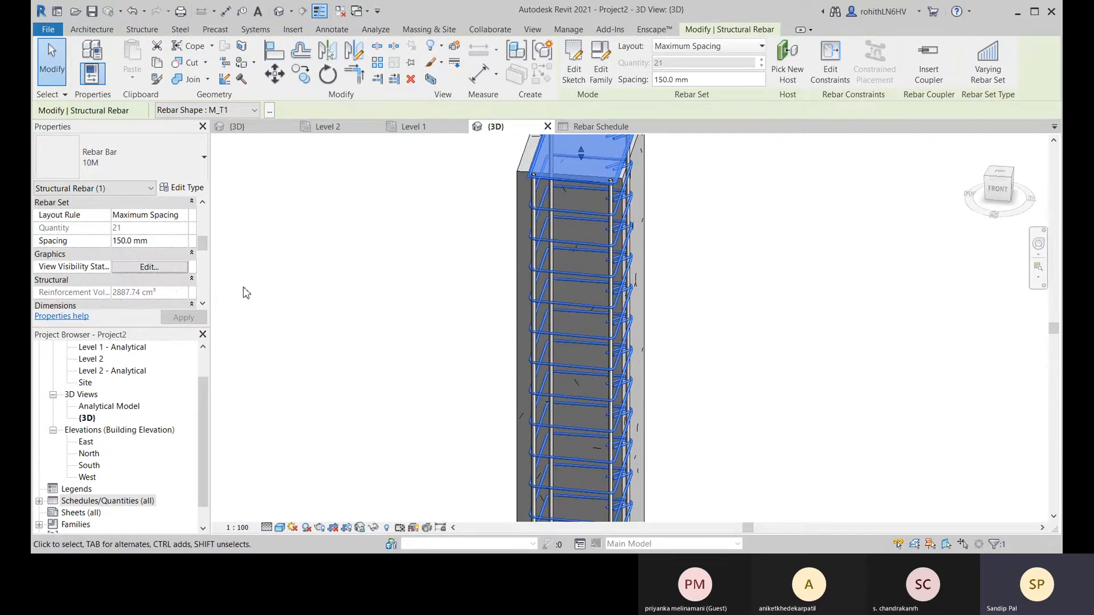
click(165, 268)
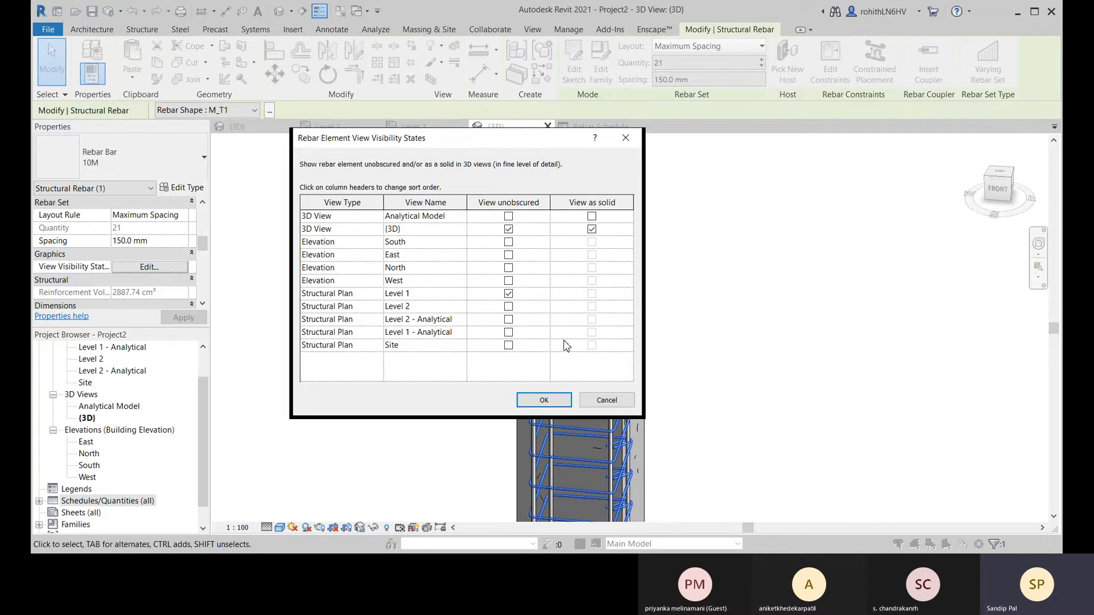
click(544, 400)
- Pick the rectangular concrete column as the new host for the 10M stirrup set
scroll(686, 329, down, 4)
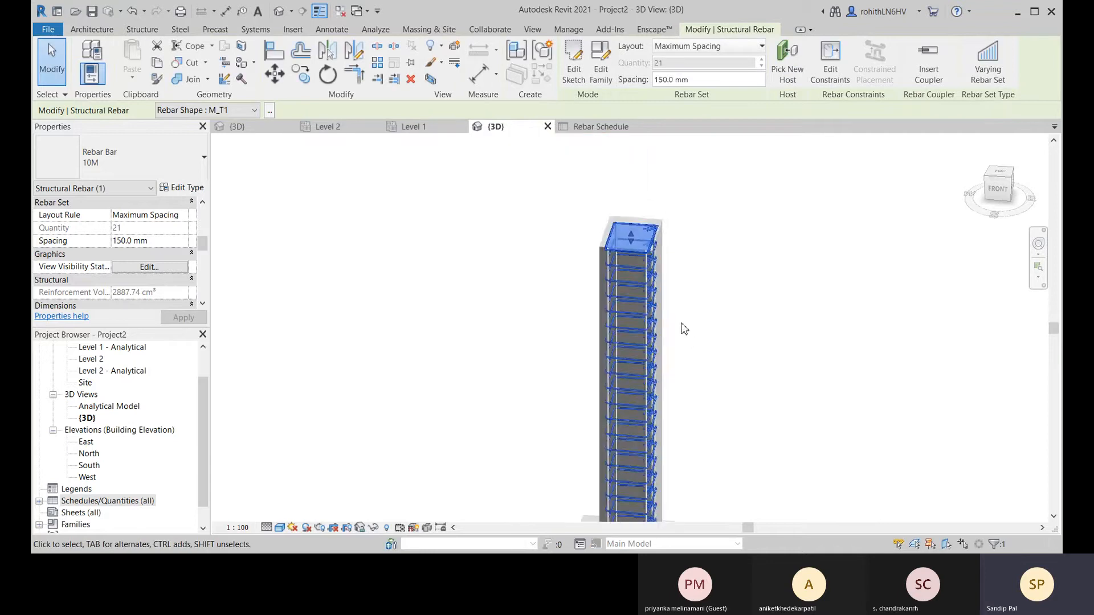
scroll(697, 358, down, 2)
middle_drag(696, 377, 581, 357)
scroll(608, 359, up, 2)
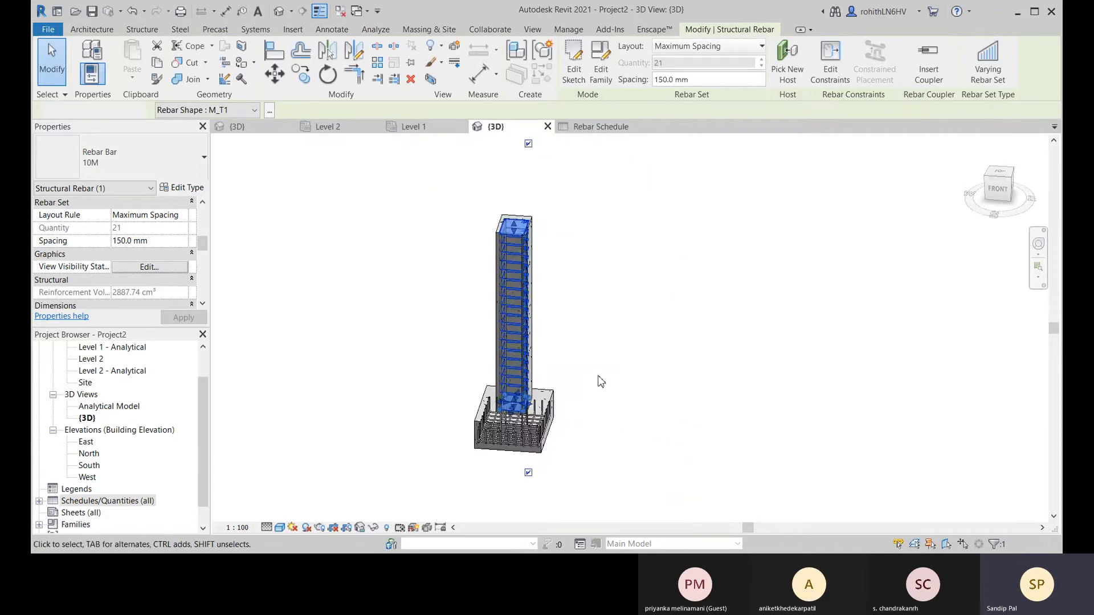
click(598, 378)
scroll(537, 405, up, 1)
scroll(537, 405, up, 2)
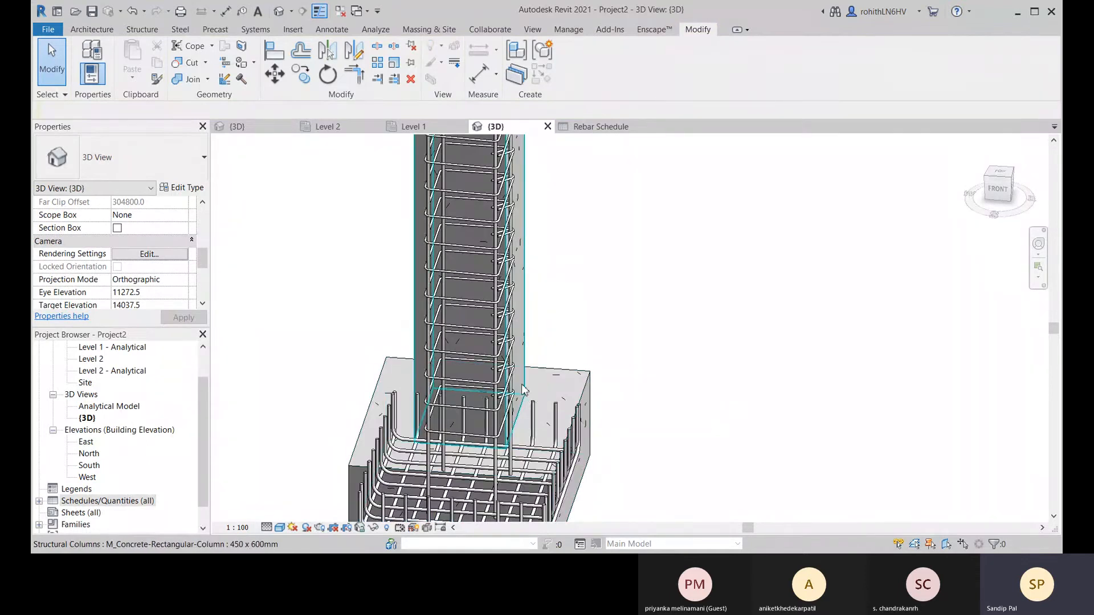
click(509, 392)
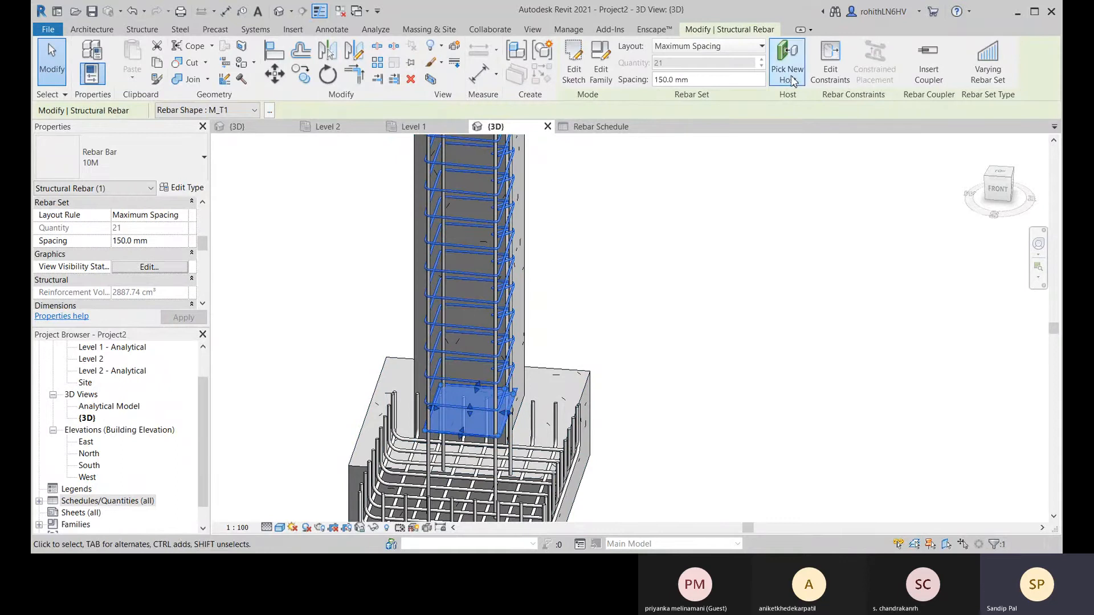
click(788, 57)
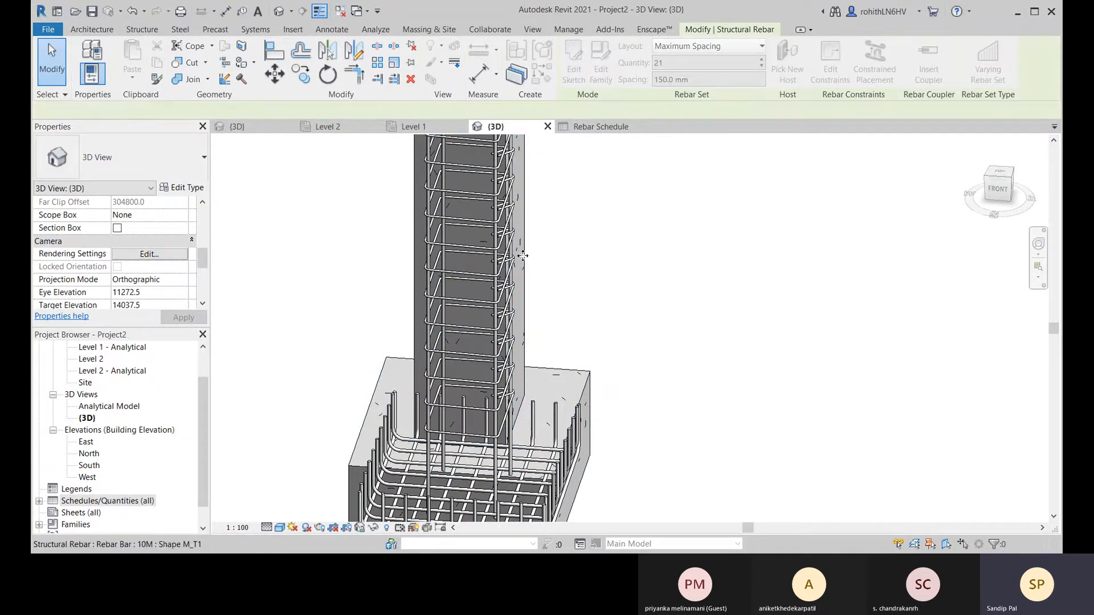
click(523, 258)
click(662, 259)
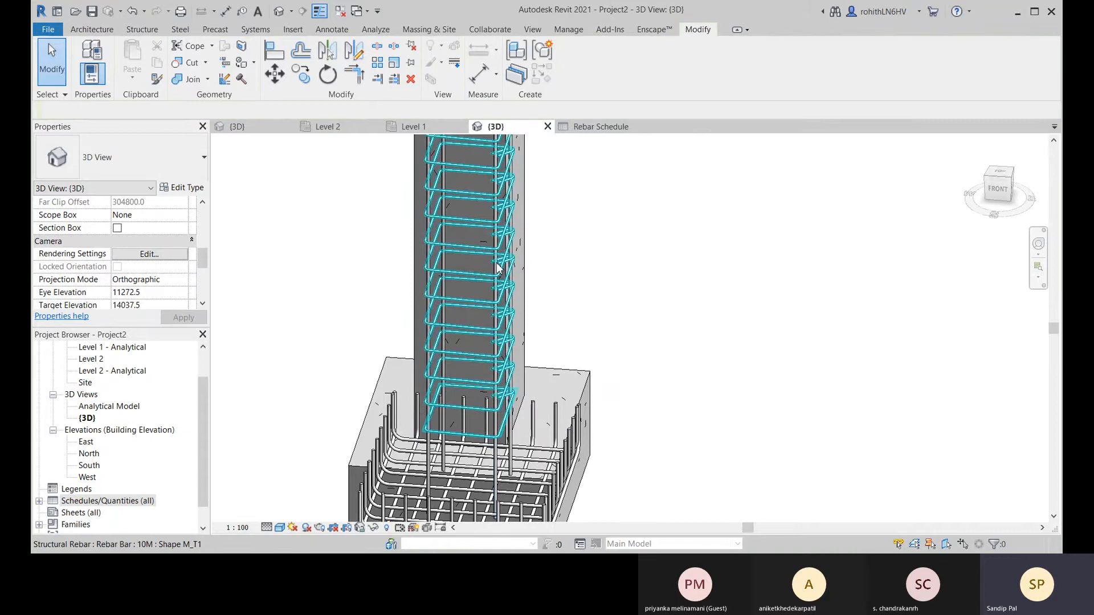
- Open the 10M stirrup set's rebar sketch, examine the hooks at its corner, and finish the sketch unchanged
click(502, 264)
middle_drag(557, 303, 627, 283)
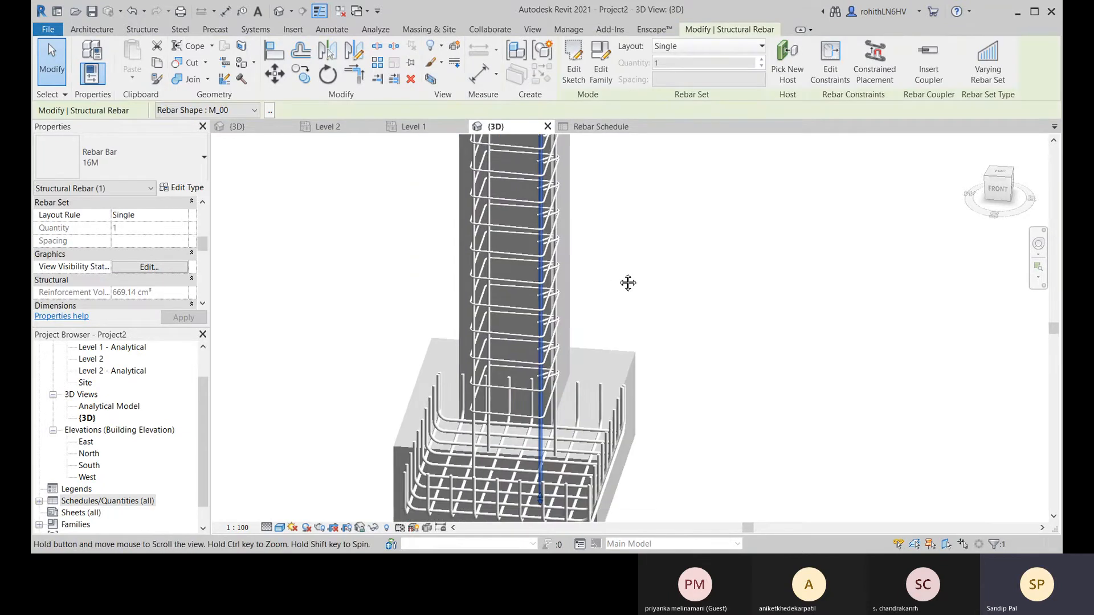
click(518, 415)
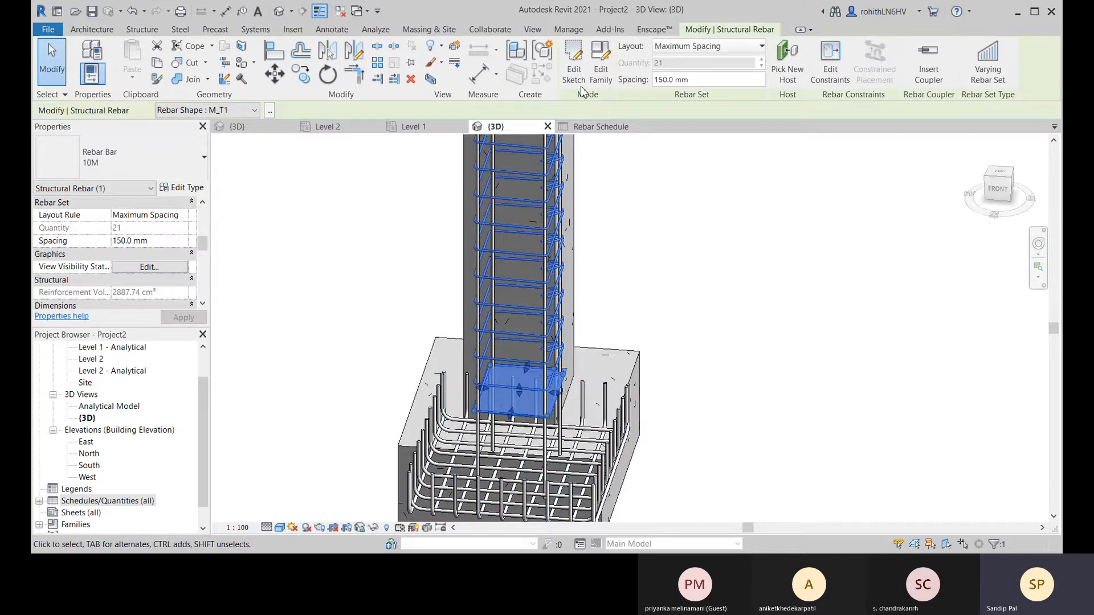
click(574, 62)
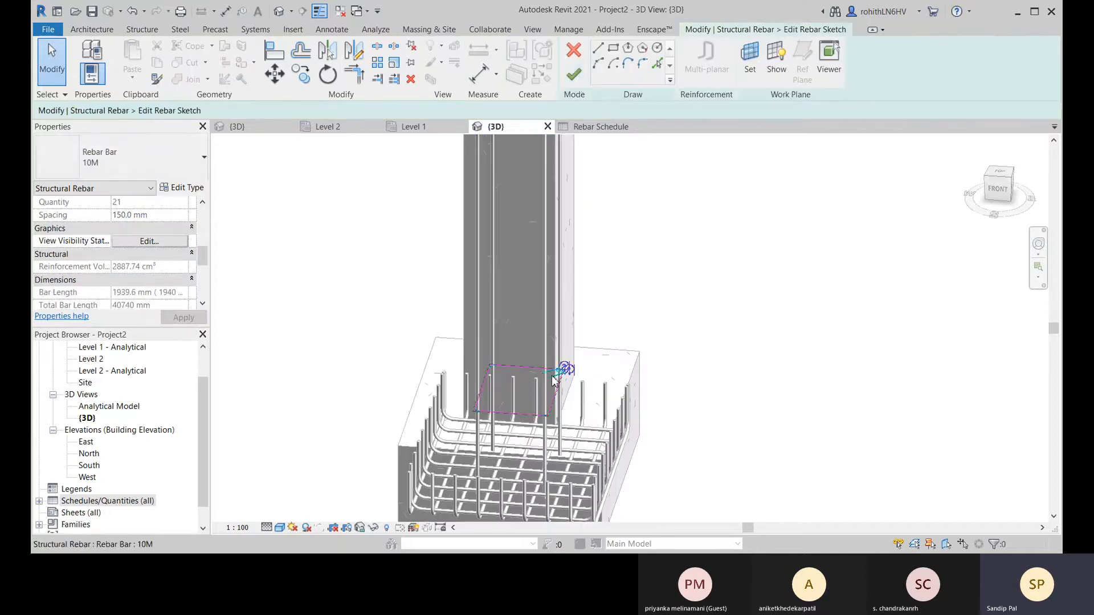
scroll(551, 378, up, 5)
scroll(555, 371, up, 3)
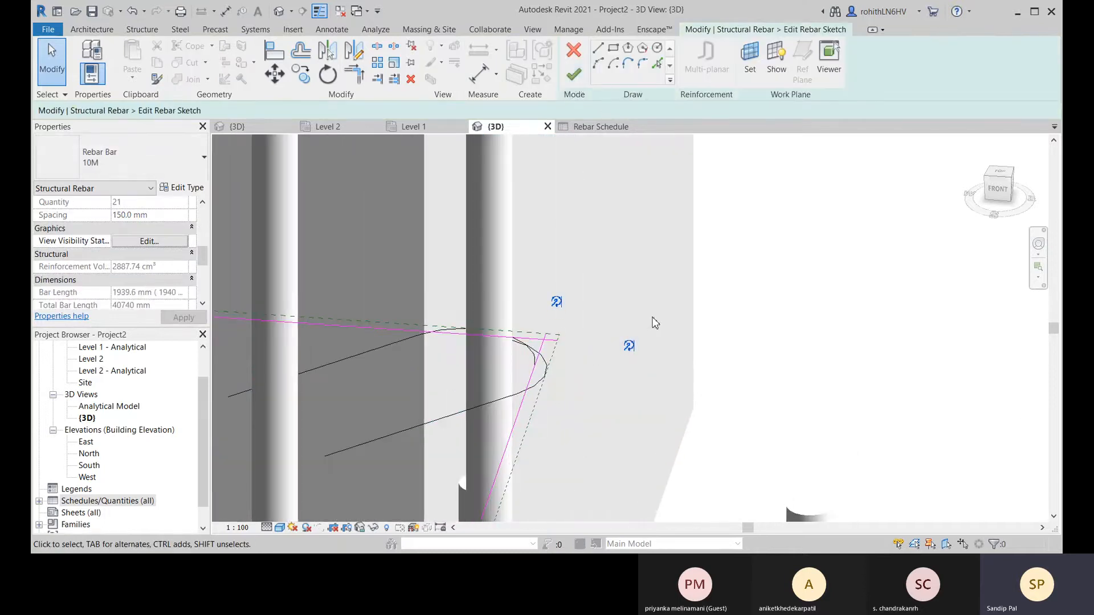
scroll(630, 320, up, 2)
scroll(465, 311, down, 5)
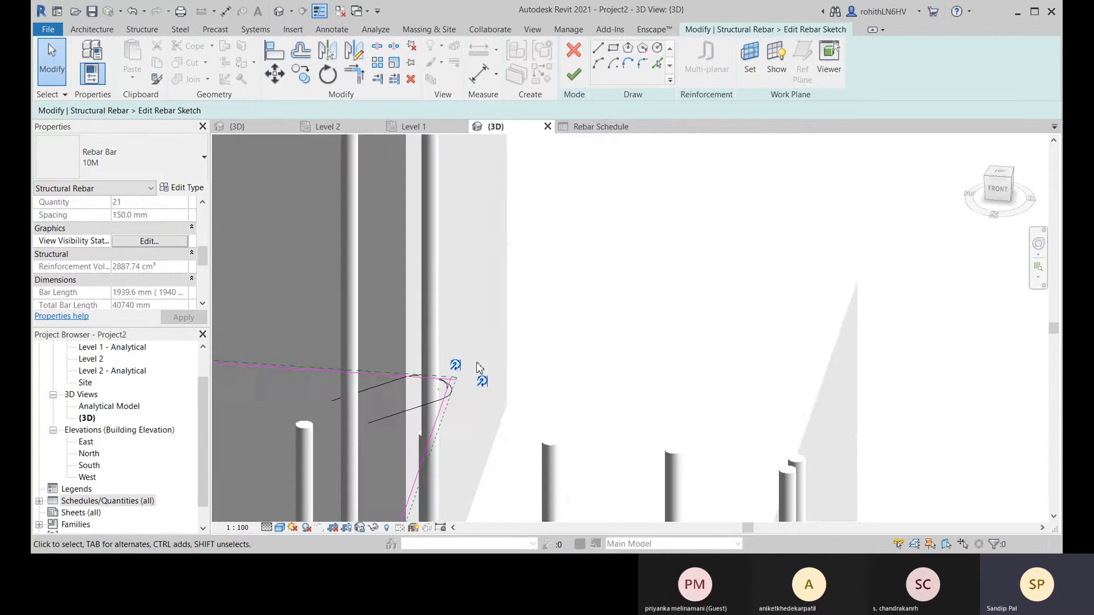
click(572, 82)
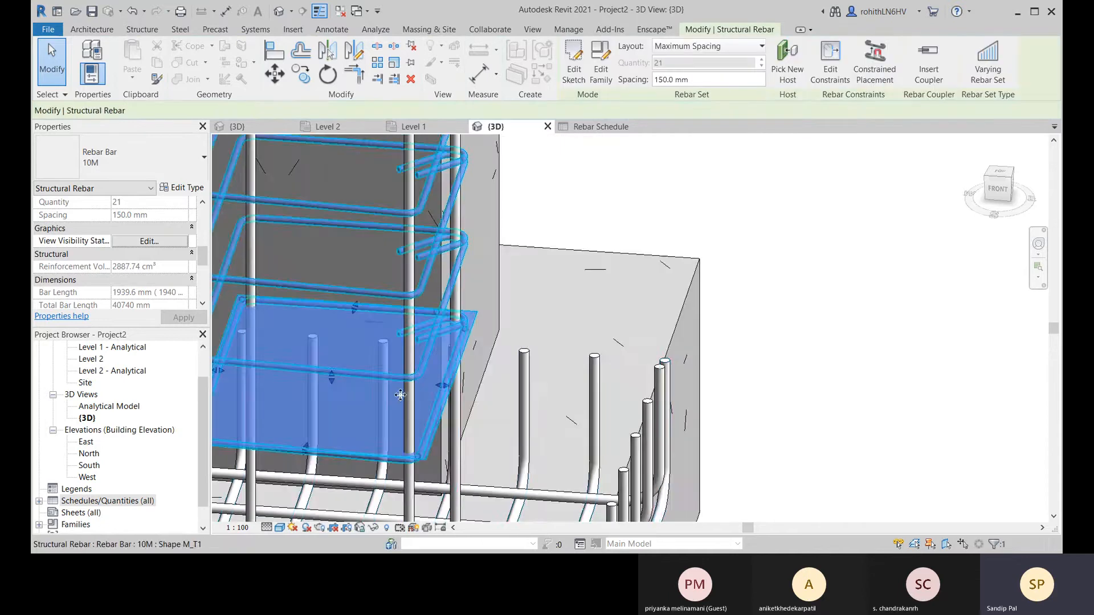
scroll(573, 348, down, 5)
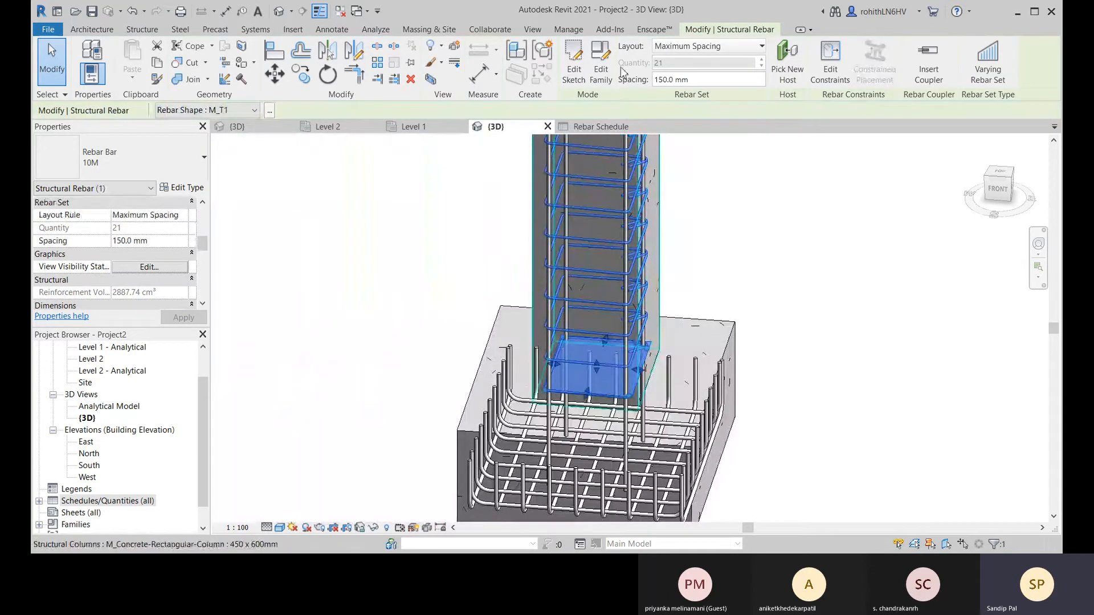
- Open the stirrup's M_T1 rebar shape family, examine its corner hooks, and close the family without changes
click(600, 70)
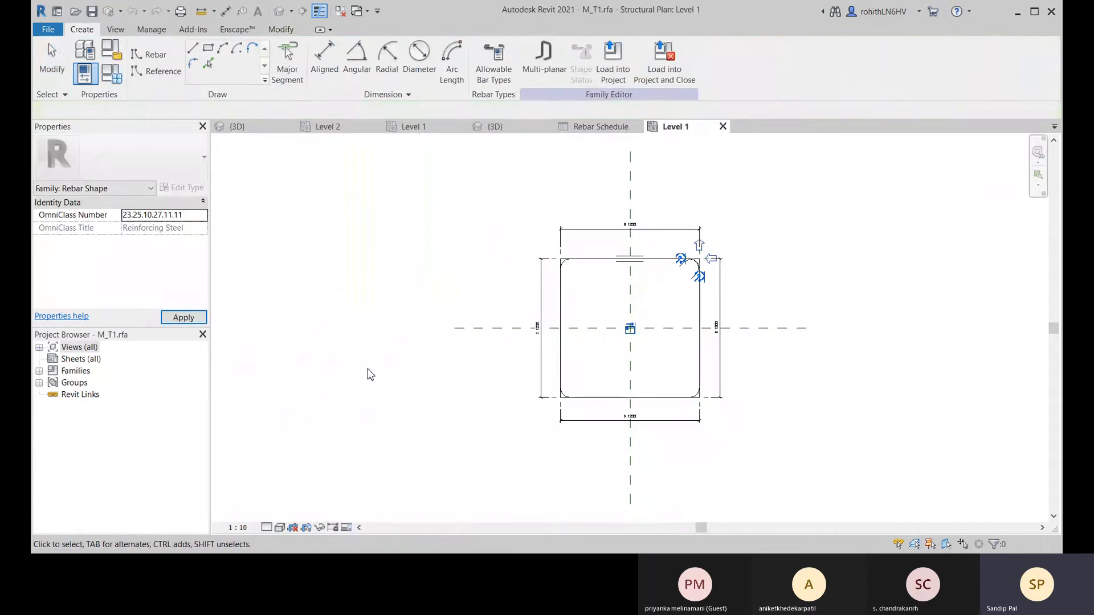
scroll(684, 273, up, 4)
scroll(488, 256, up, 1)
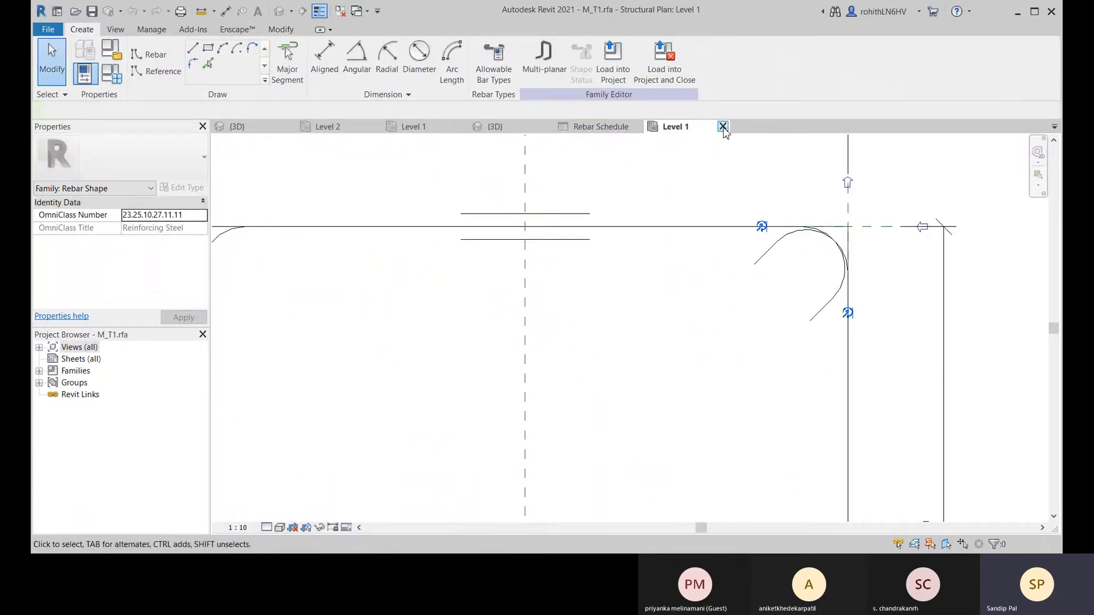
click(723, 126)
click(583, 289)
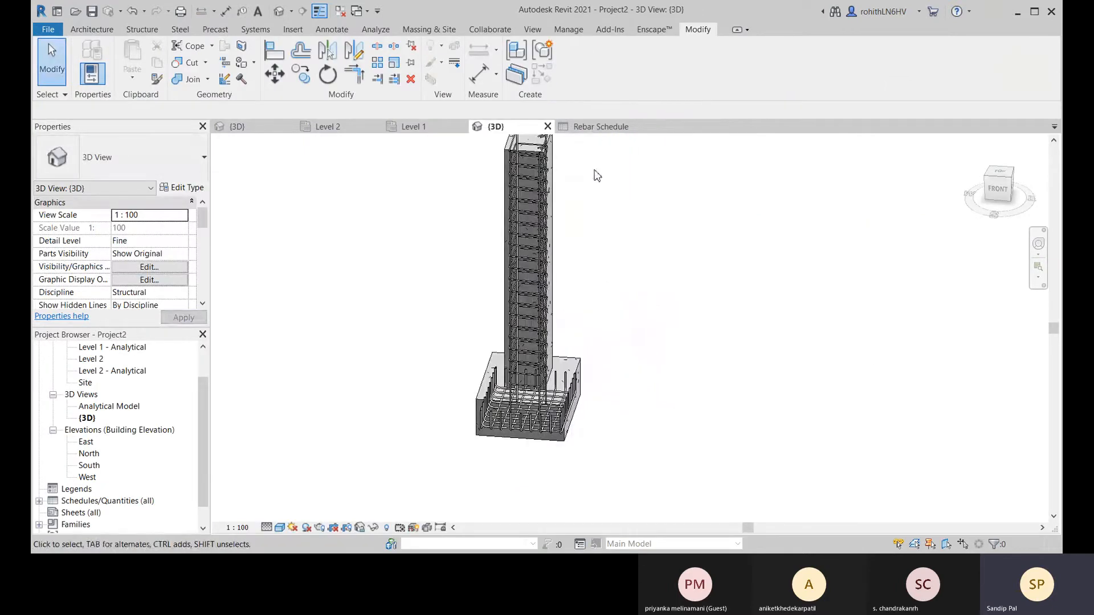
- Close the Rebar Schedule view and delete the schedule from the project
click(593, 127)
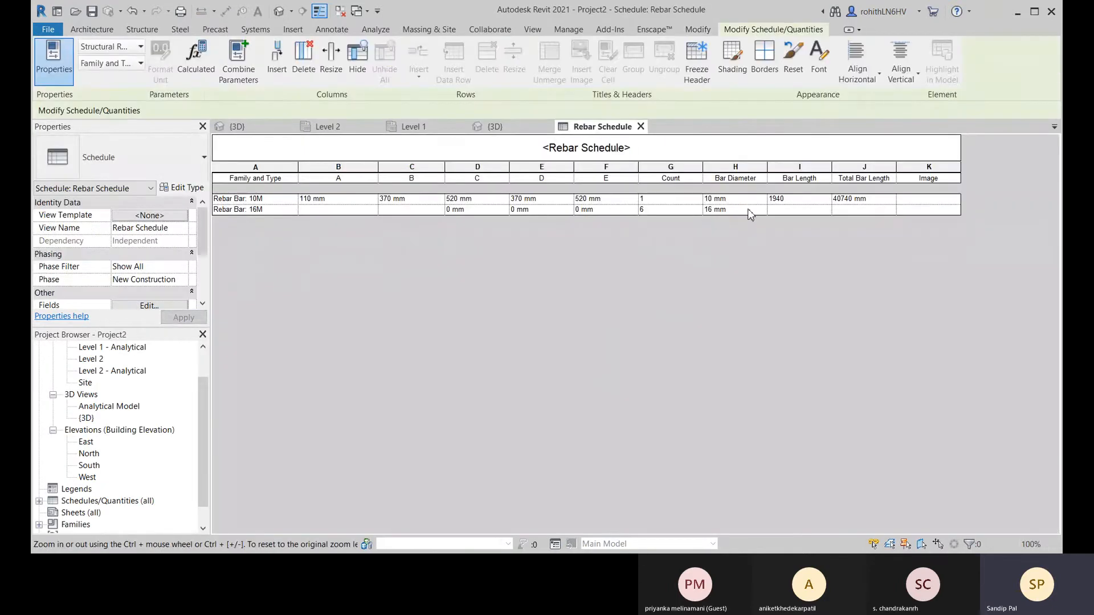
click(641, 126)
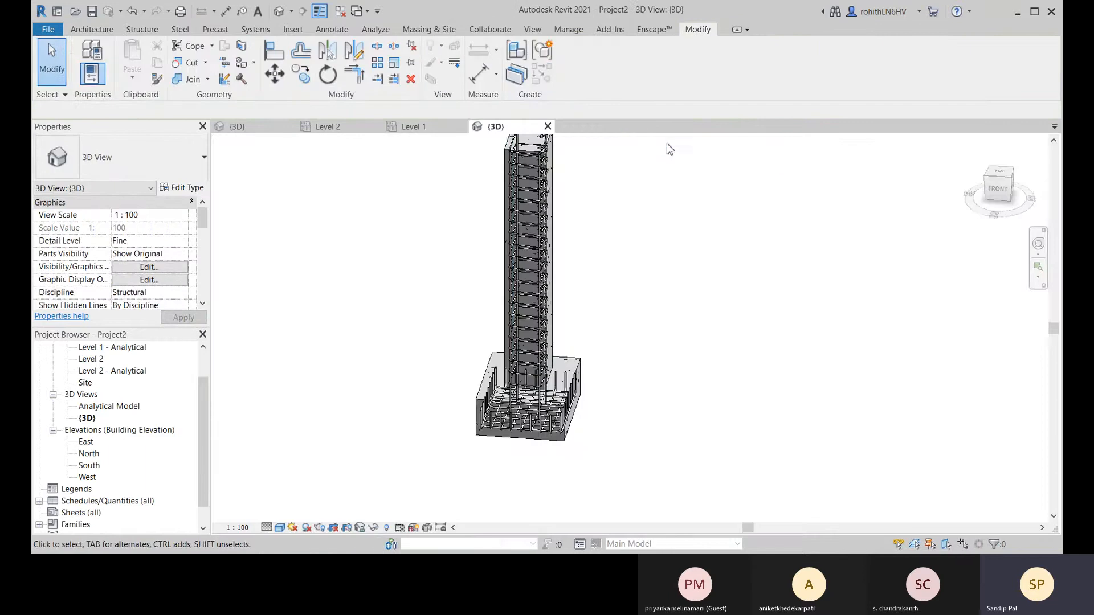
scroll(74, 473, down, 1)
click(40, 479)
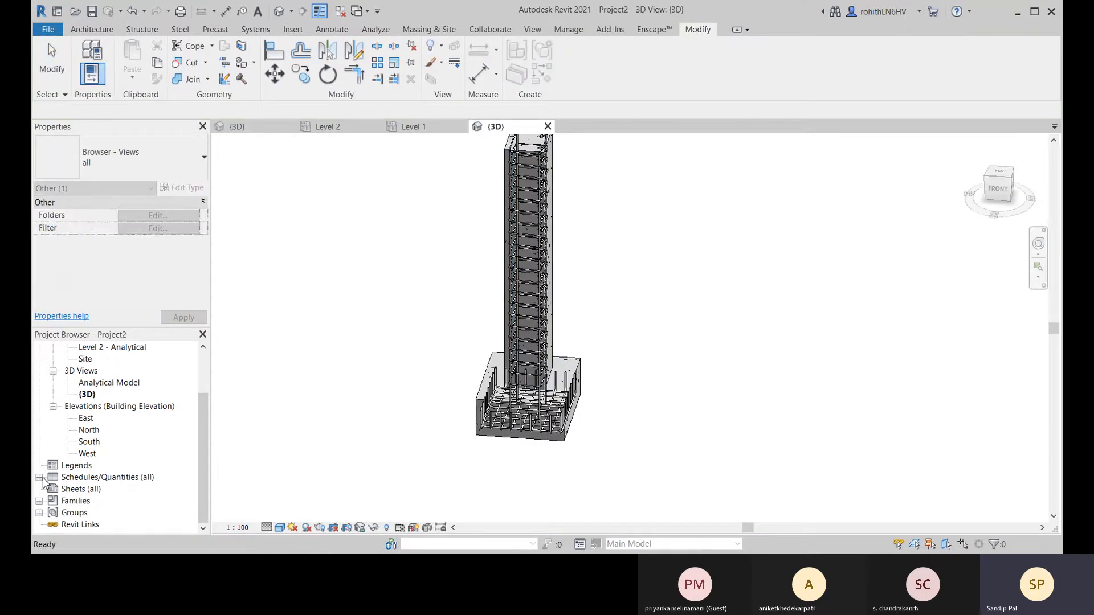
click(40, 478)
right_click(89, 490)
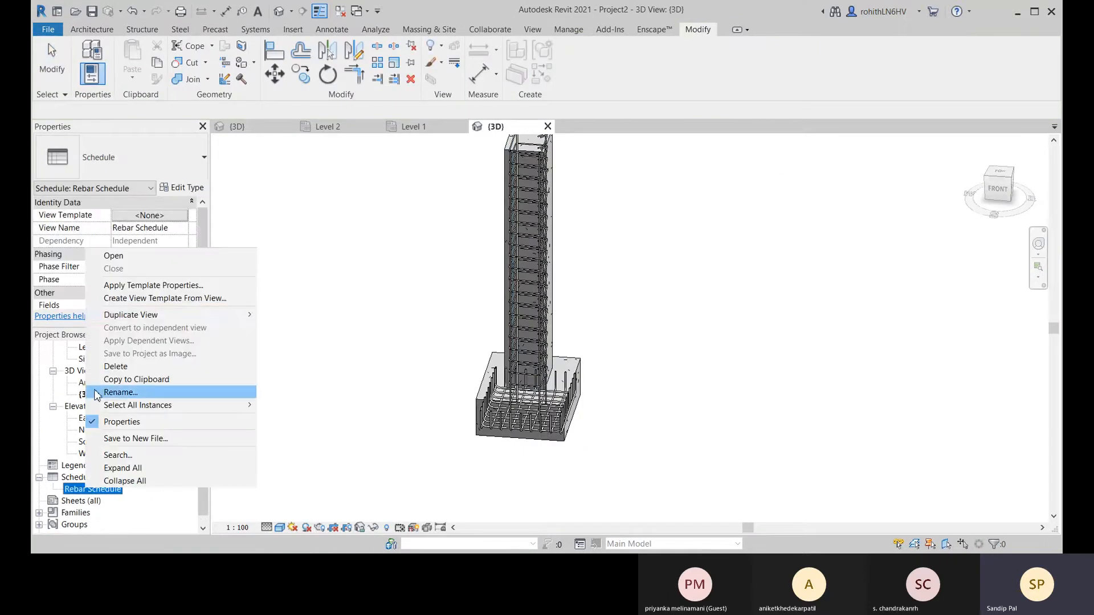
click(154, 367)
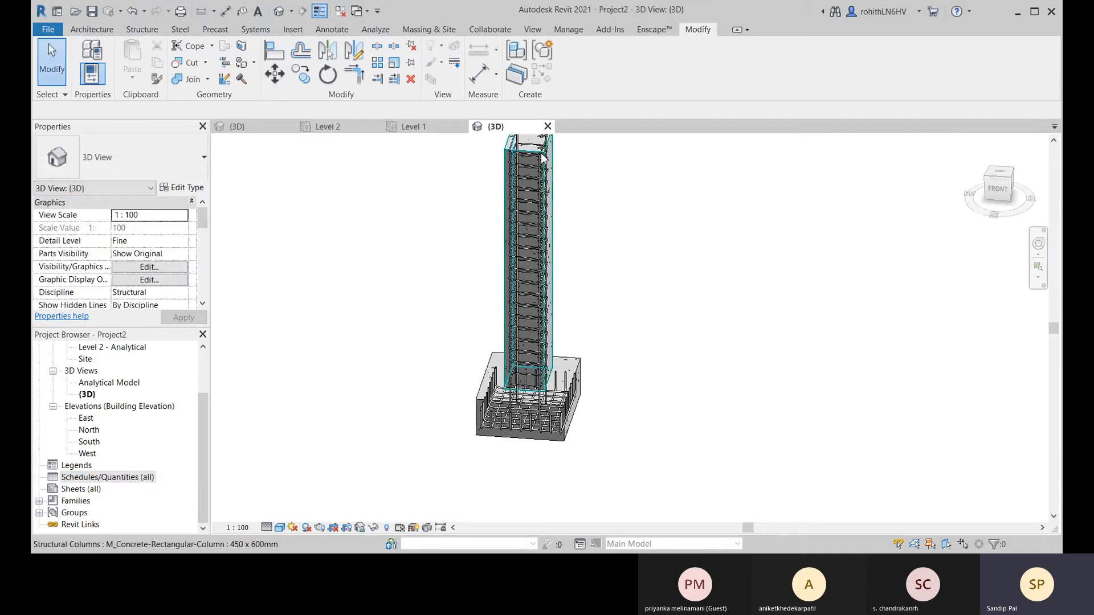
middle_drag(542, 153, 543, 164)
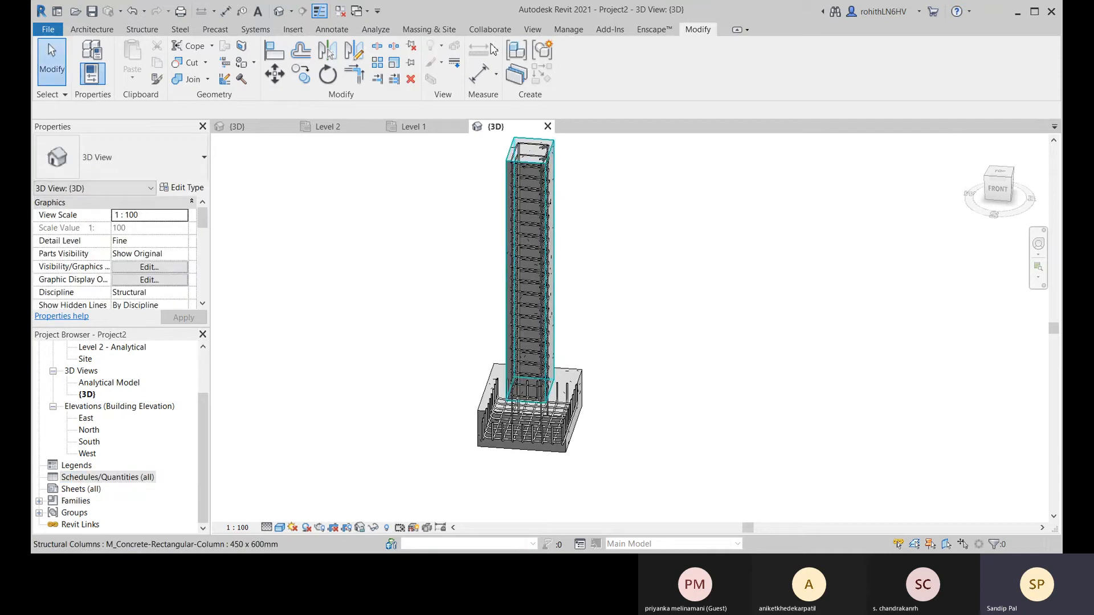
- Create a new schedule for the Structural Rebar category from the project's Schedules/Quantities
click(83, 479)
right_click(89, 480)
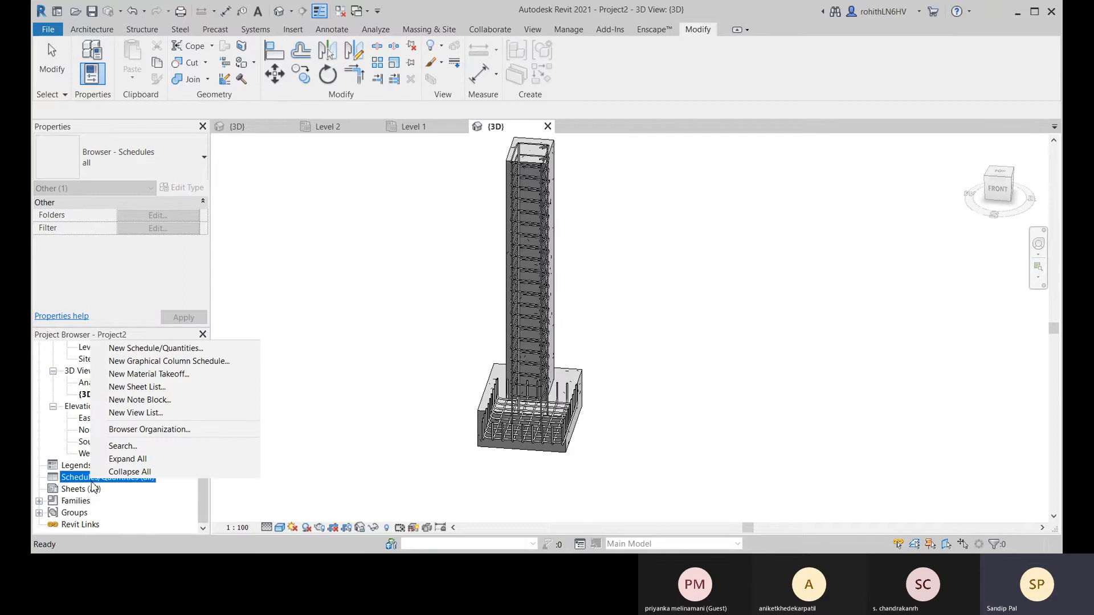
click(191, 349)
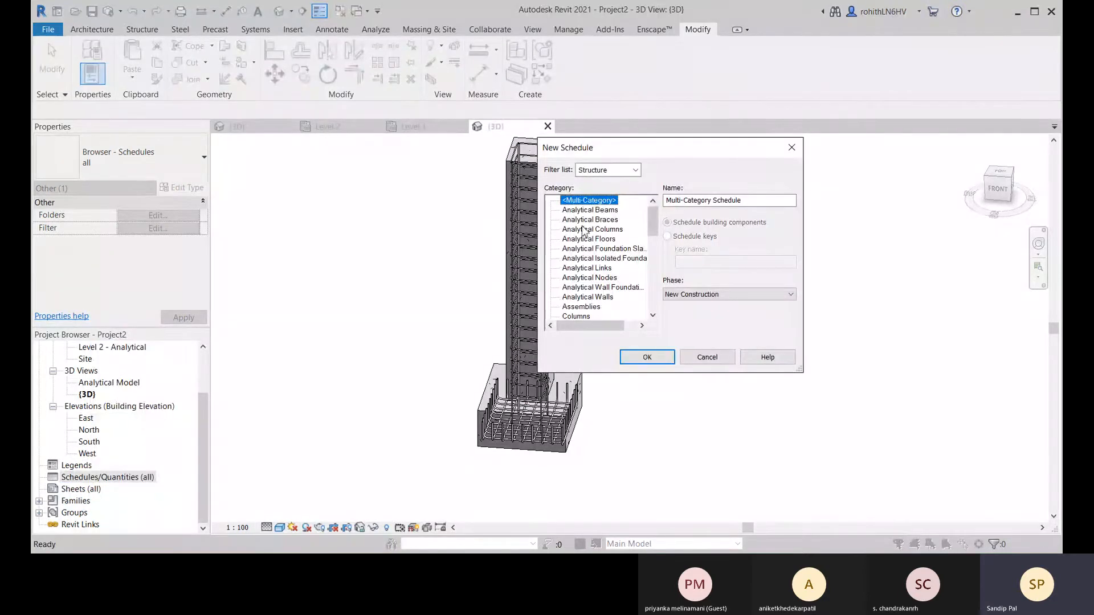
drag(653, 220, 658, 291)
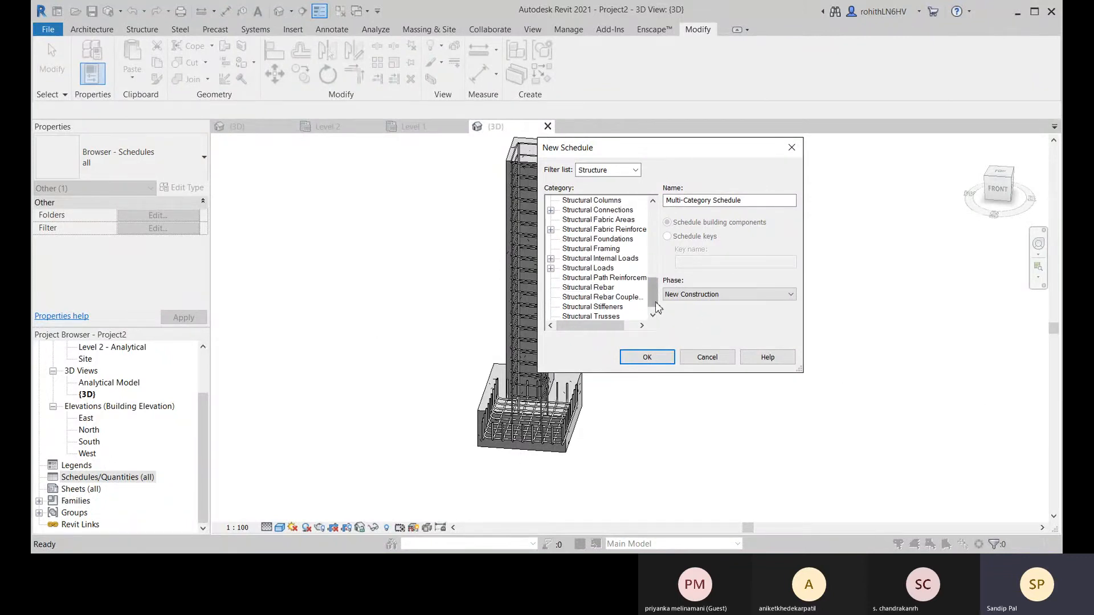
drag(658, 297, 661, 294)
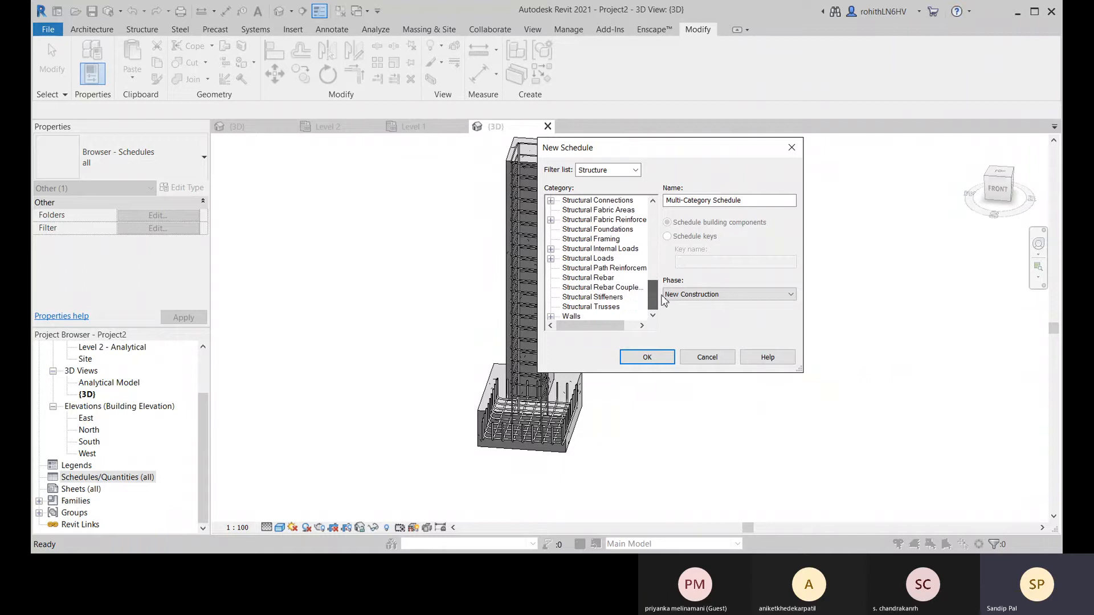
drag(661, 294, 661, 305)
double_click(587, 285)
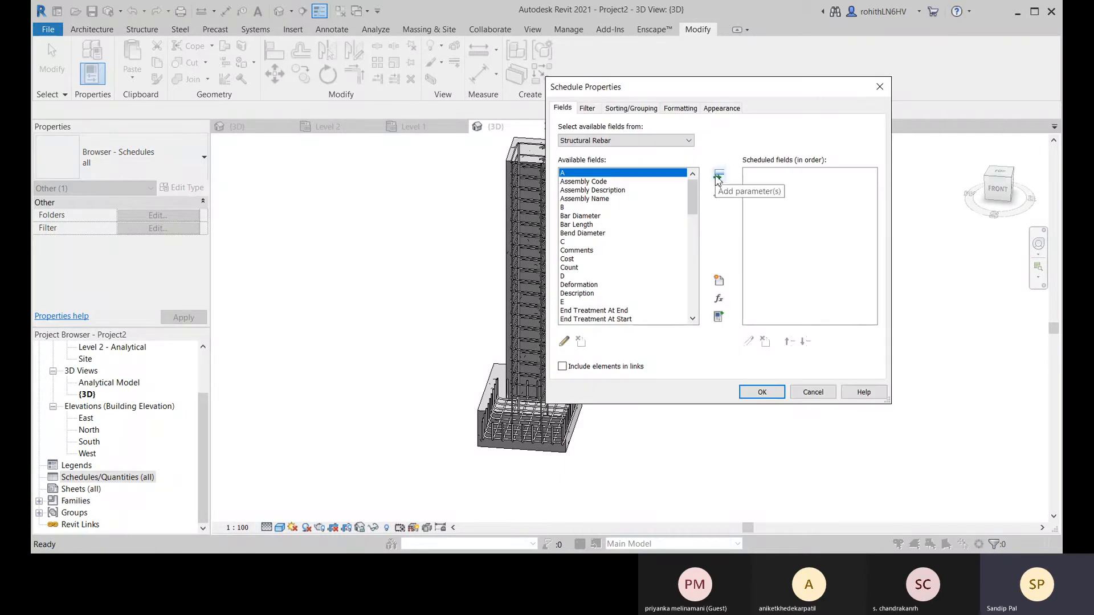
- Add the Structural Rebar fields A, Bar Diameter, Bar Length, B, C and D to the schedule in that order
click(630, 142)
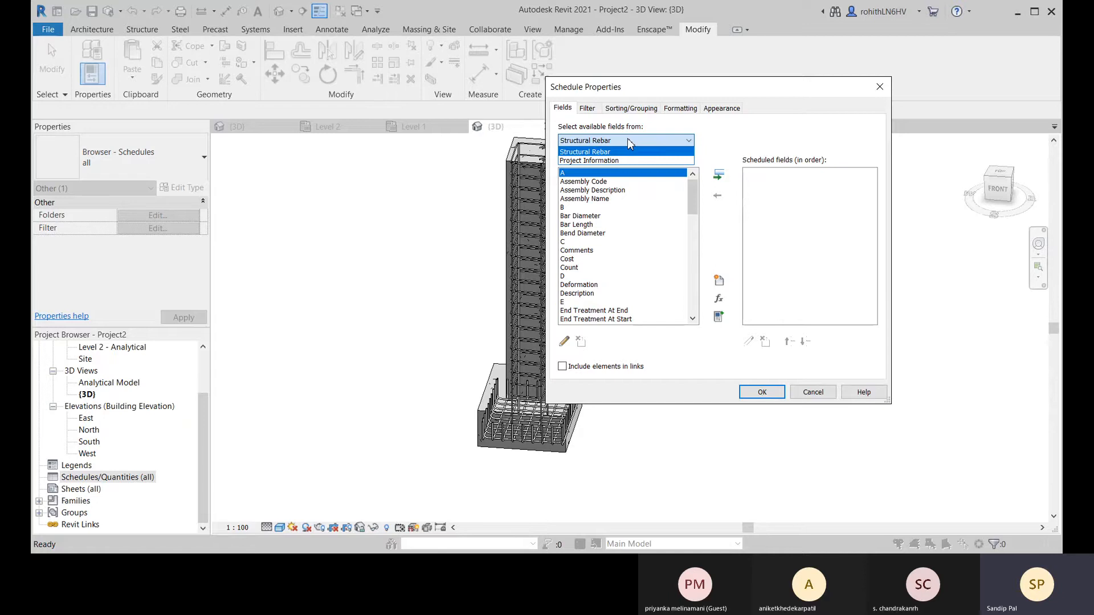
click(630, 151)
double_click(577, 175)
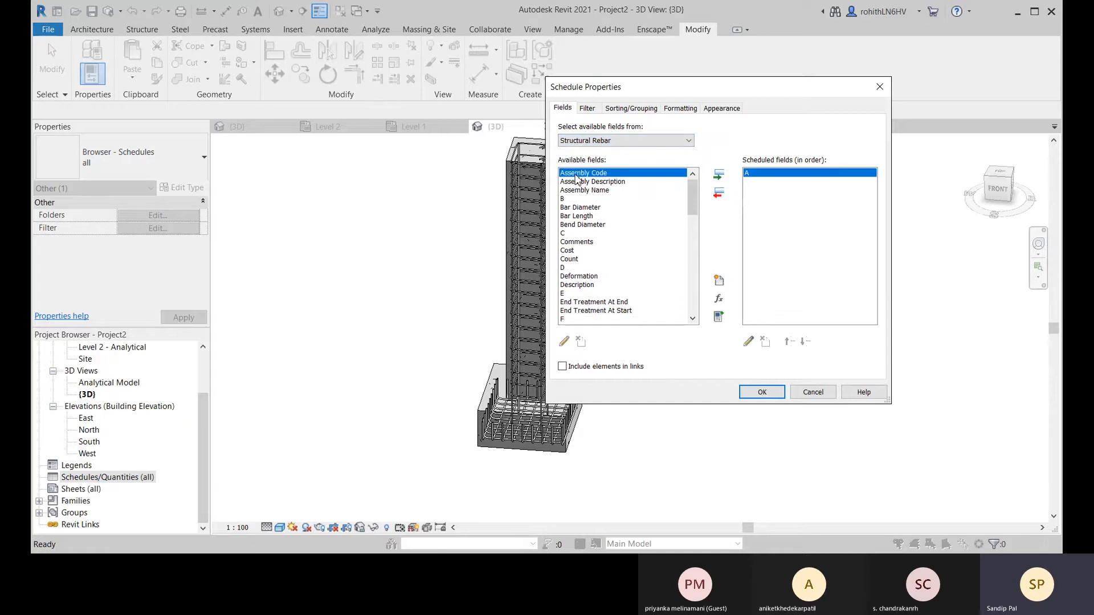
double_click(583, 208)
double_click(587, 208)
double_click(572, 199)
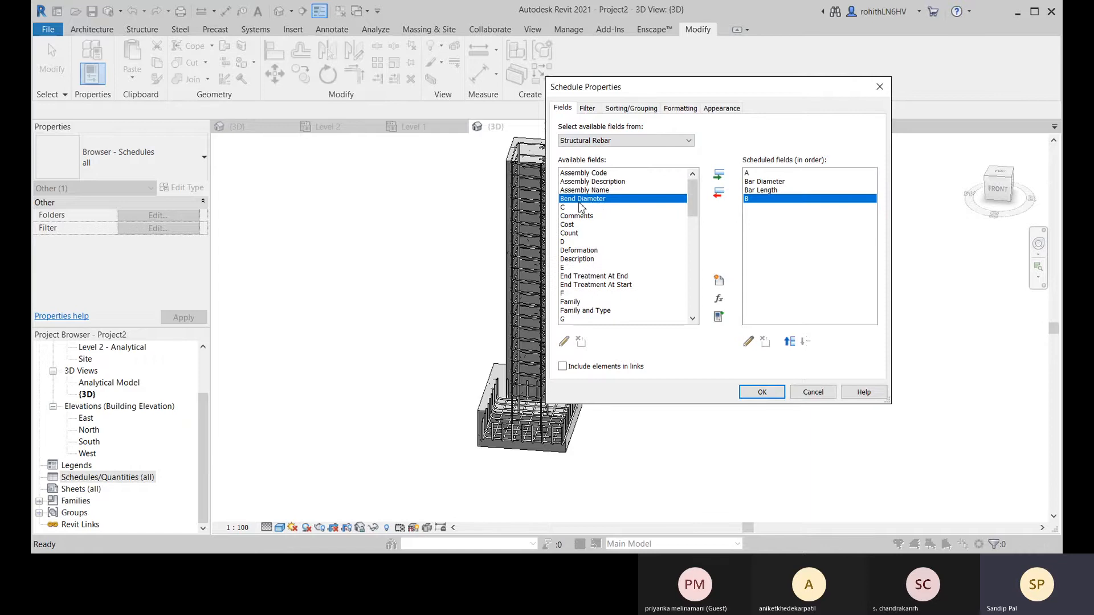
double_click(580, 207)
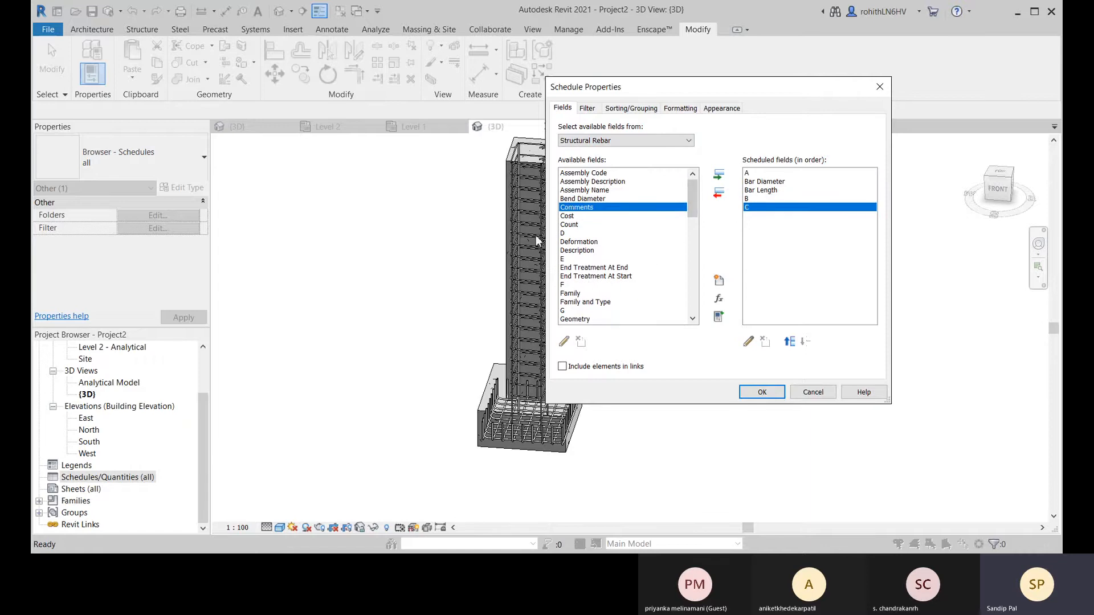
double_click(572, 234)
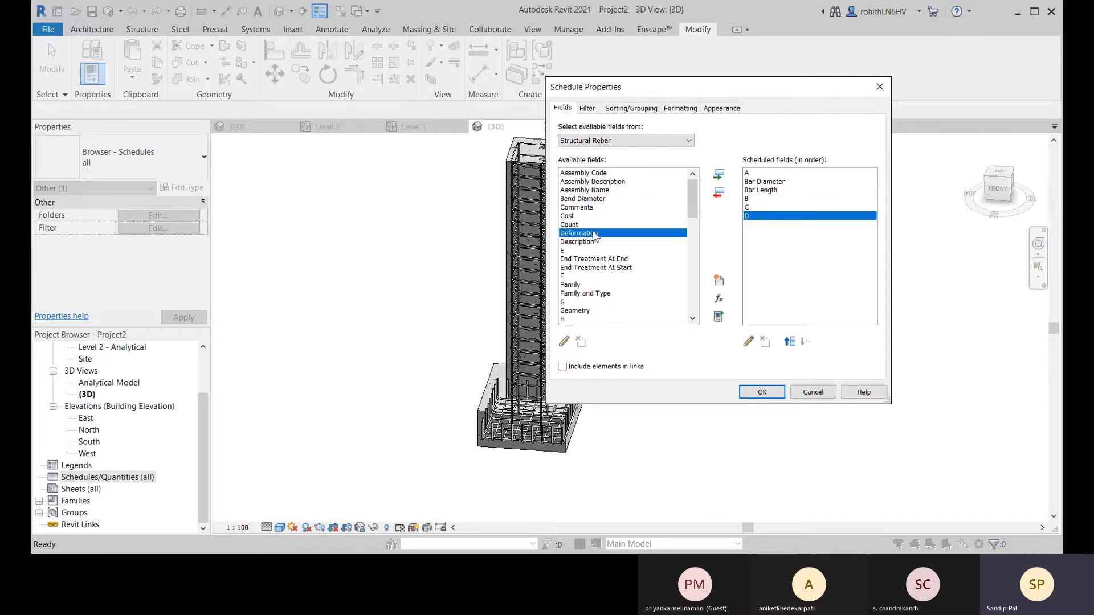
- Add the Count, E and Image fields to the scheduled fields
click(580, 227)
double_click(580, 226)
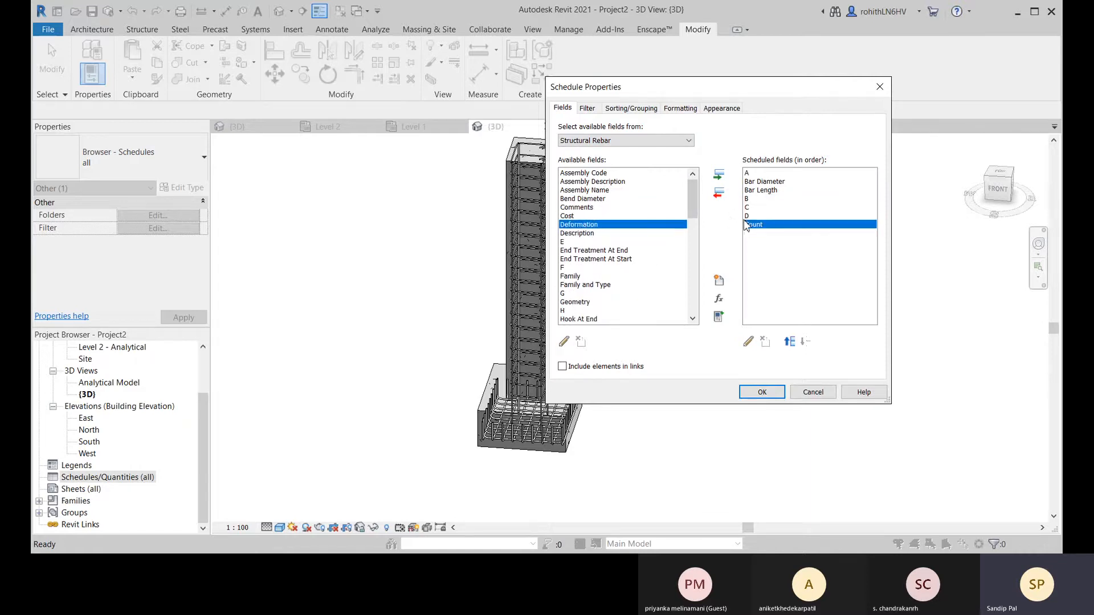
click(564, 243)
double_click(564, 243)
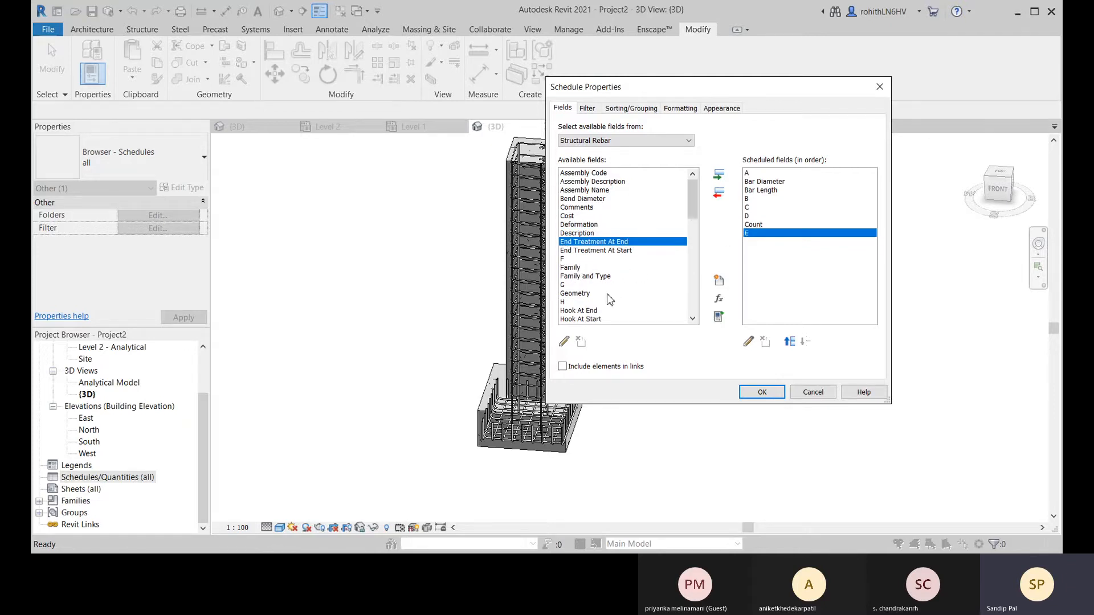
scroll(611, 300, down, 3)
scroll(663, 266, down, 3)
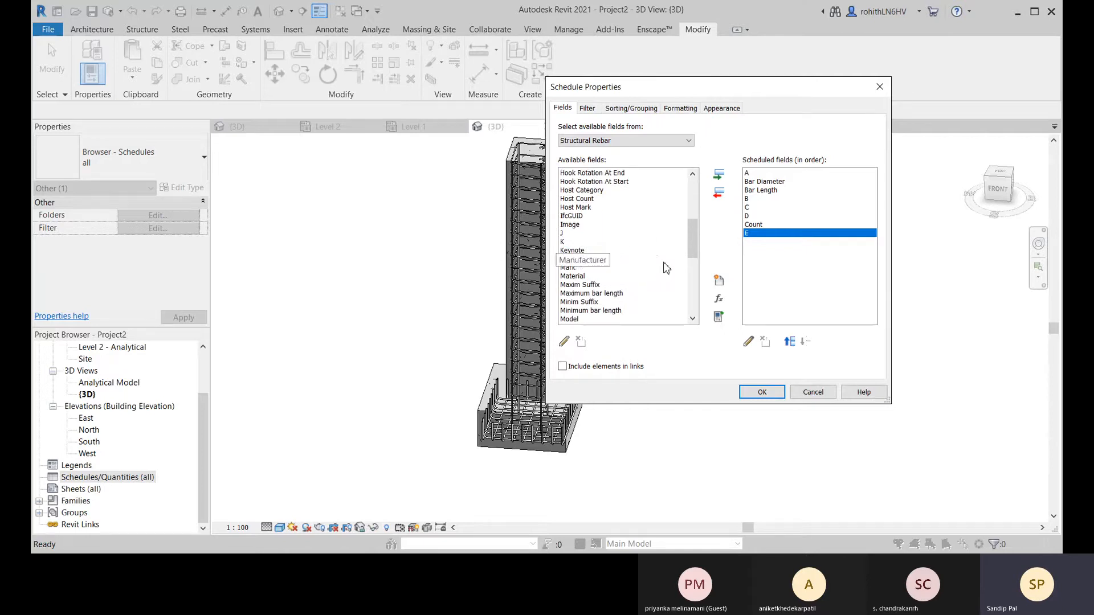
double_click(570, 225)
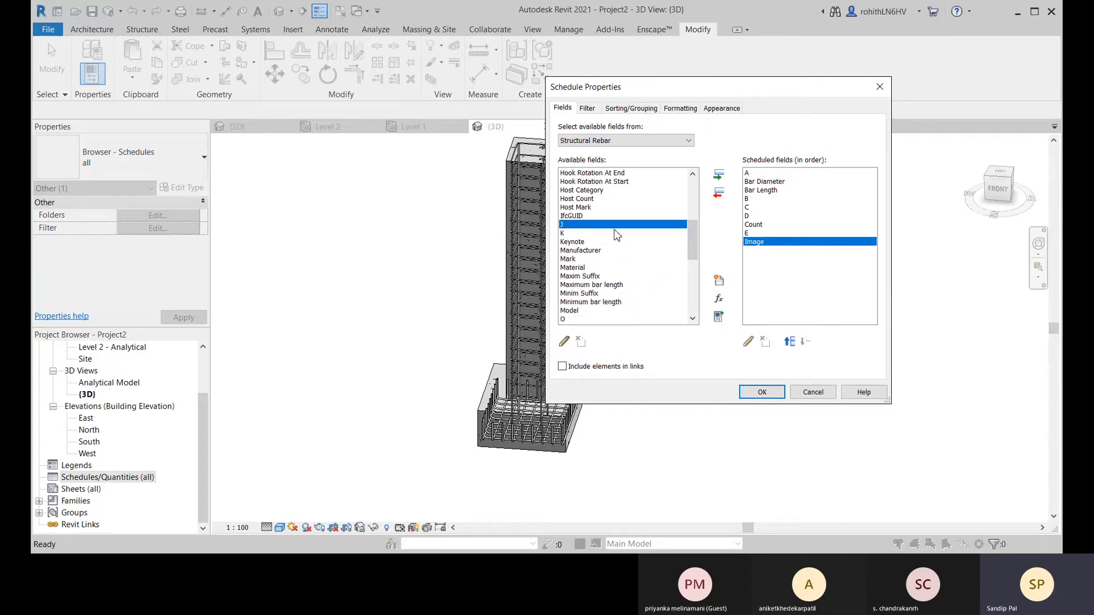
- Try replacing the Image field with Shape Image in the scheduled fields, and switch back to Image
scroll(613, 291, down, 5)
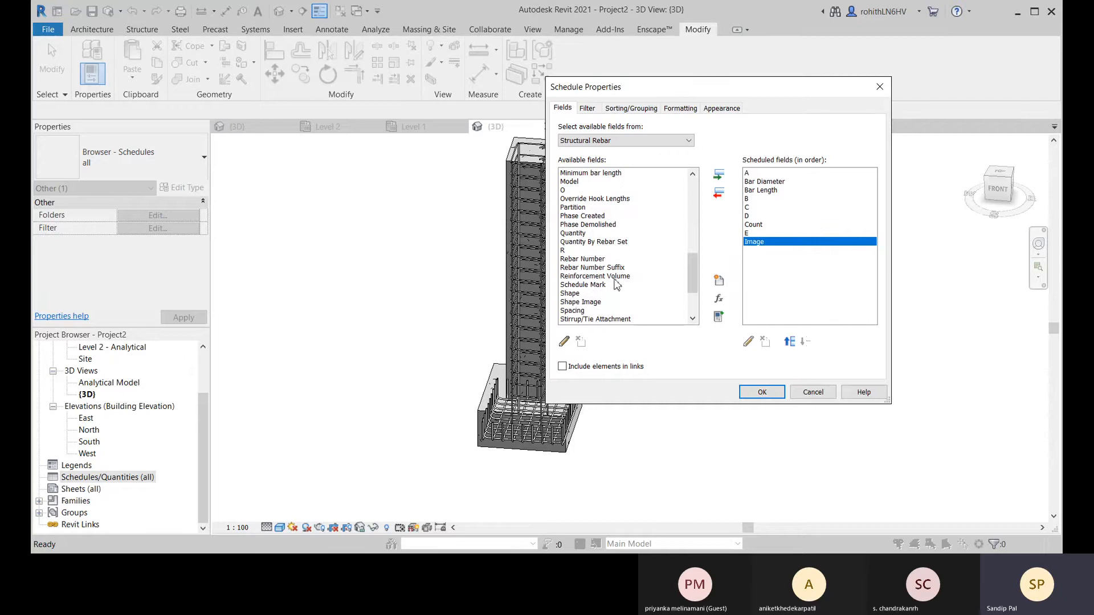
scroll(618, 285, down, 1)
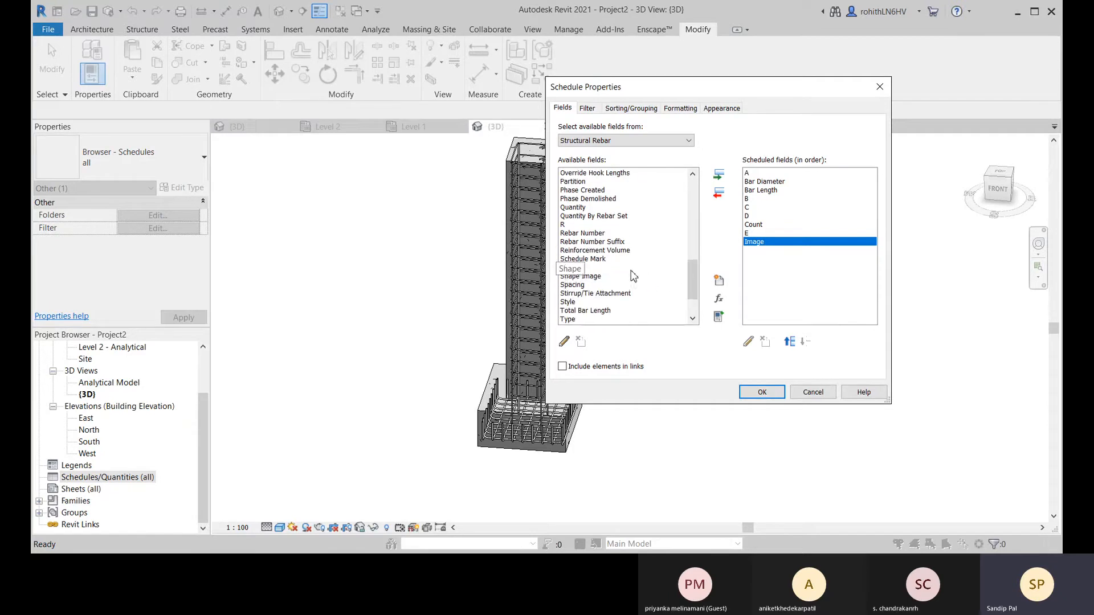
scroll(641, 273, down, 1)
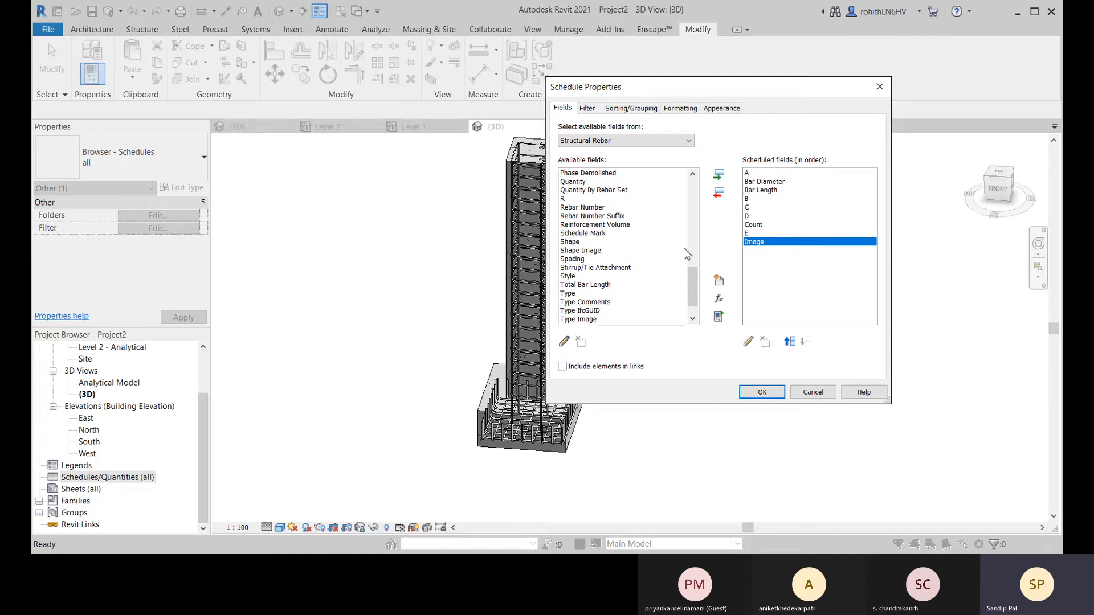
scroll(621, 293, down, 1)
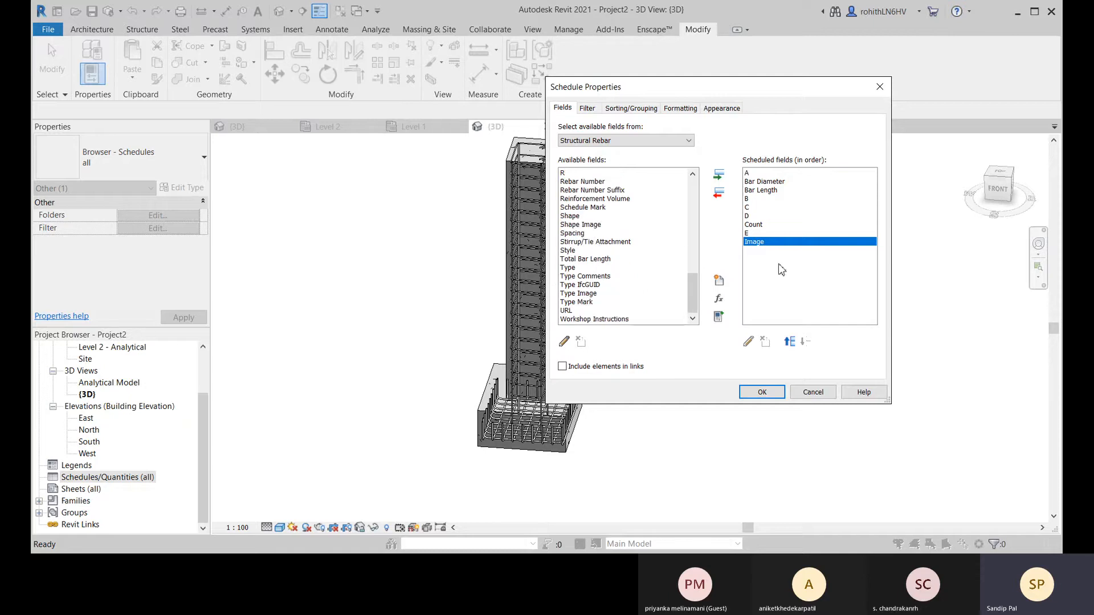
double_click(579, 226)
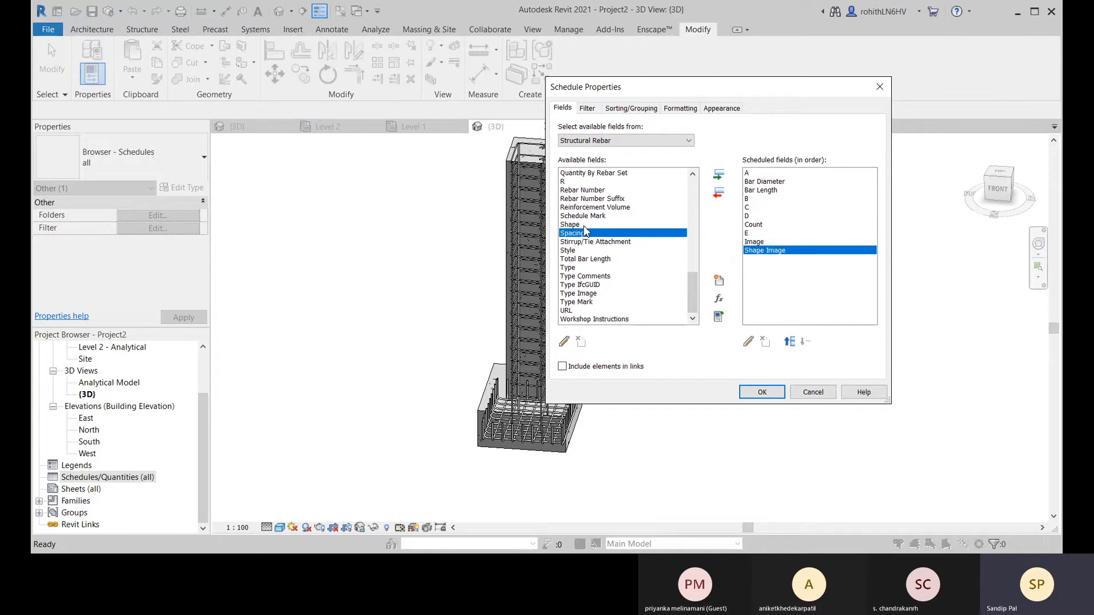
double_click(754, 241)
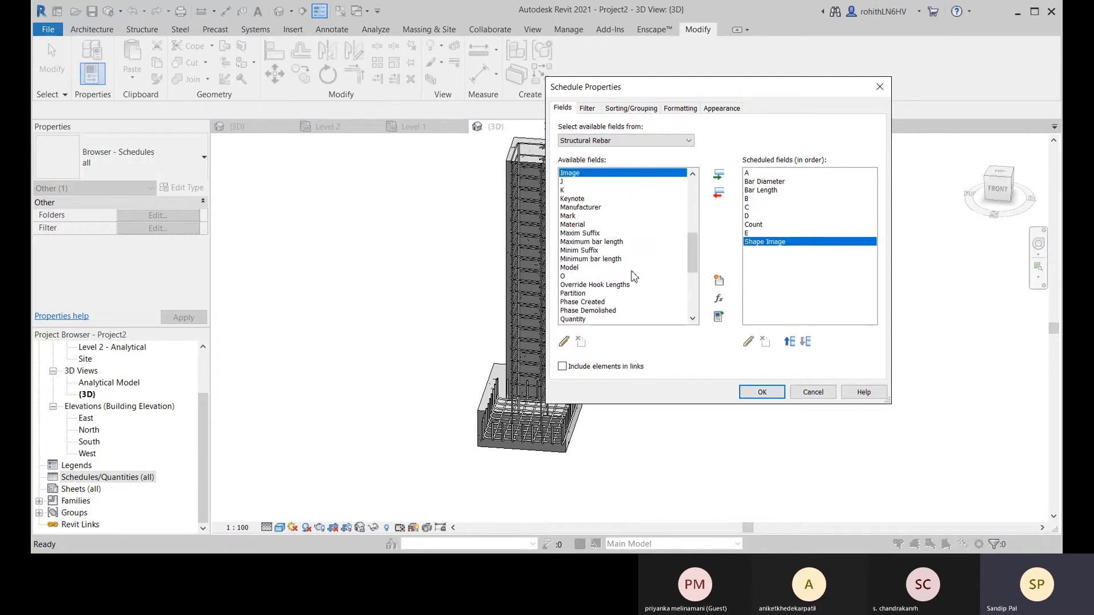
scroll(615, 268, down, 2)
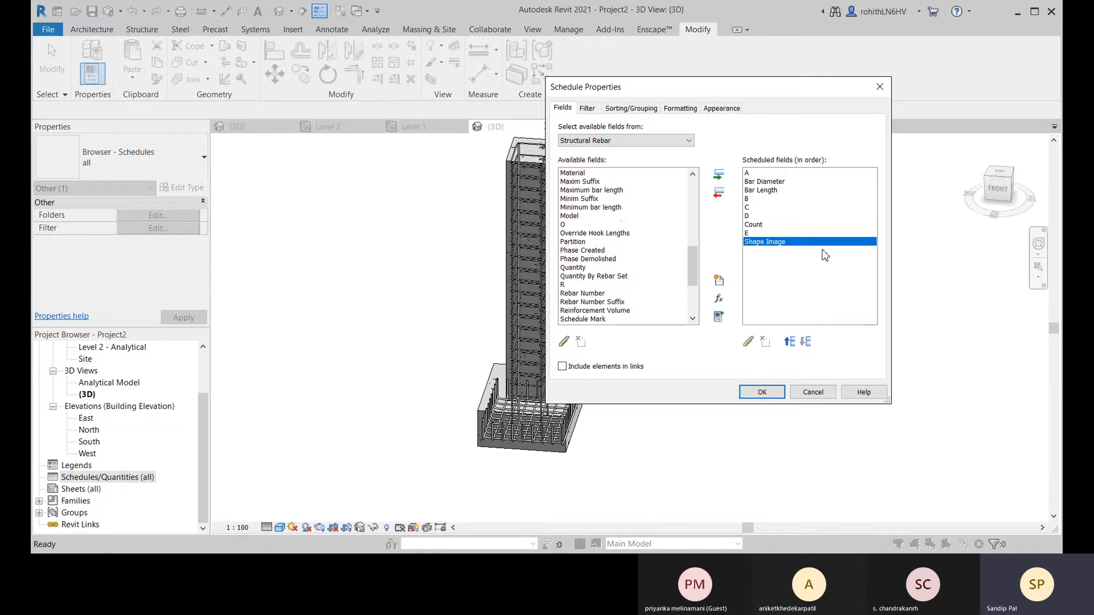
scroll(595, 239, up, 3)
double_click(571, 199)
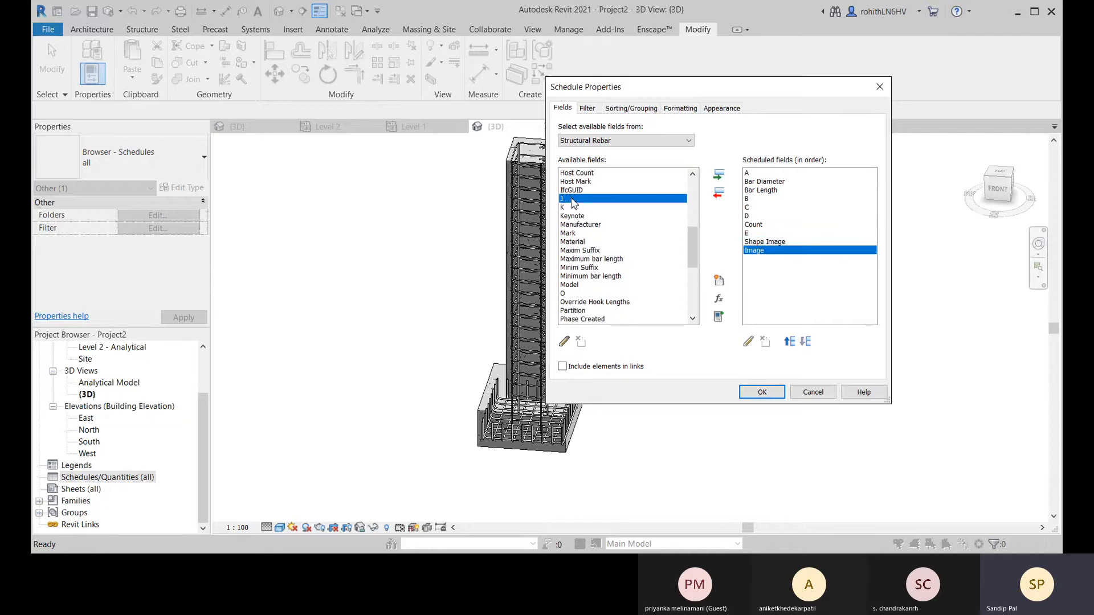
double_click(765, 243)
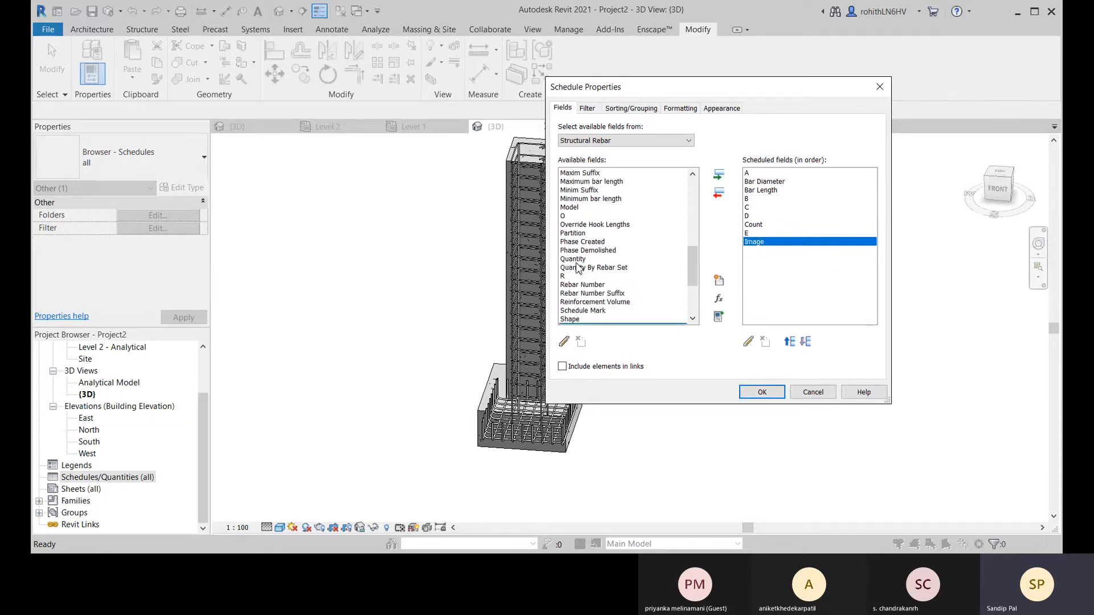
- Add the Total Bar Length field and move Count to the first place in the scheduled field order
scroll(593, 302, down, 2)
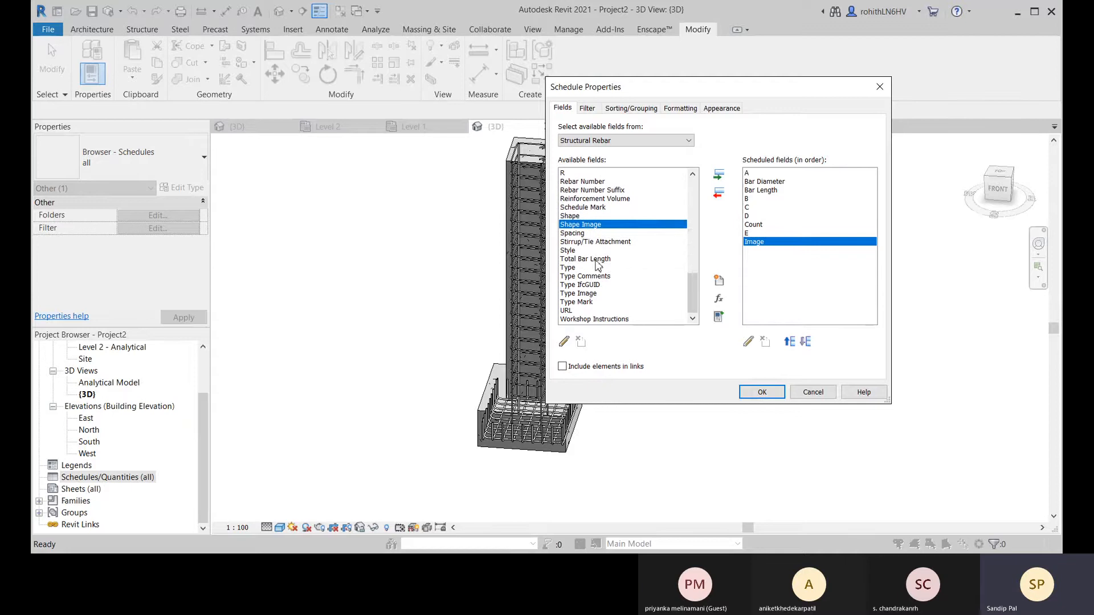
double_click(597, 263)
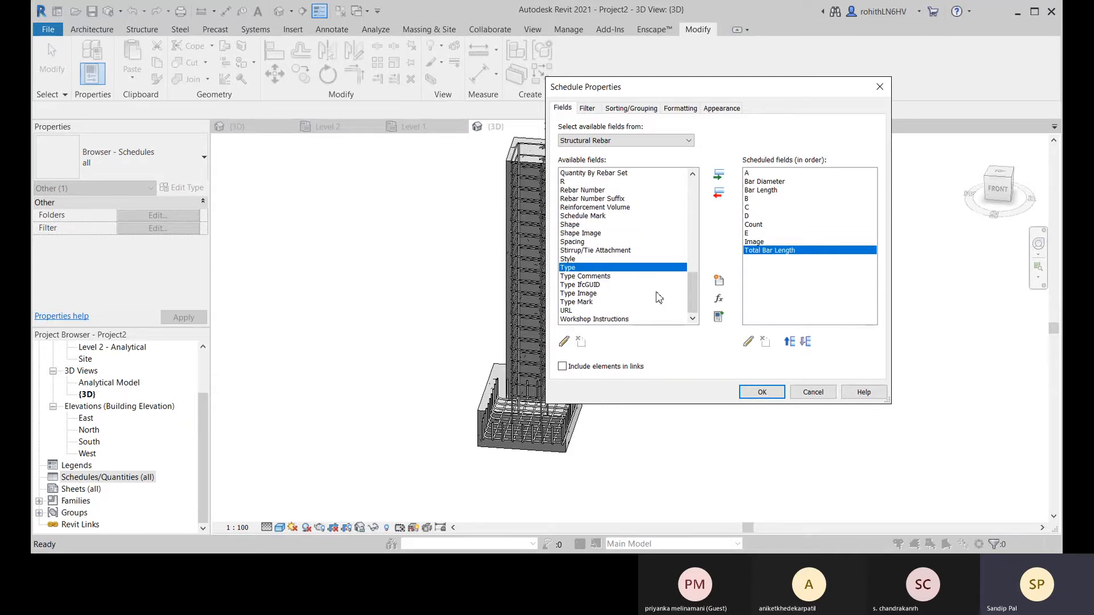
click(754, 225)
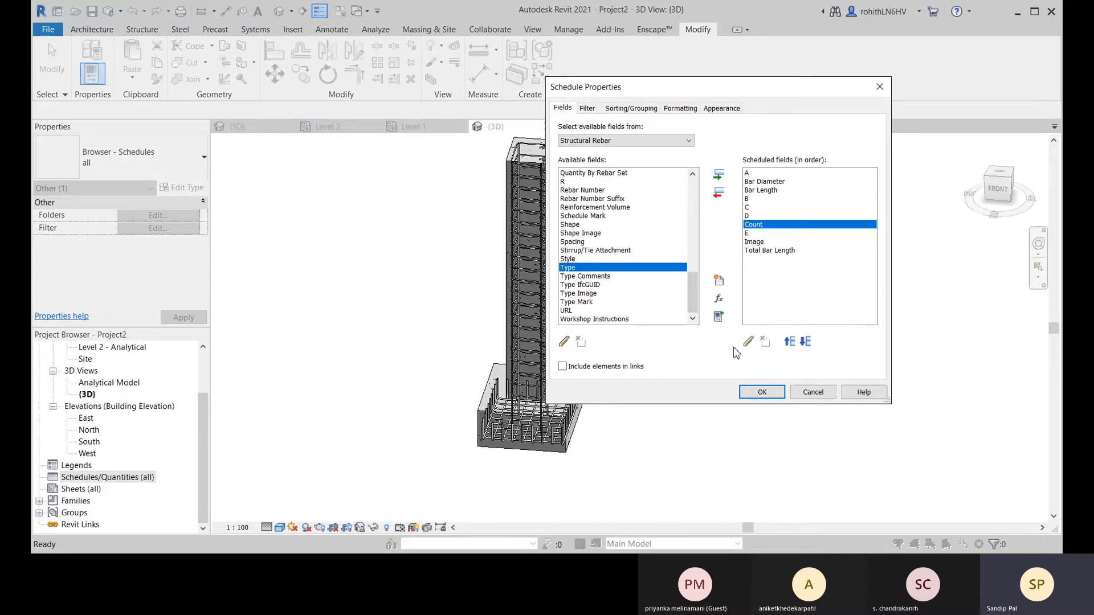
click(789, 342)
click(789, 341)
click(790, 342)
click(789, 342)
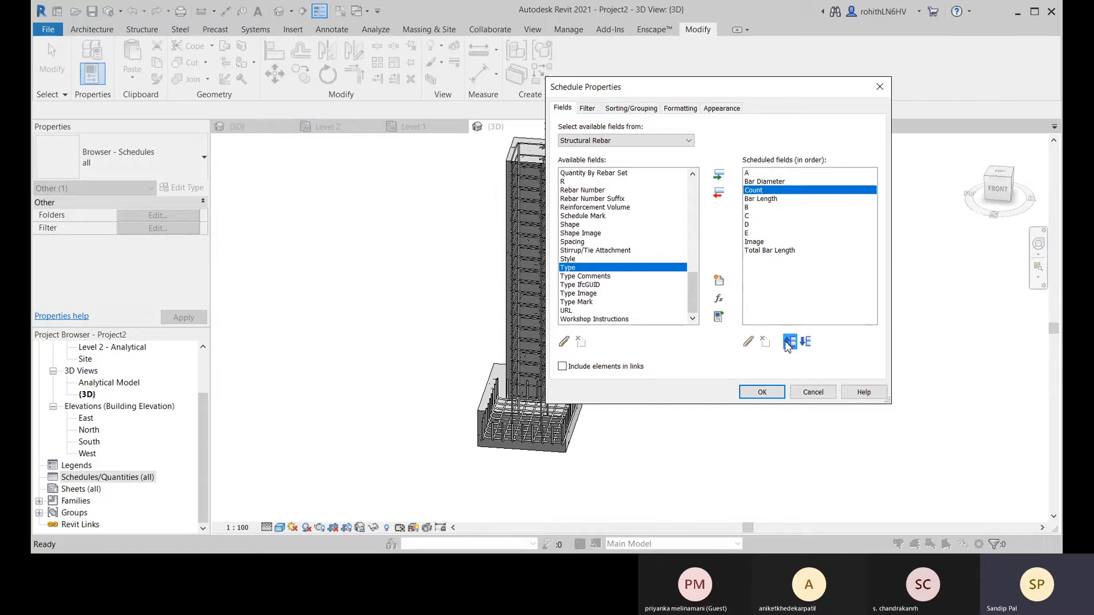
click(789, 341)
click(789, 341)
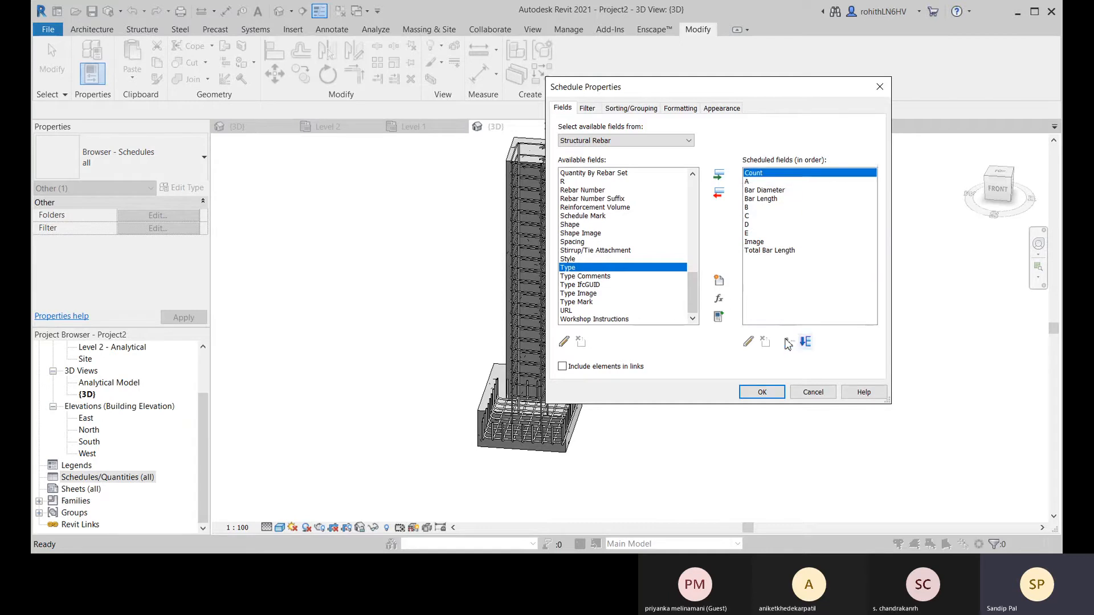
- Reorder the scheduled fields so Bar Diameter directly follows Count and Bar Length directly precedes Total Bar Length
click(767, 192)
click(790, 341)
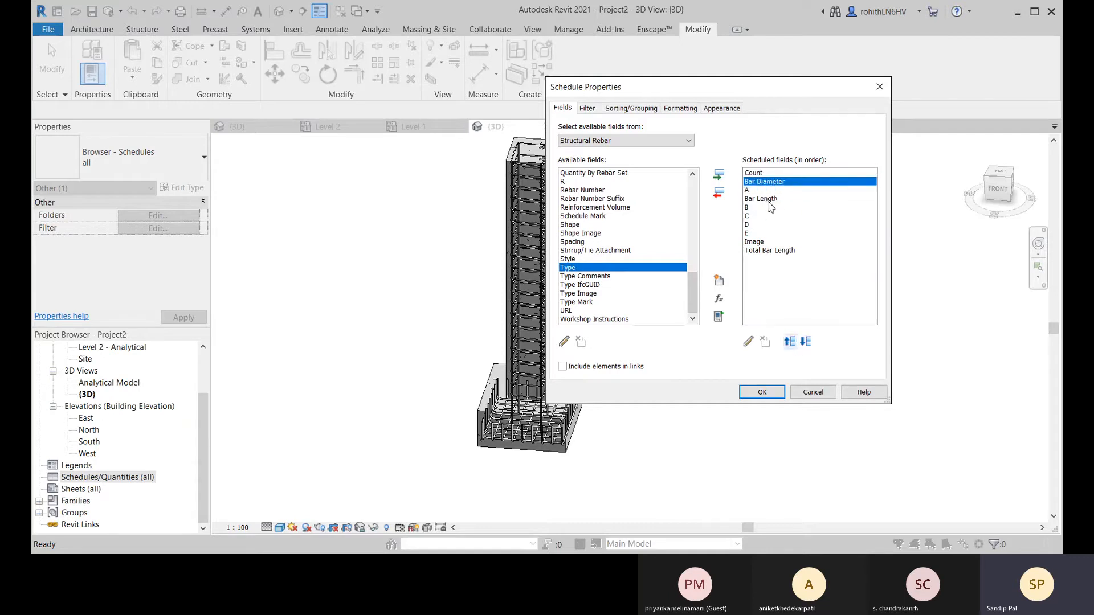
click(769, 200)
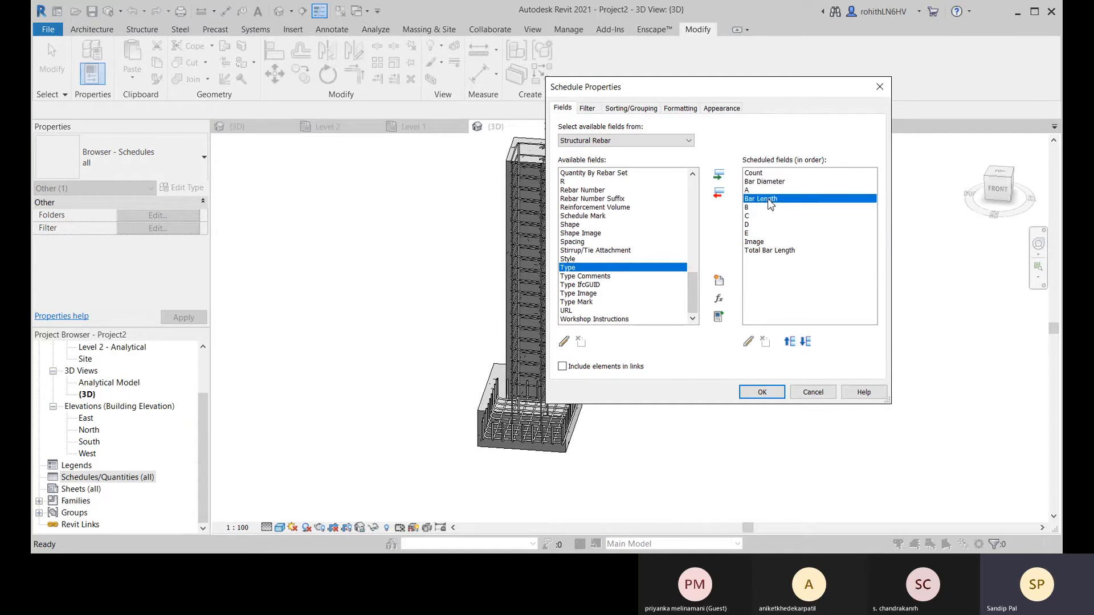
click(805, 342)
click(805, 342)
click(805, 342)
click(806, 342)
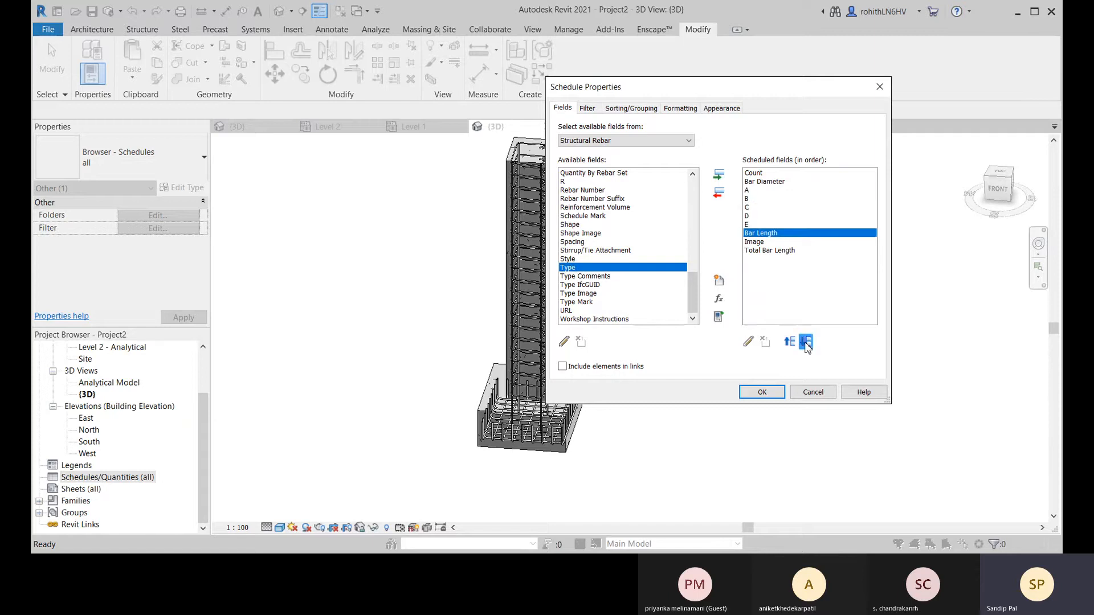
click(806, 342)
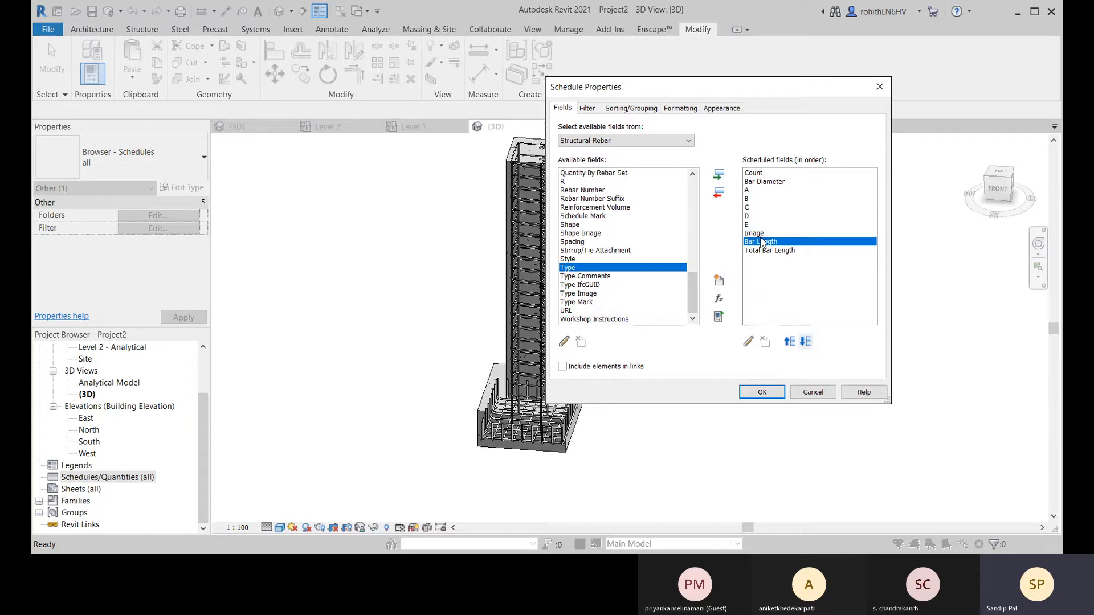
- Move the Image field up in the scheduled field order so it directly follows Bar Diameter
click(763, 234)
click(790, 342)
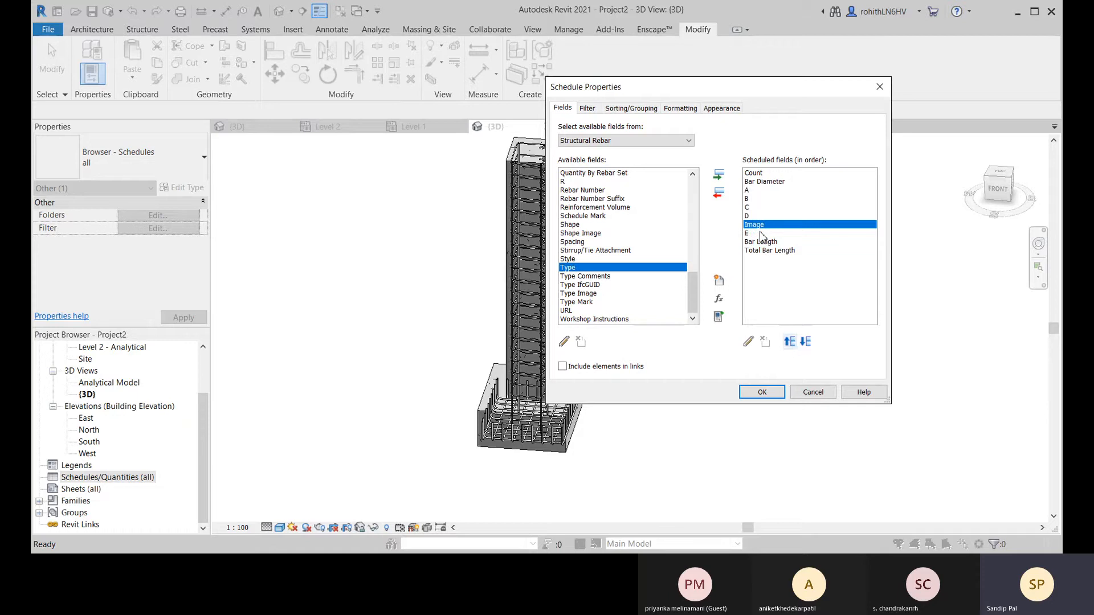
click(790, 342)
click(790, 341)
click(789, 342)
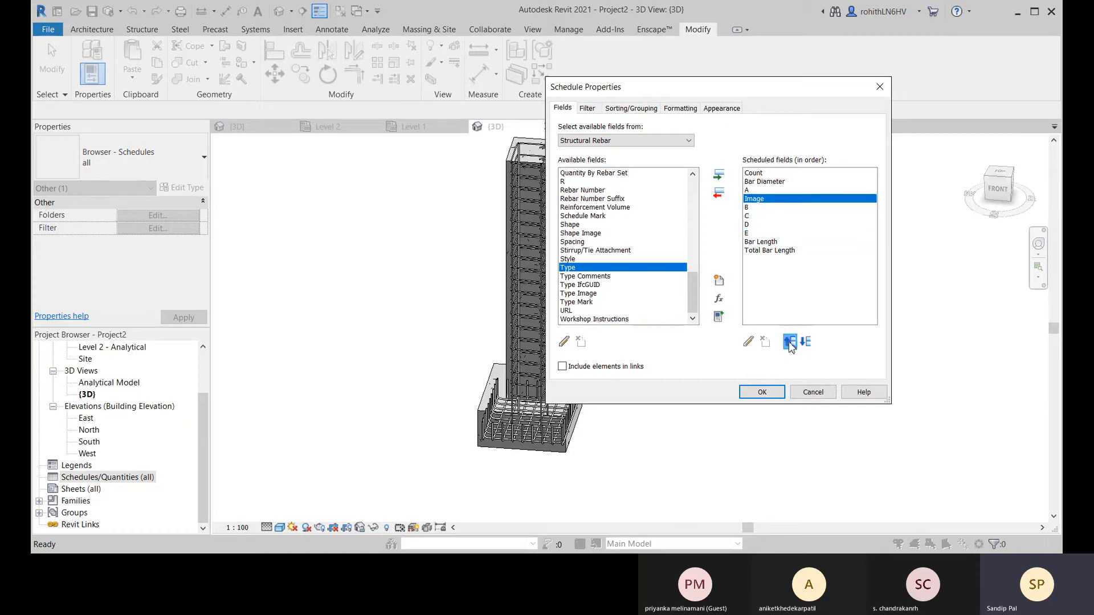
click(790, 342)
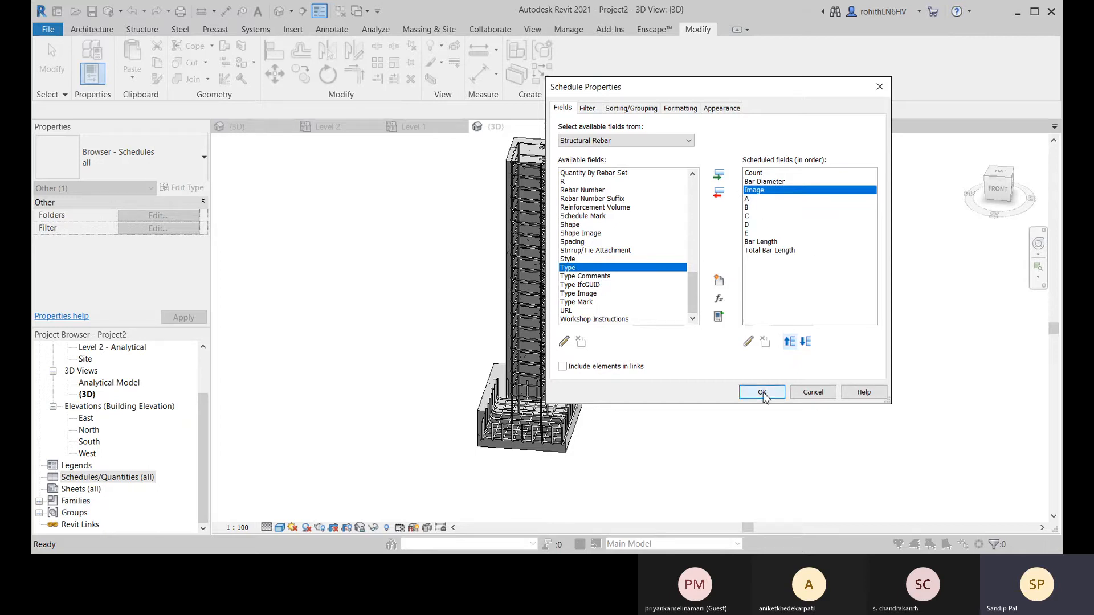
- Move the Bar Diameter field to the first place in the scheduled field order and create the rebar schedule
click(764, 181)
click(790, 342)
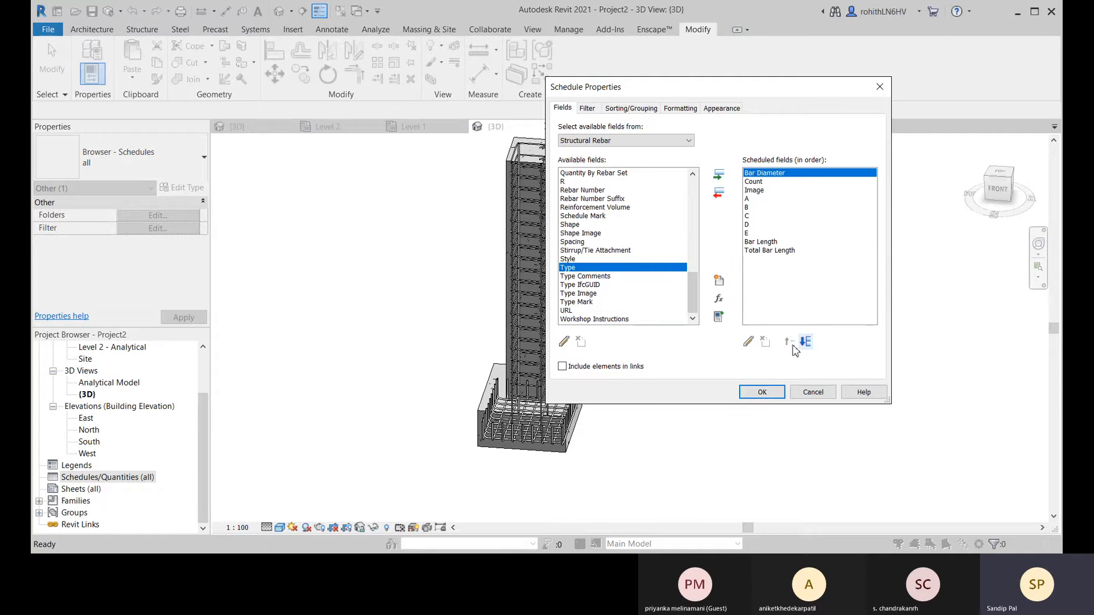
click(763, 392)
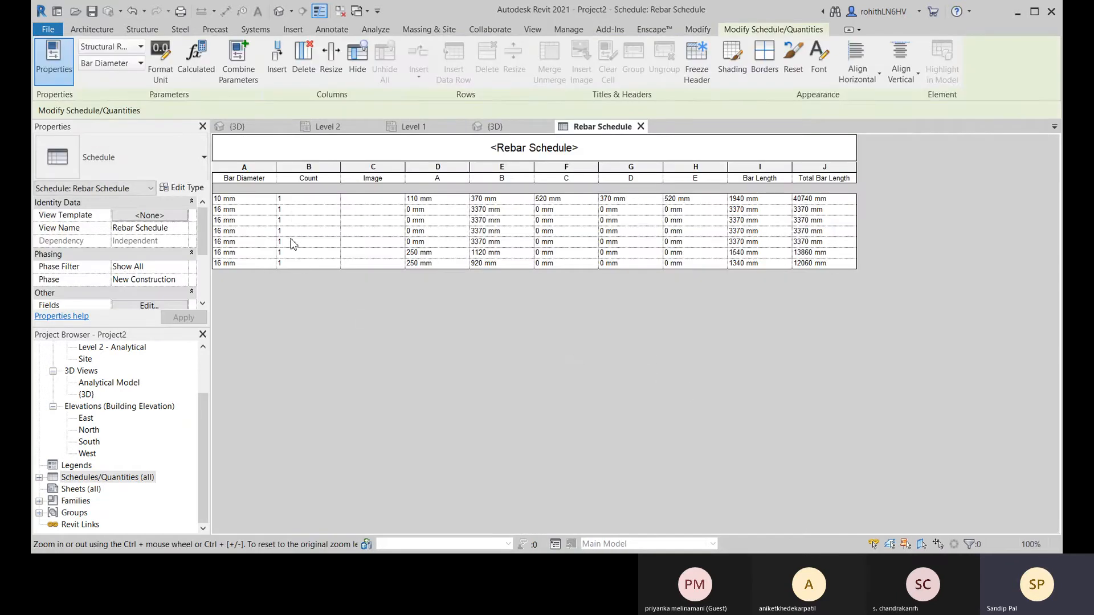
- Highlight the first 16 mm bar row's element in the model and examine where it sits in the Level 1 plan
click(256, 212)
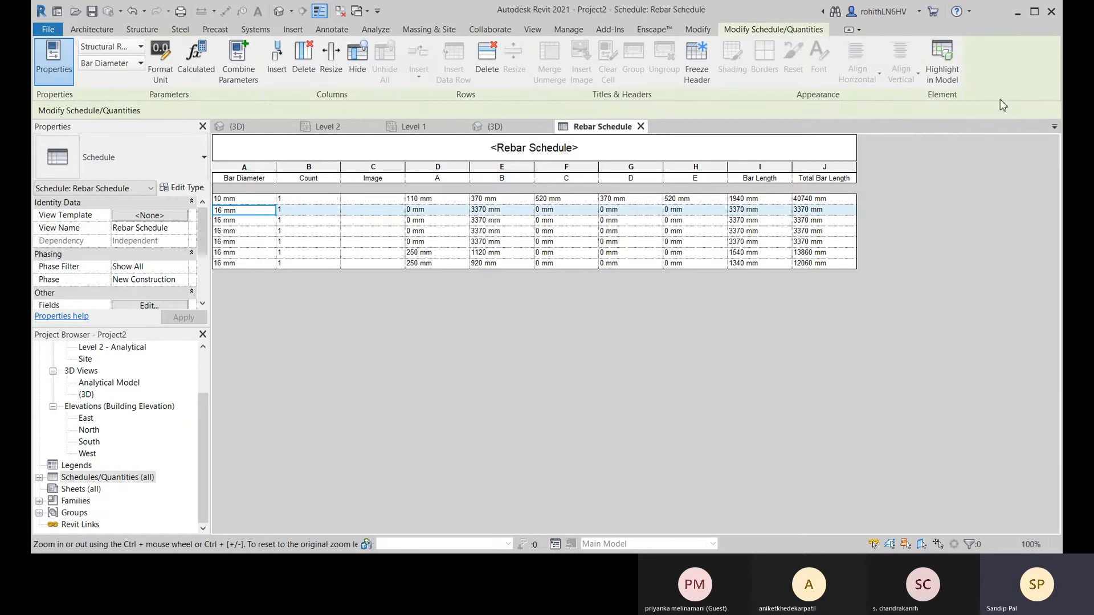
click(940, 75)
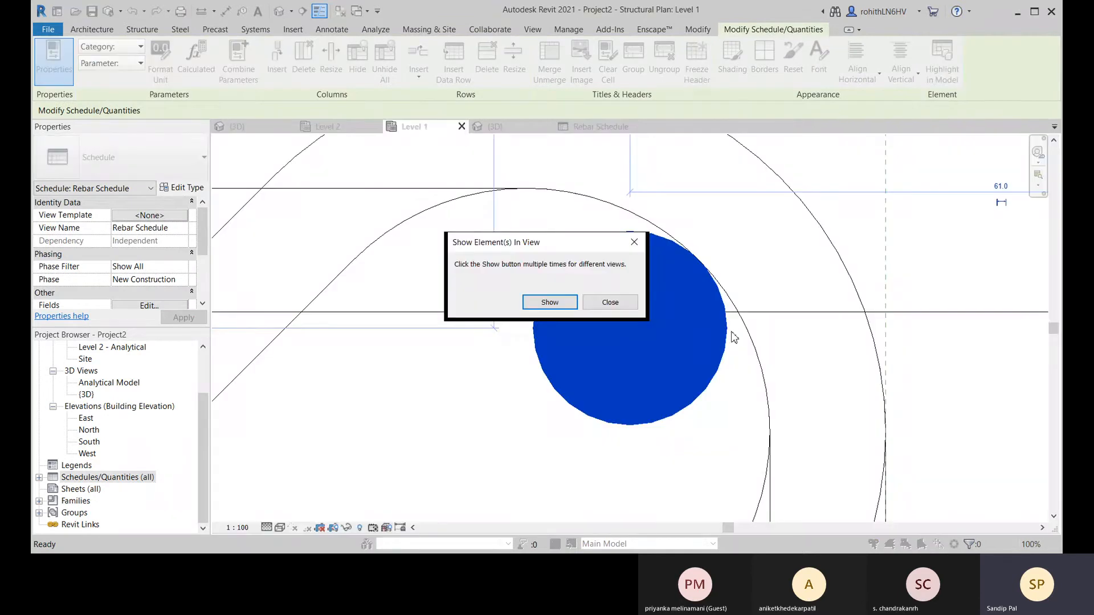
click(600, 303)
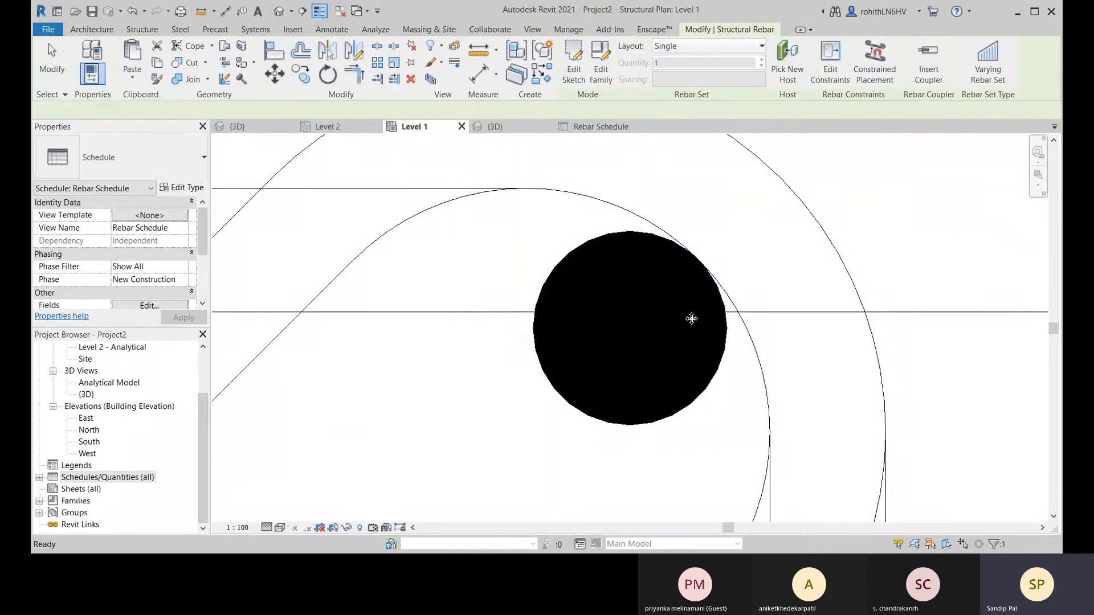
scroll(750, 322, down, 8)
scroll(774, 334, down, 6)
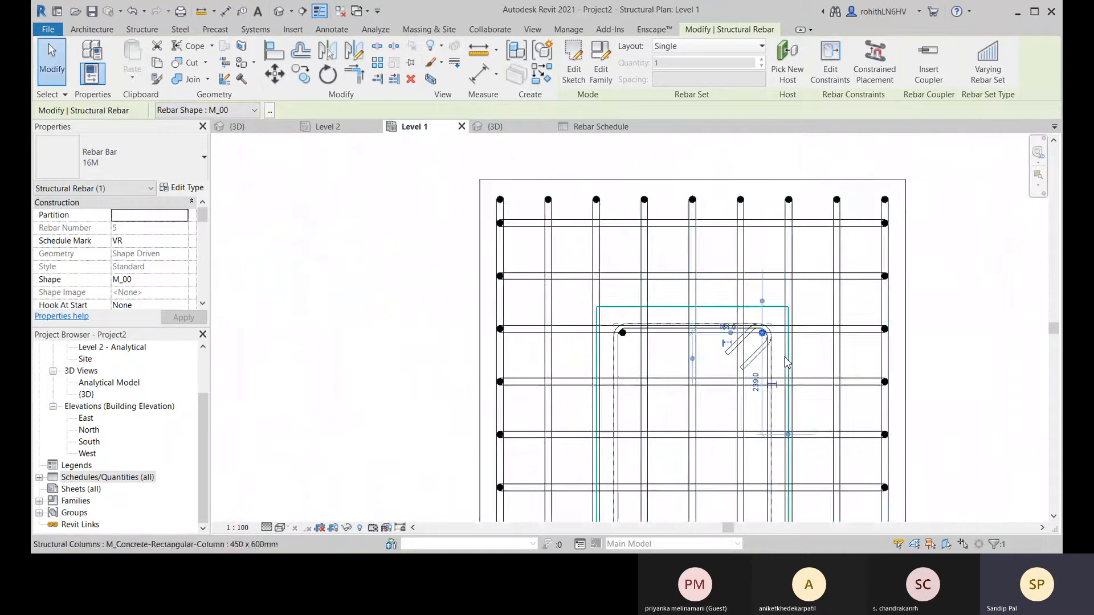
middle_drag(786, 405, 666, 339)
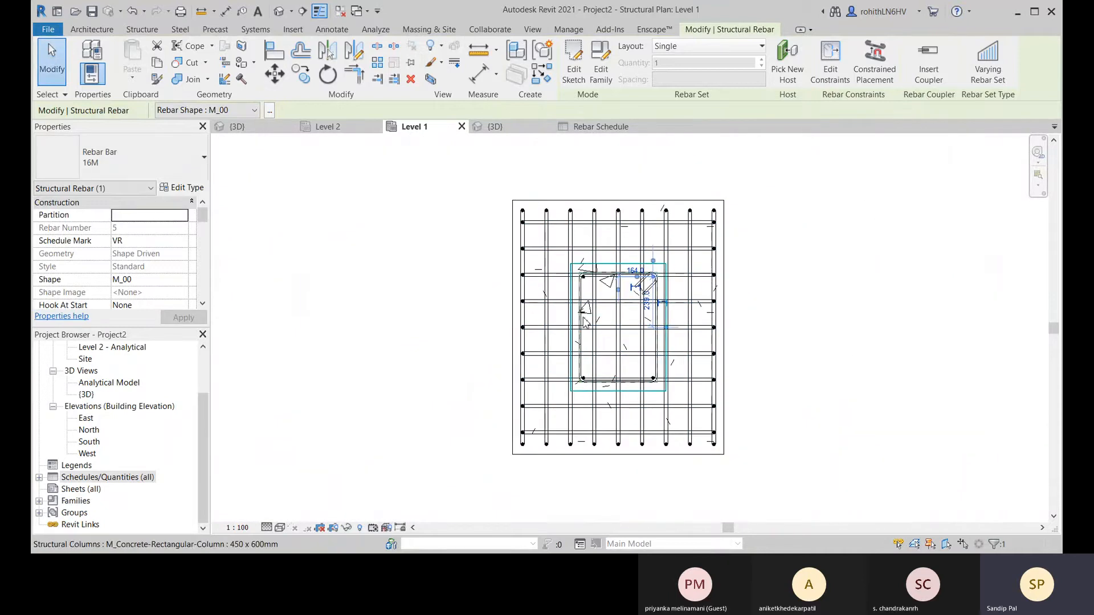
- Select the horizontally drawn footing bar set in the Level 1 plan and inspect its rebar shape and rebar set properties
click(544, 275)
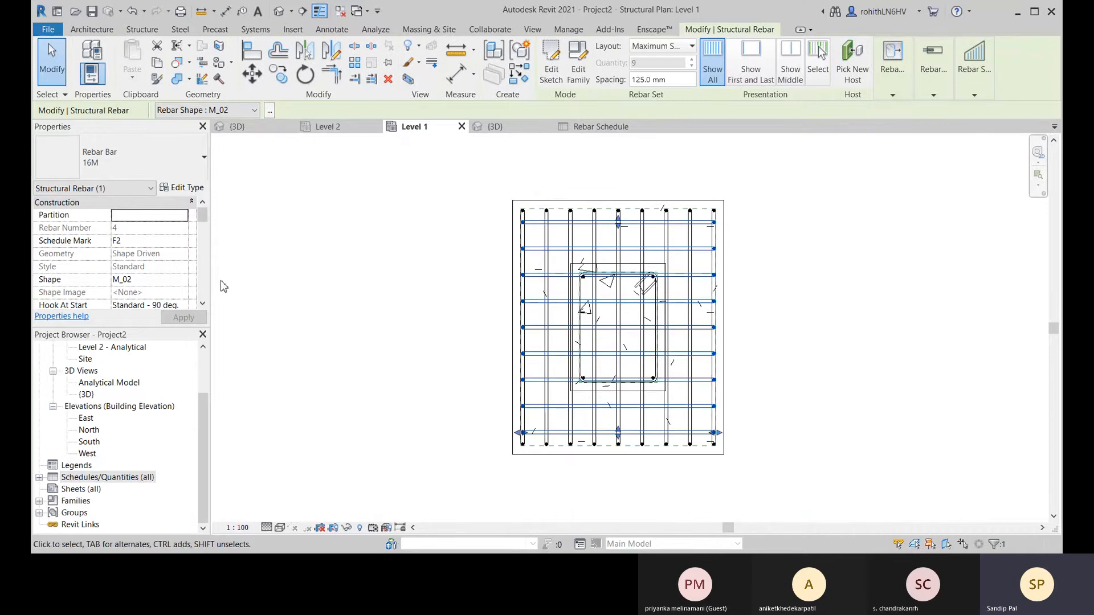
click(167, 280)
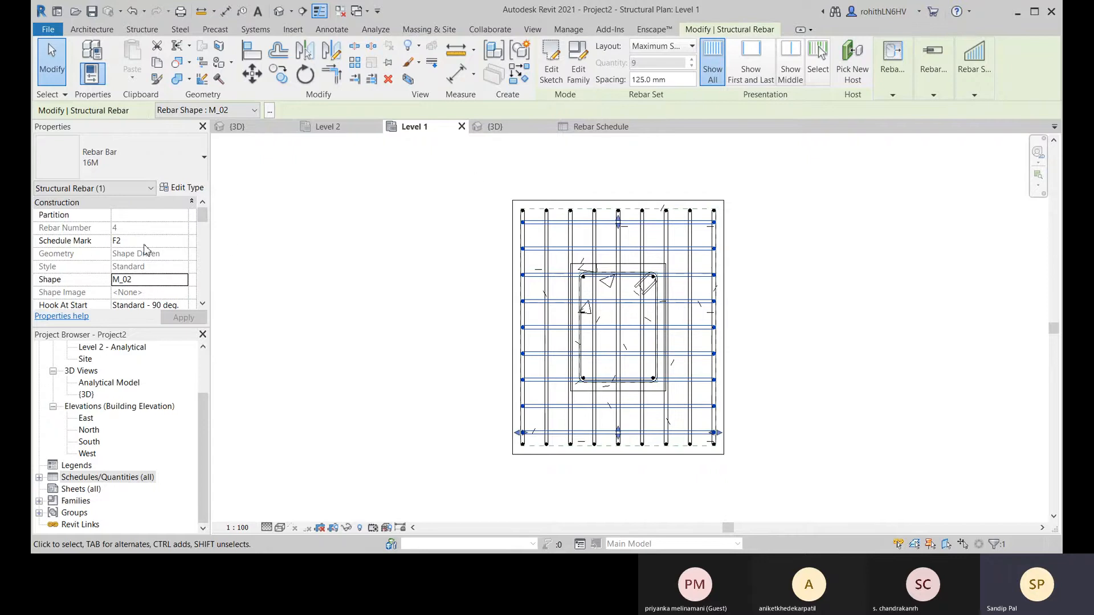
click(362, 254)
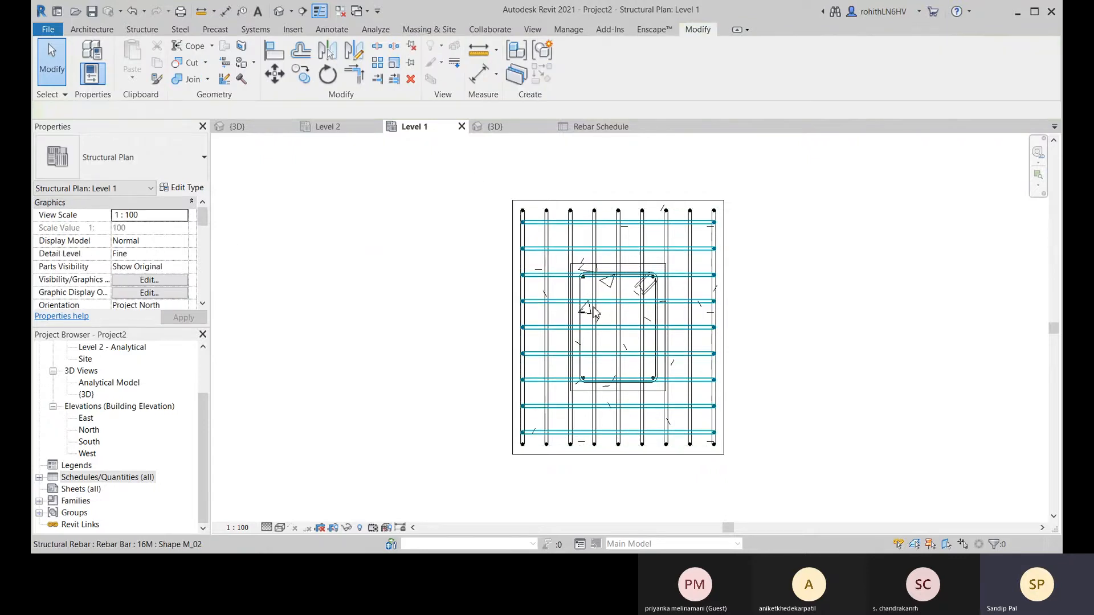
click(538, 302)
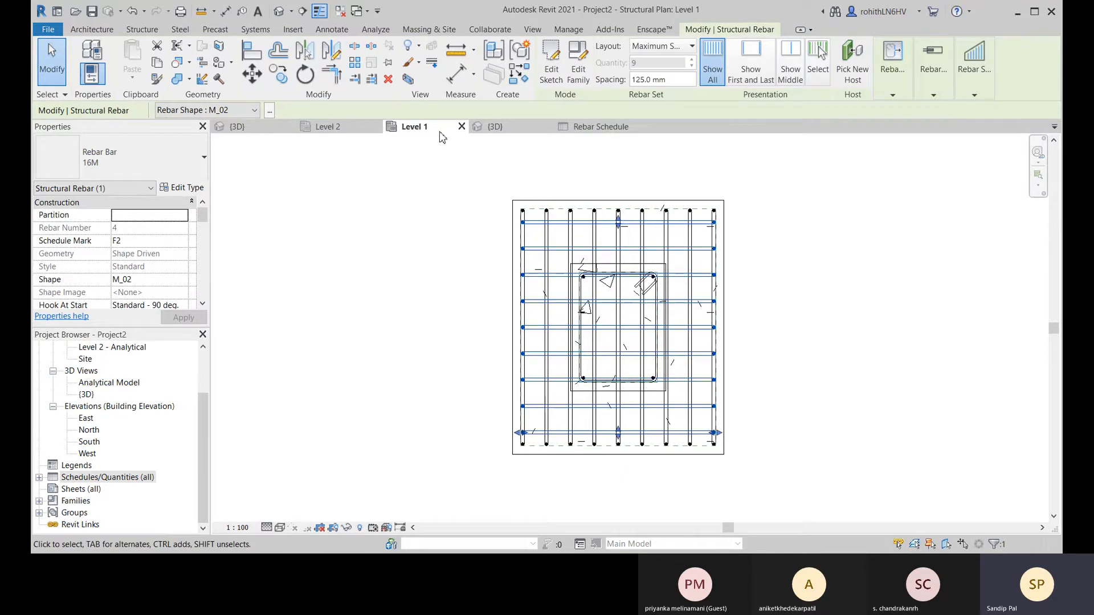
click(270, 112)
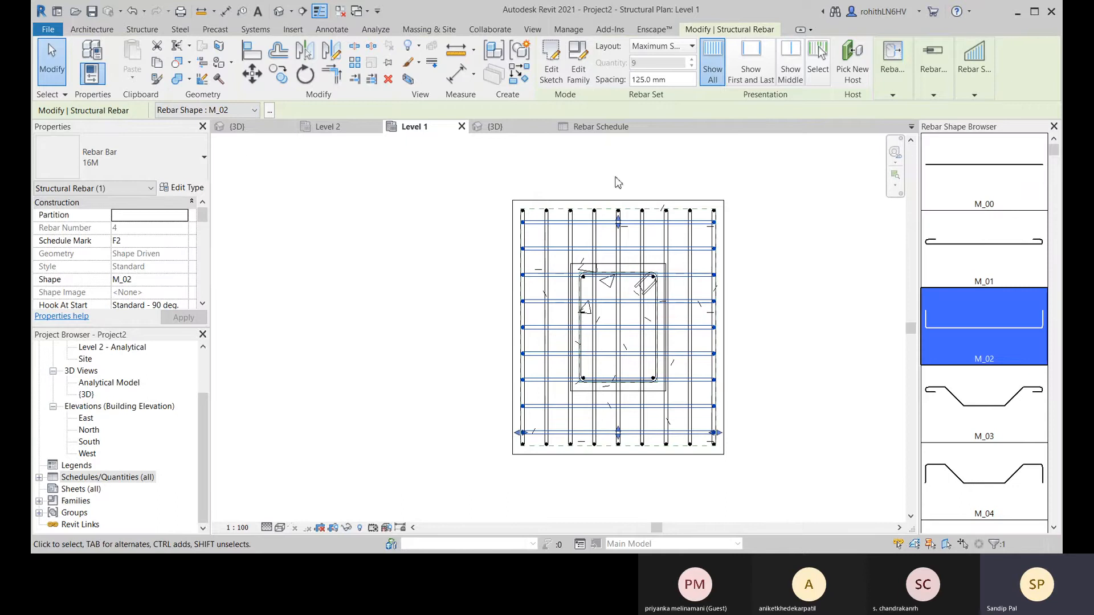
click(1054, 126)
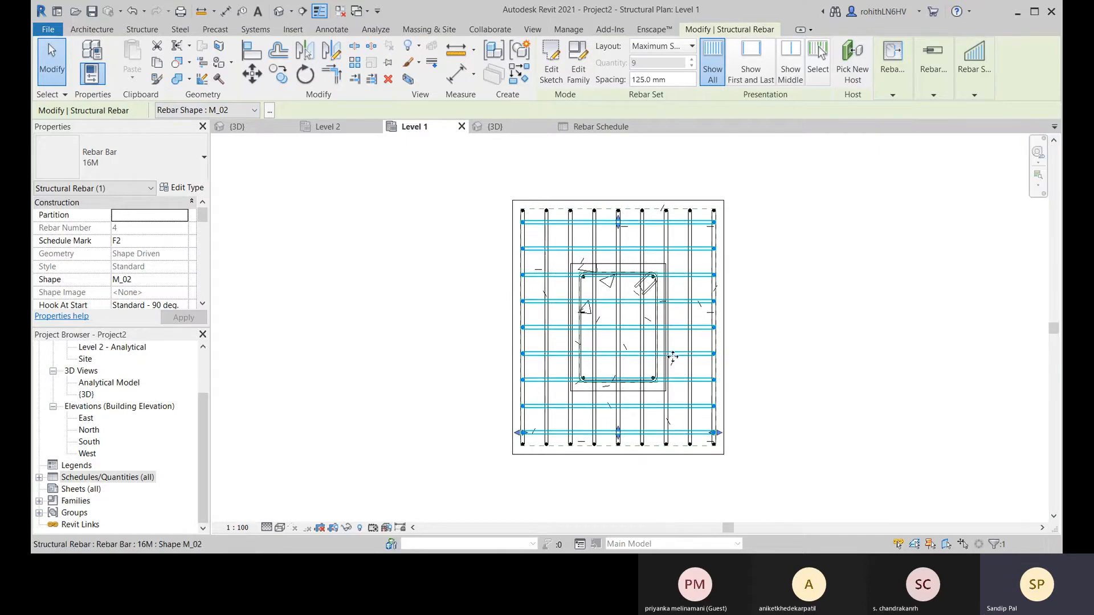
scroll(148, 290, down, 3)
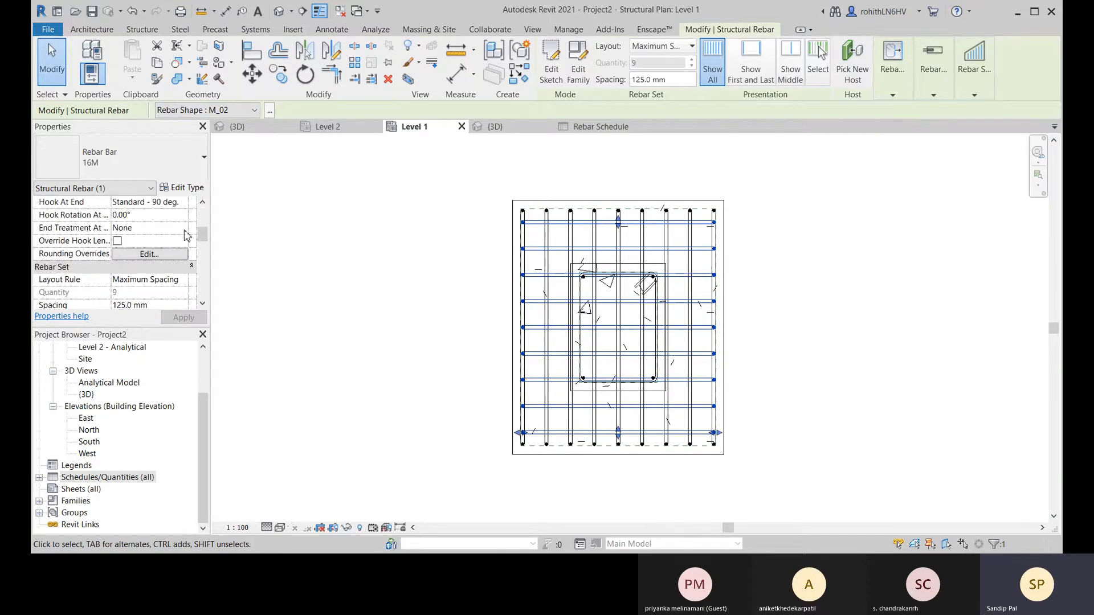
scroll(164, 294, down, 1)
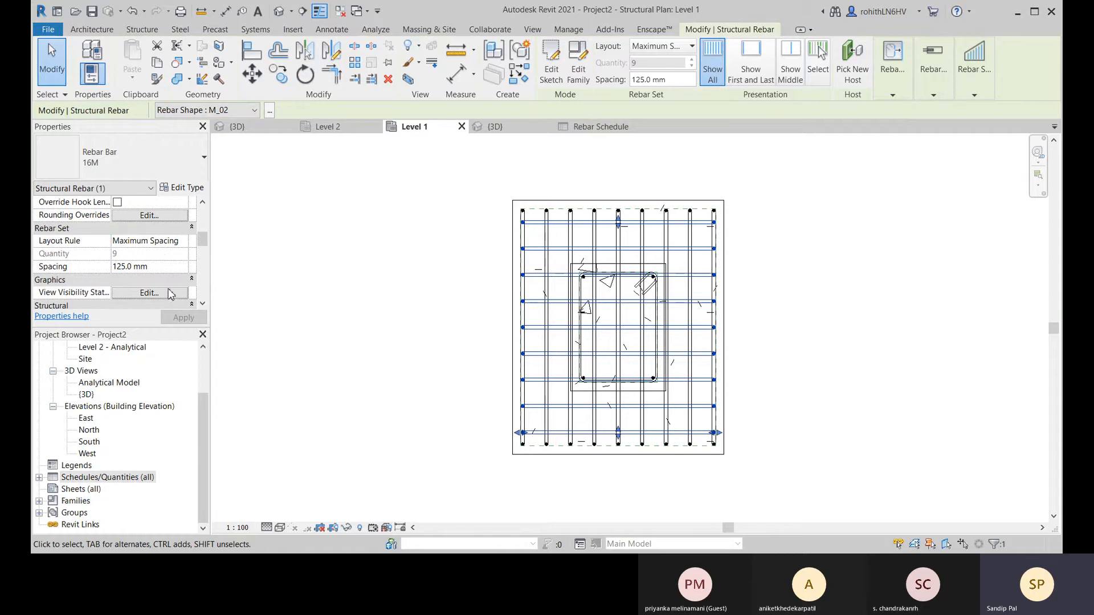
- Return to the Rebar Schedule and select the last 16 mm bar row
click(512, 128)
click(623, 128)
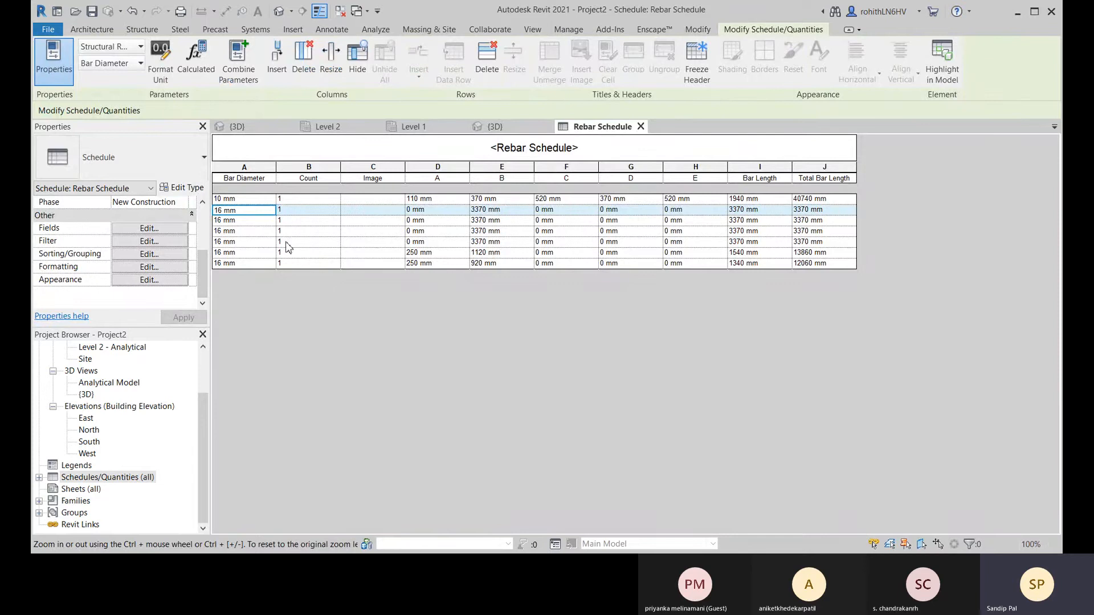
click(251, 263)
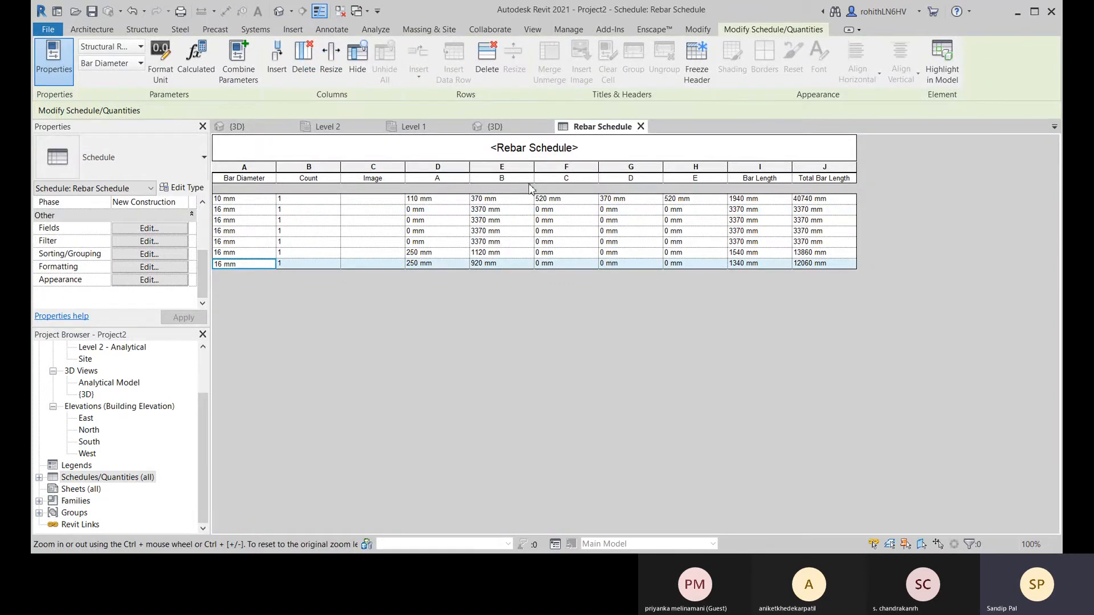
- Examine the selected footing bar set in the 3D view, checking its hooked ends and the crossing bars from close up
click(497, 127)
scroll(542, 342, up, 4)
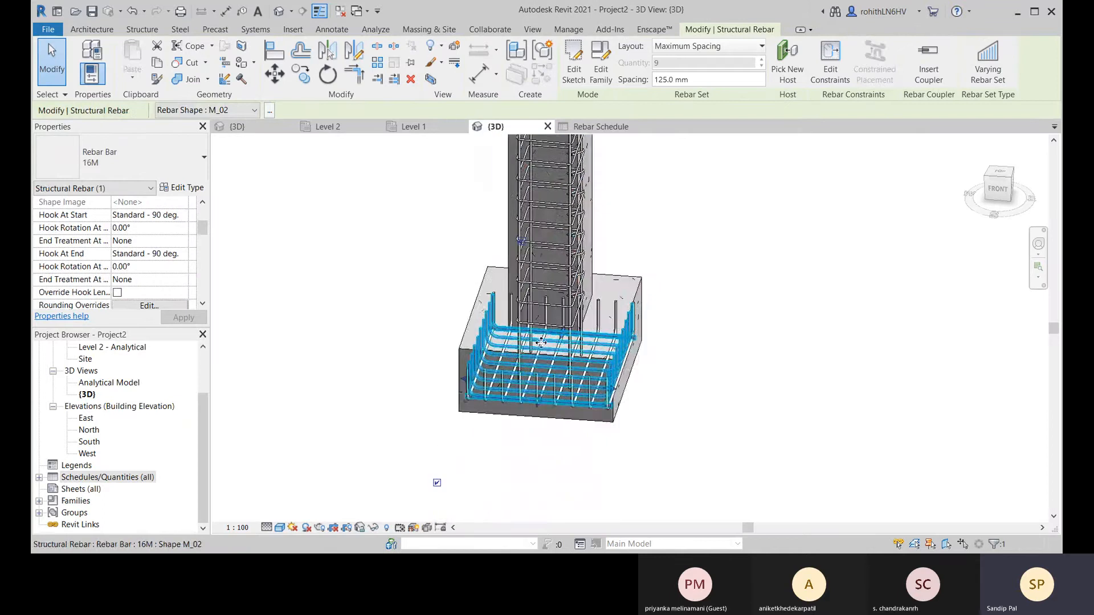
scroll(541, 342, up, 6)
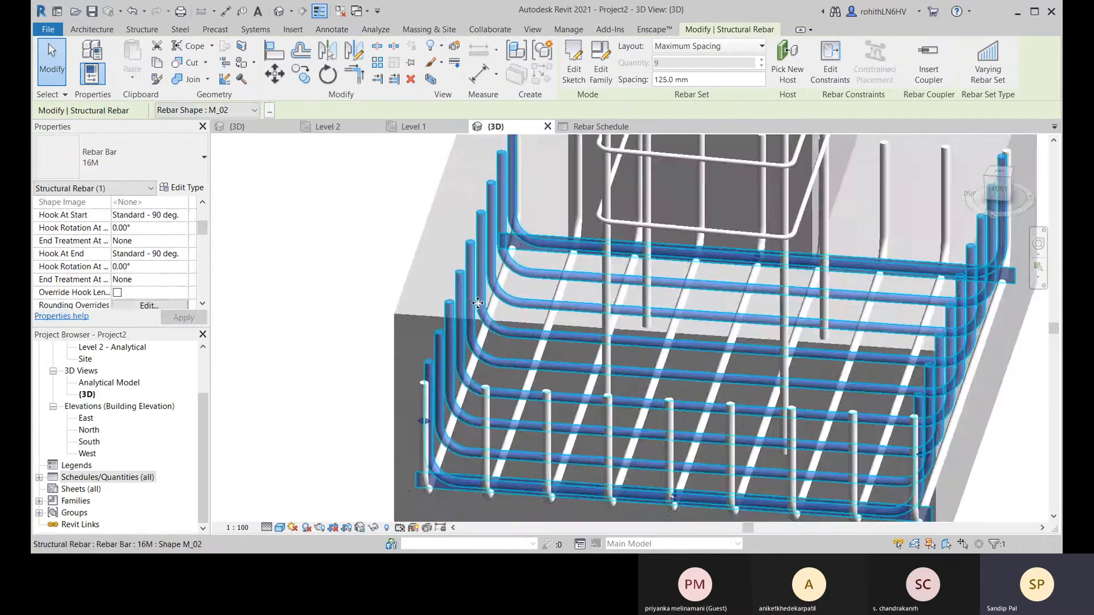
scroll(442, 339, down, 5)
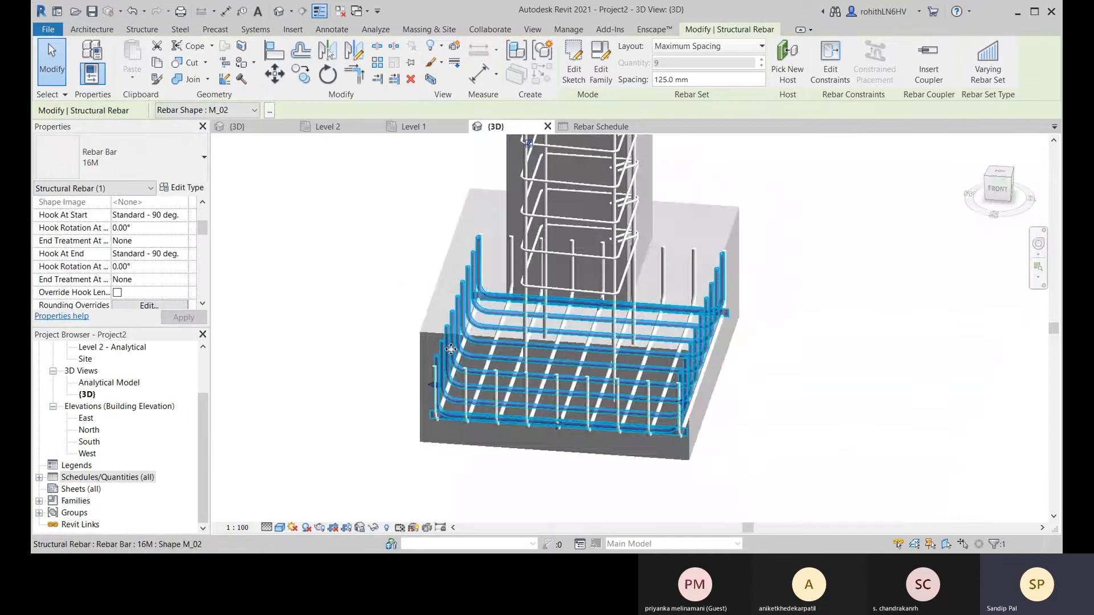
shift+middle_drag(451, 348, 700, 356)
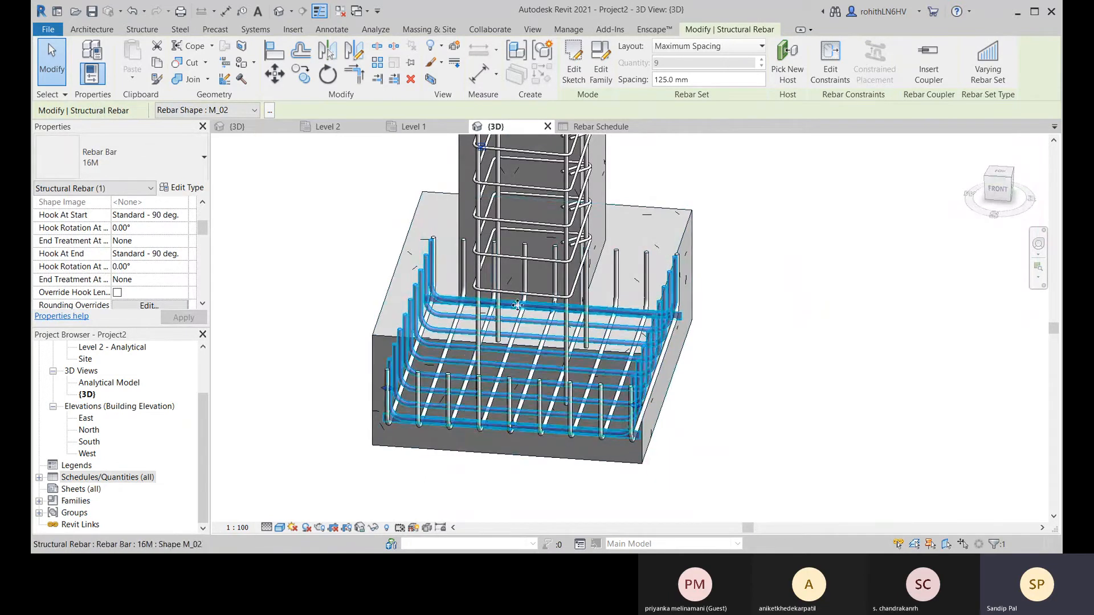
scroll(437, 339, up, 3)
middle_drag(437, 340, 442, 317)
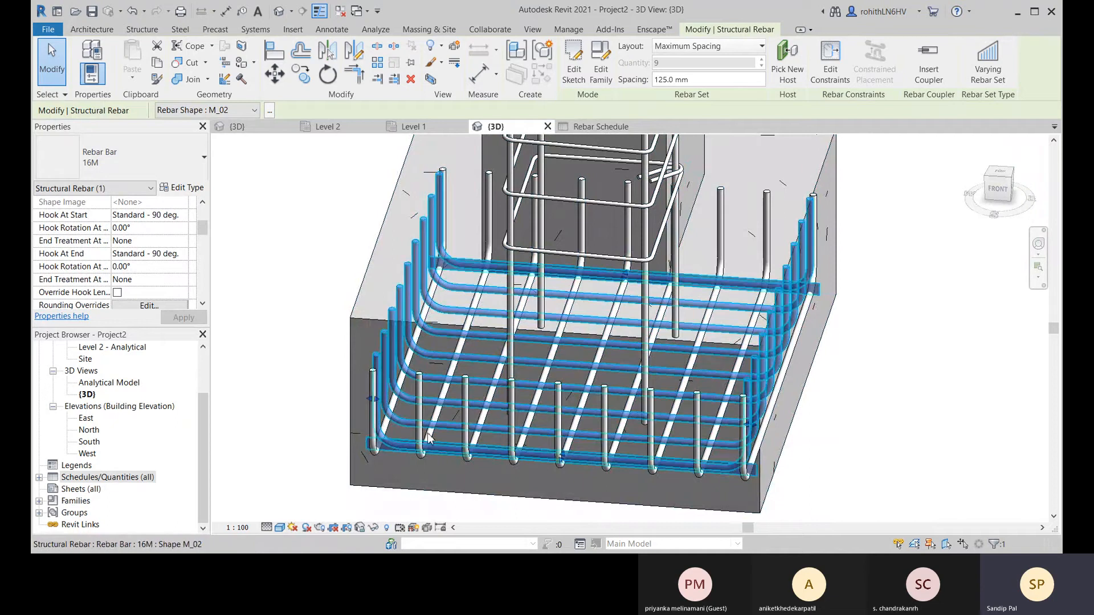
scroll(360, 509, up, 3)
scroll(442, 416, up, 2)
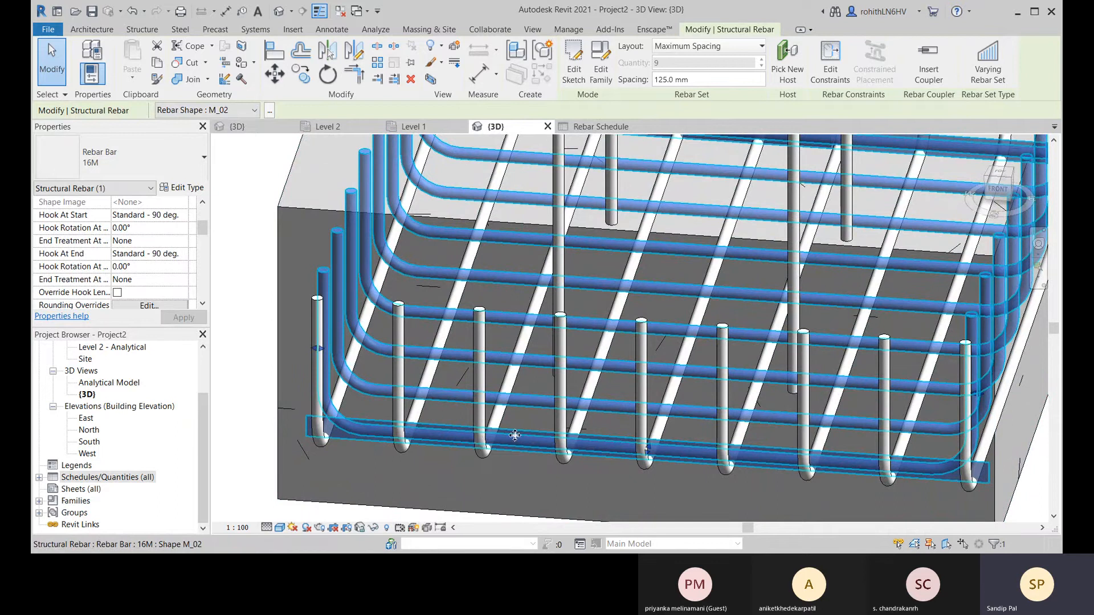
scroll(522, 430, down, 5)
scroll(527, 421, up, 4)
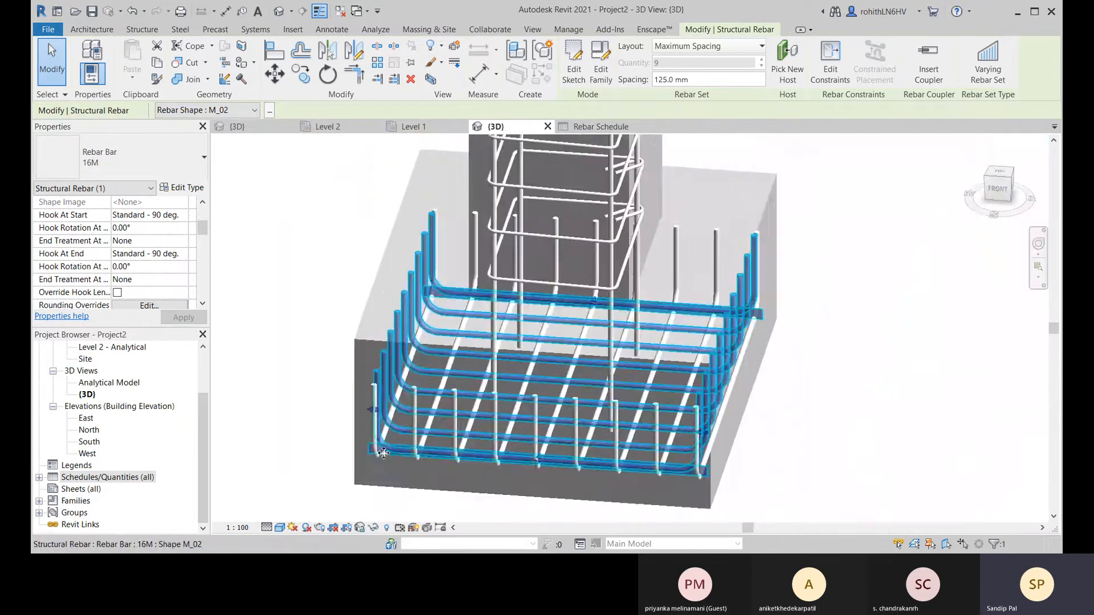
scroll(377, 467, up, 4)
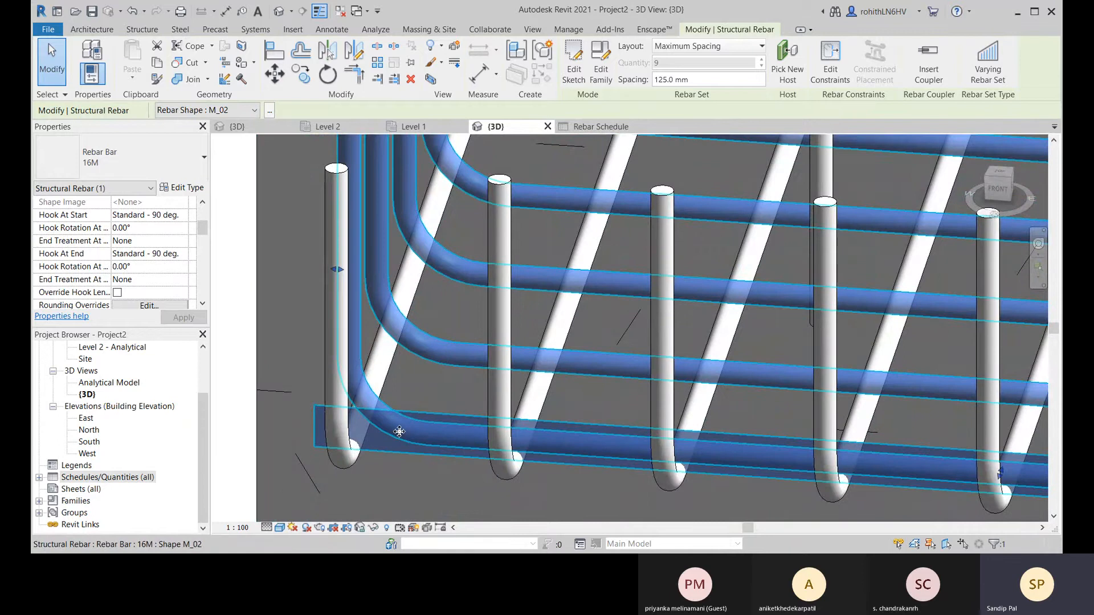
double_click(455, 431)
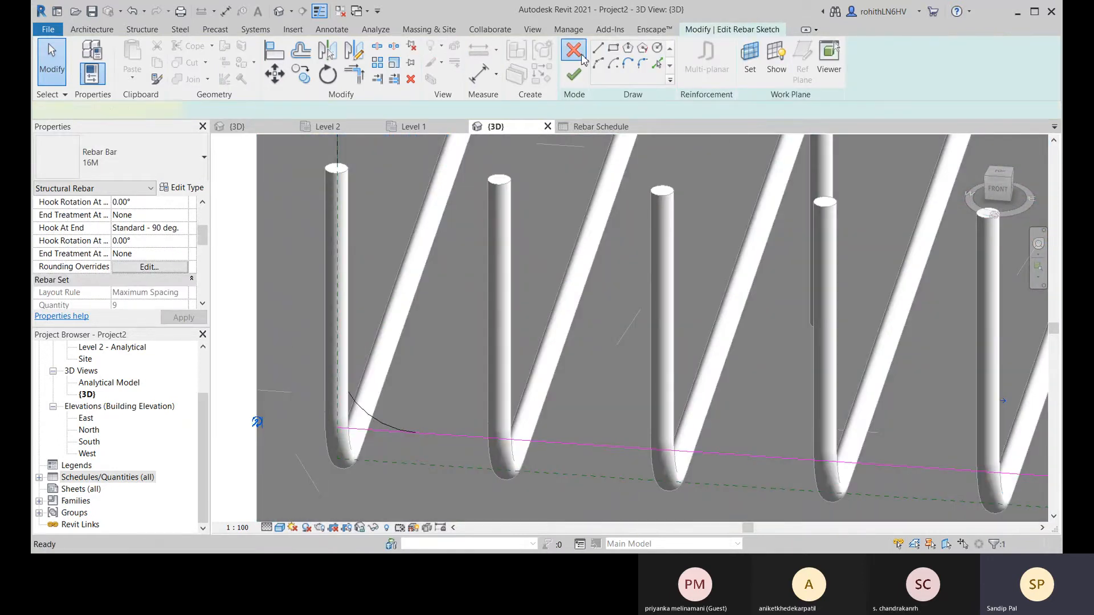
click(574, 74)
scroll(469, 326, down, 5)
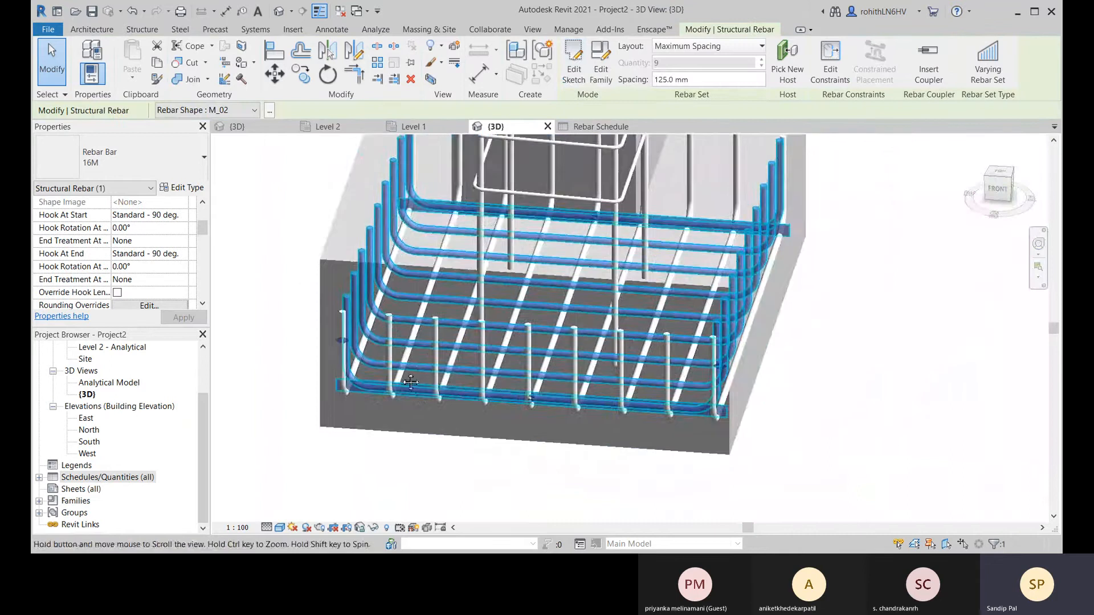
click(796, 323)
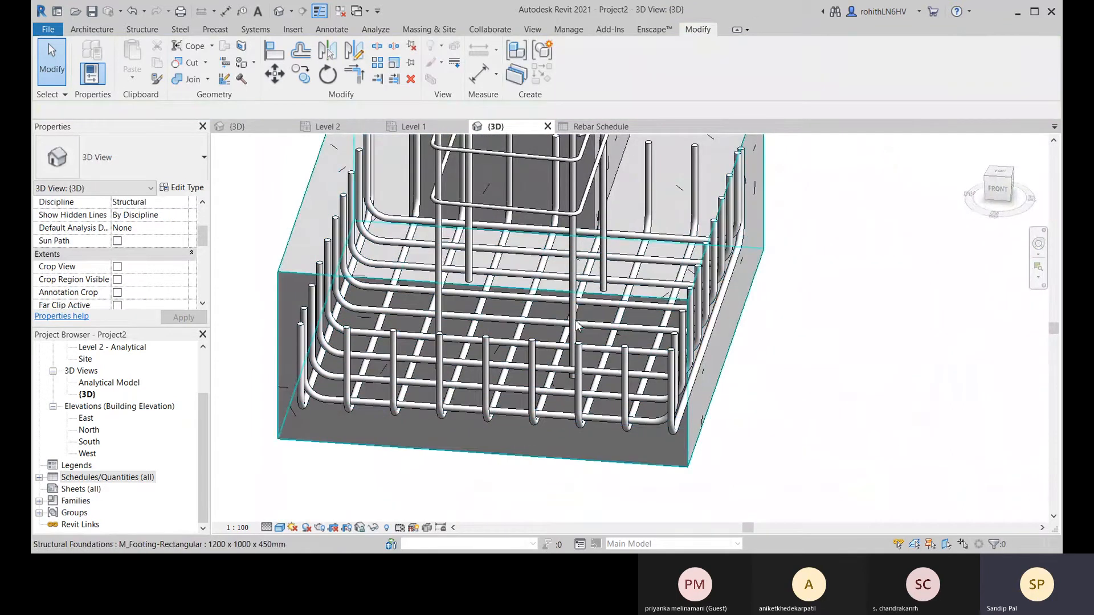
- Set the crossing footing bar set to view unobscured in the Level 1 and Level 2 structural plans, and return to the Rebar Schedule
click(642, 278)
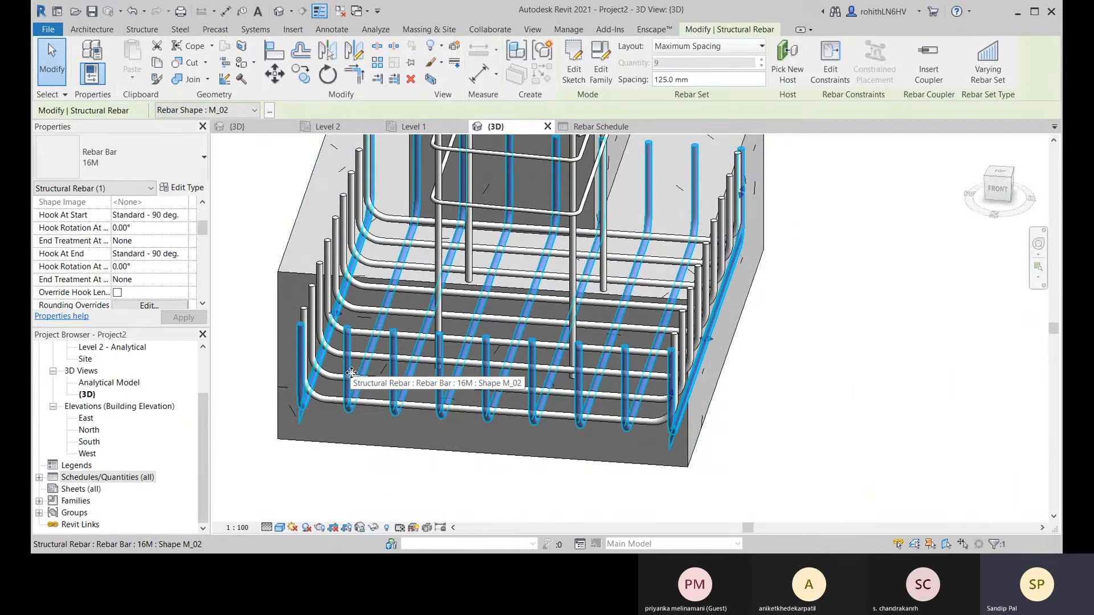
shift+middle_drag(352, 373, 502, 365)
scroll(75, 266, down, 3)
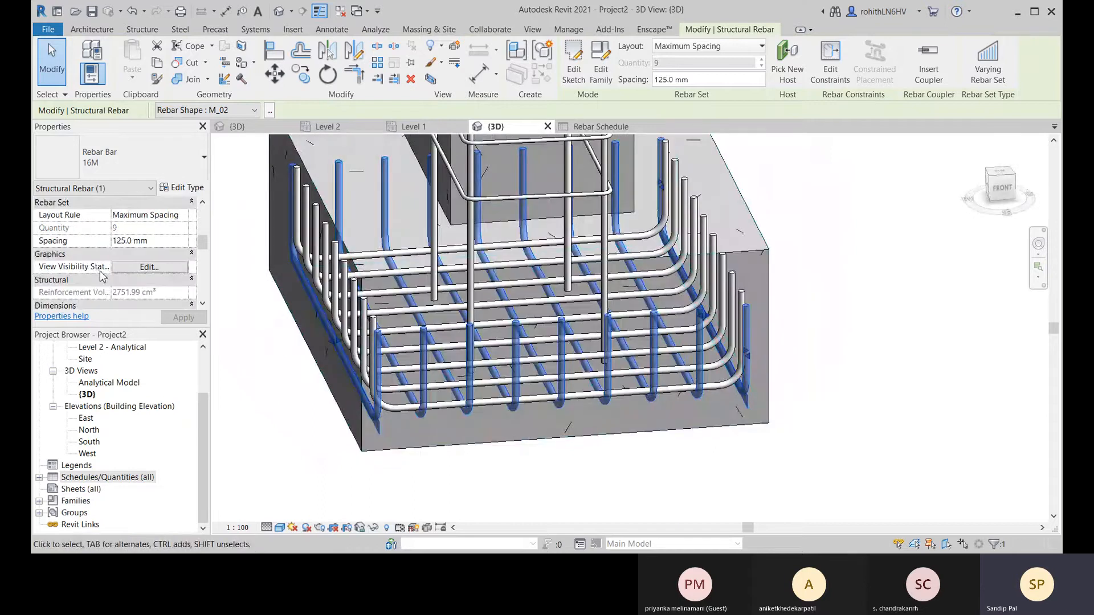
click(139, 268)
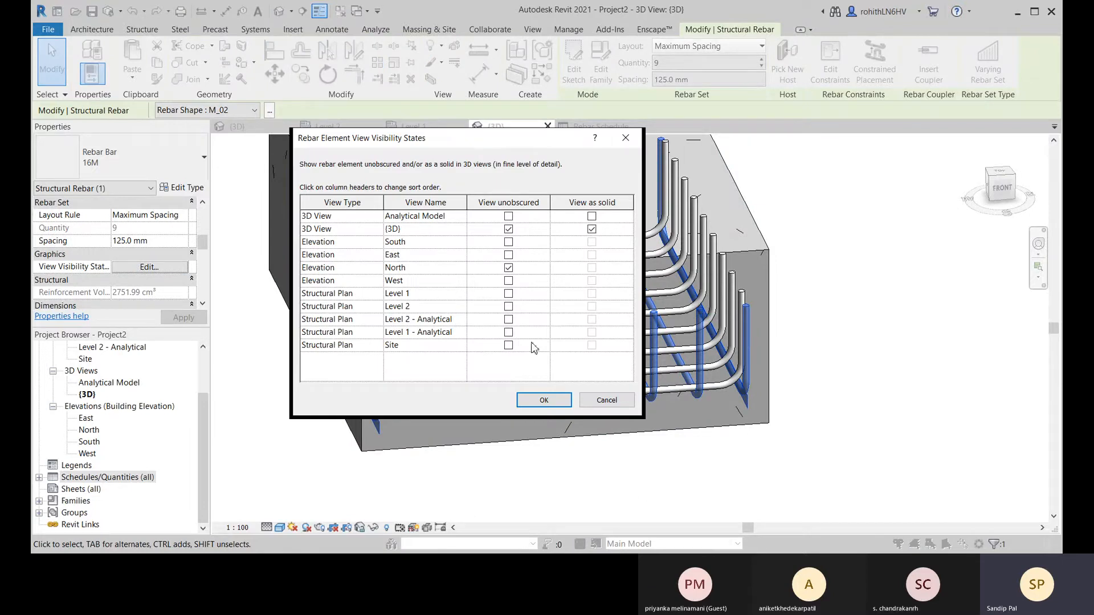
click(508, 293)
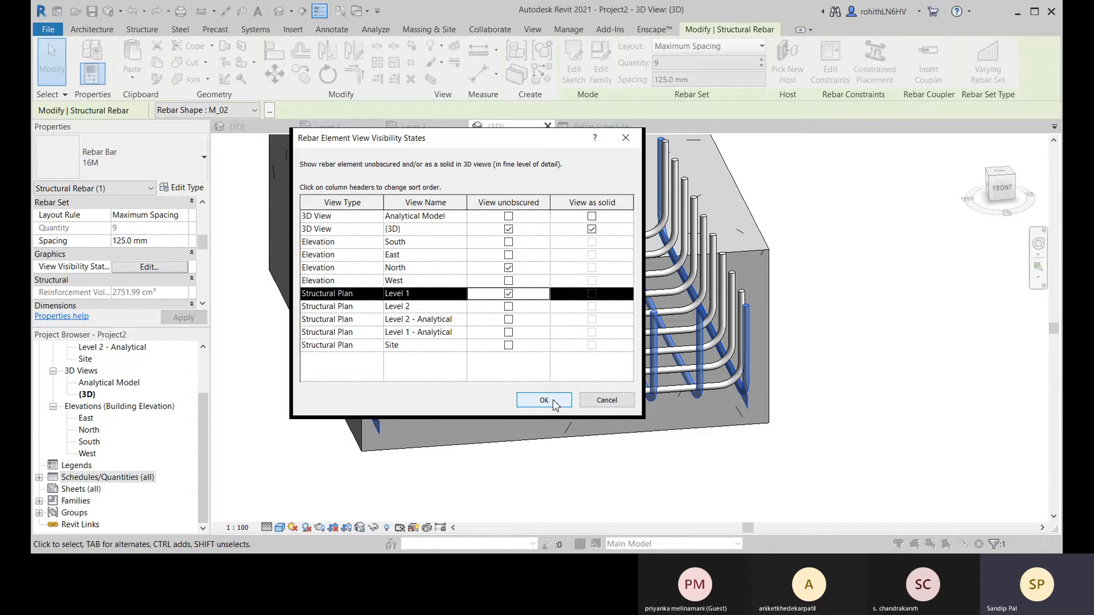
click(509, 307)
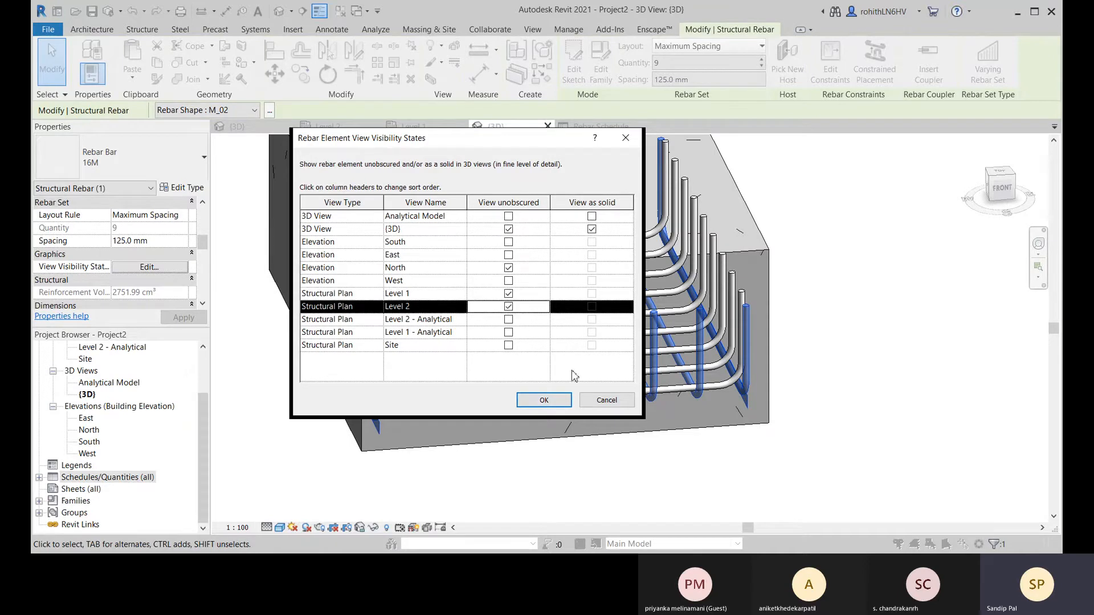
click(546, 401)
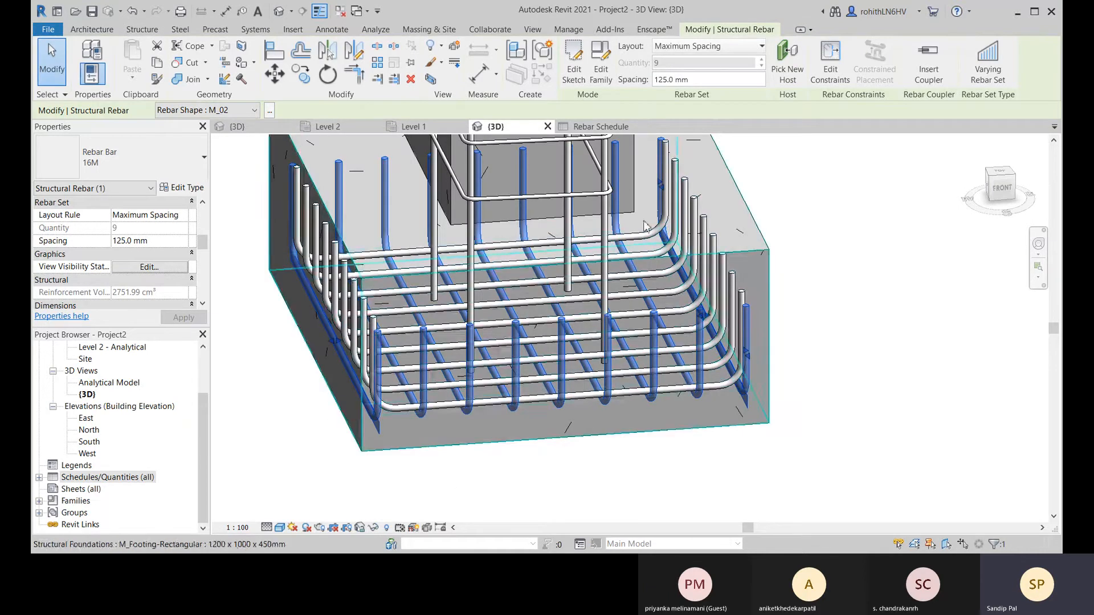
click(601, 126)
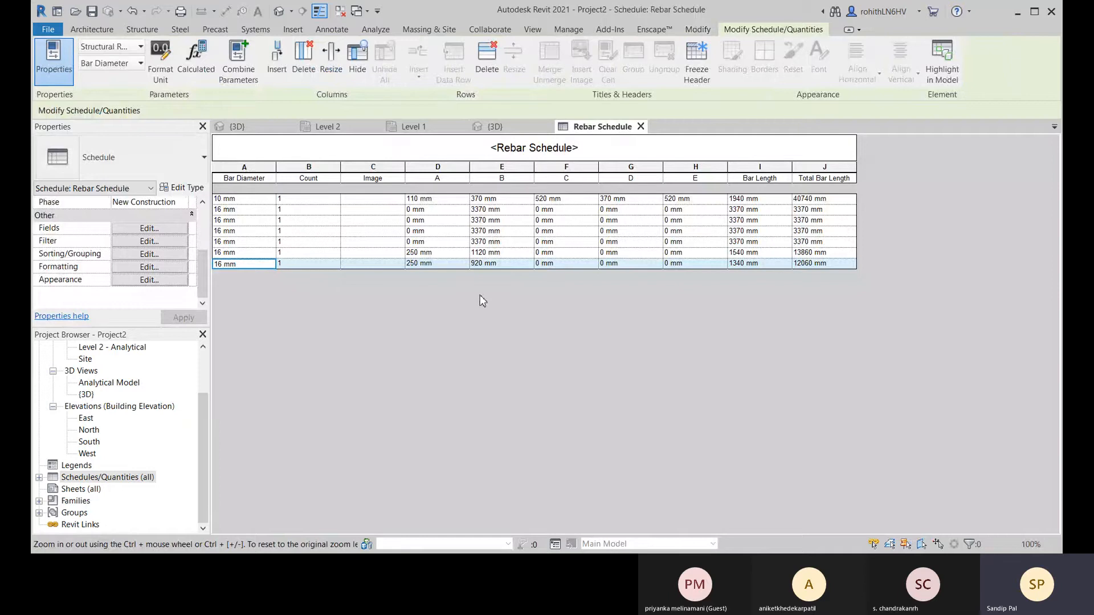
- Replace the Count column of the Rebar Schedule with the Quantity field
click(313, 199)
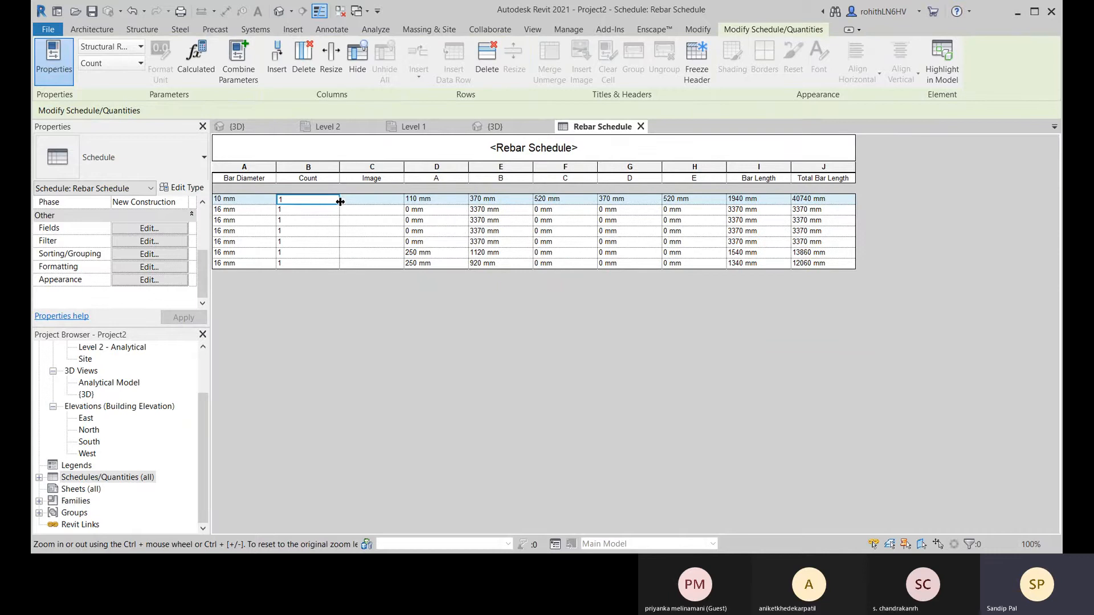
drag(340, 201, 322, 203)
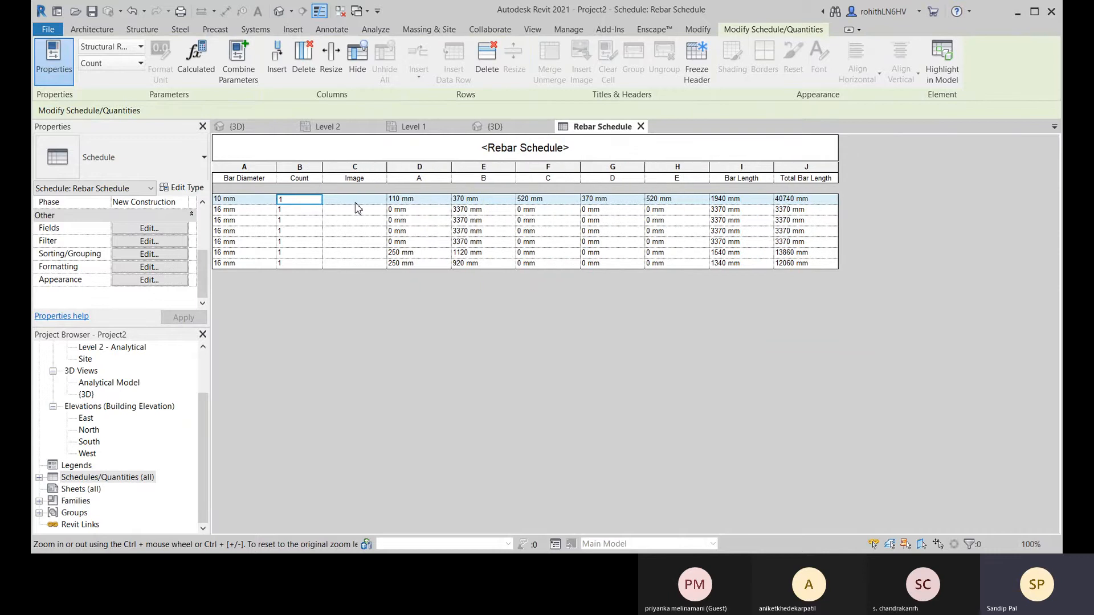
click(122, 64)
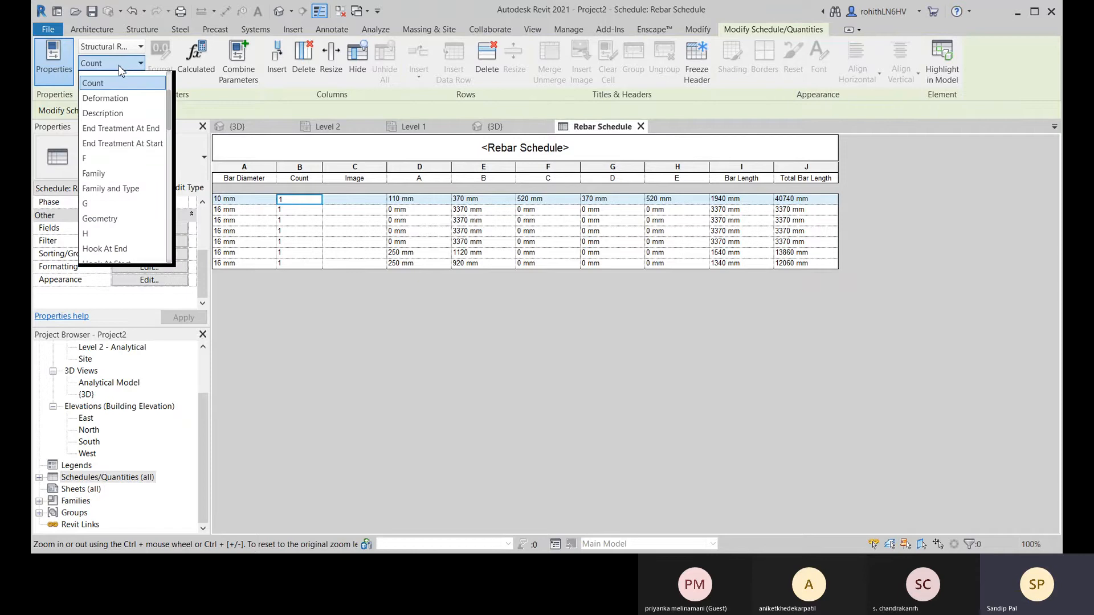
scroll(124, 77, up, 1)
scroll(134, 109, up, 1)
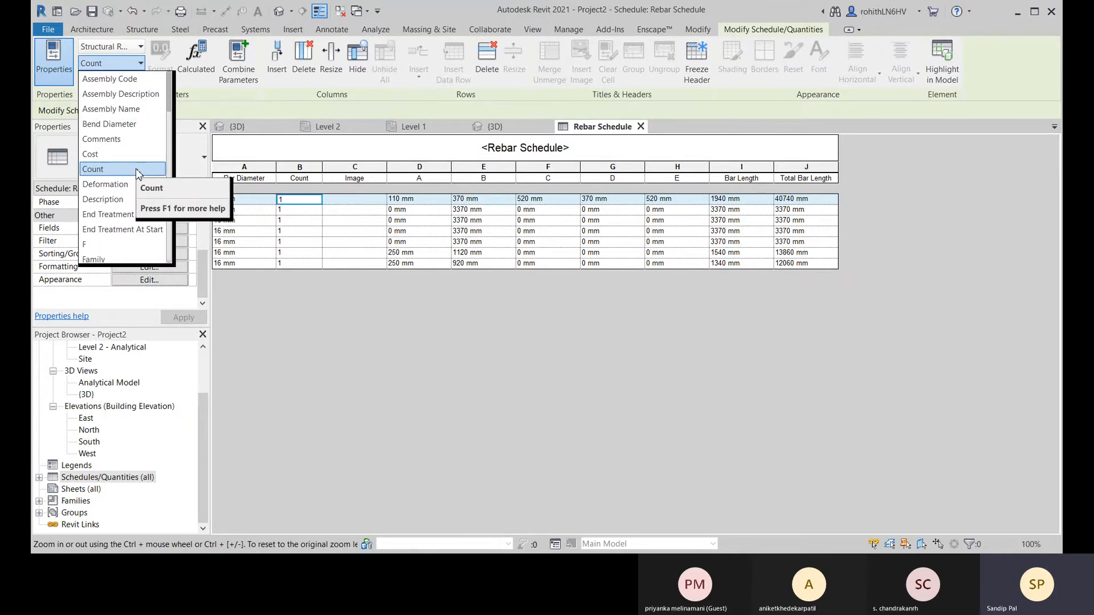
scroll(146, 169, down, 1)
scroll(150, 174, down, 3)
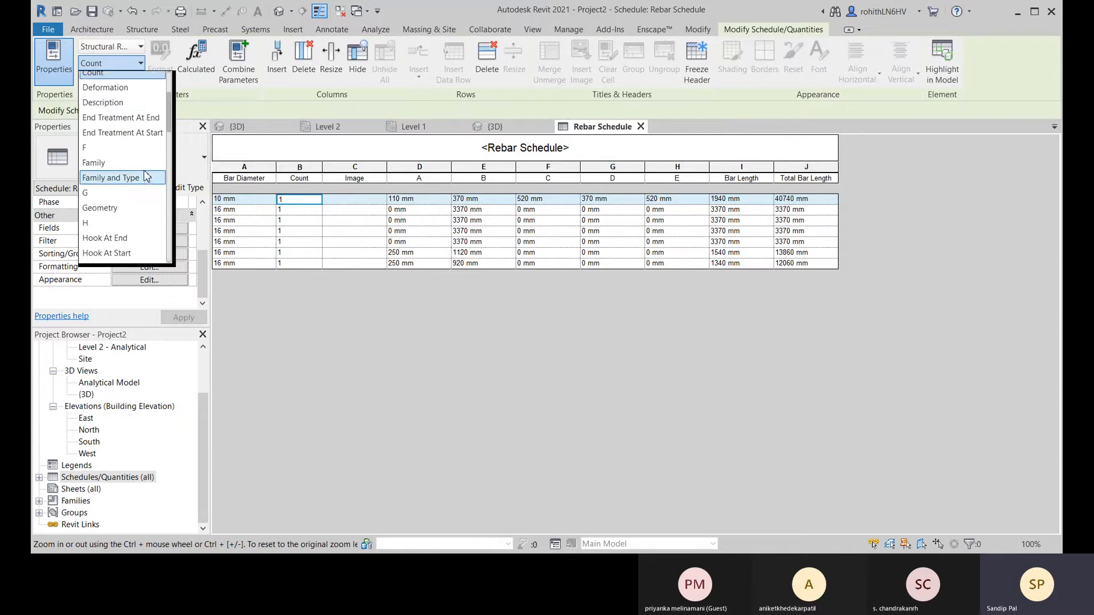
scroll(158, 186, down, 6)
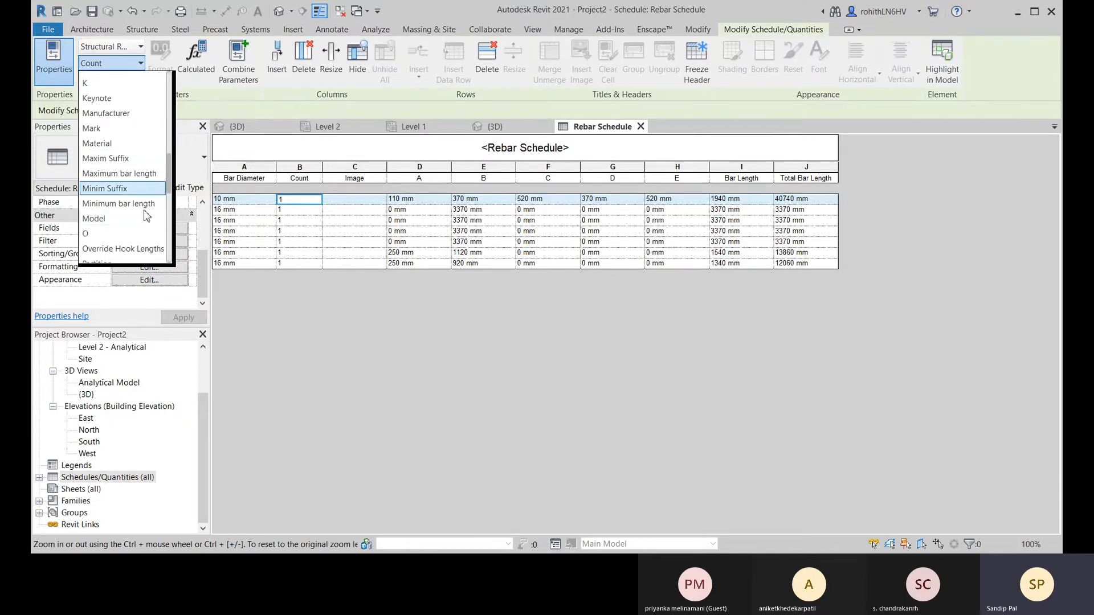
scroll(141, 246, down, 2)
scroll(141, 249, down, 1)
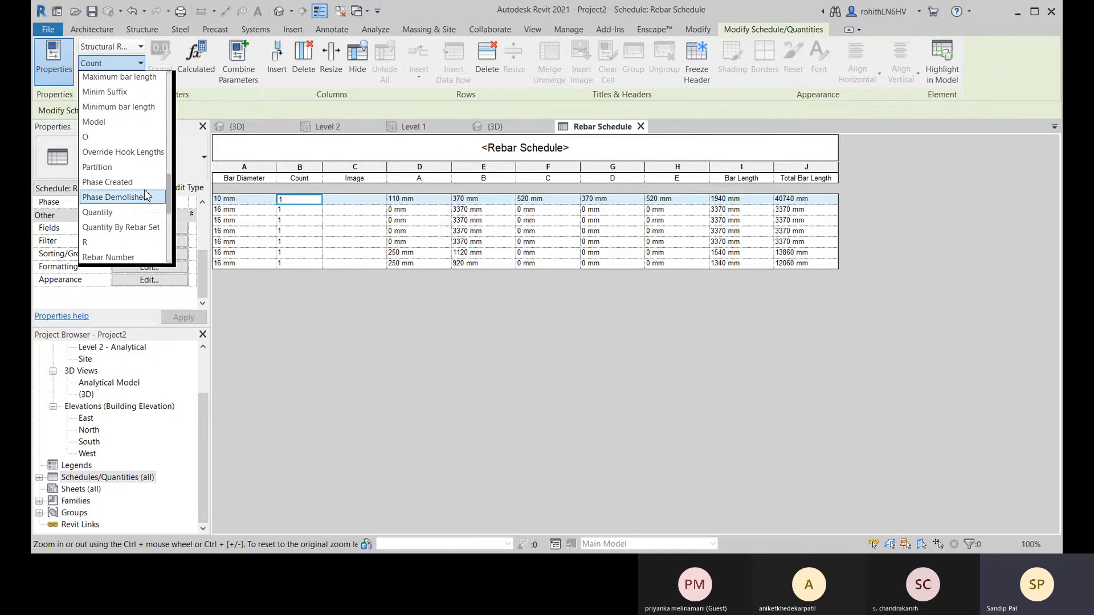
click(116, 217)
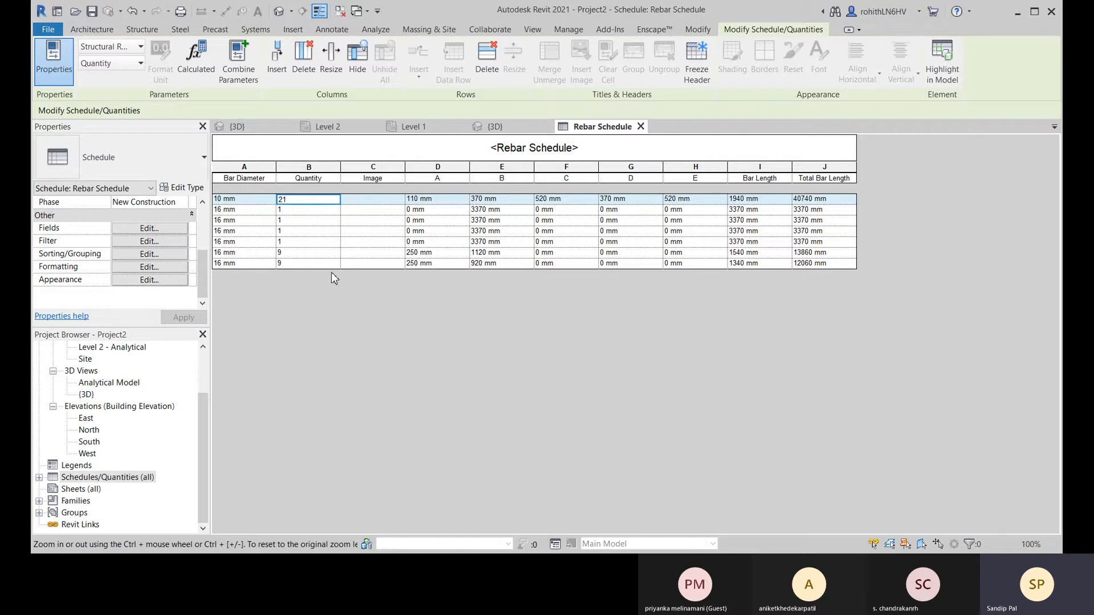
- Import stirrup.png from the Desktop and assign it as the image of the 10 mm bar row
click(385, 201)
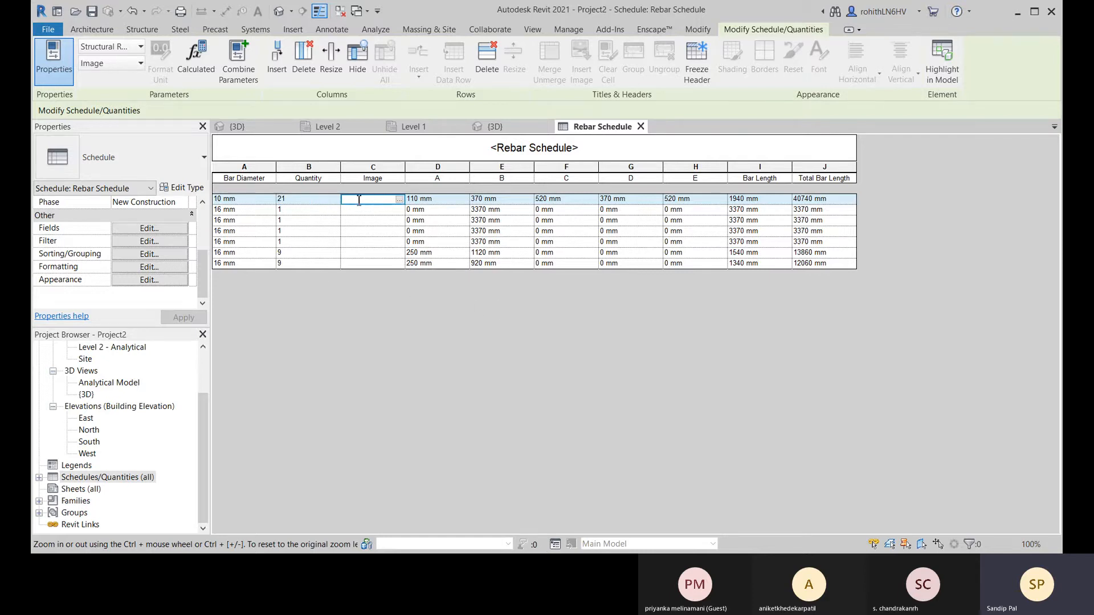
click(399, 199)
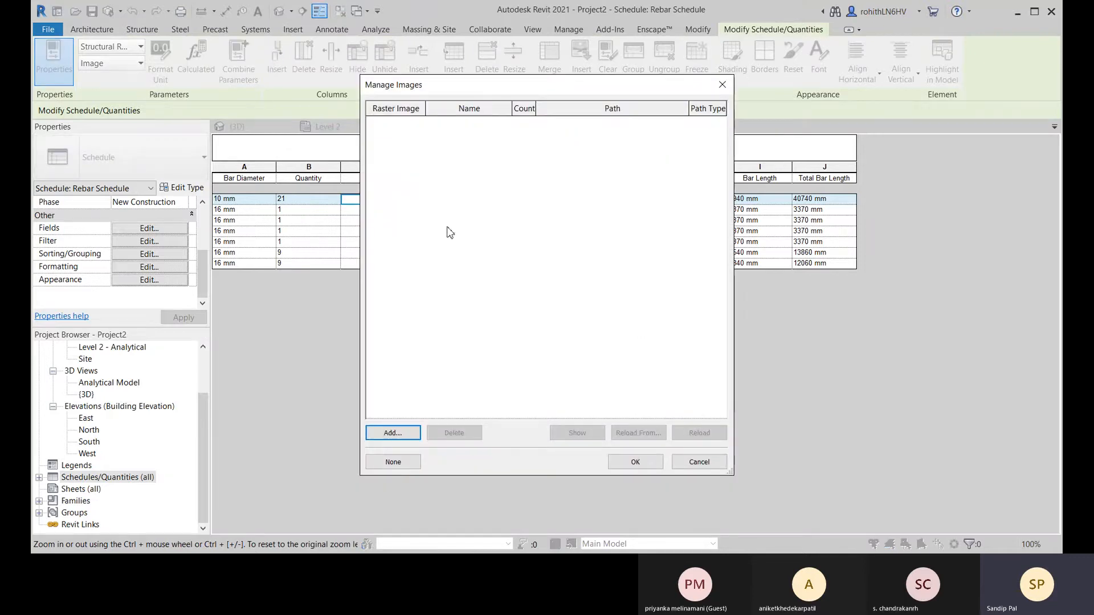
click(409, 432)
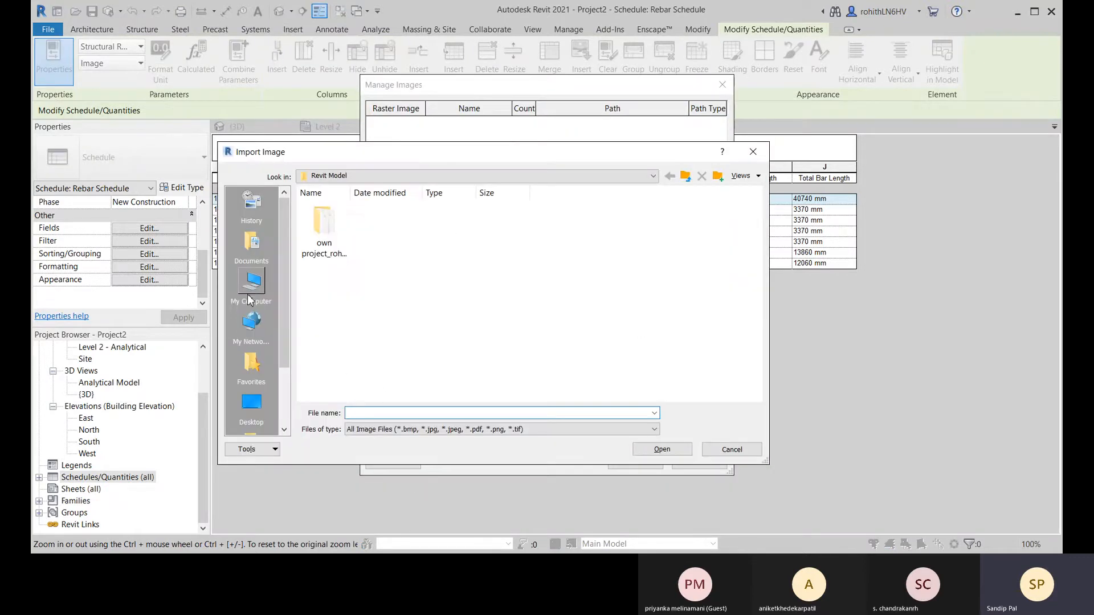
click(252, 404)
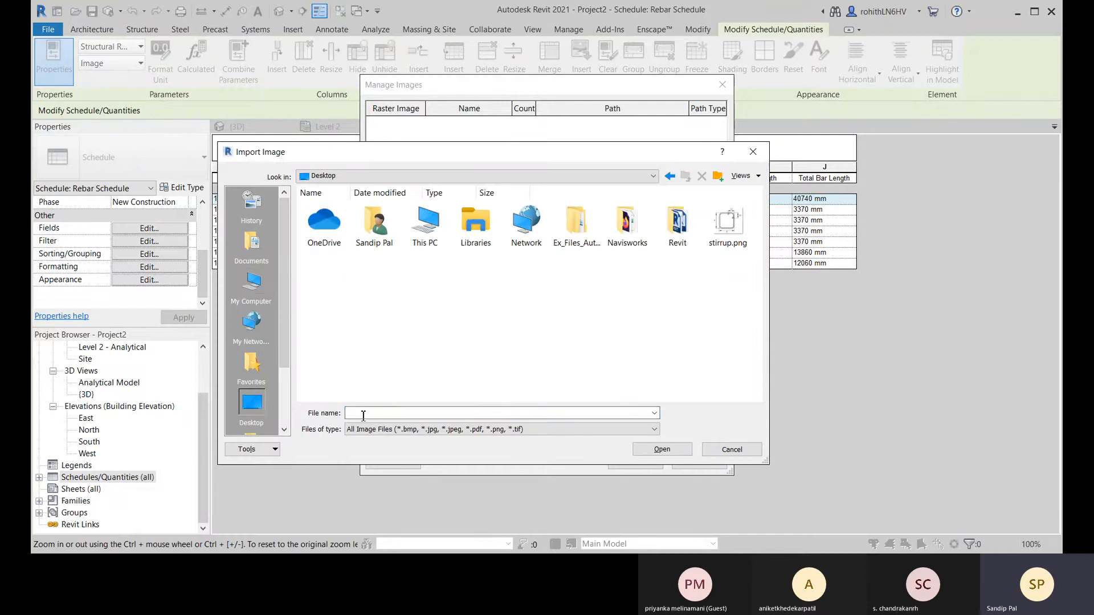
click(723, 245)
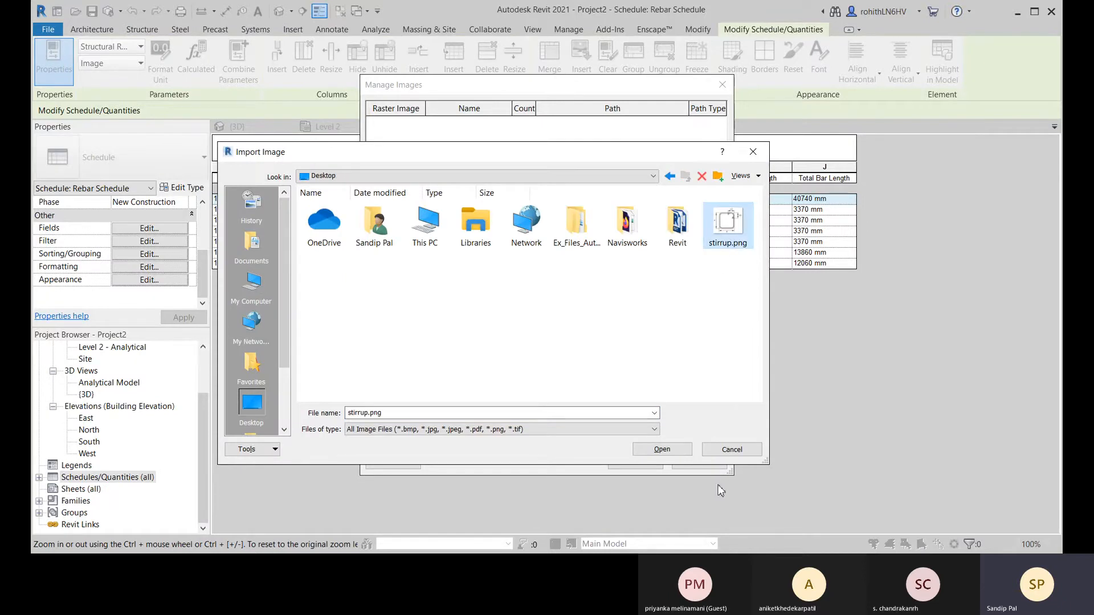
click(665, 449)
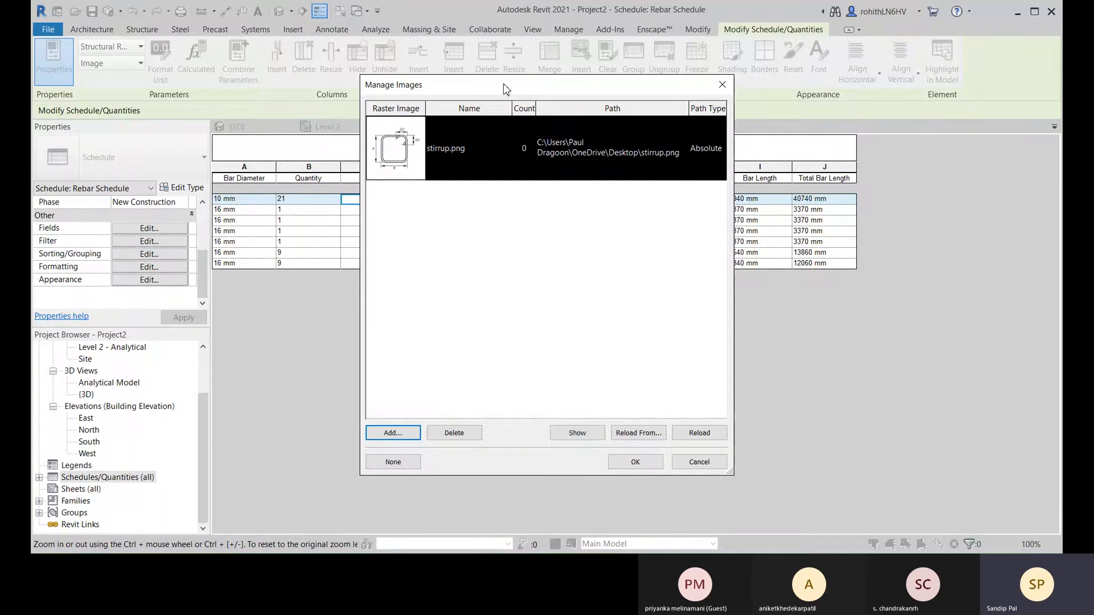
drag(504, 88, 527, 48)
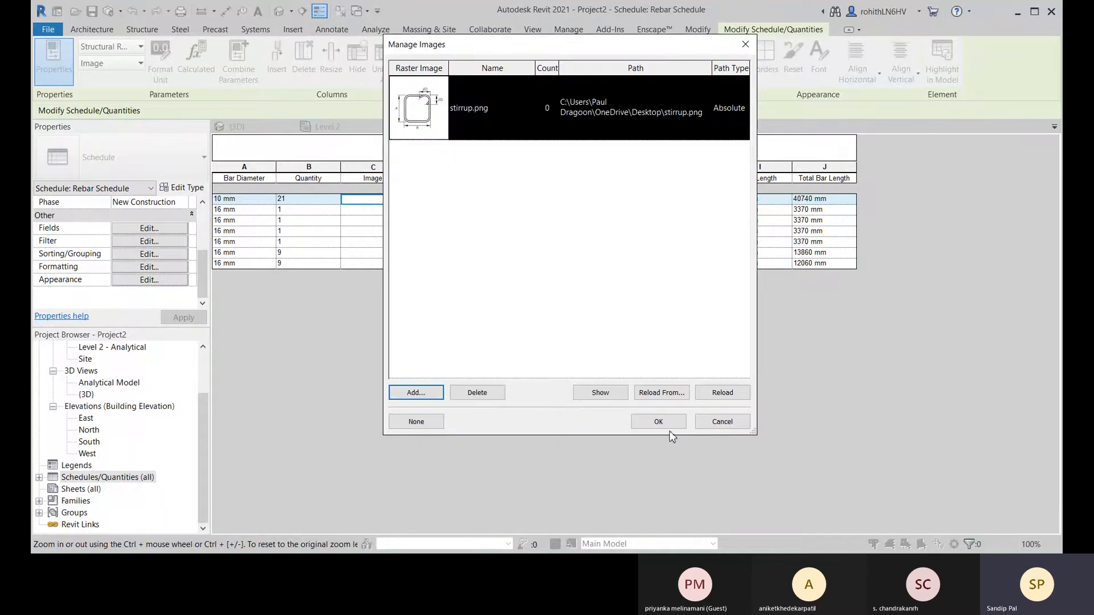
click(658, 422)
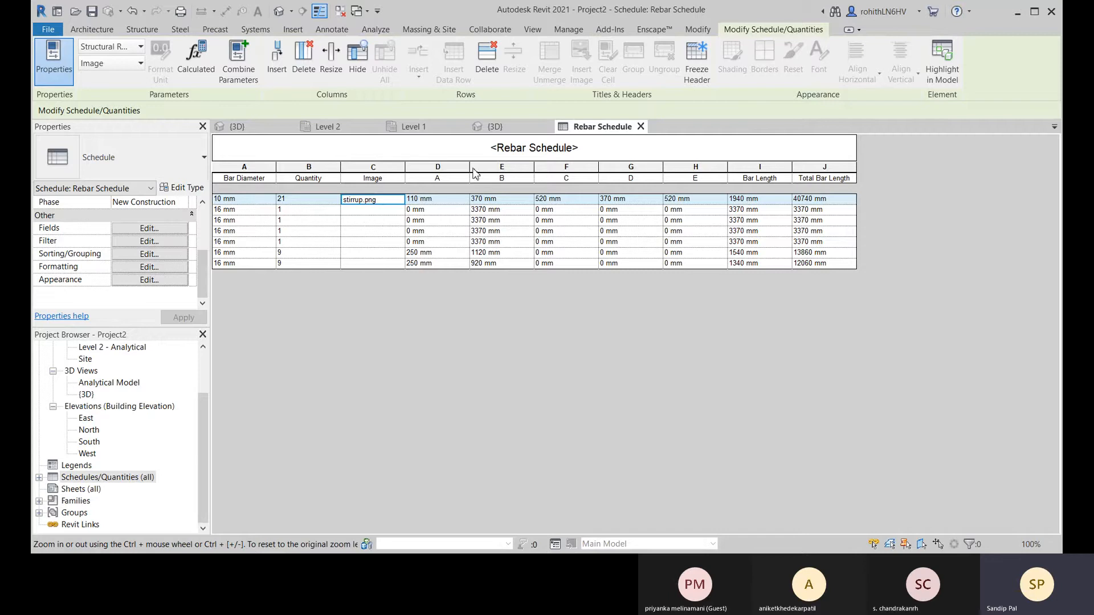
- Narrow the Quantity, A, B, C, D, E and Bar Length columns of the schedule
drag(473, 172, 458, 171)
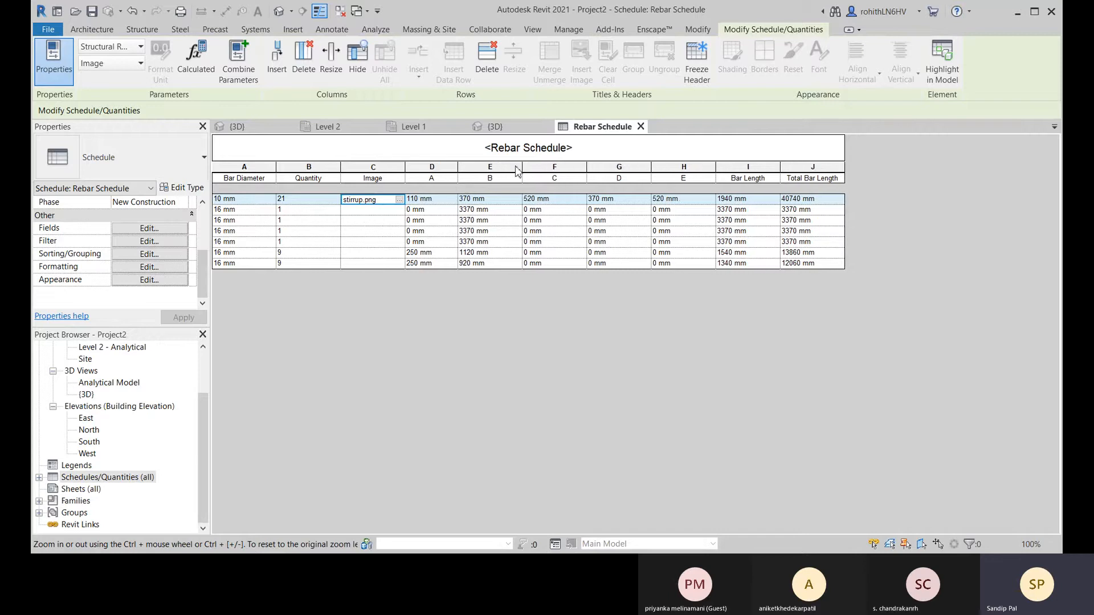
drag(525, 169, 557, 169)
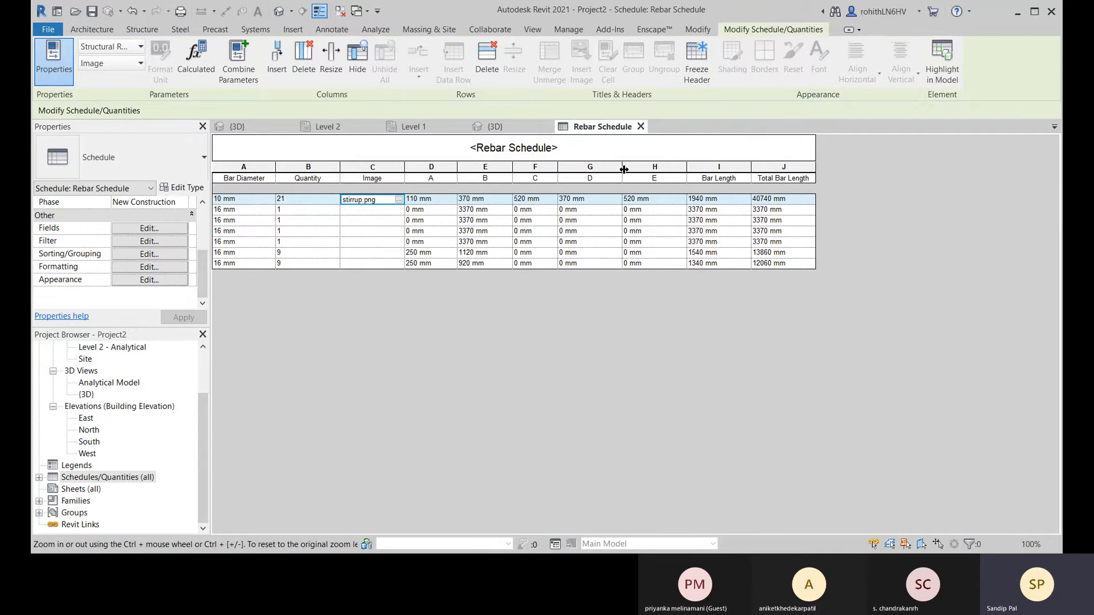
drag(624, 170, 696, 168)
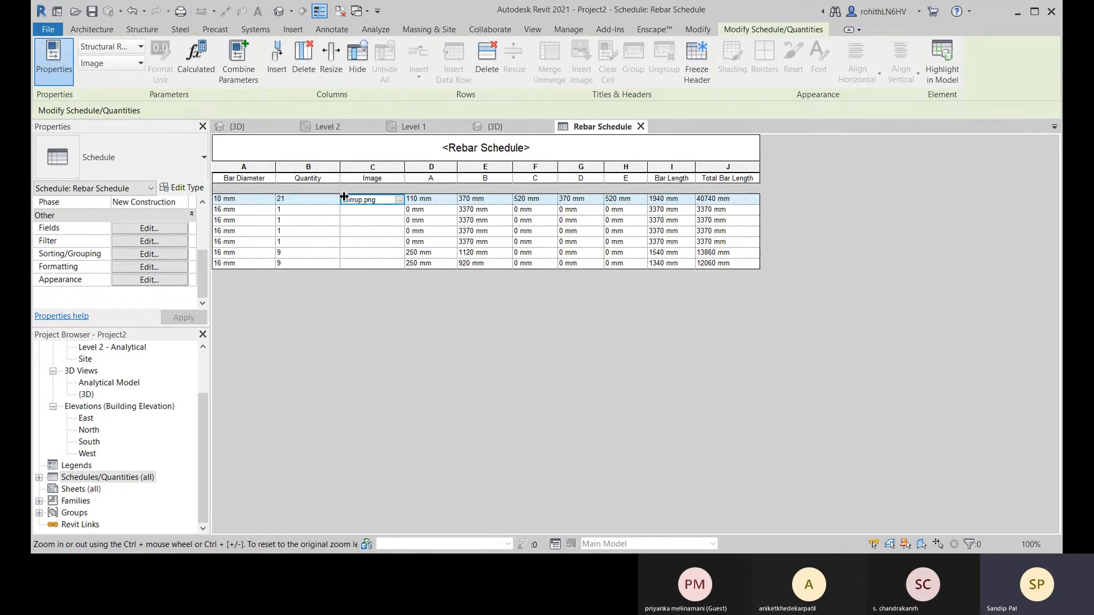
drag(343, 170, 315, 169)
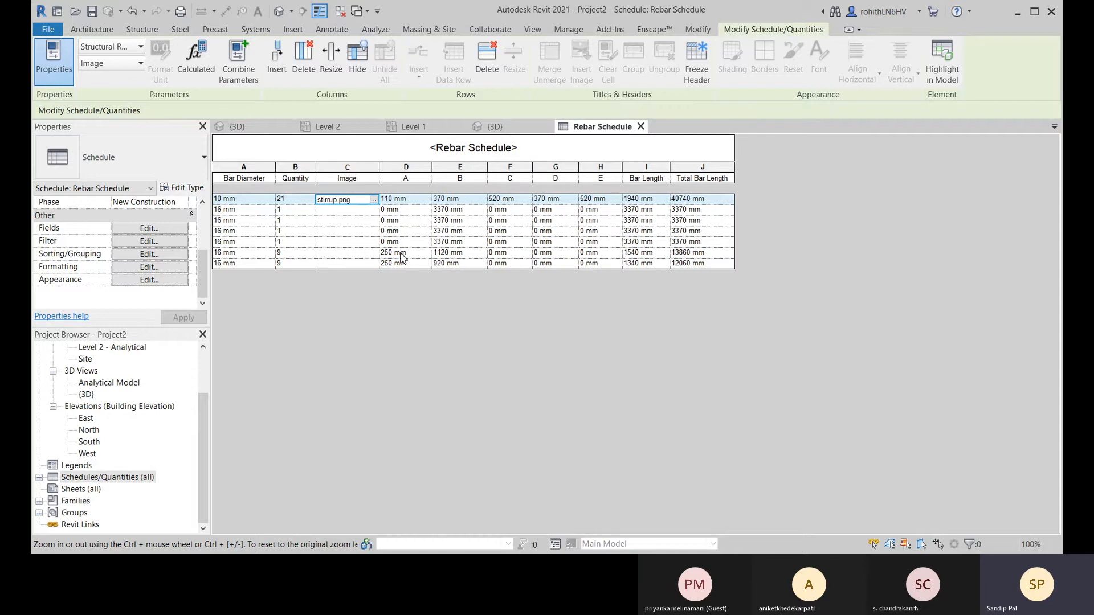
- Set the unit symbol of Reinforcement Length to None in the Structural discipline of the project units
click(569, 30)
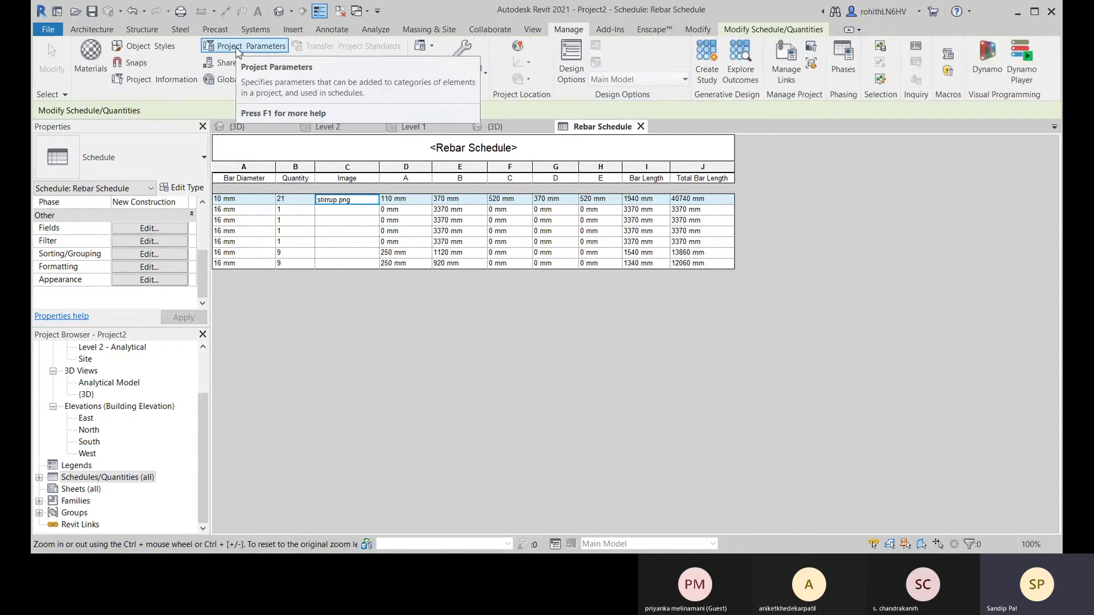
click(325, 79)
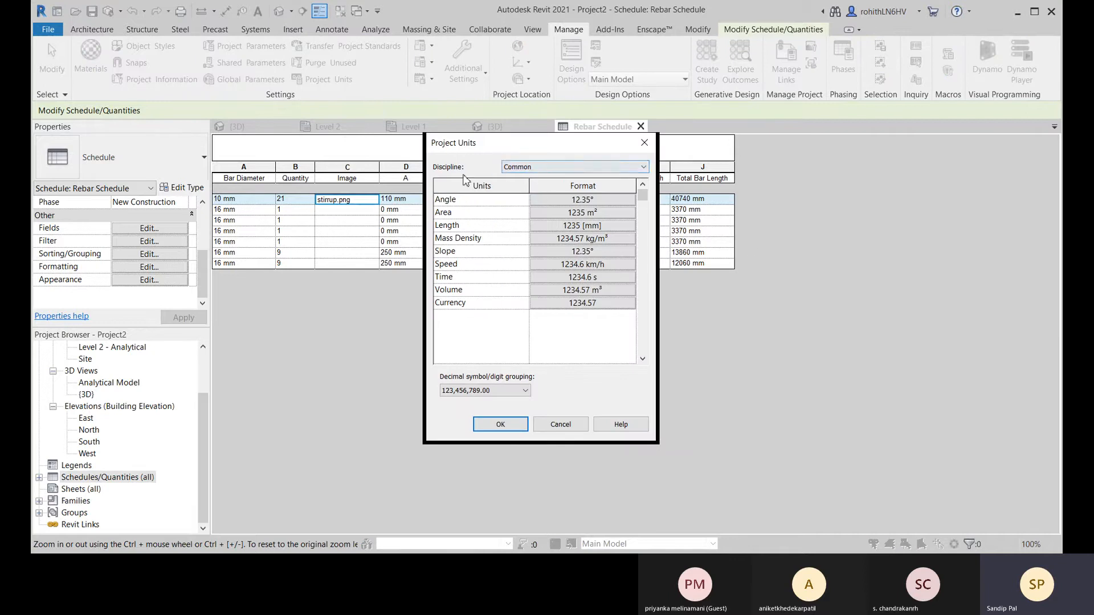
click(515, 167)
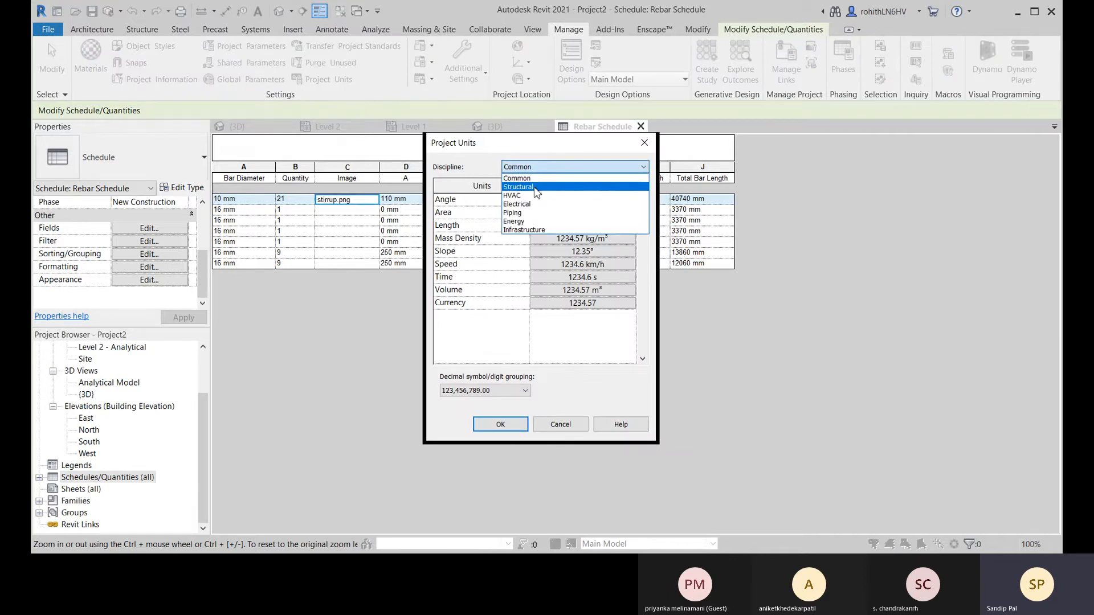
click(537, 193)
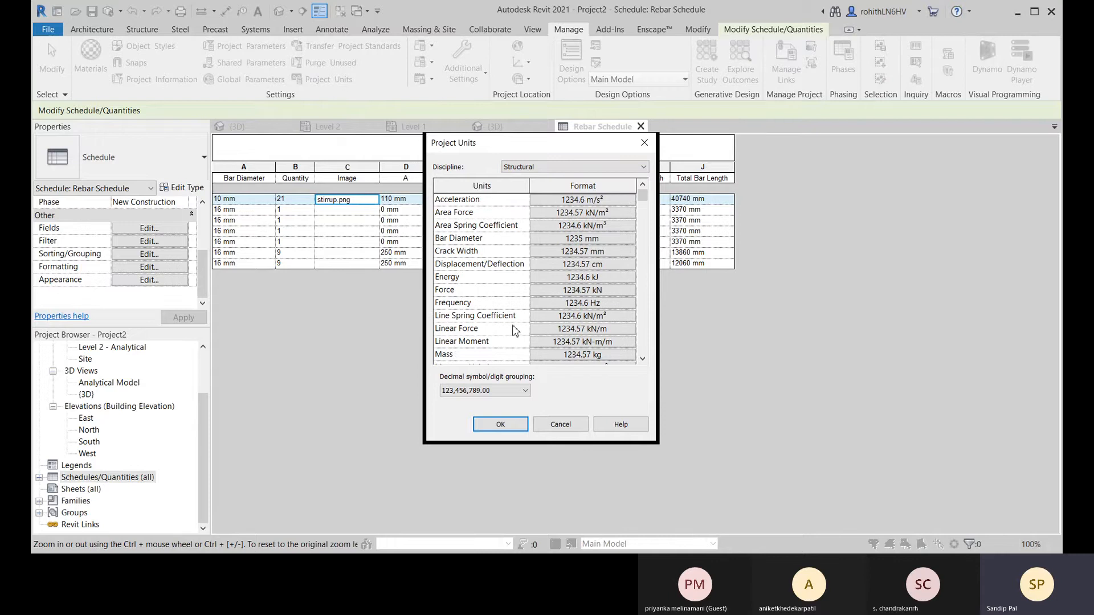
scroll(587, 333, down, 2)
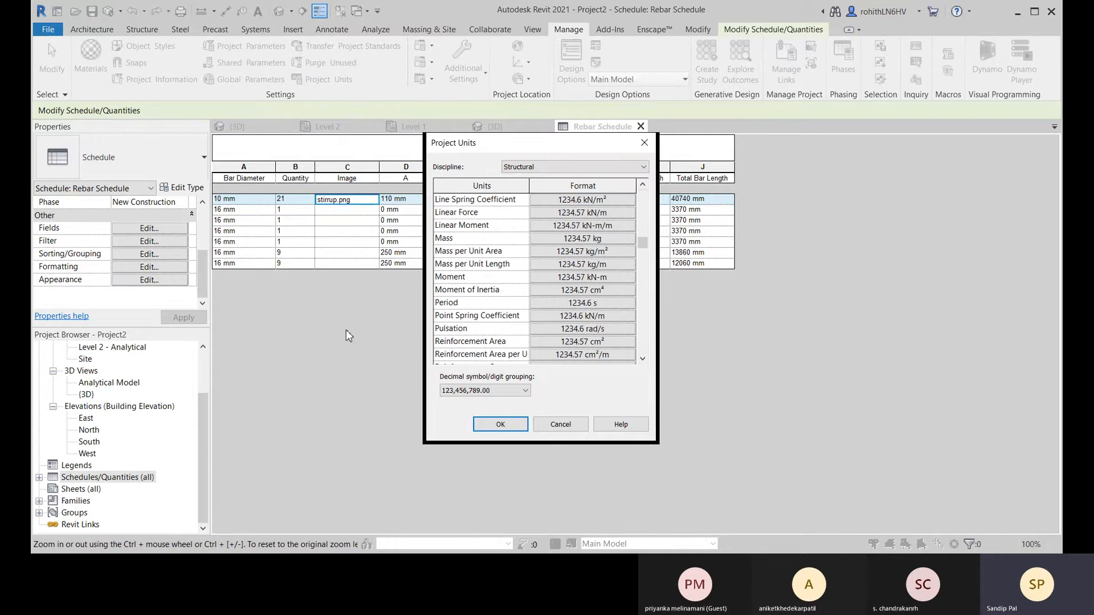
scroll(480, 302, down, 1)
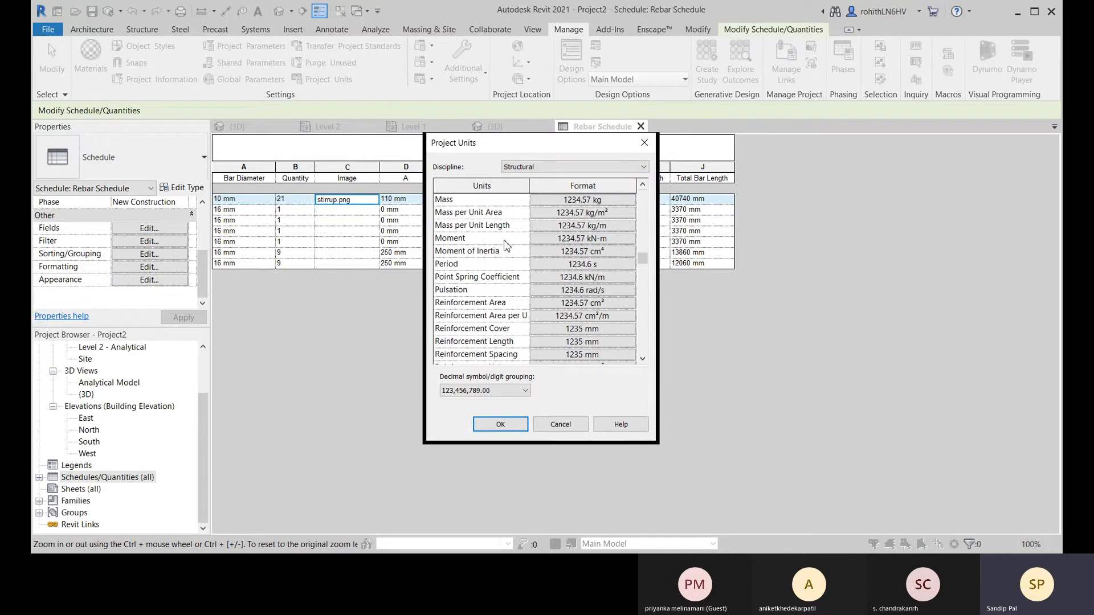
click(551, 346)
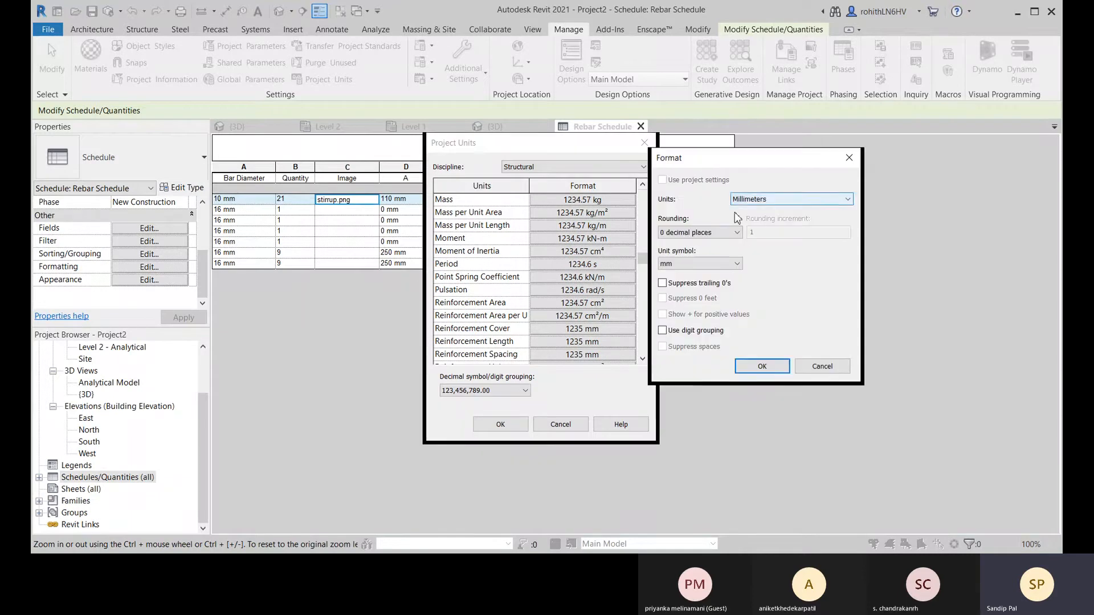
click(691, 264)
click(678, 283)
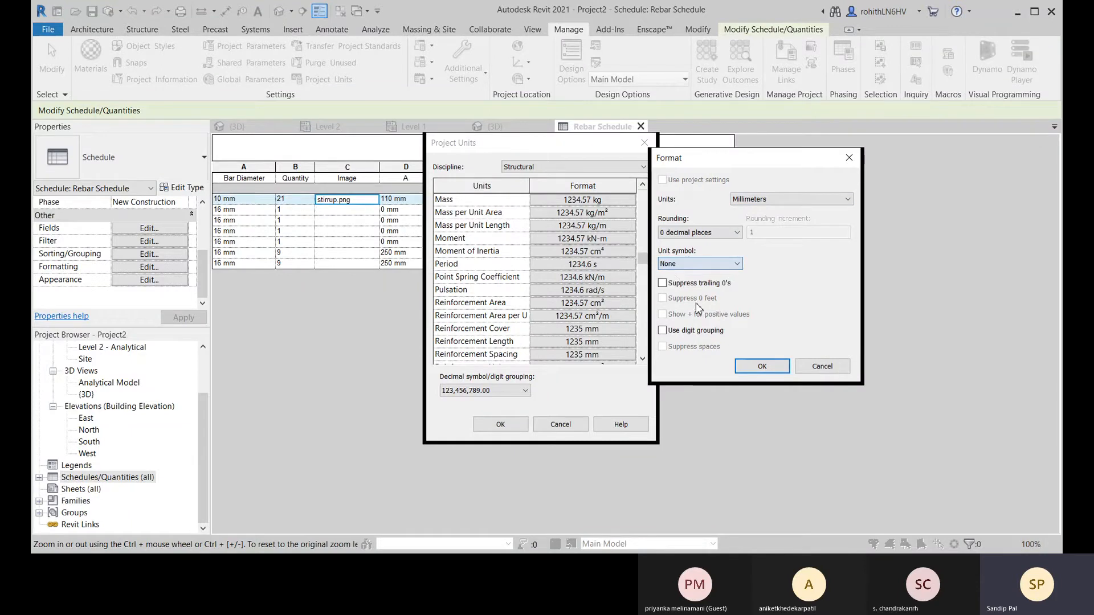
click(754, 367)
click(496, 423)
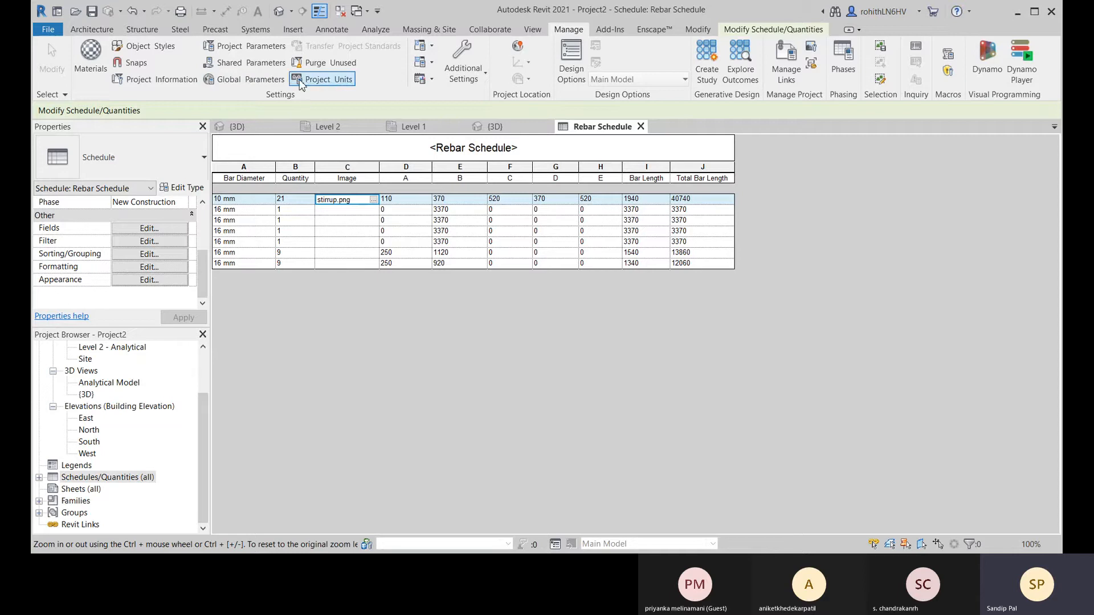
- Set the unit symbol of Bar Diameter to None in the Structural project units
click(323, 83)
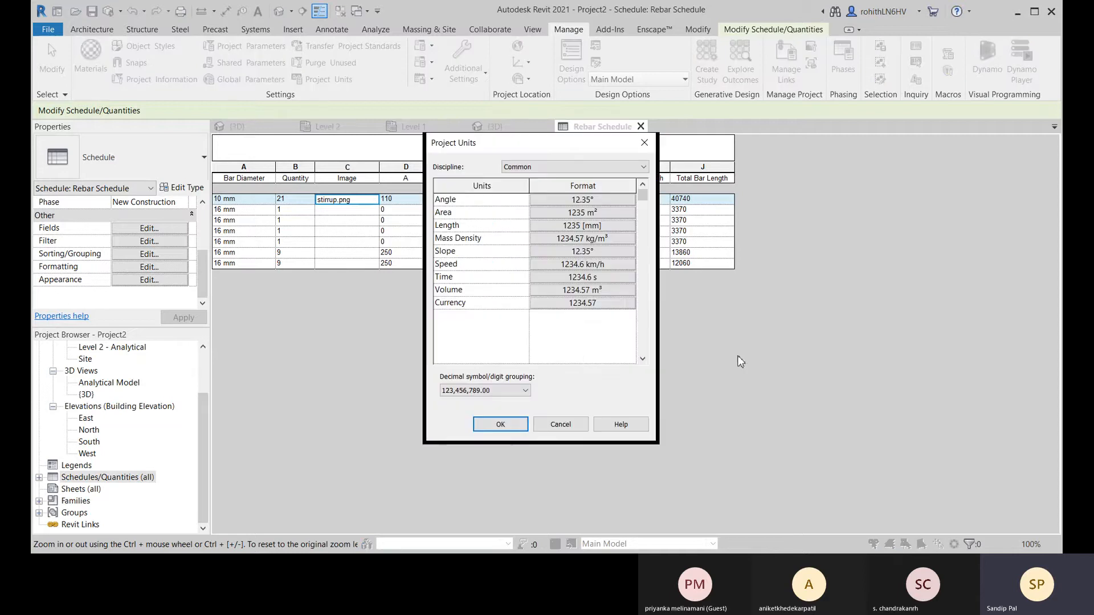
click(541, 167)
click(535, 184)
scroll(489, 298, down, 4)
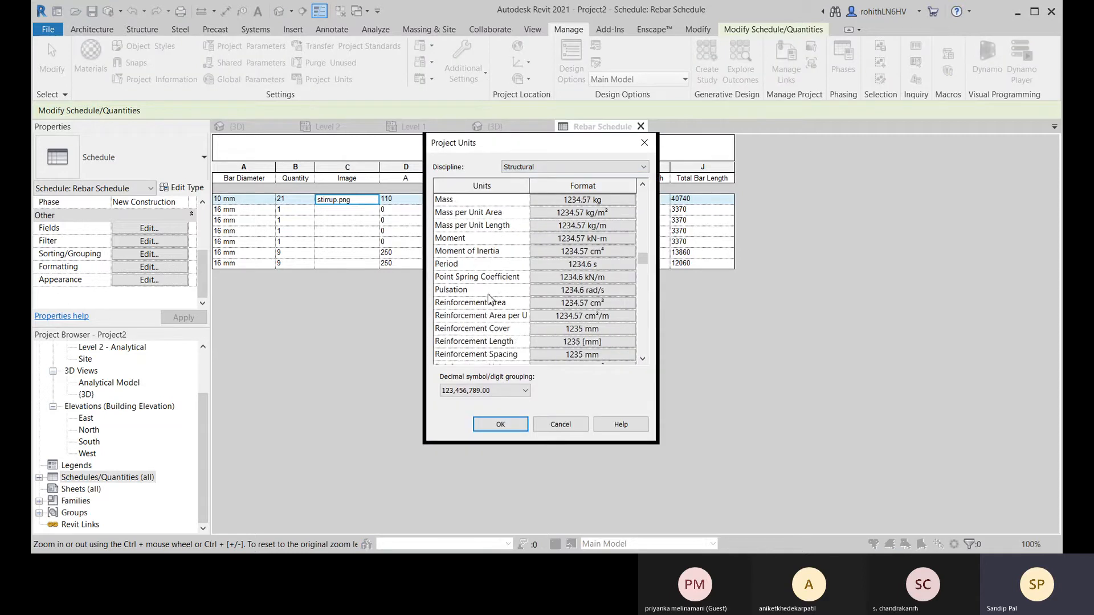
scroll(499, 288, up, 4)
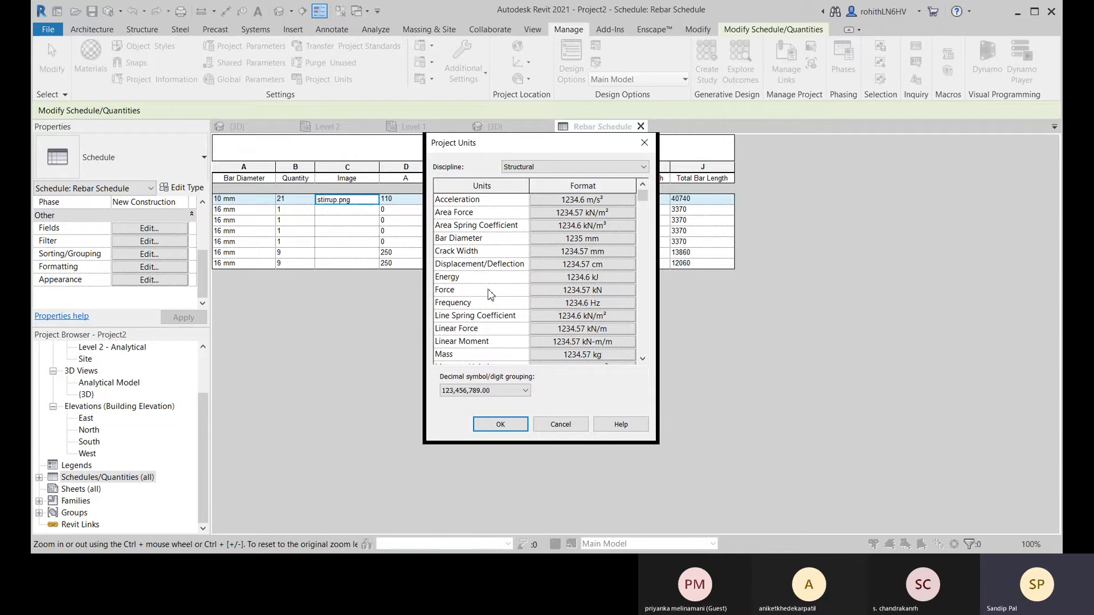
click(593, 239)
click(690, 264)
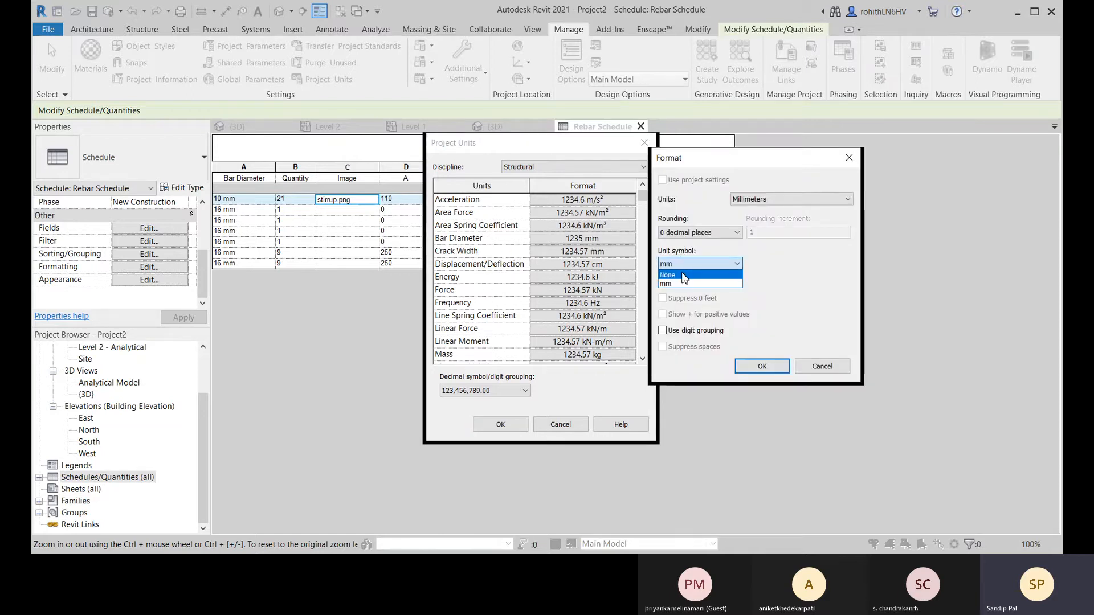
click(684, 276)
click(762, 366)
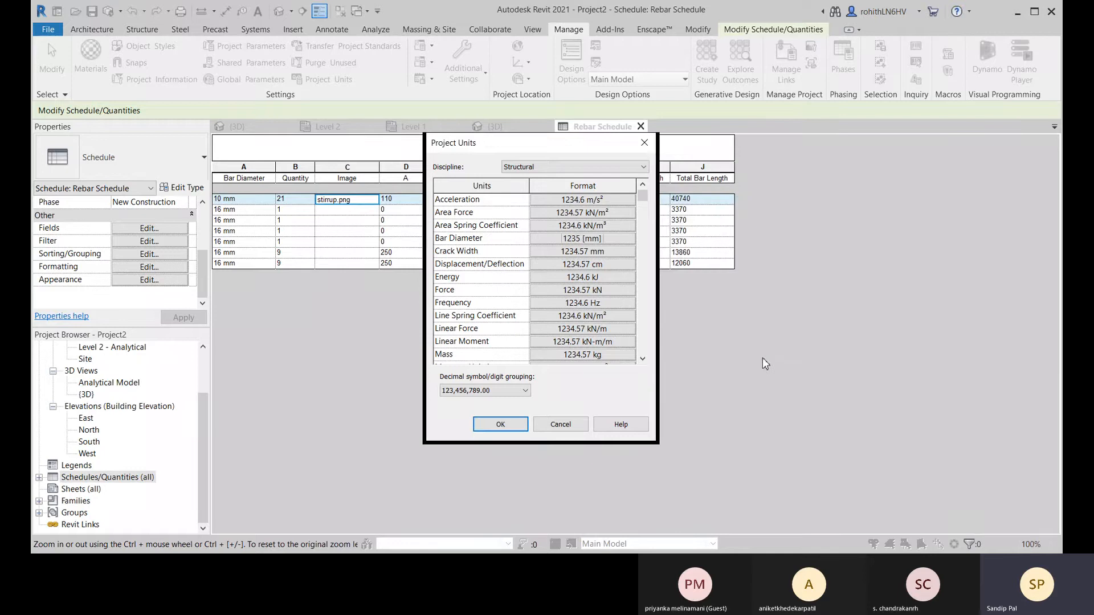
click(490, 426)
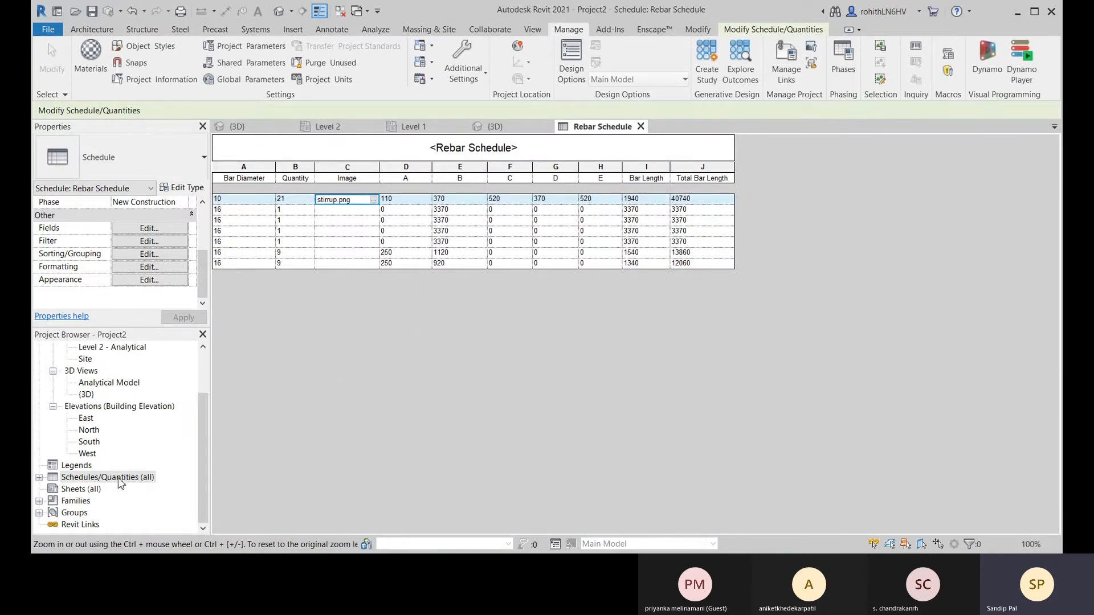
- Create a new sheet using the A1 metric titleblock
click(84, 490)
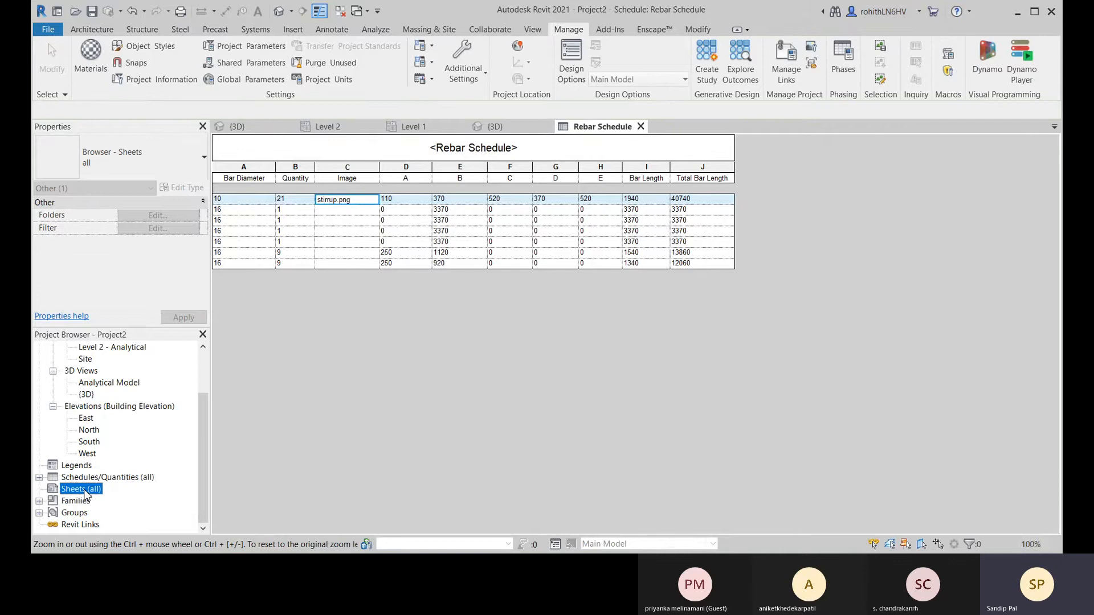
right_click(86, 494)
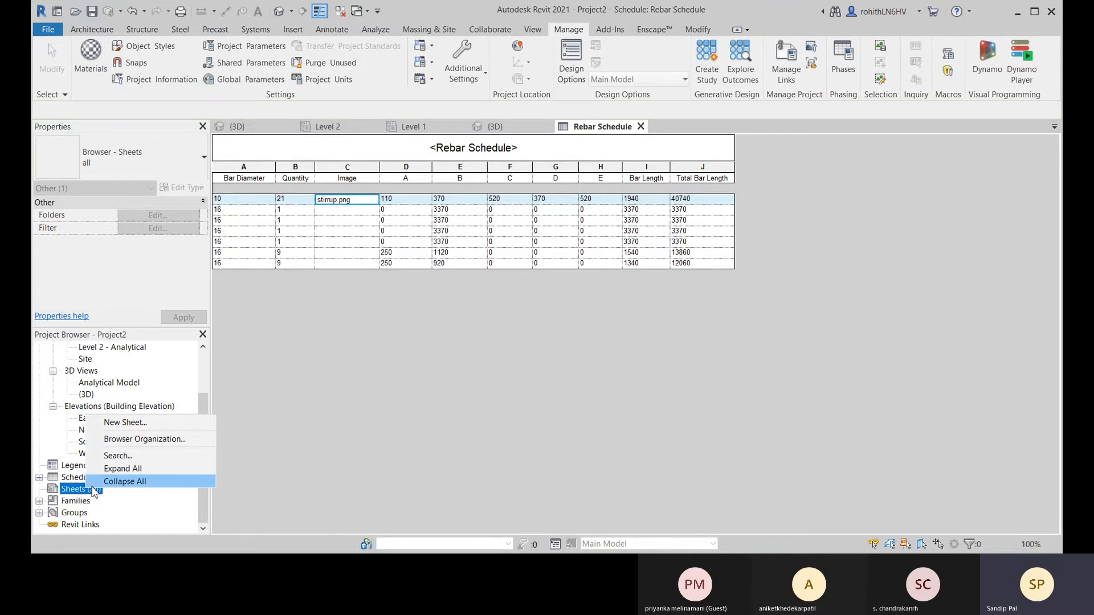
click(123, 427)
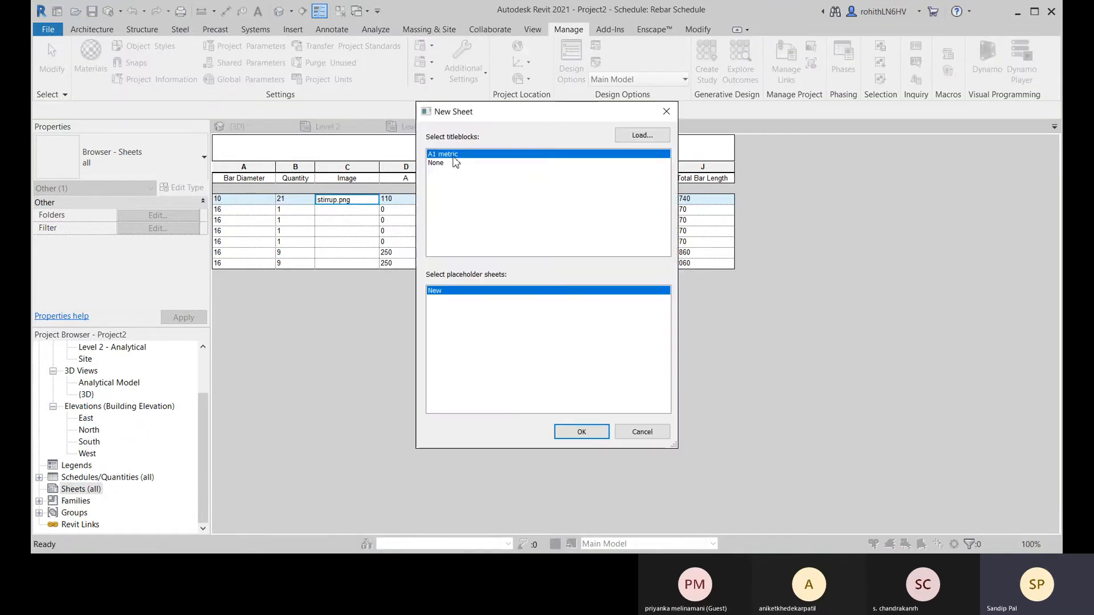
click(642, 135)
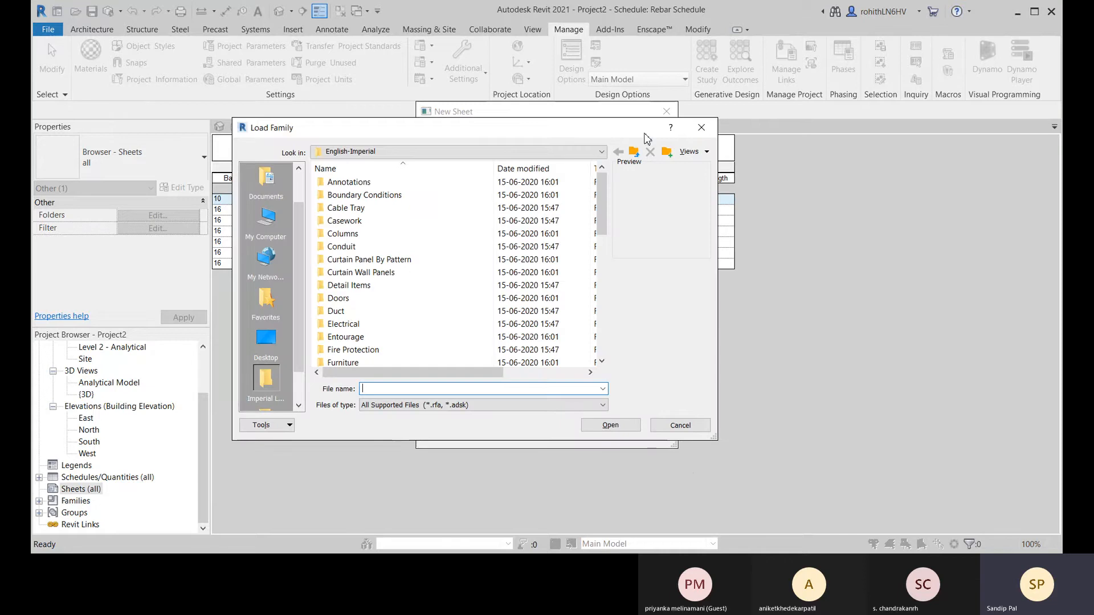
click(679, 426)
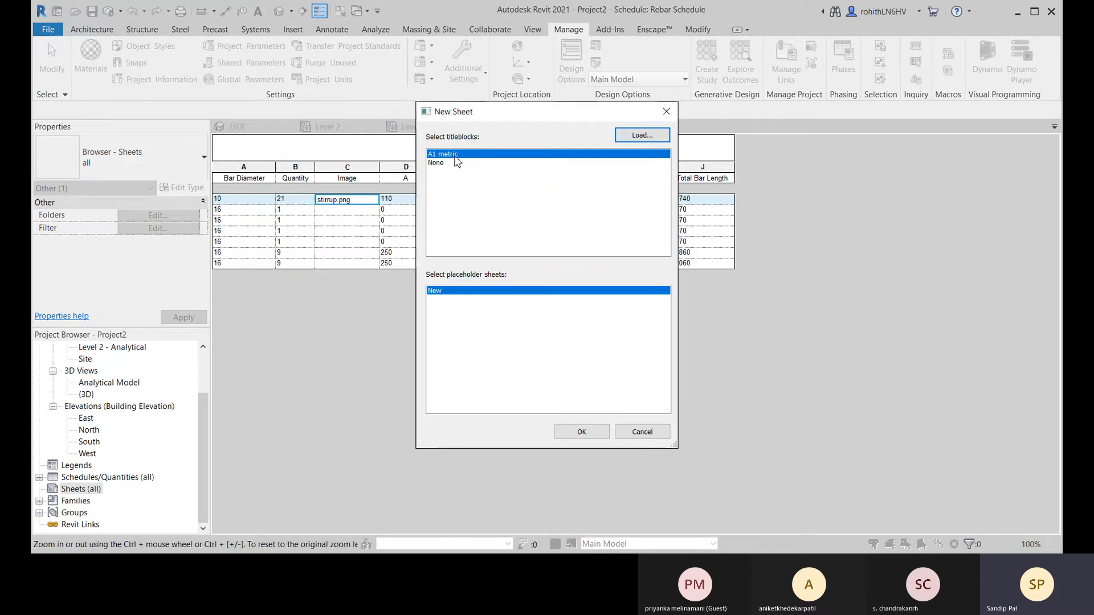
click(557, 436)
middle_drag(616, 335, 565, 327)
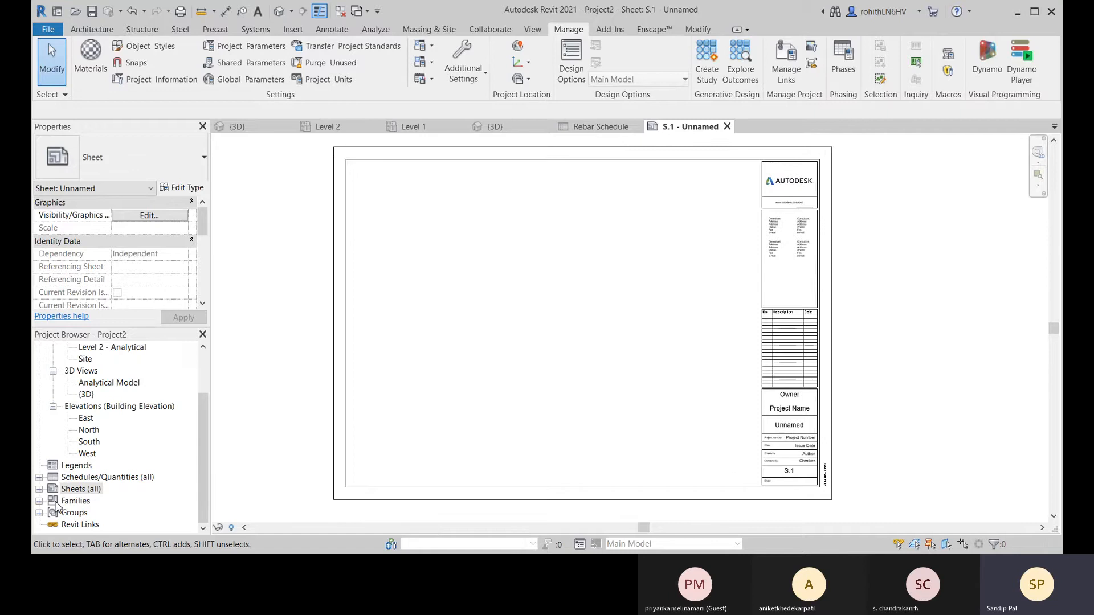
- Place the Rebar Schedule on the new sheet, in the upper-left part of the drawing area
click(77, 479)
click(38, 478)
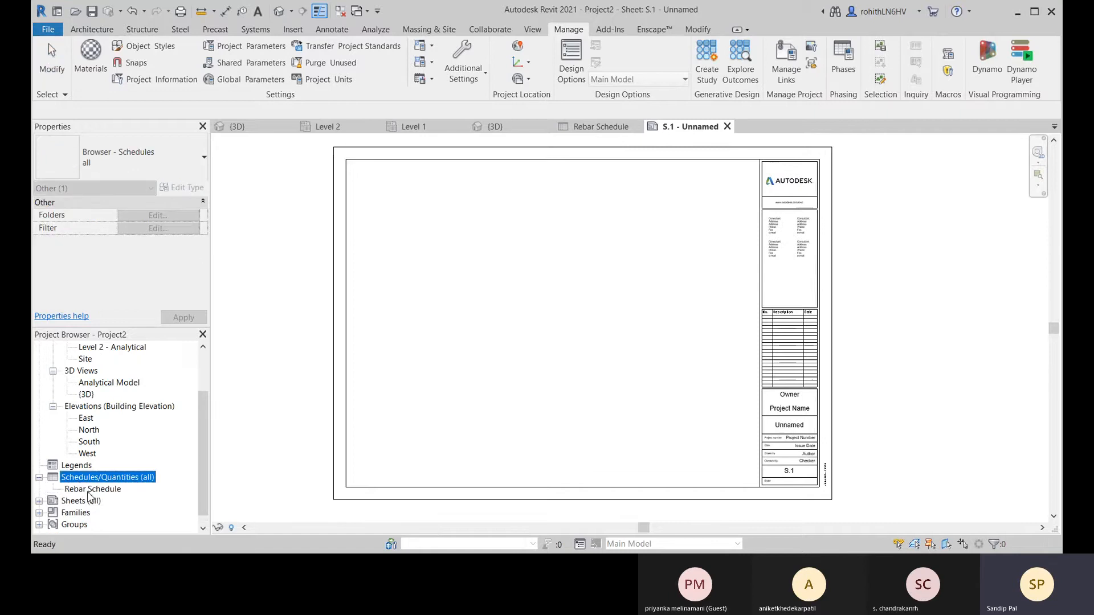
click(83, 490)
drag(93, 489, 456, 280)
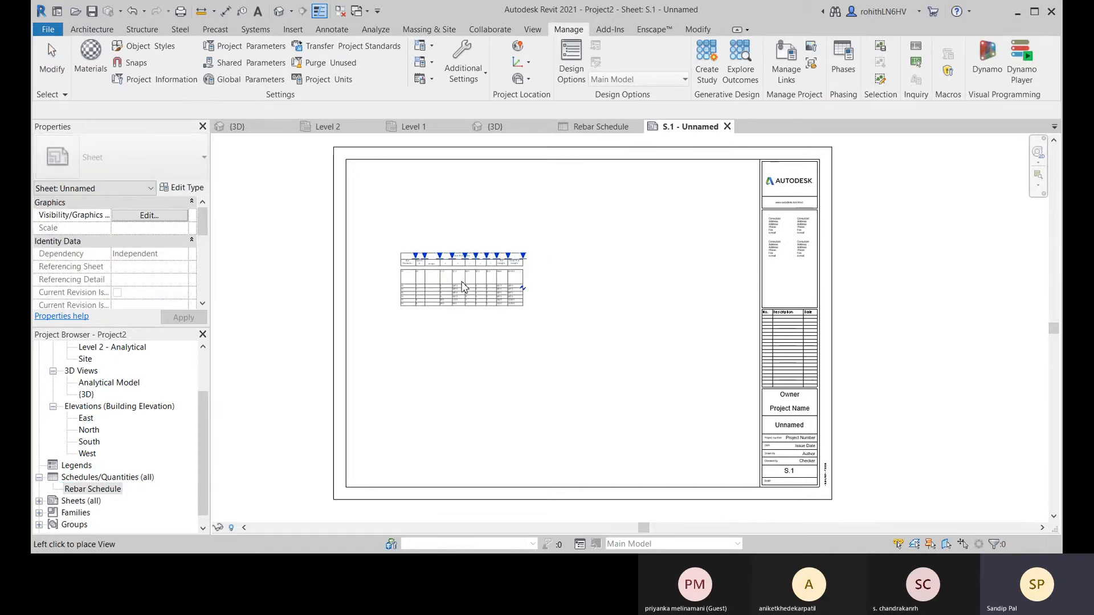
scroll(439, 226, up, 2)
scroll(433, 227, up, 4)
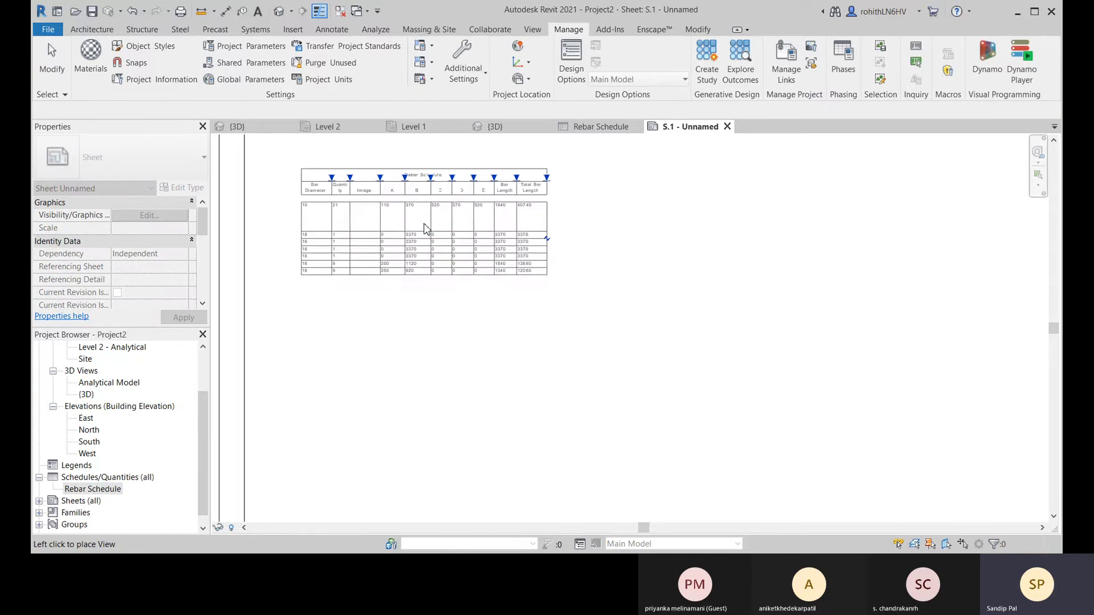
click(430, 234)
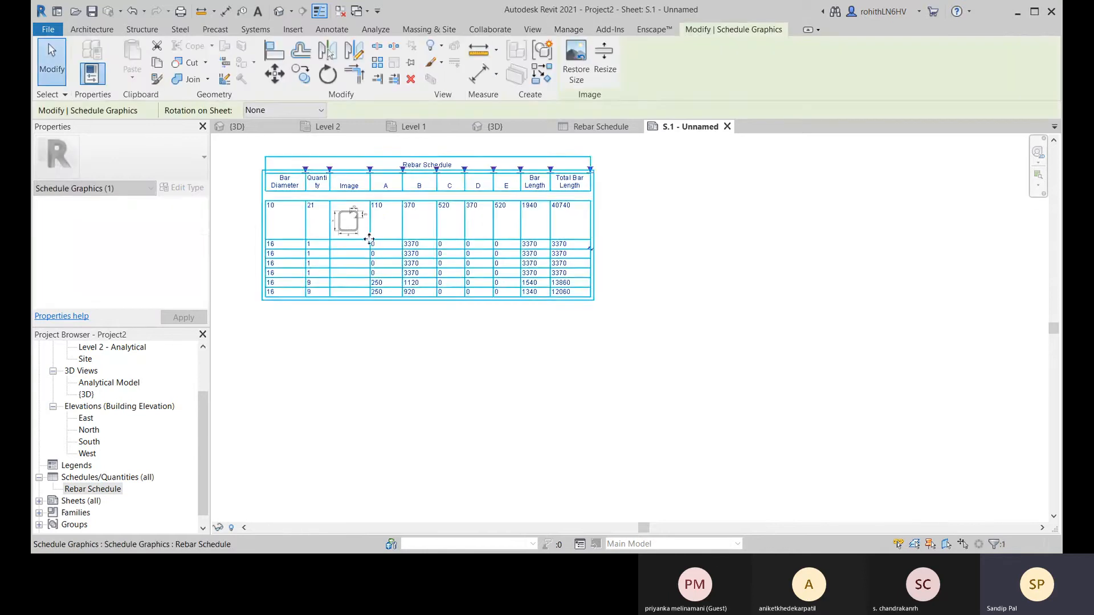
- Narrow the Total Bar Length and E columns of the schedule placed on the sheet
scroll(359, 225, up, 4)
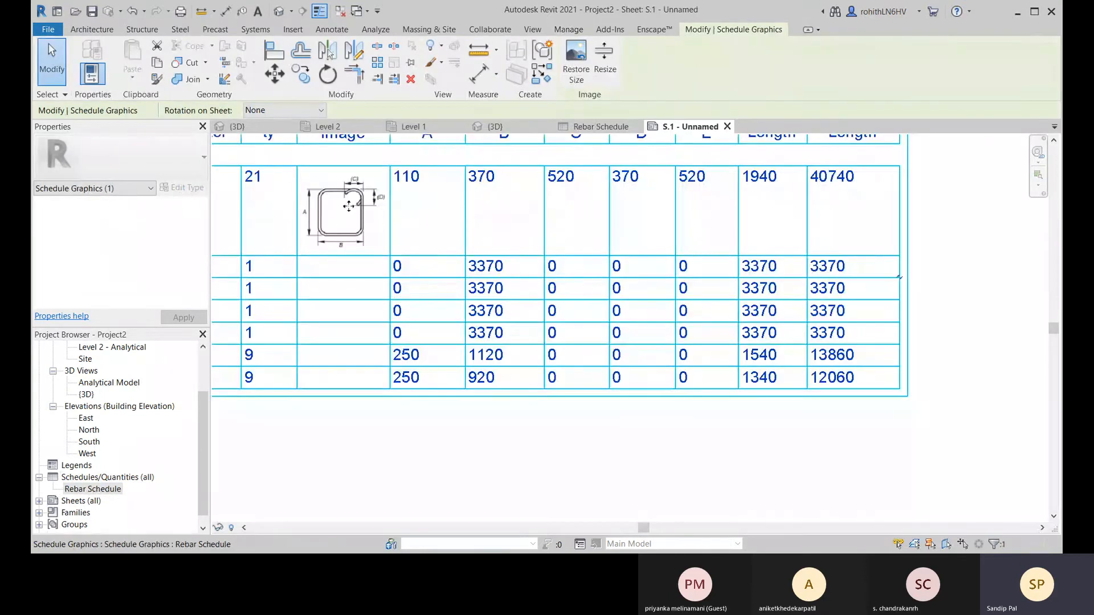
scroll(349, 207, down, 4)
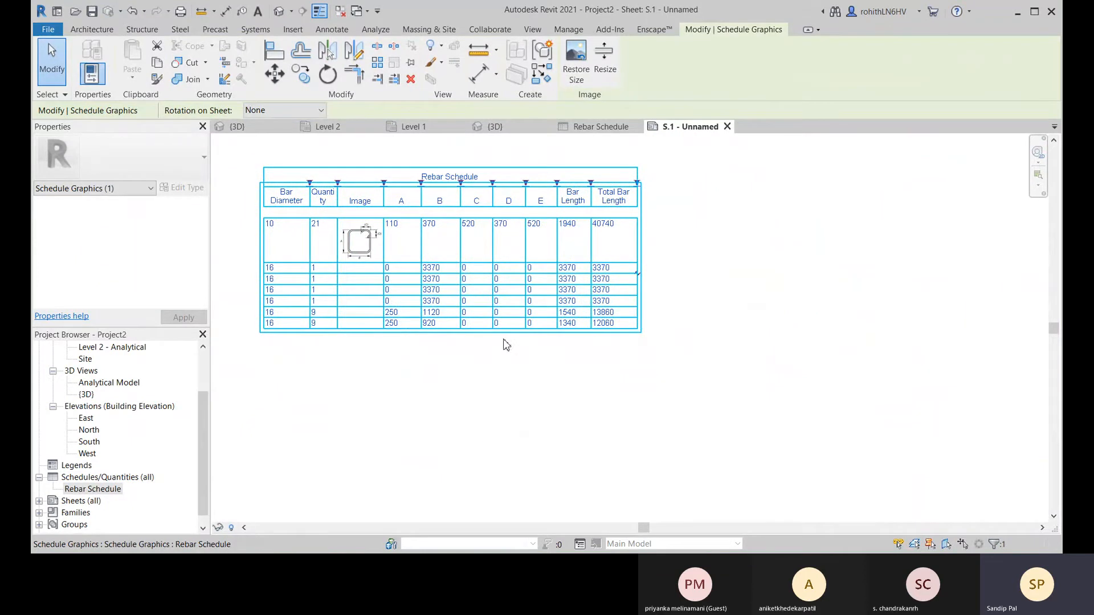
mouse_move(636, 182)
mouse_down()
mouse_move(610, 185)
mouse_move(623, 183)
mouse_up()
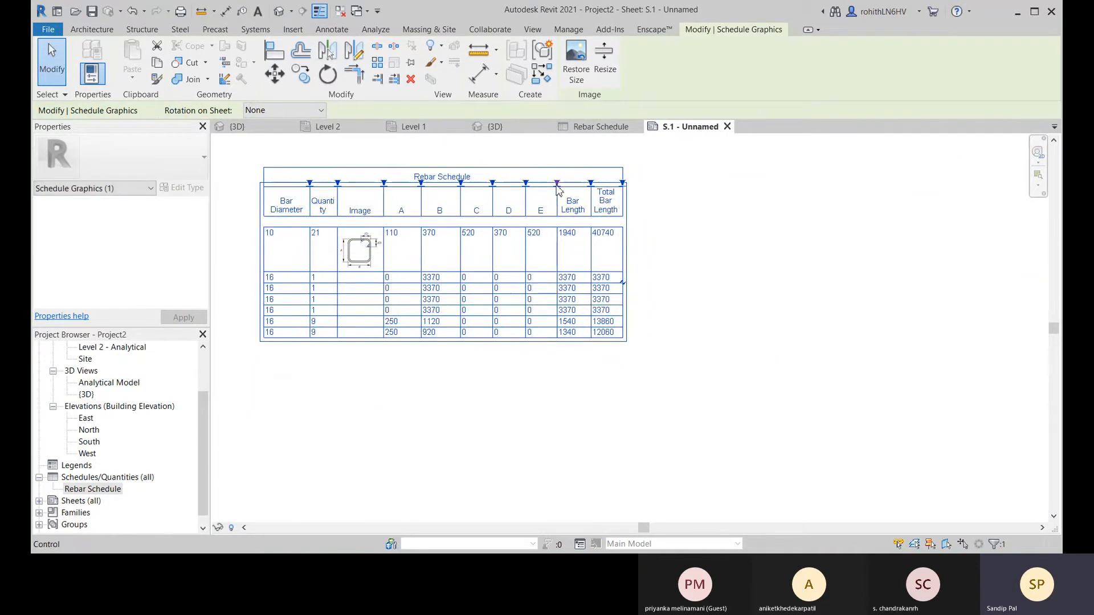
drag(556, 183, 552, 187)
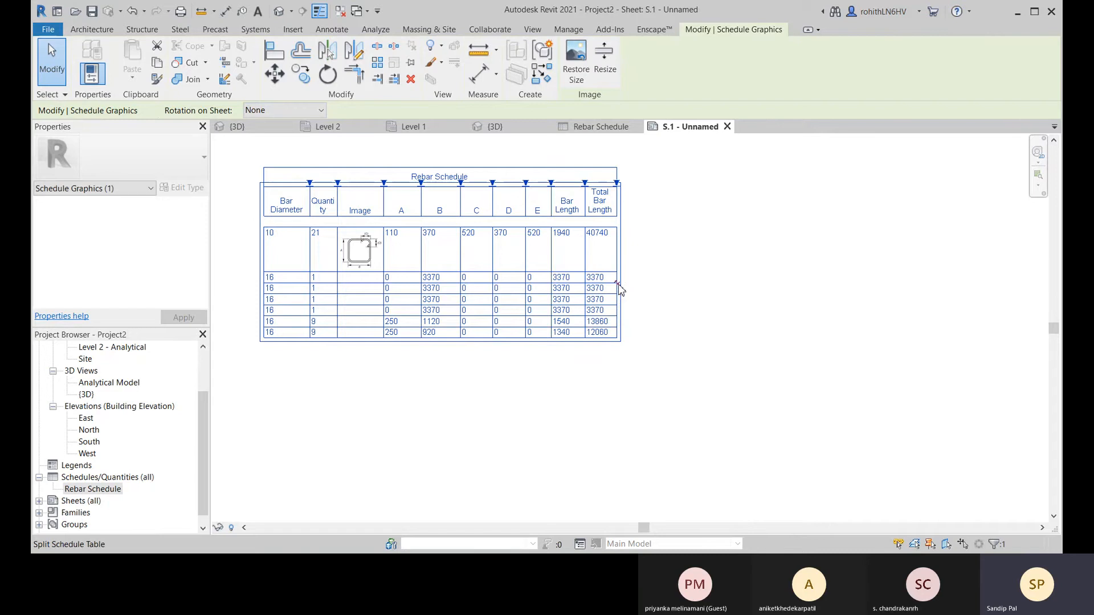
- Split the placed schedule into two side-by-side segments and merge them back into one table
click(620, 283)
mouse_move(780, 178)
mouse_down()
mouse_move(764, 274)
mouse_move(710, 306)
mouse_move(770, 184)
mouse_up()
scroll(593, 369, down, 2)
middle_drag(593, 368, 564, 333)
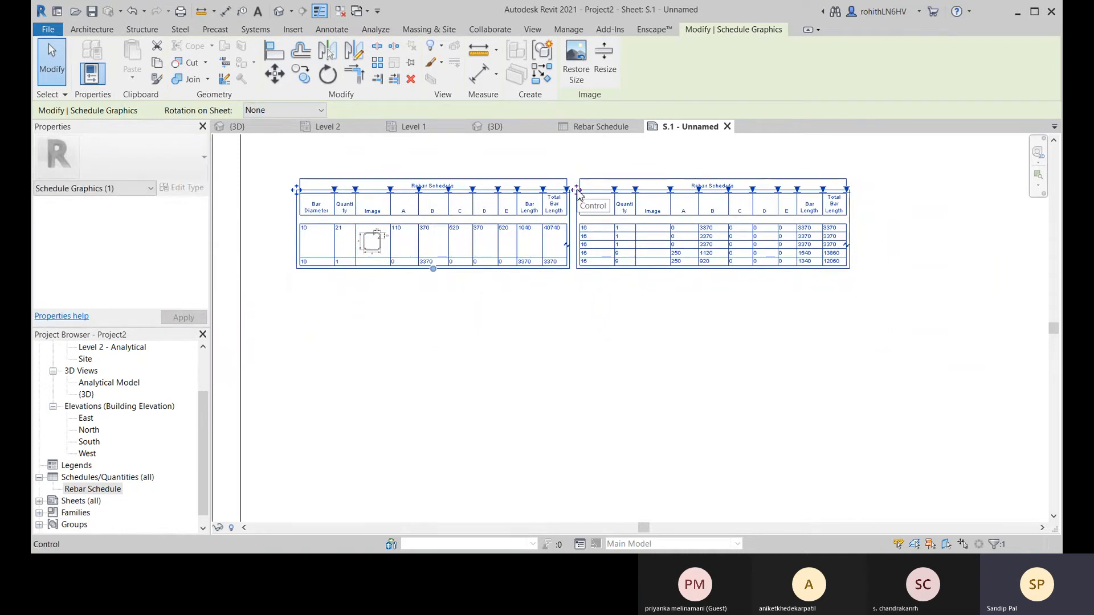
drag(578, 193, 294, 269)
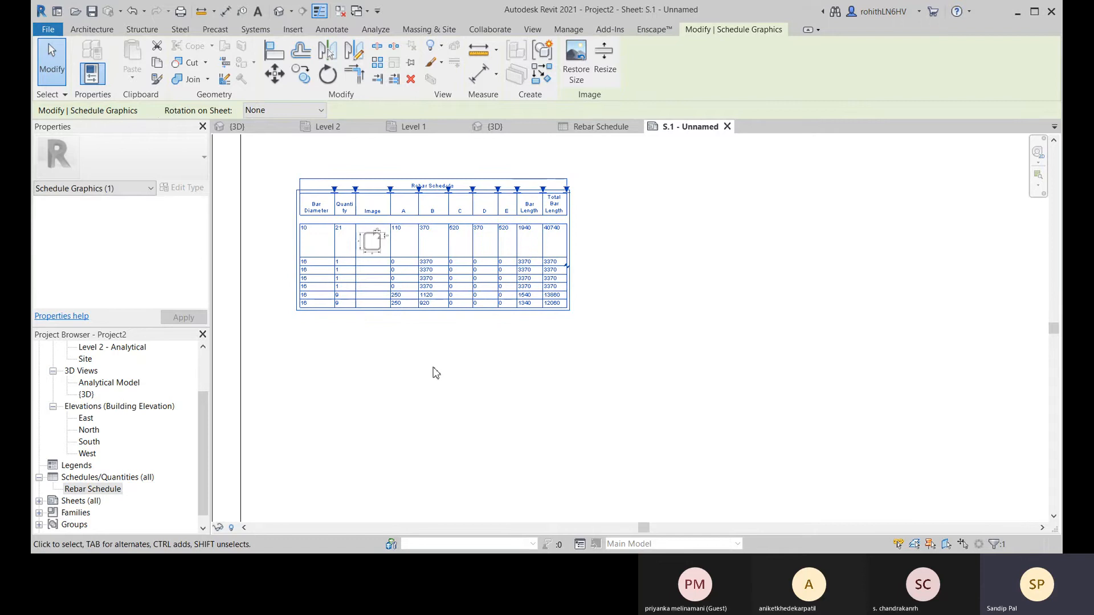
- Compare the dimension letters in the stirrup image with the A to E values in the 10 mm bar row
scroll(336, 319, up, 1)
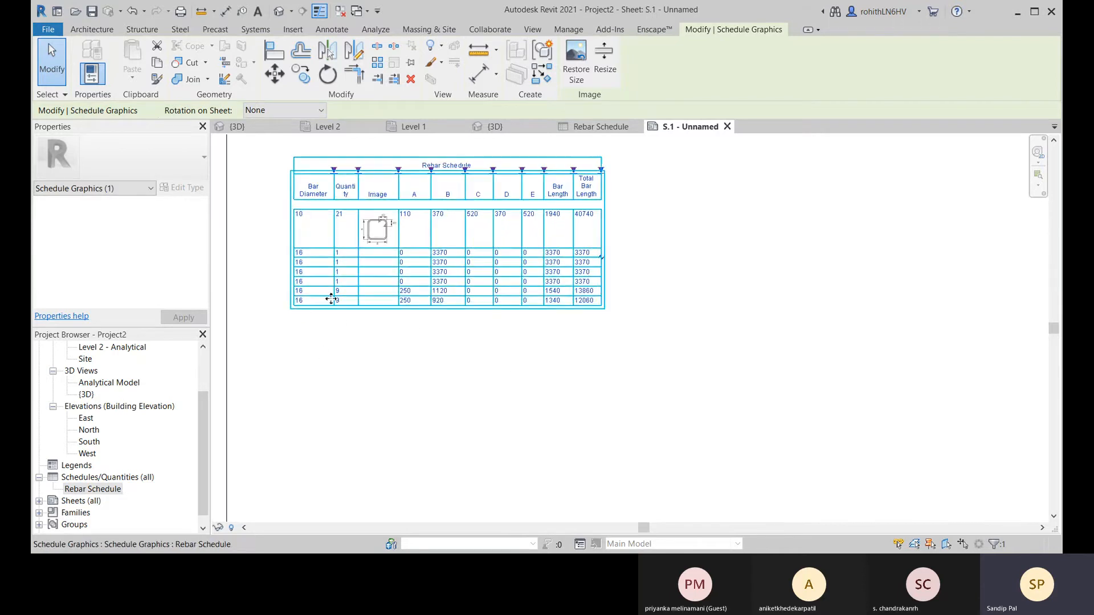
scroll(350, 192, up, 1)
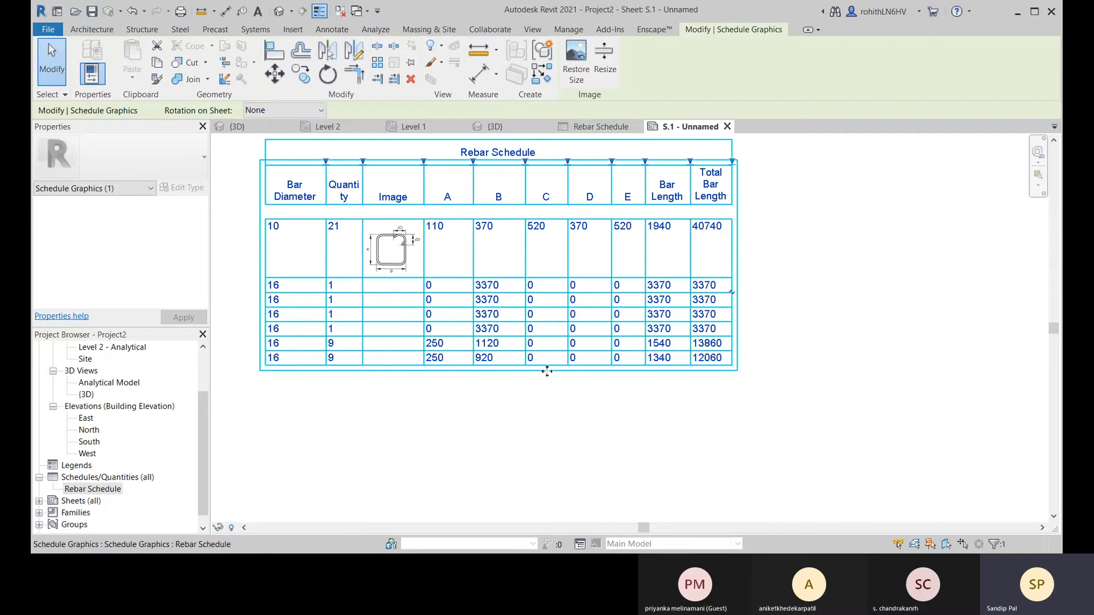
middle_drag(500, 280, 494, 316)
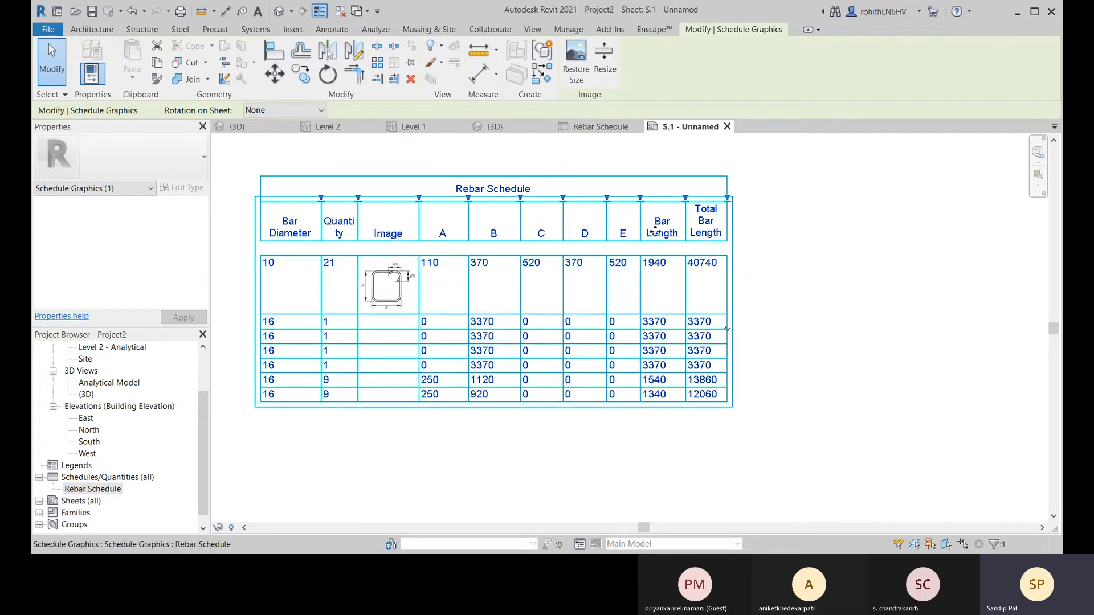
scroll(389, 290, up, 3)
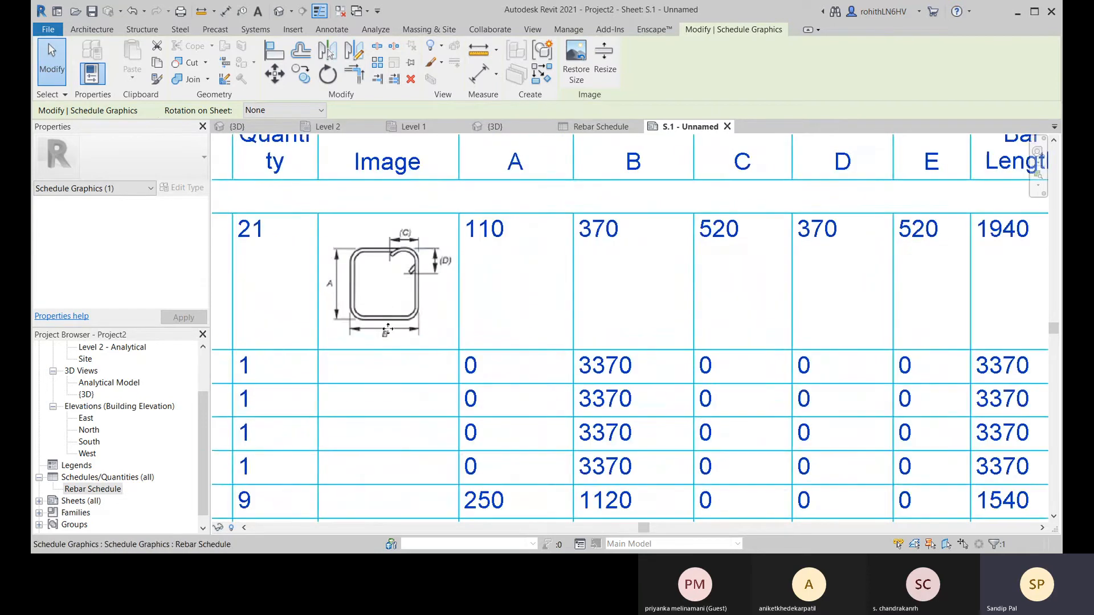
scroll(653, 287, down, 1)
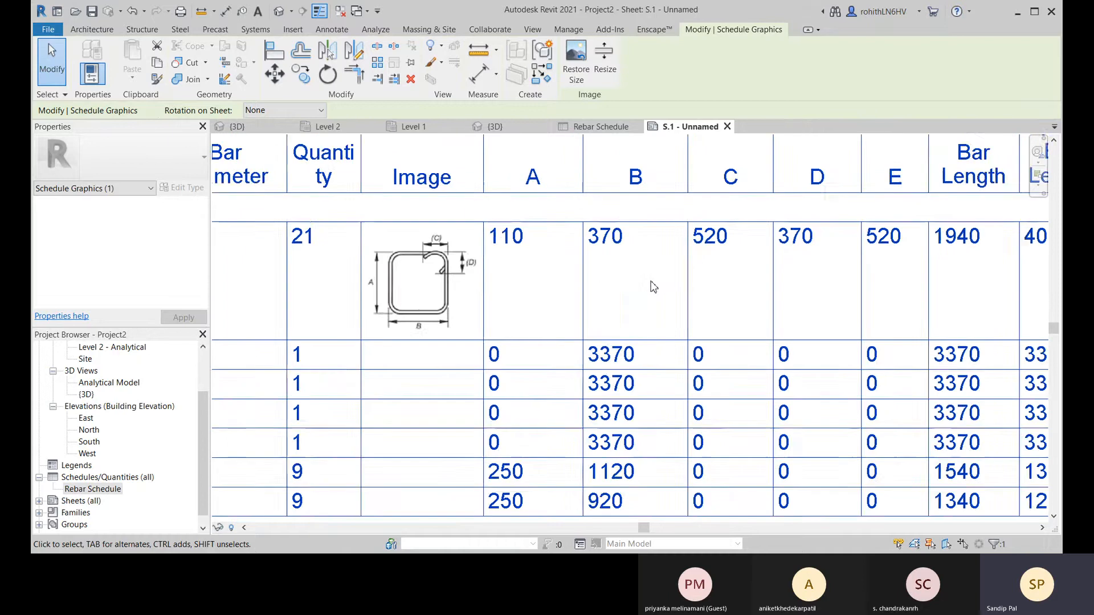
scroll(654, 287, down, 3)
scroll(679, 334, down, 1)
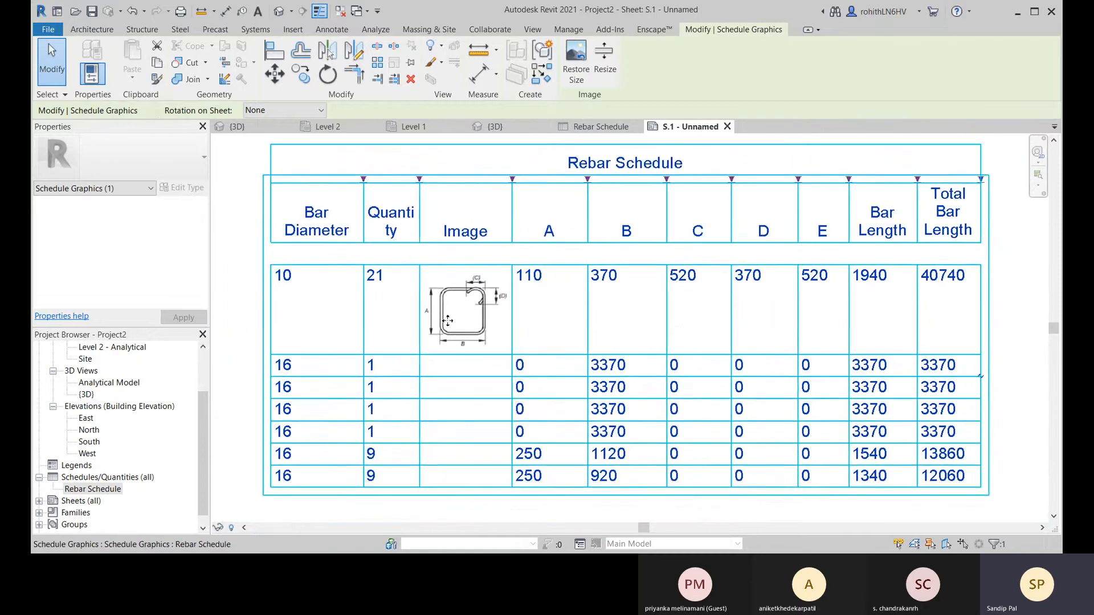
scroll(448, 321, up, 2)
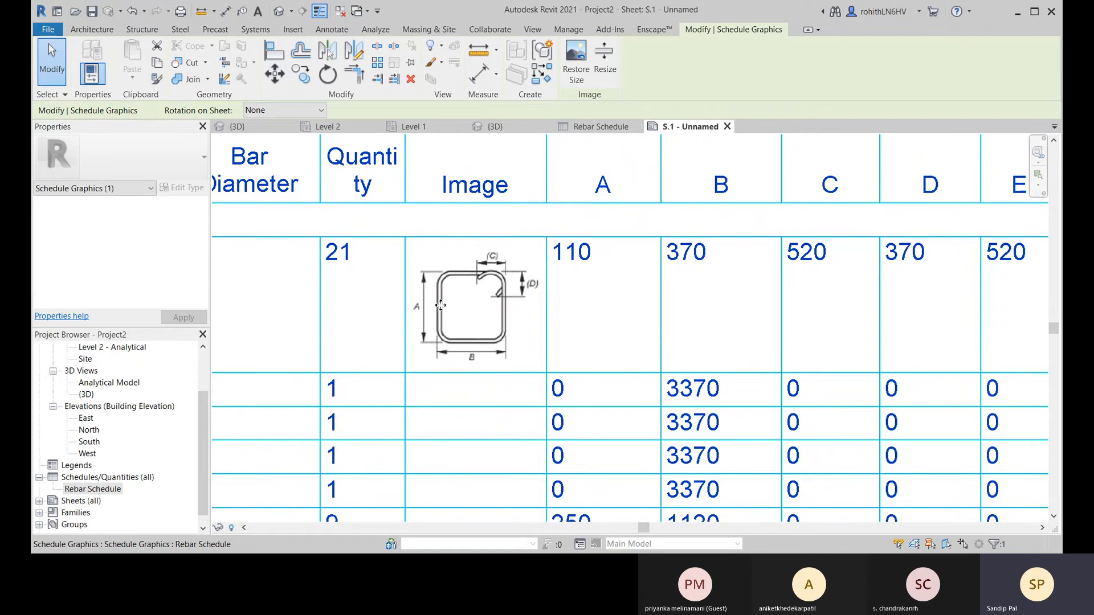
scroll(549, 333, down, 1)
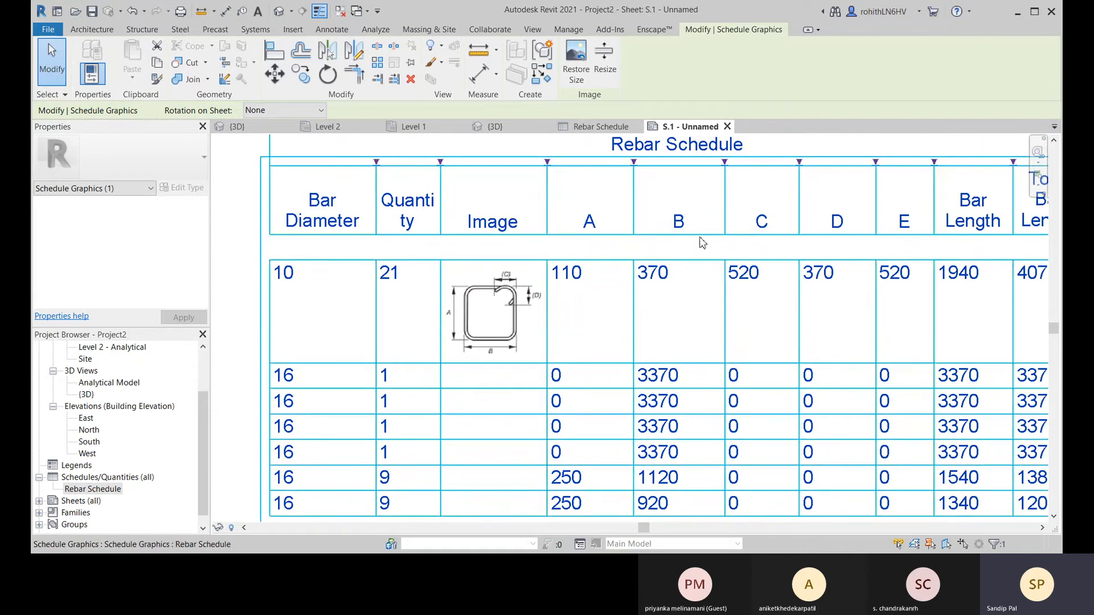
scroll(702, 243, down, 2)
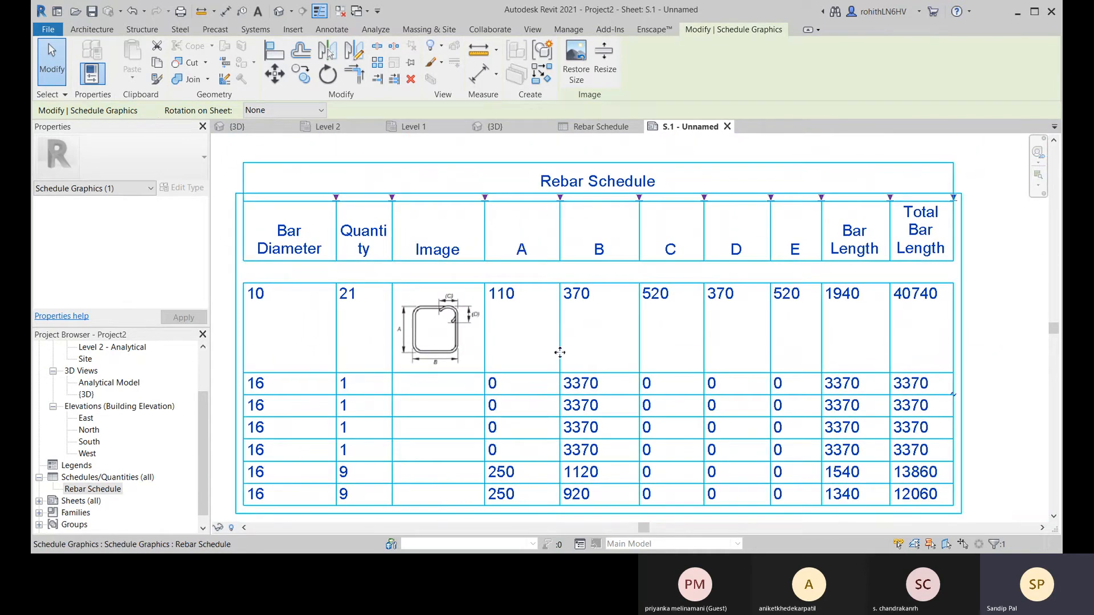
- Measure the column stirrup's outer width between its vertical legs in the Level 1 plan
click(423, 128)
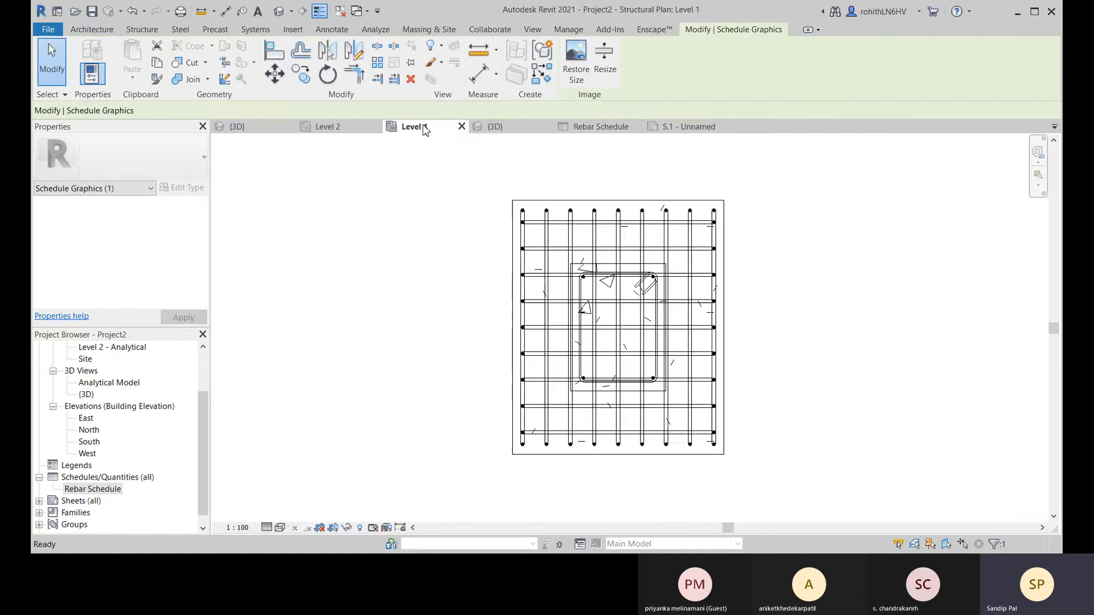
scroll(627, 279, up, 3)
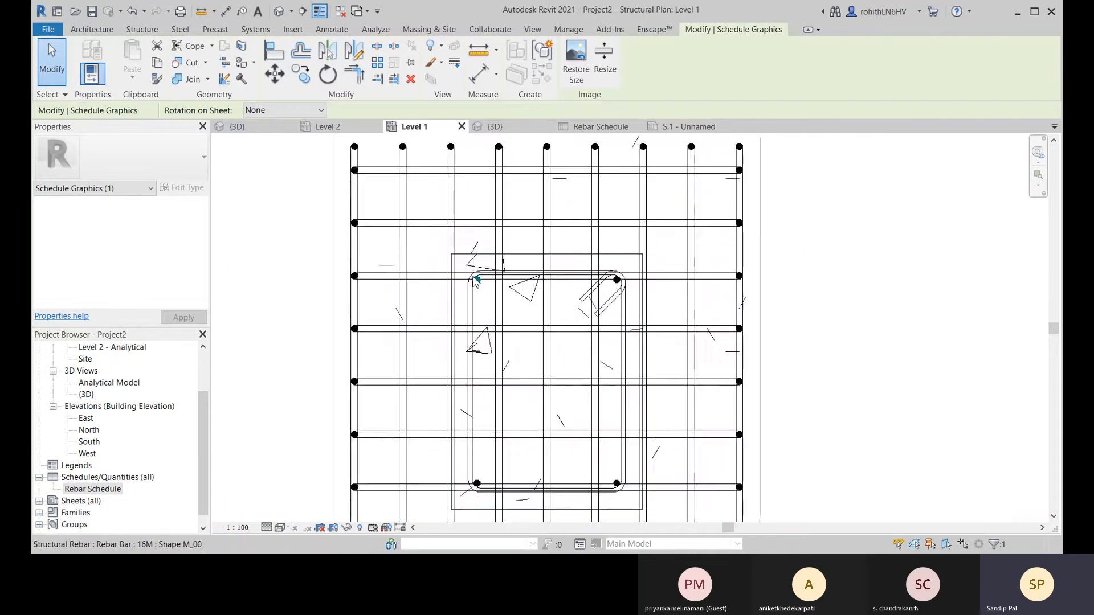
scroll(476, 281, up, 1)
scroll(476, 283, up, 1)
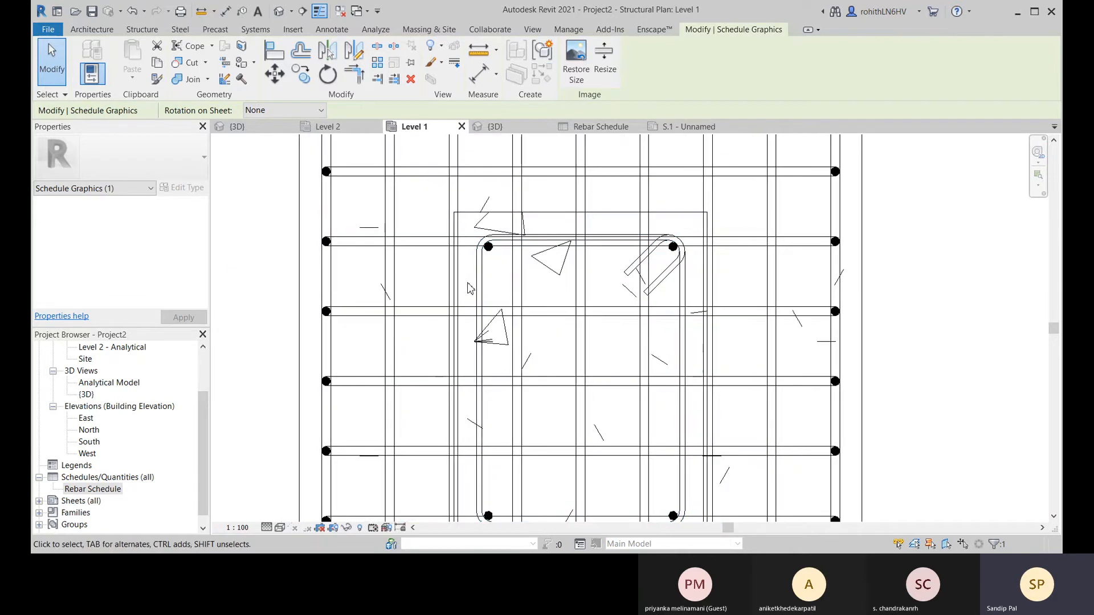
scroll(469, 288, down, 2)
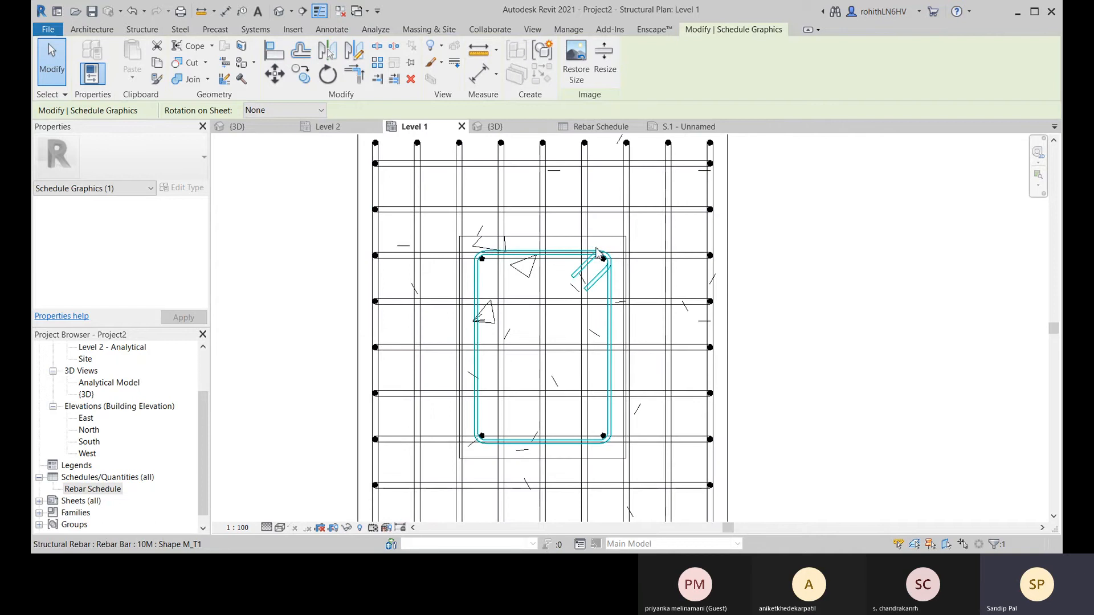
click(491, 52)
scroll(462, 282, up, 2)
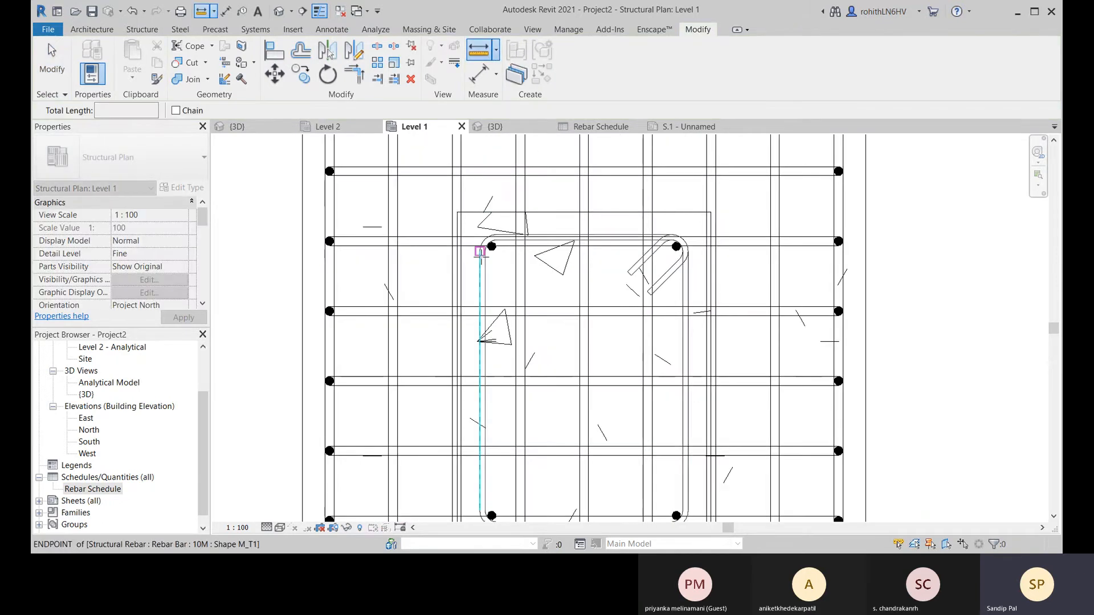
click(481, 251)
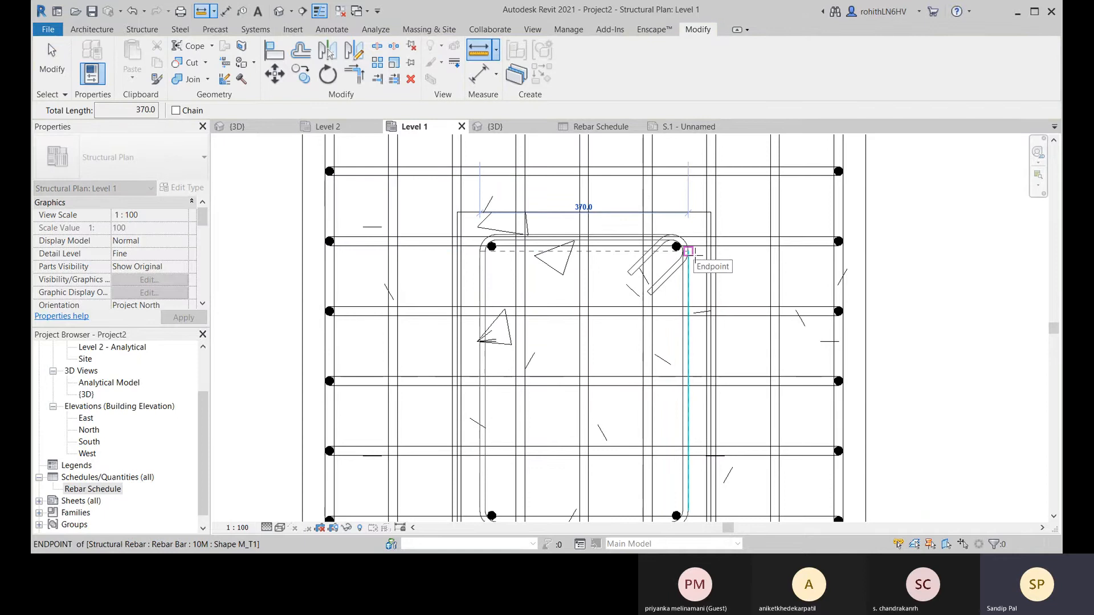
click(689, 251)
- Measure the same stirrup's outer length from its upper to its lower leg
scroll(687, 203, down, 2)
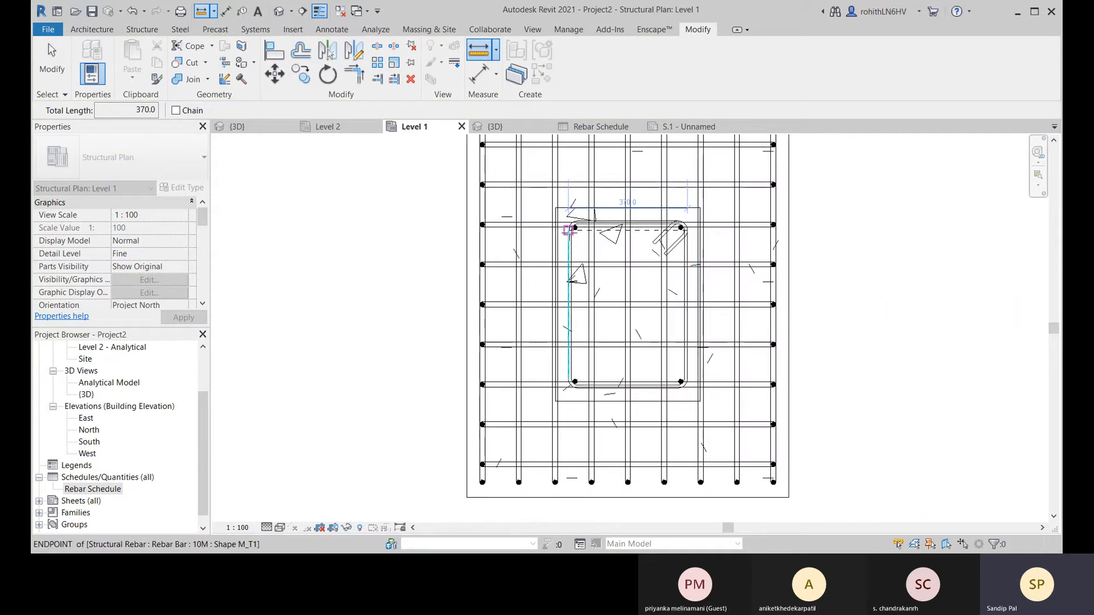
scroll(582, 221, up, 3)
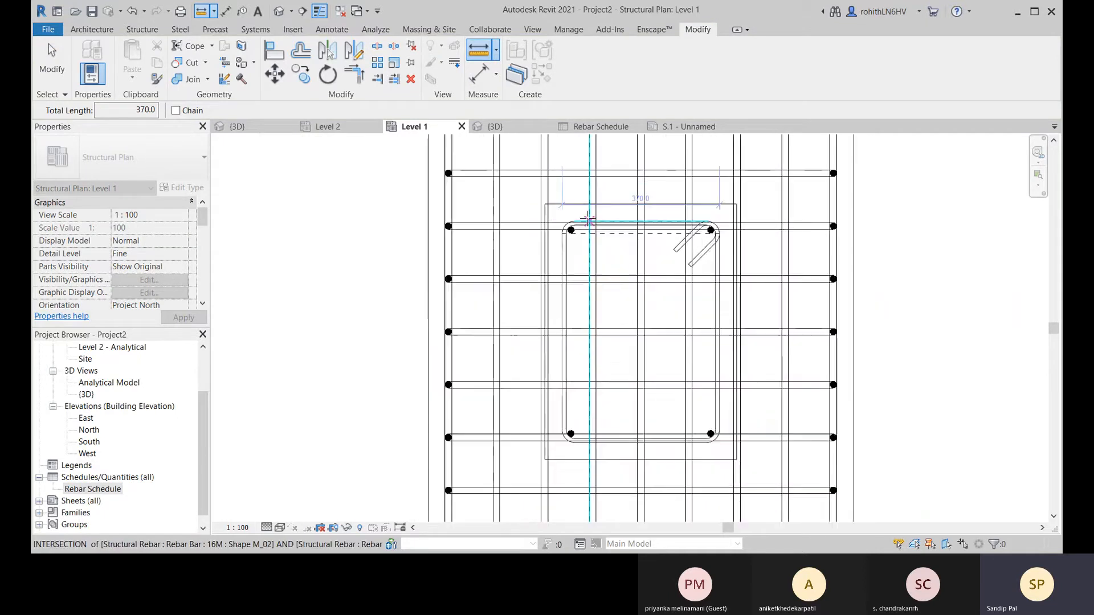
click(567, 227)
scroll(578, 393, down, 2)
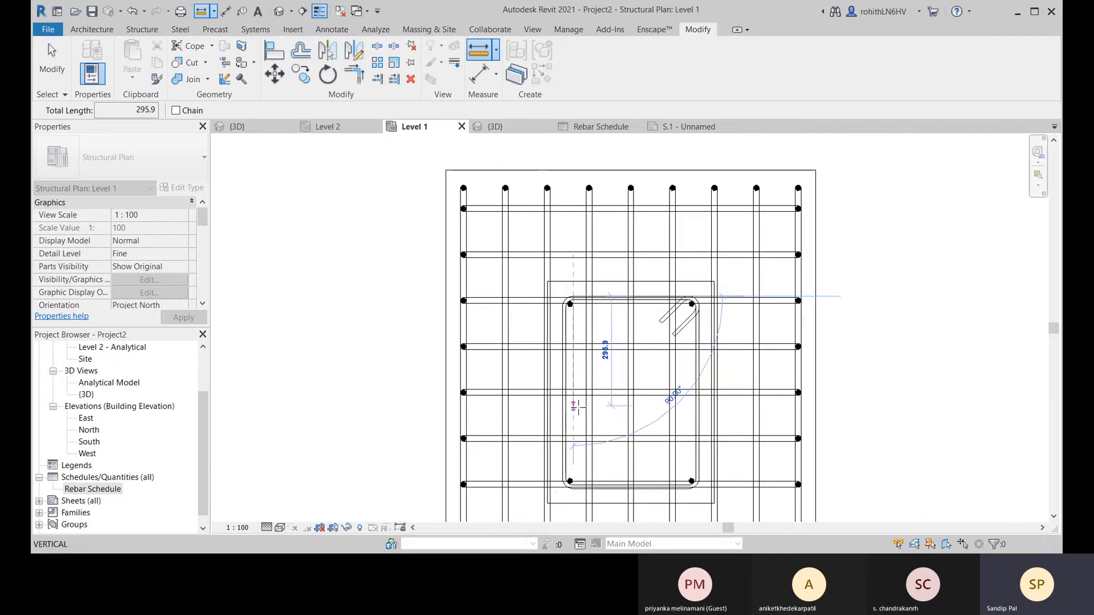
click(571, 488)
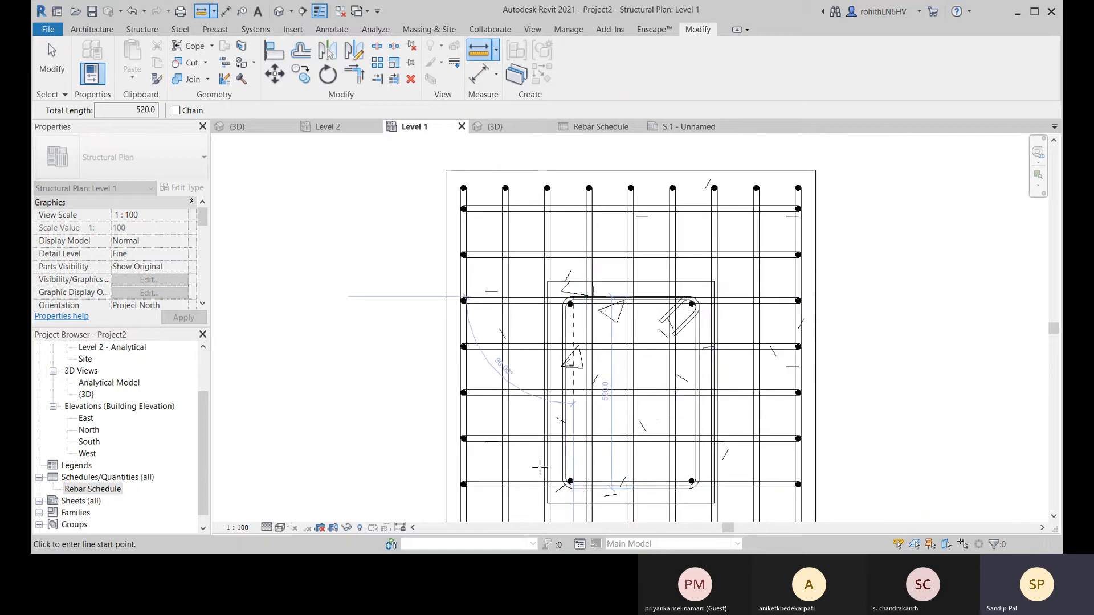
- Measure the length of the column stirrup's hook from its free end to the bend at the upper corner
scroll(618, 403, up, 1)
scroll(608, 408, up, 1)
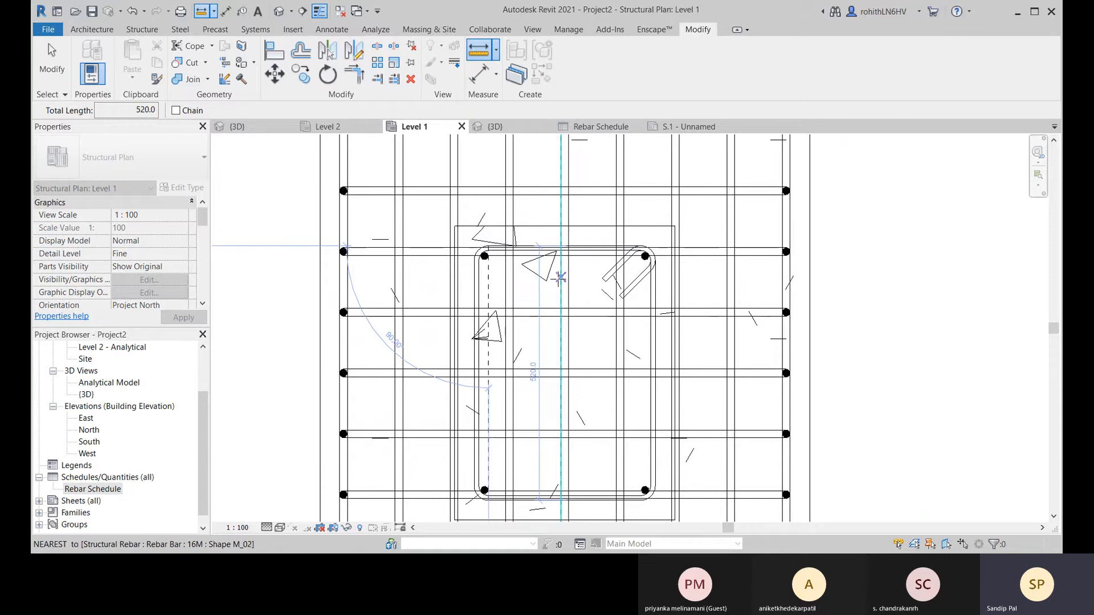
middle_drag(608, 310, 574, 319)
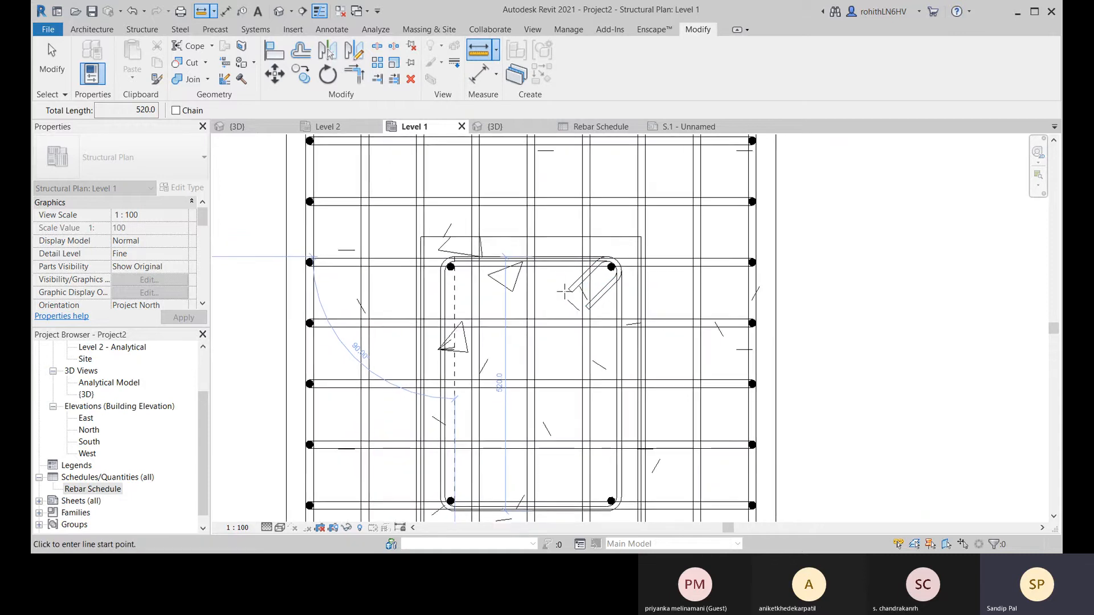
scroll(571, 291, up, 2)
click(572, 291)
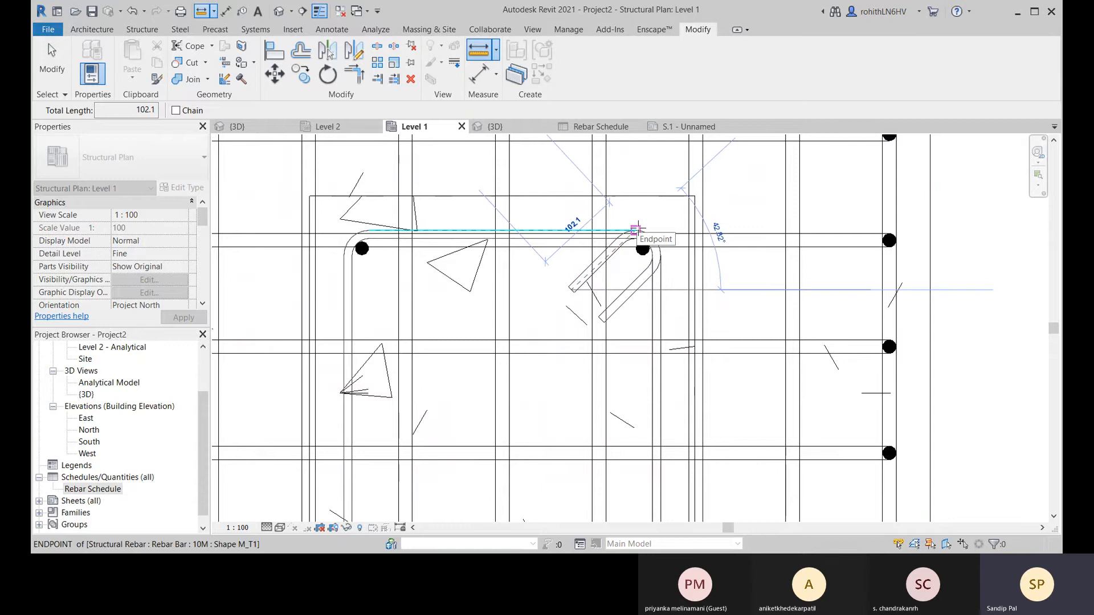
- Compare the measured stirrup dimensions with the image and the A to E values of the 10 mm bar row on sheet S.1
click(683, 130)
click(636, 336)
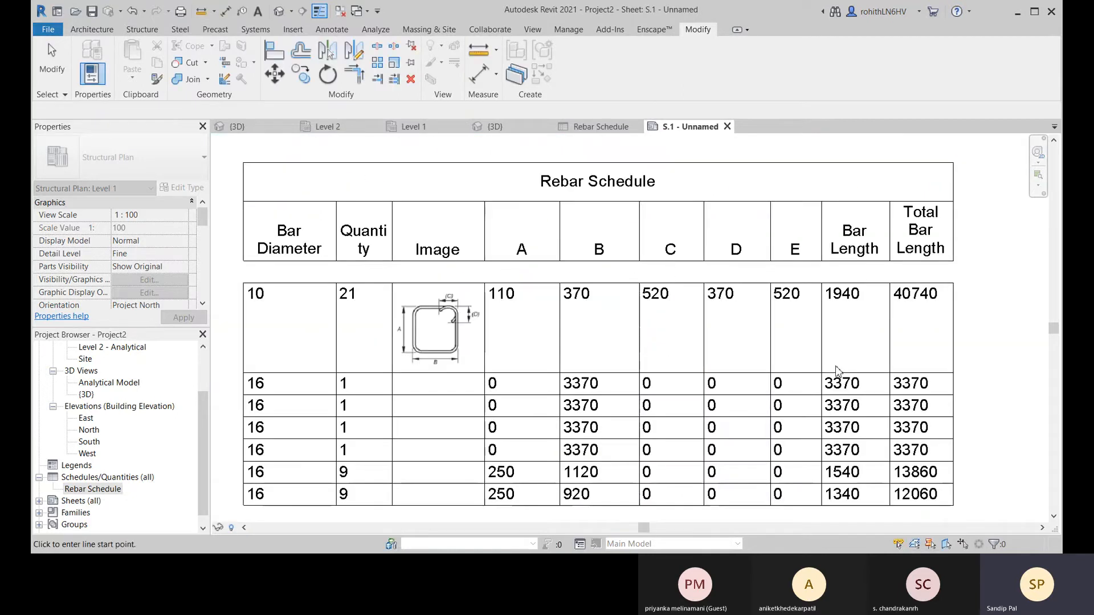
middle_drag(676, 351, 631, 313)
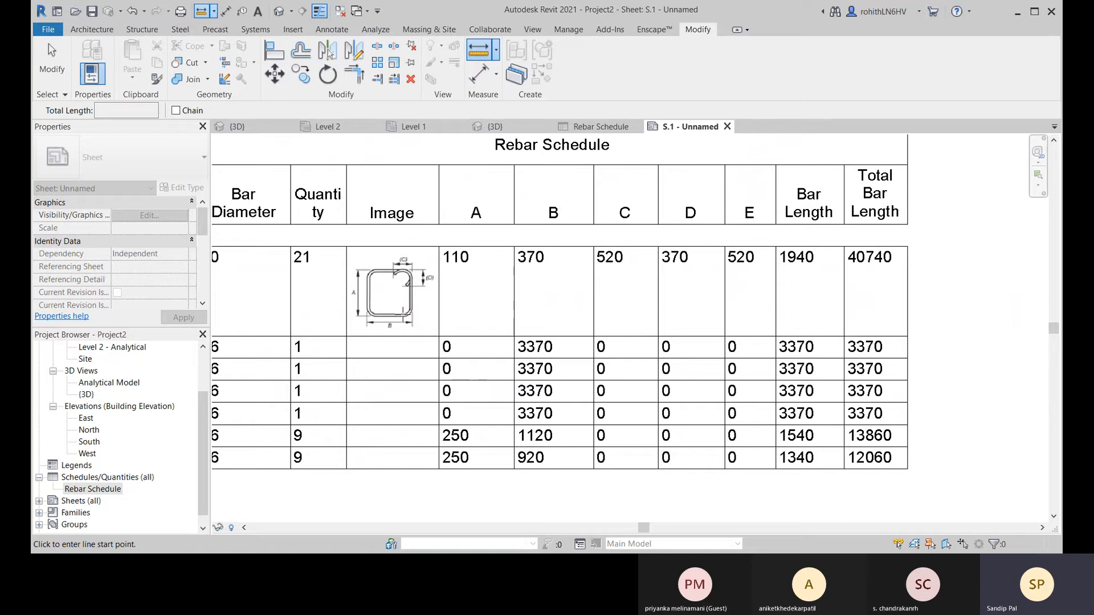
scroll(403, 313, down, 1)
middle_drag(399, 354, 443, 353)
scroll(437, 304, up, 1)
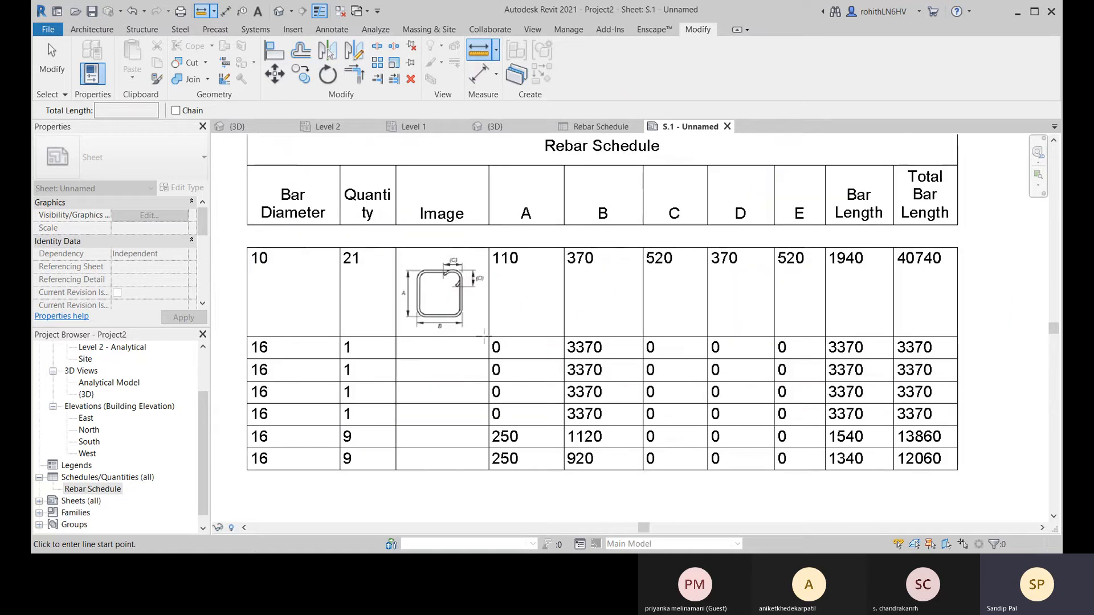
scroll(440, 353, down, 2)
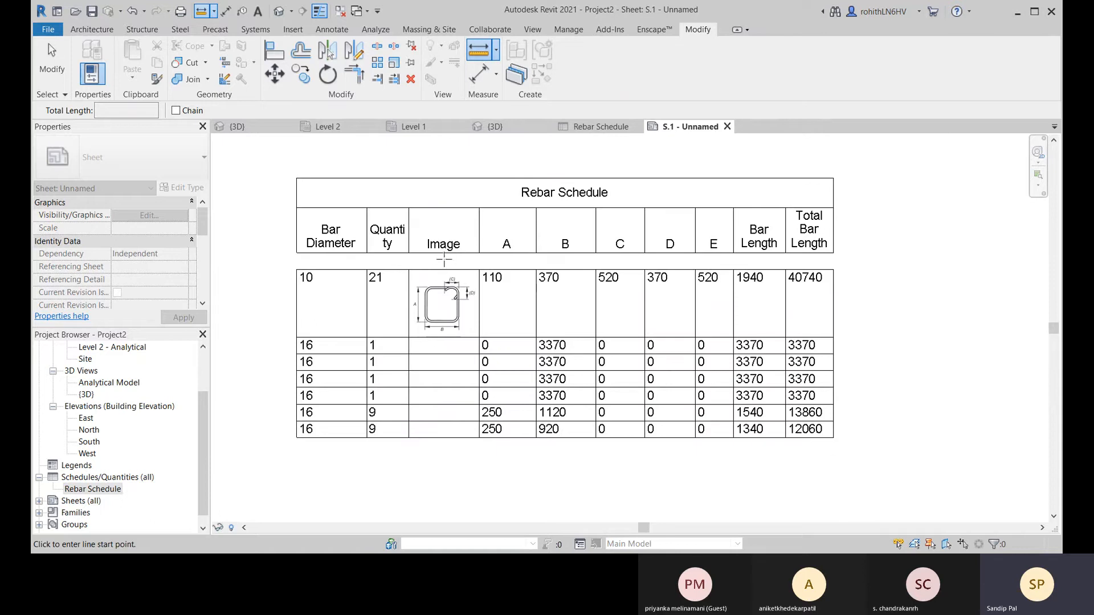
middle_drag(445, 333, 450, 314)
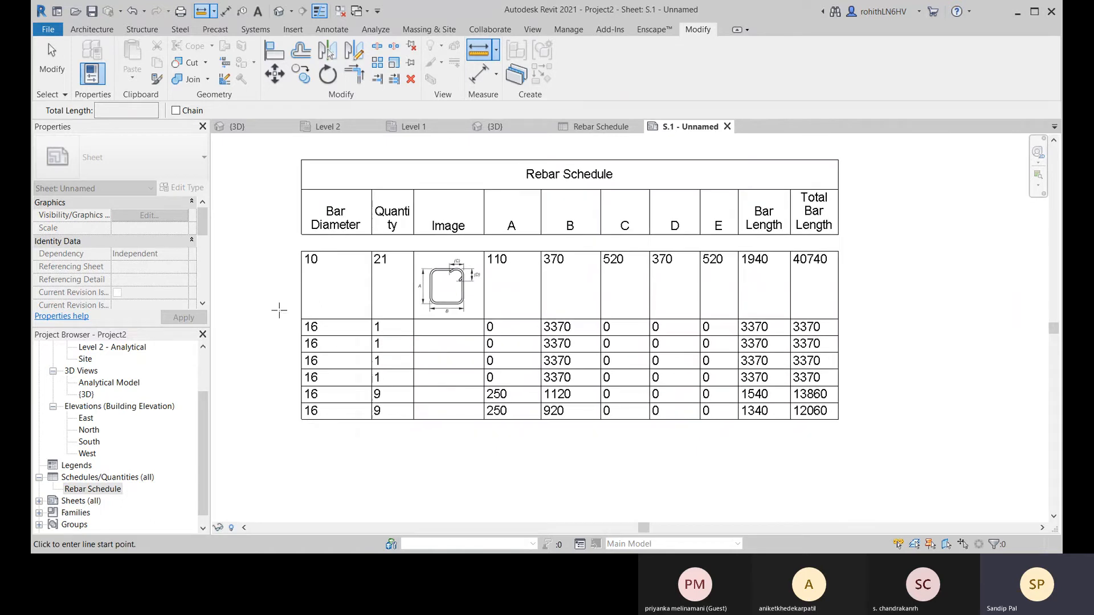
right_click(268, 293)
click(274, 306)
right_click(261, 302)
click(274, 312)
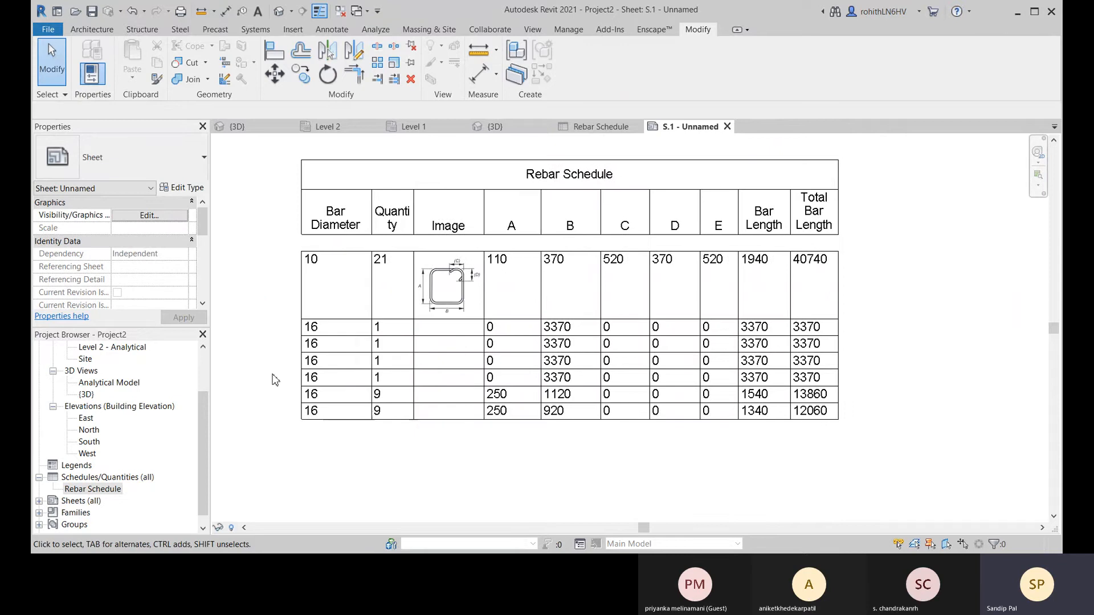
scroll(365, 399, down, 3)
scroll(399, 392, down, 3)
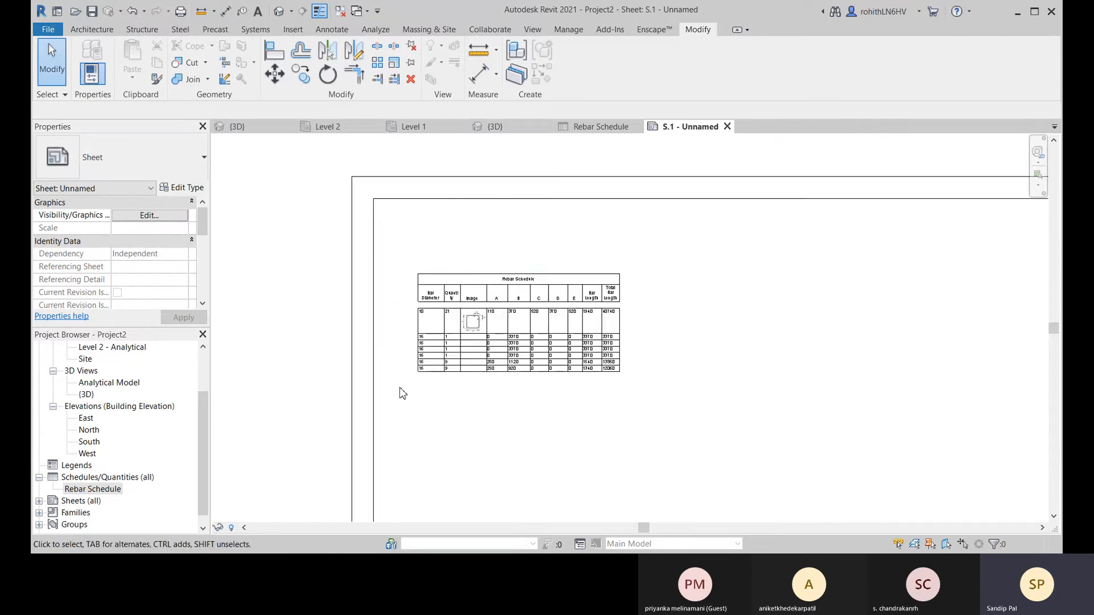
scroll(399, 399, up, 1)
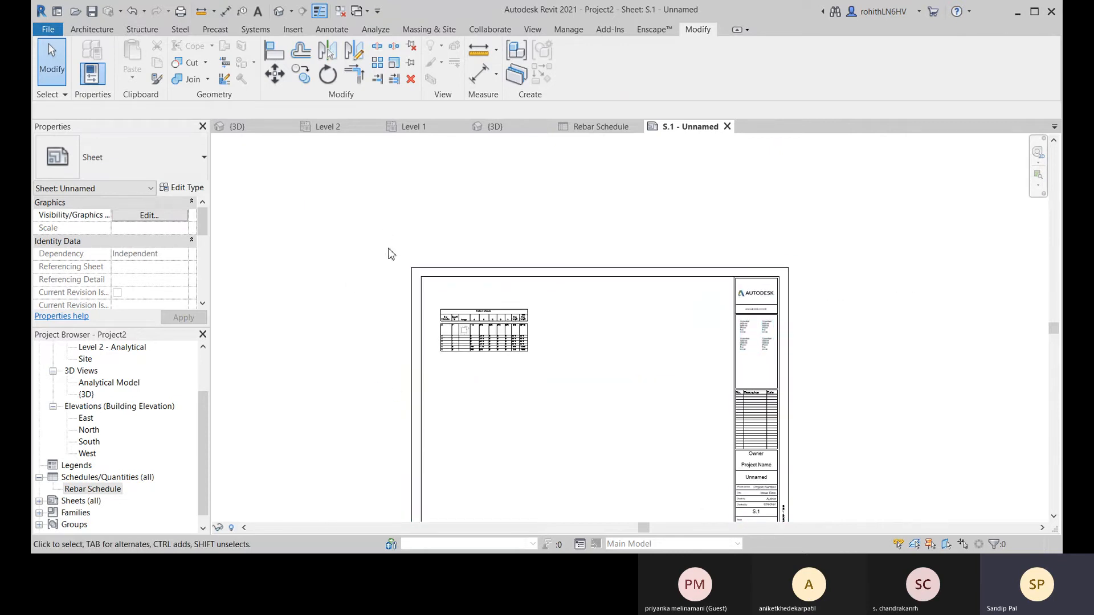
- Switch to the Structural-25 model's 3D view and examine how the steel beams meet the columns and each other
click(239, 127)
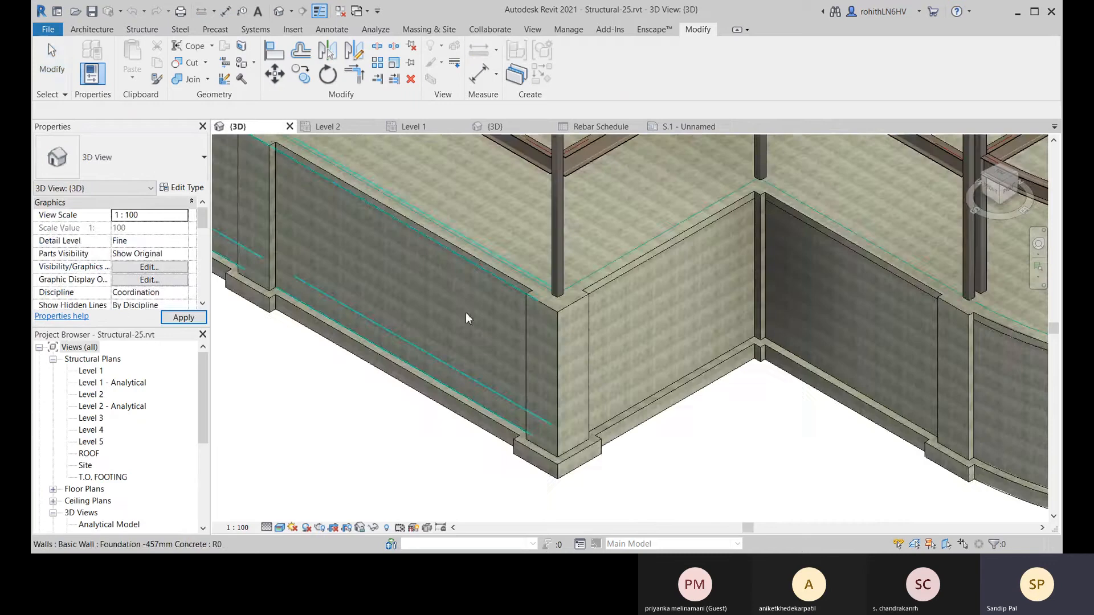
scroll(564, 345, down, 6)
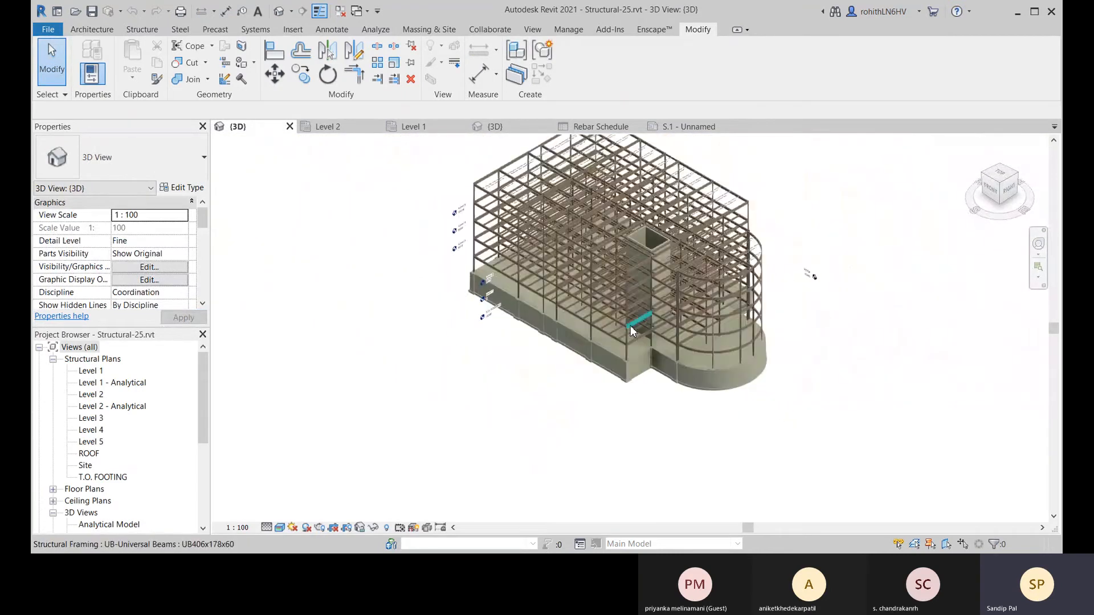
scroll(624, 320, up, 6)
scroll(636, 336, up, 4)
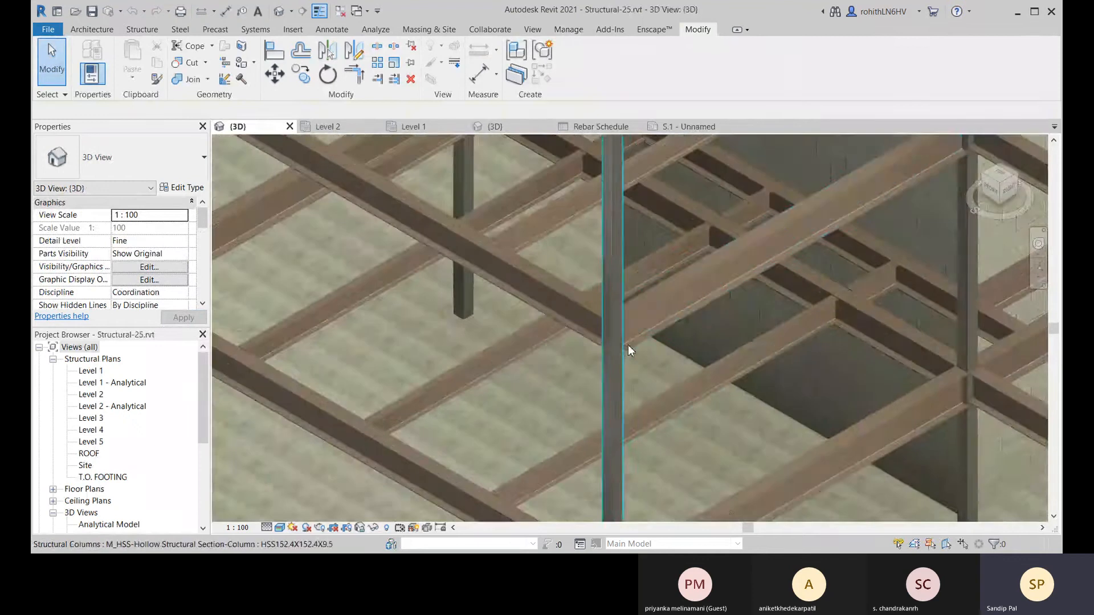
middle_drag(716, 245, 675, 289)
scroll(675, 289, up, 3)
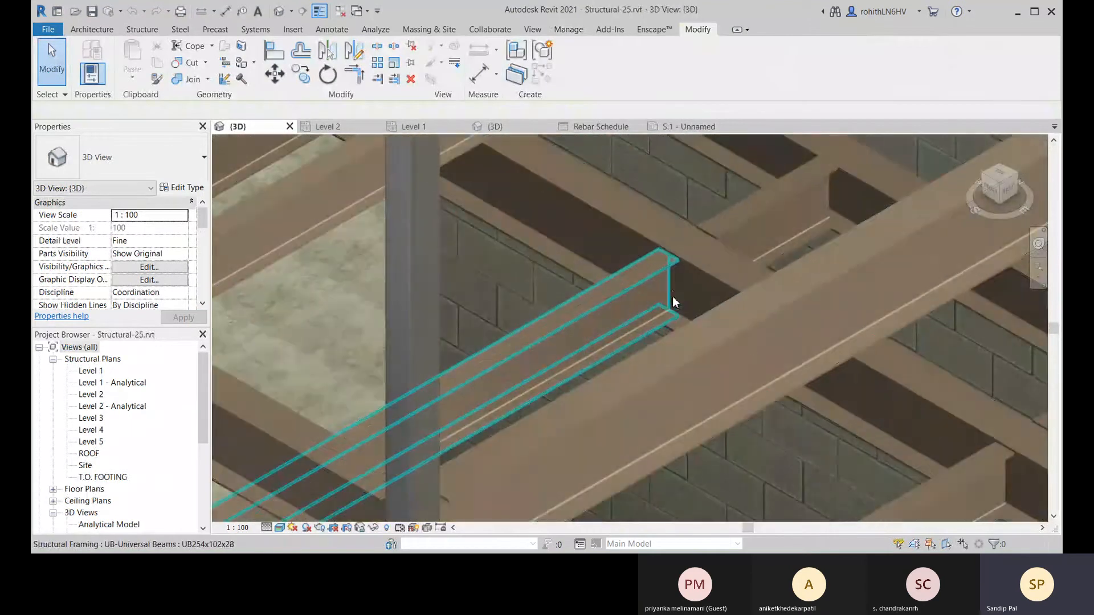
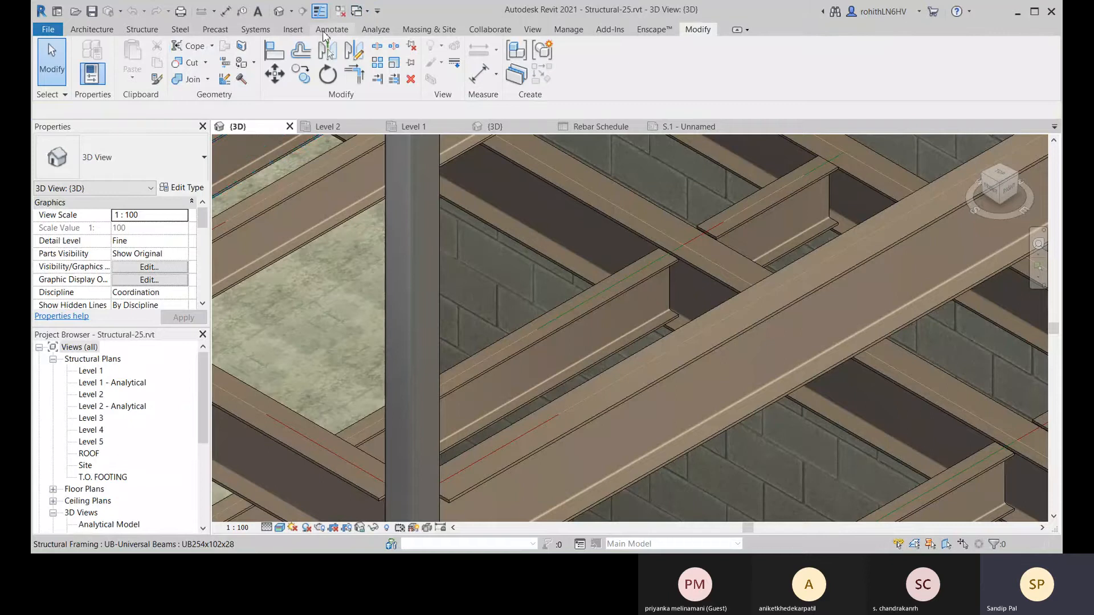
- Open the Level 1 structural plan of the Structural-25 model
click(332, 29)
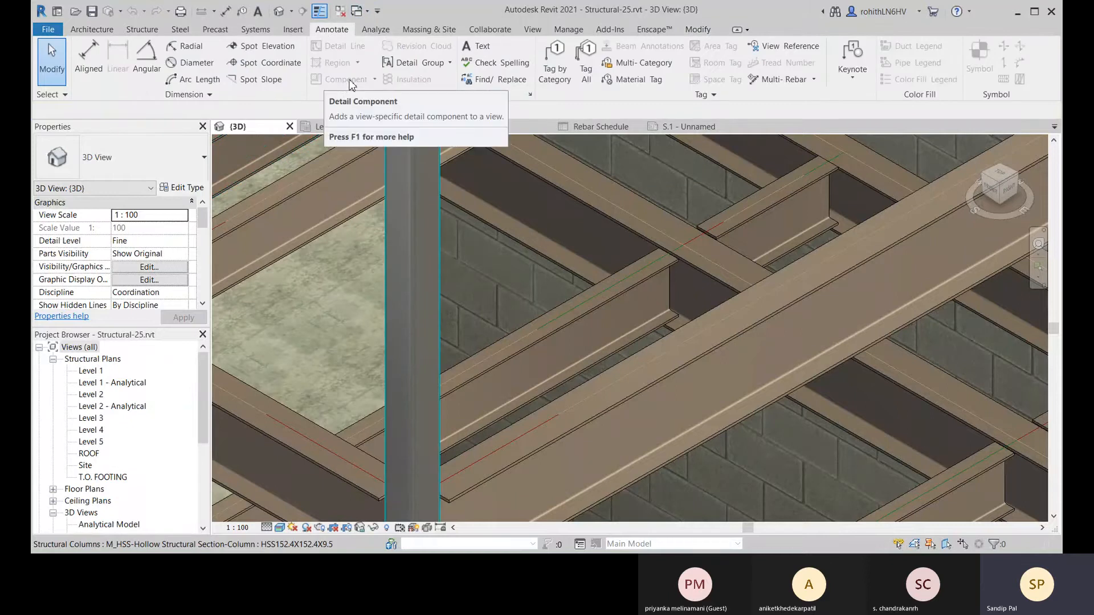
scroll(392, 324, down, 5)
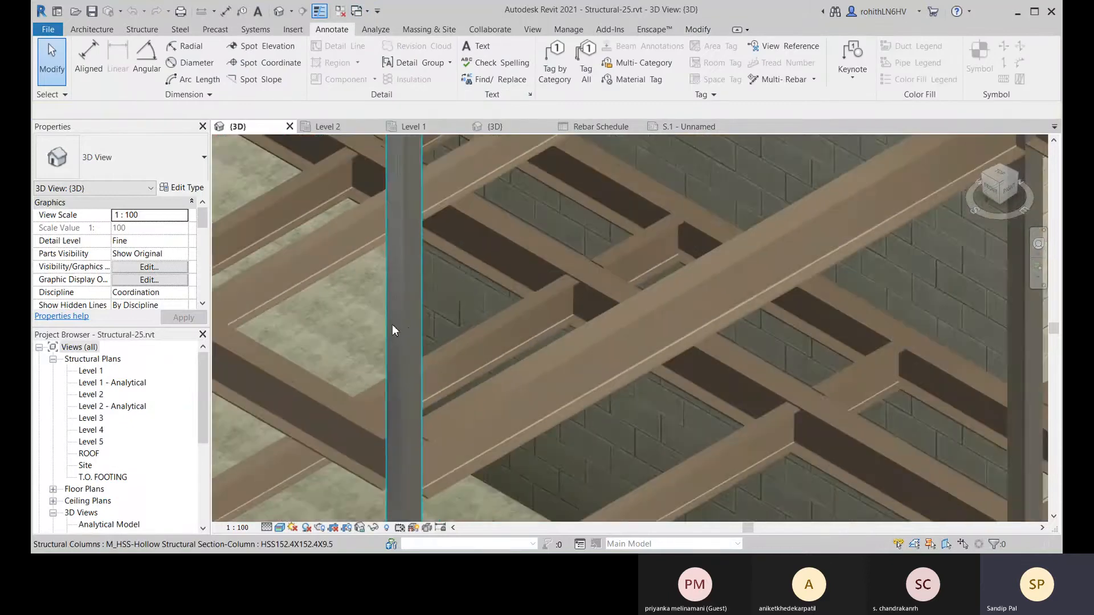
scroll(511, 375, down, 6)
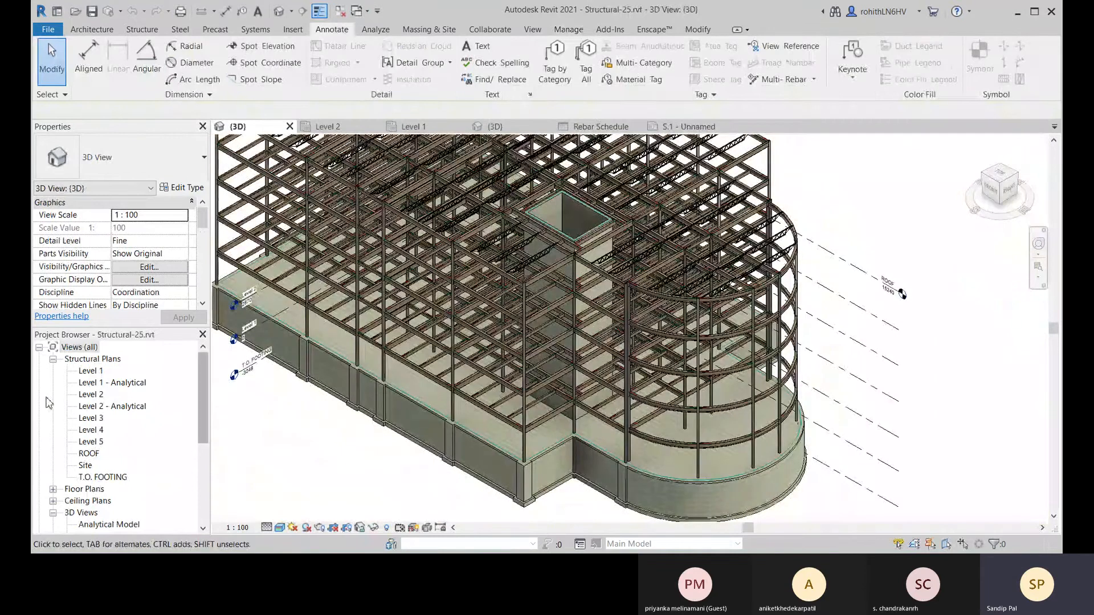
double_click(91, 372)
scroll(531, 393, up, 5)
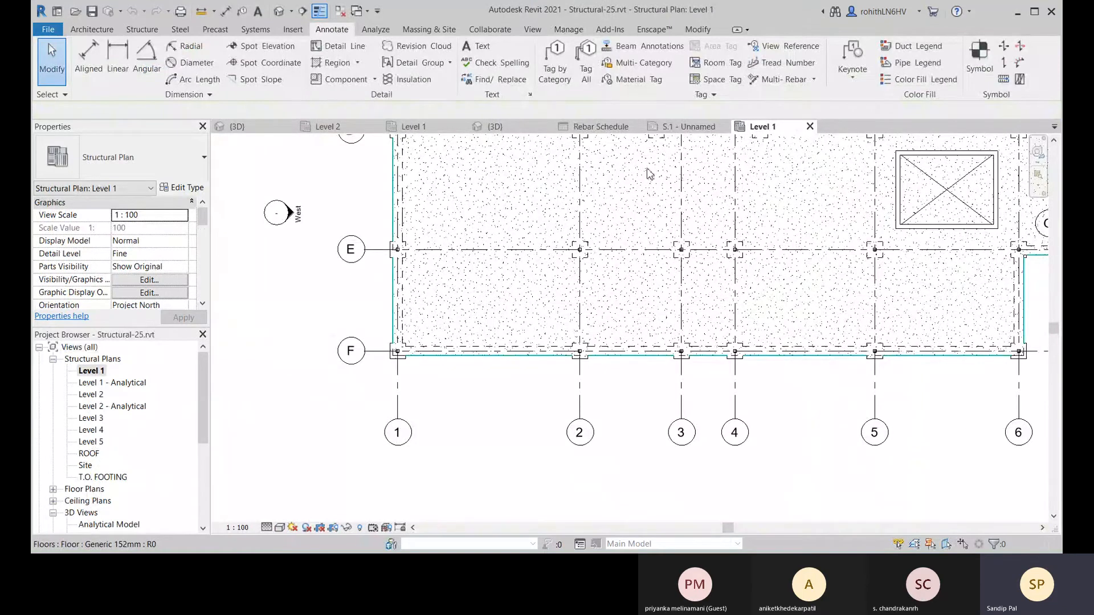
click(533, 29)
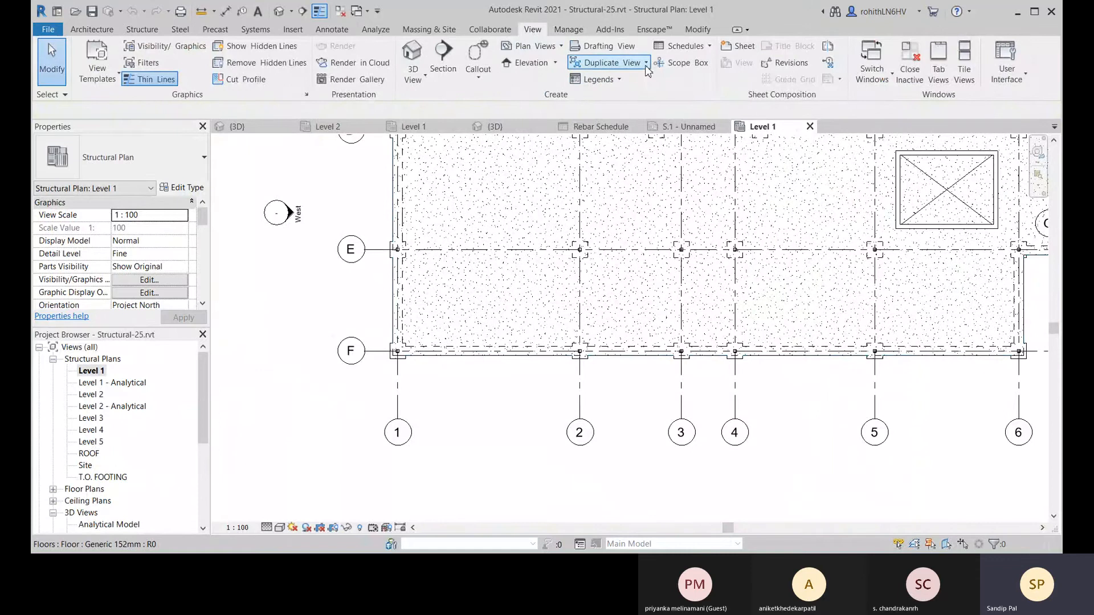
click(556, 63)
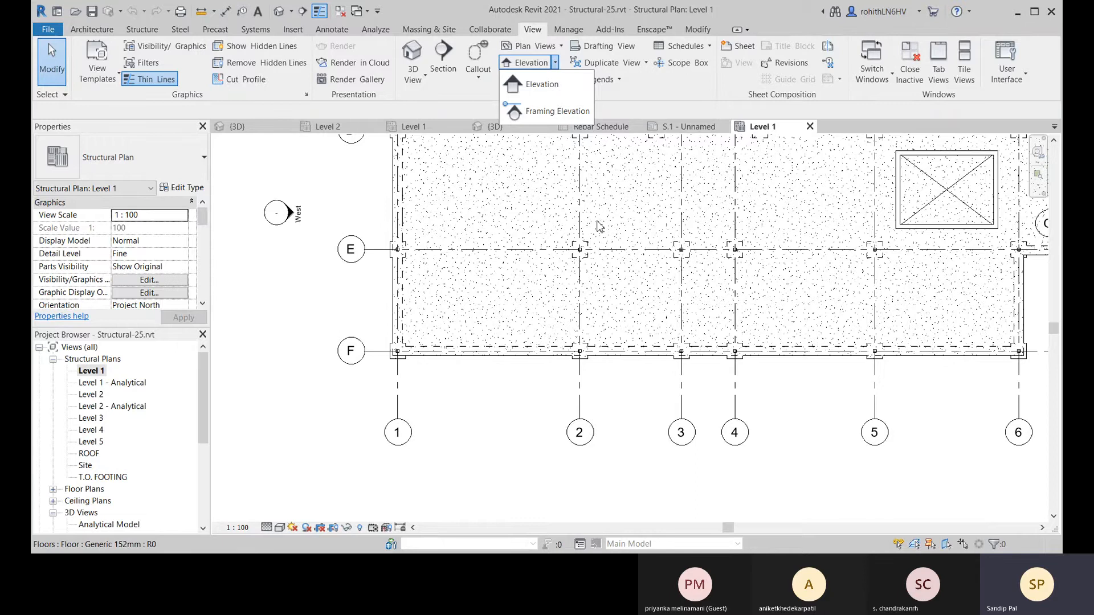
scroll(504, 276, down, 5)
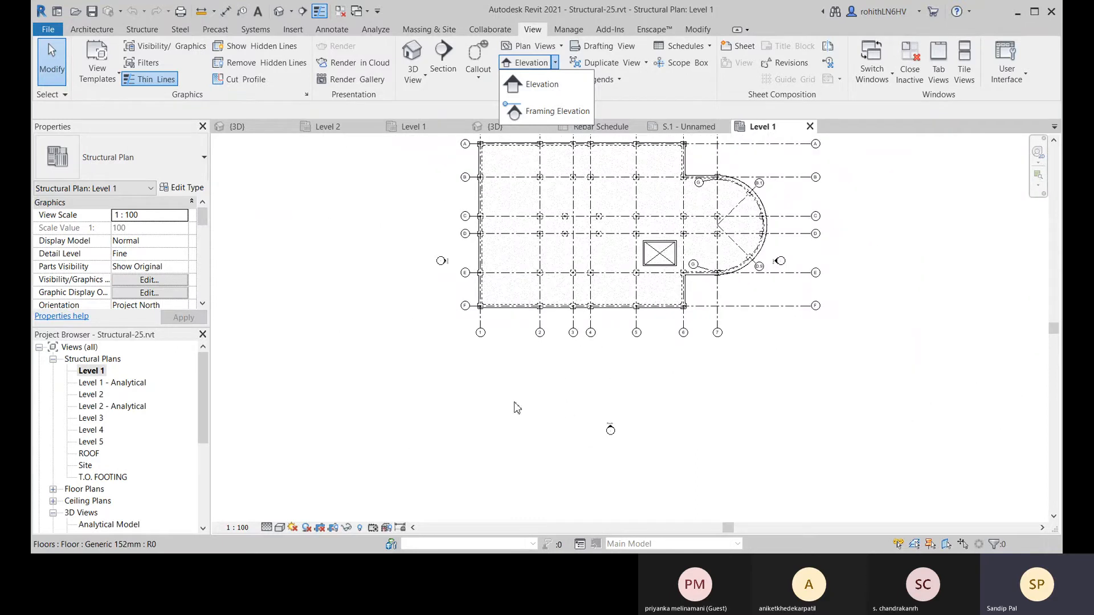
click(377, 335)
right_click(388, 410)
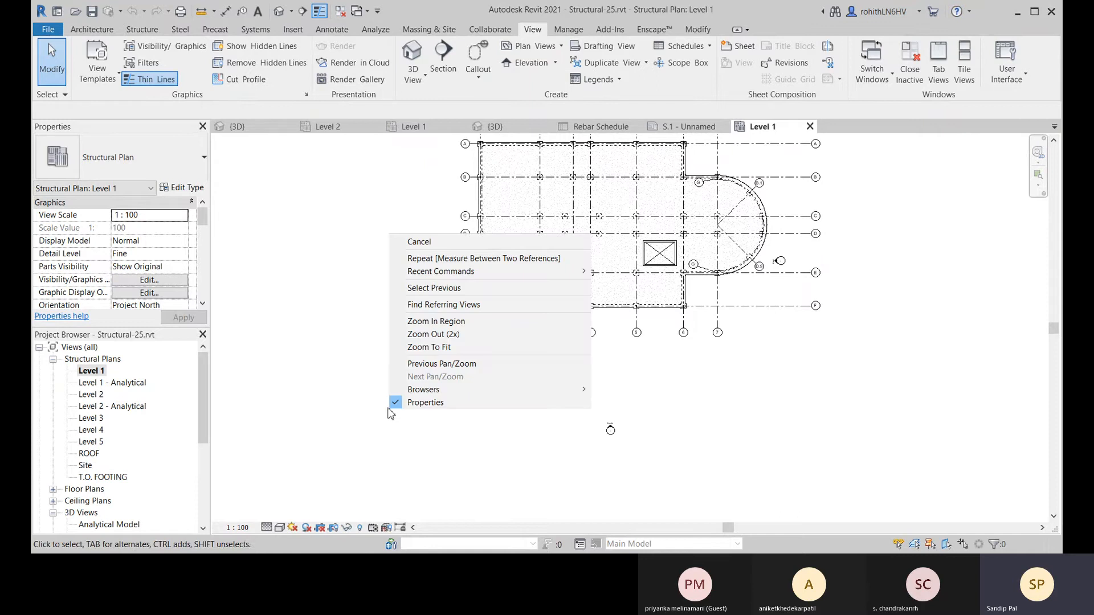
click(345, 343)
- Place a framing elevation attached to grid A, between grids 1 and 2, outside the building and facing it
middle_drag(365, 307, 362, 433)
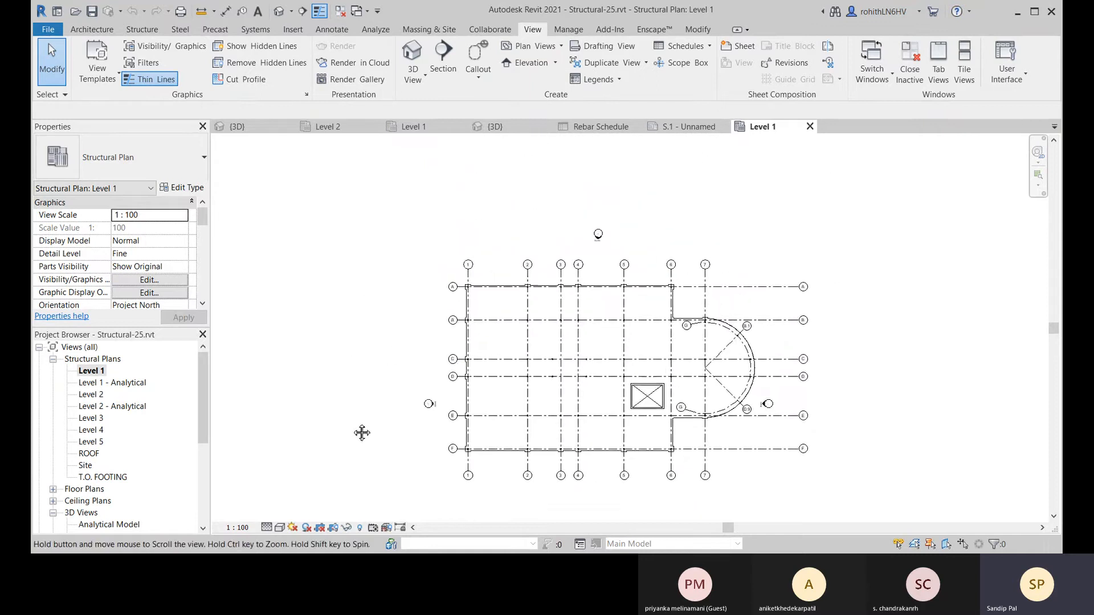
scroll(524, 138, up, 3)
click(555, 63)
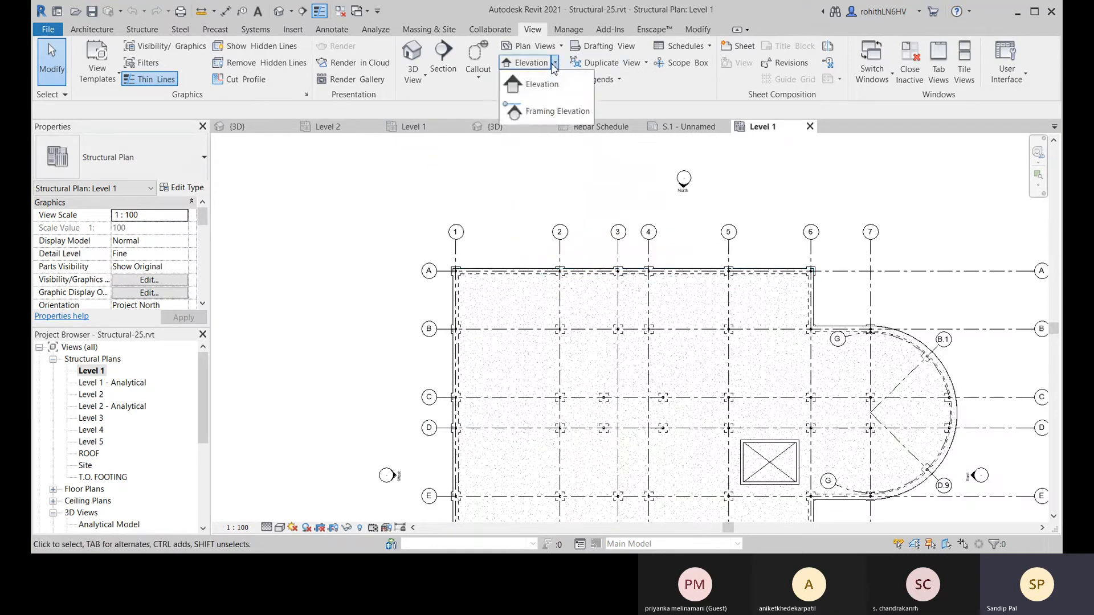
click(556, 111)
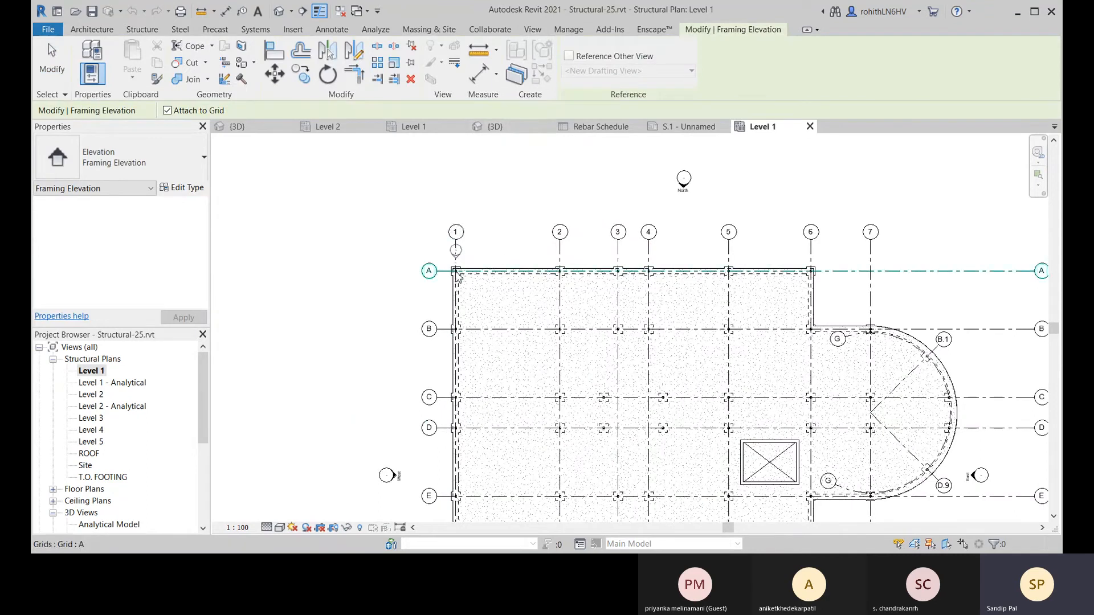
scroll(458, 268, up, 4)
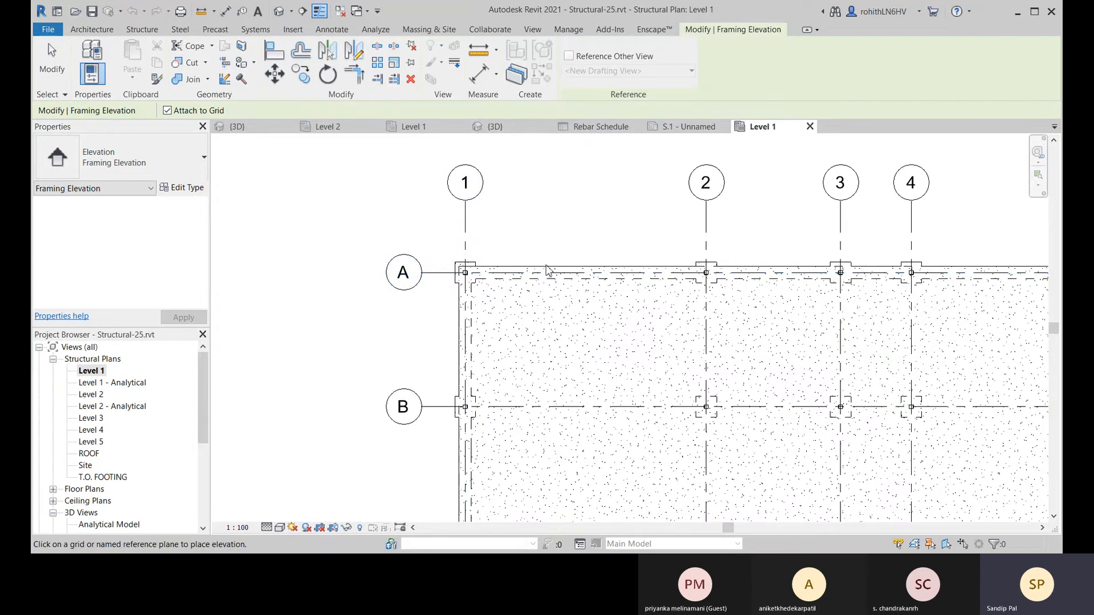
click(589, 275)
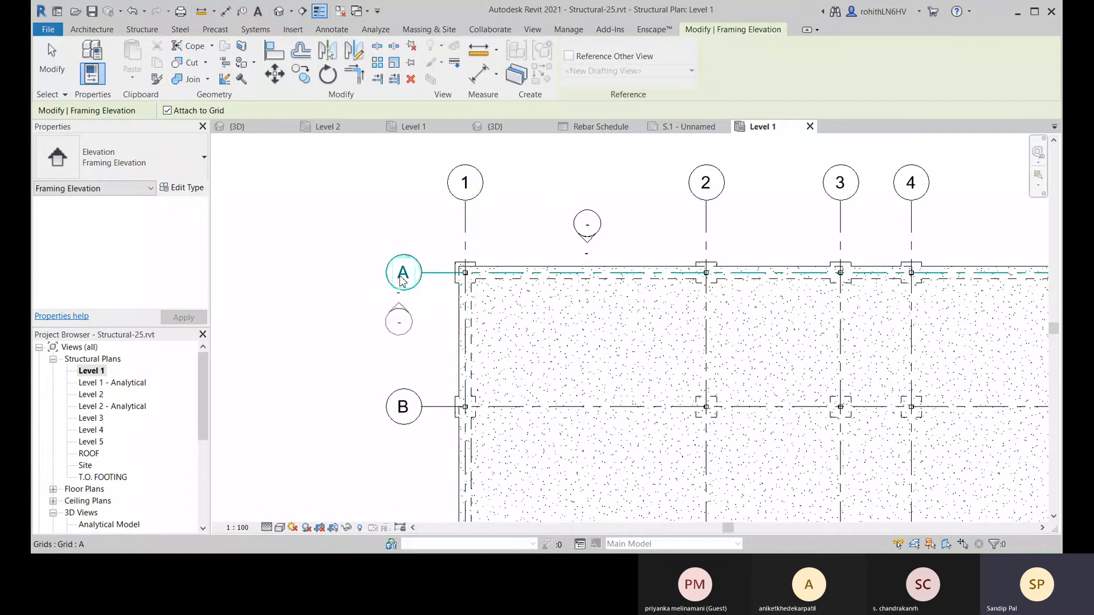
click(52, 63)
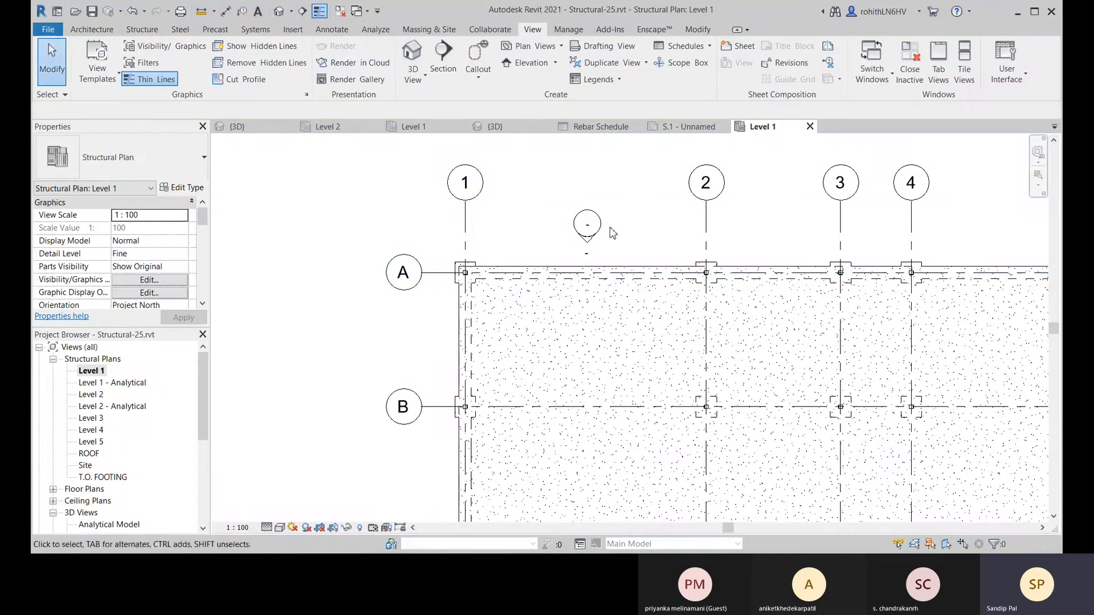
- Open the new framing elevation of grid A and set its detail level to Fine
double_click(593, 229)
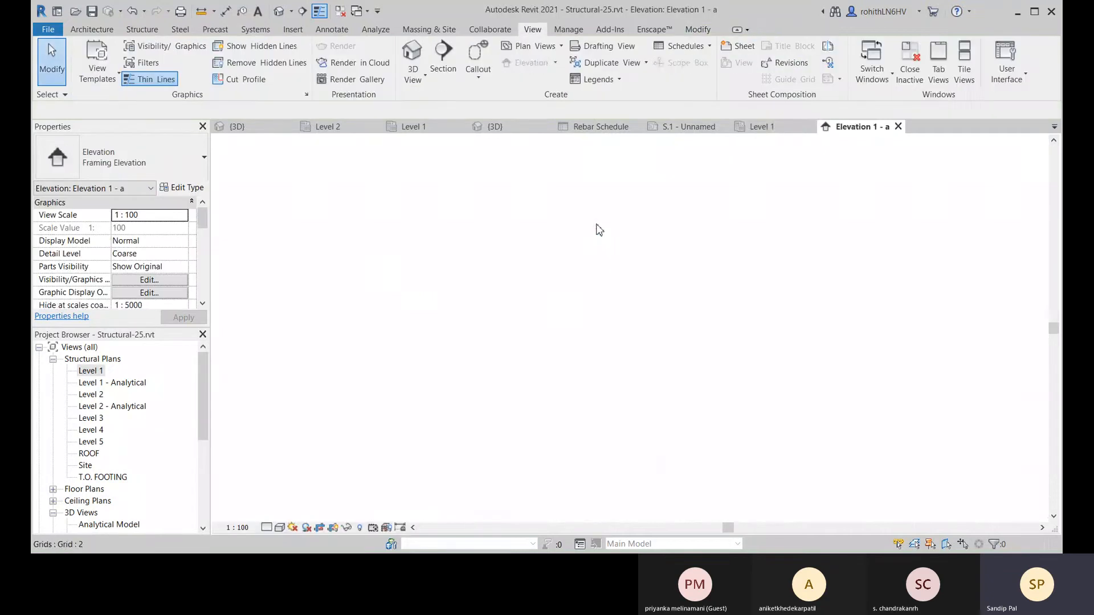
scroll(629, 312, up, 2)
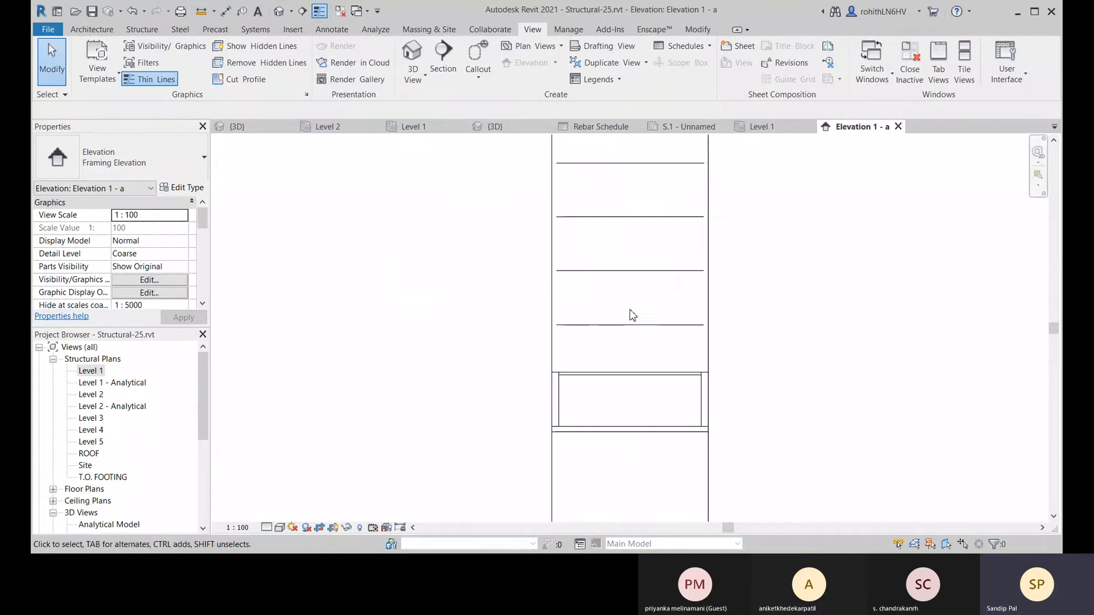
middle_drag(630, 313, 582, 364)
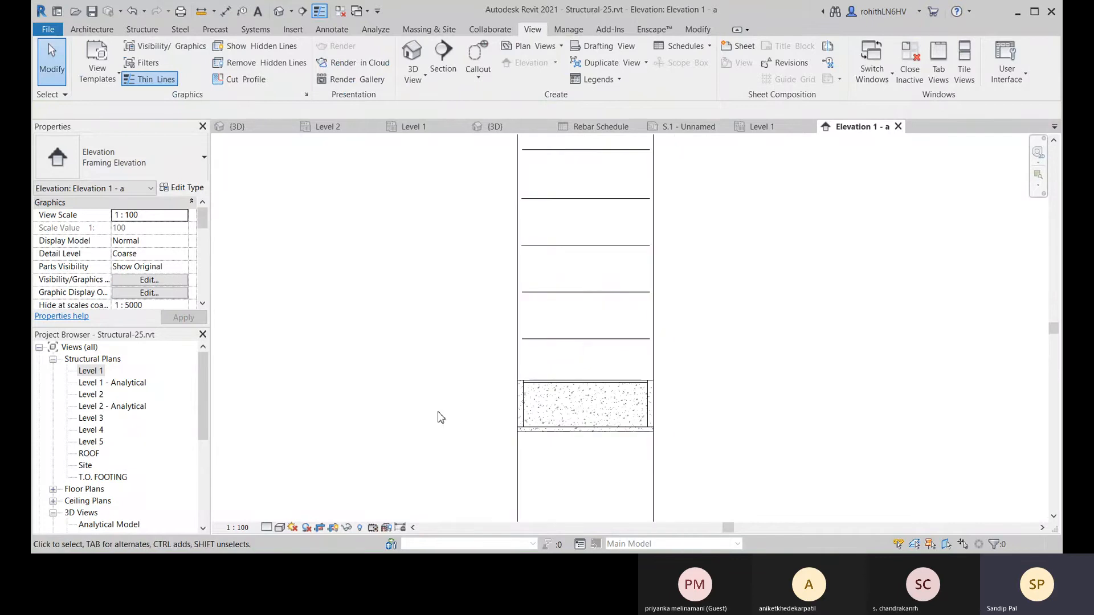
click(266, 527)
click(281, 514)
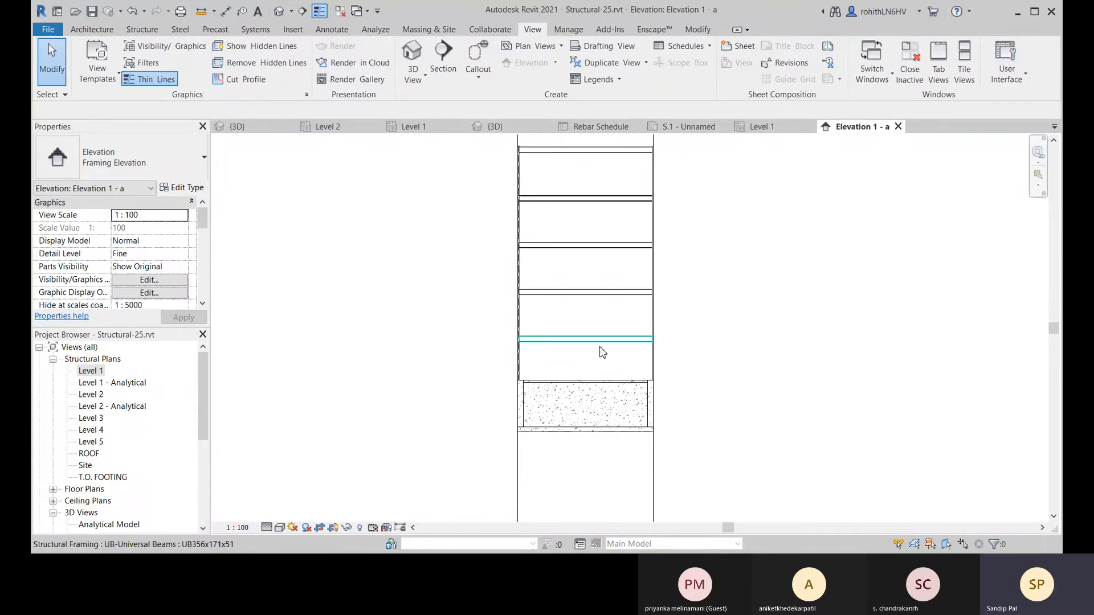
scroll(494, 442, down, 2)
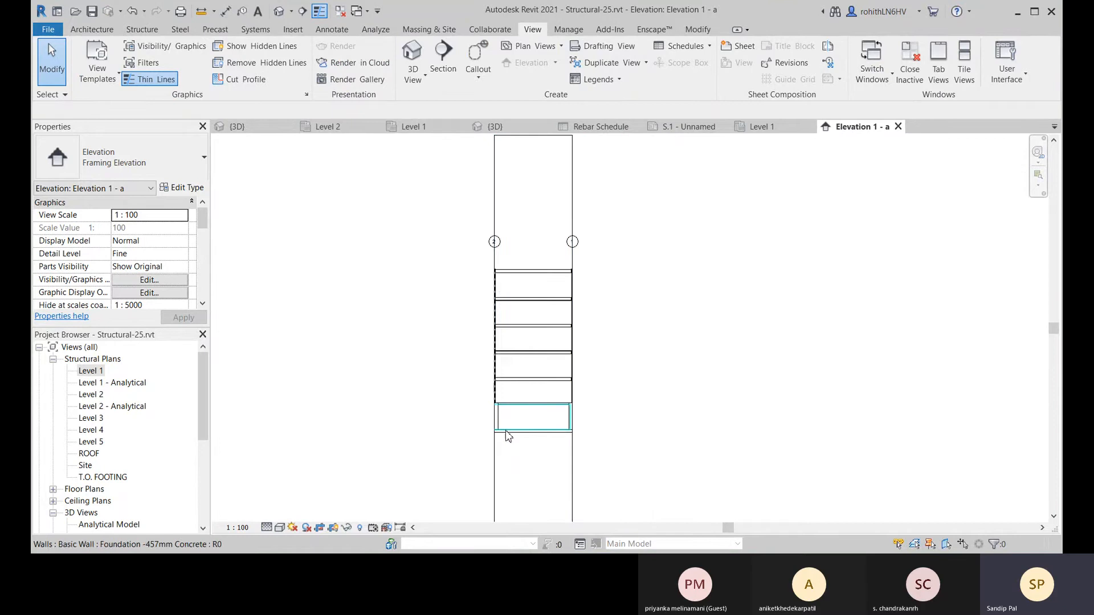
- Raise the lower edge of the elevation's crop region to just below the foundation
scroll(496, 242, up, 2)
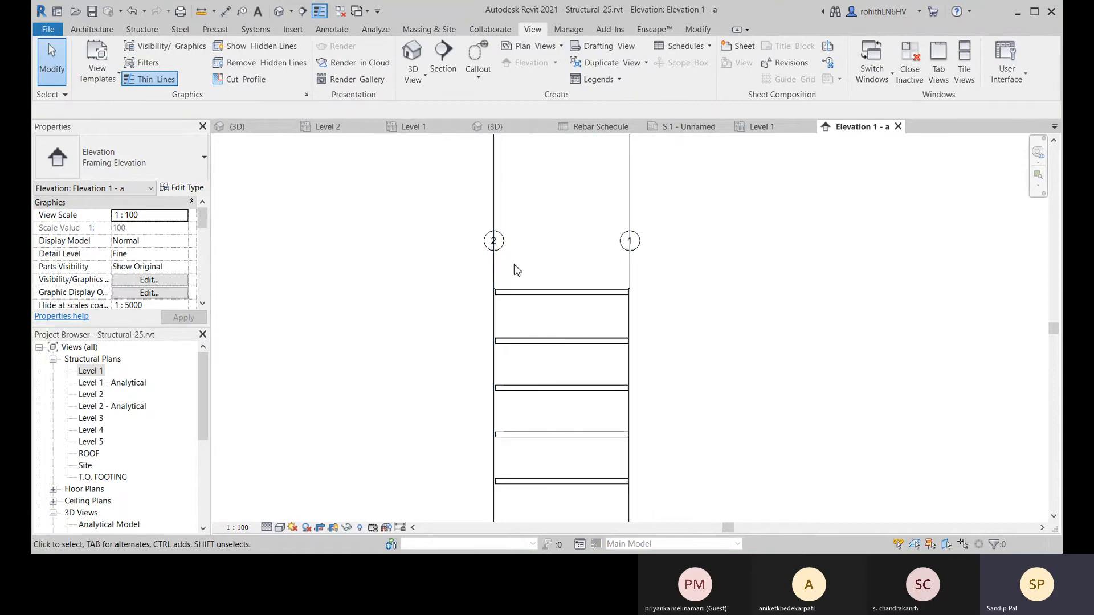
scroll(530, 274, down, 2)
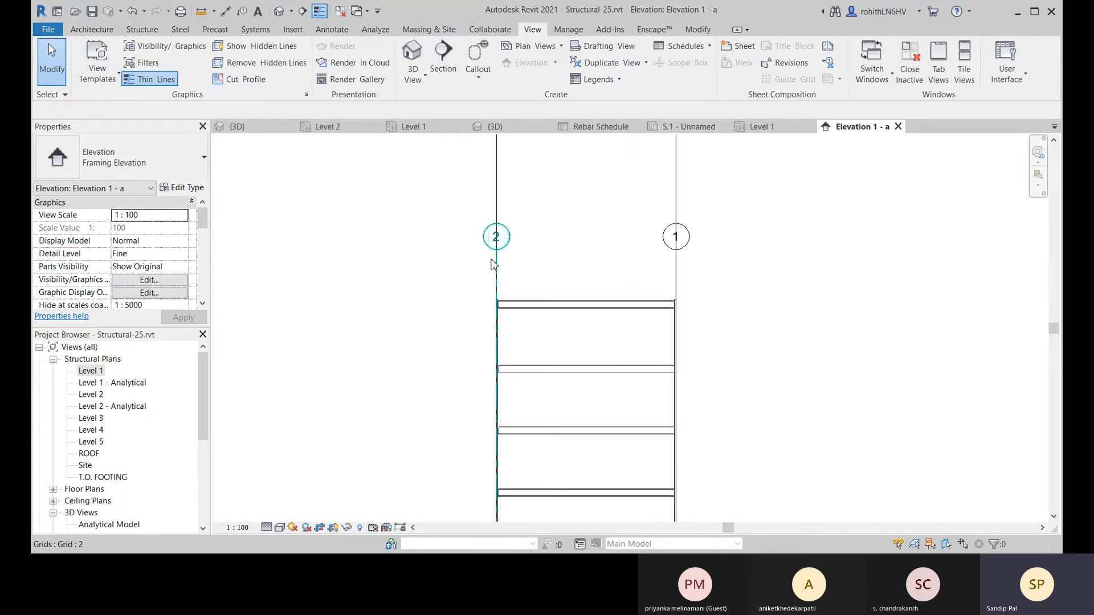
middle_drag(570, 456, 571, 394)
scroll(535, 437, down, 2)
click(548, 509)
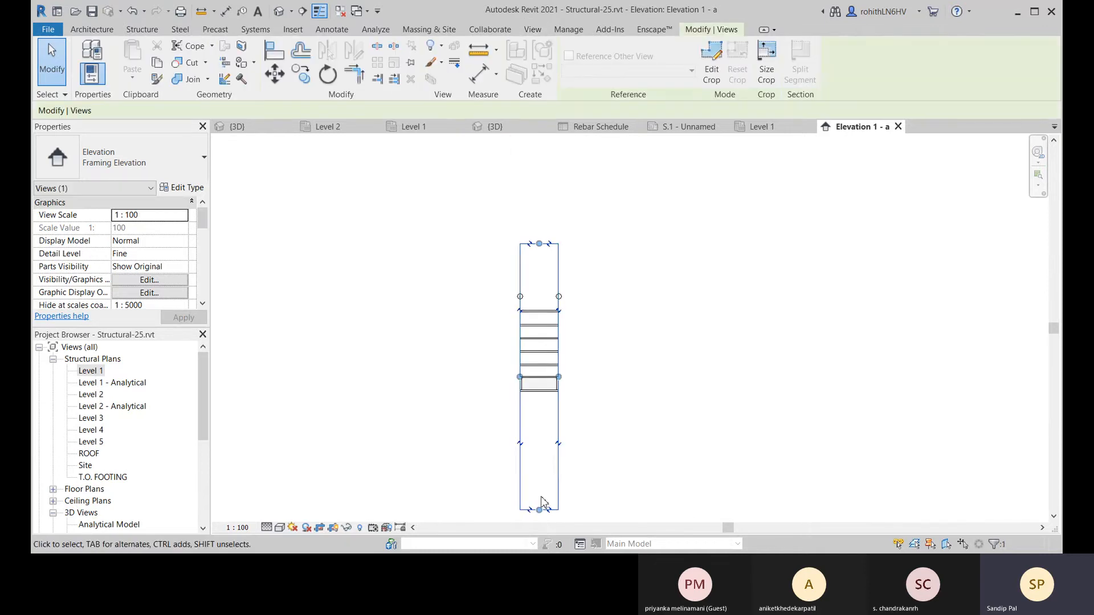
middle_drag(548, 509, 542, 432)
drag(533, 433, 532, 321)
- Extend the crop region outward past grid 2 and check the beams at the column
scroll(506, 308, up, 5)
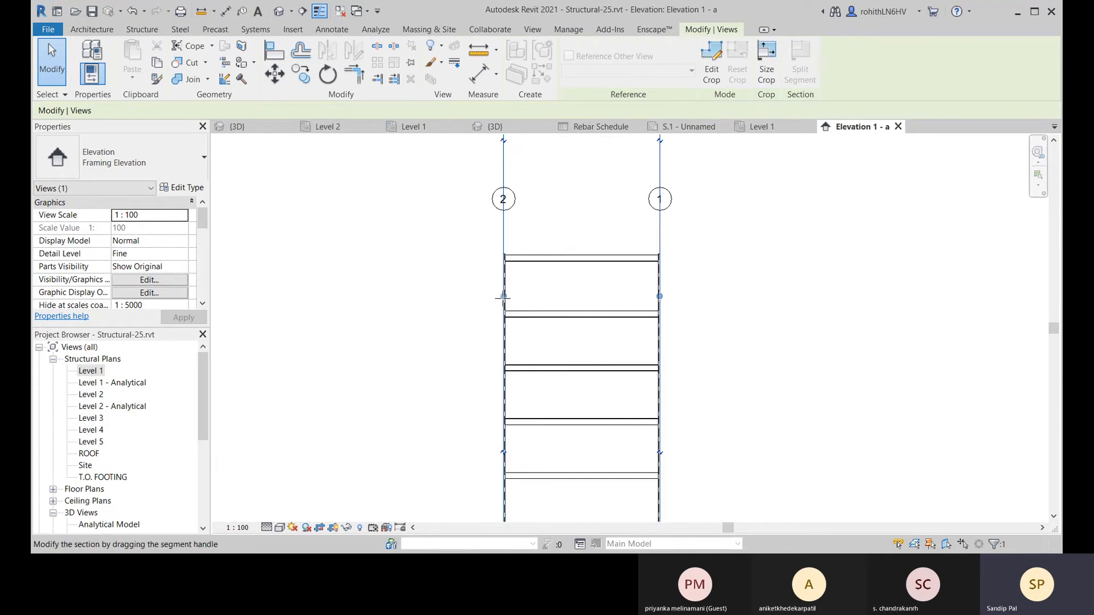
drag(503, 297, 442, 296)
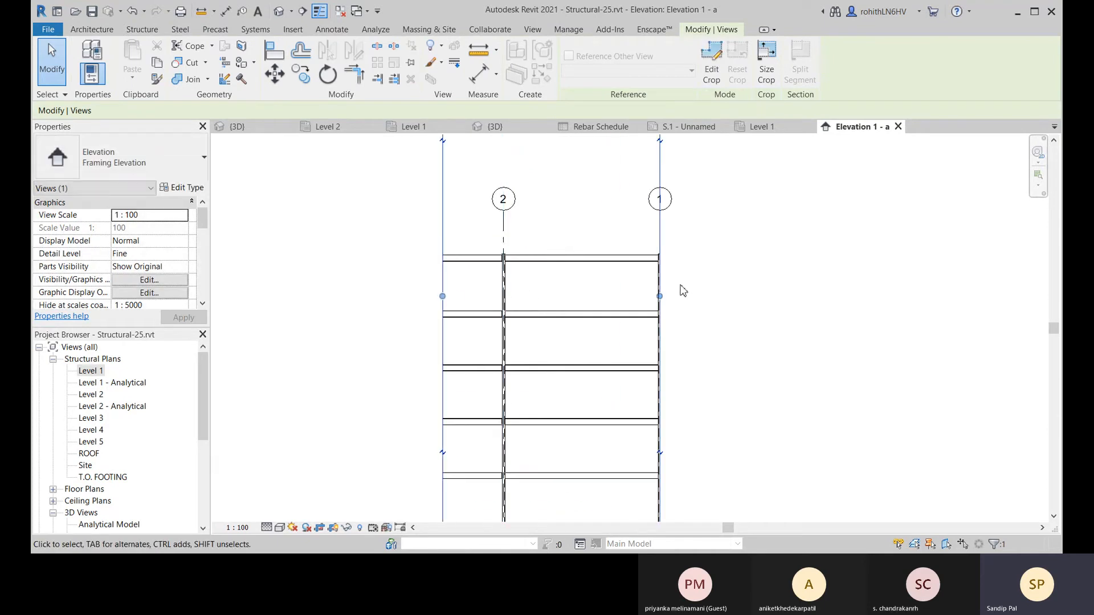
scroll(444, 342, up, 5)
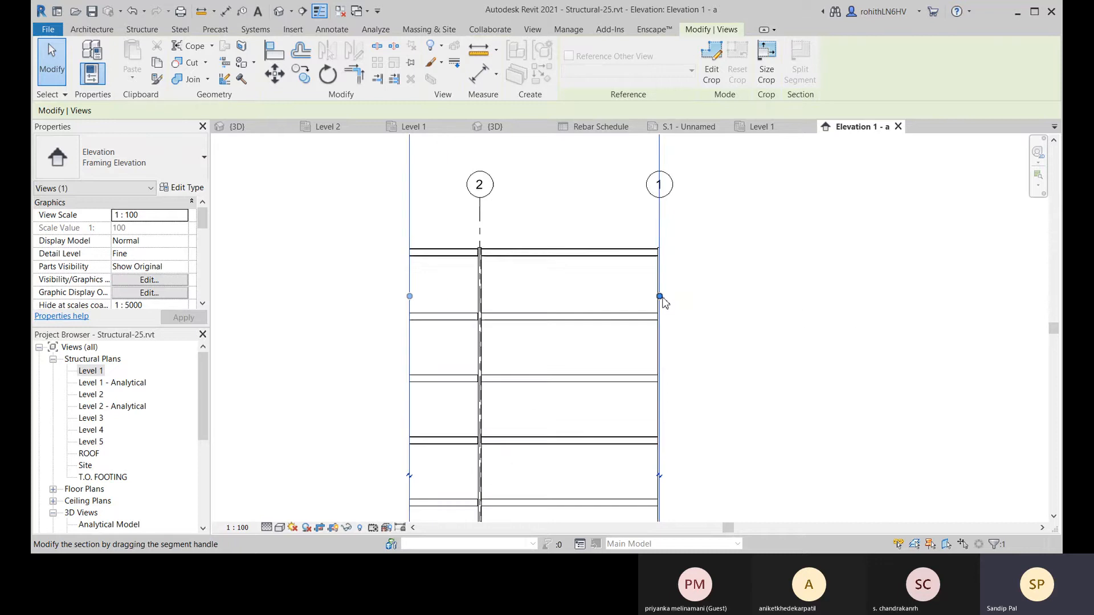
scroll(414, 325, up, 5)
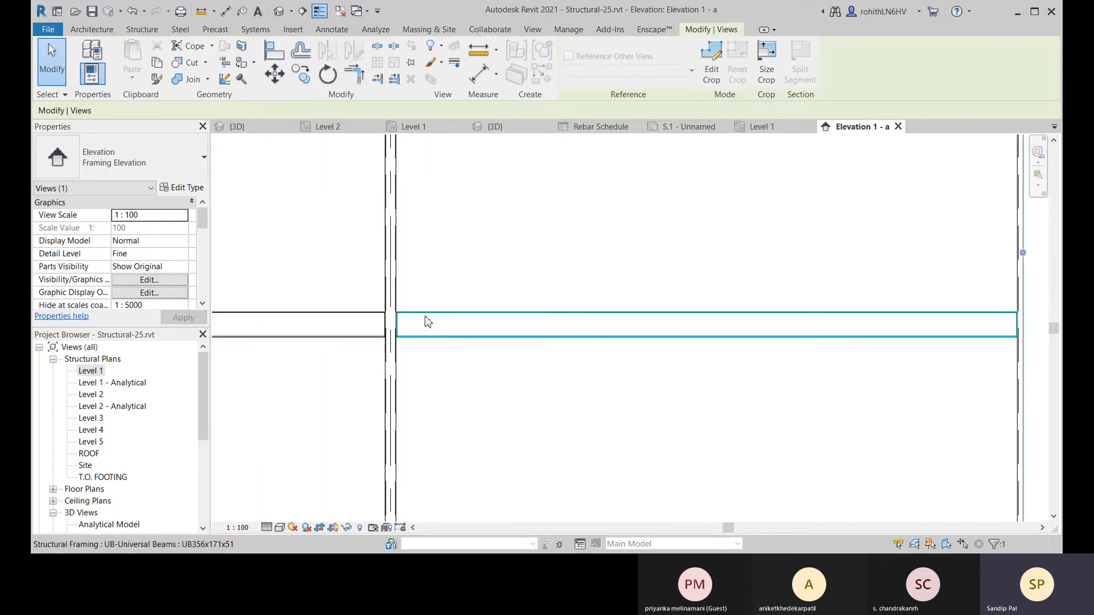
scroll(379, 313, down, 6)
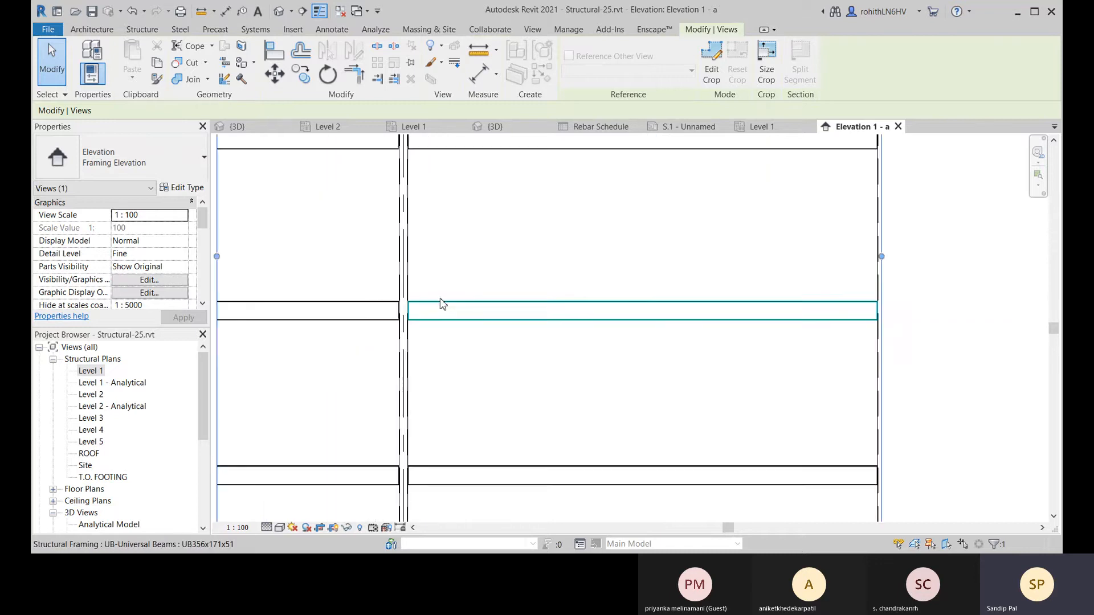
- Extend the crop region beyond grid 1 and bring its opposite edge back to grid 2
mouse_move(609, 283)
mouse_down()
mouse_move(672, 279)
mouse_move(613, 272)
mouse_up()
scroll(585, 279, down, 3)
scroll(592, 278, down, 1)
drag(490, 278, 520, 293)
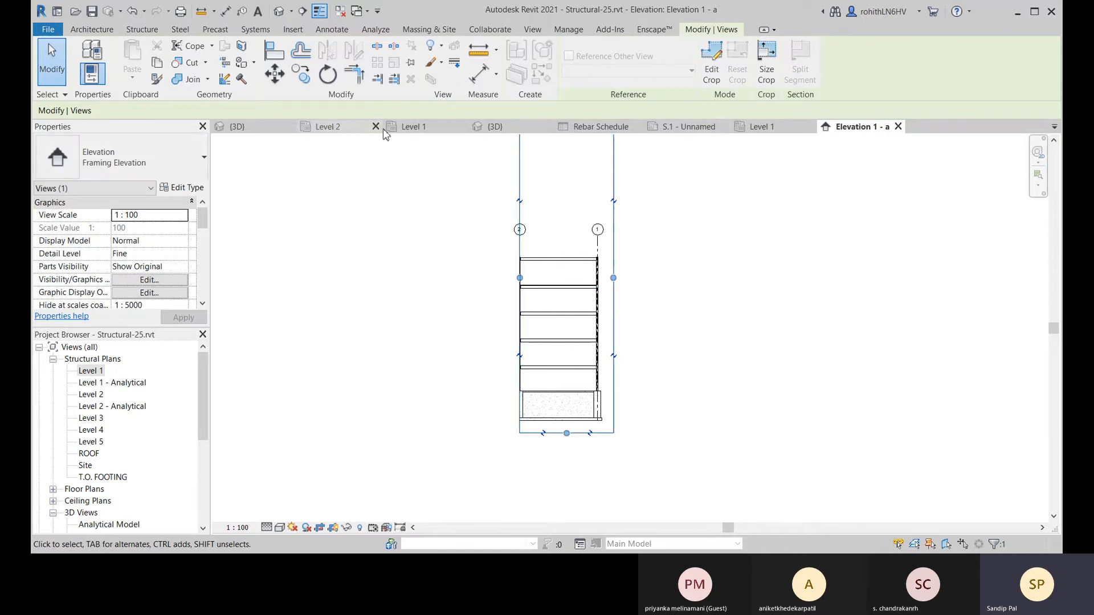
- Return to the Structural-25 Level 1 plan and examine the framing elevation marker's extent along grid A and its view directions
click(424, 128)
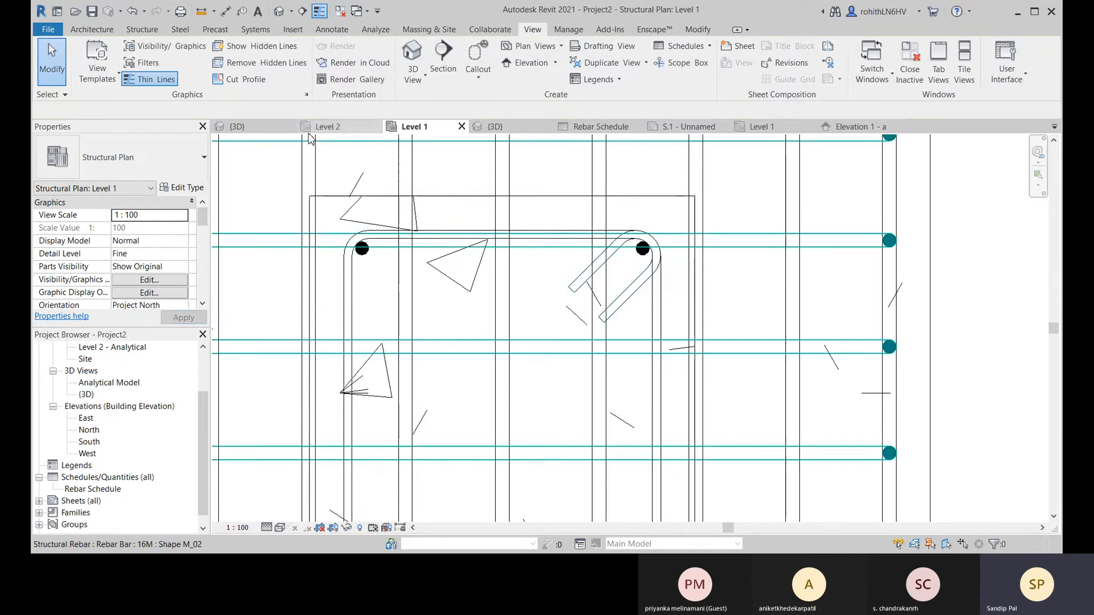
click(768, 127)
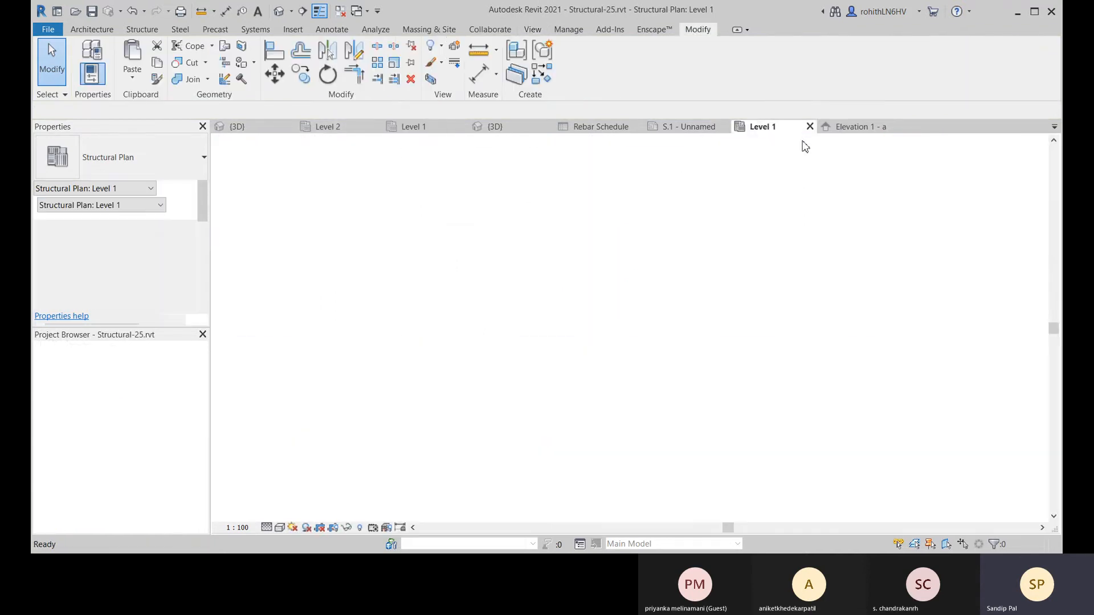
scroll(602, 233, up, 2)
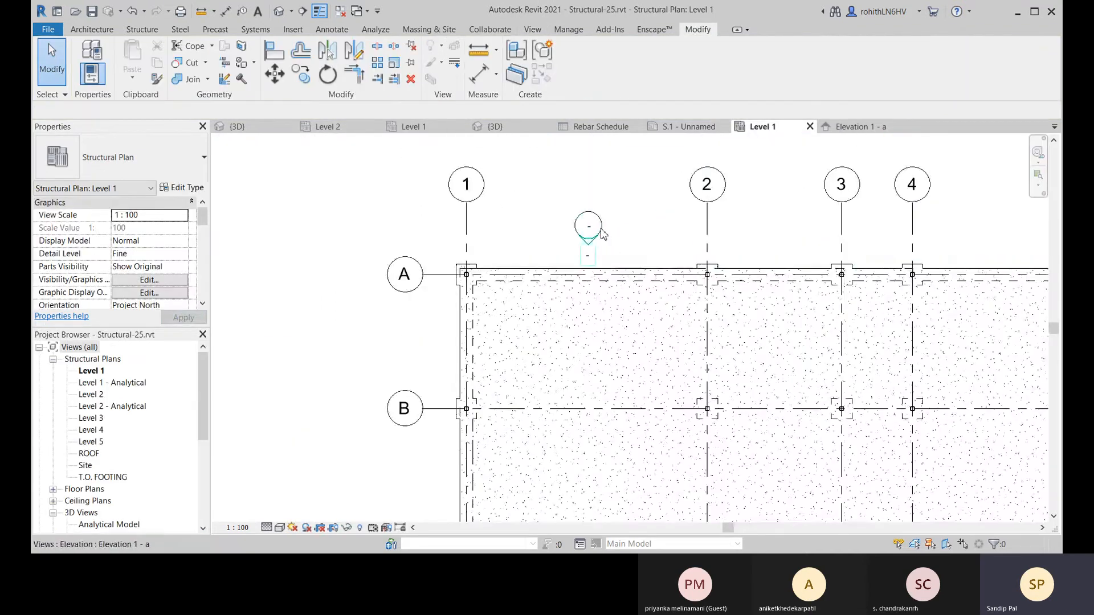
click(601, 230)
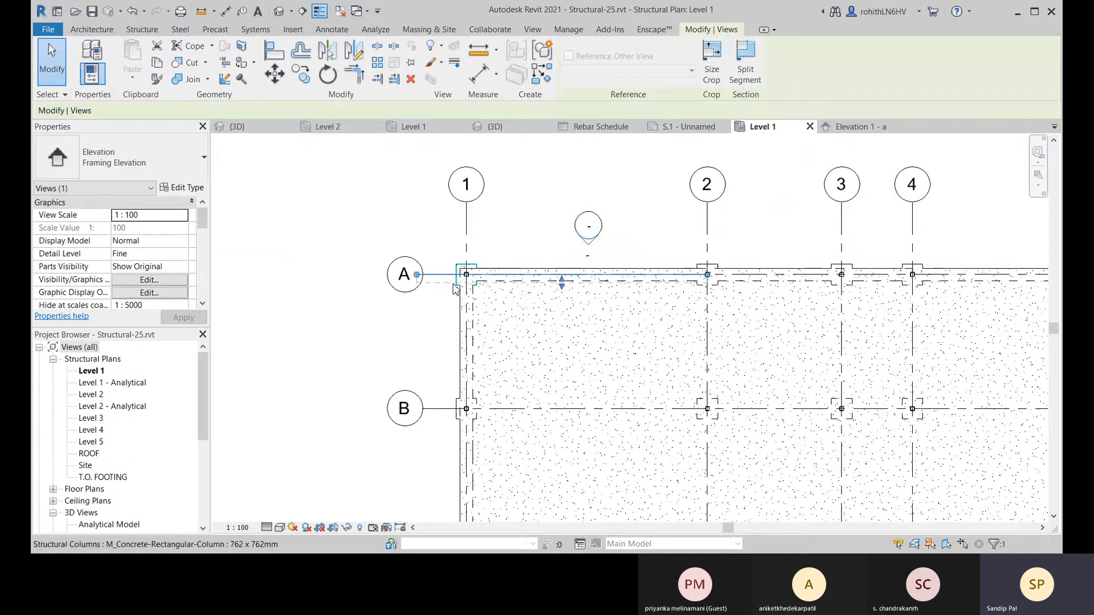
scroll(413, 288, up, 1)
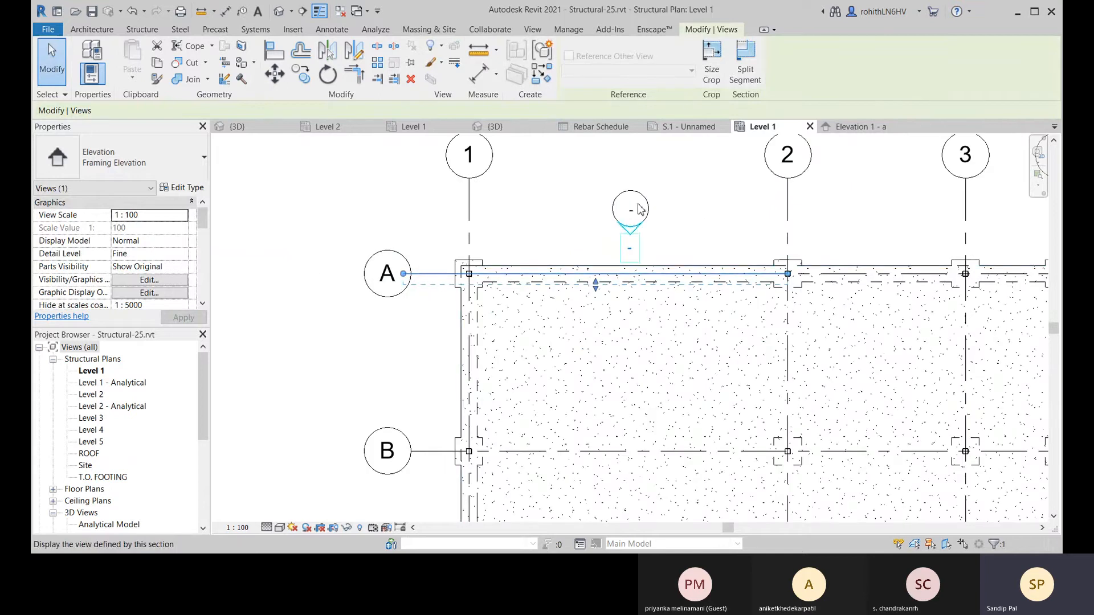
click(632, 208)
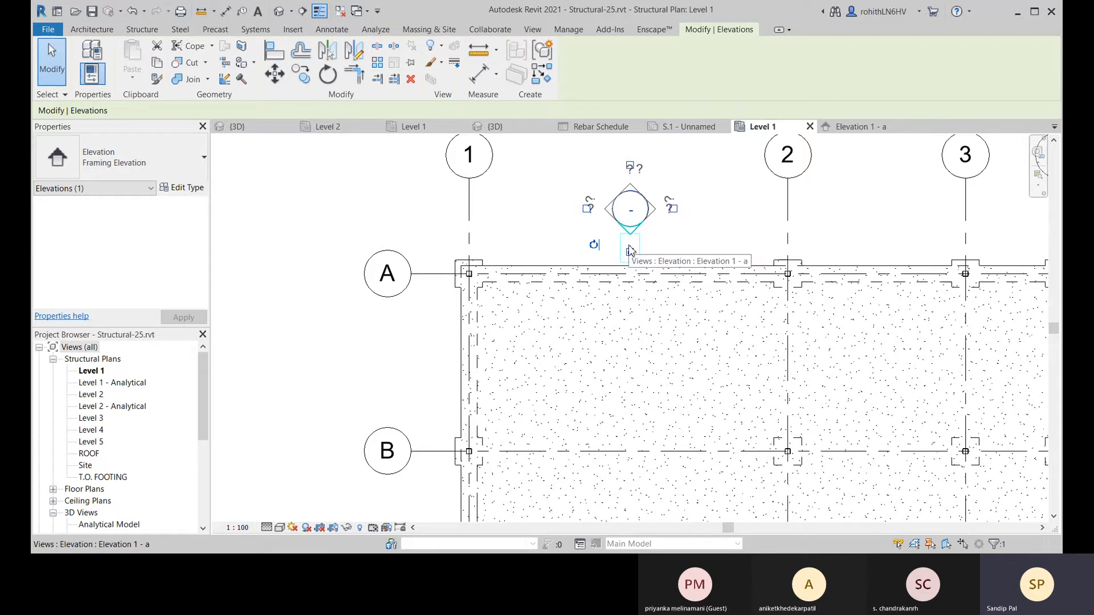
click(627, 246)
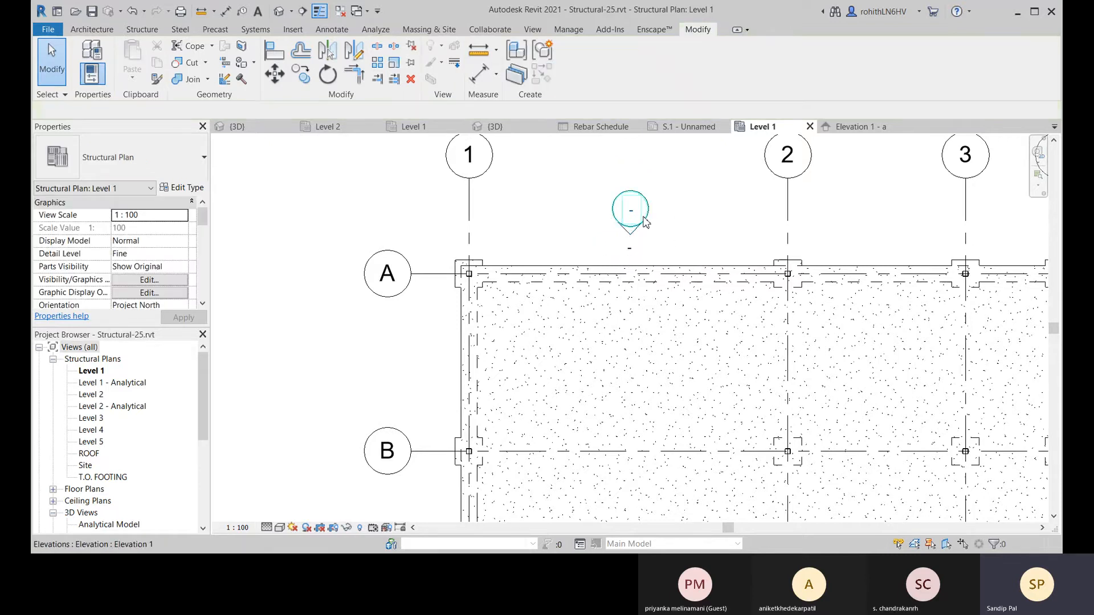
- Reopen the framing elevation of grid A and extend its crop region past the column on grid 2
click(867, 127)
scroll(523, 306, up, 5)
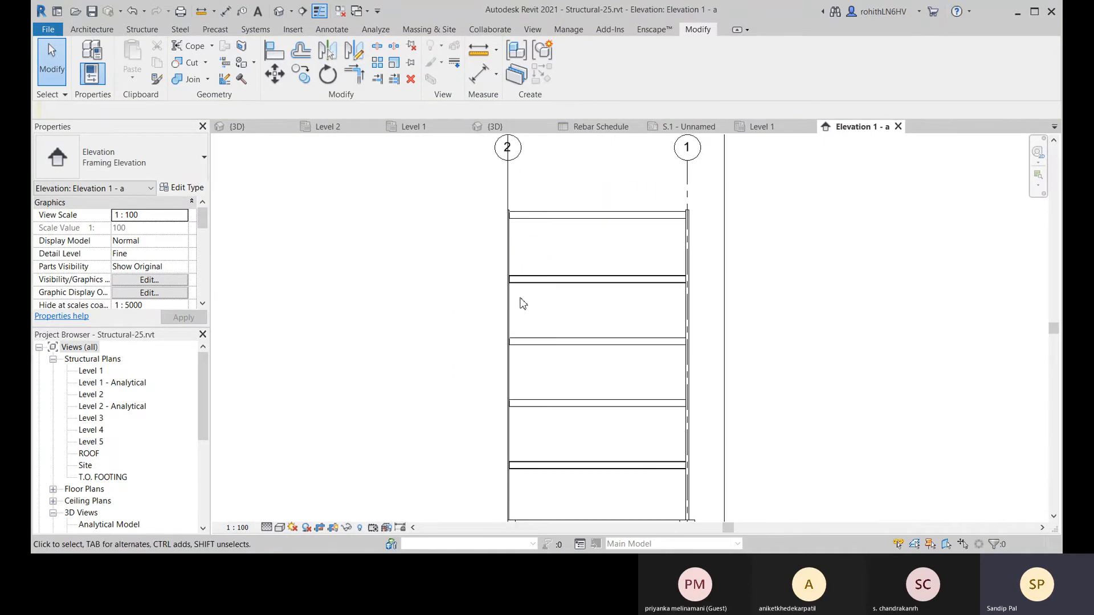
scroll(509, 275, up, 3)
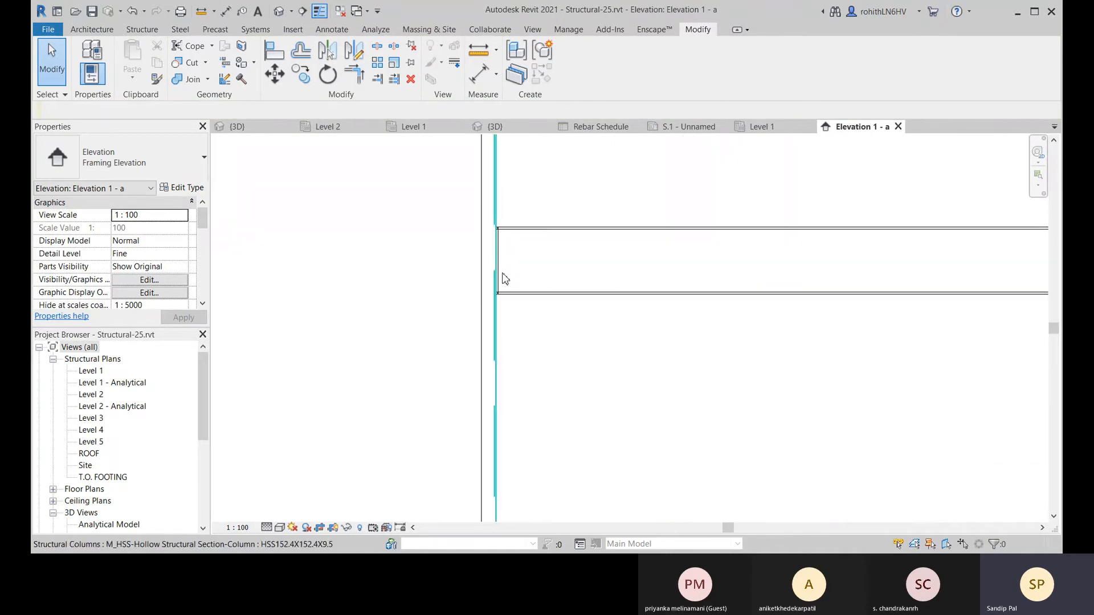
scroll(501, 245, up, 5)
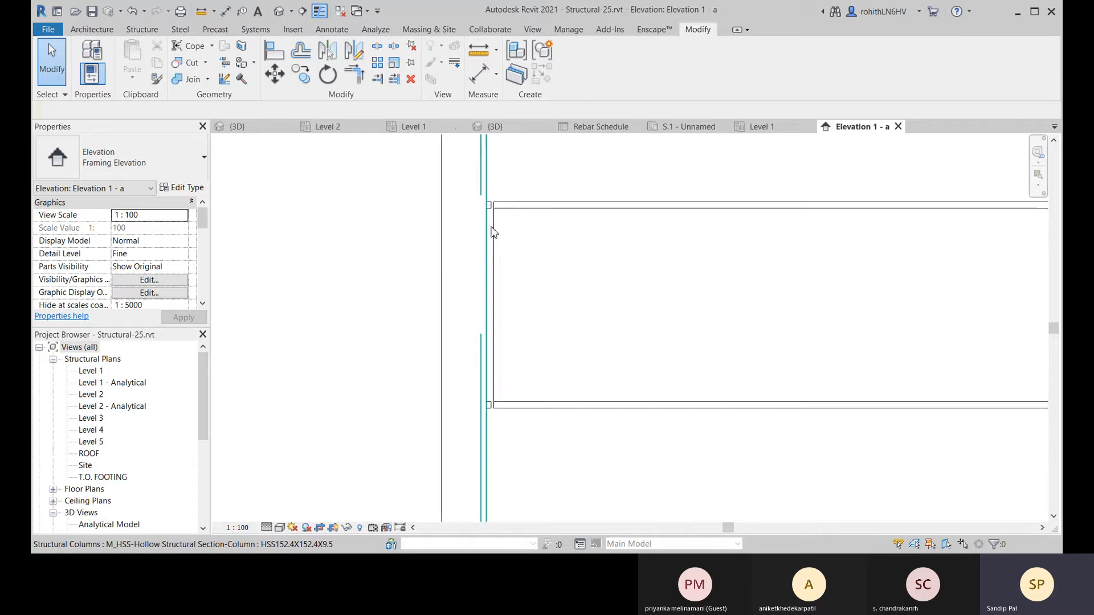
scroll(470, 250, down, 3)
click(465, 249)
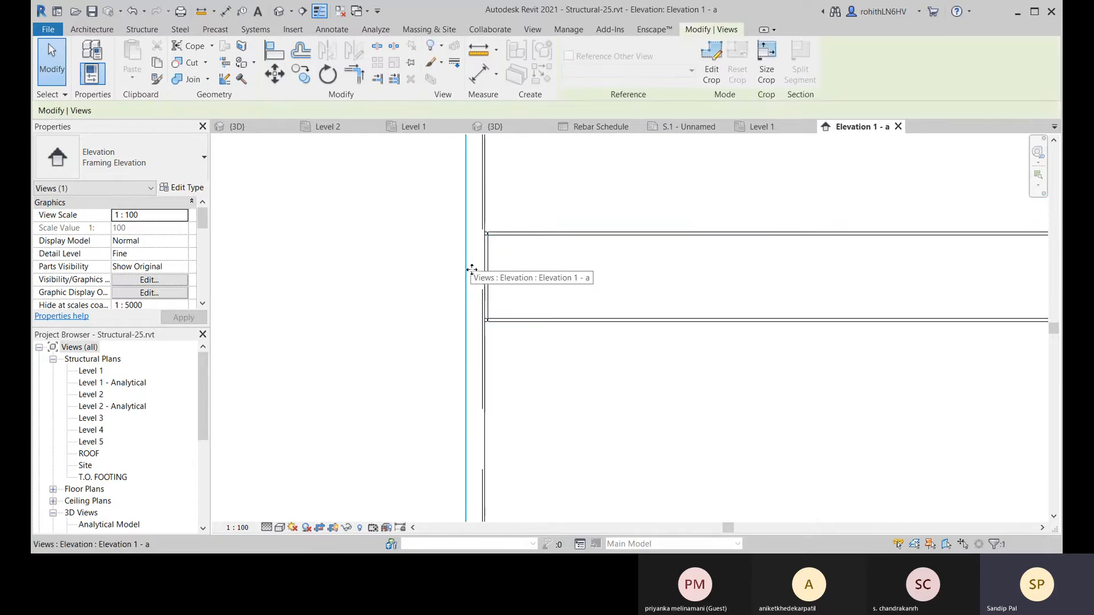
scroll(467, 350, down, 3)
click(485, 241)
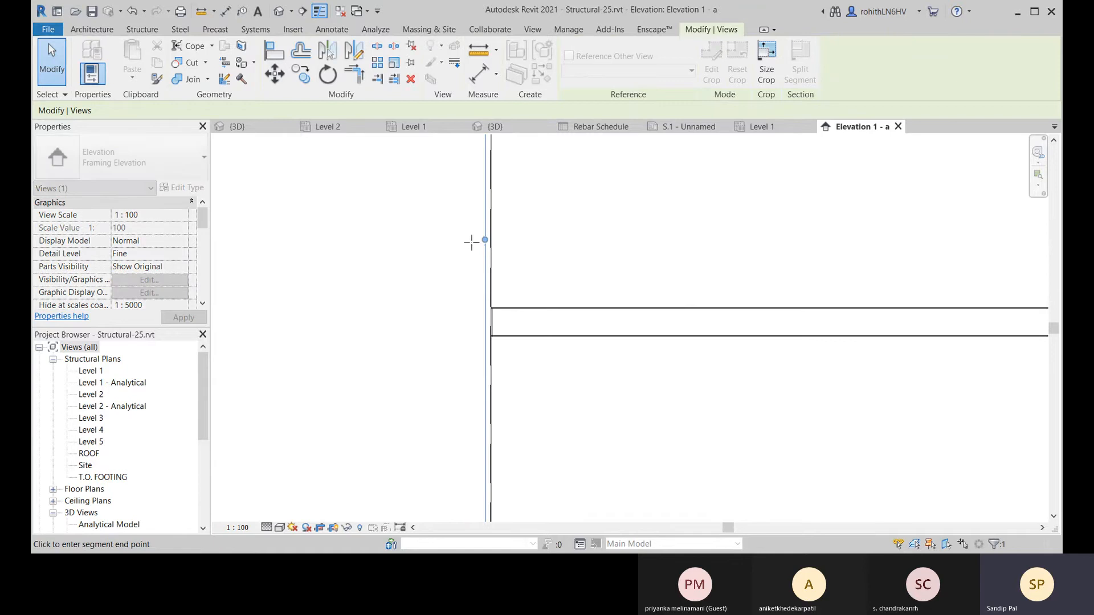
click(449, 241)
- Set the elevation's visual style to Wireframe at the grid 2 beam-to-column connection
scroll(493, 314, up, 3)
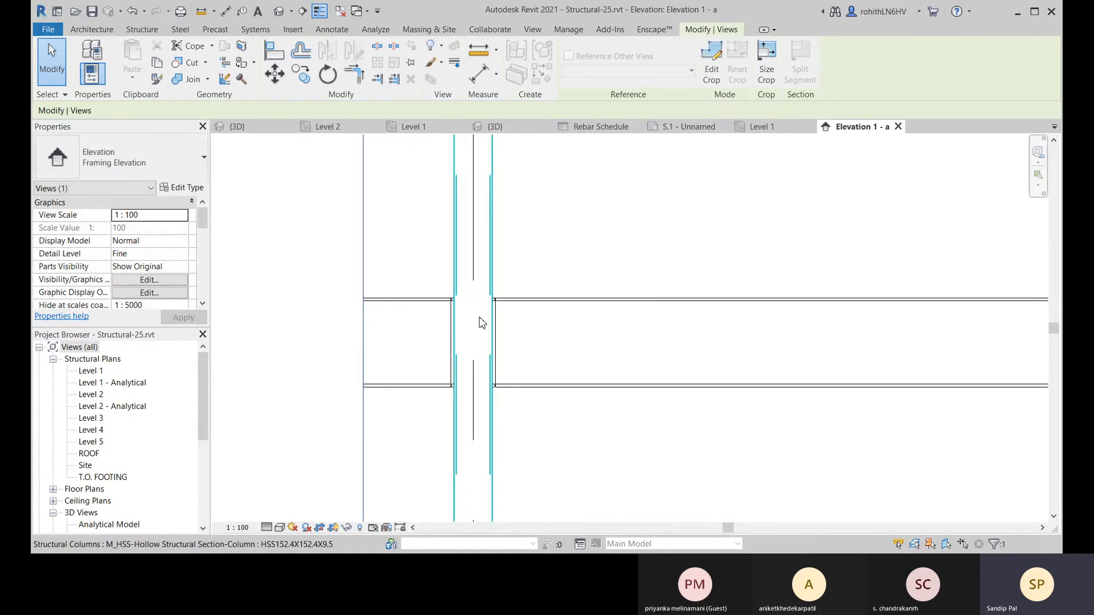
scroll(482, 321, up, 2)
scroll(495, 289, up, 1)
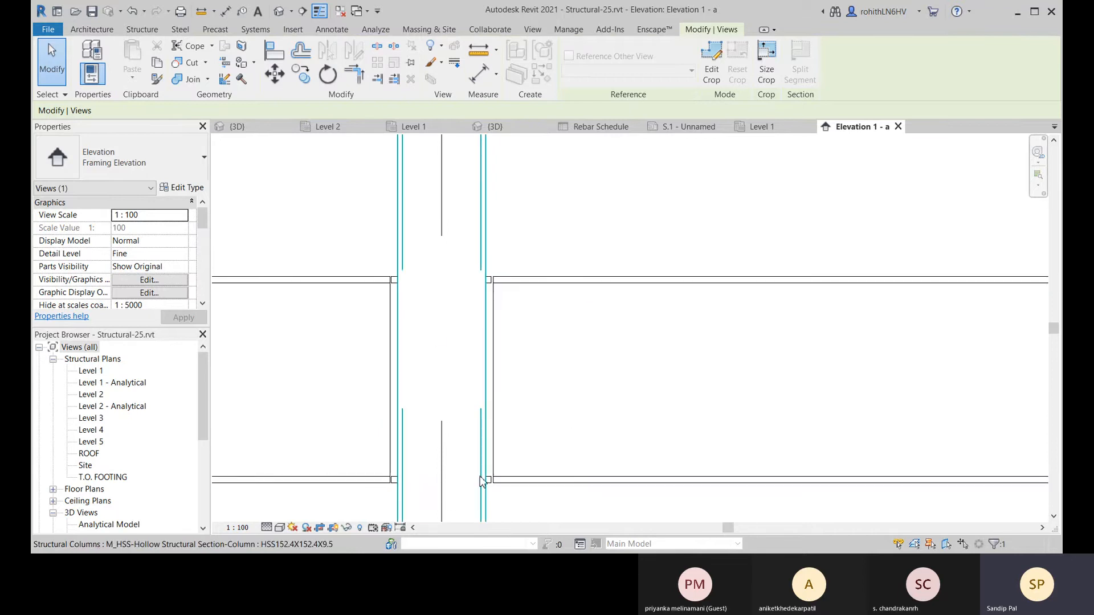
click(285, 527)
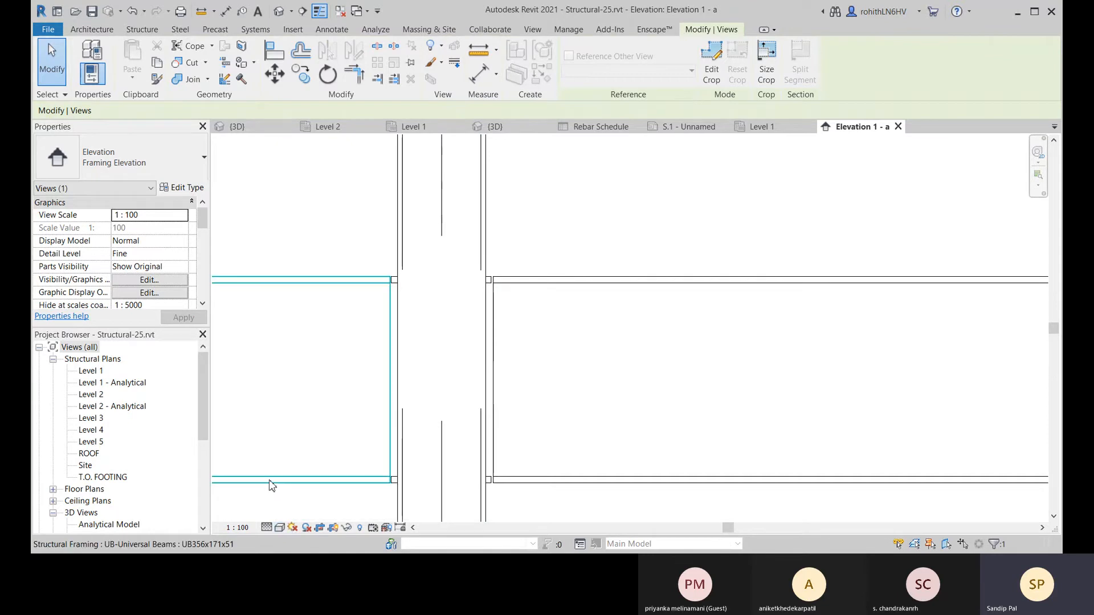
click(424, 292)
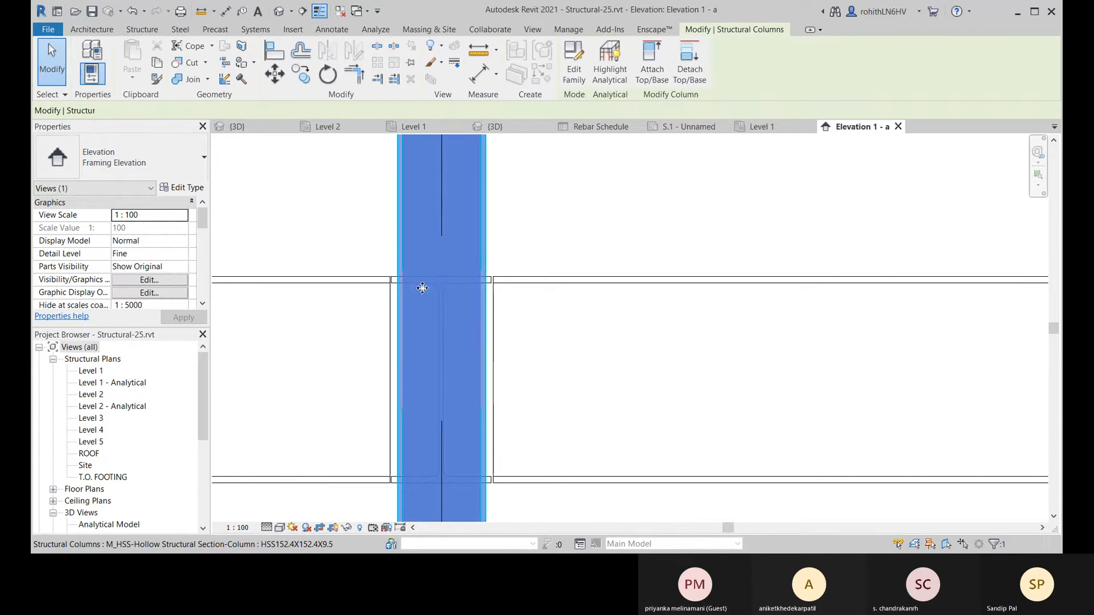
click(281, 527)
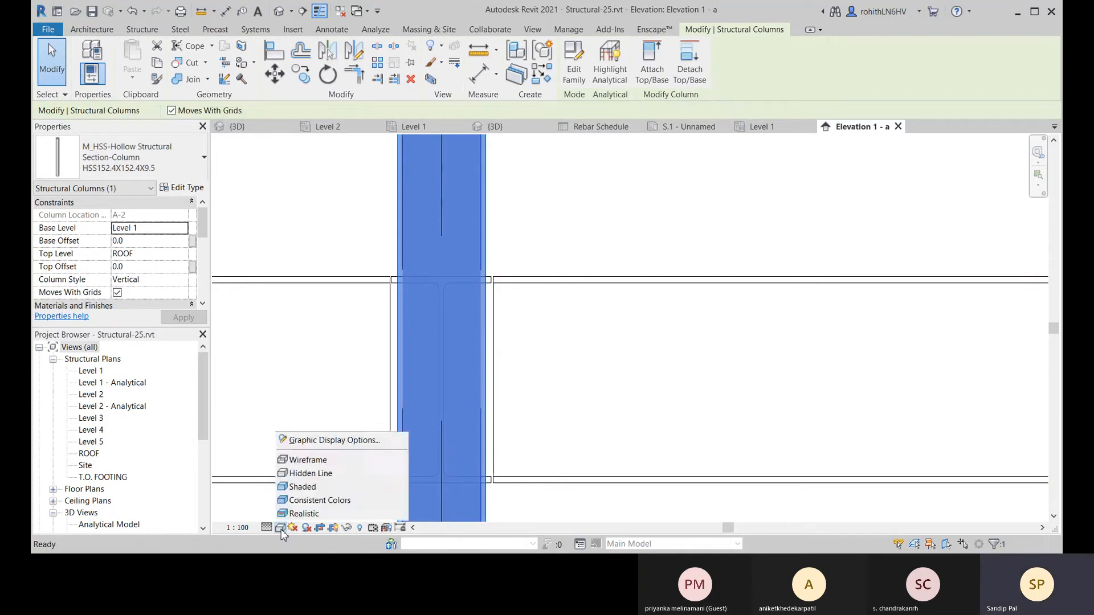
click(308, 465)
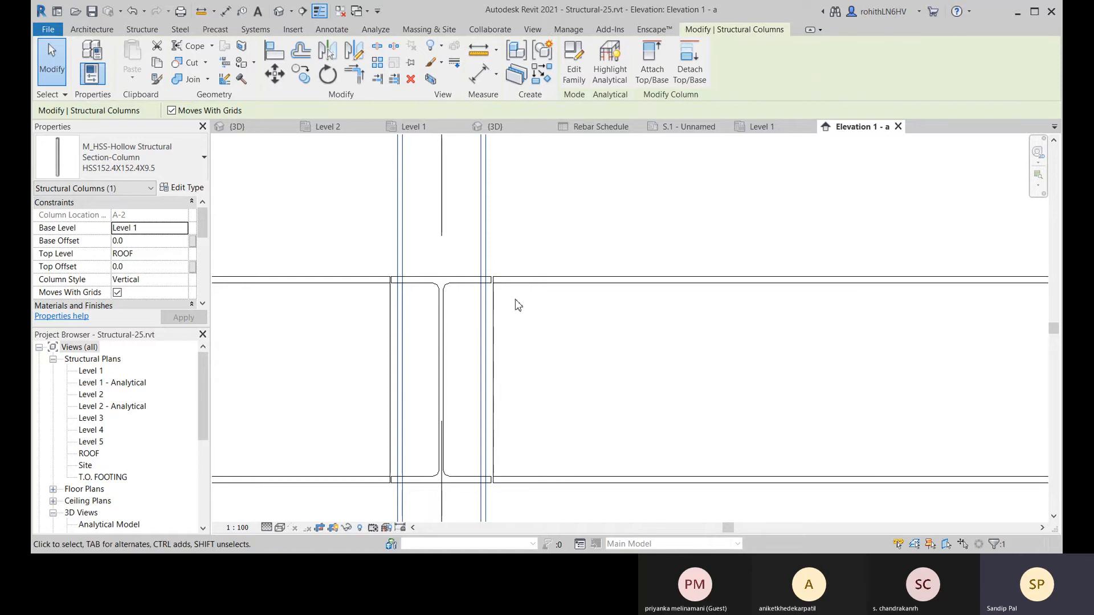
- Stretch the end of the Level 5 UB356x171x51 girder between grids 1 and 2 to the grid 2 column's centreline
click(514, 282)
click(490, 379)
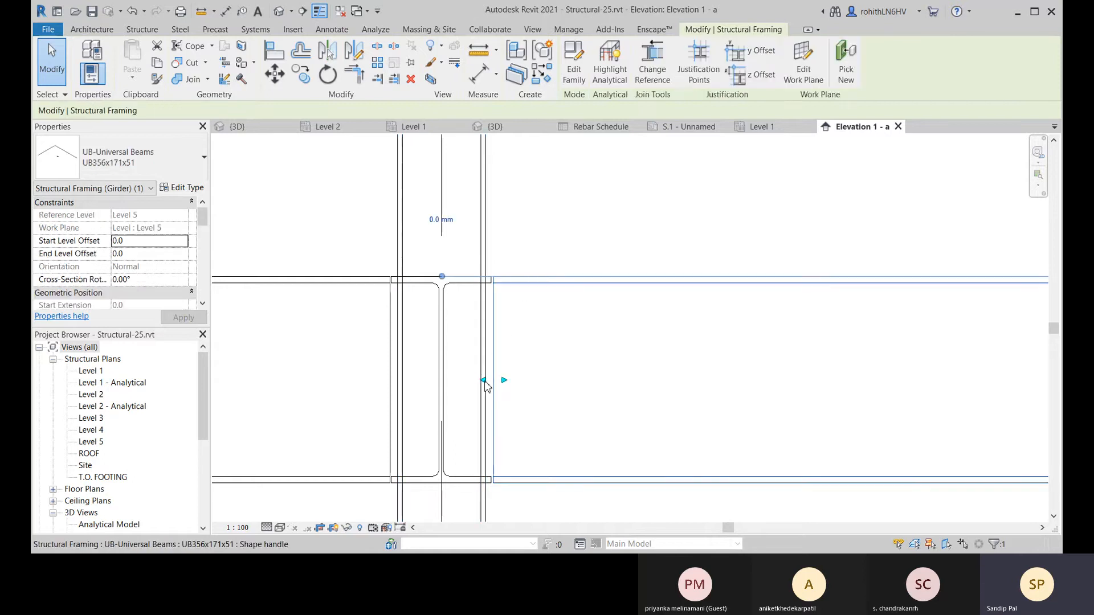
drag(455, 379, 442, 380)
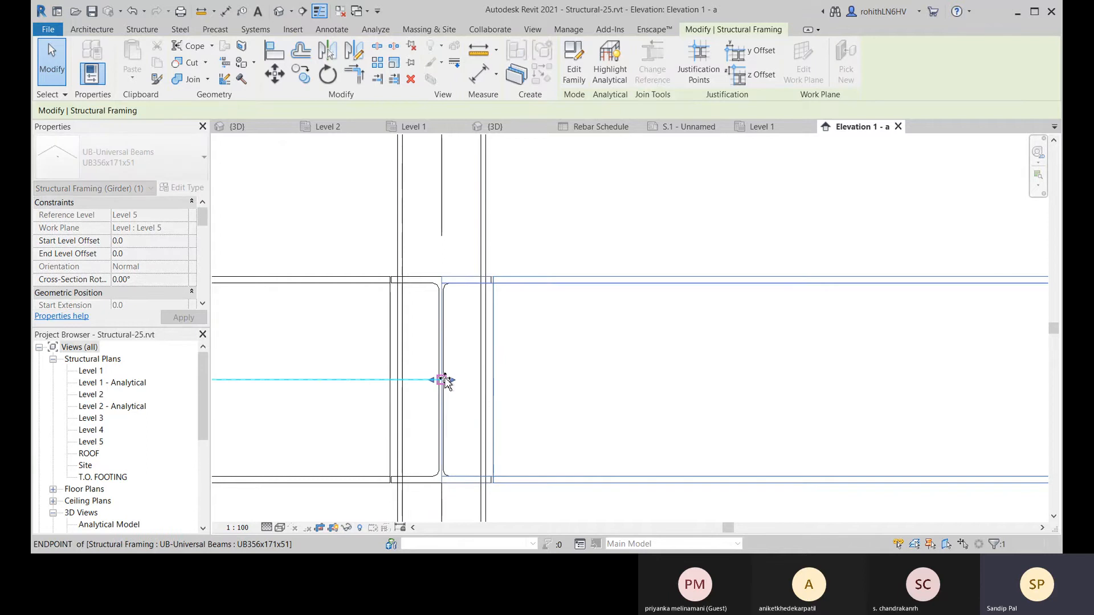
- Cope the end of the Level 5 UB356x171x51 girder between grids 1 and 2 around the perpendicular beam at the grid 2 column
scroll(443, 282, up, 2)
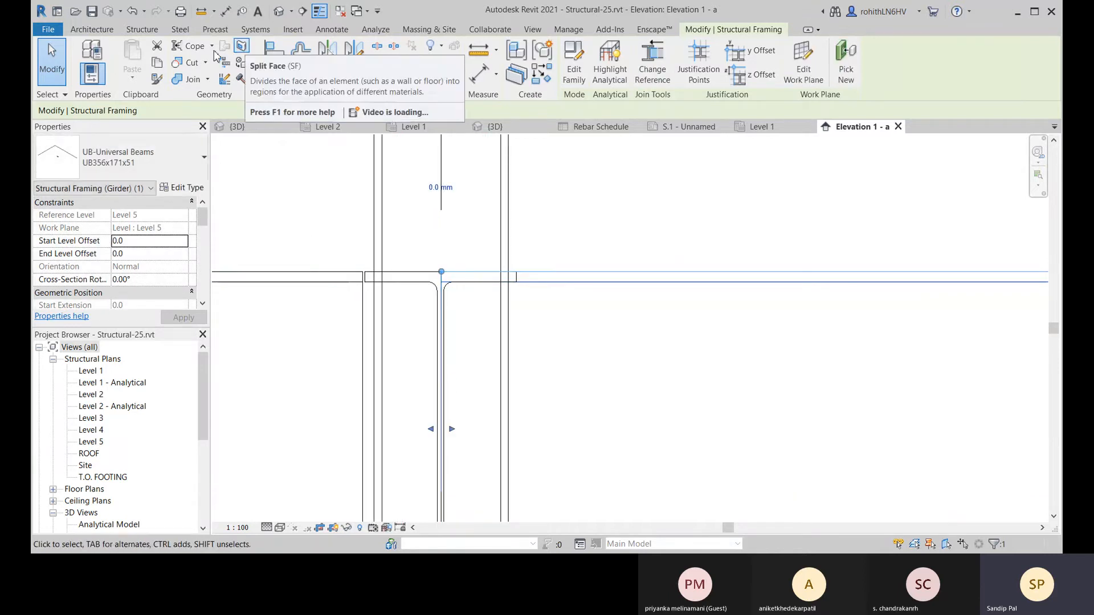
click(182, 48)
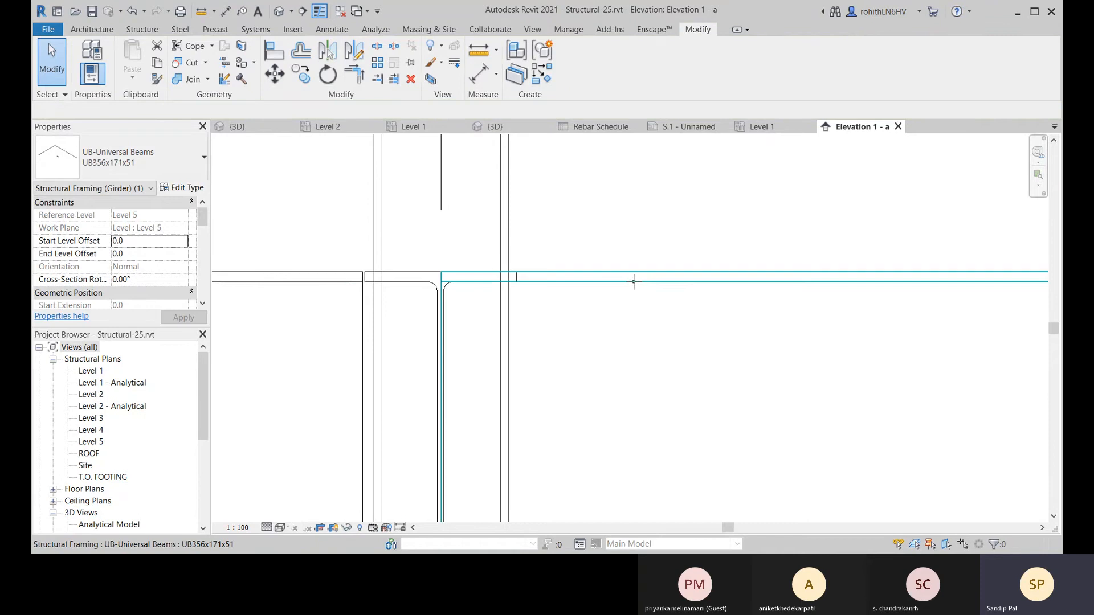
middle_drag(484, 363, 494, 299)
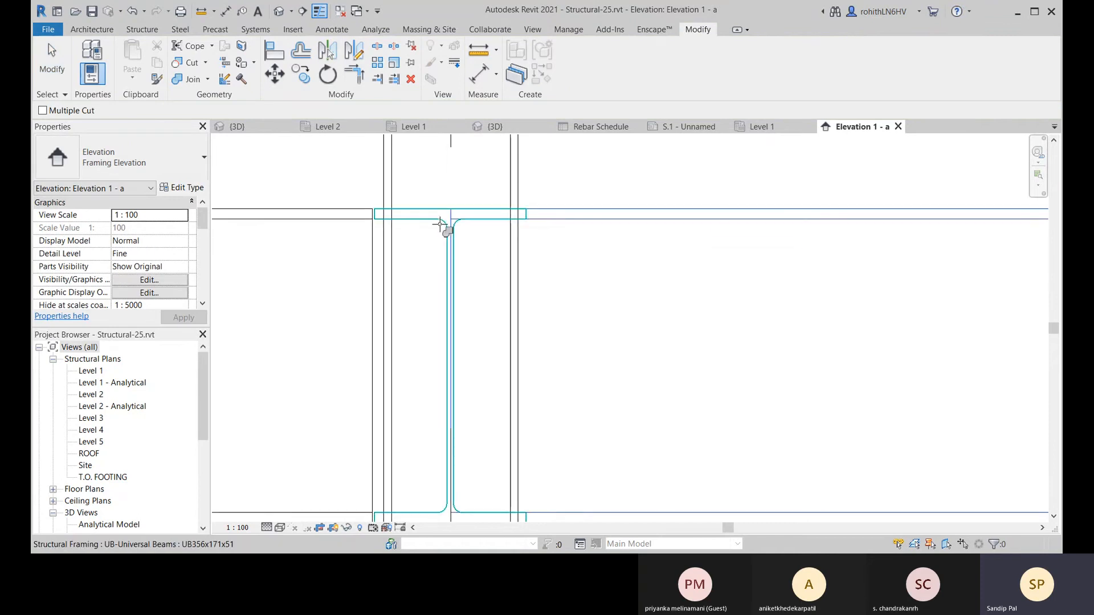
scroll(508, 217, up, 2)
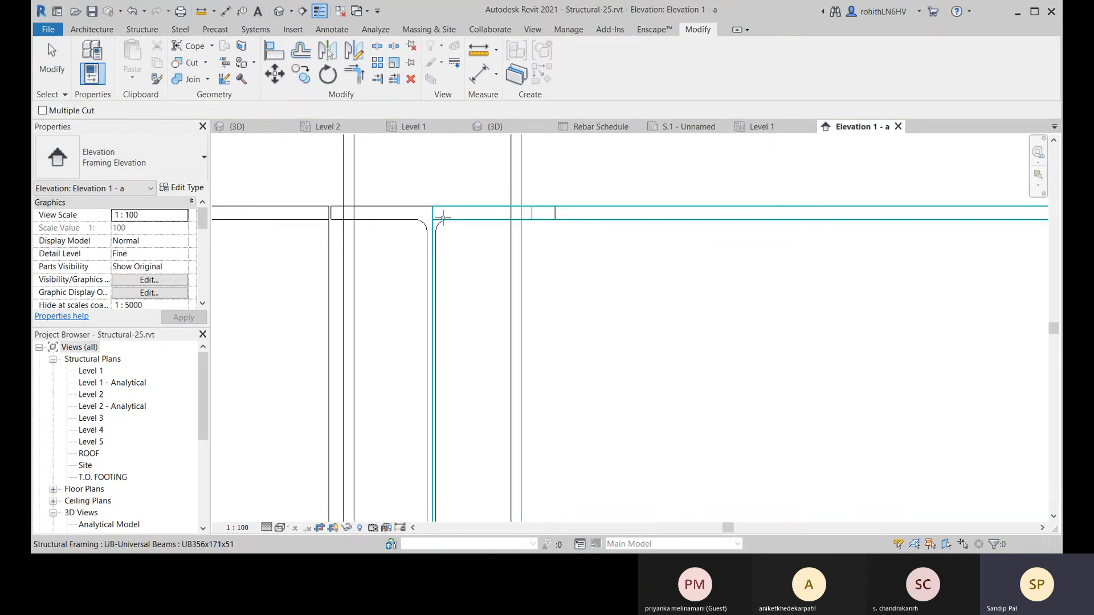
middle_drag(439, 237, 436, 224)
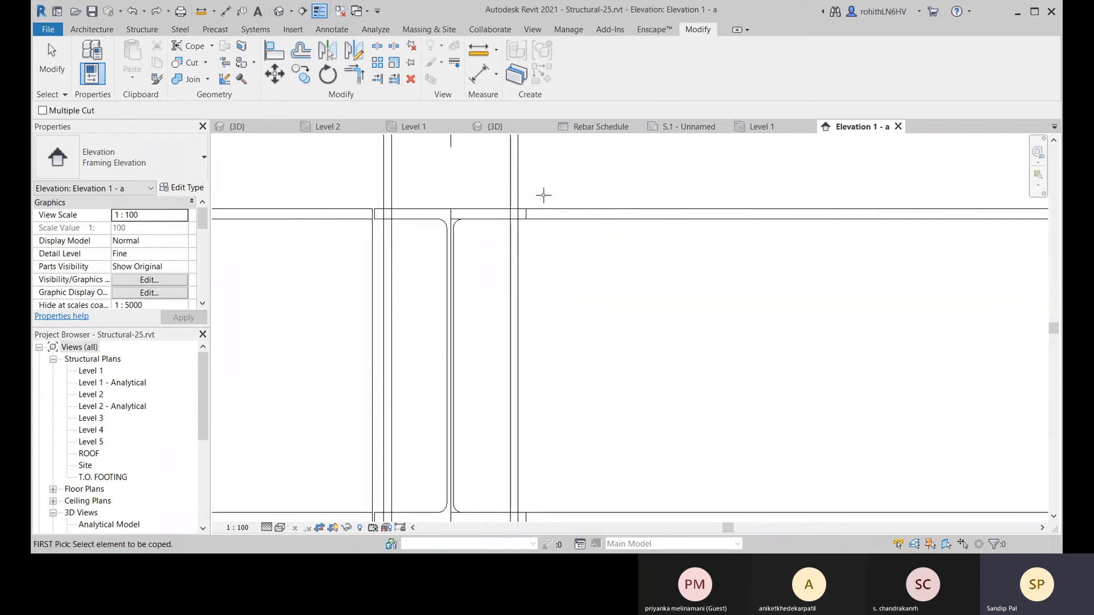
click(536, 216)
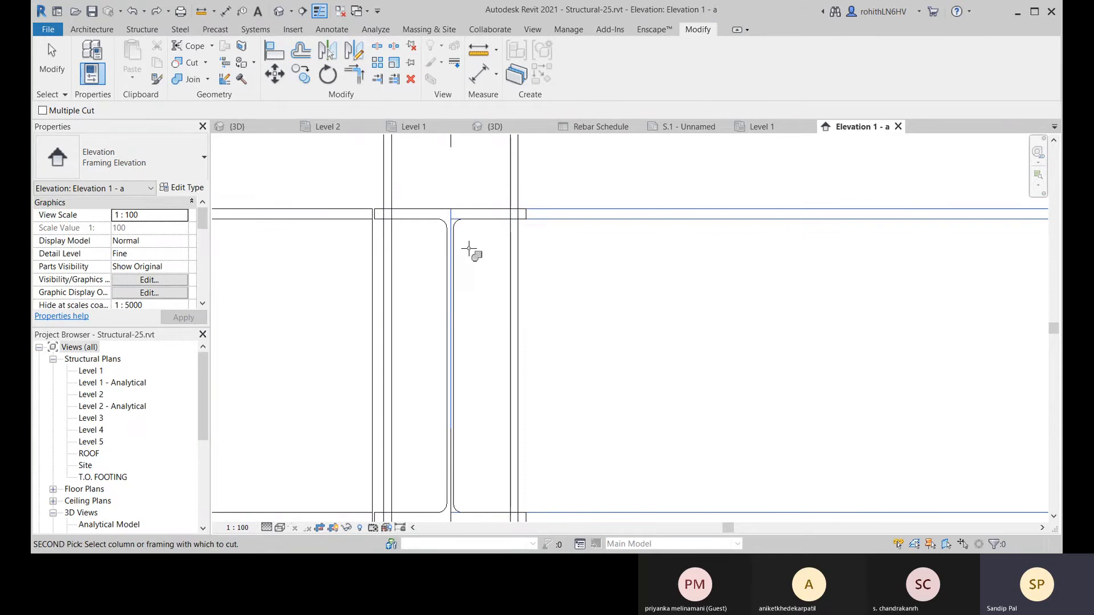
click(441, 222)
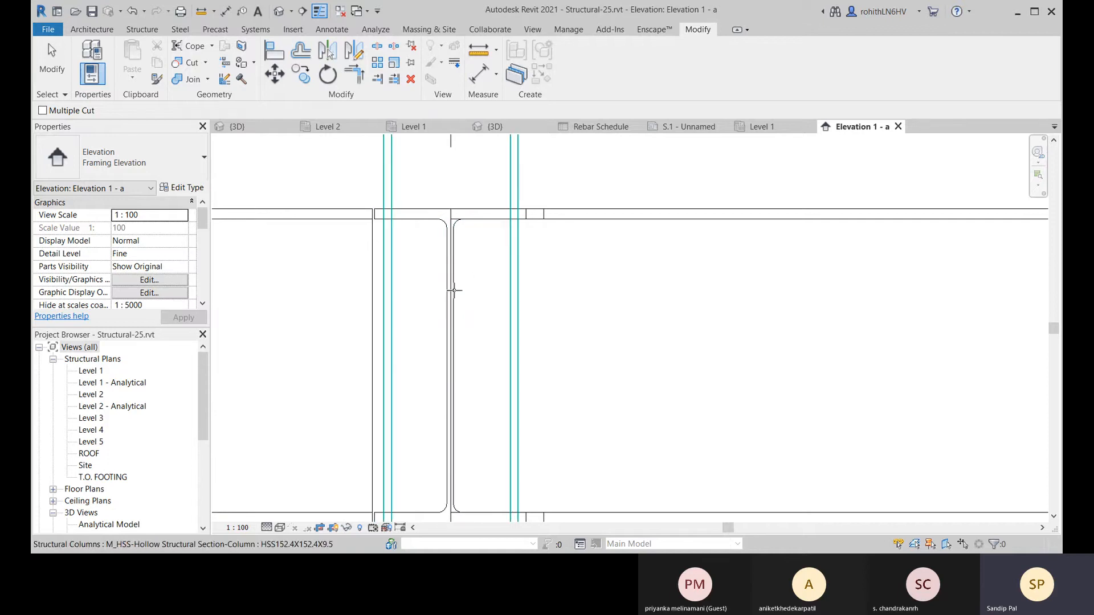
key(c)
key(p)
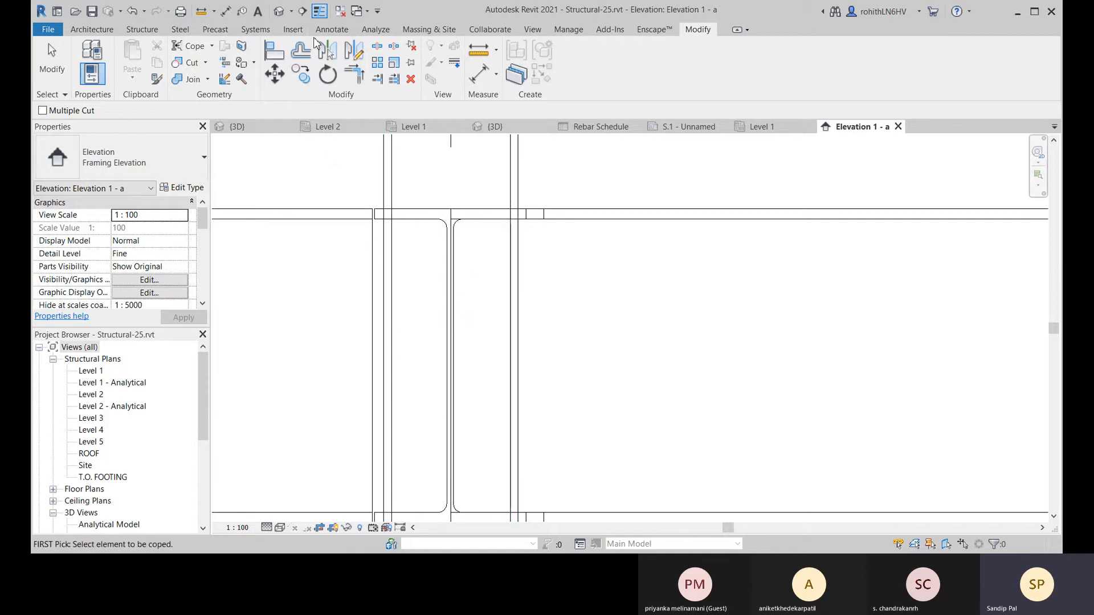
- Start placing a detail component in the framing elevation and open the library for loading another family
click(328, 29)
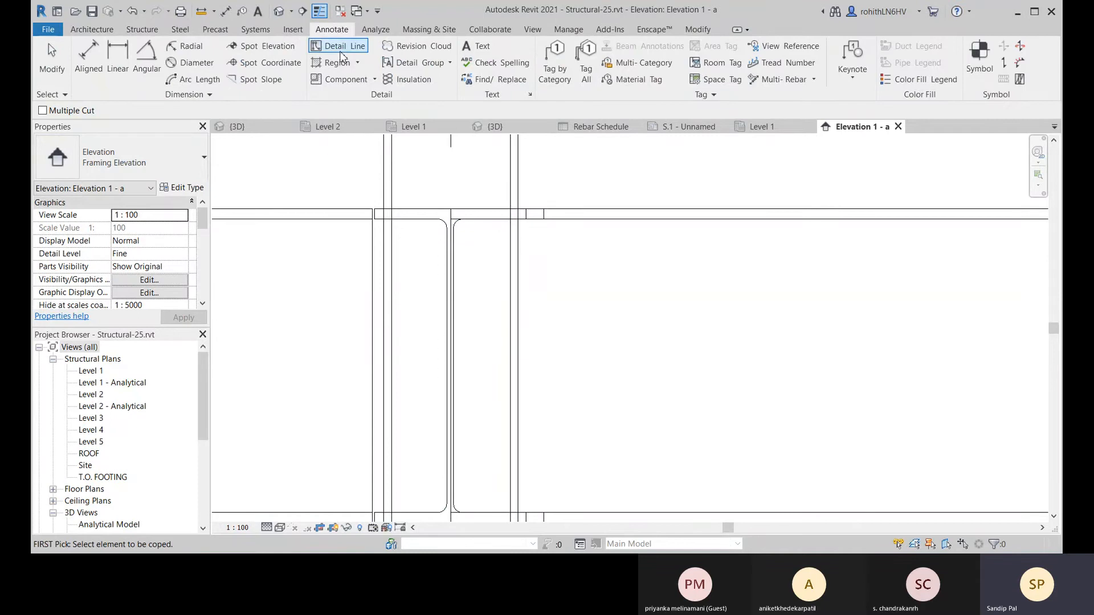
click(375, 80)
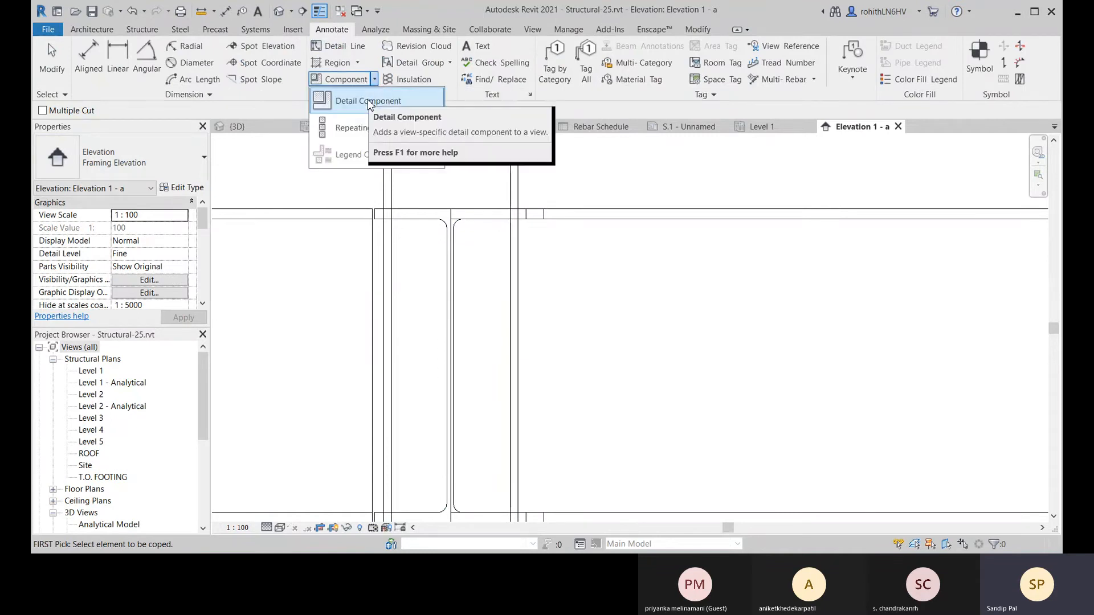
click(368, 103)
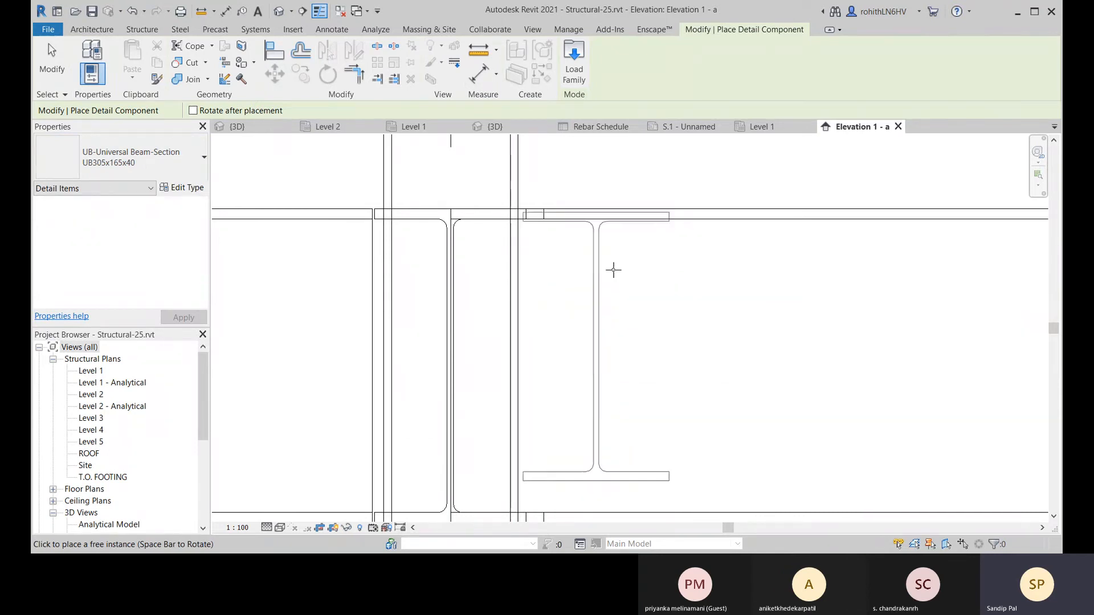
click(577, 70)
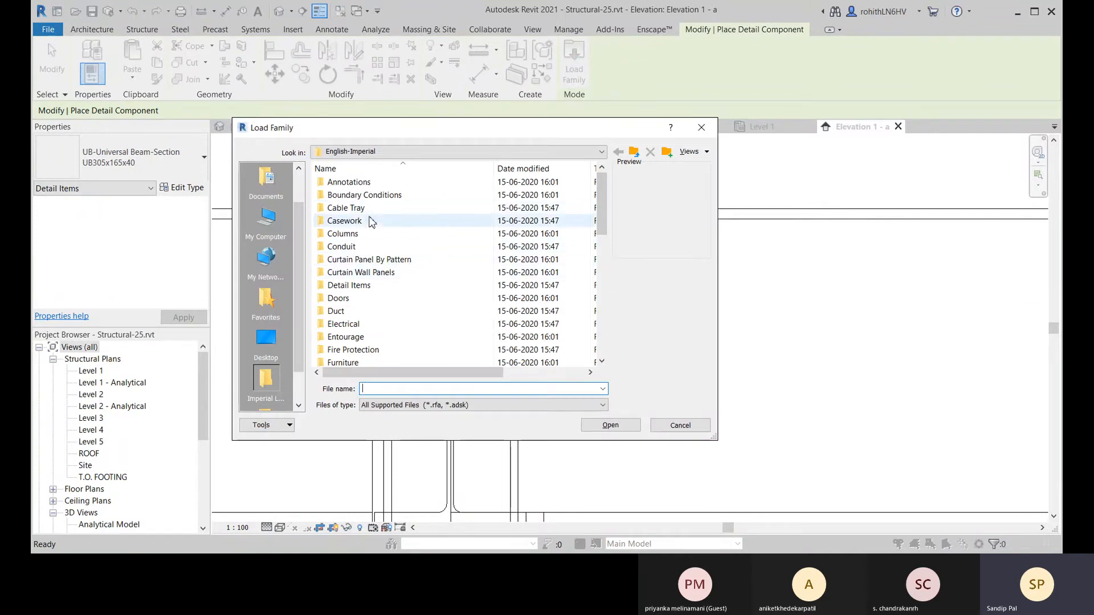
- Preview the concrete column detail families in the 033100-Structural Concrete folder of Div 03-Concrete and return to the Detail Items folder
double_click(350, 286)
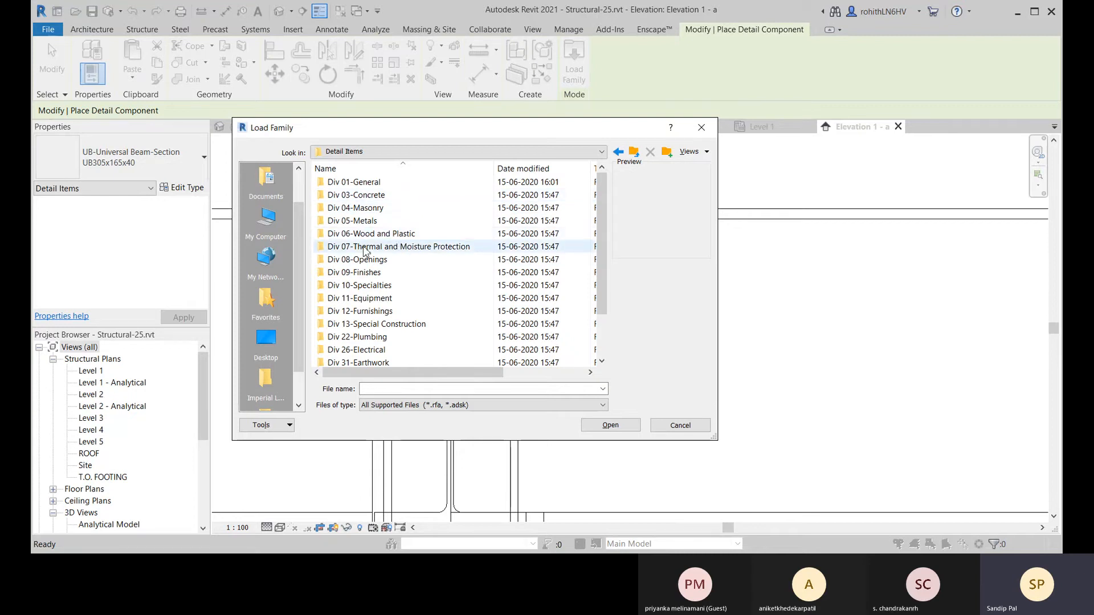
double_click(375, 196)
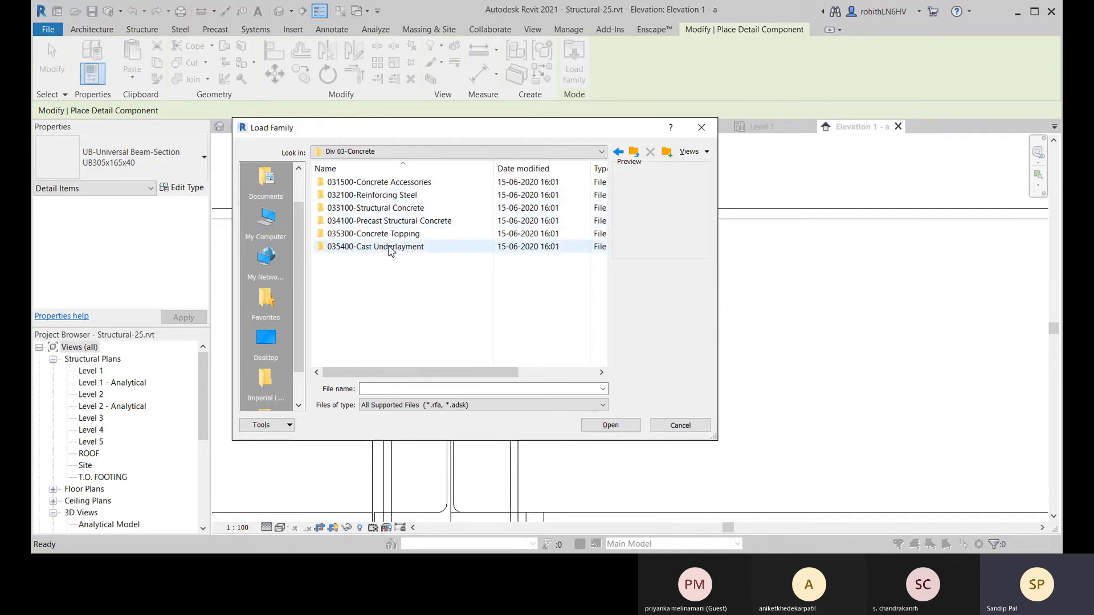
double_click(393, 209)
click(376, 233)
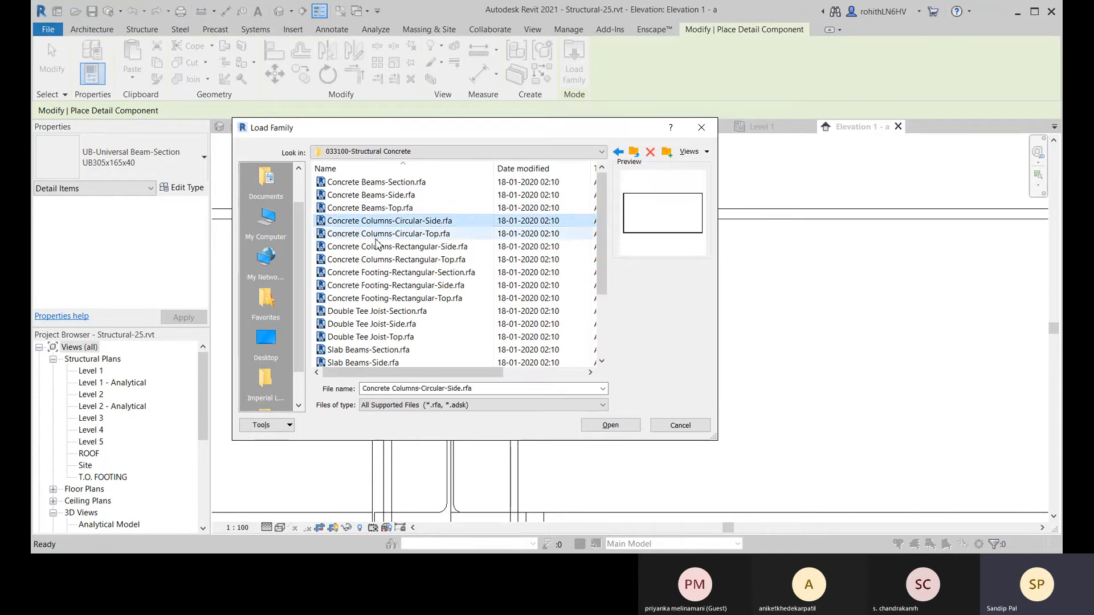
click(389, 260)
click(618, 152)
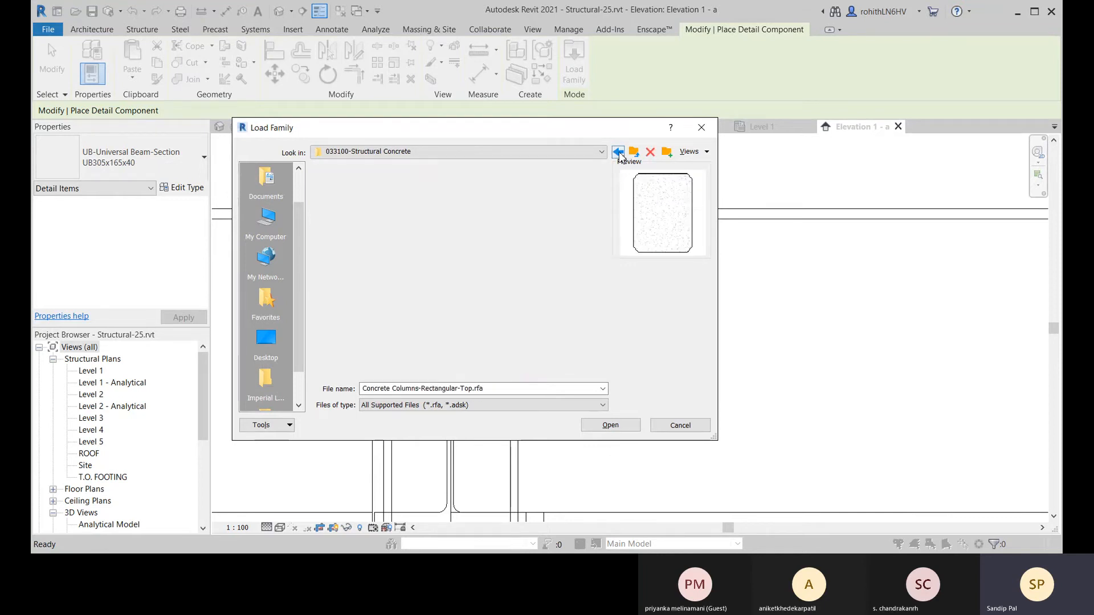
click(618, 153)
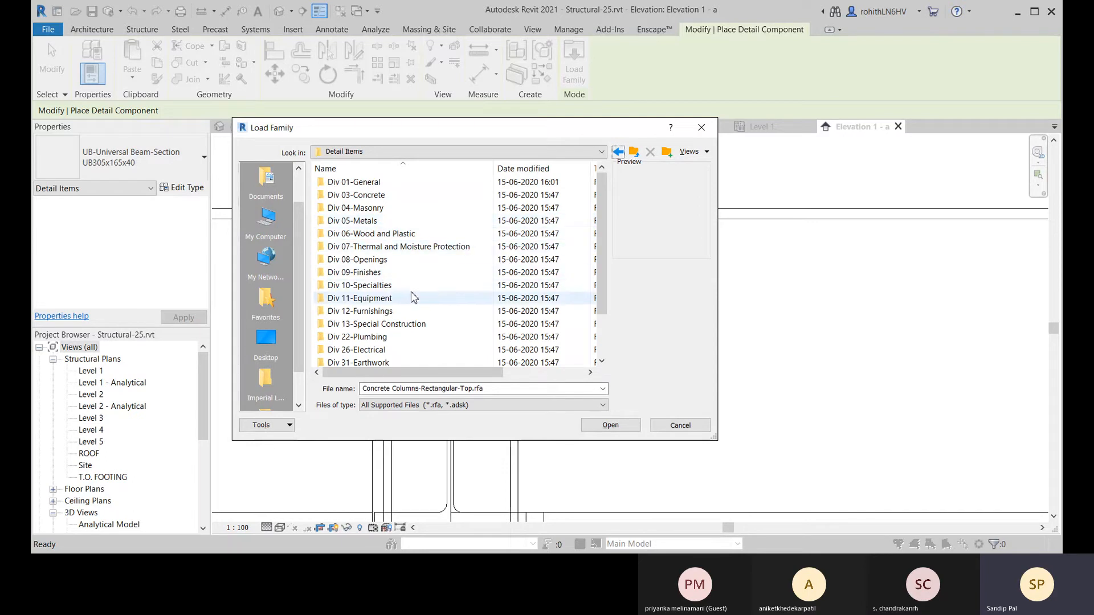
- Look through the Div 05-Metals detail items, examining the 055100-Metal Stairs and 054100-Structural Metal Studs Framing families
scroll(414, 295, down, 1)
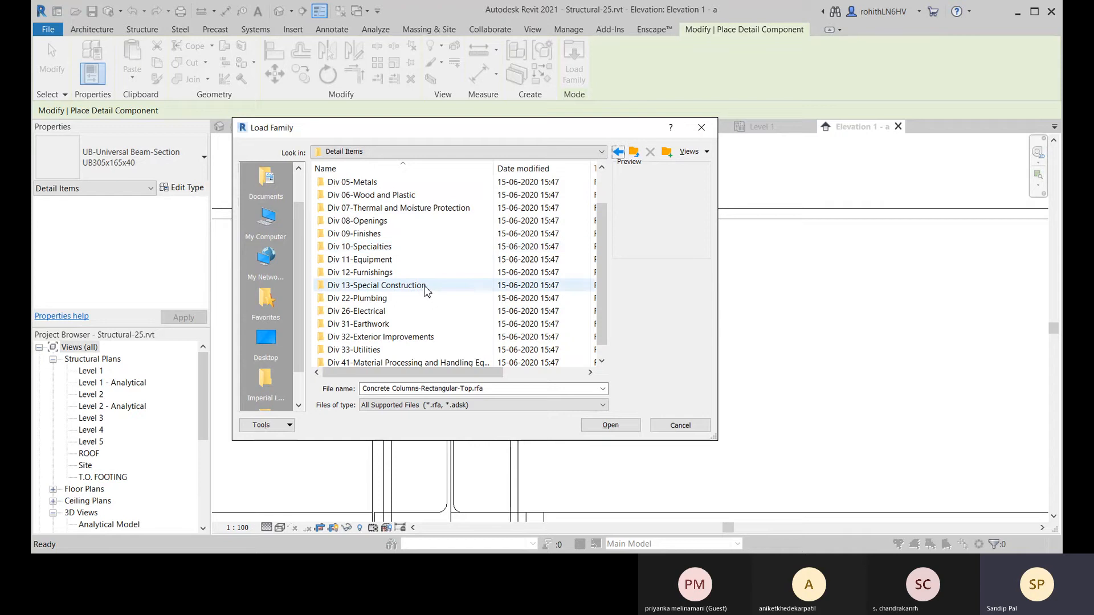
scroll(426, 285, down, 1)
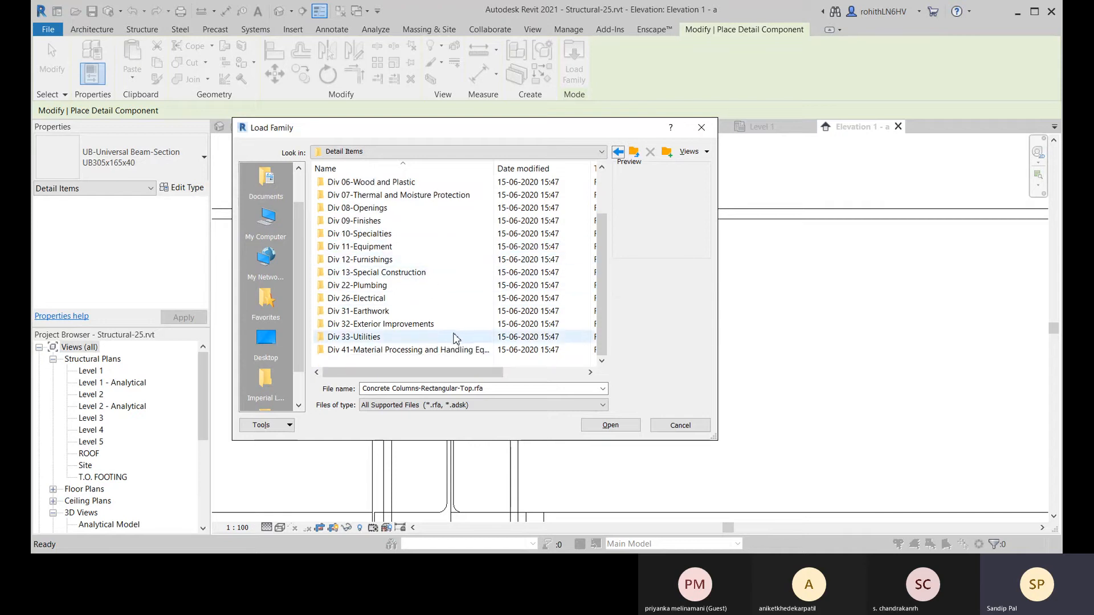
scroll(445, 319, up, 2)
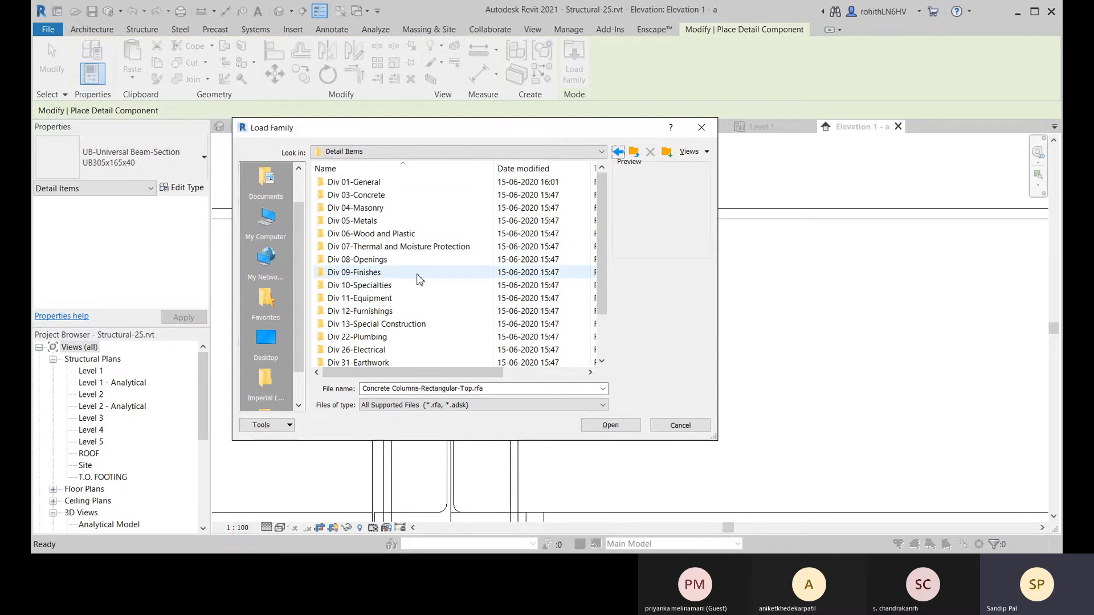
double_click(364, 221)
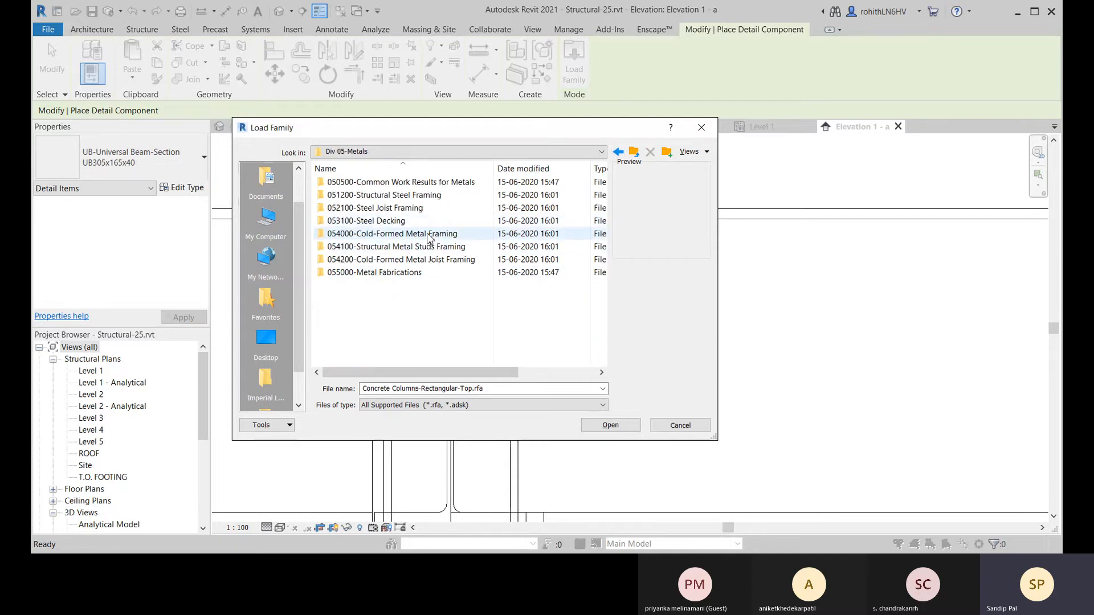
click(392, 197)
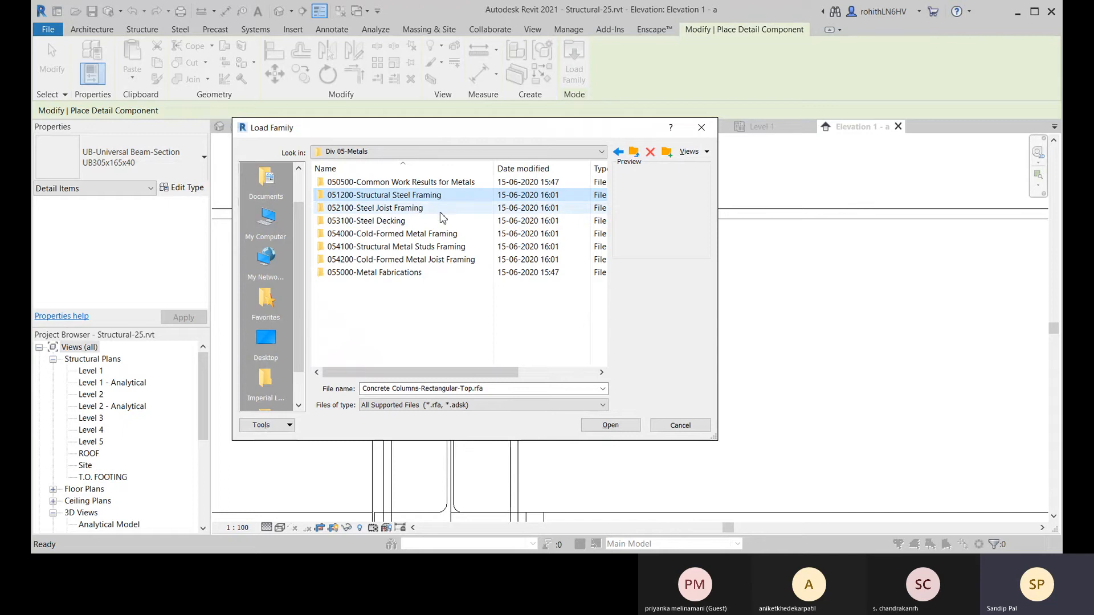
double_click(413, 276)
double_click(354, 182)
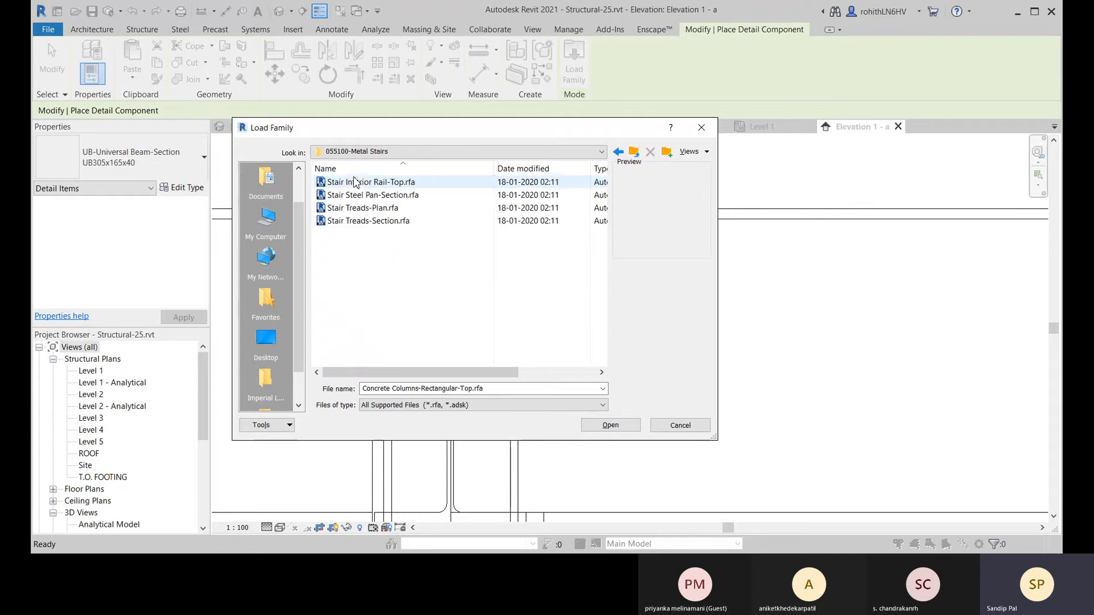
click(363, 208)
click(365, 195)
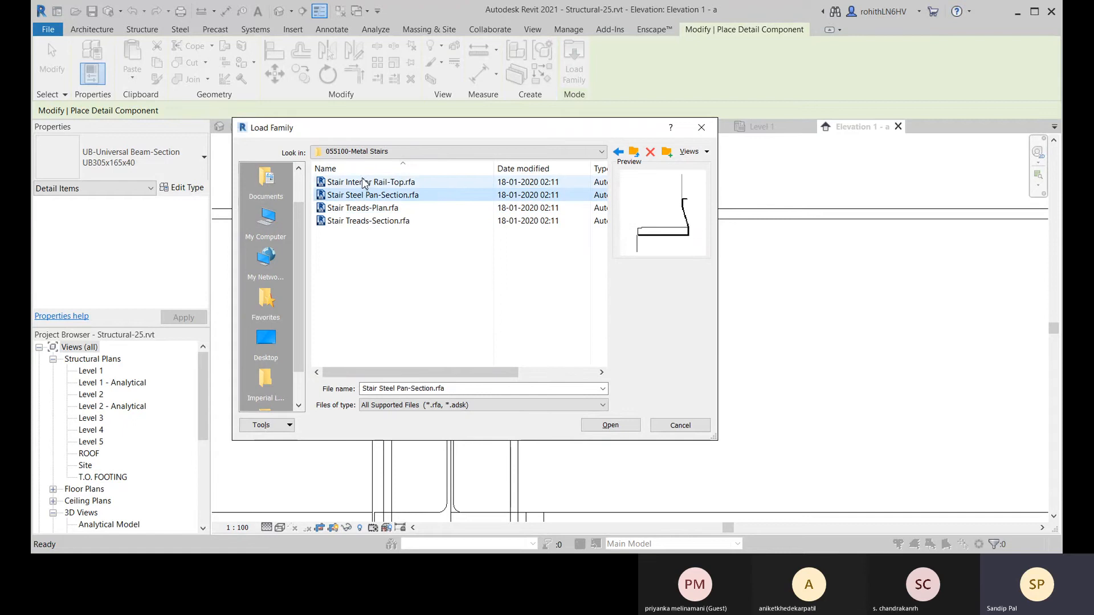
click(619, 153)
click(619, 153)
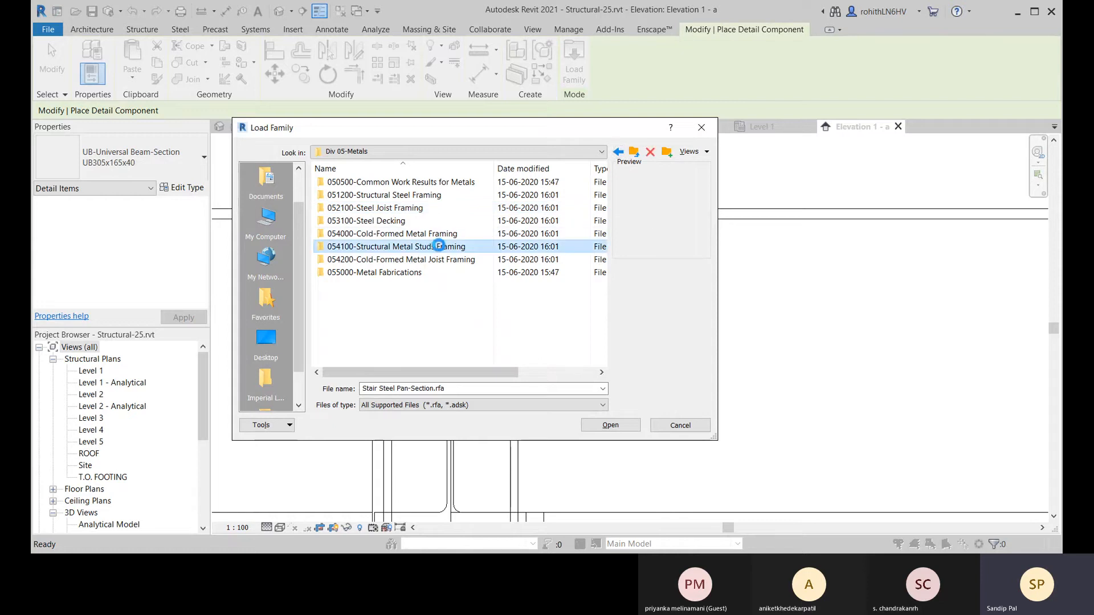
double_click(438, 246)
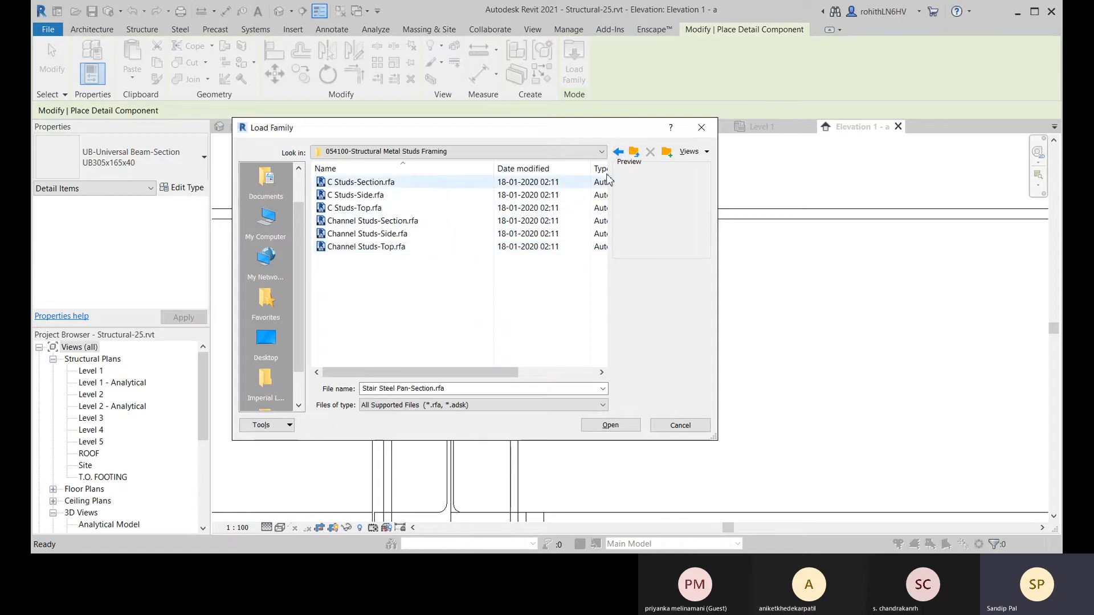
click(619, 152)
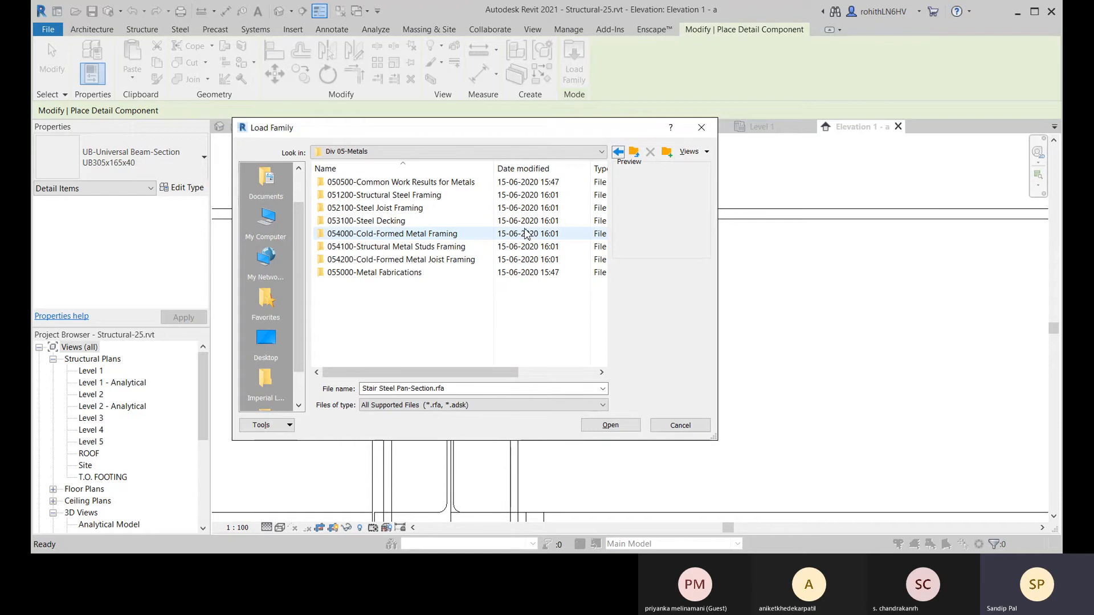
- Preview the anchor bolt hook nut, beveled gusset plate and column base plate families in the 050523-Metal Fastenings folder of 050500-Common Work Results for Metals
double_click(407, 183)
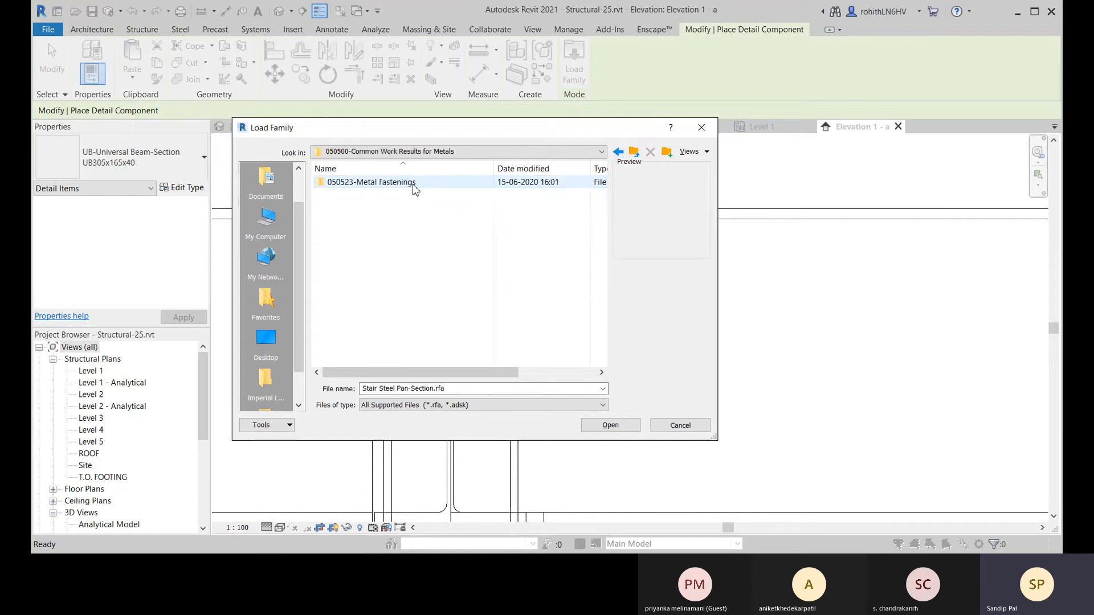
double_click(411, 183)
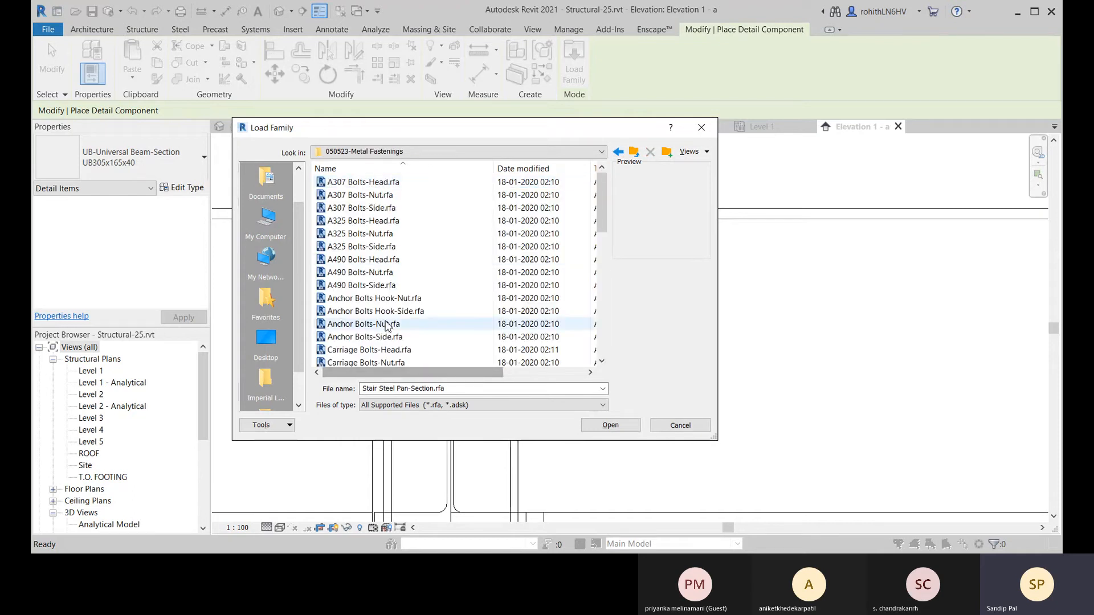
click(391, 300)
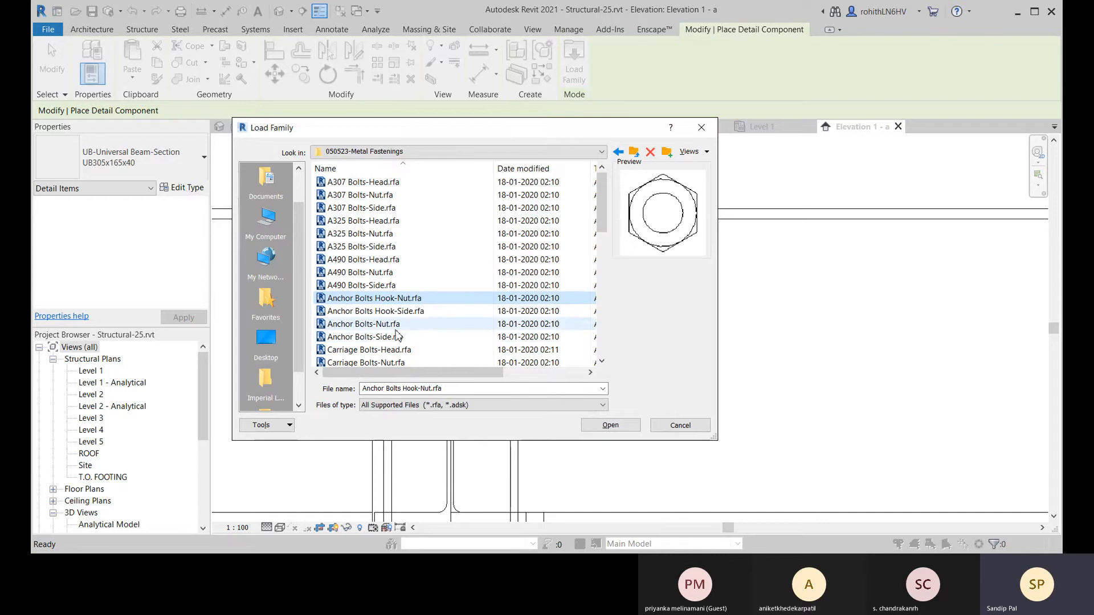
scroll(399, 331, down, 2)
scroll(442, 308, down, 1)
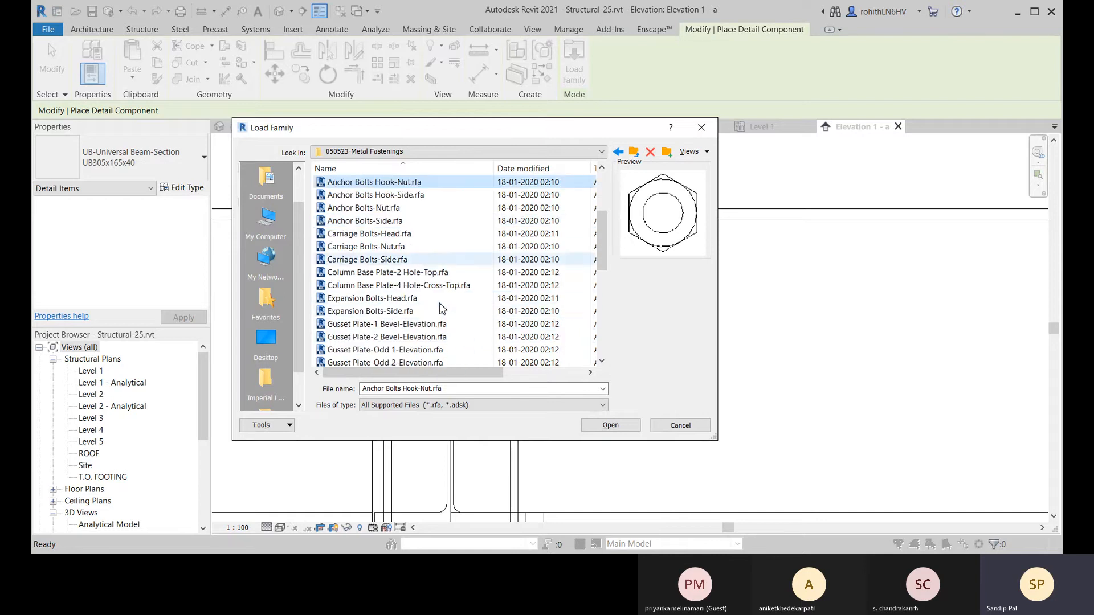
scroll(443, 309, down, 1)
click(435, 288)
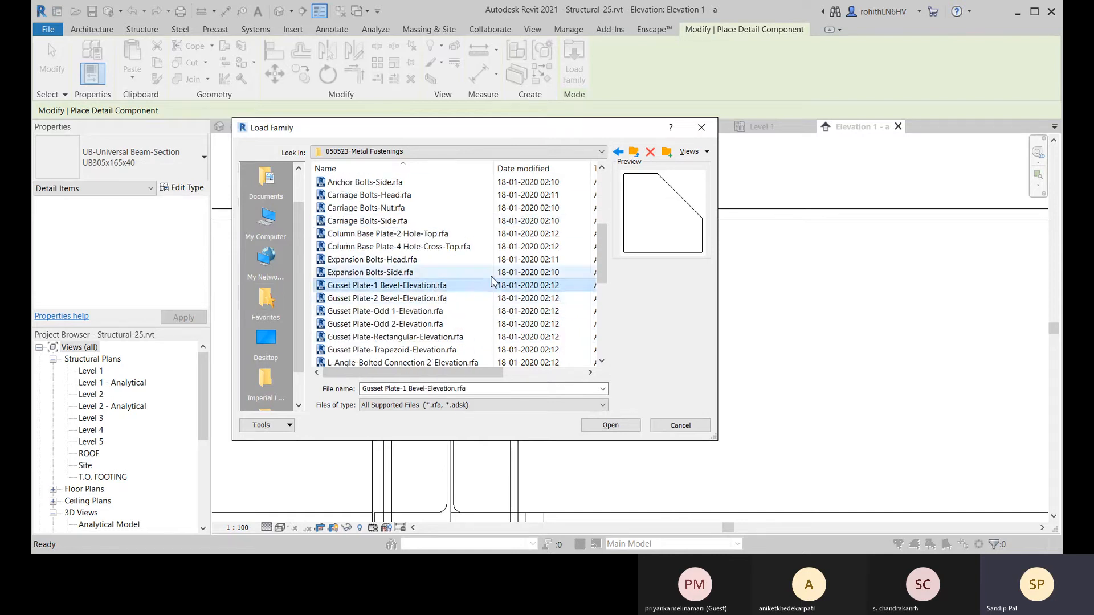
click(414, 298)
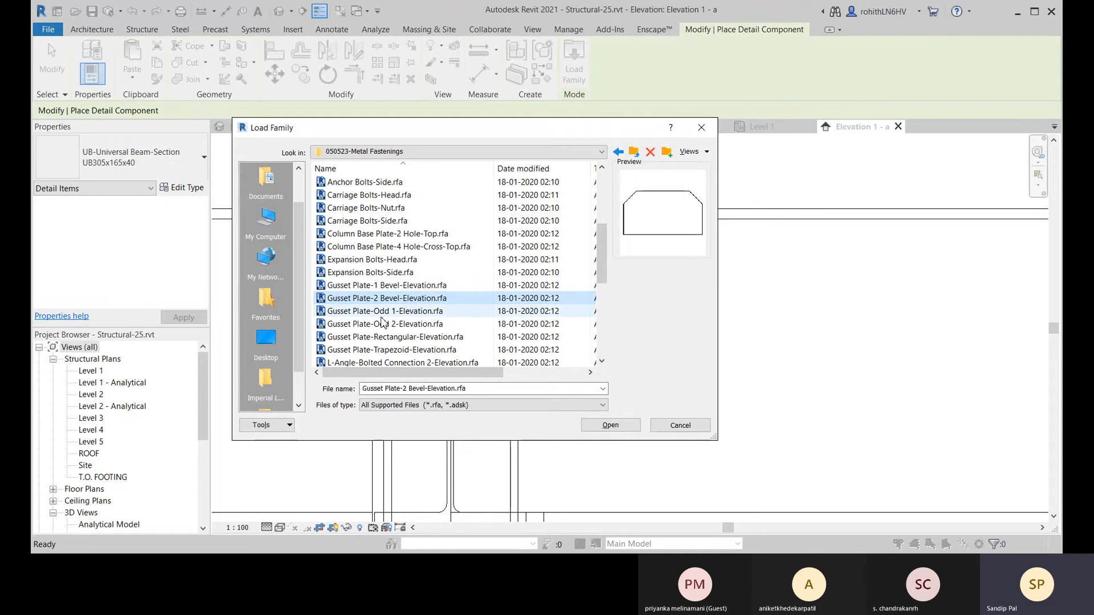
click(403, 261)
click(402, 248)
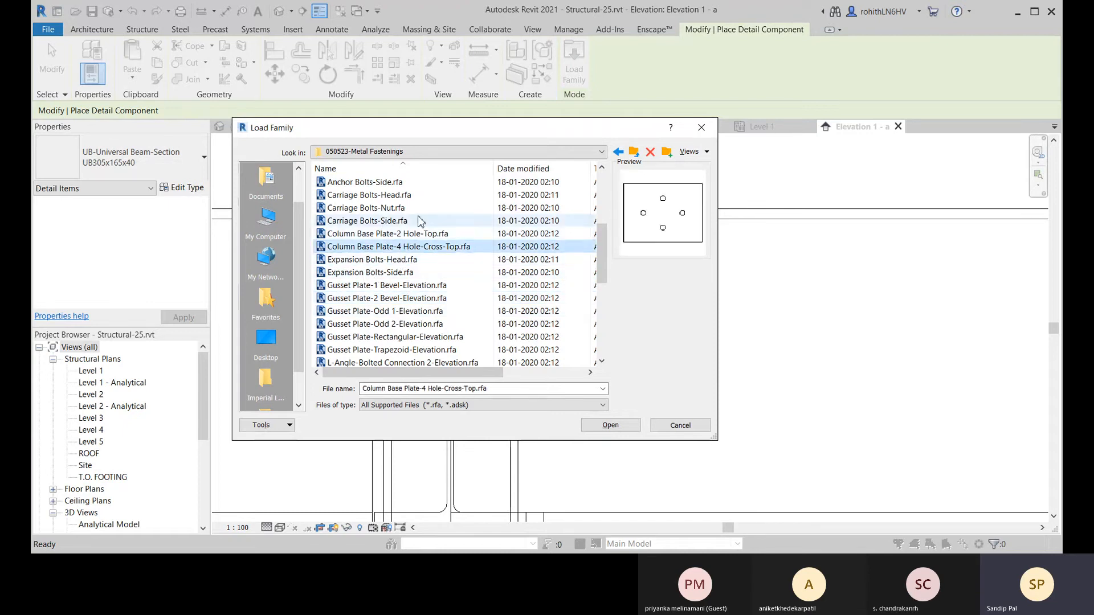
click(386, 234)
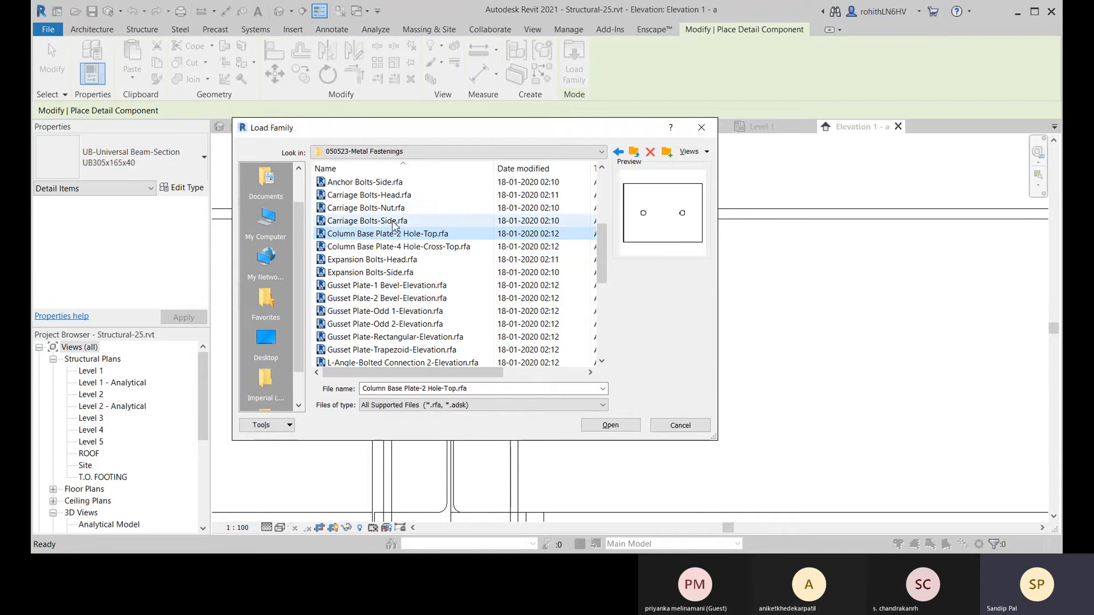
- Preview the carriage bolt side family and the odd-shaped and rectangular gusset plate elevation families in the Metal Fastenings folder
scroll(393, 253, up, 1)
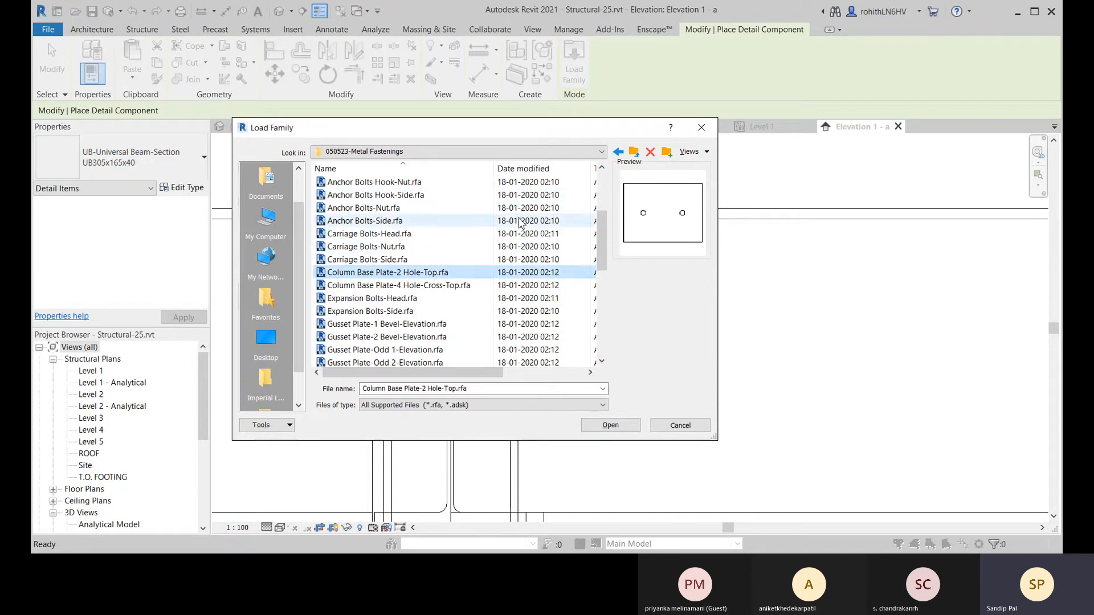
click(435, 261)
scroll(420, 253, up, 3)
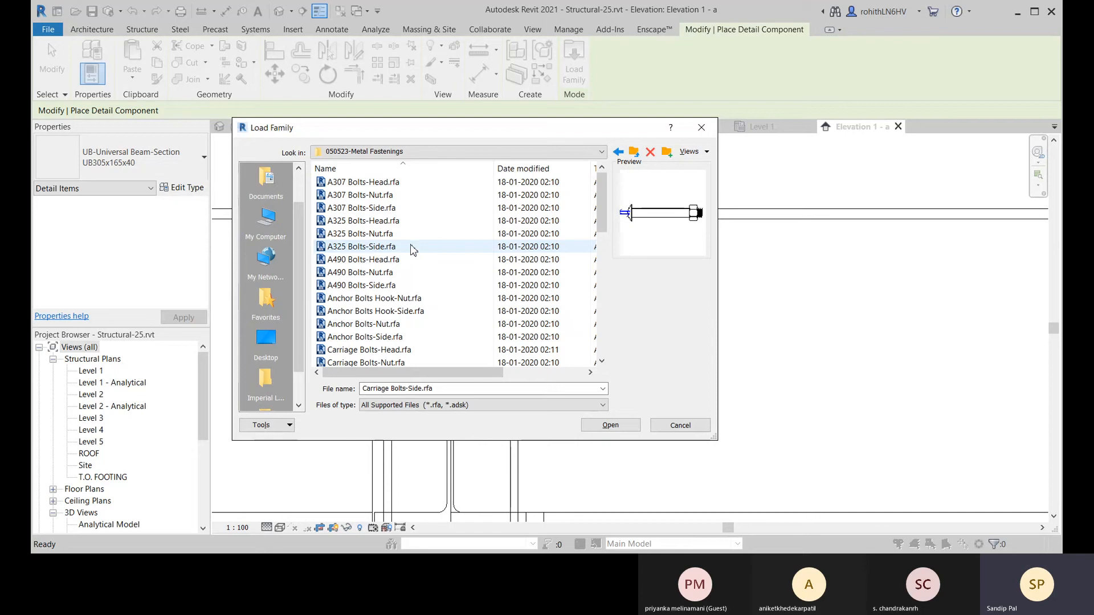
scroll(416, 242, down, 5)
scroll(496, 241, down, 1)
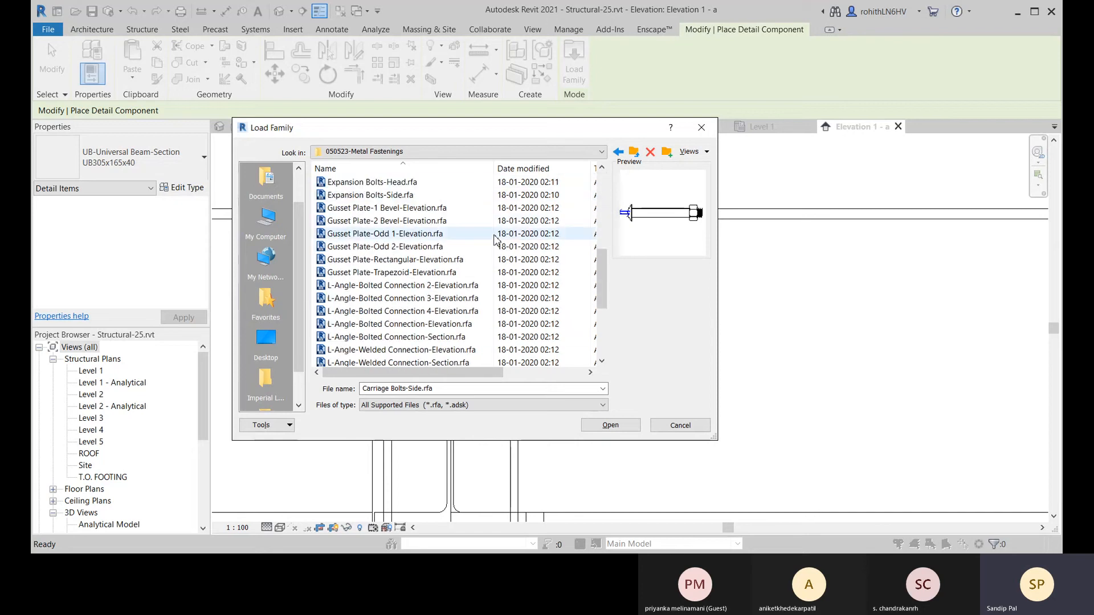
click(451, 247)
click(445, 234)
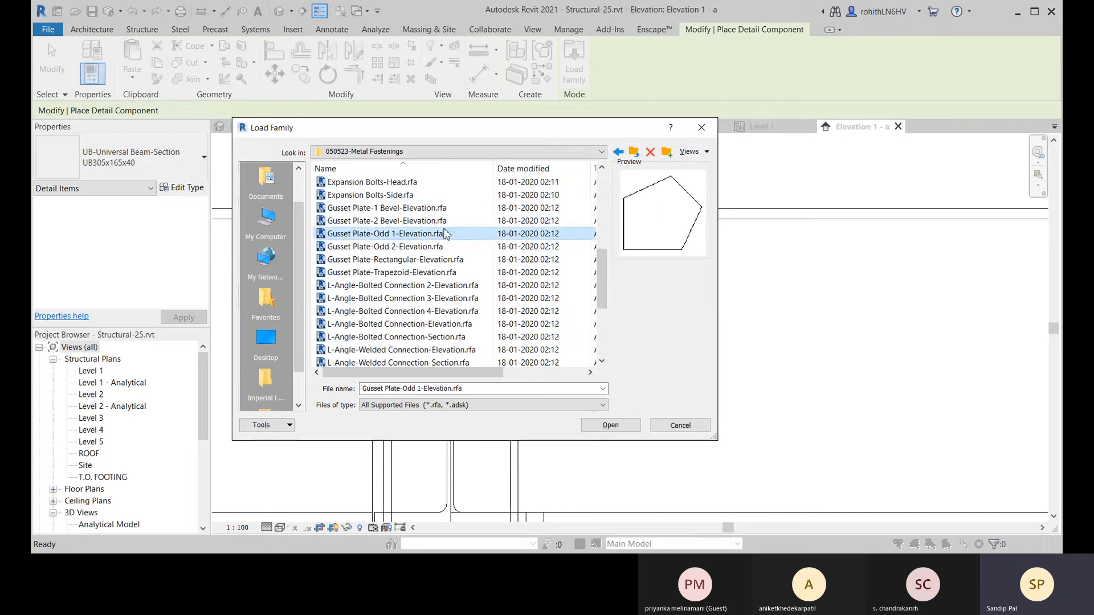
click(445, 225)
click(446, 261)
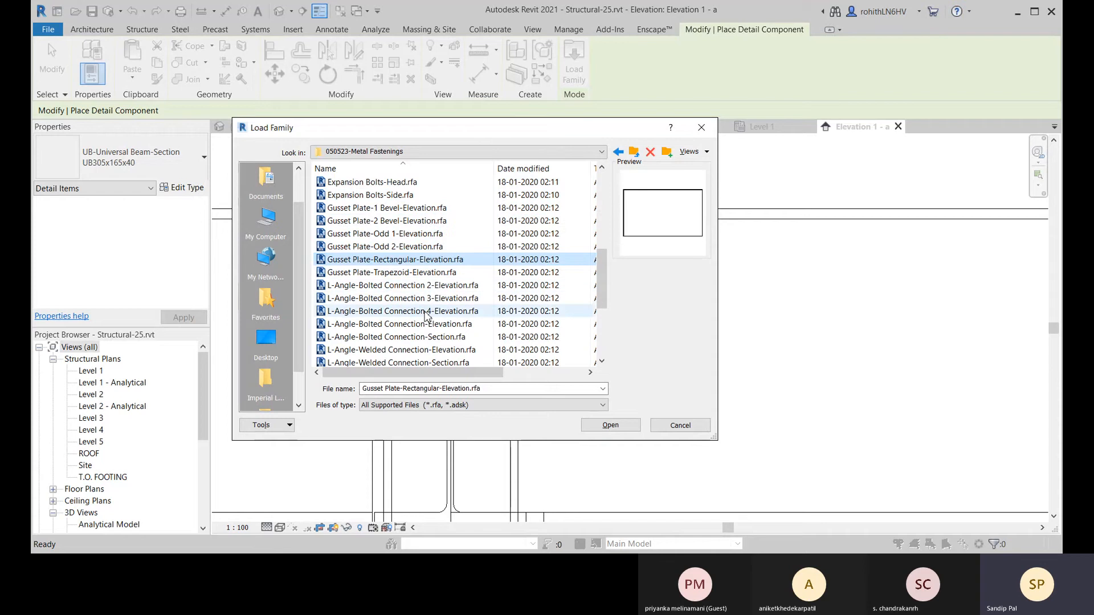
- Compare the L-Angle-Bolted Connection 2, 3 and 4 elevation families and load L-Angle-Bolted Connection 3-Elevation
click(426, 312)
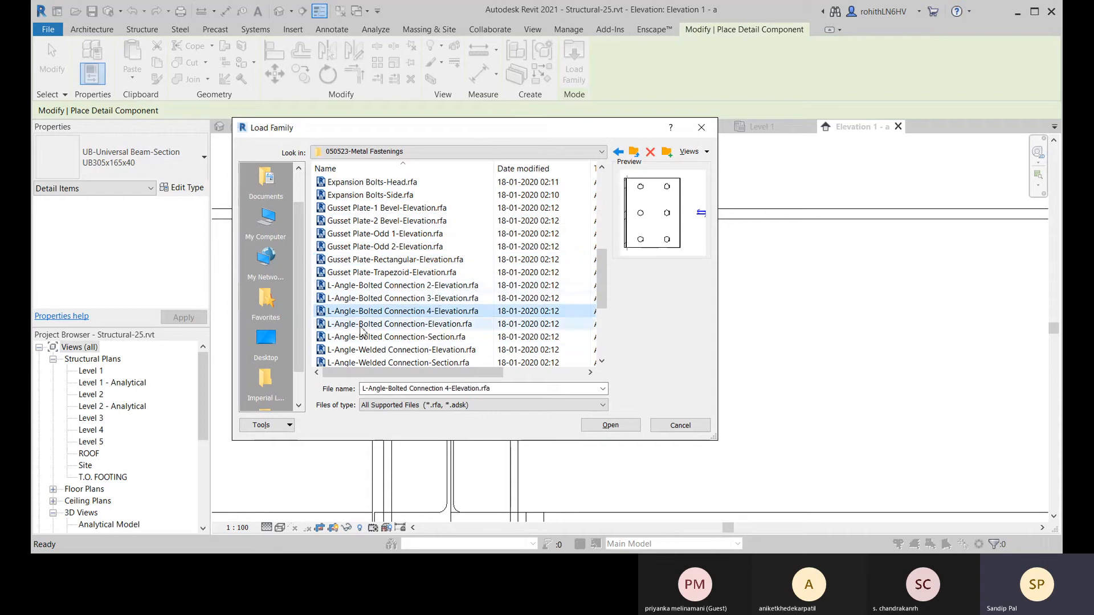
click(422, 286)
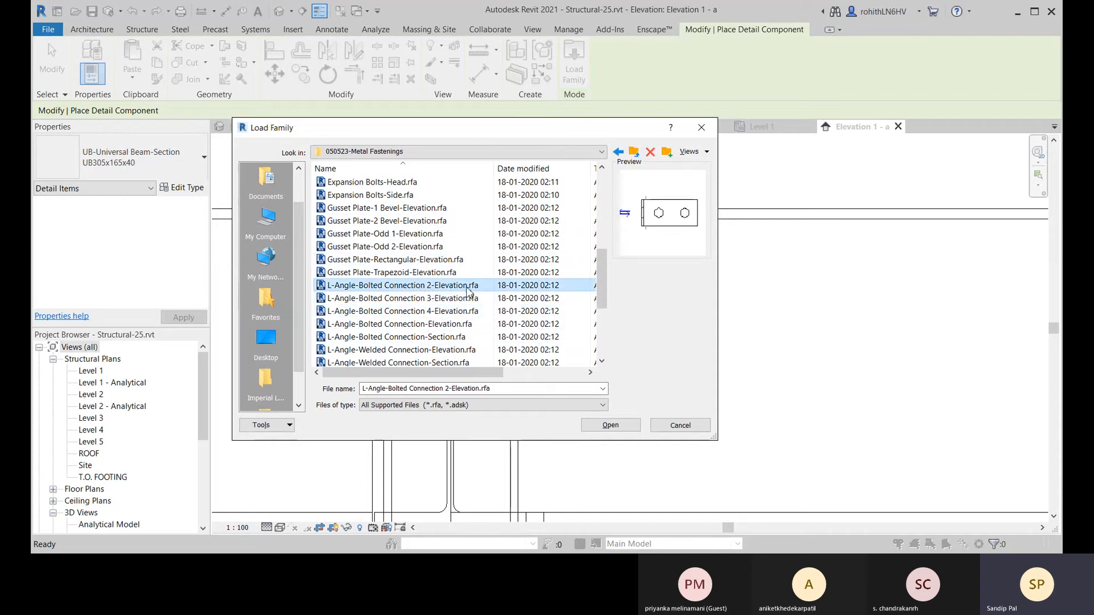
click(411, 300)
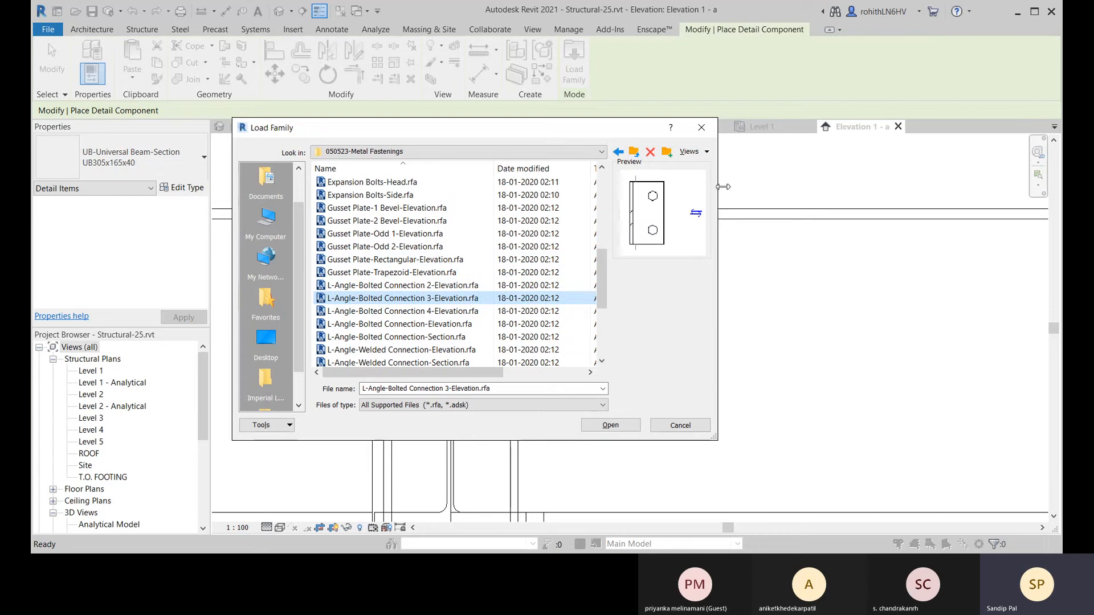
click(459, 286)
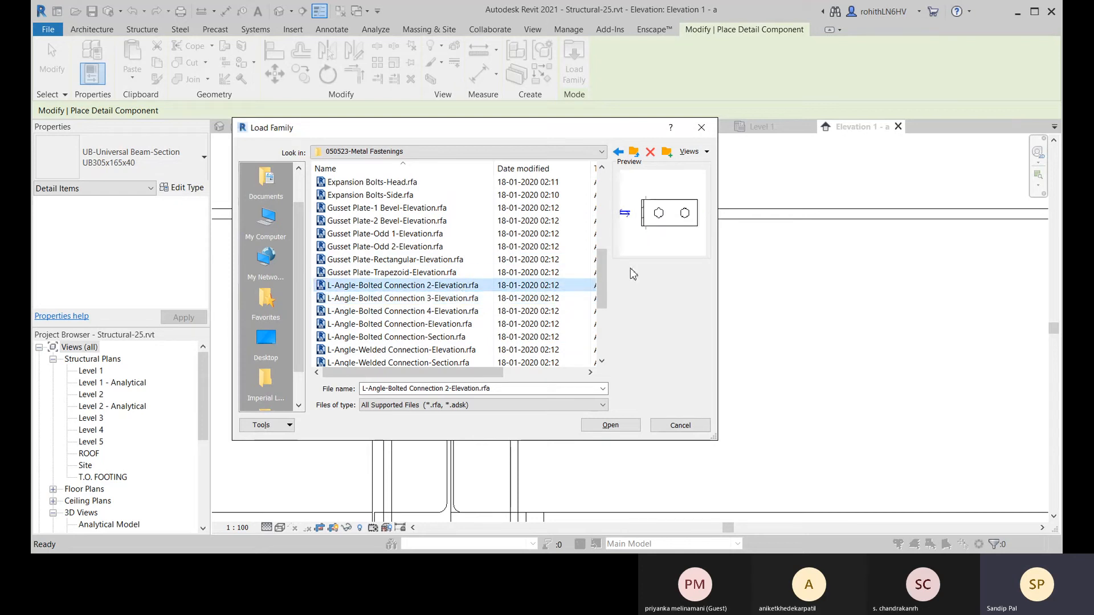
click(434, 301)
click(430, 312)
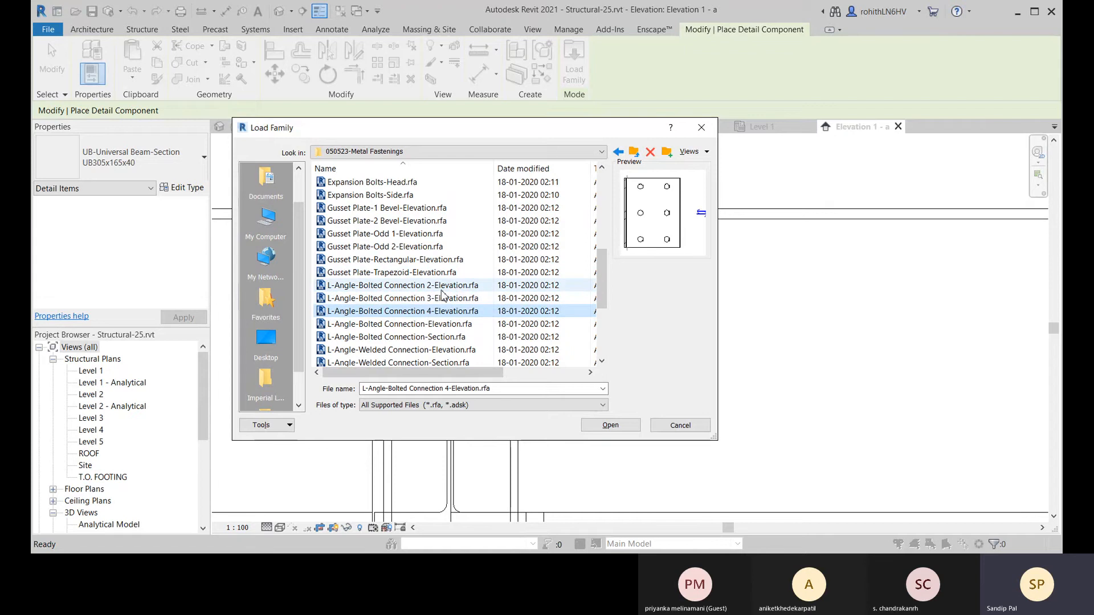
click(457, 287)
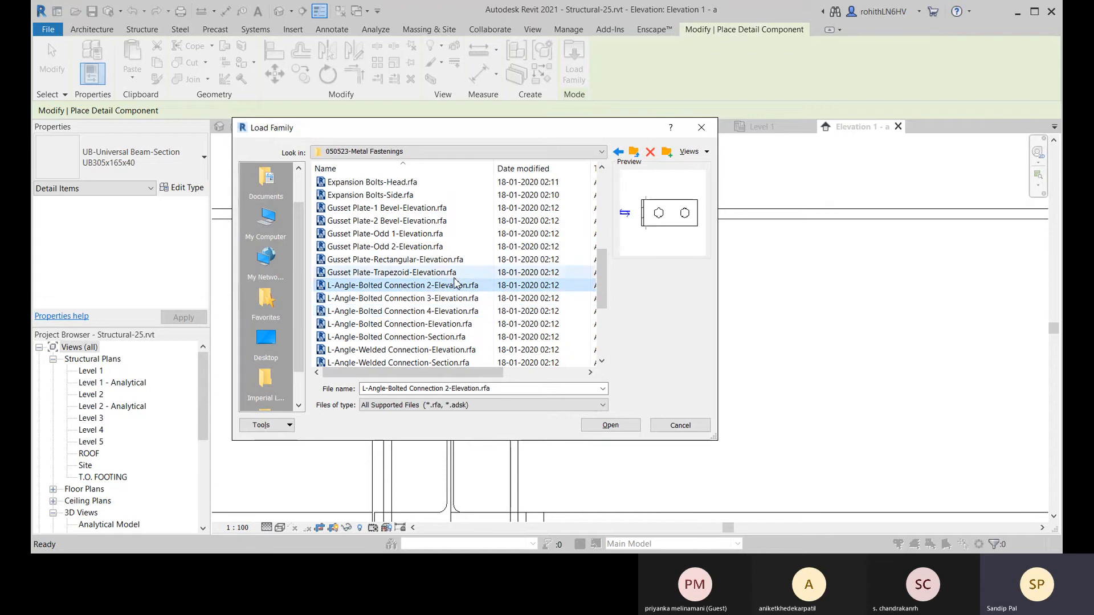
click(493, 299)
click(612, 426)
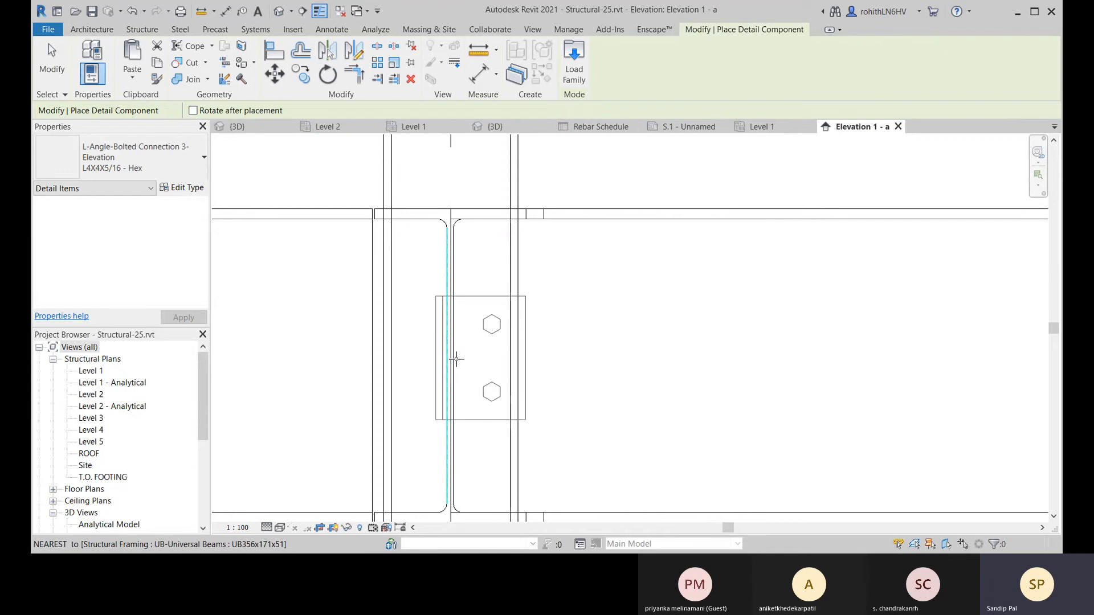
- Place the L4X4X5/16 - Hex bolted angle against the web of the perpendicular beam at grid 2 and end the placement
scroll(447, 334, down, 3)
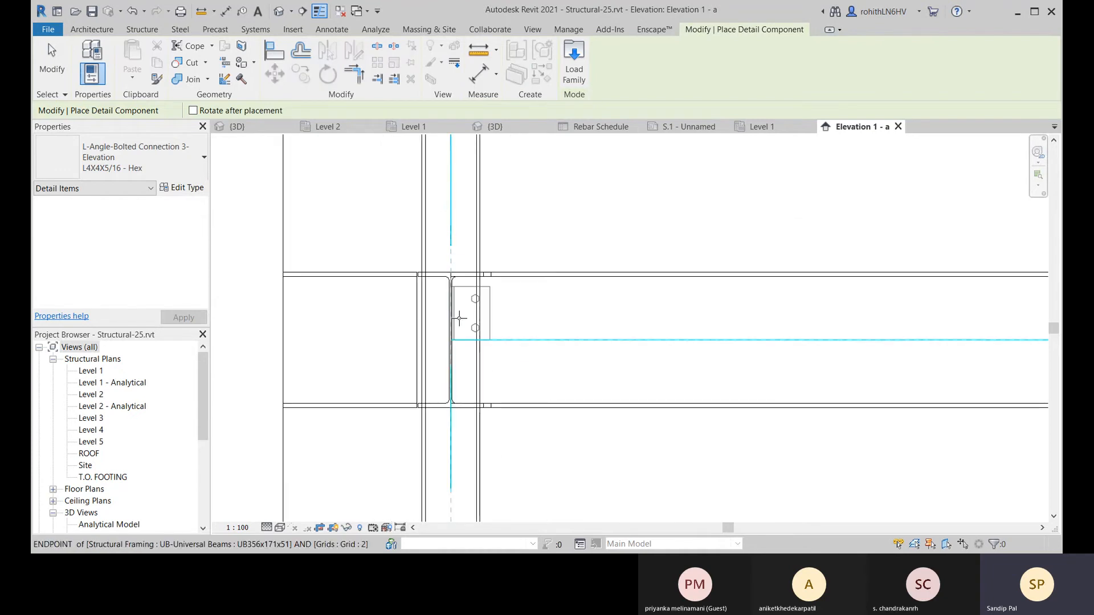
scroll(457, 318, up, 3)
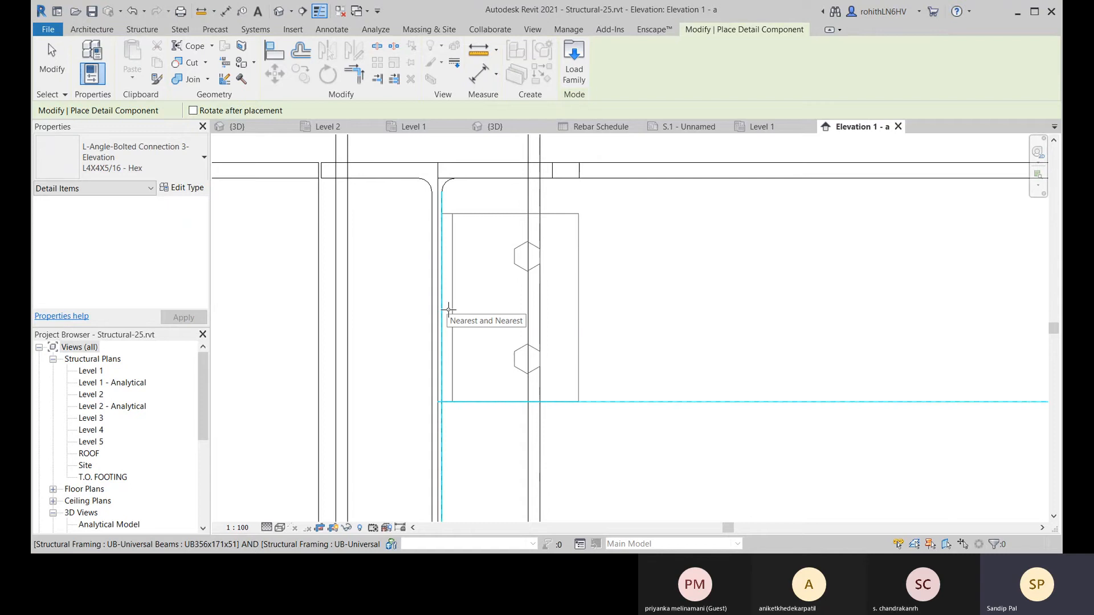
click(448, 362)
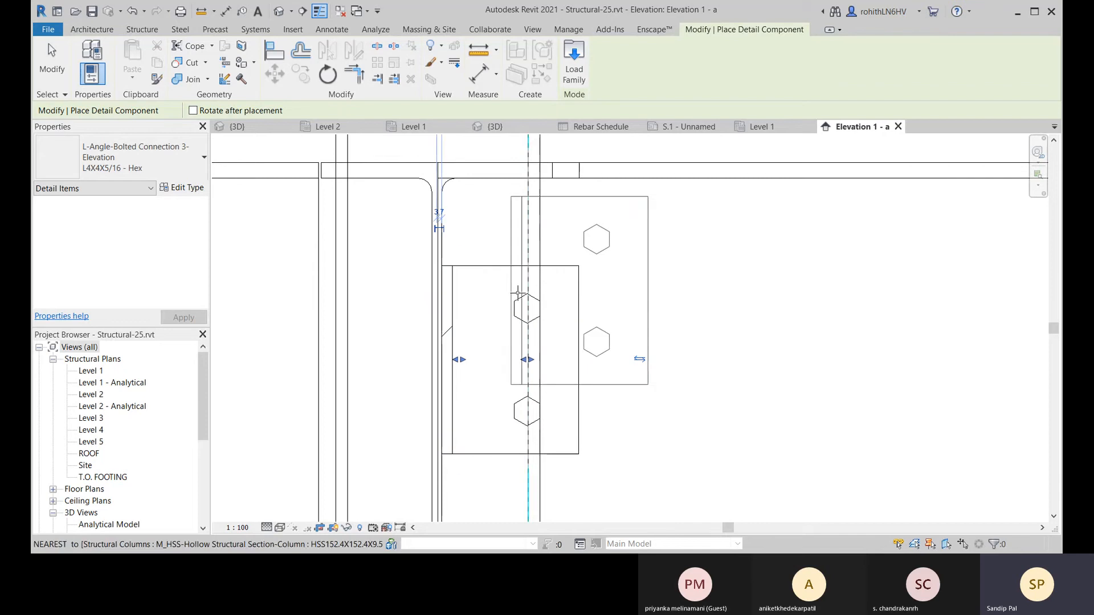
right_click(632, 285)
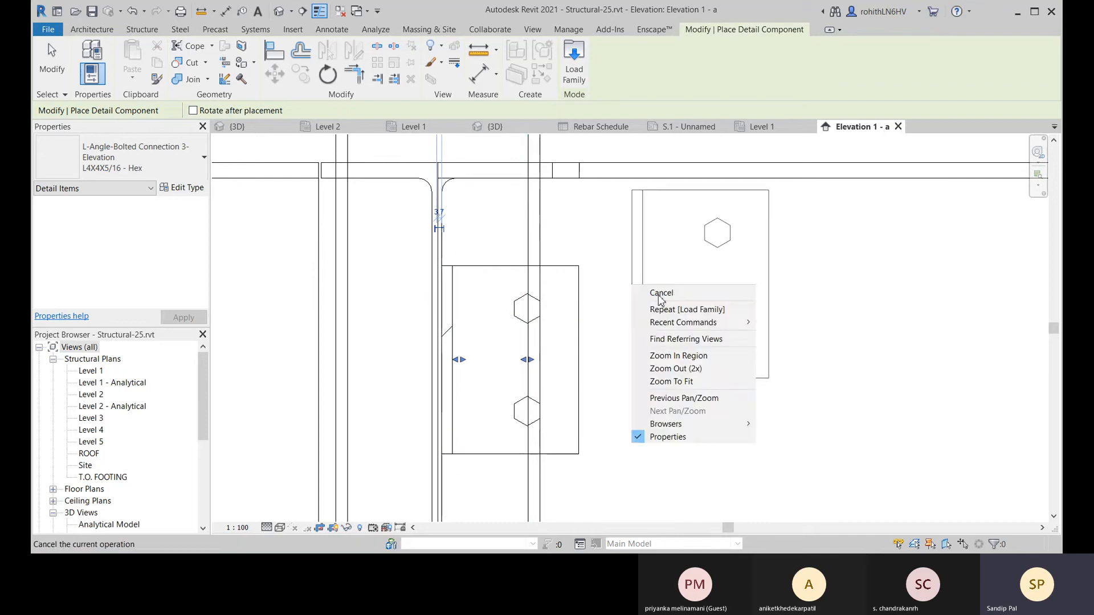
click(659, 296)
right_click(619, 302)
click(630, 313)
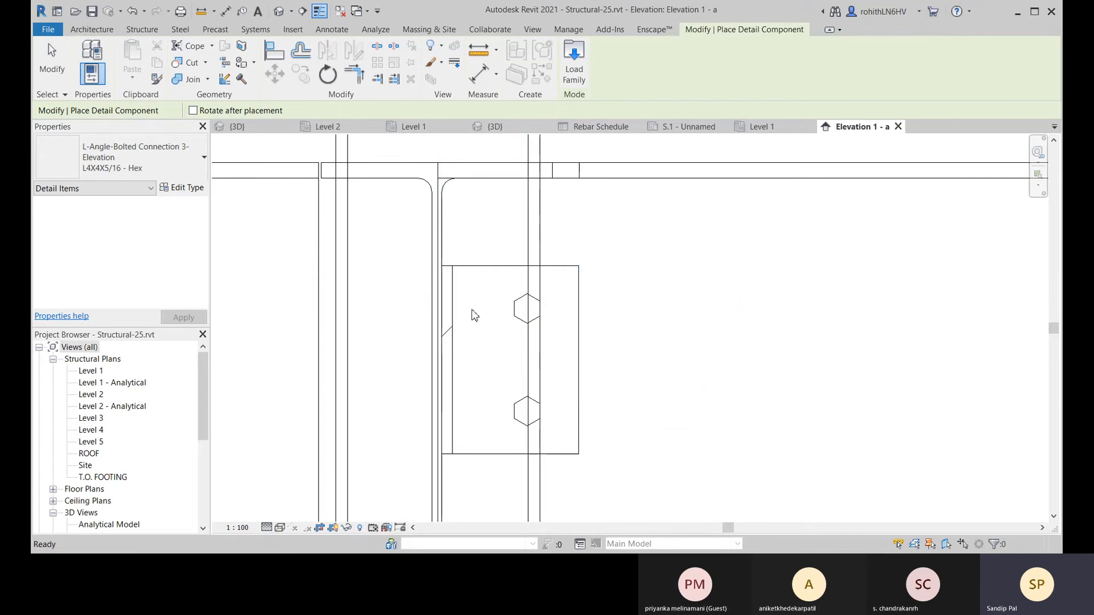
key(Escape)
- Set the Number Of Bolts type parameter of the placed L-angle bolted connection to 3
scroll(457, 281, up, 2)
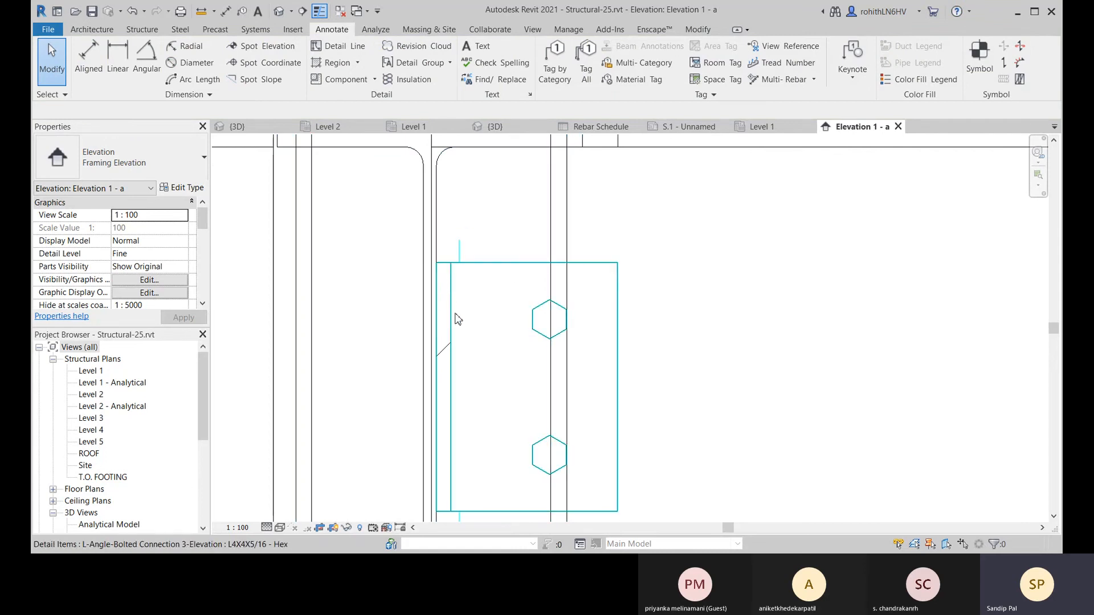
scroll(461, 315, down, 5)
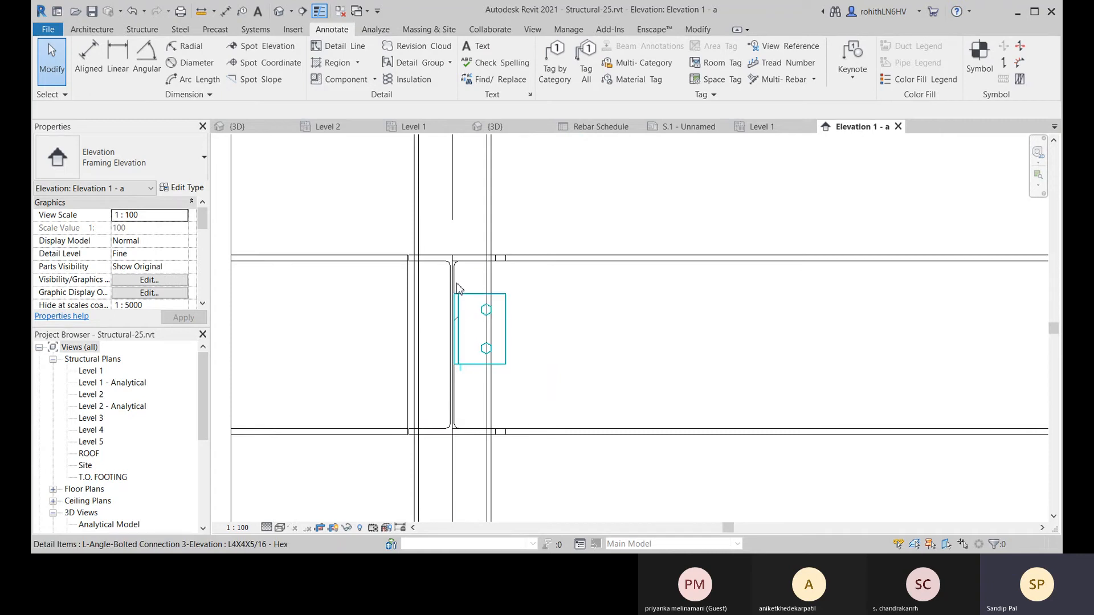
click(473, 299)
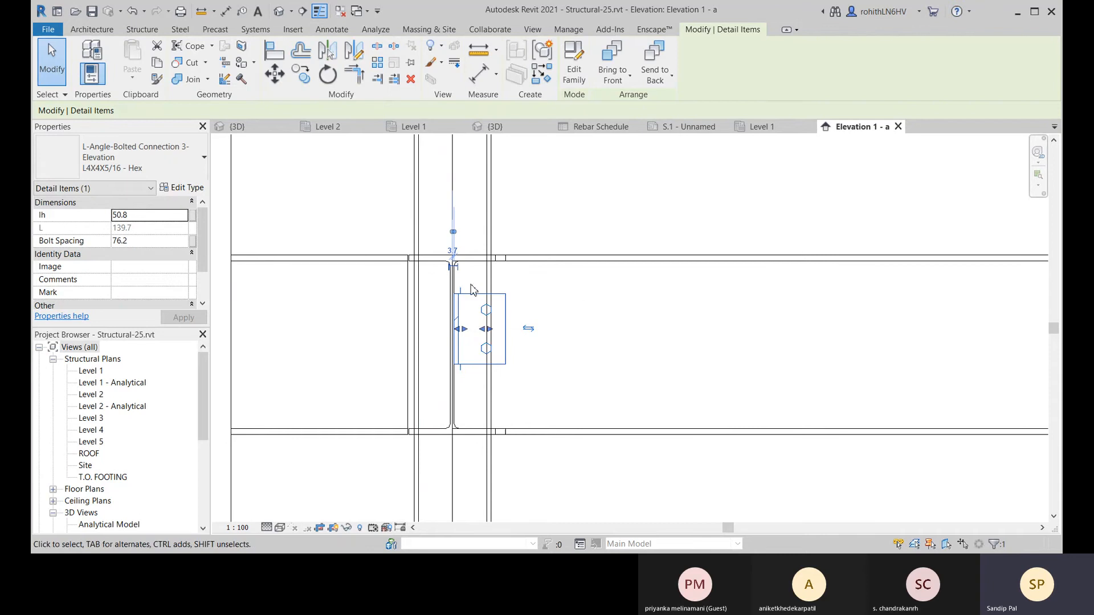
click(137, 243)
click(148, 241)
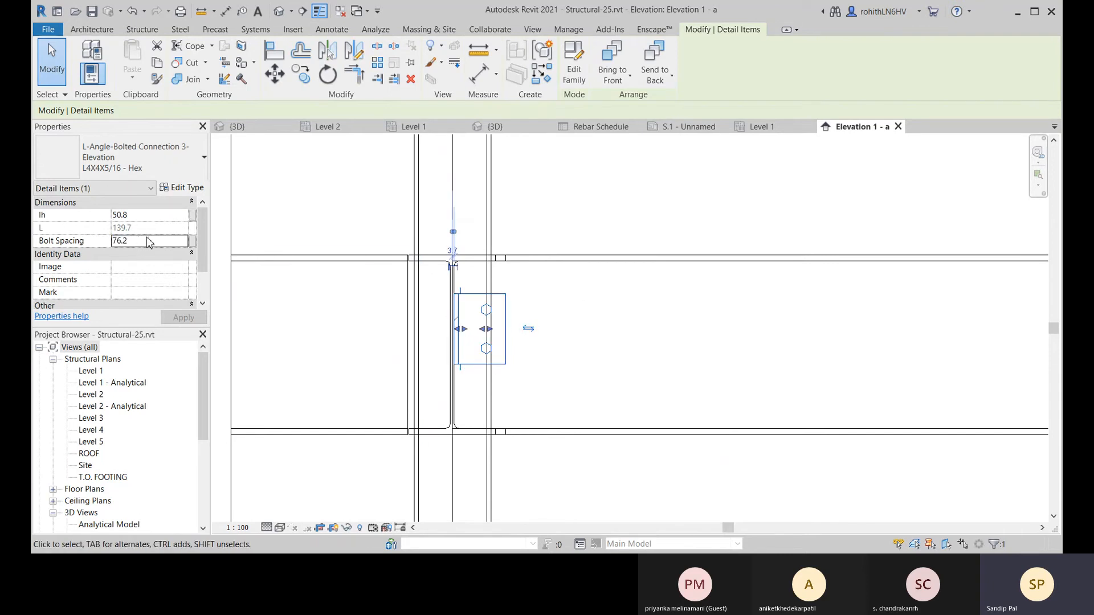
click(184, 188)
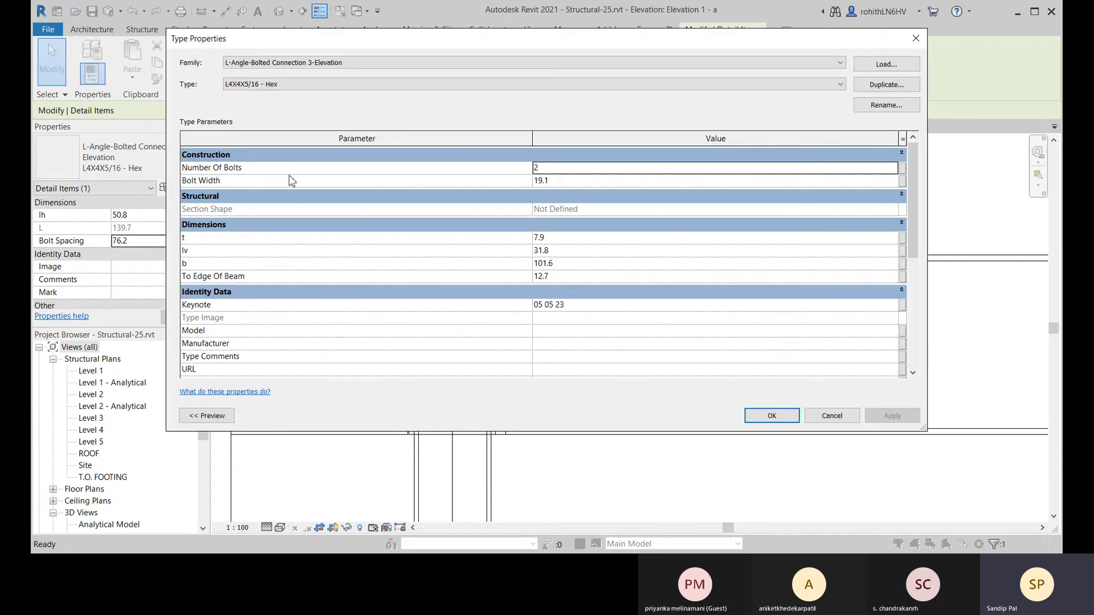
click(550, 168)
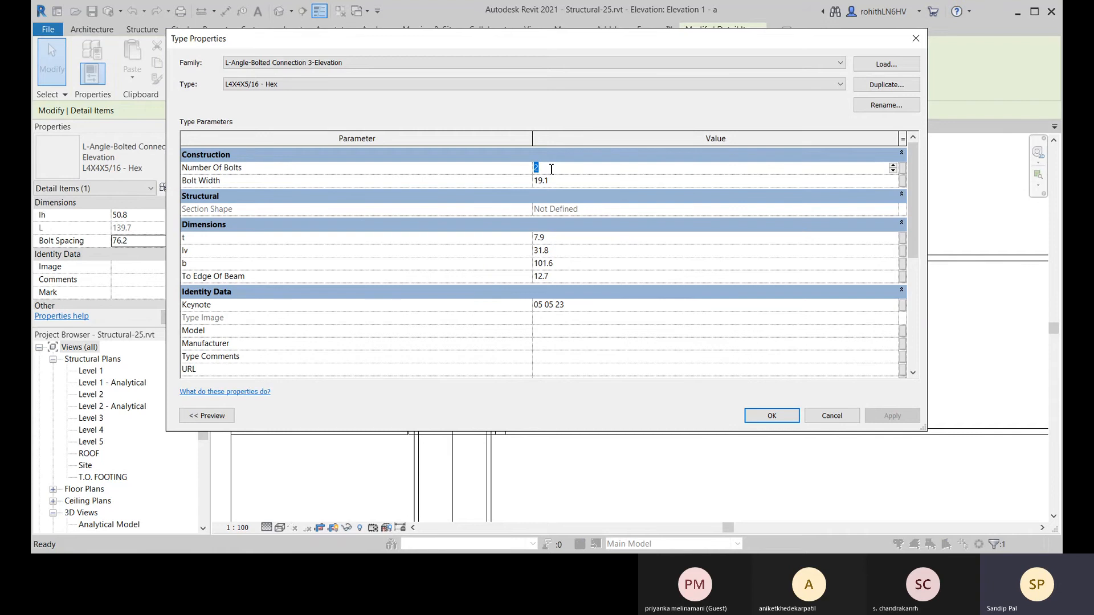
text(3)
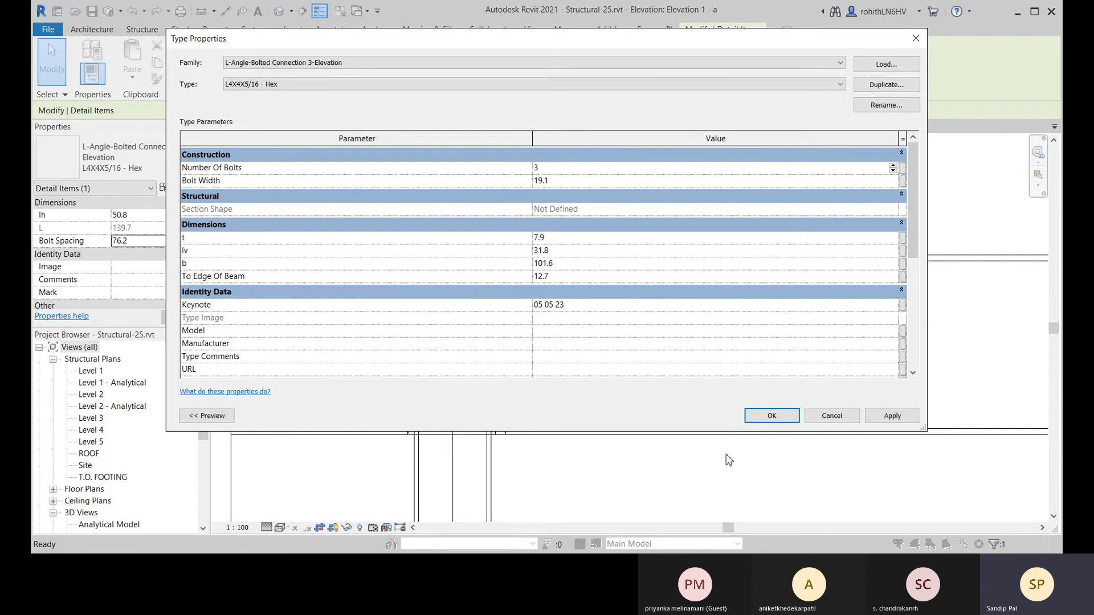
click(775, 416)
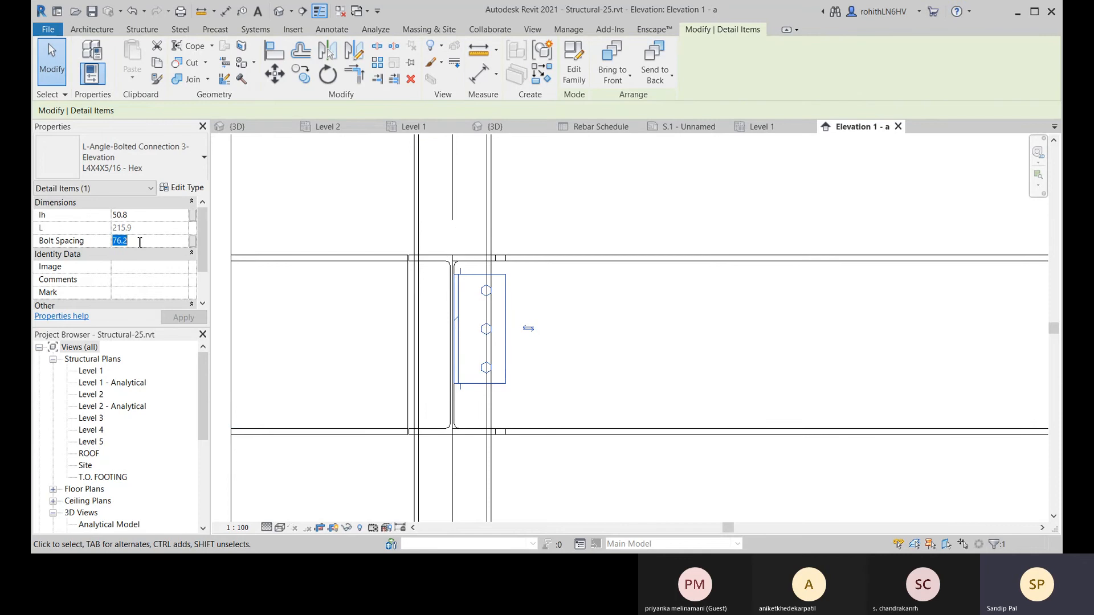
- Set the bolt spacing of the L-angle bolted connection to 50
drag(130, 242, 116, 242)
text(5)
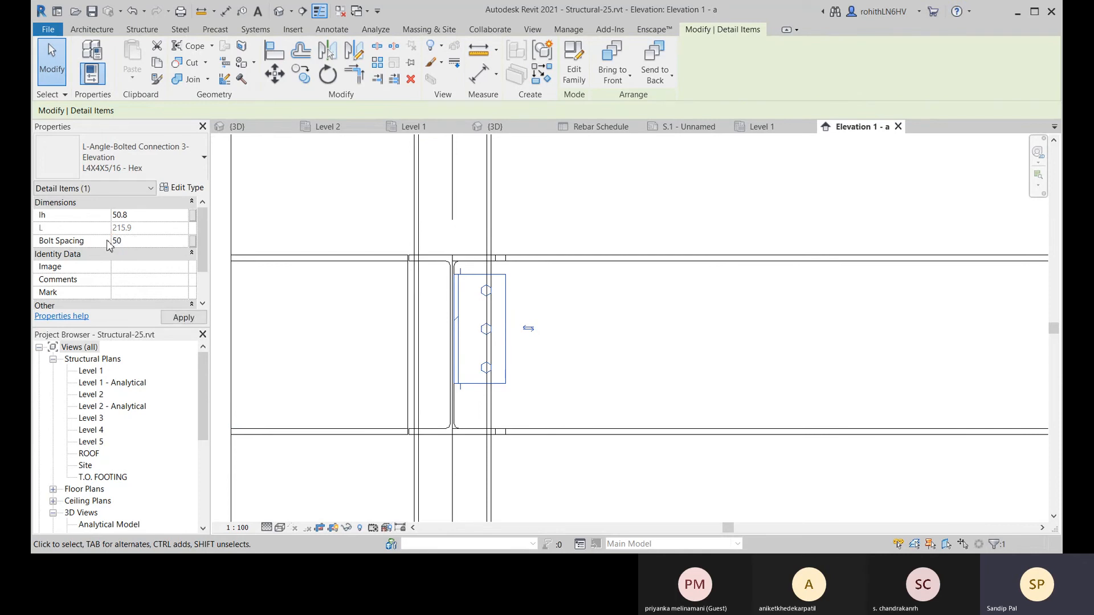
text(0)
scroll(539, 361, up, 1)
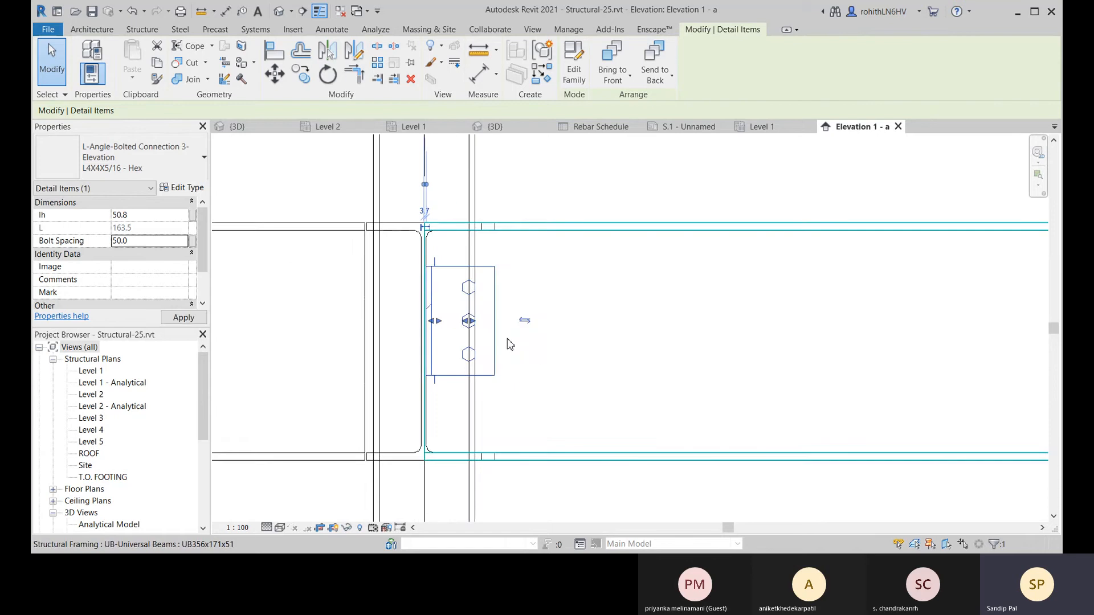
- Examine the placed L-angle bolted connection at grid 2 against the surrounding beams and column
scroll(510, 344, down, 4)
key(Escape)
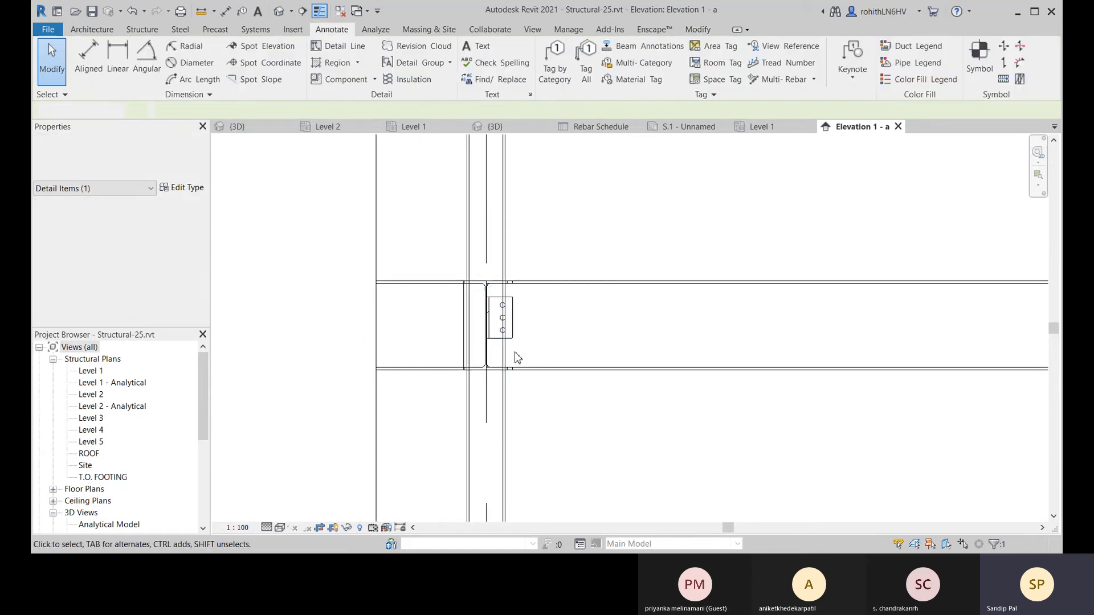
scroll(515, 327, up, 1)
scroll(495, 321, up, 2)
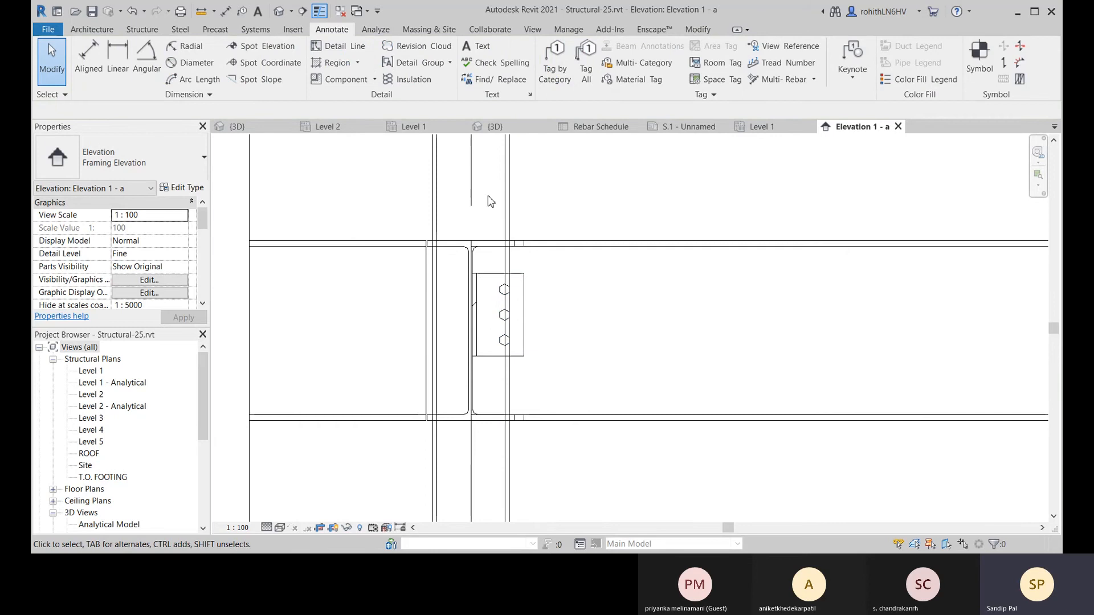
click(488, 291)
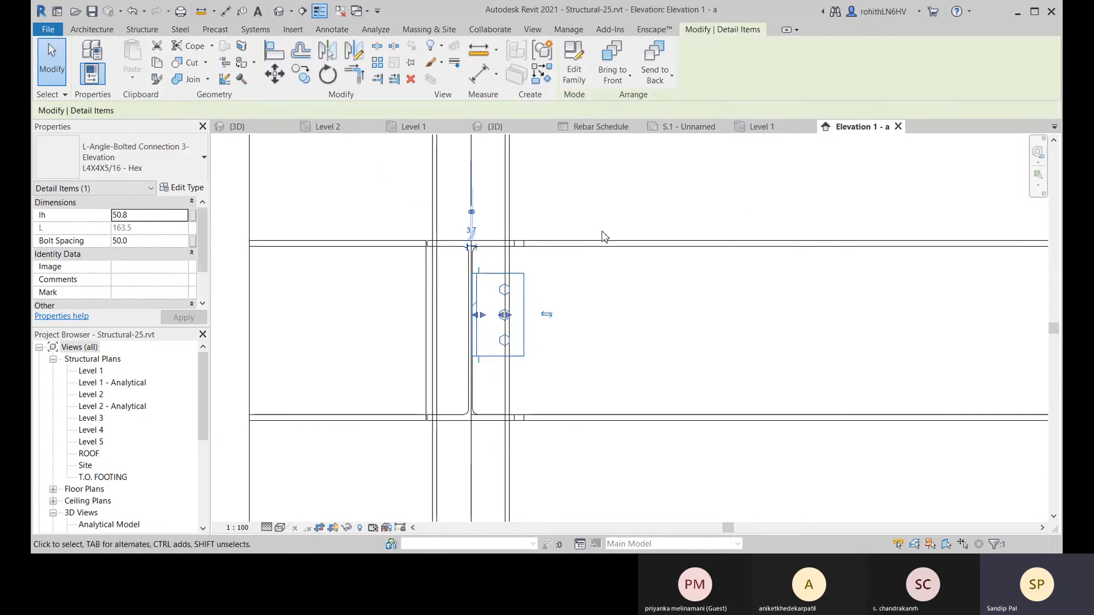
scroll(546, 301, down, 2)
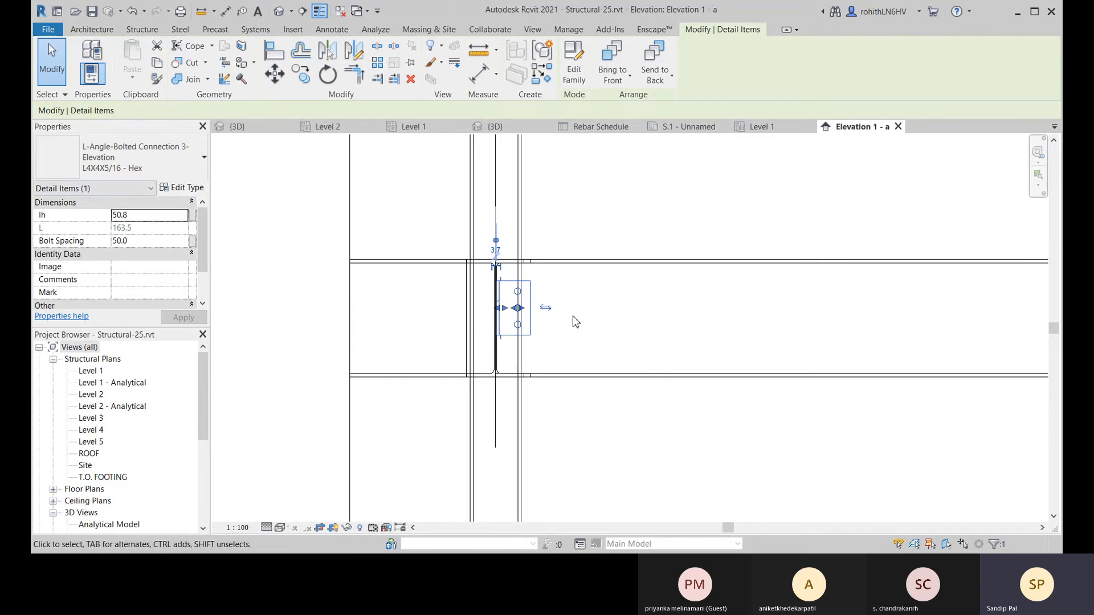
scroll(555, 406, down, 3)
scroll(559, 410, down, 5)
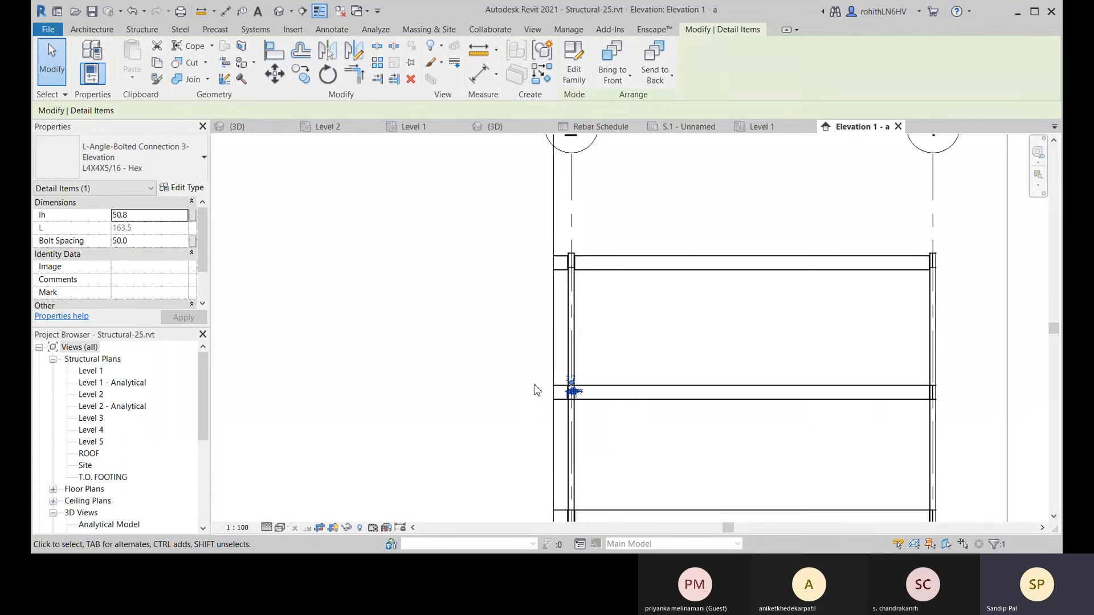
- Review the whole framing elevation between grids 2 and 1, from the grid heads down to the foundation
click(425, 382)
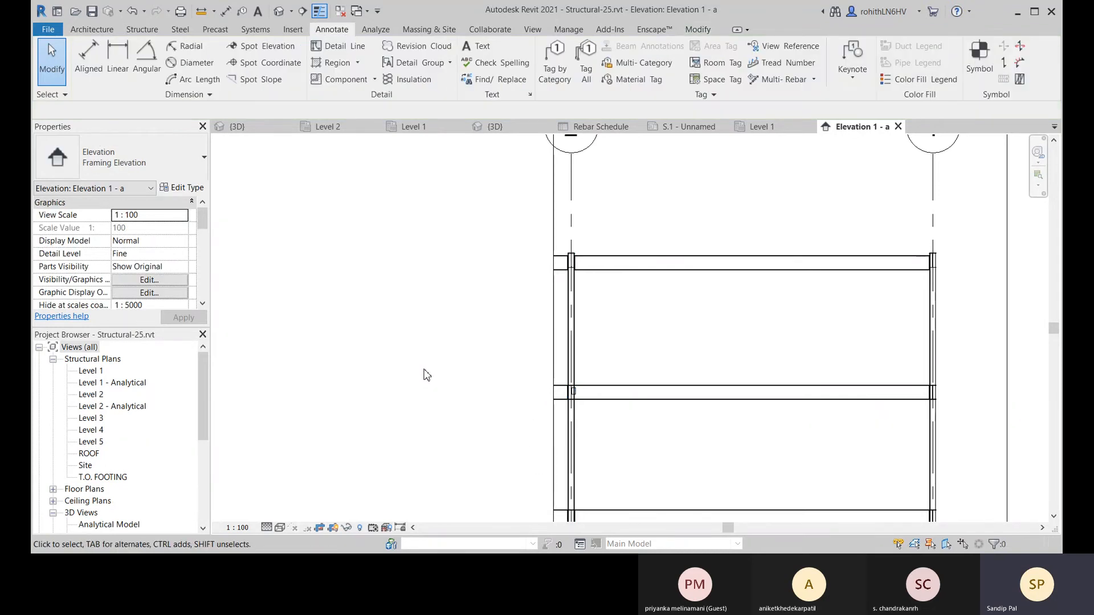
scroll(422, 374, down, 4)
middle_drag(609, 434, 557, 330)
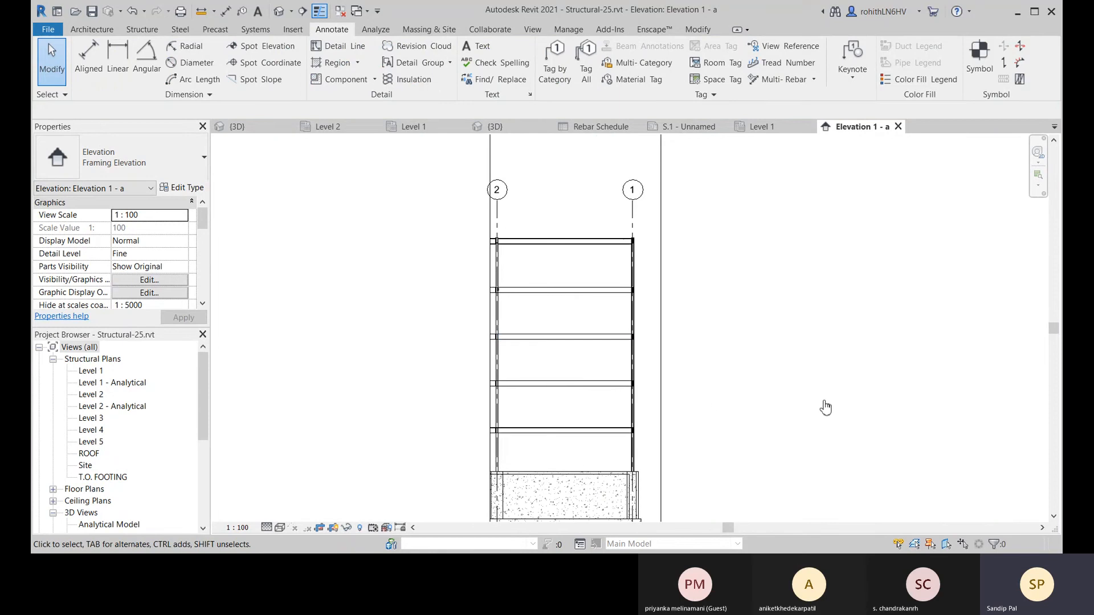
middle_drag(567, 370, 570, 327)
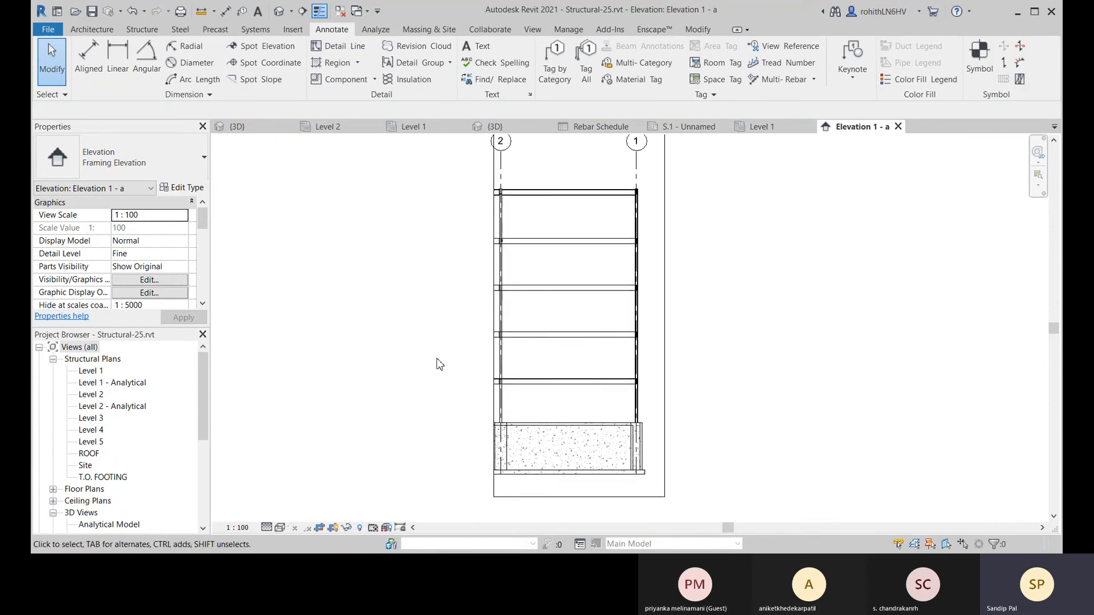
scroll(454, 349, down, 2)
scroll(454, 347, down, 2)
middle_drag(456, 346, 478, 363)
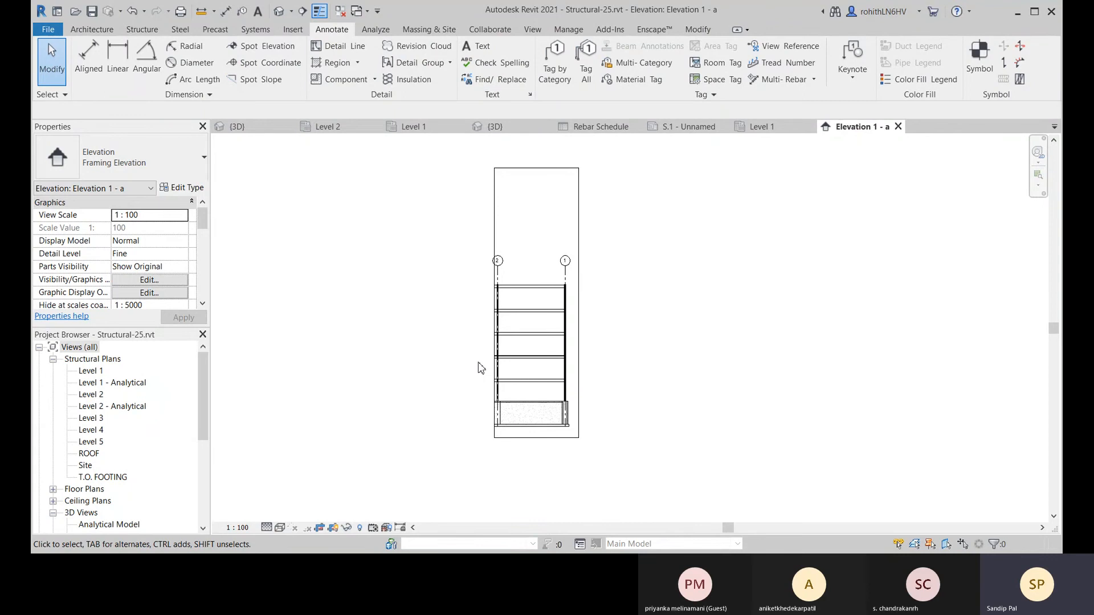
scroll(543, 301, up, 2)
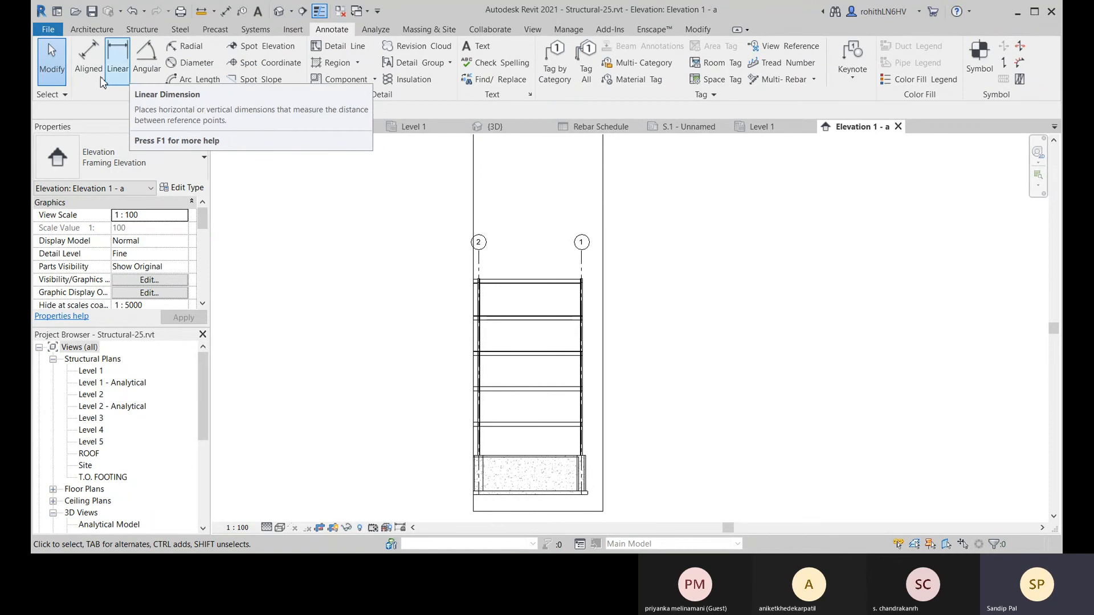
scroll(499, 279, up, 2)
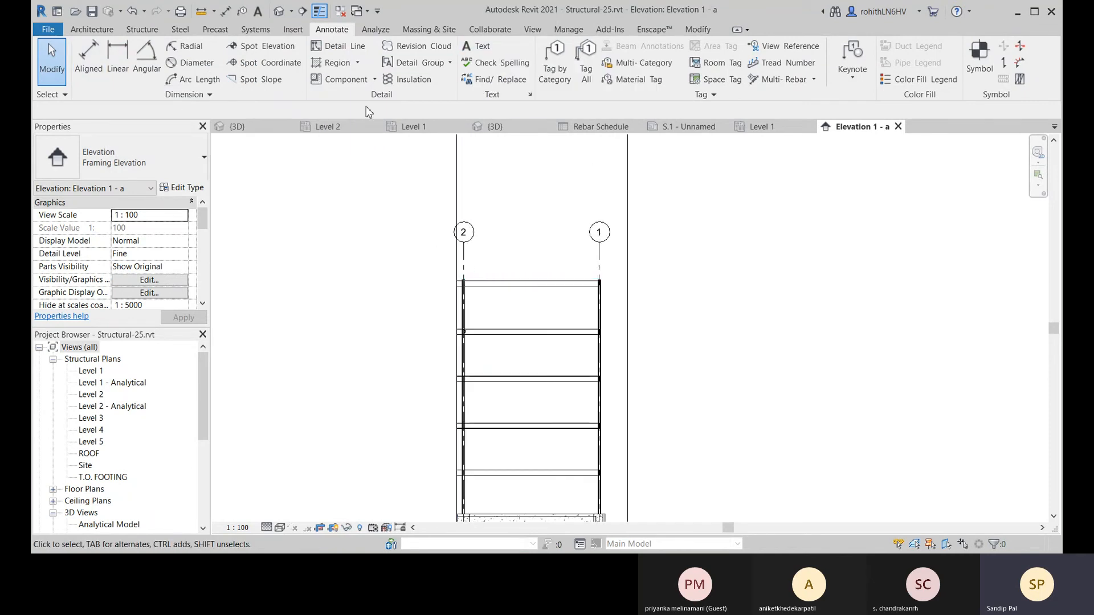
middle_drag(649, 252, 611, 183)
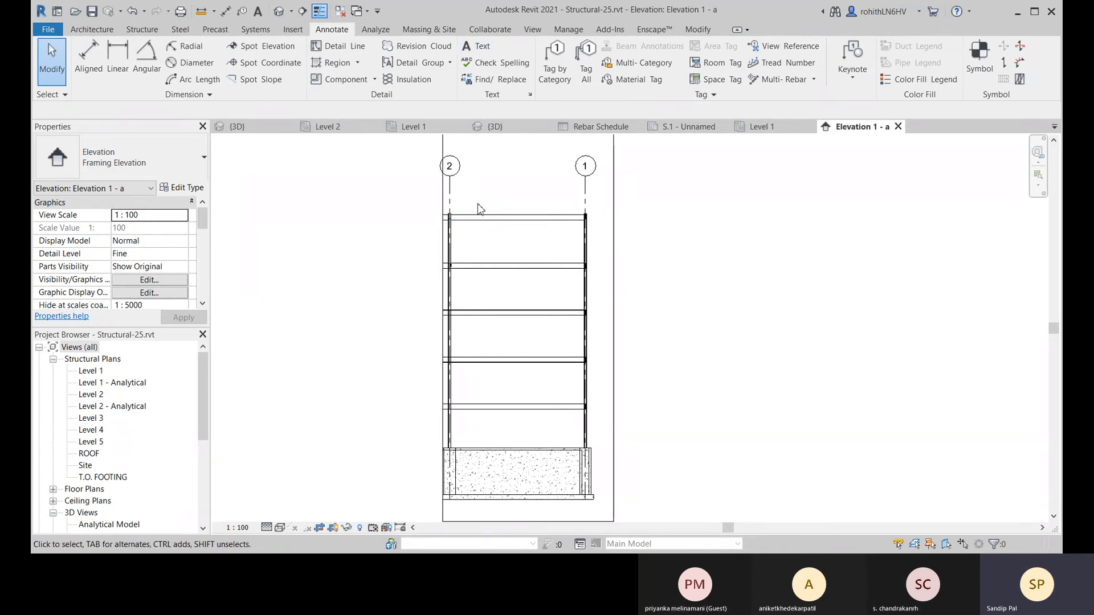
- Place a text note with a one-segment leader pointing at the top beam, with the text above it between grids 2 and 1
scroll(479, 210, up, 1)
click(477, 46)
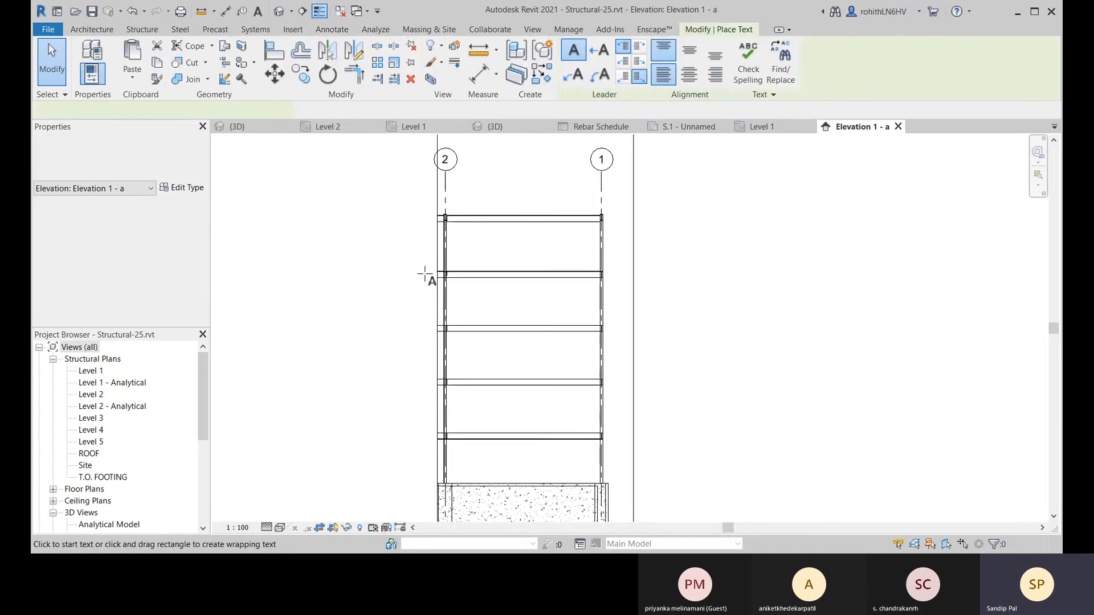
middle_drag(494, 217, 514, 315)
scroll(502, 310, up, 3)
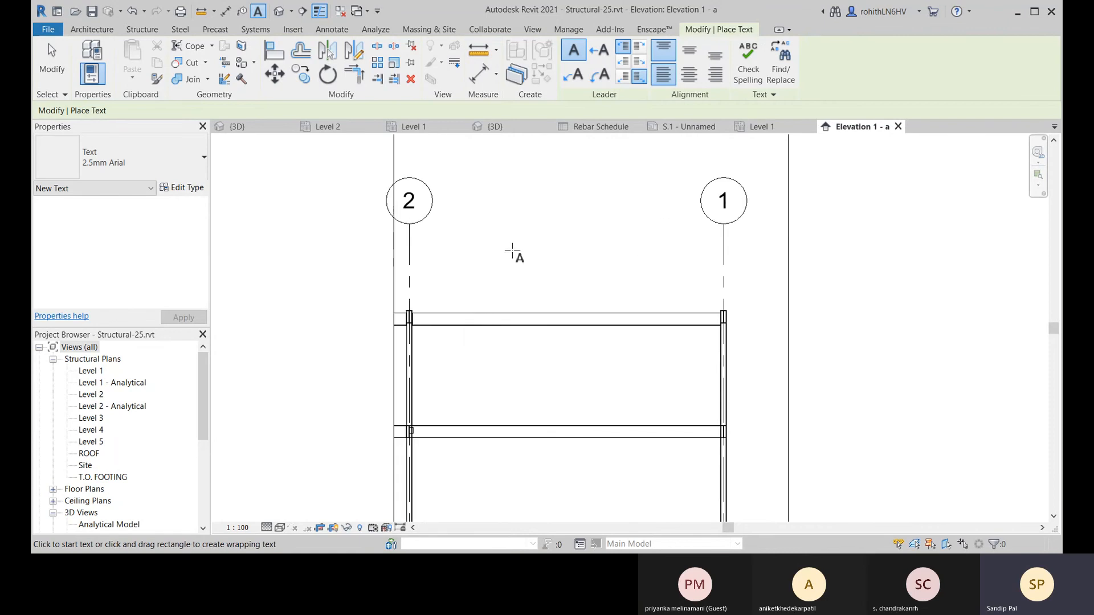
click(603, 52)
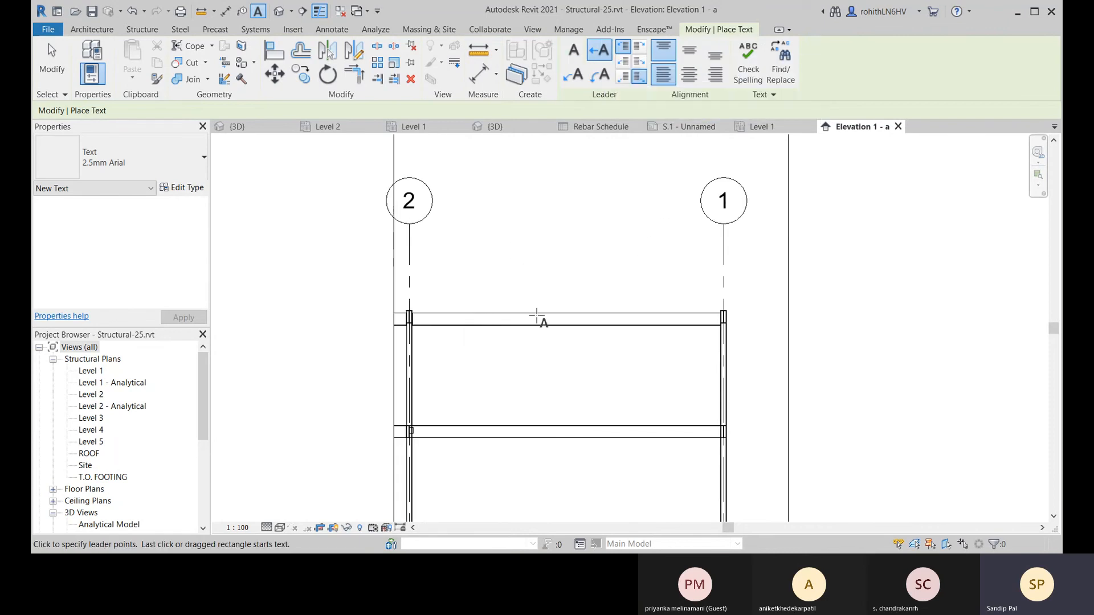
click(481, 313)
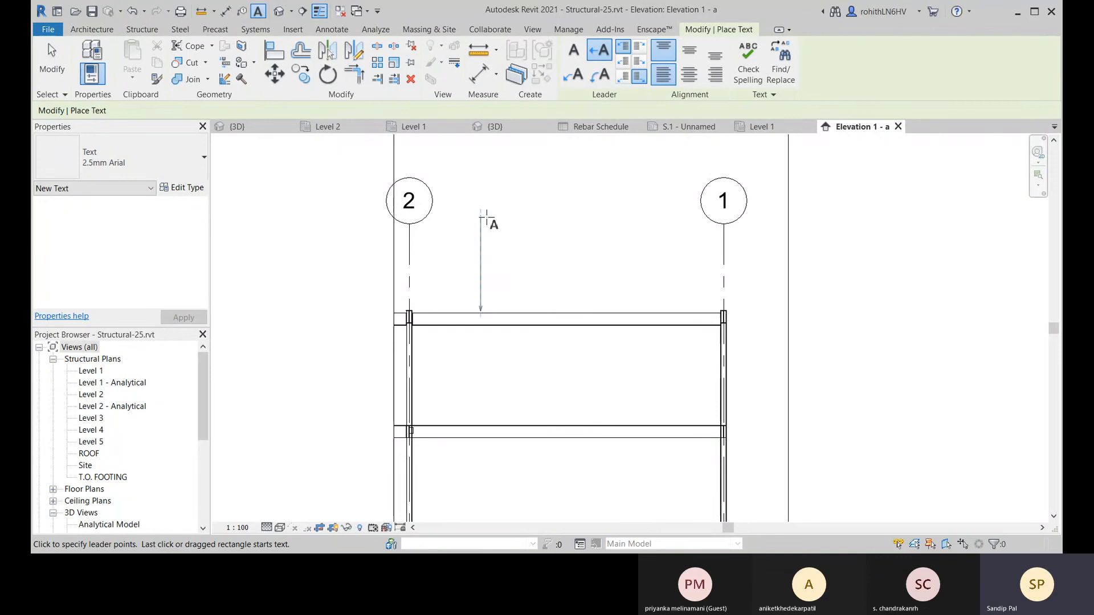
click(486, 215)
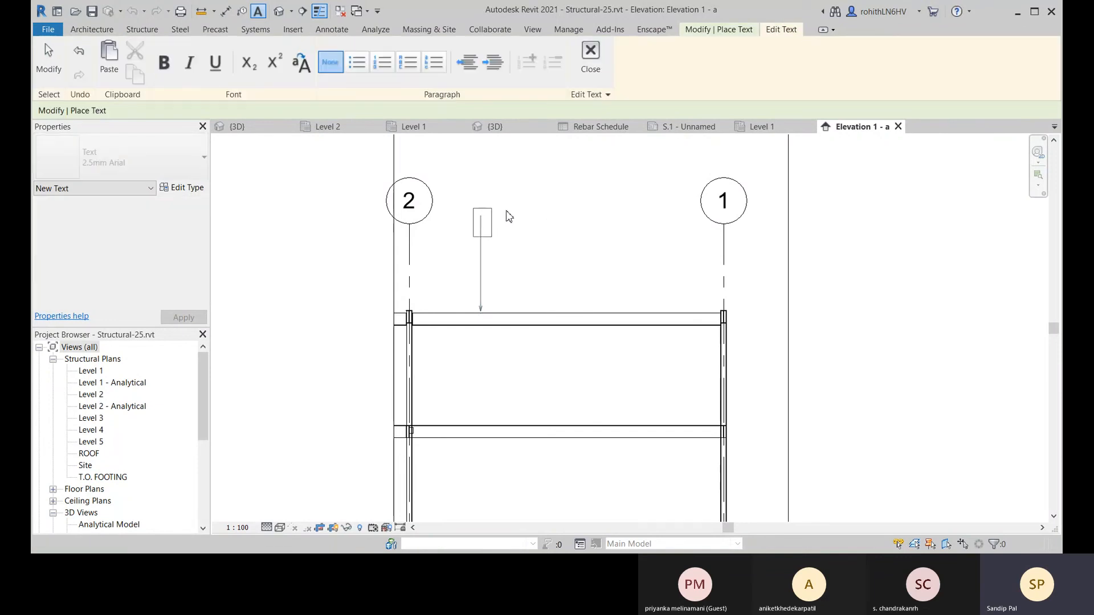
- Enter "beam" as the note text without list formatting and end the text placement
click(353, 67)
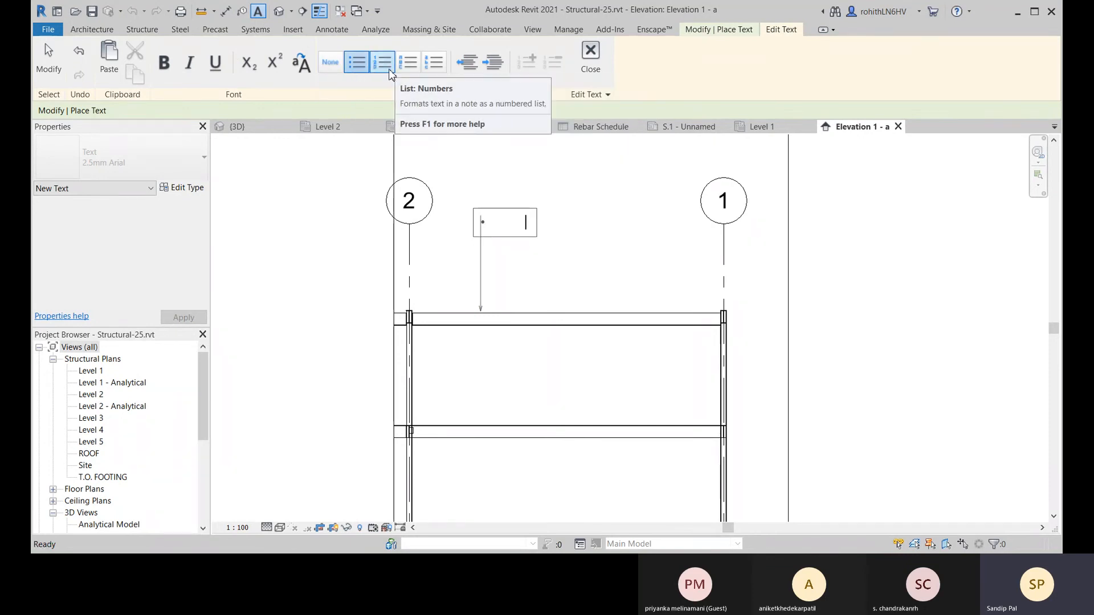
click(331, 62)
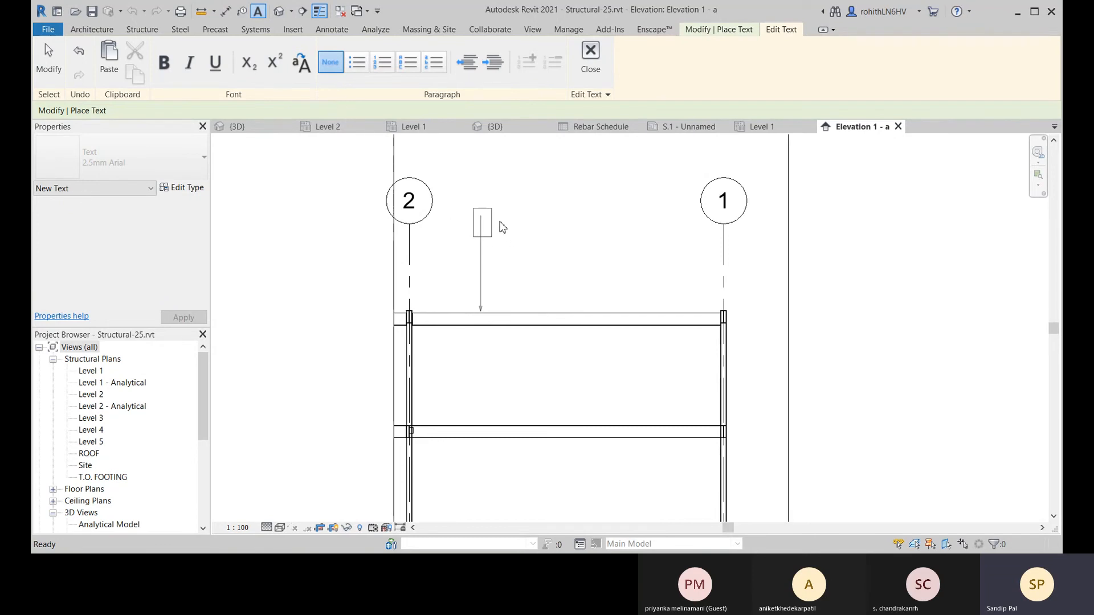
text(bb)
key(BackSpace)
text(ea)
key(BackSpace)
key(BackSpace)
text(b)
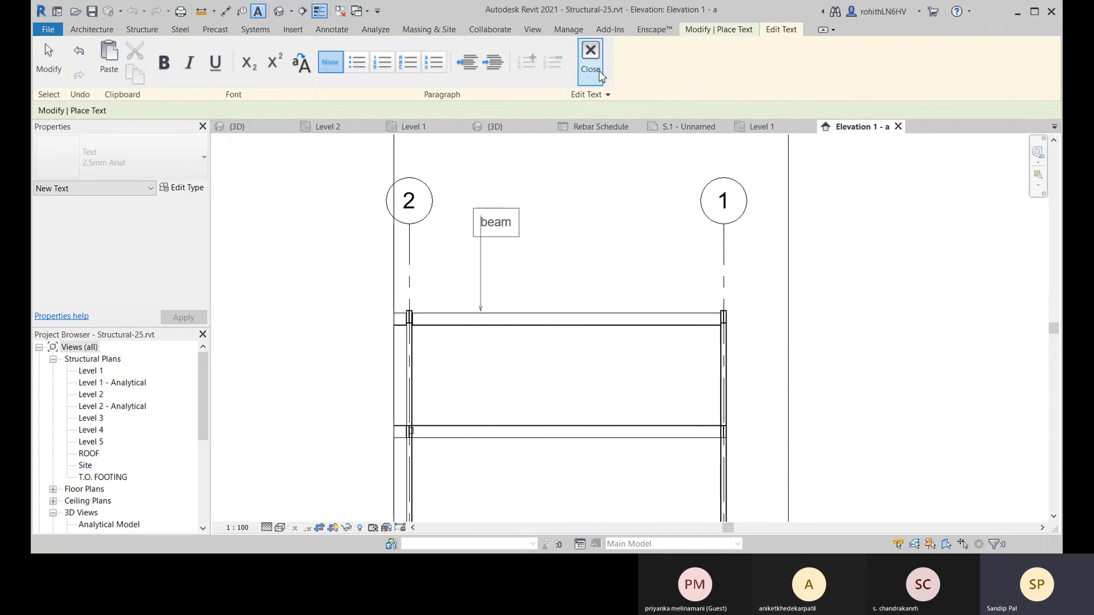
click(590, 56)
right_click(554, 215)
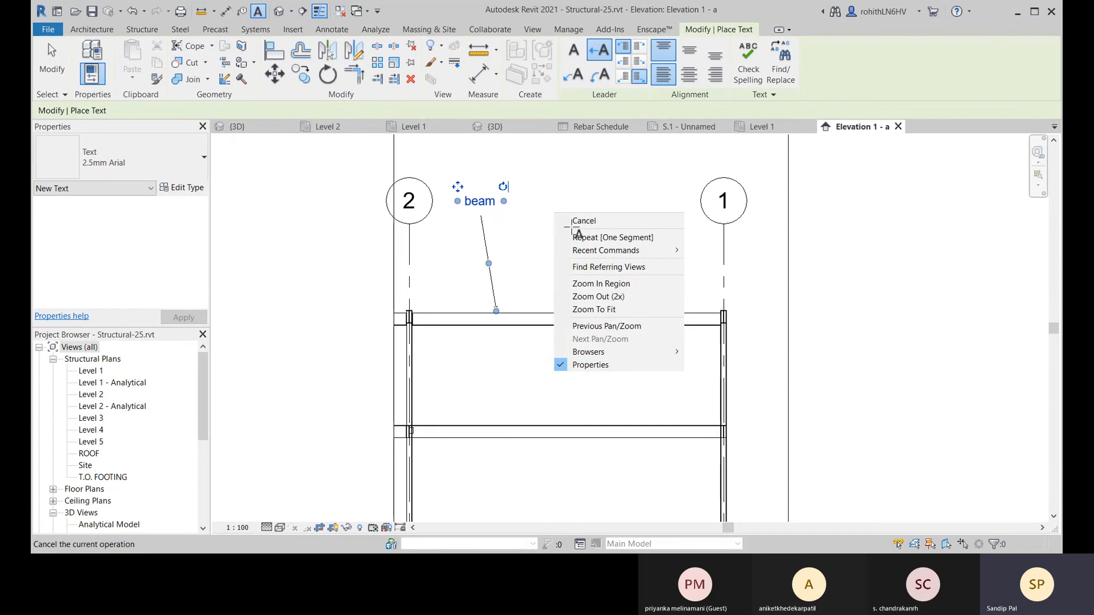
click(570, 222)
- Shift the "beam" note sideways so that its leader runs straight down to the top beam
click(515, 213)
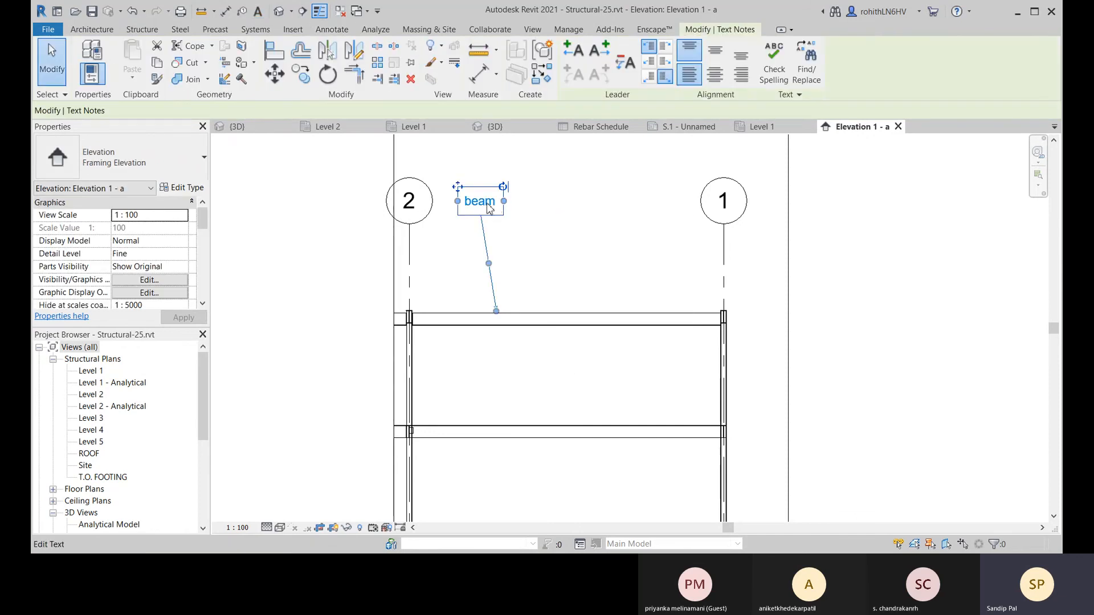
drag(458, 194, 478, 188)
click(505, 203)
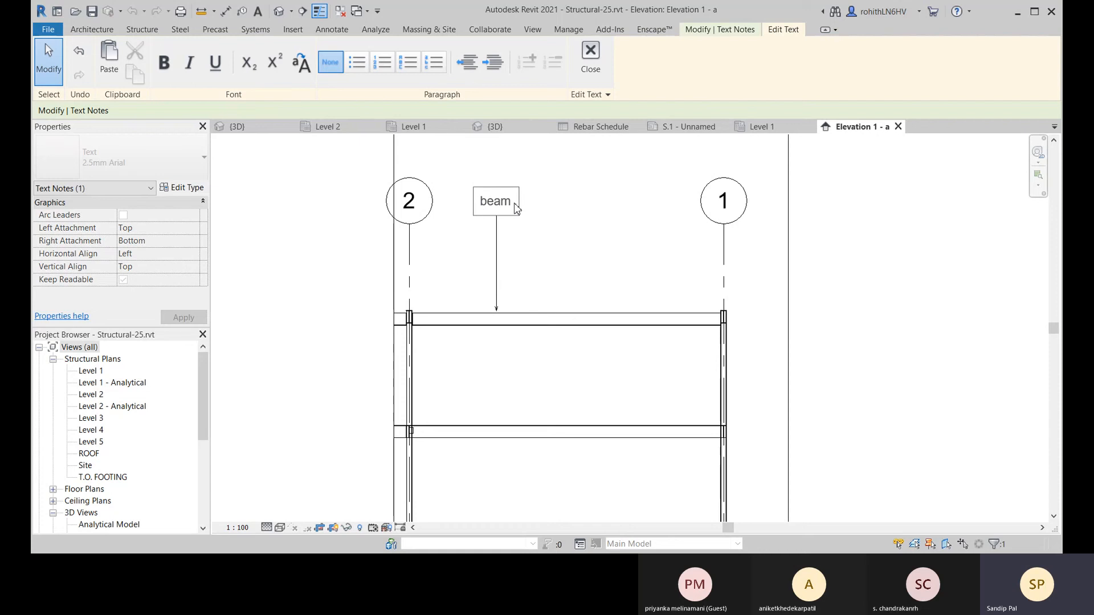
click(520, 209)
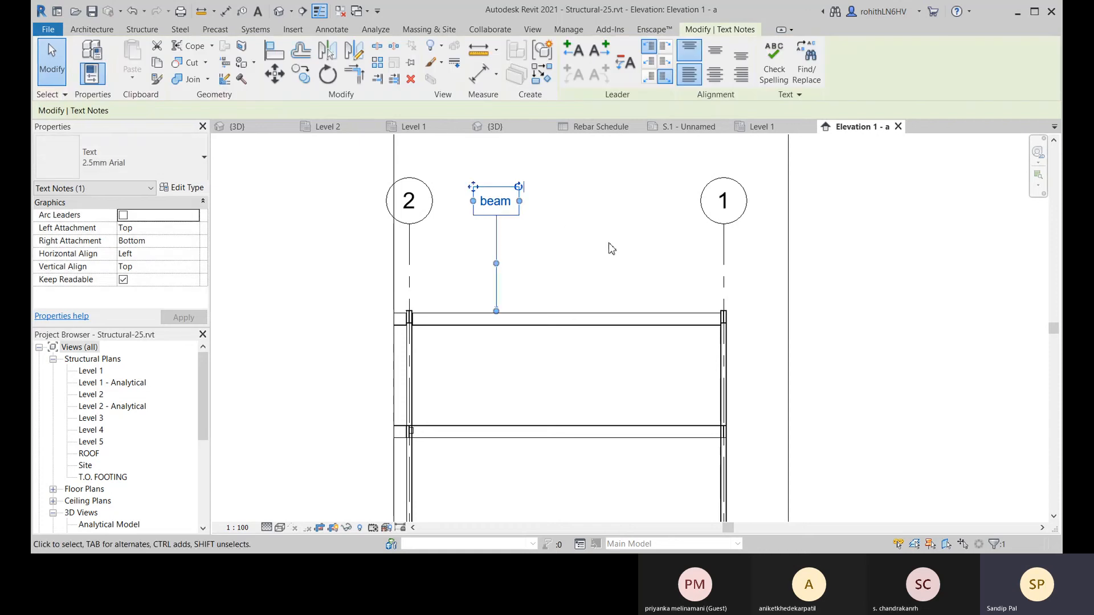
- Review the available text types and the type properties of the 2.5mm Arial text used by the note
click(199, 170)
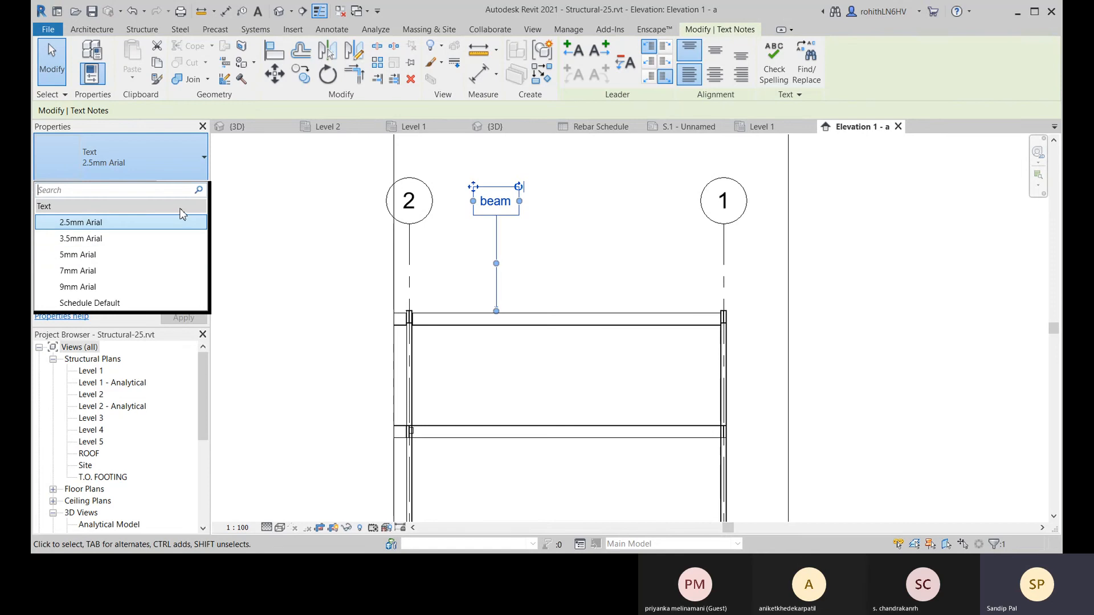
click(181, 166)
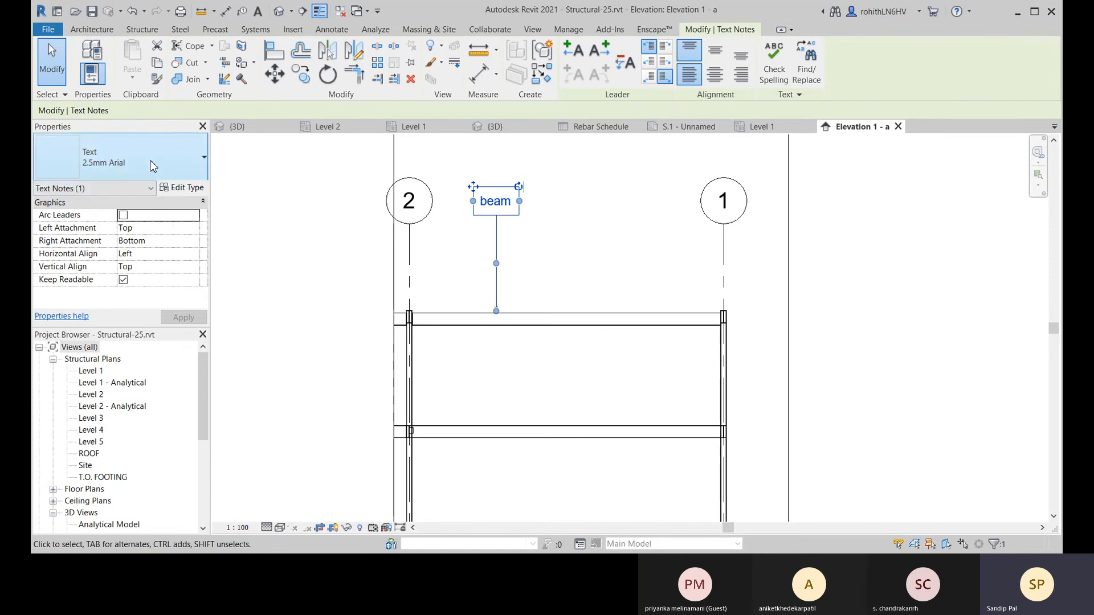
click(190, 191)
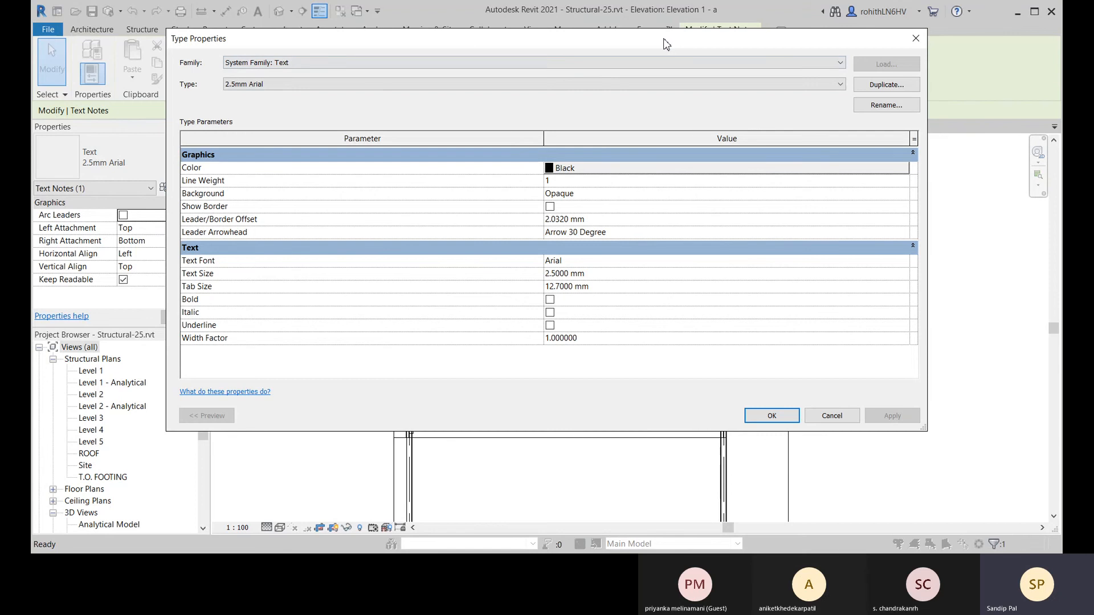
drag(665, 43, 566, 15)
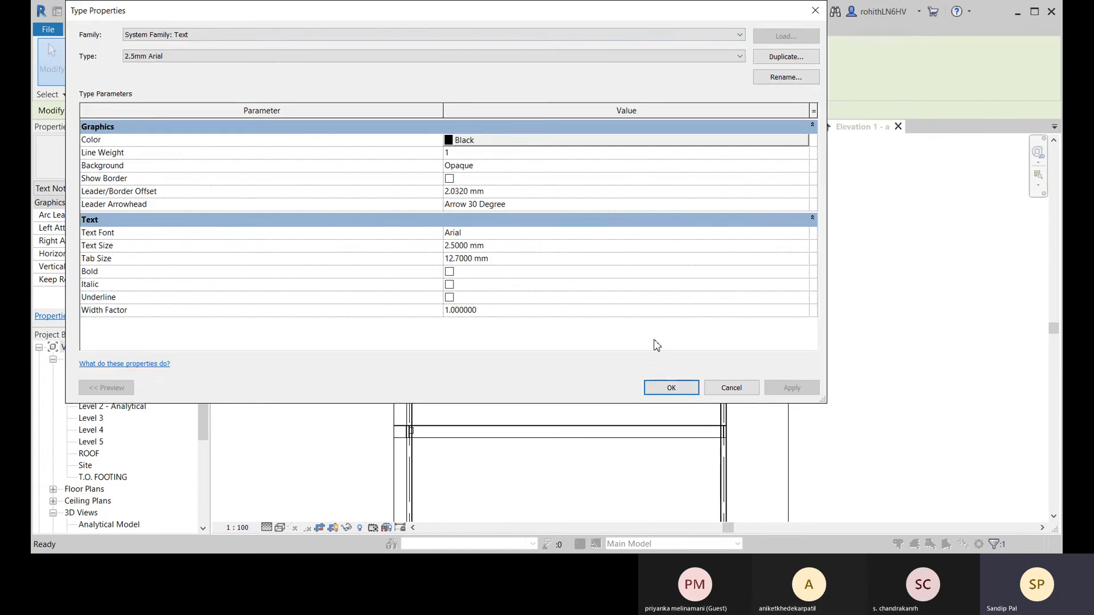
click(677, 386)
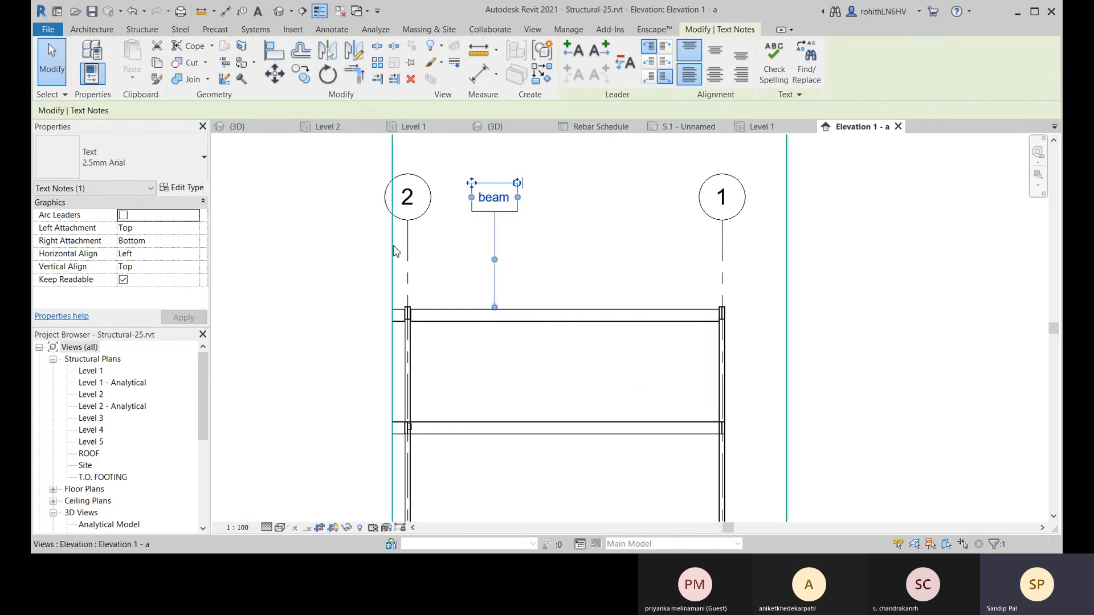
scroll(447, 259, down, 2)
scroll(447, 259, down, 2)
click(657, 286)
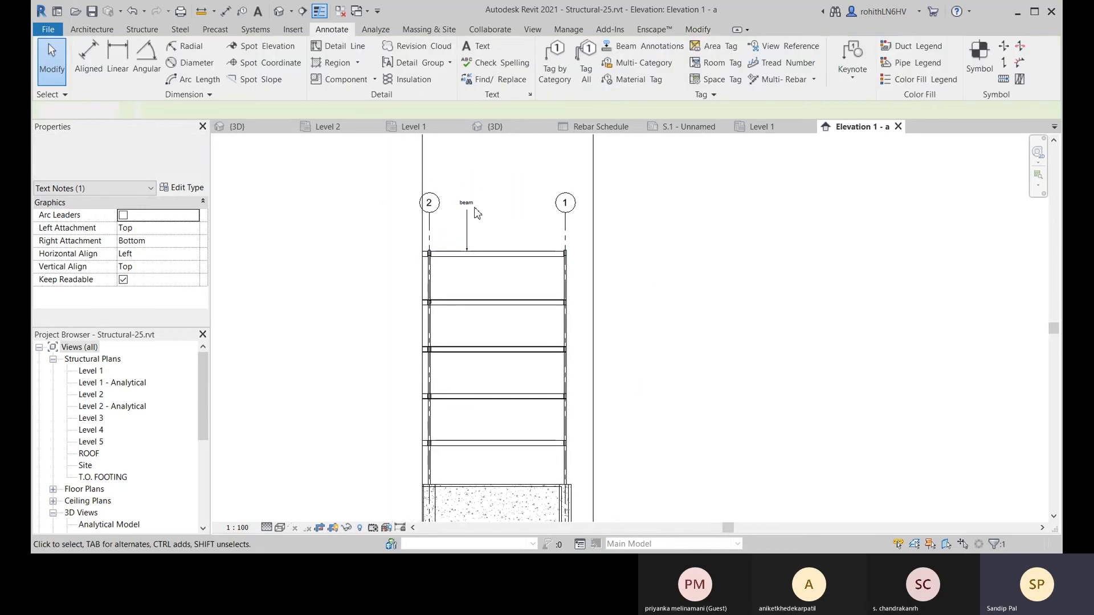
- Add an aligned dimension between grids 2 and 1, placed above the grid heads
click(89, 57)
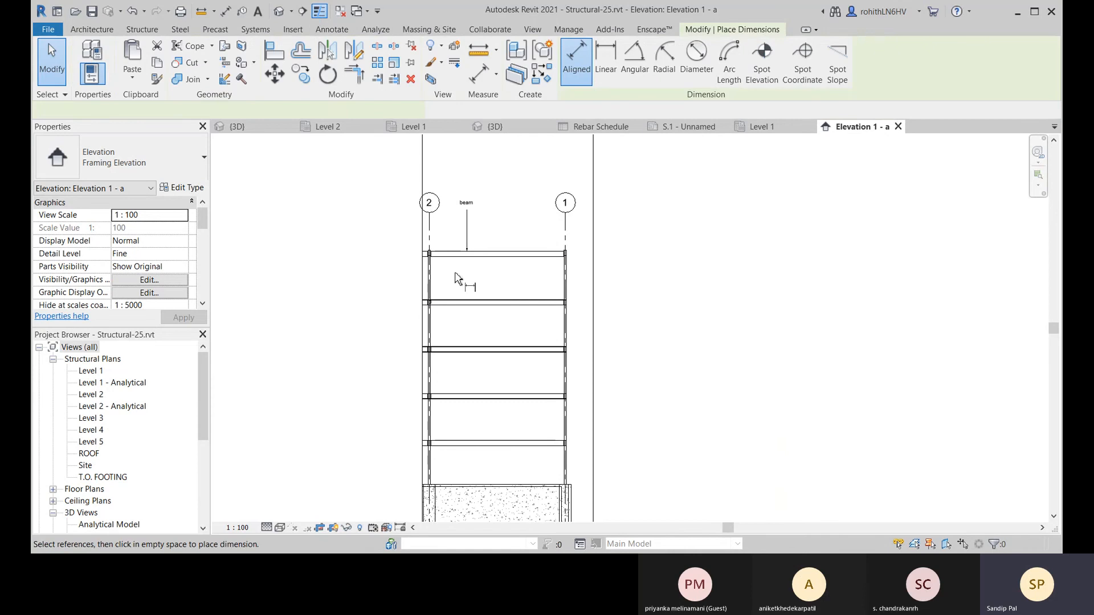
scroll(448, 257, up, 2)
scroll(447, 257, up, 1)
click(389, 196)
click(752, 216)
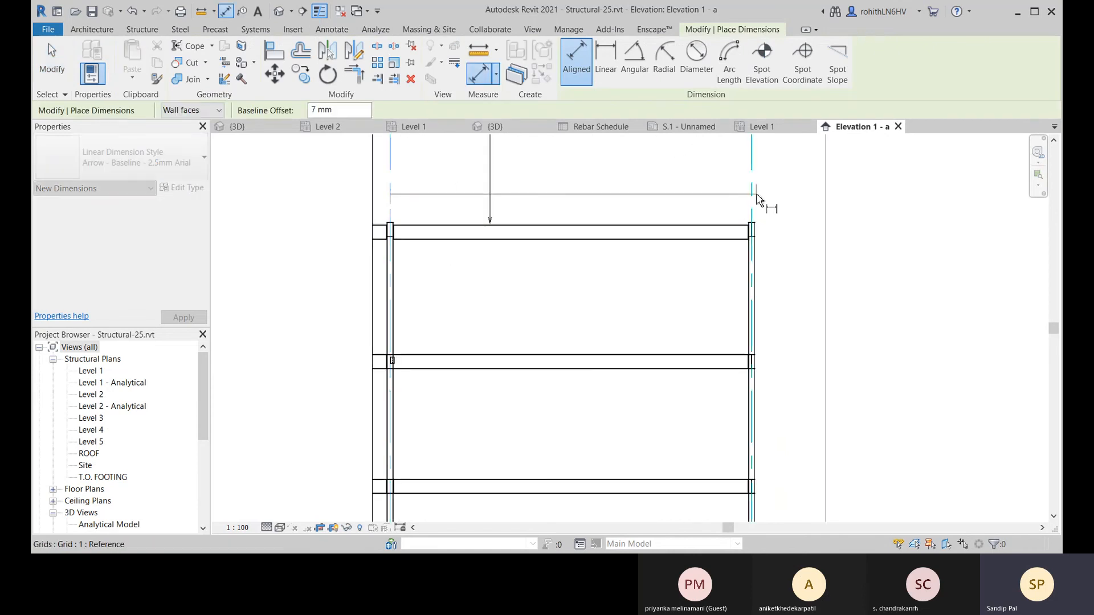
scroll(766, 219, down, 3)
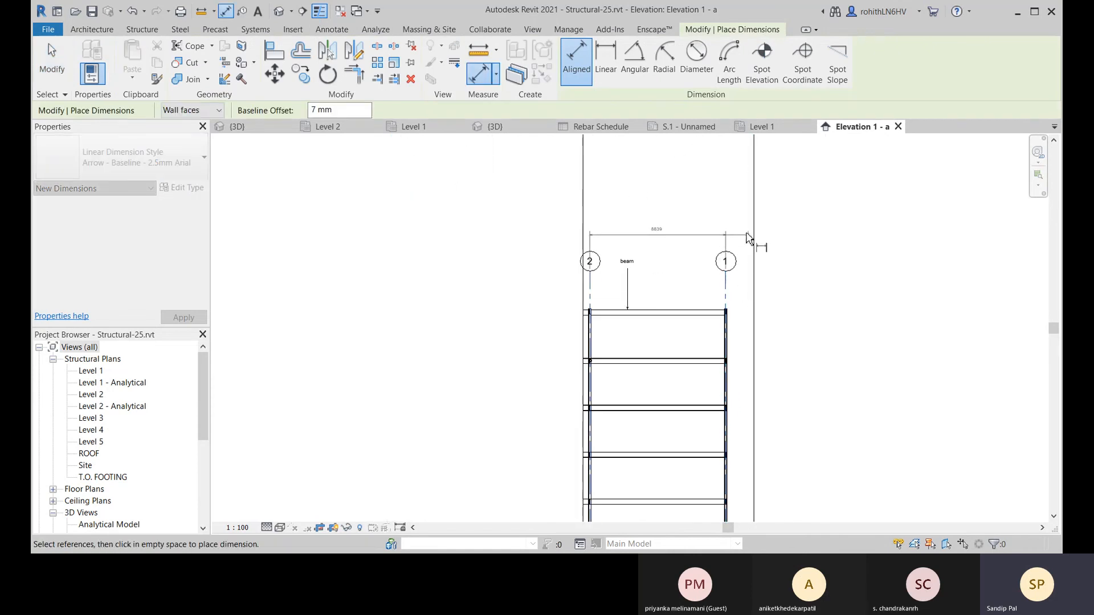
click(742, 228)
- Start an aligned baseline dimension string from the top beam's centre line to the centre line of the beam below
middle_drag(672, 287, 632, 168)
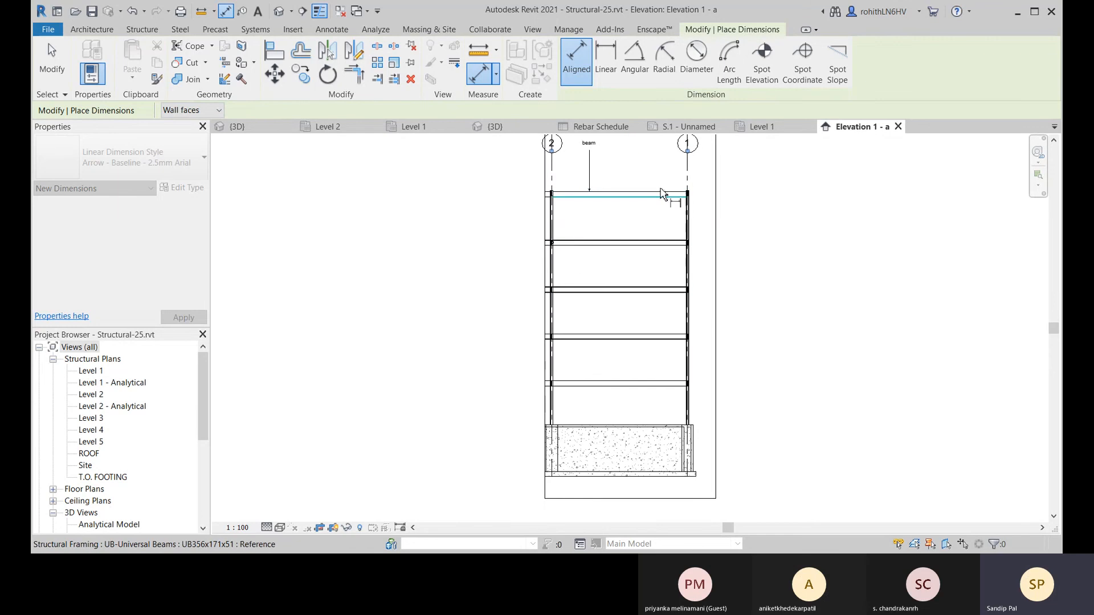
scroll(661, 193, up, 2)
scroll(630, 199, up, 2)
click(633, 200)
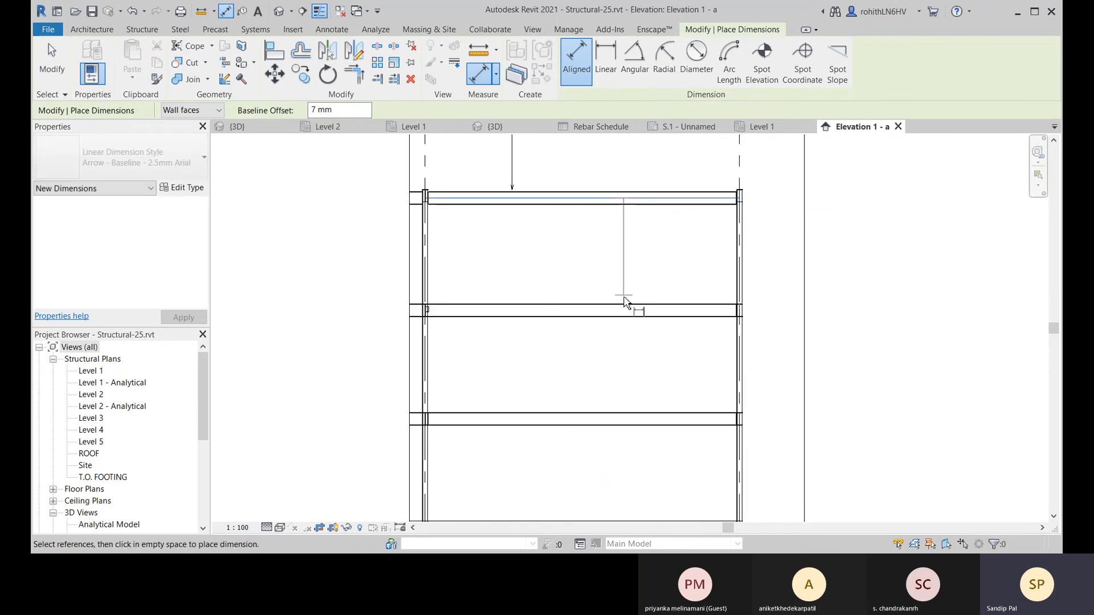
click(615, 315)
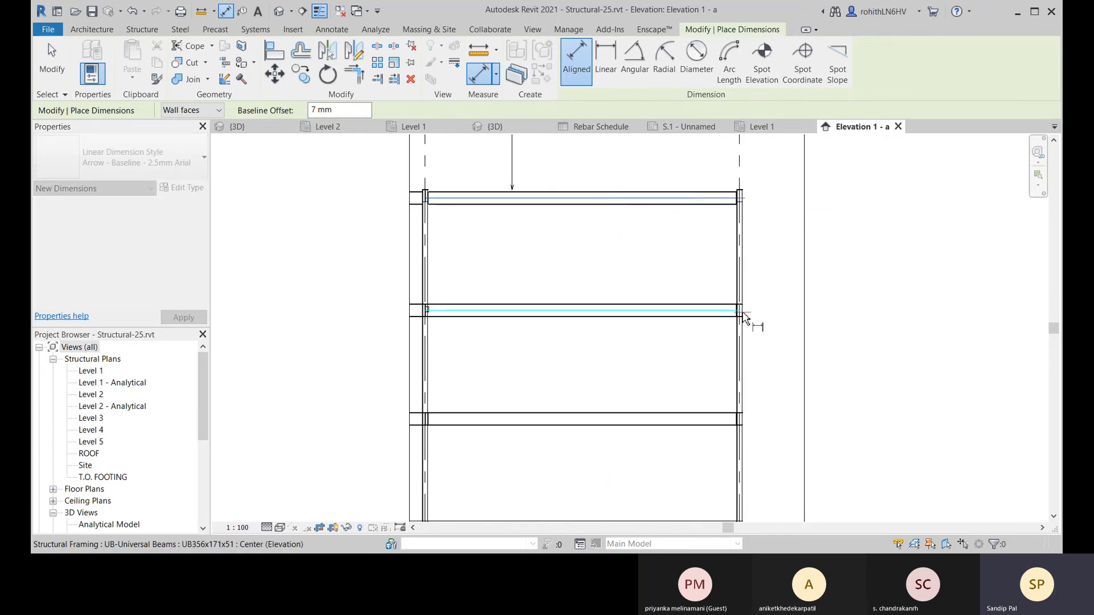
scroll(759, 315, down, 2)
middle_drag(762, 354, 733, 349)
scroll(729, 365, up, 2)
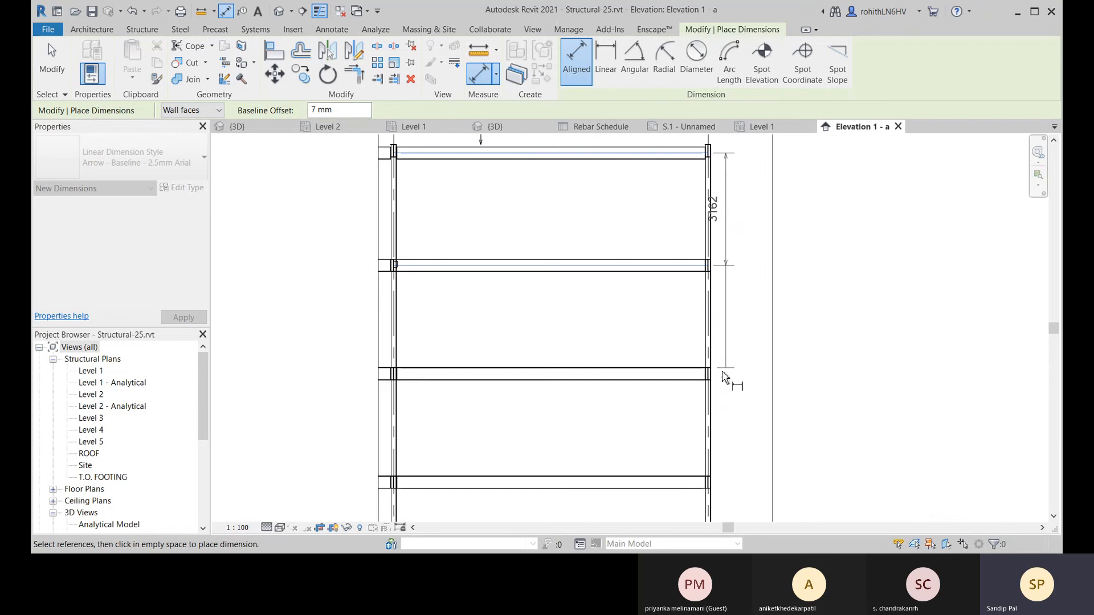
- Extend the baseline dimension string to the centre lines of the next three beams down, place it beside grid 1 and end dimensioning
click(712, 377)
scroll(745, 409, down, 3)
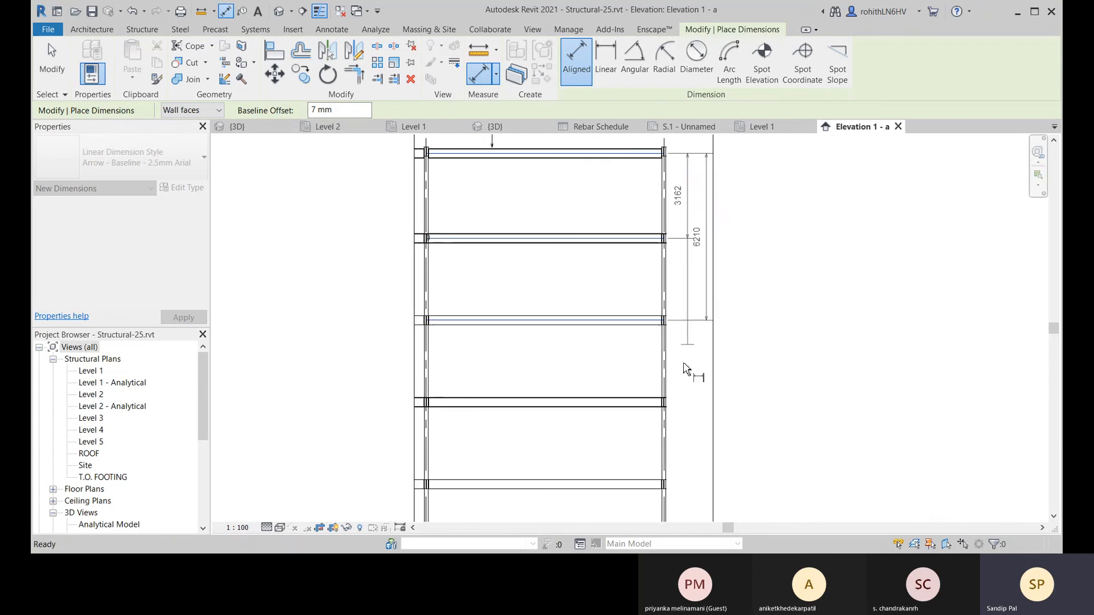
click(671, 404)
scroll(704, 386, down, 2)
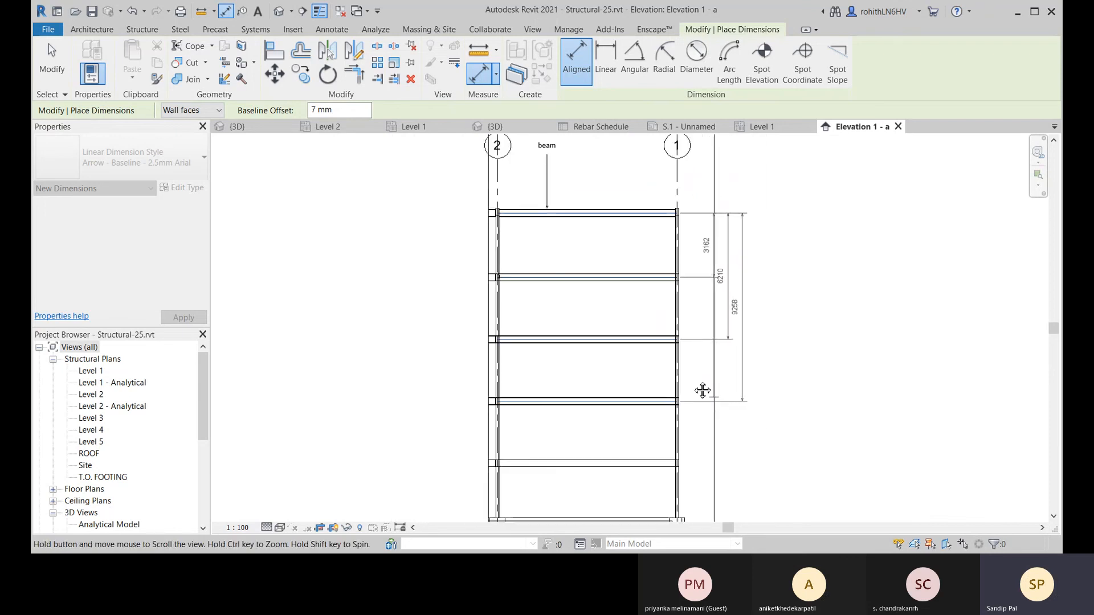
scroll(648, 389, up, 1)
scroll(648, 390, up, 2)
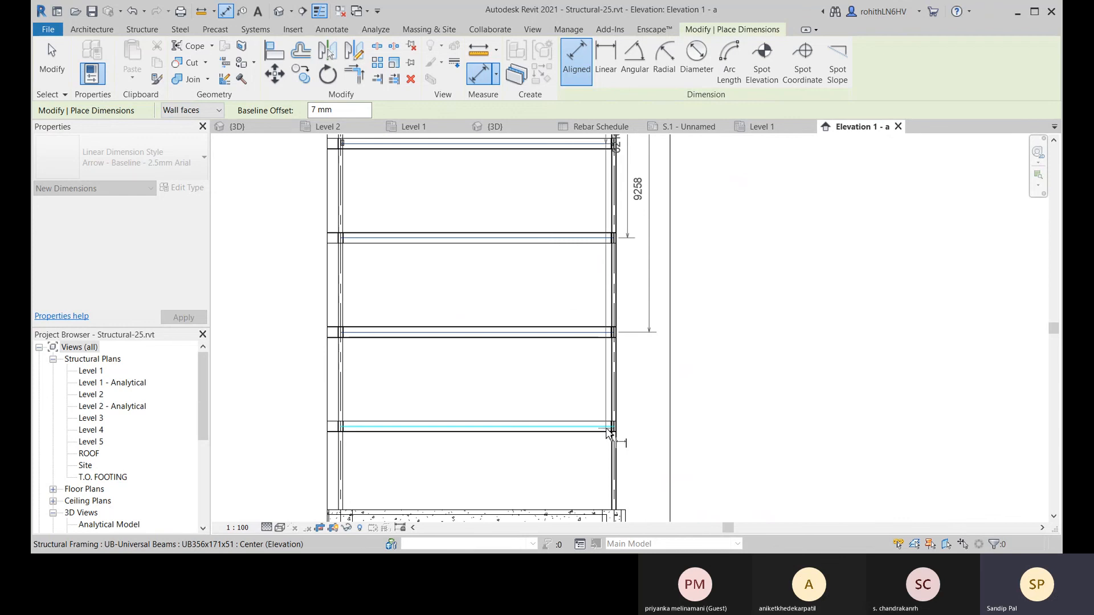
click(620, 432)
scroll(664, 472, down, 3)
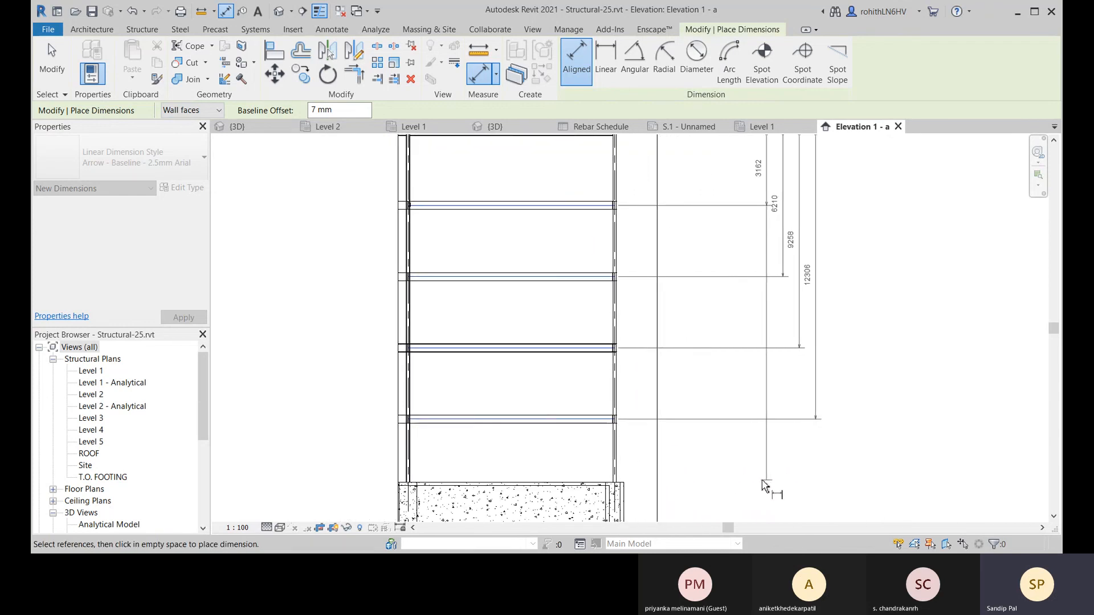
middle_drag(717, 477, 681, 482)
click(705, 487)
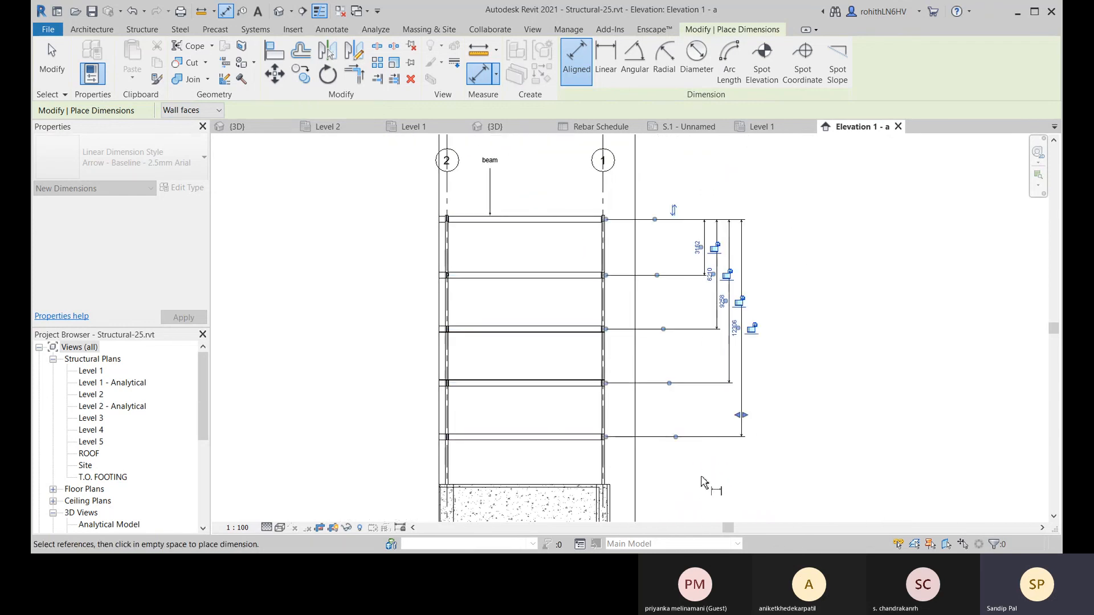
right_click(817, 190)
click(825, 200)
right_click(805, 200)
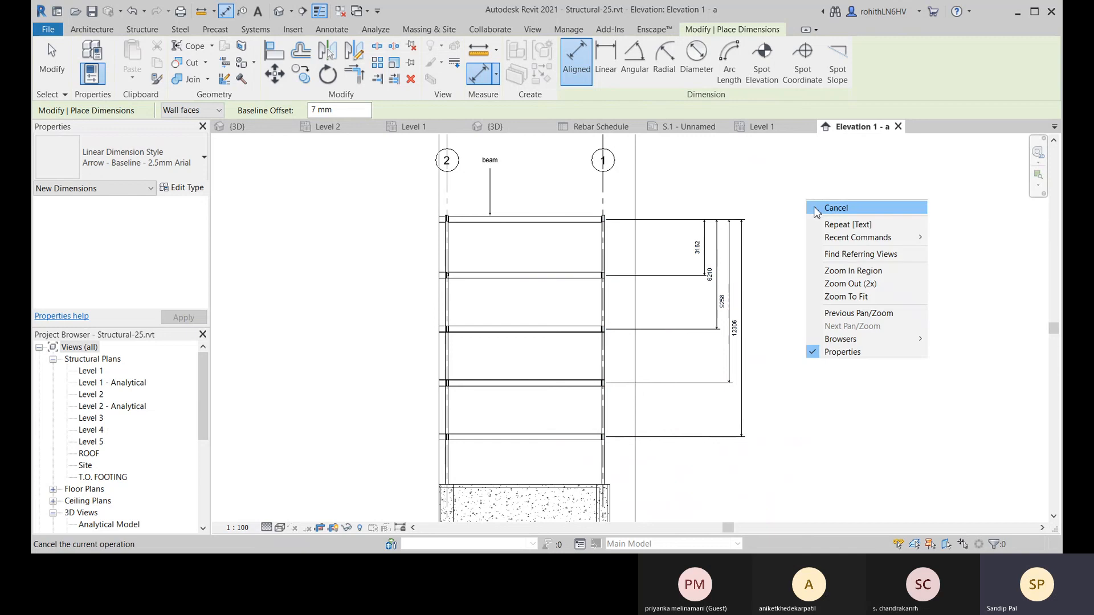
click(821, 208)
- Change the vertical beam dimension string to the Arrow - 3mm Arial linear dimension style
click(678, 276)
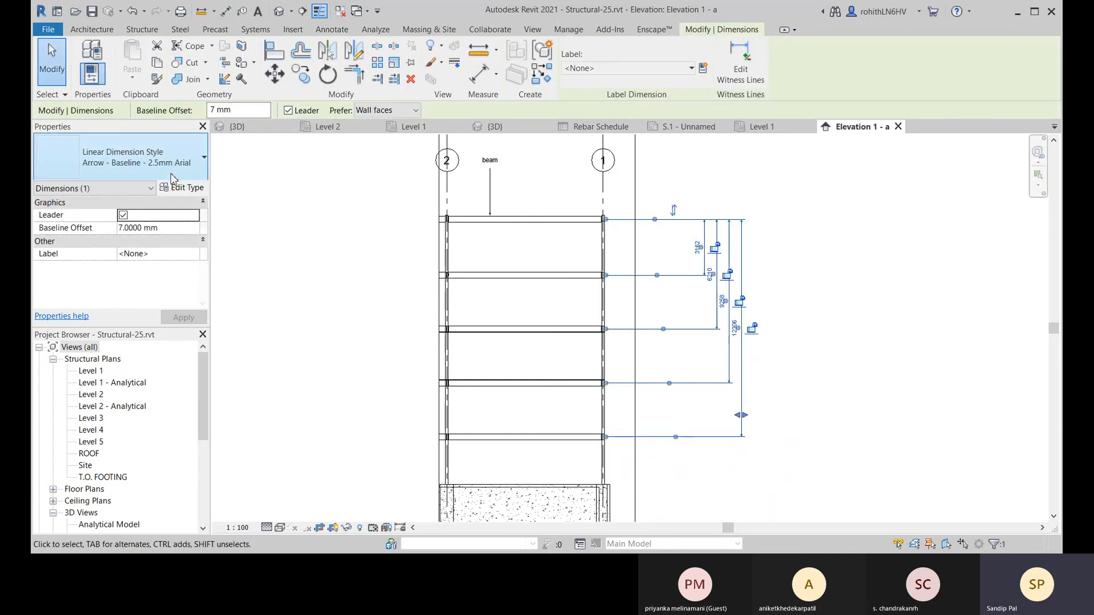
click(135, 147)
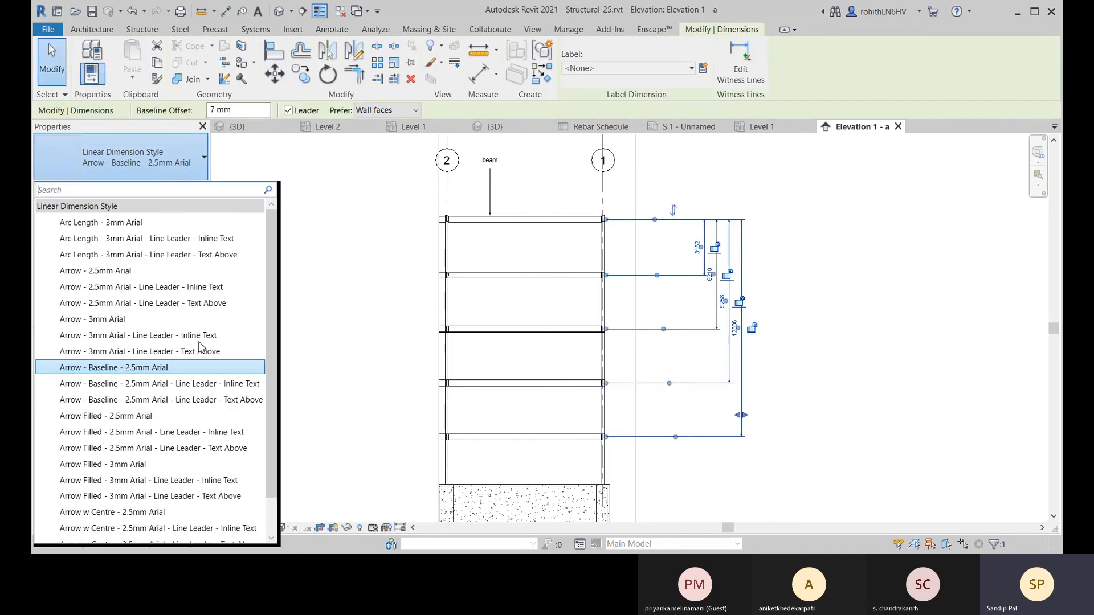
click(116, 320)
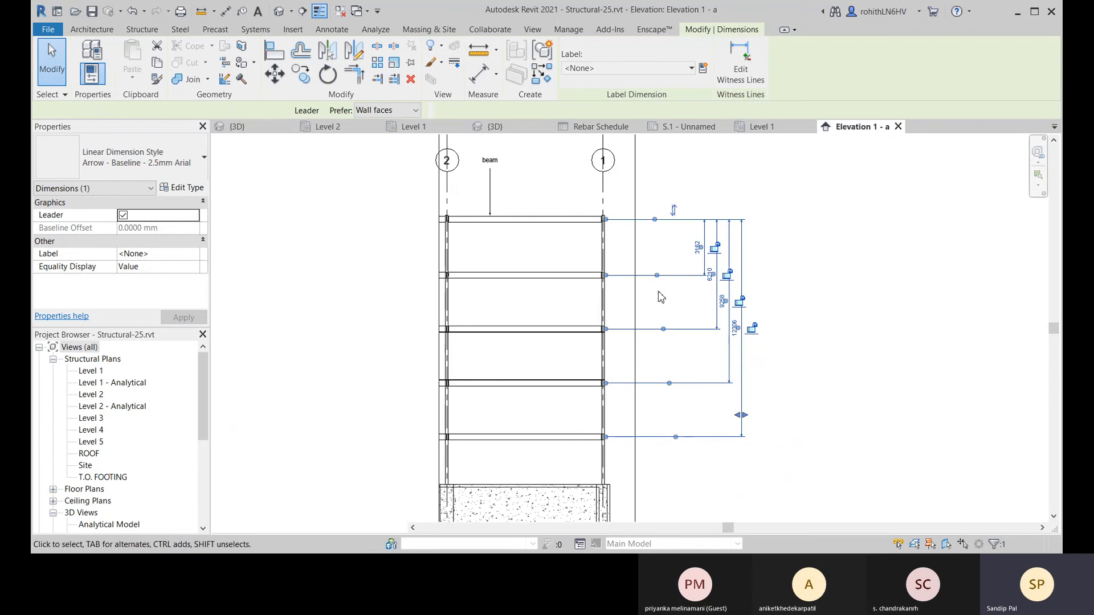
click(795, 261)
middle_drag(741, 319, 712, 291)
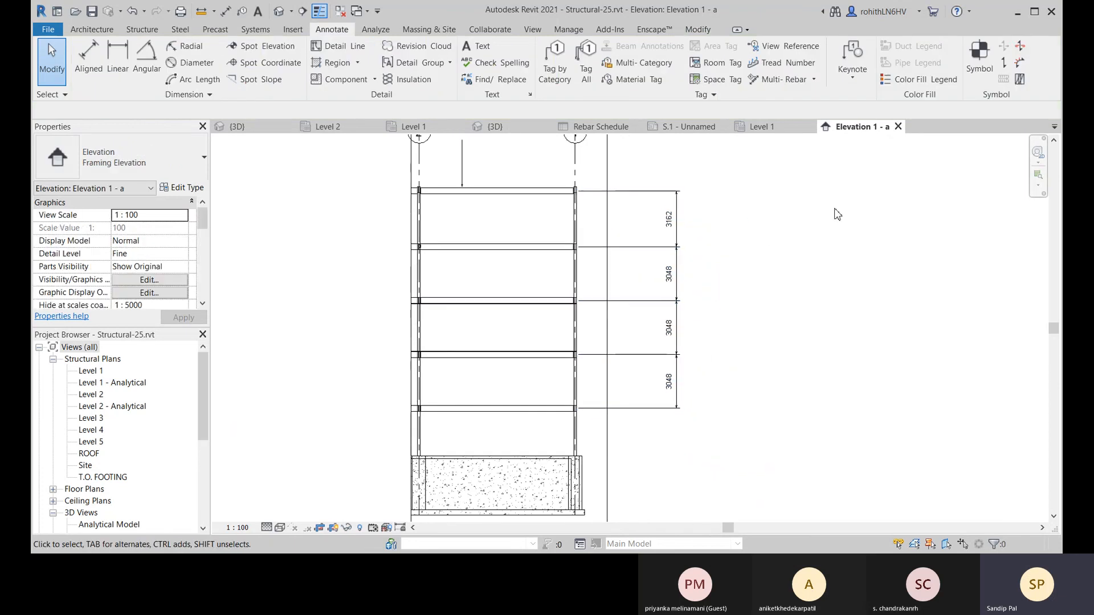
- Tag the top beam by category with an attached-end leader and end tagging
middle_drag(572, 302, 616, 309)
key(t)
key(g)
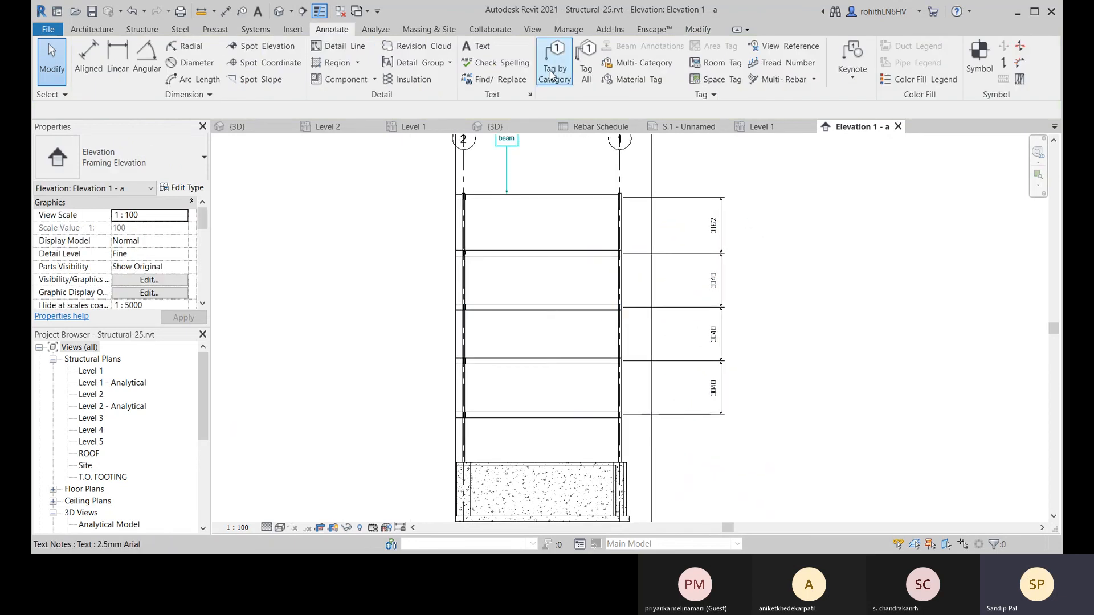
scroll(542, 207, up, 4)
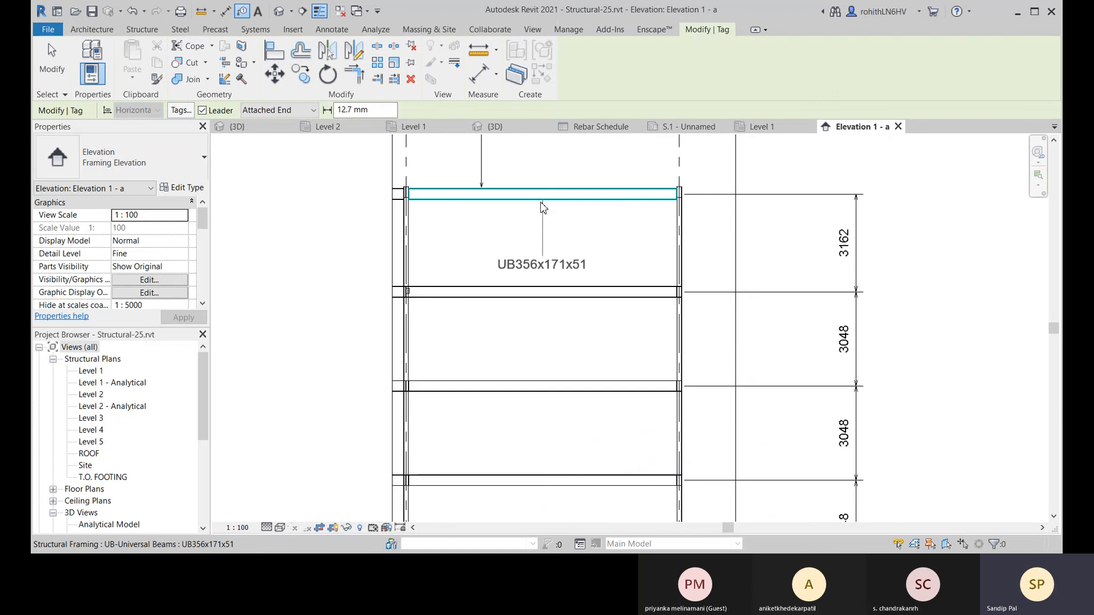
middle_drag(540, 195, 506, 340)
click(506, 340)
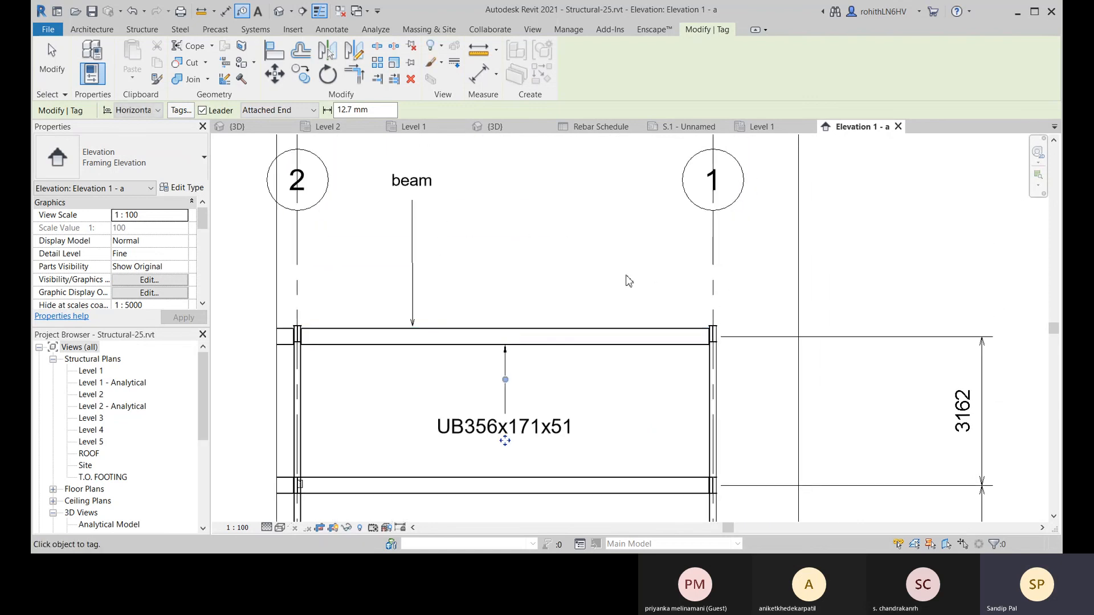
right_click(596, 255)
click(611, 261)
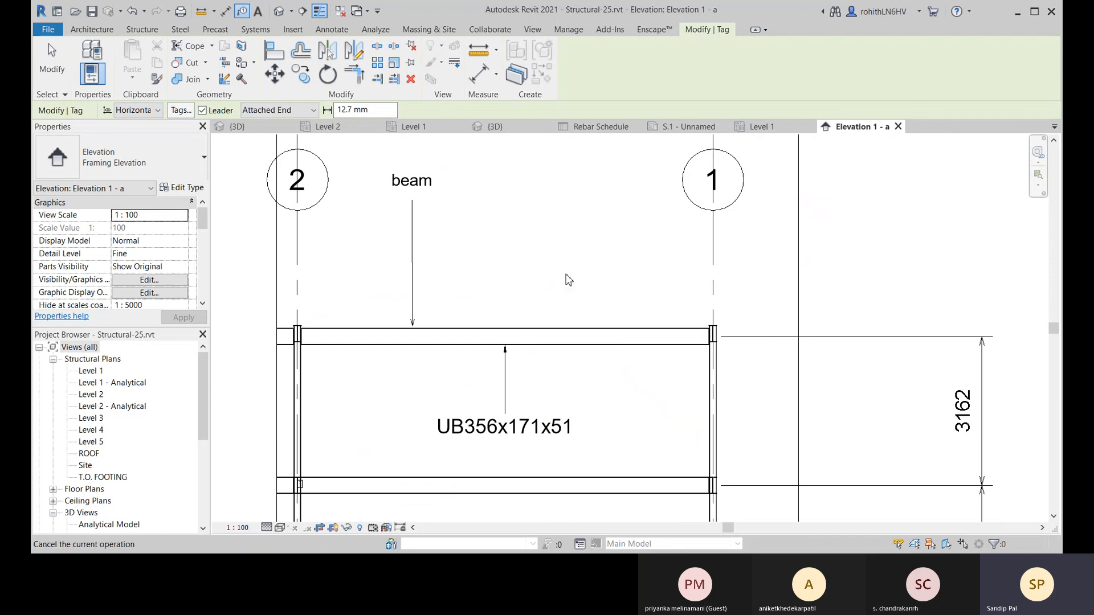
key(Escape)
- Delete the "beam" text note and move the UB356x171x51 tag straight up to just above the top beam
click(414, 269)
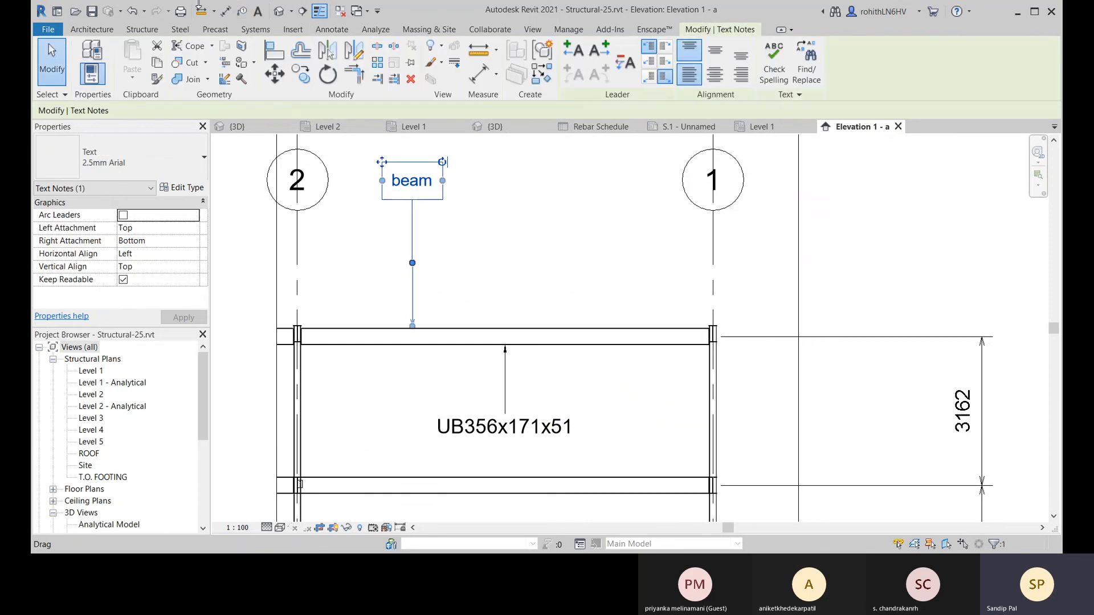
key(Delete)
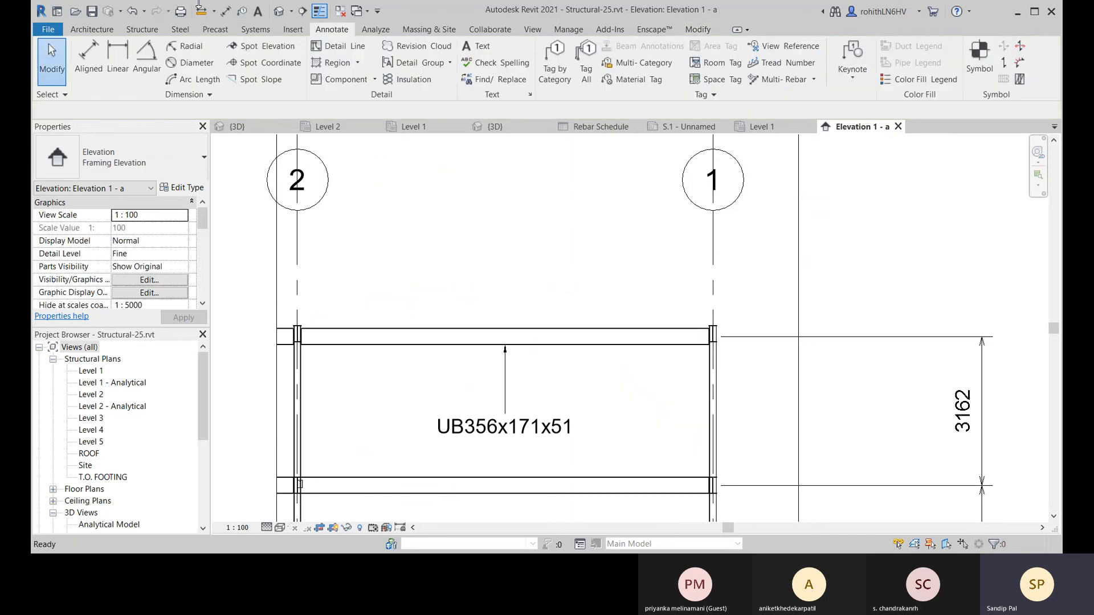
click(477, 436)
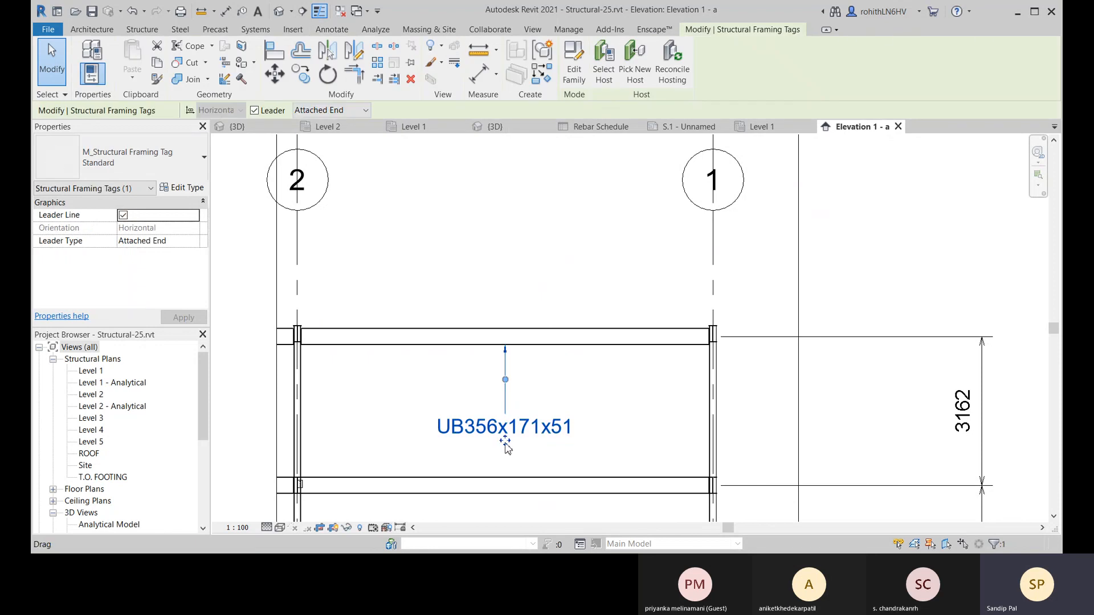
drag(505, 442, 505, 296)
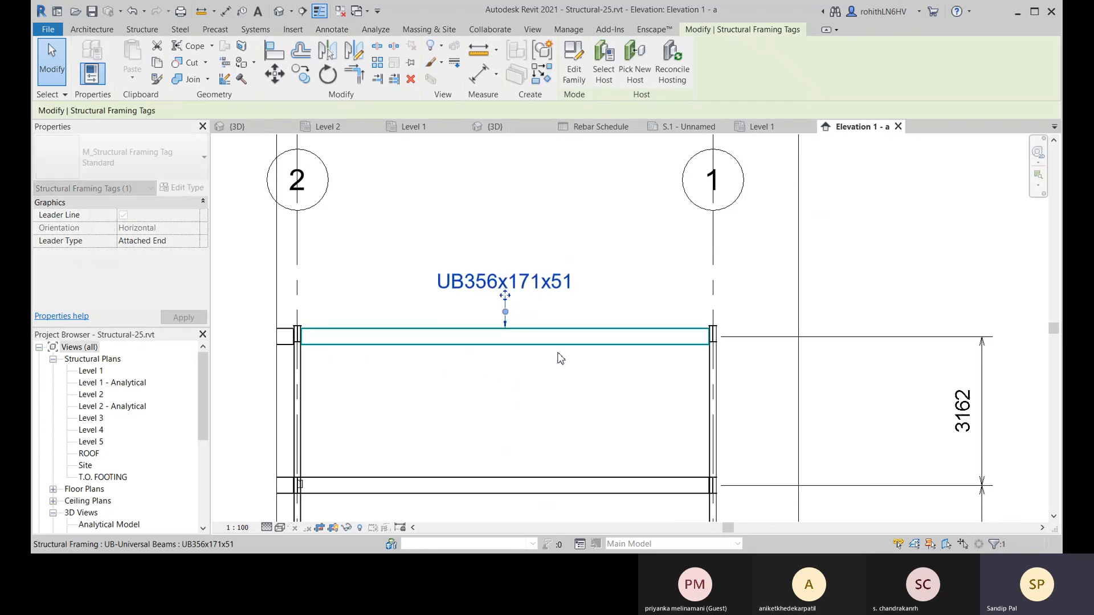
scroll(561, 358, down, 5)
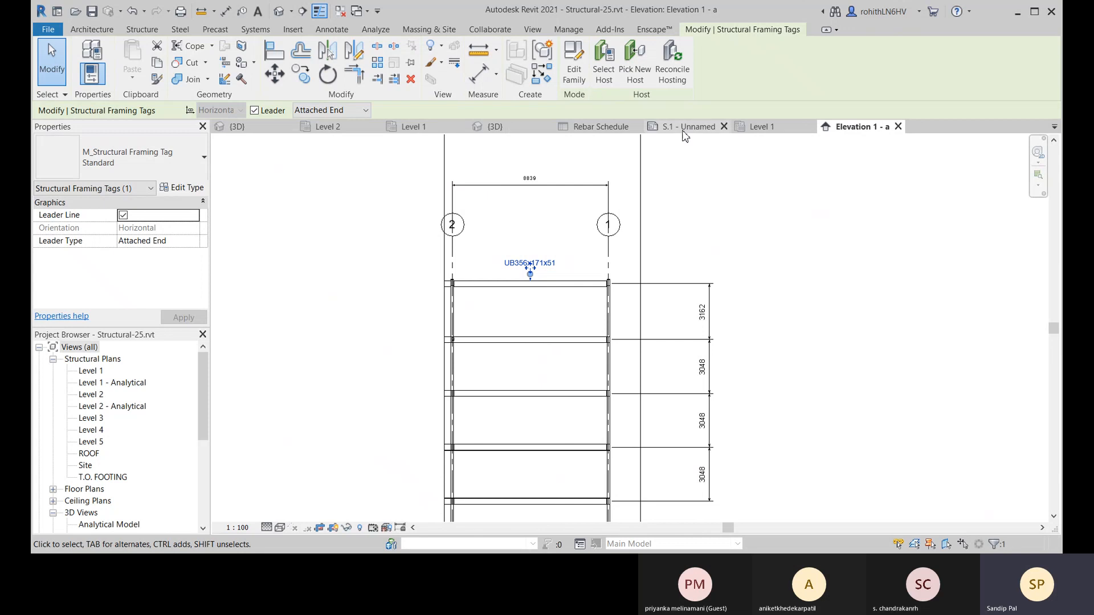
middle_drag(749, 252, 734, 226)
key(Escape)
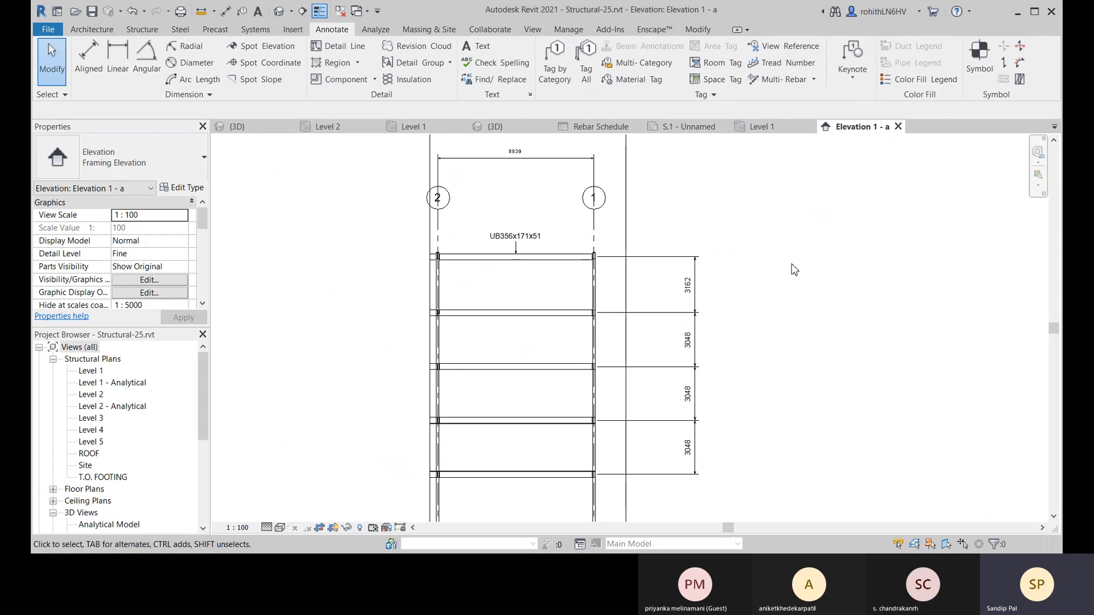
scroll(793, 269, down, 3)
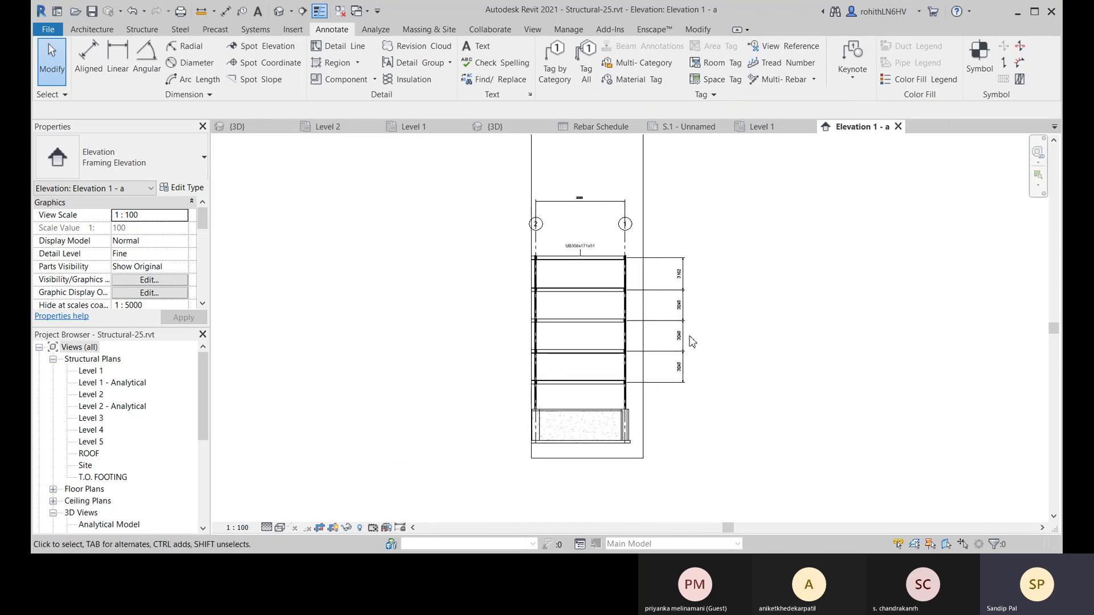